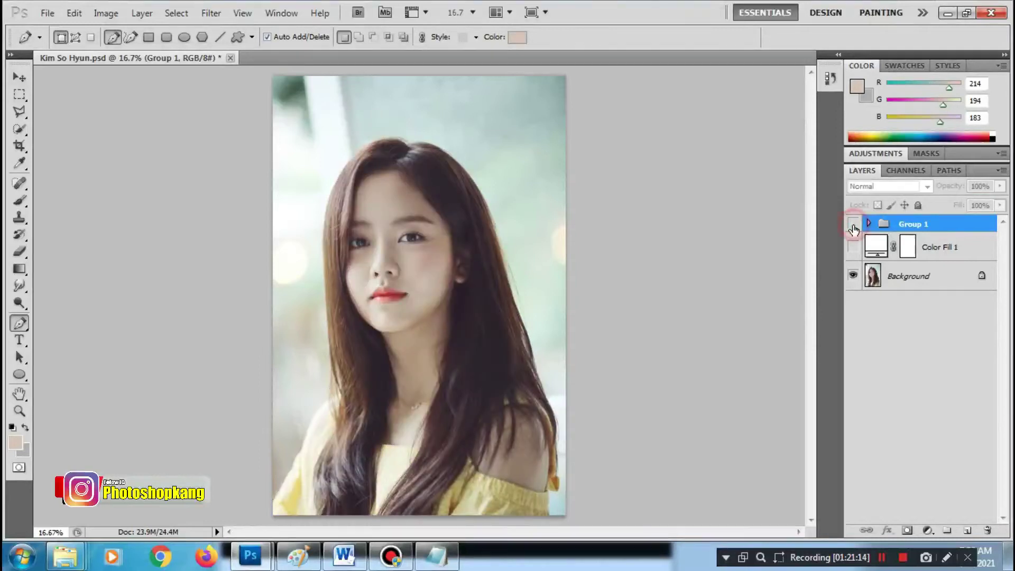
Toggle the illustration on and off against the original photo, zooming in to compare the face
{"action": "left_click", "coordinate": [853, 224]}
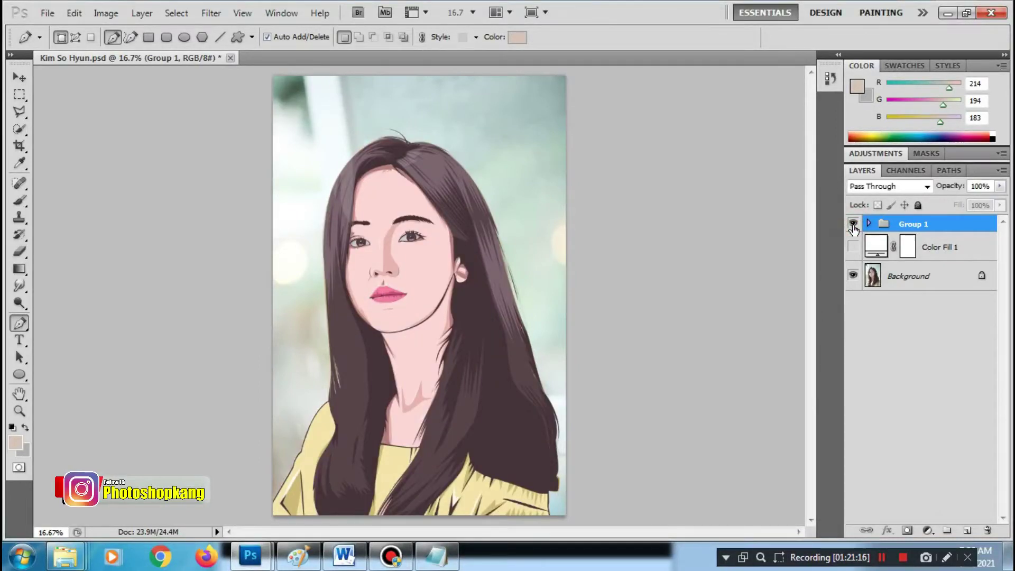
{"action": "left_click", "coordinate": [853, 224]}
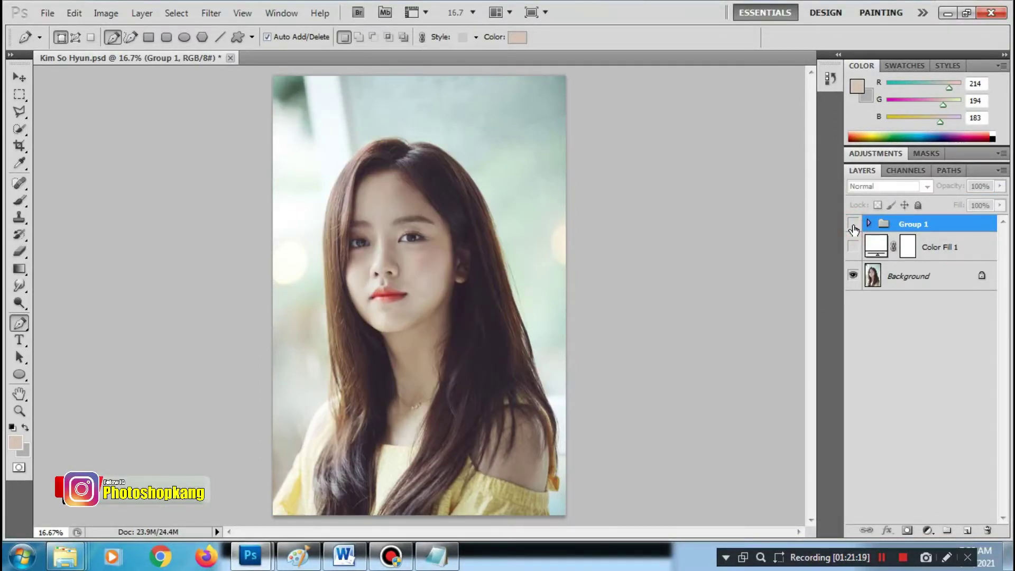
{"action": "left_click", "coordinate": [852, 224]}
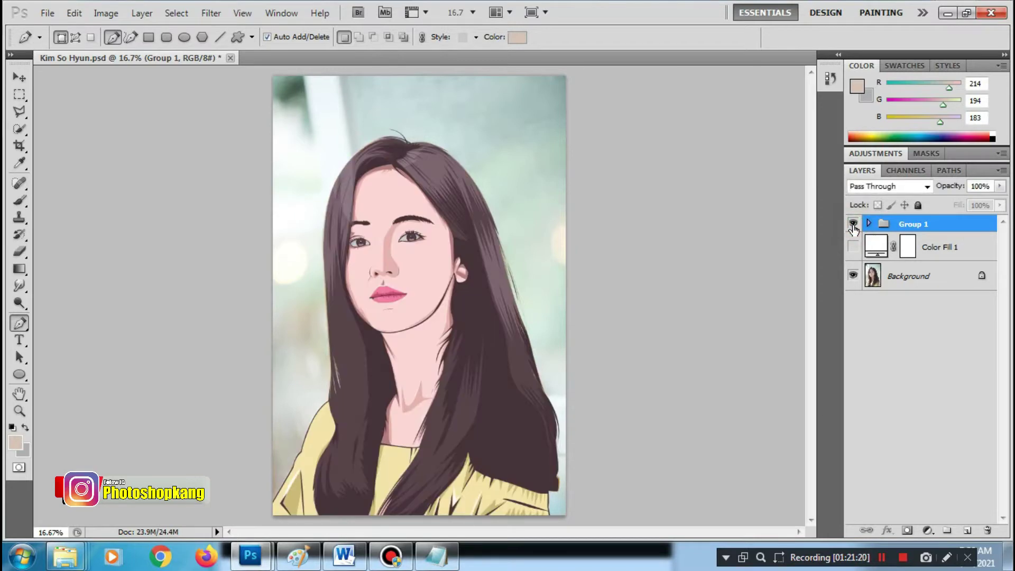
{"action": "left_click", "coordinate": [852, 224]}
{"action": "left_click", "coordinate": [461, 246], "text": "ctrl+space"}
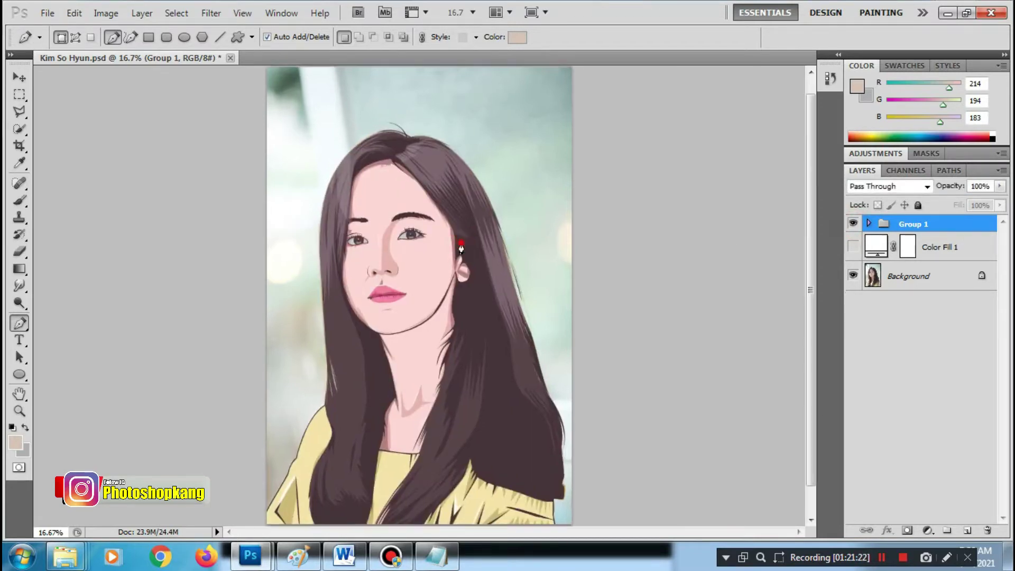
{"action": "left_click", "coordinate": [419, 277], "text": "ctrl+space"}
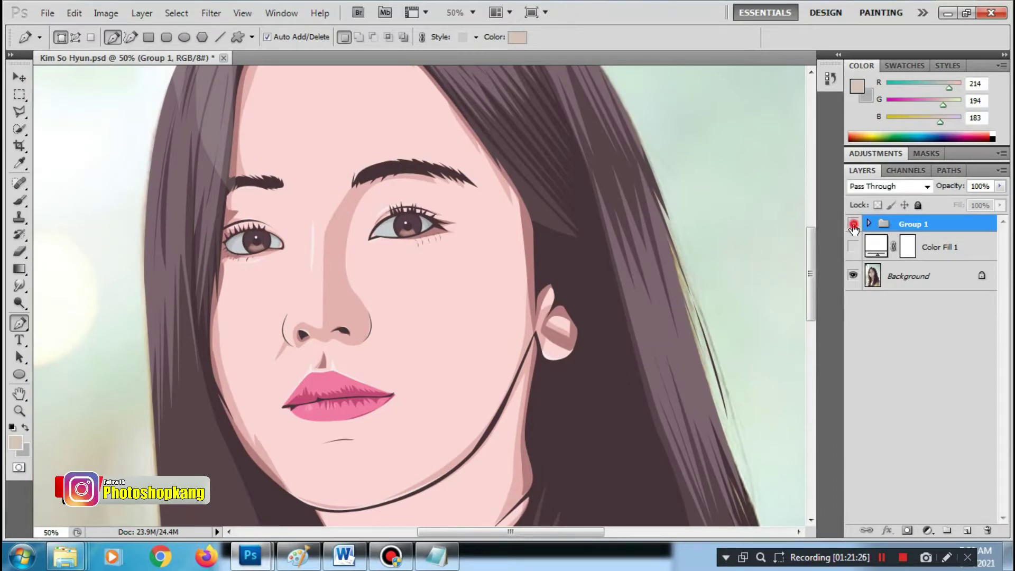
{"action": "left_click", "coordinate": [852, 224]}
{"action": "key", "text": "ctrl+minus"}
Pan down to the neck and yellow top, repeatedly flashing the original photo for comparison
{"action": "scroll", "coordinate": [498, 330], "scroll_direction": "down", "scroll_amount": 5}
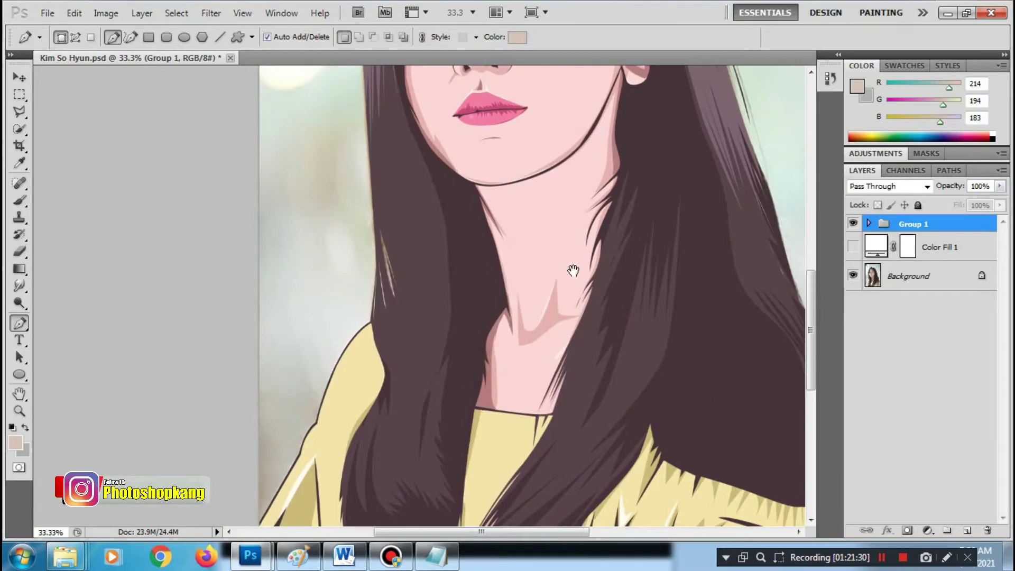
{"action": "scroll", "coordinate": [495, 362], "scroll_direction": "up", "scroll_amount": 4}
{"action": "left_click_drag", "start_coordinate": [560, 230], "coordinate": [571, 315]}
{"action": "scroll", "coordinate": [571, 316], "scroll_direction": "right", "scroll_amount": 2}
{"action": "scroll", "coordinate": [508, 404], "scroll_direction": "down", "scroll_amount": 5}
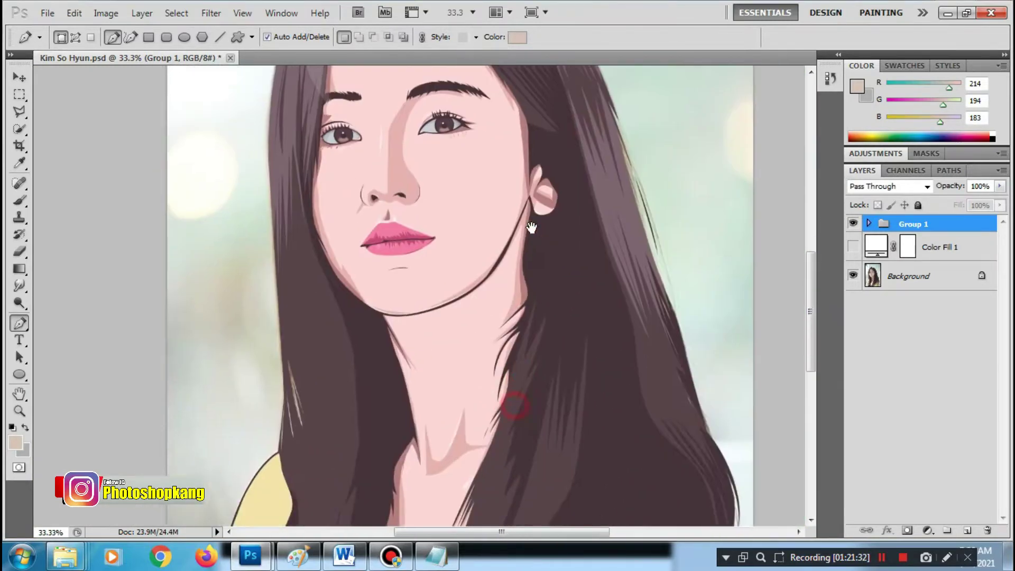
{"action": "mouse_move", "coordinate": [507, 403]}
{"action": "left_mouse_down"}
{"action": "mouse_move", "coordinate": [522, 284]}
{"action": "mouse_move", "coordinate": [589, 350]}
{"action": "left_mouse_up"}
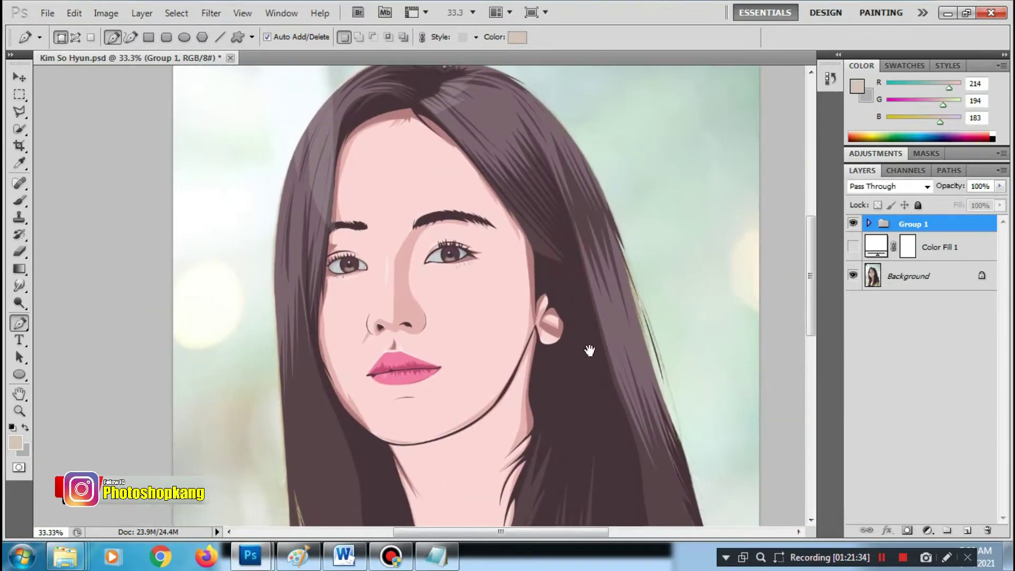
{"action": "left_click", "coordinate": [853, 224]}
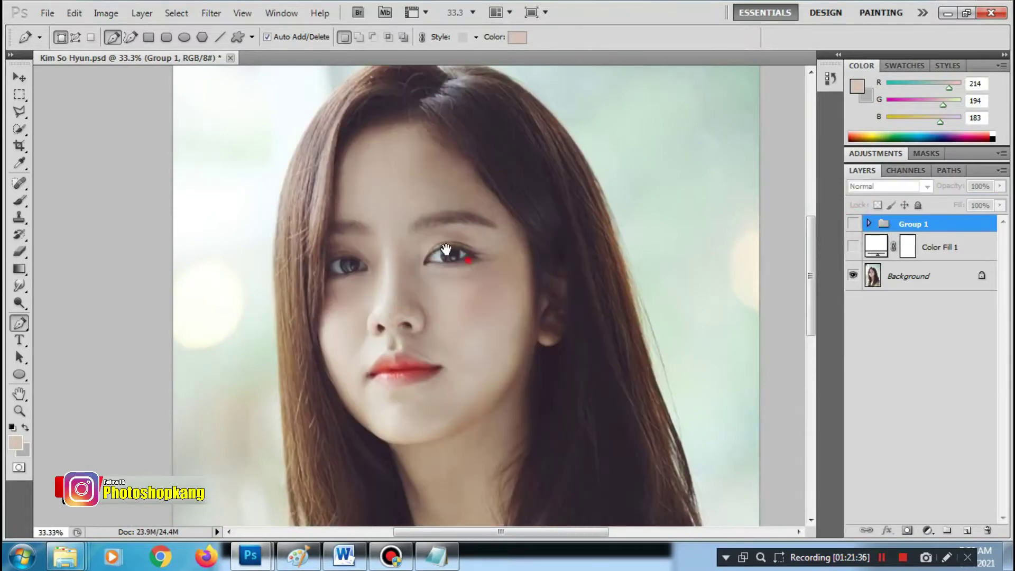
{"action": "left_click_drag", "start_coordinate": [446, 249], "coordinate": [370, 223]}
{"action": "left_click", "coordinate": [853, 224]}
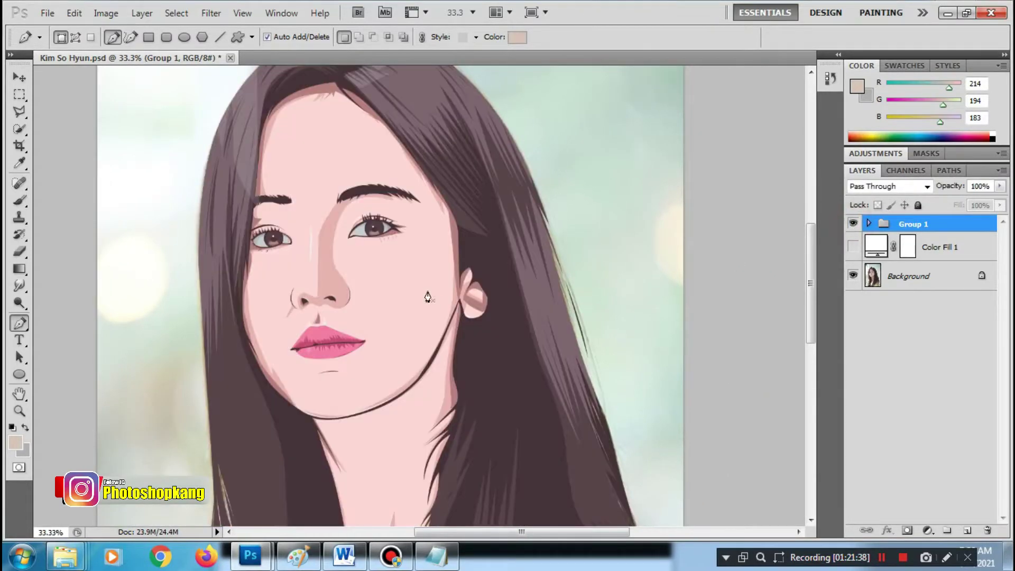
{"action": "left_click_drag", "start_coordinate": [446, 248], "coordinate": [459, 348]}
{"action": "left_click", "coordinate": [853, 224]}
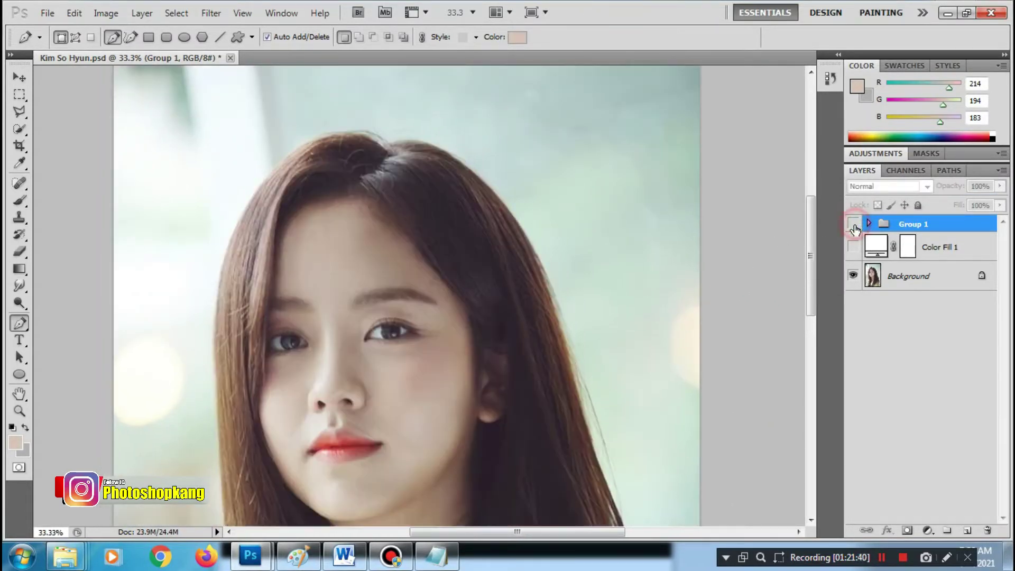
{"action": "left_click", "coordinate": [852, 224]}
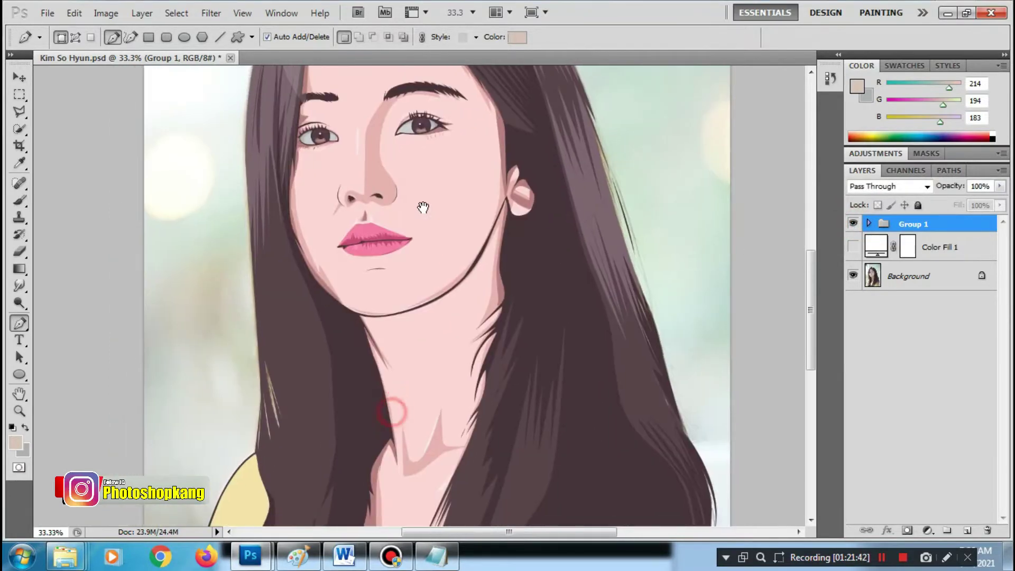
{"action": "left_click", "coordinate": [853, 224]}
{"action": "left_click_drag", "start_coordinate": [546, 410], "coordinate": [529, 273]}
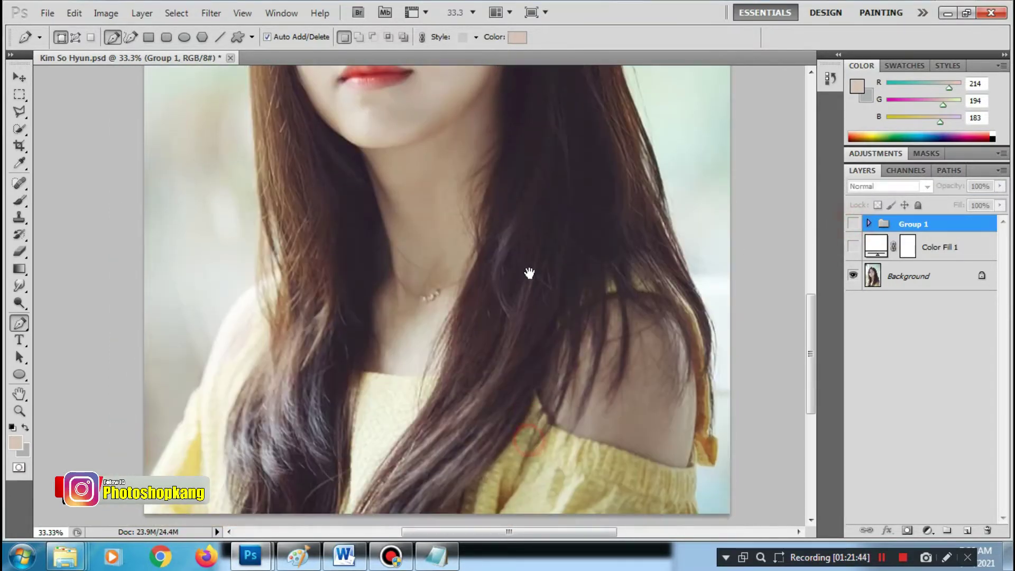
{"action": "left_click", "coordinate": [853, 224]}
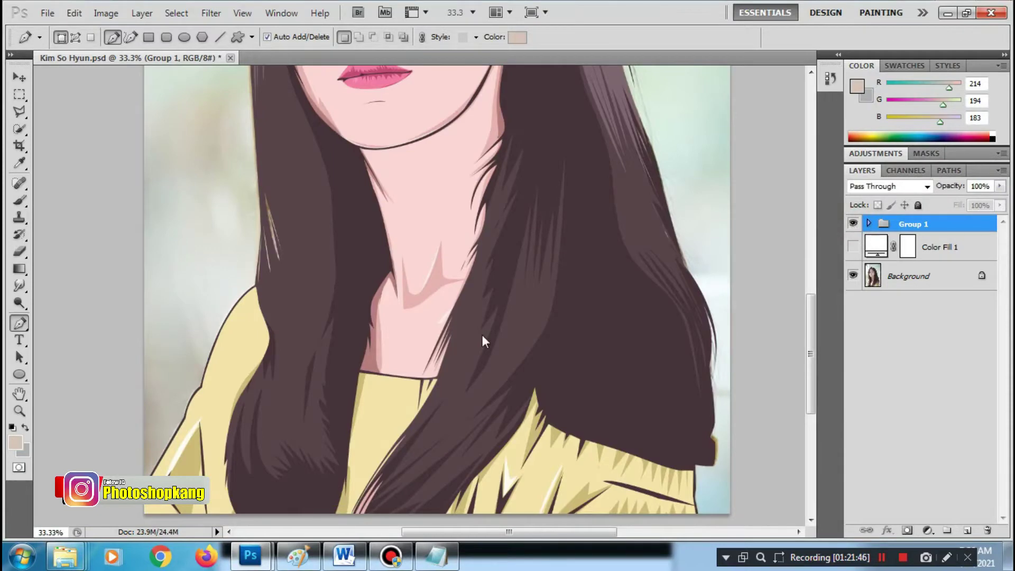
{"action": "scroll", "coordinate": [482, 338], "scroll_direction": "up", "scroll_amount": 5}
{"action": "scroll", "coordinate": [482, 336], "scroll_direction": "up", "scroll_amount": 5}
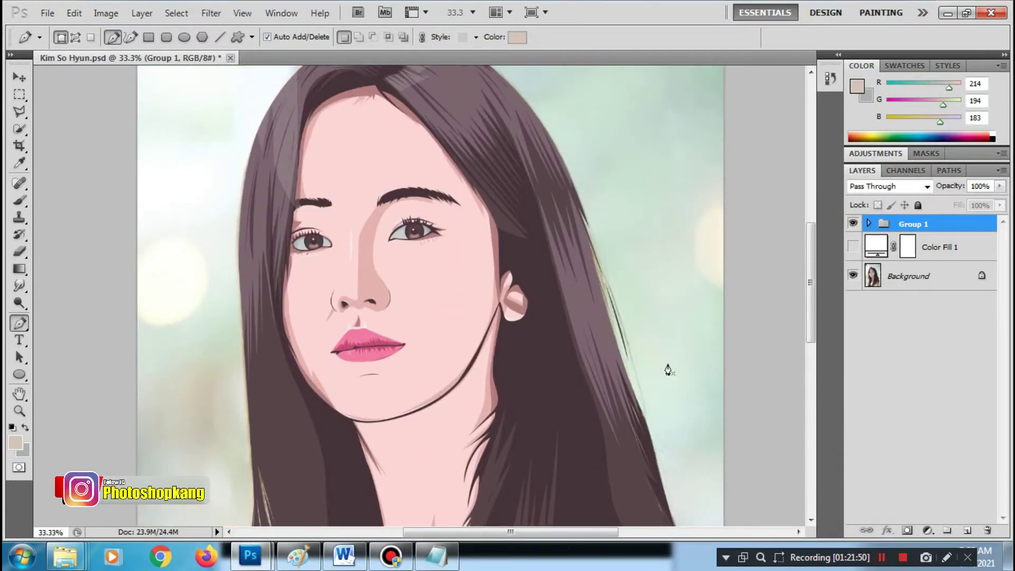
Frame the shoulders, set the Pen to Shape Layers mode, and bring up the File menu
{"action": "left_click", "coordinate": [902, 558]}
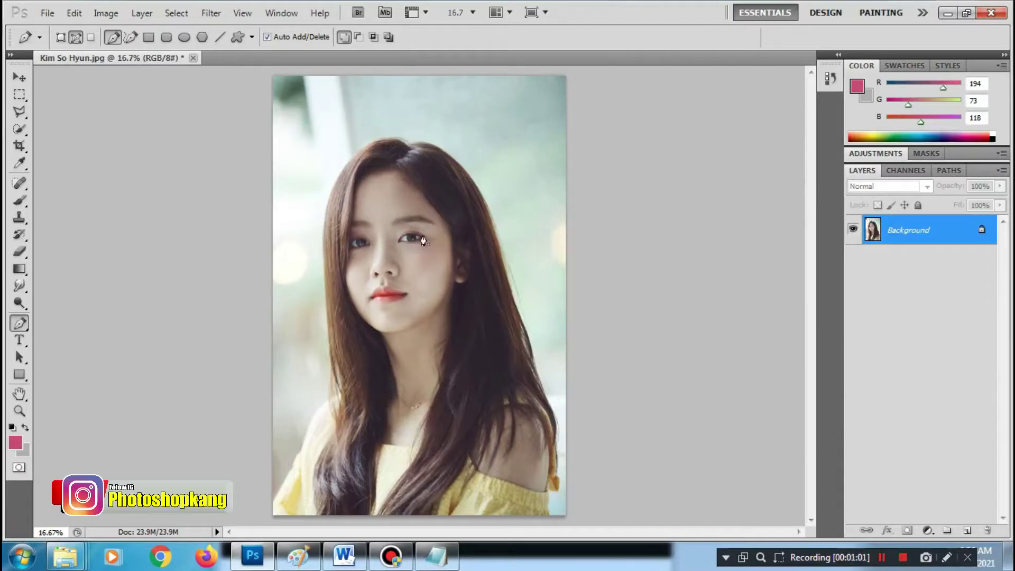
{"action": "scroll", "coordinate": [425, 202], "scroll_direction": "up", "scroll_amount": 2}
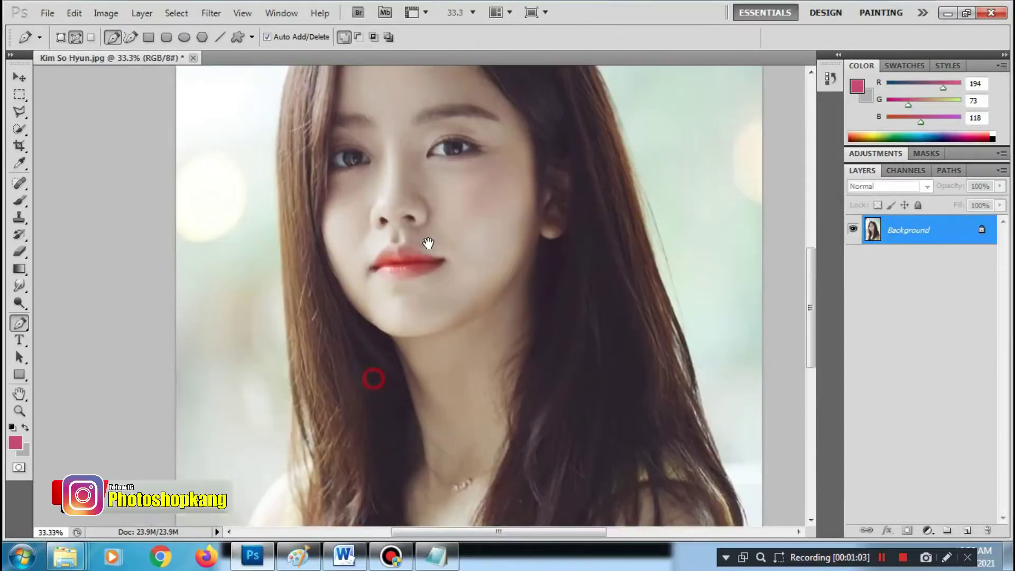
{"action": "left_click_drag", "start_coordinate": [412, 411], "coordinate": [410, 231]}
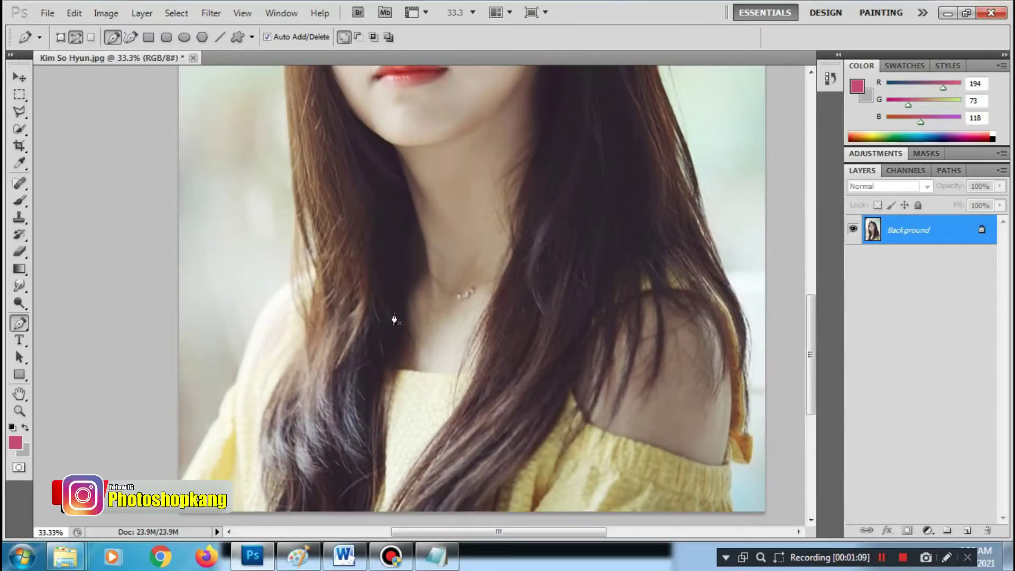
{"action": "scroll", "coordinate": [385, 301], "scroll_direction": "down", "scroll_amount": 3}
{"action": "scroll", "coordinate": [376, 288], "scroll_direction": "up", "scroll_amount": 1}
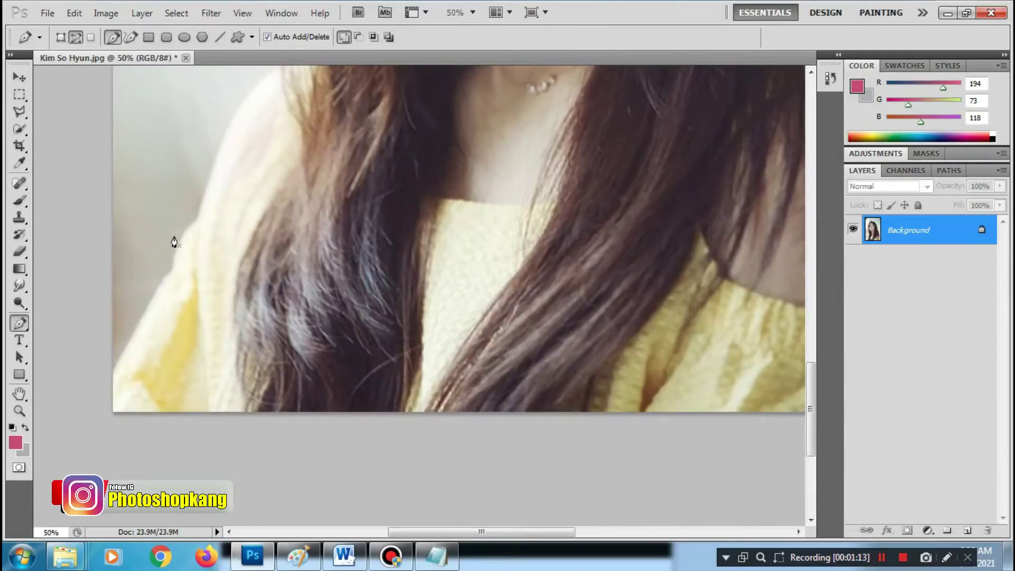
{"action": "left_click", "coordinate": [61, 37]}
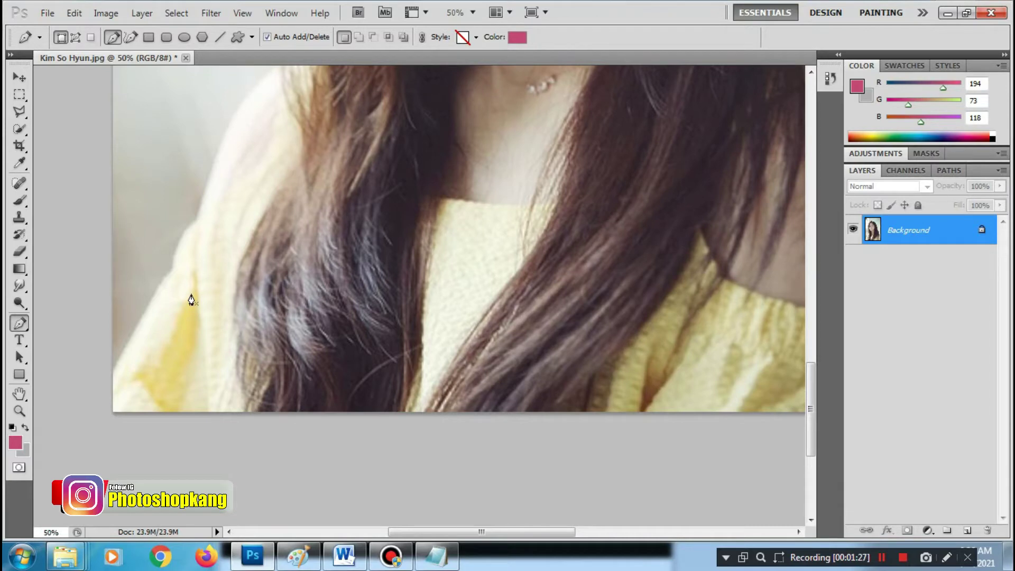
{"action": "left_click", "coordinate": [47, 13]}
{"action": "left_click", "coordinate": [48, 13]}
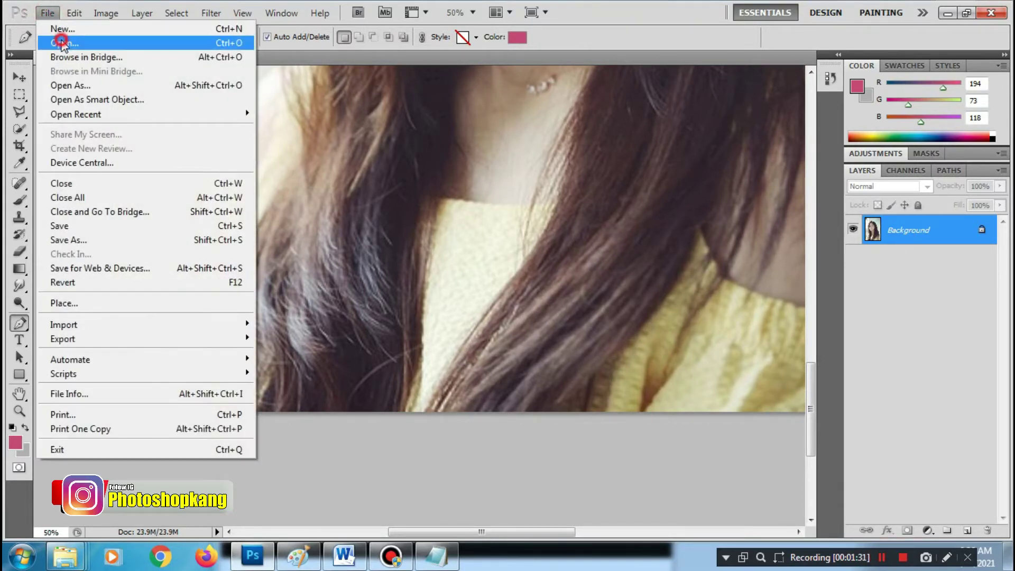
Open the bibir palette image and sample its dark brown swatch (71, 50, 59) as foreground colour
{"action": "left_click", "coordinate": [58, 41]}
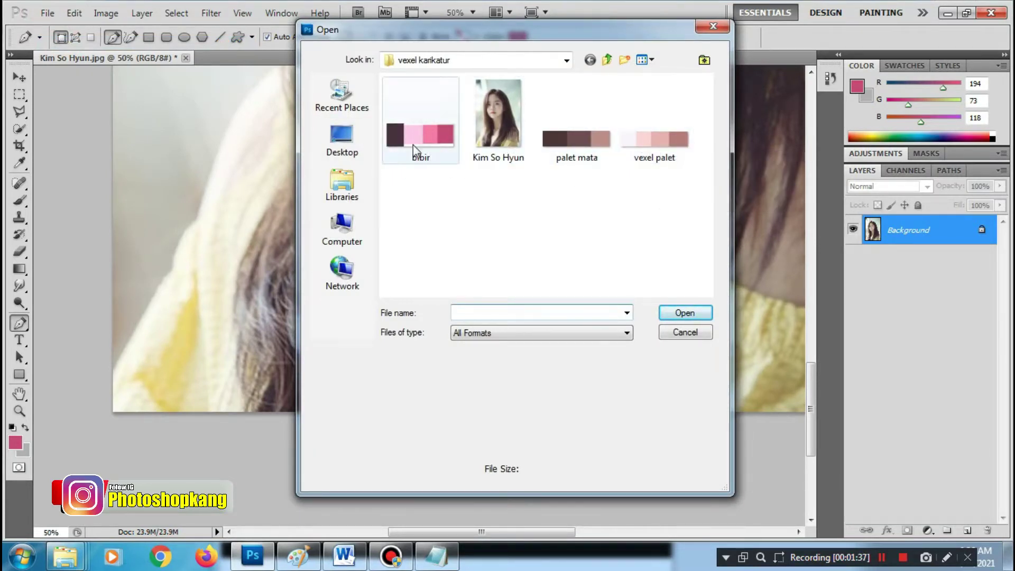
{"action": "left_click", "coordinate": [413, 142]}
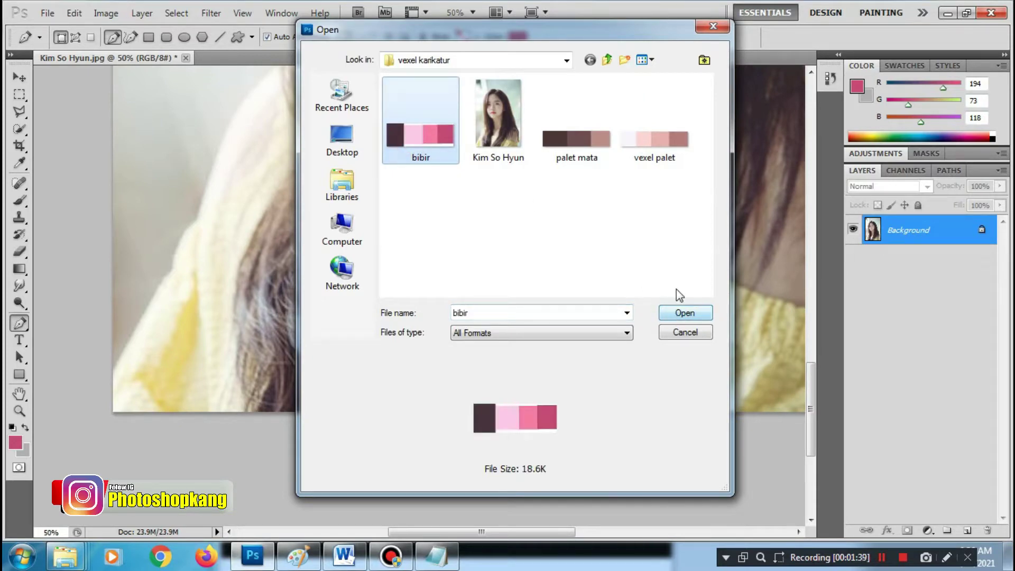
{"action": "left_click", "coordinate": [698, 317]}
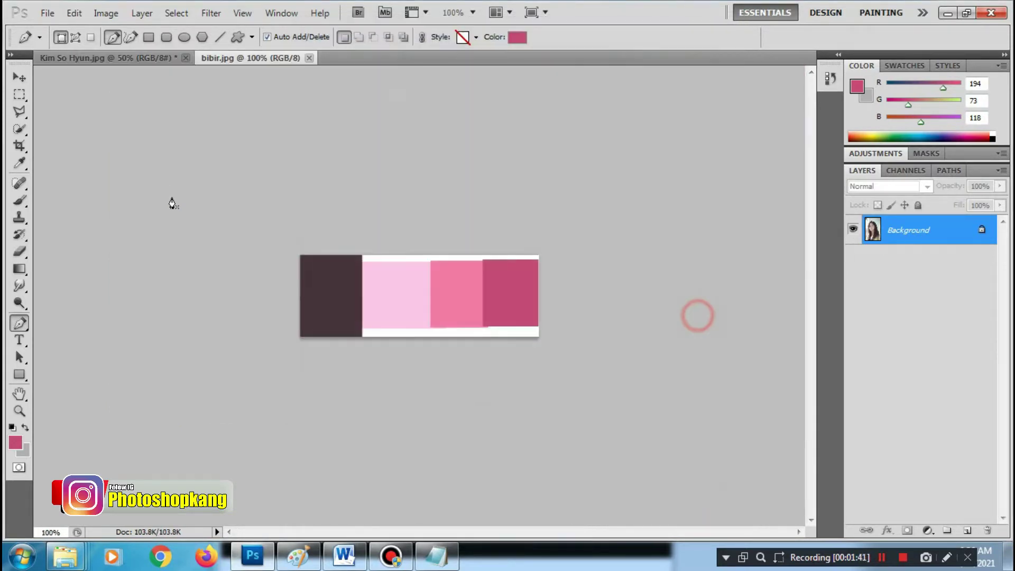
{"action": "left_click", "coordinate": [19, 201]}
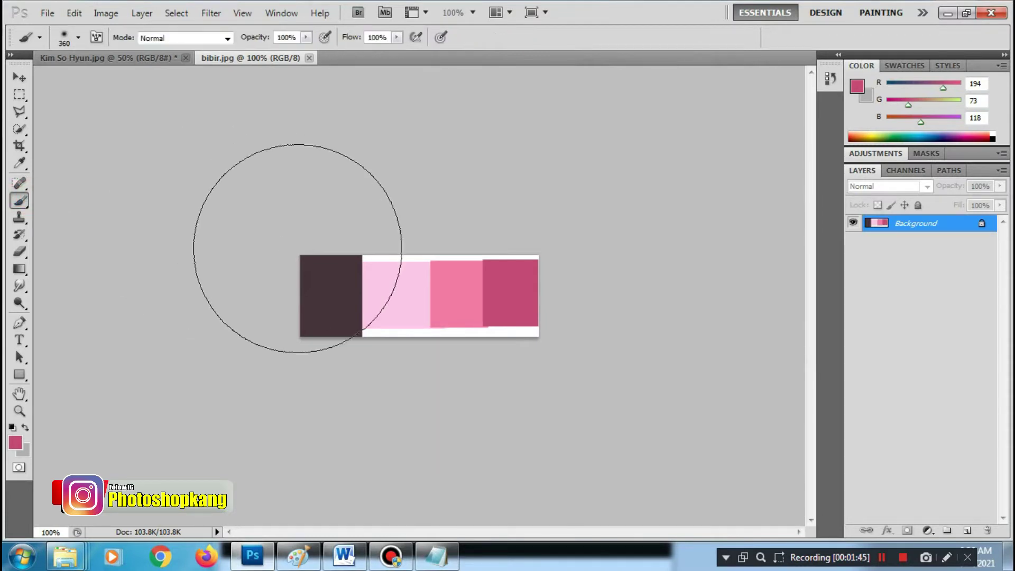
{"action": "left_click", "coordinate": [333, 288], "text": "alt"}
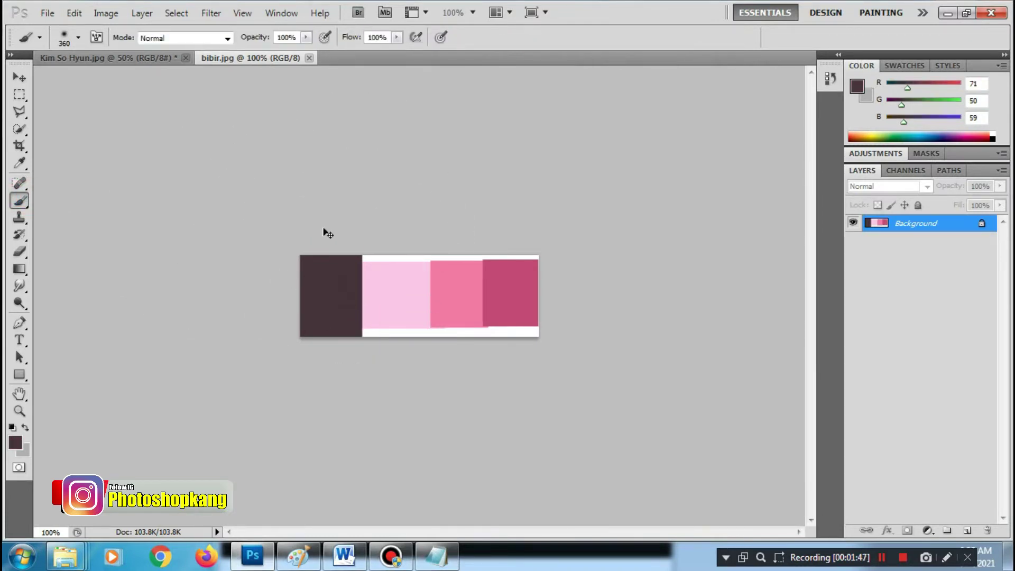
Close the palette and start the Pen outline along the left shoulder and hair
{"action": "key", "text": "ctrl+w"}
{"action": "left_click", "coordinate": [20, 322]}
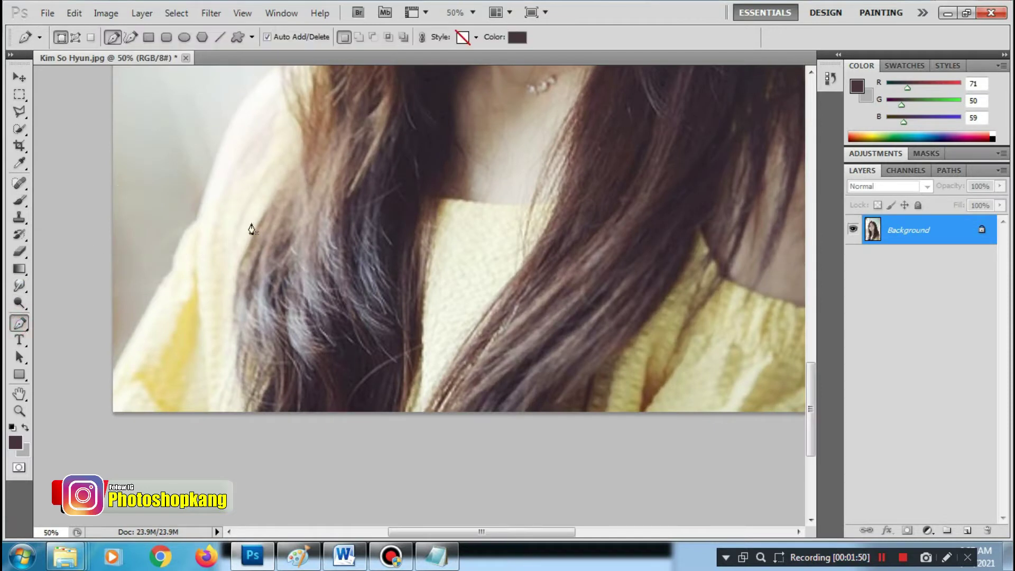
{"action": "left_click", "coordinate": [184, 392]}
{"action": "left_click_drag", "start_coordinate": [245, 286], "coordinate": [268, 232]}
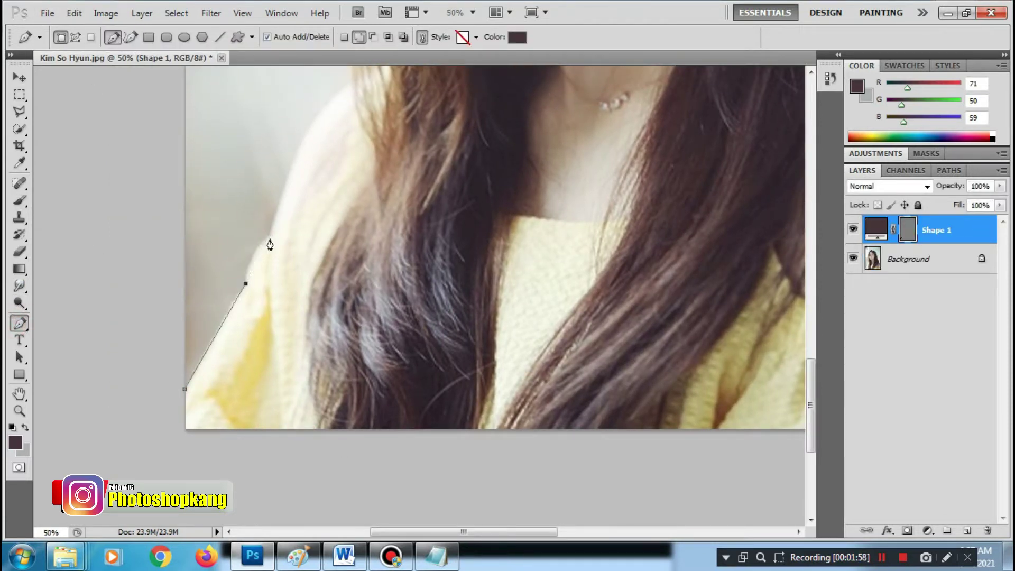
{"action": "left_click", "coordinate": [270, 240]}
{"action": "scroll", "coordinate": [303, 152], "scroll_direction": "up", "scroll_amount": 3}
{"action": "left_click_drag", "start_coordinate": [337, 263], "coordinate": [387, 231]}
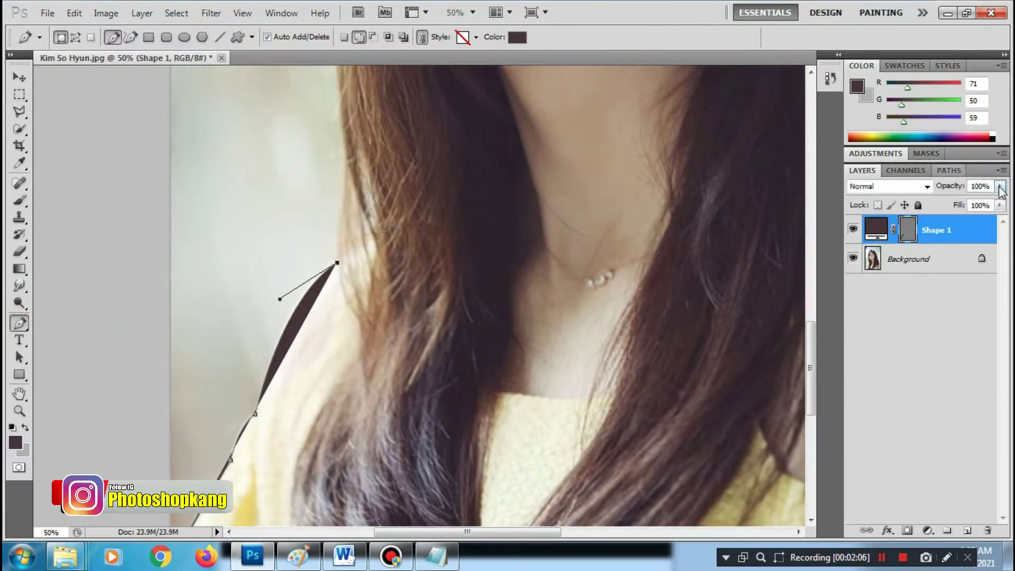
{"action": "left_click_drag", "start_coordinate": [999, 185], "coordinate": [920, 201]}
{"action": "scroll", "coordinate": [328, 353], "scroll_direction": "up", "scroll_amount": 3}
{"action": "left_click", "coordinate": [328, 352]}
{"action": "scroll", "coordinate": [306, 280], "scroll_direction": "up", "scroll_amount": 5}
{"action": "scroll", "coordinate": [315, 281], "scroll_direction": "up", "scroll_amount": 5}
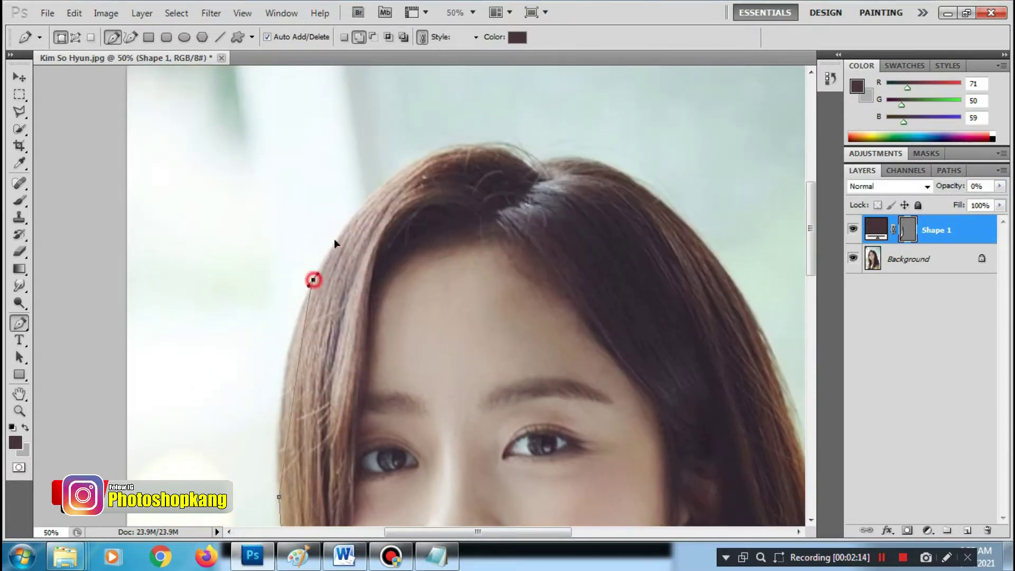
{"action": "left_click_drag", "start_coordinate": [313, 279], "coordinate": [350, 201]}
{"action": "mouse_move", "coordinate": [533, 167]}
{"action": "left_mouse_down"}
{"action": "mouse_move", "coordinate": [620, 214]}
{"action": "mouse_move", "coordinate": [732, 355]}
{"action": "left_mouse_up"}
Continue the outline down the right shoulder and across the bottom, closing it at the start
{"action": "scroll", "coordinate": [535, 169], "scroll_direction": "down", "scroll_amount": 1}
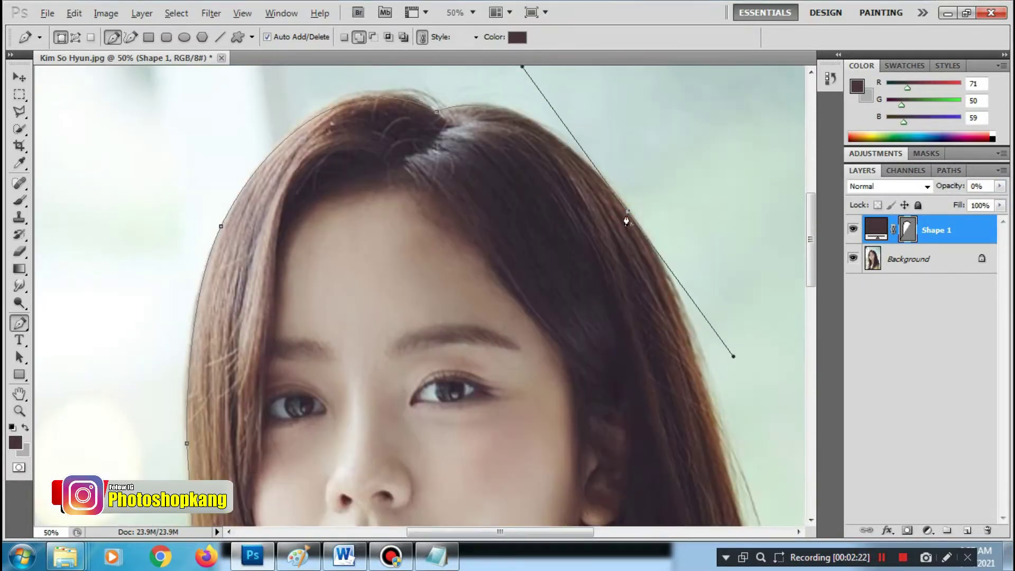
{"action": "scroll", "coordinate": [647, 293], "scroll_direction": "down", "scroll_amount": 4}
{"action": "scroll", "coordinate": [655, 328], "scroll_direction": "down", "scroll_amount": 3}
{"action": "scroll", "coordinate": [666, 357], "scroll_direction": "down", "scroll_amount": 5}
{"action": "left_click_drag", "start_coordinate": [639, 319], "coordinate": [623, 237]}
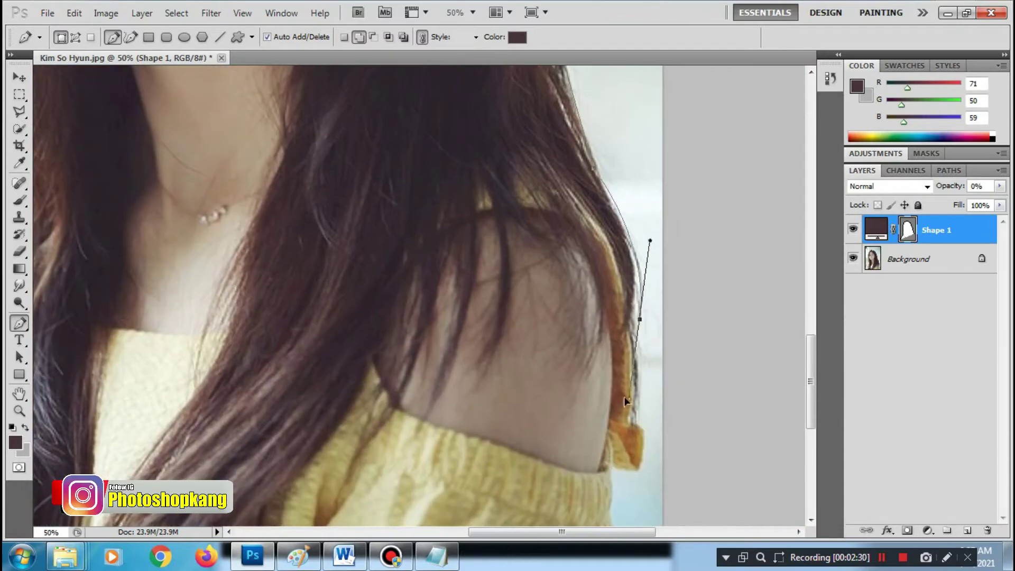
{"action": "scroll", "coordinate": [623, 238], "scroll_direction": "down", "scroll_amount": 5}
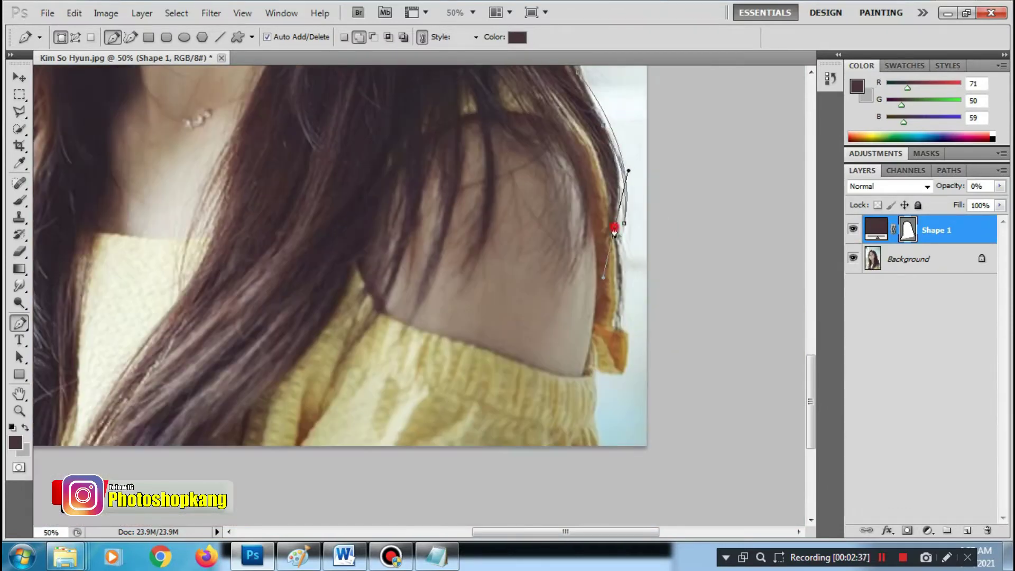
{"action": "left_click_drag", "start_coordinate": [623, 310], "coordinate": [625, 338]}
{"action": "left_click", "coordinate": [620, 374]}
{"action": "left_click", "coordinate": [595, 374]}
{"action": "left_click", "coordinate": [594, 458]}
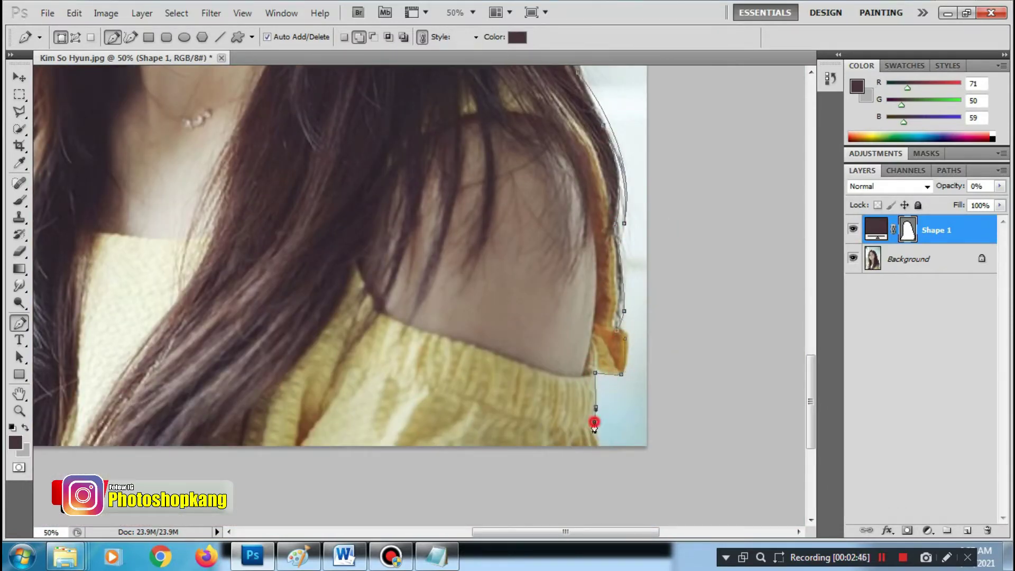
{"action": "scroll", "coordinate": [602, 464], "scroll_direction": "left", "scroll_amount": 8}
{"action": "left_click", "coordinate": [368, 449]}
{"action": "left_click", "coordinate": [210, 454]}
{"action": "left_click", "coordinate": [185, 416]}
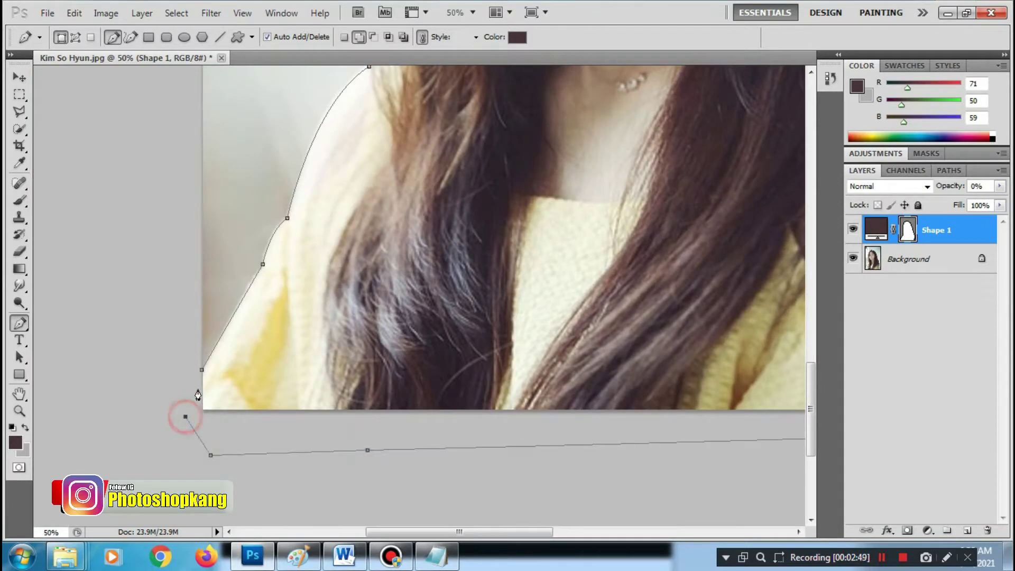
{"action": "left_click", "coordinate": [202, 369]}
{"action": "key", "text": "Return"}
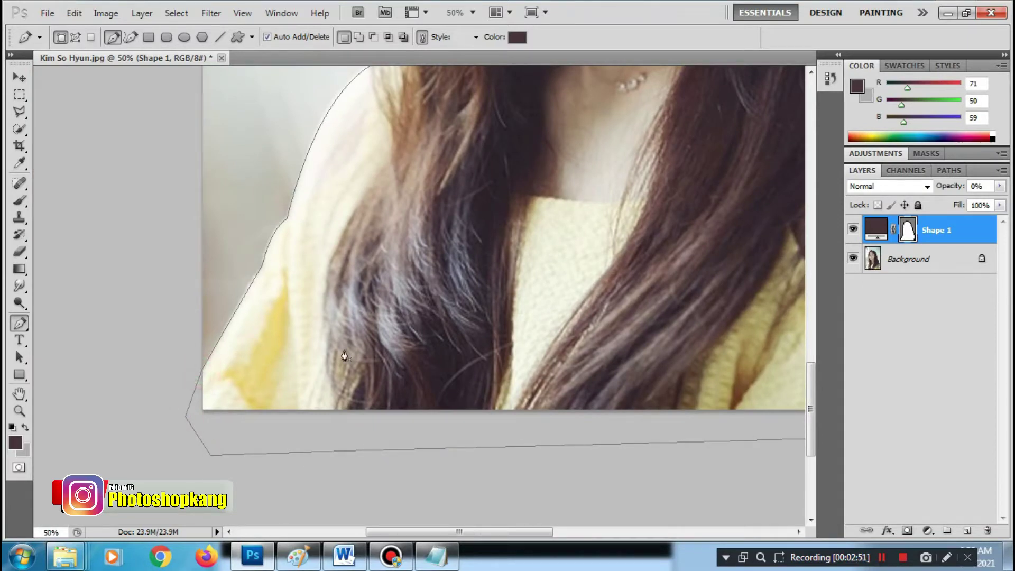
Raise the shape layer opacity to 100% and zoom out to the whole photo
{"action": "left_click", "coordinate": [999, 185]}
{"action": "left_click_drag", "start_coordinate": [922, 200], "coordinate": [1008, 209]}
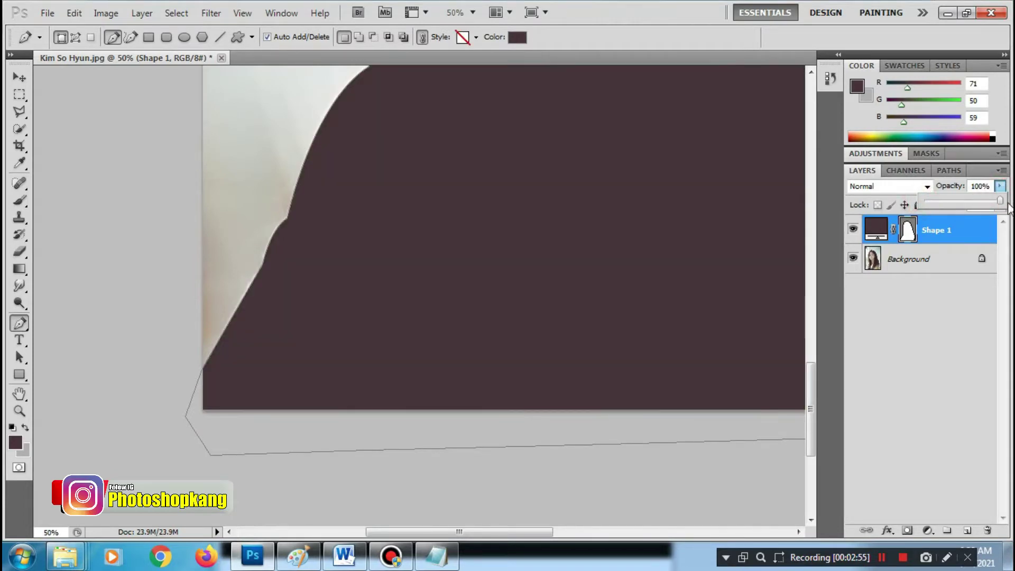
{"action": "key", "text": "ctrl+minus"}
{"action": "key", "text": "ctrl+minus"}
{"action": "key", "text": "ctrl+minus"}
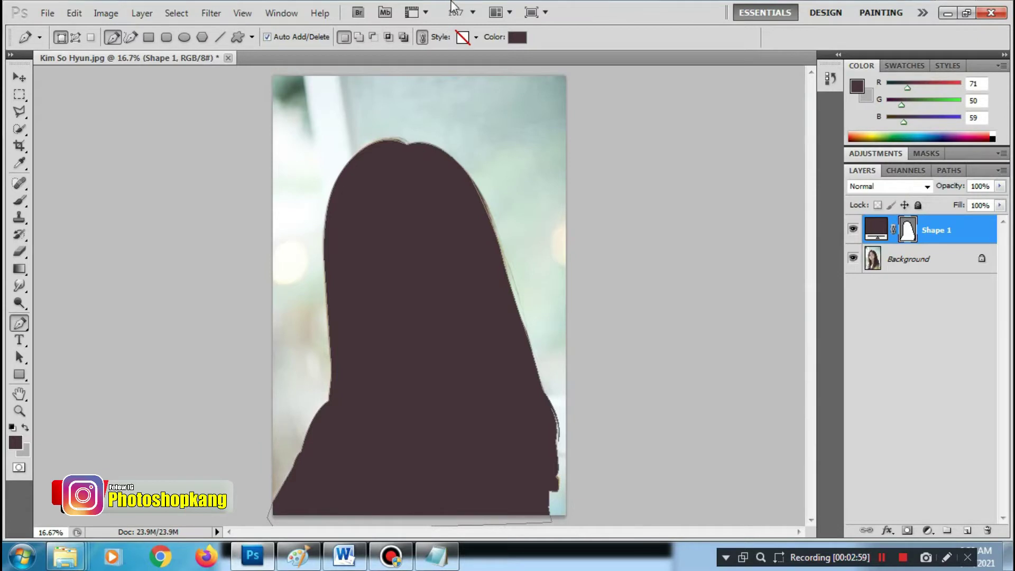
Switch to Subtract from shape area, drop opacity to 0%, and zoom in on the neck
{"action": "left_click", "coordinate": [373, 38]}
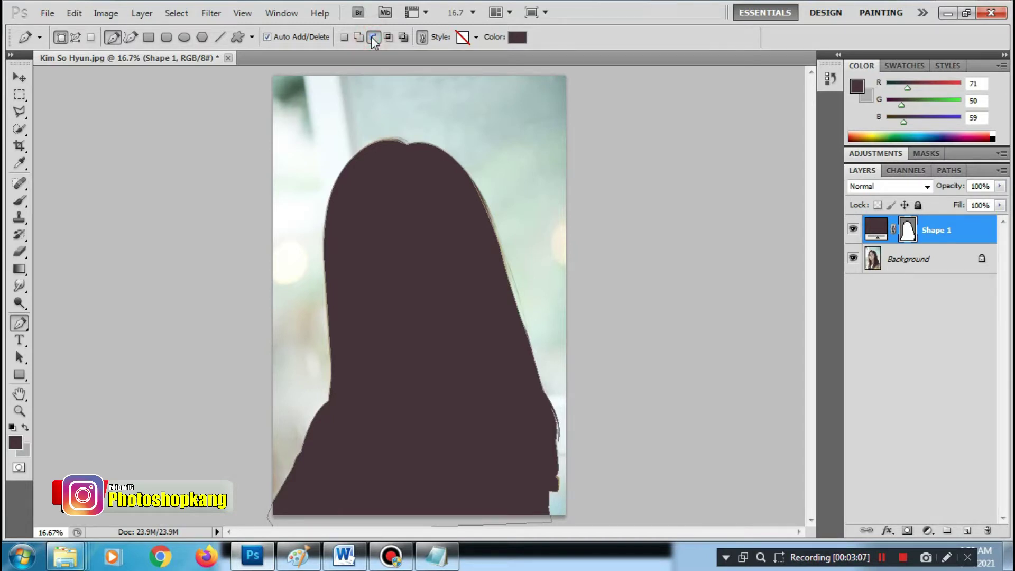
{"action": "left_click", "coordinate": [999, 187]}
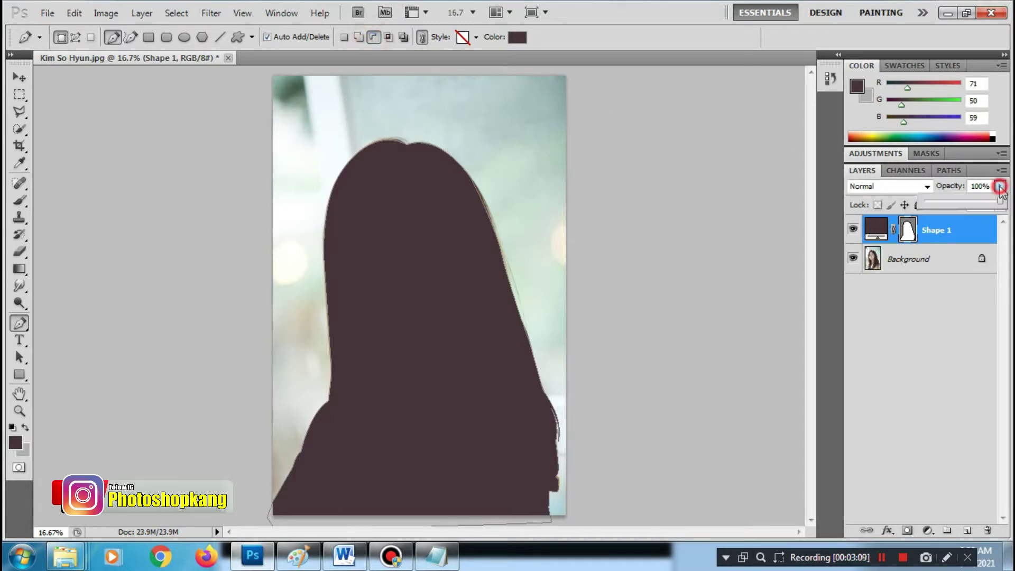
{"action": "left_click", "coordinate": [392, 300]}
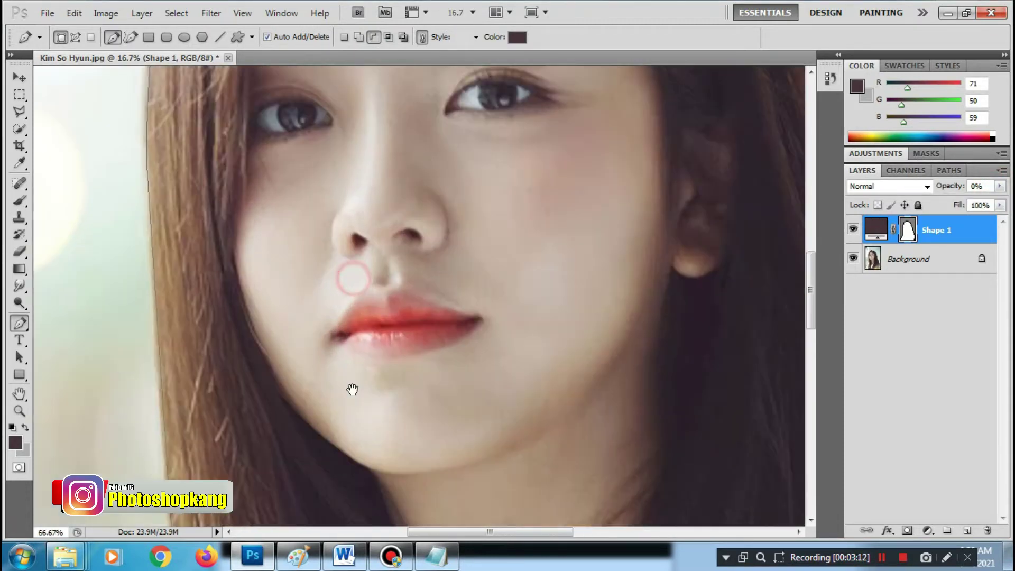
{"action": "mouse_move", "coordinate": [352, 390]}
{"action": "left_mouse_down"}
{"action": "mouse_move", "coordinate": [349, 153]}
{"action": "mouse_move", "coordinate": [324, 131]}
{"action": "left_mouse_up"}
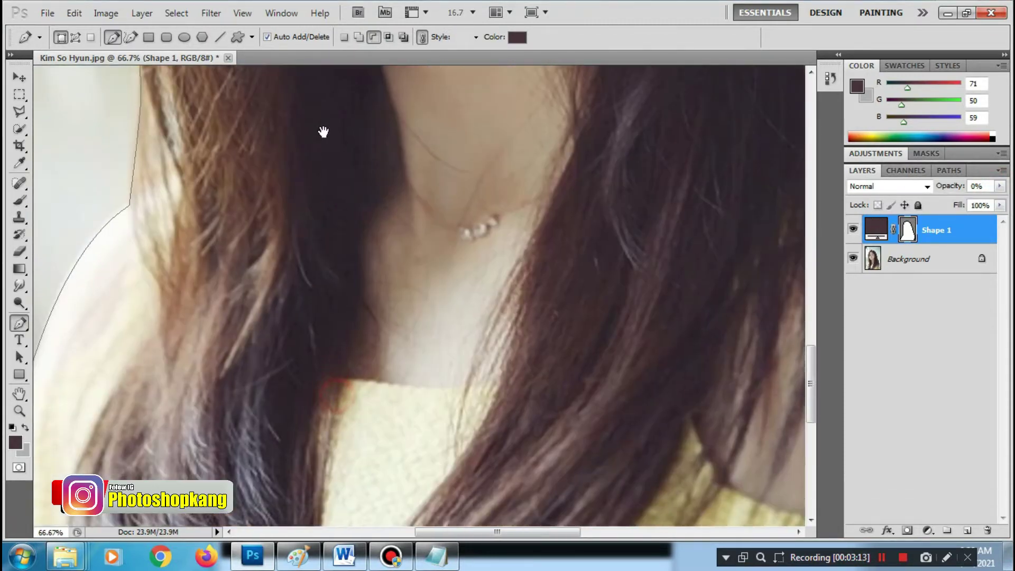
Trace a new outline up the left side of the neck along the hair to the chin
{"action": "left_click", "coordinate": [340, 383]}
{"action": "left_click", "coordinate": [359, 360]}
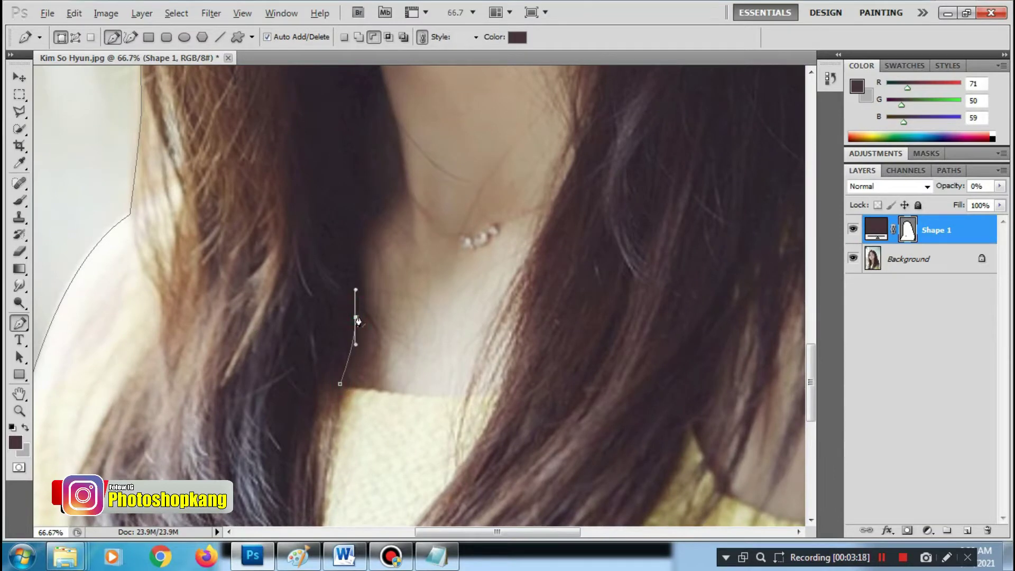
{"action": "left_click", "coordinate": [356, 317]}
{"action": "left_click", "coordinate": [369, 301]}
{"action": "left_click", "coordinate": [357, 290]}
{"action": "mouse_move", "coordinate": [367, 237]}
{"action": "left_mouse_down"}
{"action": "mouse_move", "coordinate": [376, 222]}
{"action": "mouse_move", "coordinate": [363, 175]}
{"action": "mouse_move", "coordinate": [339, 182]}
{"action": "left_mouse_up"}
{"action": "left_click", "coordinate": [400, 187]}
{"action": "left_click", "coordinate": [411, 225]}
{"action": "scroll", "coordinate": [414, 227], "scroll_direction": "up", "scroll_amount": 5}
{"action": "left_click", "coordinate": [408, 231]}
{"action": "scroll", "coordinate": [339, 181], "scroll_direction": "up", "scroll_amount": 5}
{"action": "left_click", "coordinate": [429, 368]}
Curve the outline along the jawline to below the right ear and down the neck
{"action": "left_click_drag", "start_coordinate": [525, 359], "coordinate": [592, 343]}
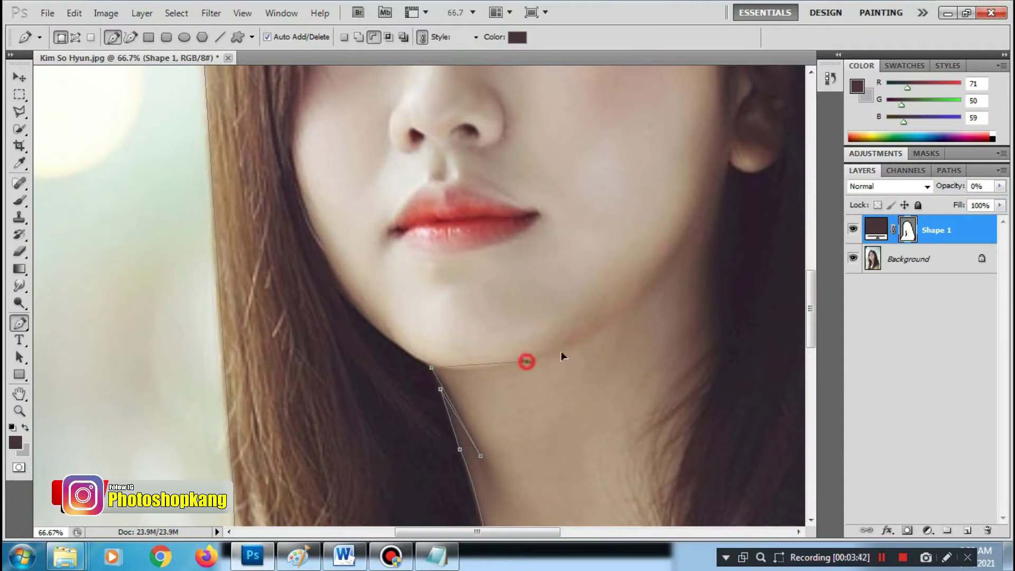
{"action": "scroll", "coordinate": [682, 256], "scroll_direction": "right", "scroll_amount": 3}
{"action": "left_click_drag", "start_coordinate": [619, 254], "coordinate": [655, 177]}
{"action": "left_click", "coordinate": [619, 254], "text": "alt"}
{"action": "left_click", "coordinate": [651, 179]}
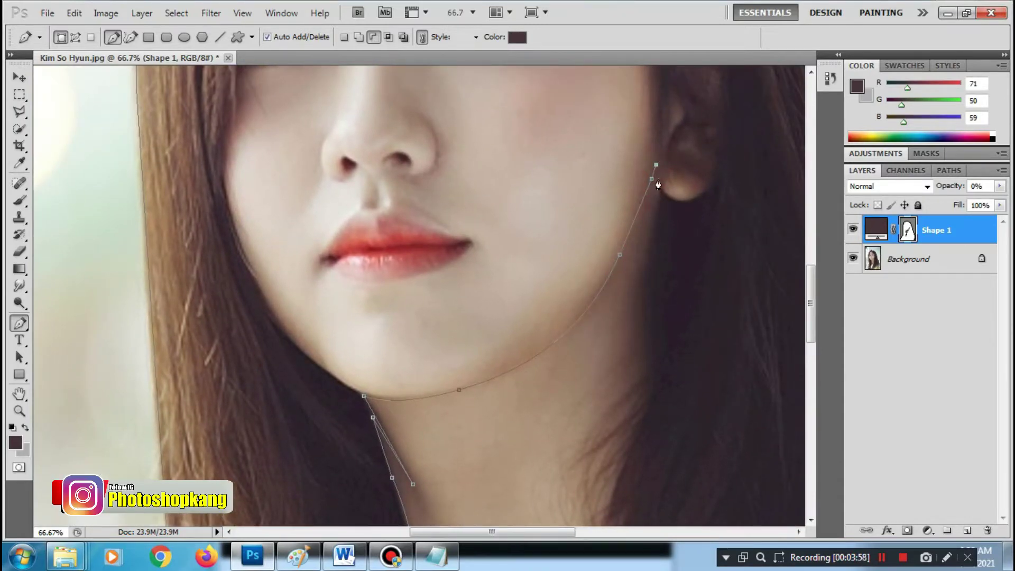
{"action": "scroll", "coordinate": [658, 185], "scroll_direction": "down", "scroll_amount": 2}
{"action": "scroll", "coordinate": [612, 182], "scroll_direction": "up", "scroll_amount": 2}
{"action": "scroll", "coordinate": [578, 335], "scroll_direction": "down", "scroll_amount": 2}
{"action": "scroll", "coordinate": [578, 335], "scroll_direction": "up", "scroll_amount": 2}
{"action": "left_click_drag", "start_coordinate": [553, 249], "coordinate": [555, 272]}
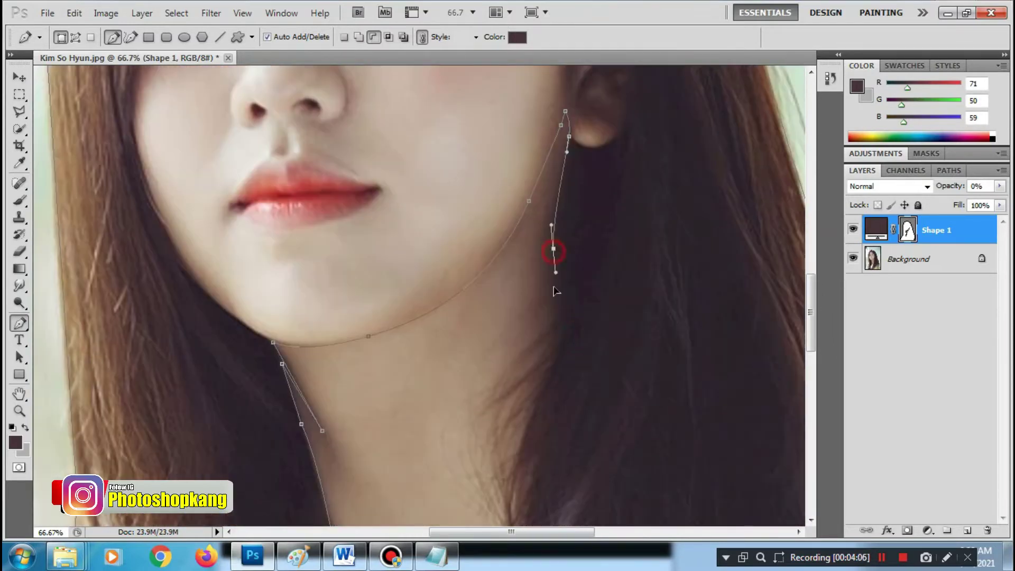
{"action": "left_click_drag", "start_coordinate": [557, 324], "coordinate": [555, 317]}
{"action": "scroll", "coordinate": [528, 312], "scroll_direction": "down", "scroll_amount": 2}
{"action": "left_click_drag", "start_coordinate": [476, 301], "coordinate": [498, 298]}
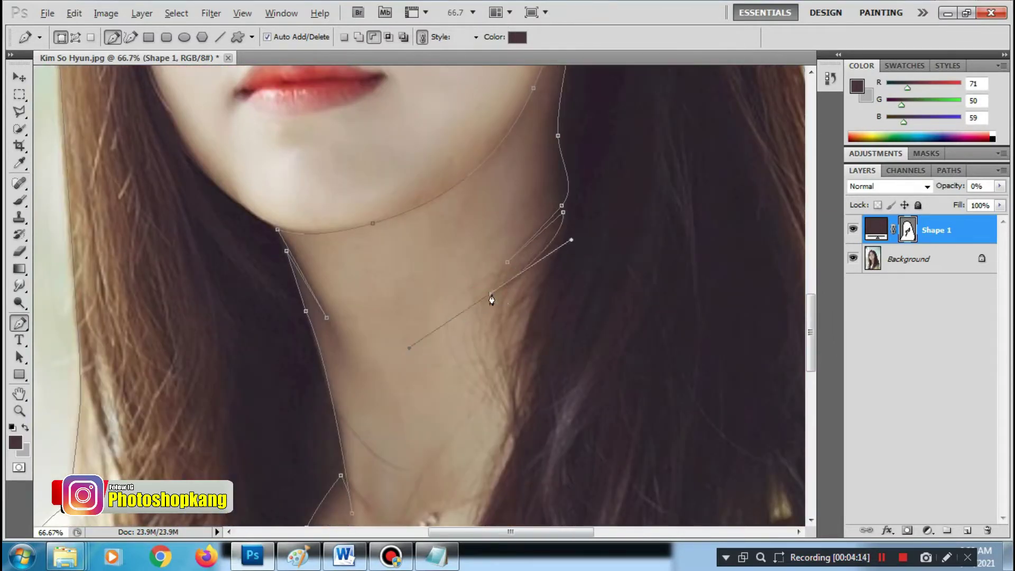
{"action": "scroll", "coordinate": [528, 233], "scroll_direction": "down", "scroll_amount": 2}
Extend the outline down the neck to the sweater neckline and close it at the start
{"action": "left_click", "coordinate": [505, 271]}
{"action": "left_click_drag", "start_coordinate": [558, 178], "coordinate": [593, 166]}
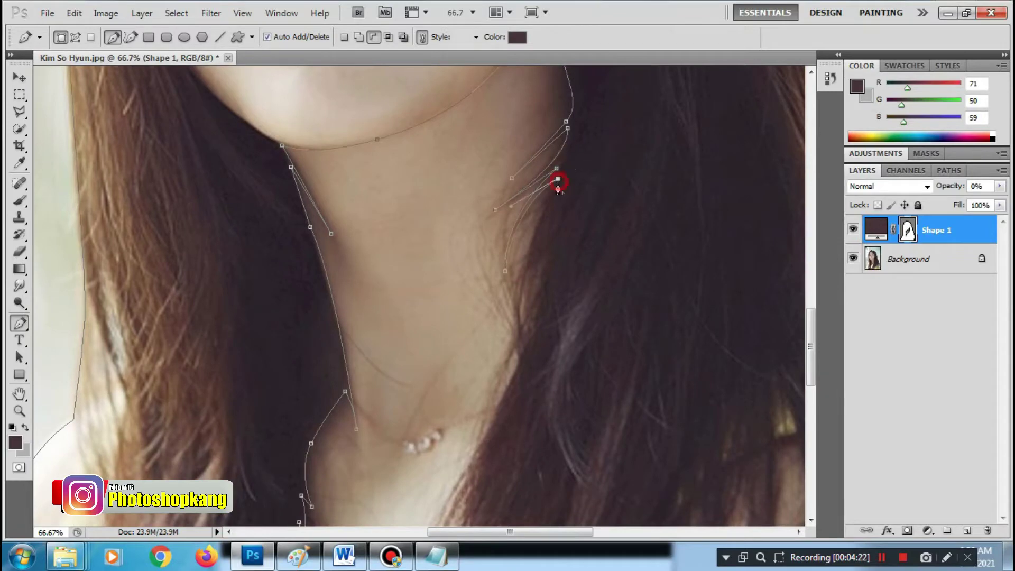
{"action": "left_click_drag", "start_coordinate": [517, 331], "coordinate": [534, 255]}
{"action": "left_click_drag", "start_coordinate": [474, 423], "coordinate": [522, 351]}
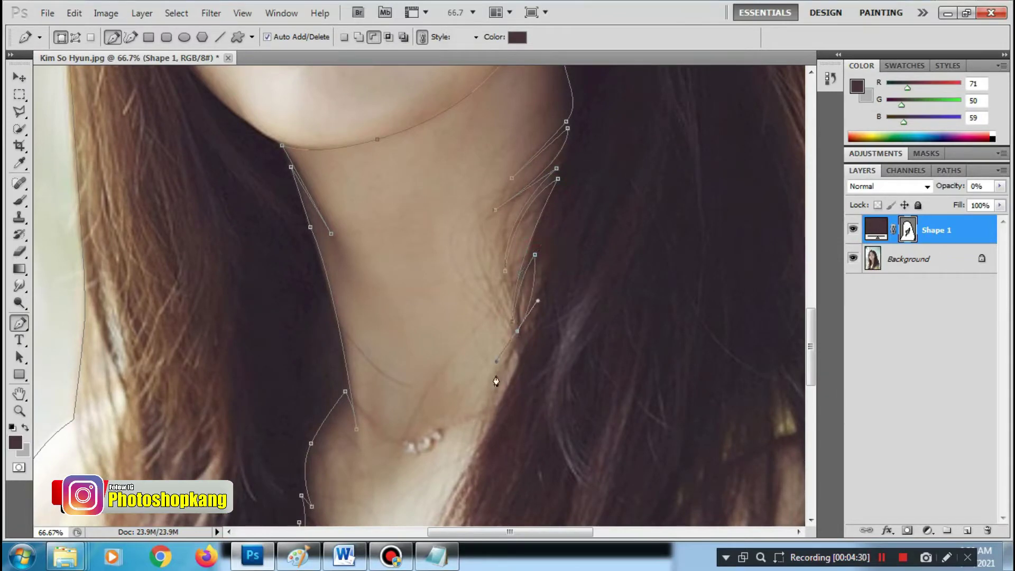
{"action": "left_click_drag", "start_coordinate": [483, 393], "coordinate": [516, 358]}
{"action": "scroll", "coordinate": [517, 359], "scroll_direction": "down", "scroll_amount": 3}
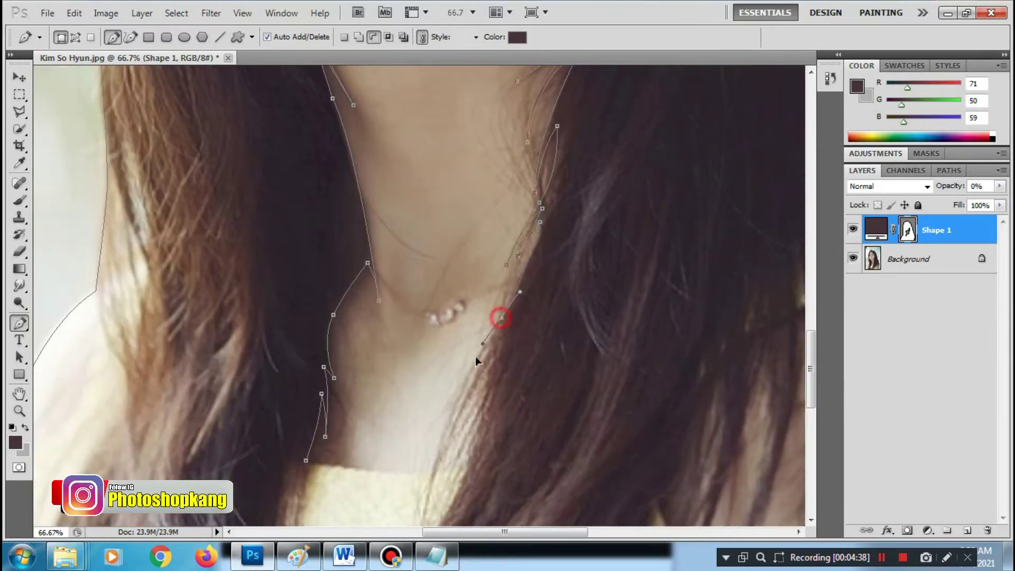
{"action": "left_click_drag", "start_coordinate": [430, 473], "coordinate": [485, 383]}
{"action": "left_click_drag", "start_coordinate": [453, 456], "coordinate": [462, 470]}
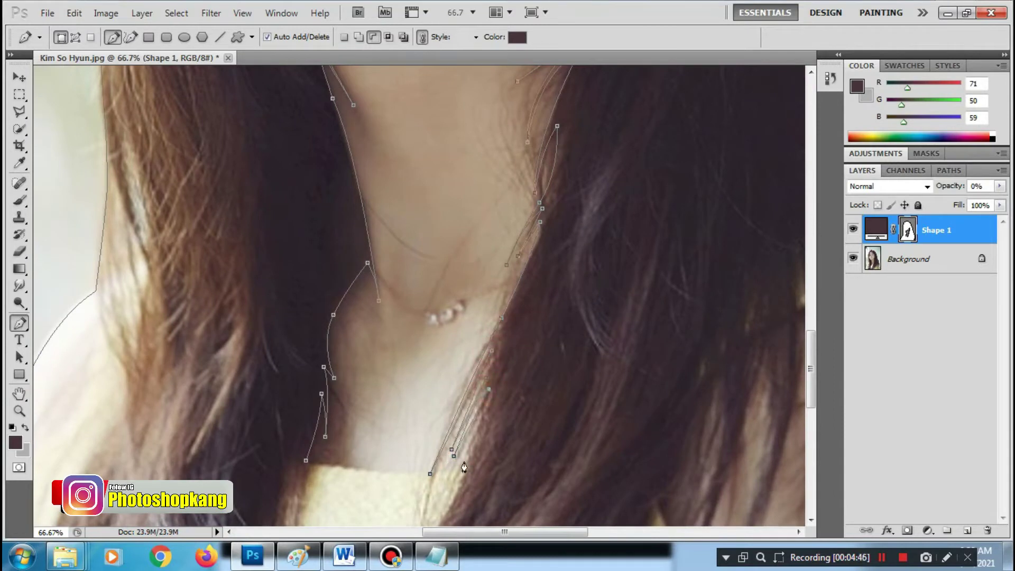
{"action": "left_click_drag", "start_coordinate": [305, 465], "coordinate": [148, 438]}
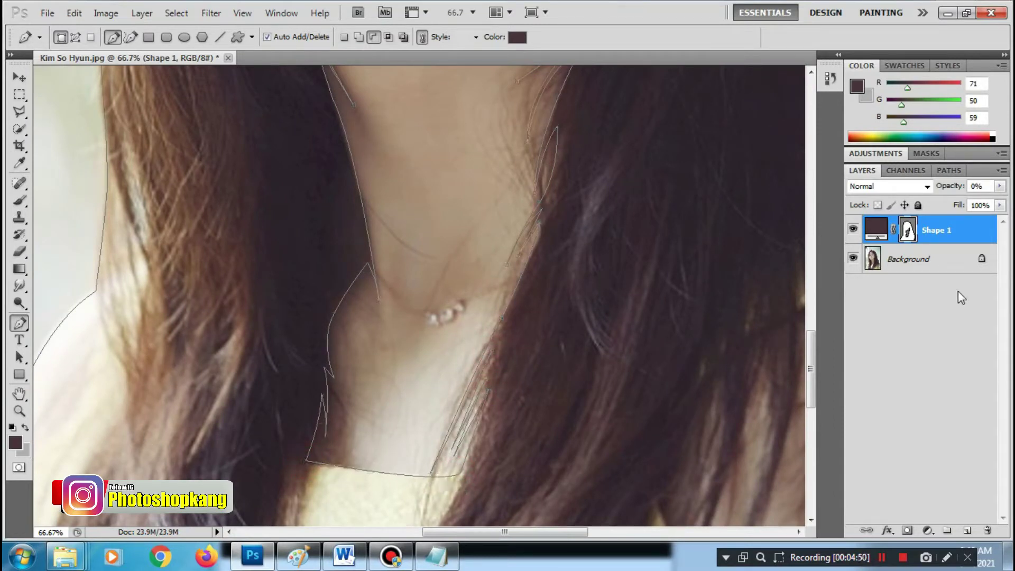
Raise Shape 1 to 100% opacity and zoom out to inspect the neck cut-out
{"action": "left_click", "coordinate": [1000, 186]}
{"action": "left_click_drag", "start_coordinate": [924, 201], "coordinate": [1005, 221]}
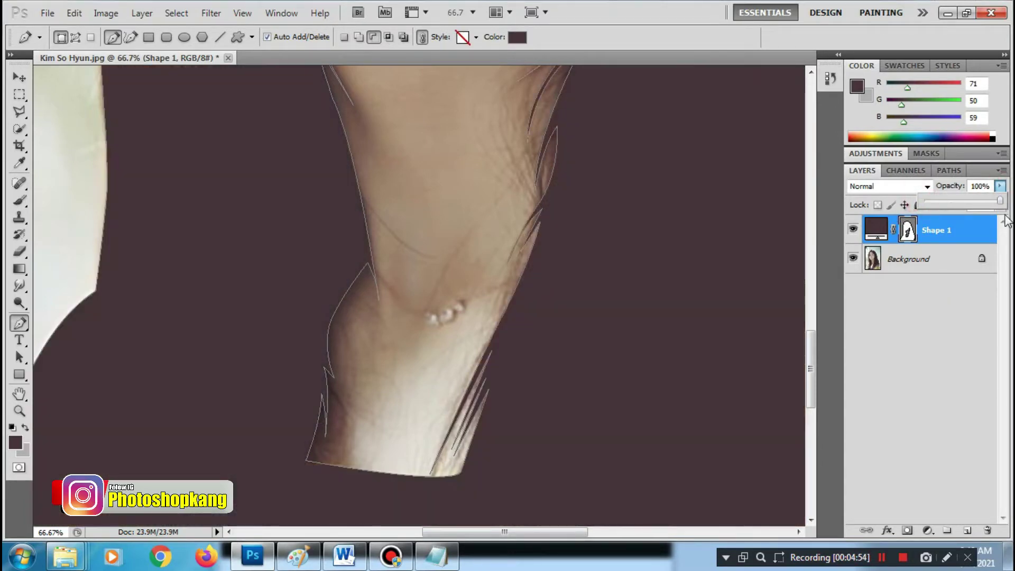
{"action": "key", "text": "ctrl+minus"}
{"action": "key", "text": "ctrl+minus"}
{"action": "key", "text": "ctrl+minus"}
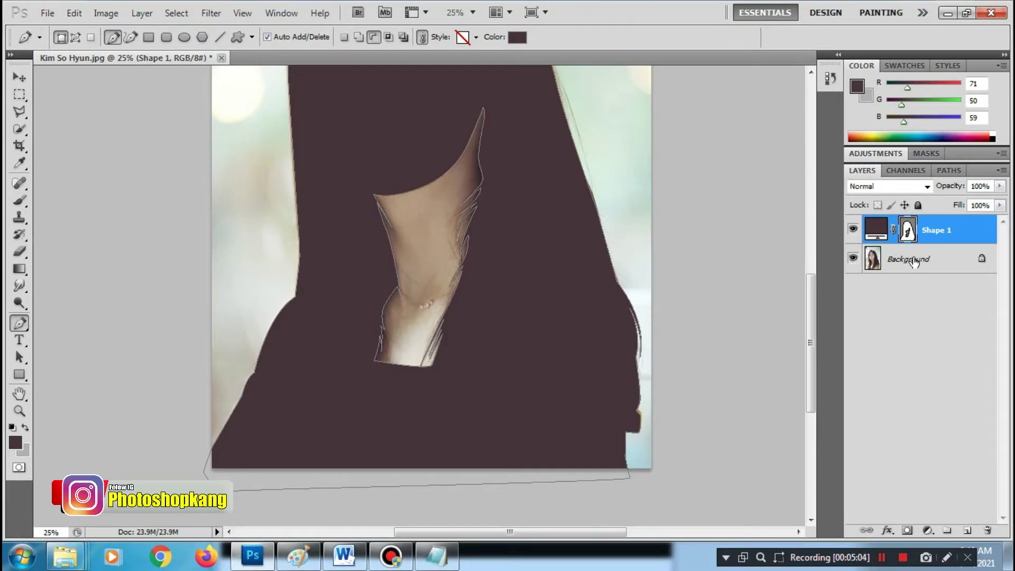
Drop Shape 1 opacity back to 0% and zoom in on the face
{"action": "left_click", "coordinate": [999, 186]}
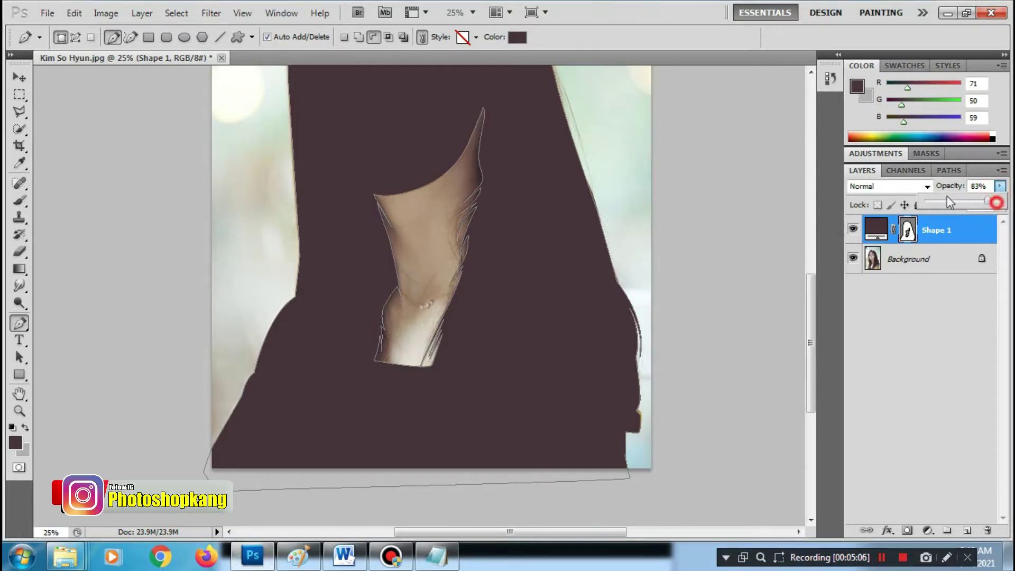
{"action": "left_click_drag", "start_coordinate": [998, 201], "coordinate": [655, 187]}
{"action": "scroll", "coordinate": [330, 177], "scroll_direction": "up", "scroll_amount": 5}
Zoom in on the face and place curved anchors along the left jawline and chin
{"action": "left_click", "coordinate": [390, 283], "text": "ctrl"}
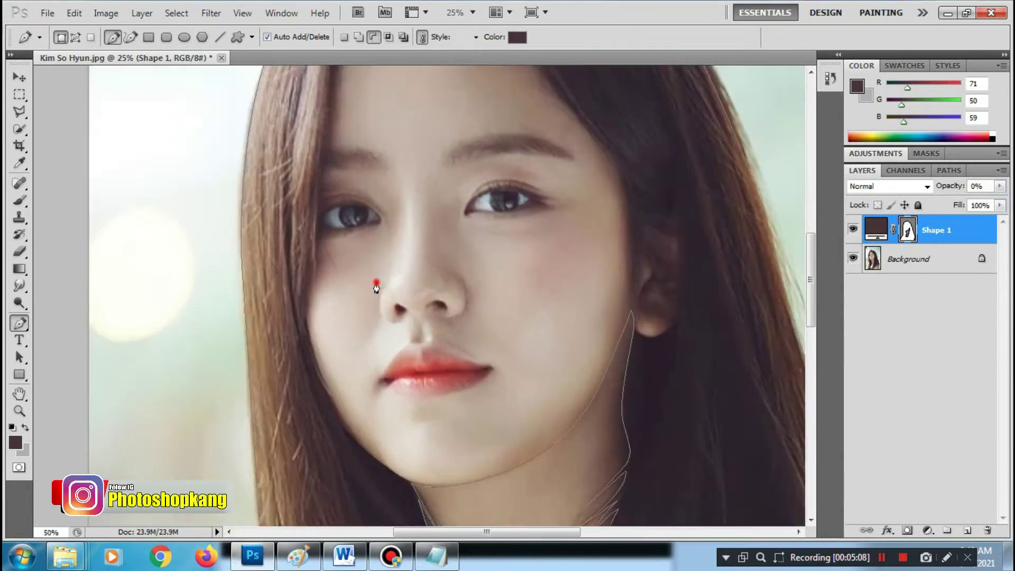
{"action": "left_click_drag", "start_coordinate": [335, 346], "coordinate": [335, 289]}
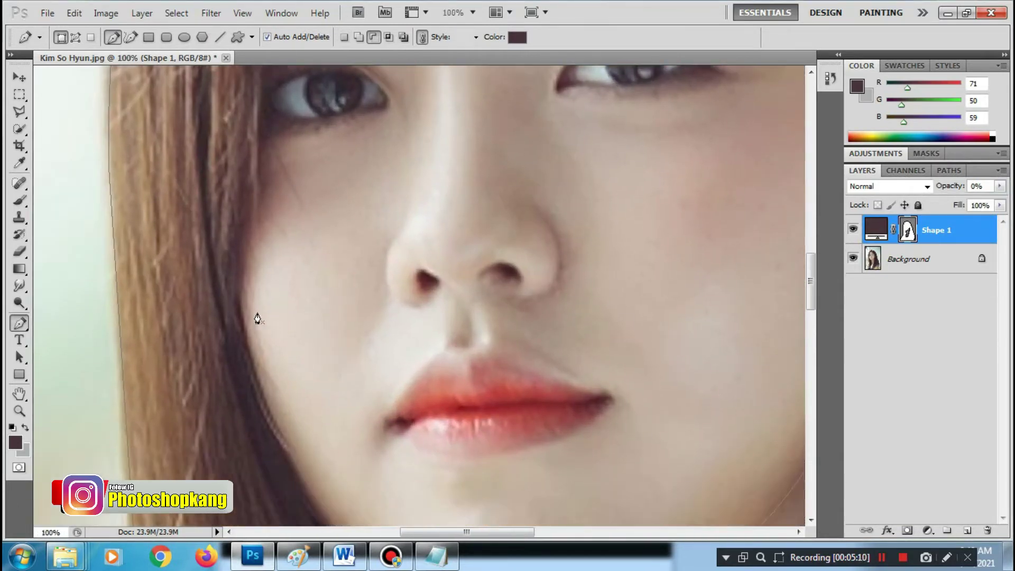
{"action": "mouse_move", "coordinate": [244, 346]}
{"action": "left_mouse_down"}
{"action": "mouse_move", "coordinate": [229, 223]}
{"action": "mouse_move", "coordinate": [262, 304]}
{"action": "mouse_move", "coordinate": [195, 182]}
{"action": "left_mouse_up"}
{"action": "left_click", "coordinate": [273, 331]}
{"action": "left_click_drag", "start_coordinate": [263, 315], "coordinate": [292, 350]}
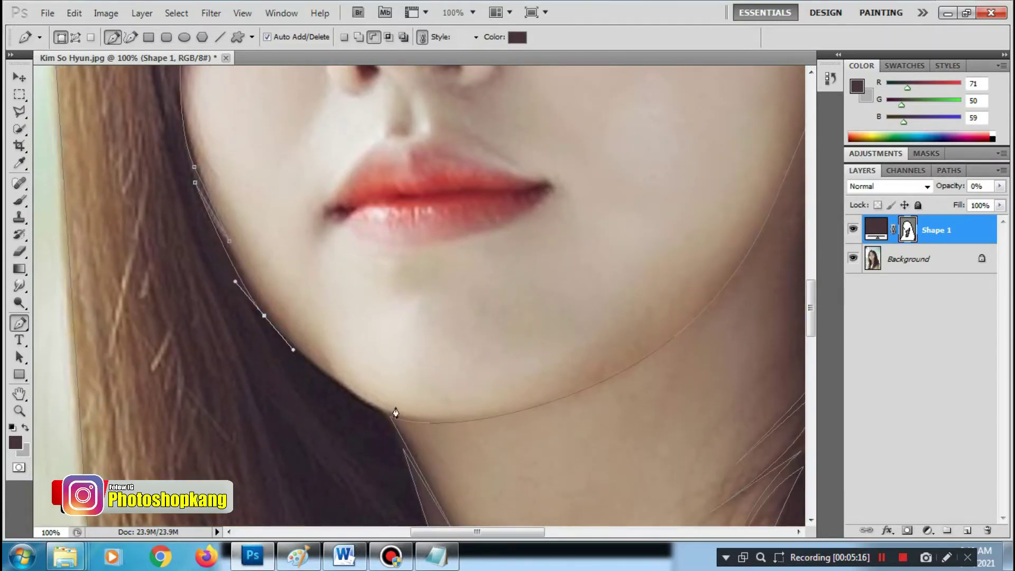
{"action": "left_click_drag", "start_coordinate": [382, 413], "coordinate": [411, 418]}
Continue curved anchors up the right jaw, redoing one misplaced point, toward the ear
{"action": "left_click_drag", "start_coordinate": [585, 381], "coordinate": [643, 355]}
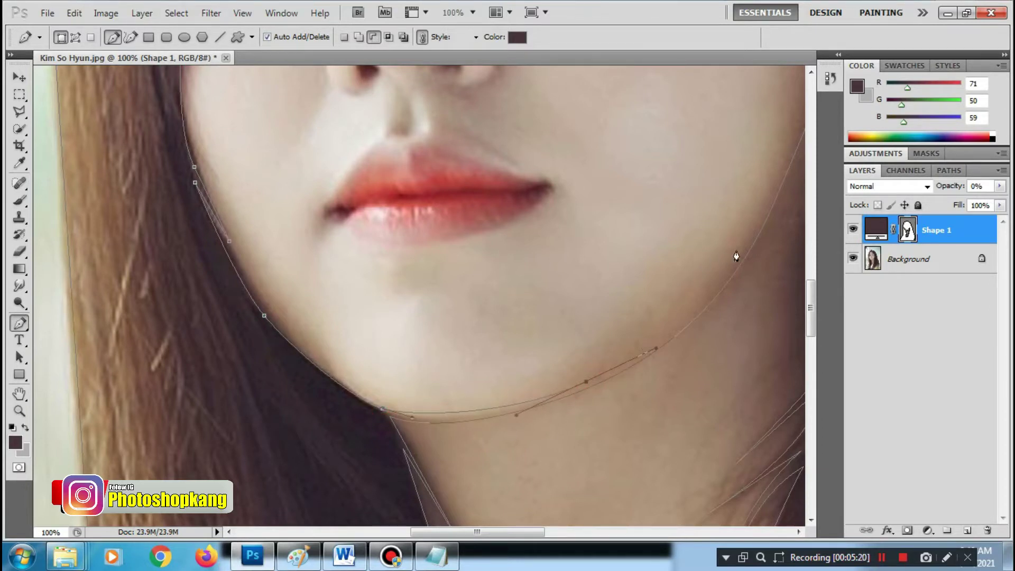
{"action": "left_click_drag", "start_coordinate": [493, 411], "coordinate": [550, 403]}
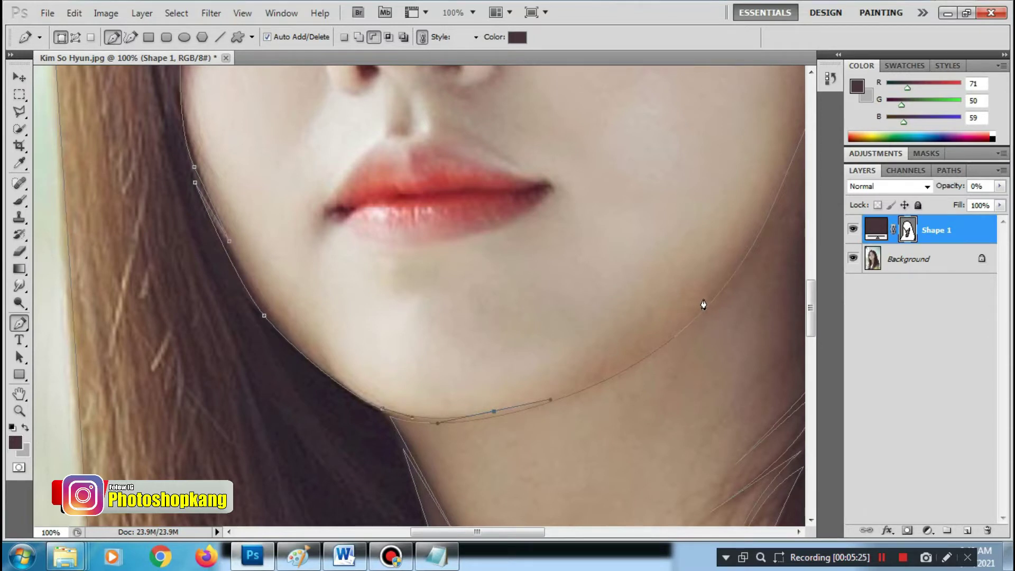
{"action": "left_click_drag", "start_coordinate": [703, 299], "coordinate": [759, 239]}
{"action": "key", "text": "ctrl+z"}
{"action": "left_click_drag", "start_coordinate": [704, 301], "coordinate": [764, 239]}
{"action": "left_click_drag", "start_coordinate": [709, 265], "coordinate": [627, 352]}
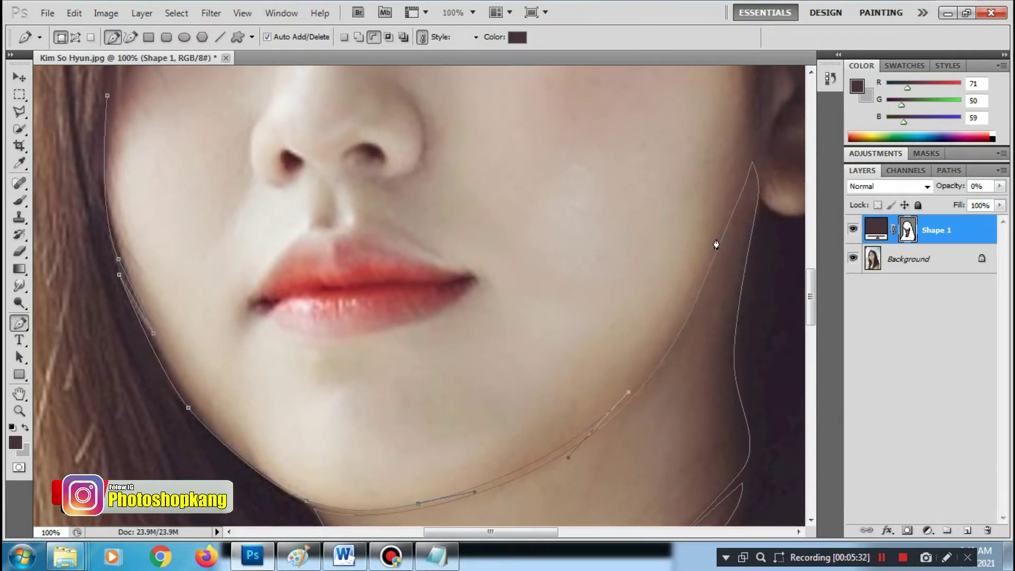
{"action": "left_click_drag", "start_coordinate": [750, 161], "coordinate": [551, 311]}
Place Shape 1 pen anchors around the earlobe and ear outline, curving around the ear
{"action": "left_click", "coordinate": [564, 353]}
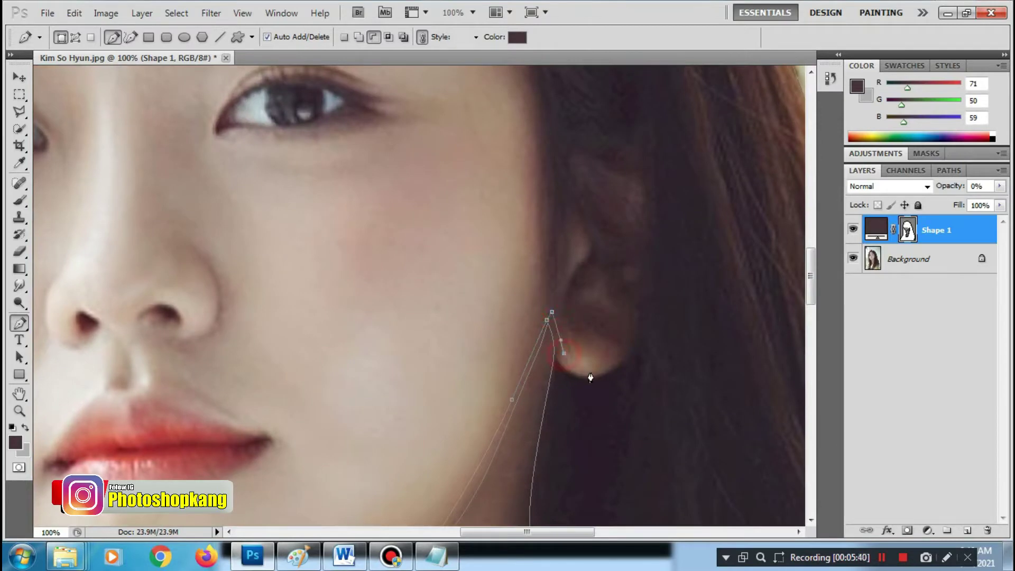
{"action": "left_click", "coordinate": [592, 371]}
{"action": "left_click", "coordinate": [632, 332]}
{"action": "left_click", "coordinate": [611, 270]}
{"action": "left_click", "coordinate": [581, 218]}
{"action": "left_click", "coordinate": [551, 285]}
{"action": "left_click_drag", "start_coordinate": [531, 315], "coordinate": [511, 283]}
Trace the forehead hairline to the hair parting with curved anchors, breaking handles at corners
{"action": "left_click", "coordinate": [503, 254]}
{"action": "left_click", "coordinate": [459, 186]}
{"action": "left_click_drag", "start_coordinate": [460, 186], "coordinate": [488, 303]}
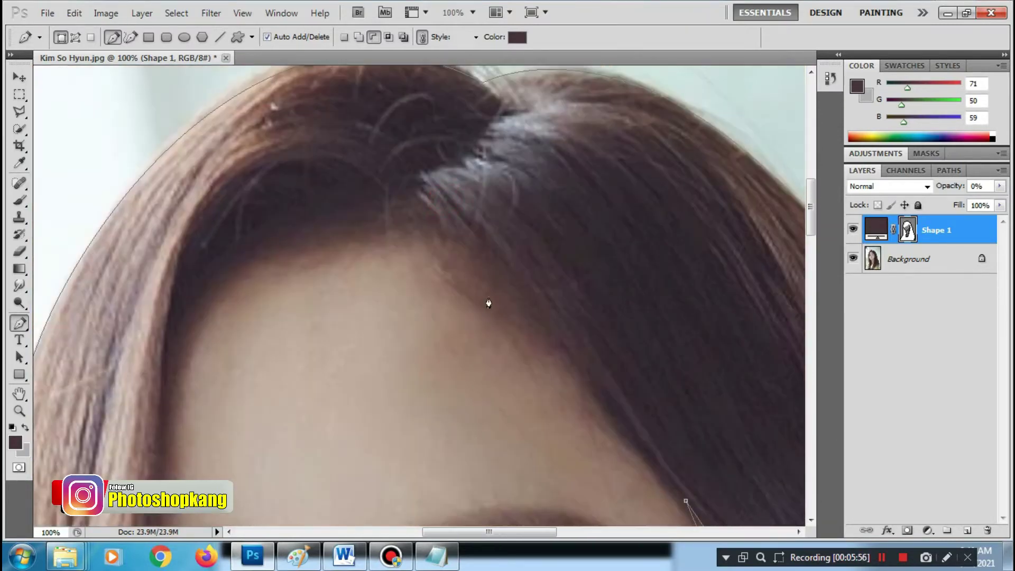
{"action": "left_click_drag", "start_coordinate": [412, 218], "coordinate": [512, 236]}
{"action": "left_click_drag", "start_coordinate": [501, 301], "coordinate": [551, 329]}
{"action": "left_click", "coordinate": [501, 300]}
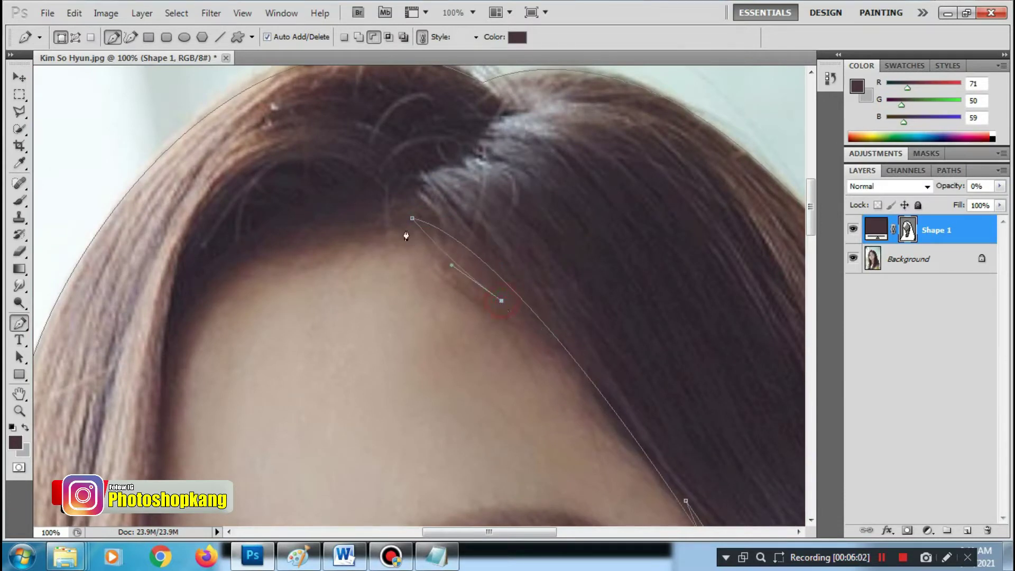
{"action": "left_click_drag", "start_coordinate": [393, 200], "coordinate": [377, 163]}
Continue the outline down the left hairline and cheek beside the eye, closing the path at its start
{"action": "left_click_drag", "start_coordinate": [190, 315], "coordinate": [160, 417]}
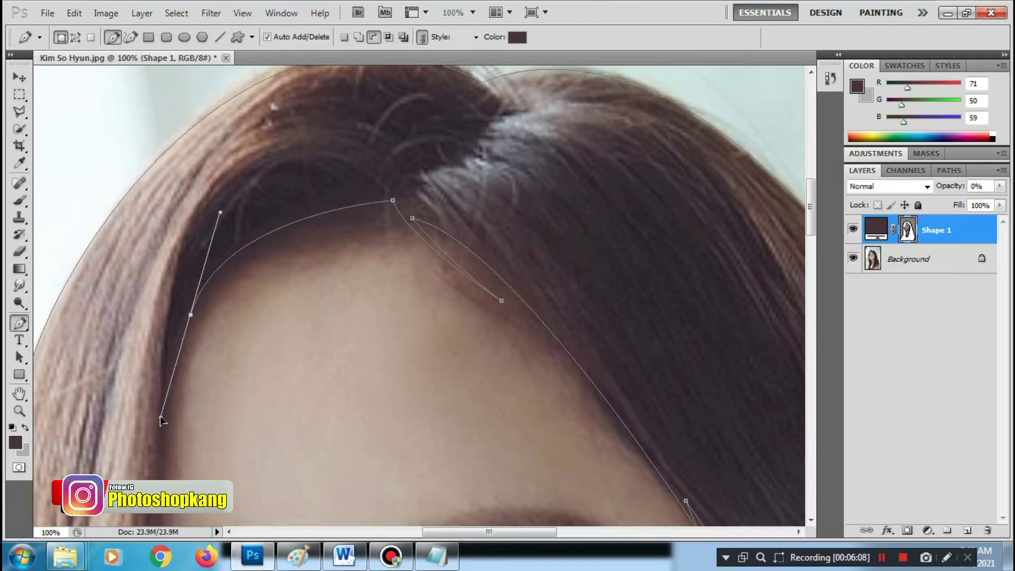
{"action": "left_click", "coordinate": [190, 316]}
{"action": "left_click_drag", "start_coordinate": [209, 265], "coordinate": [226, 241]}
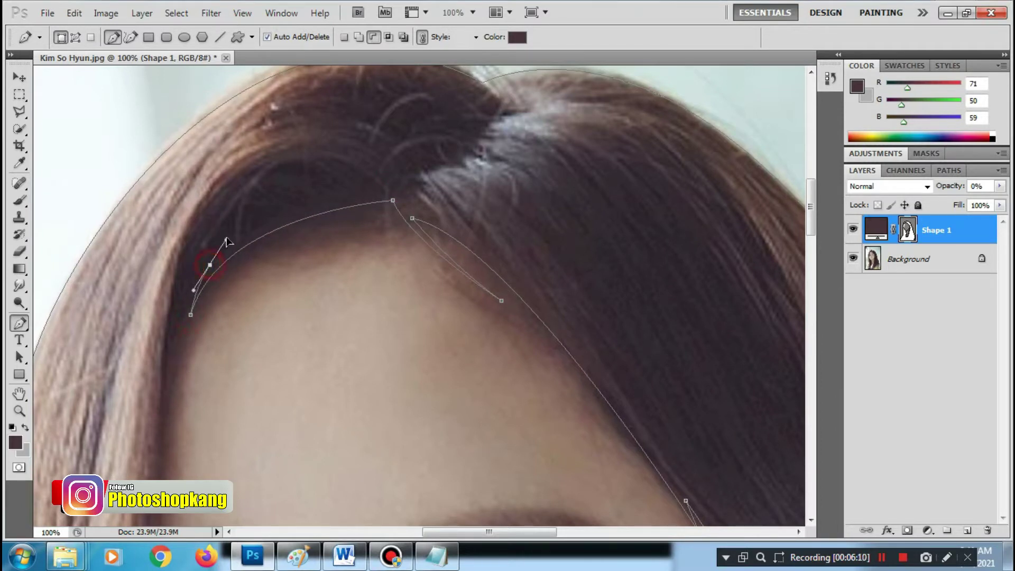
{"action": "left_click", "coordinate": [211, 265]}
{"action": "left_click_drag", "start_coordinate": [176, 367], "coordinate": [198, 229]}
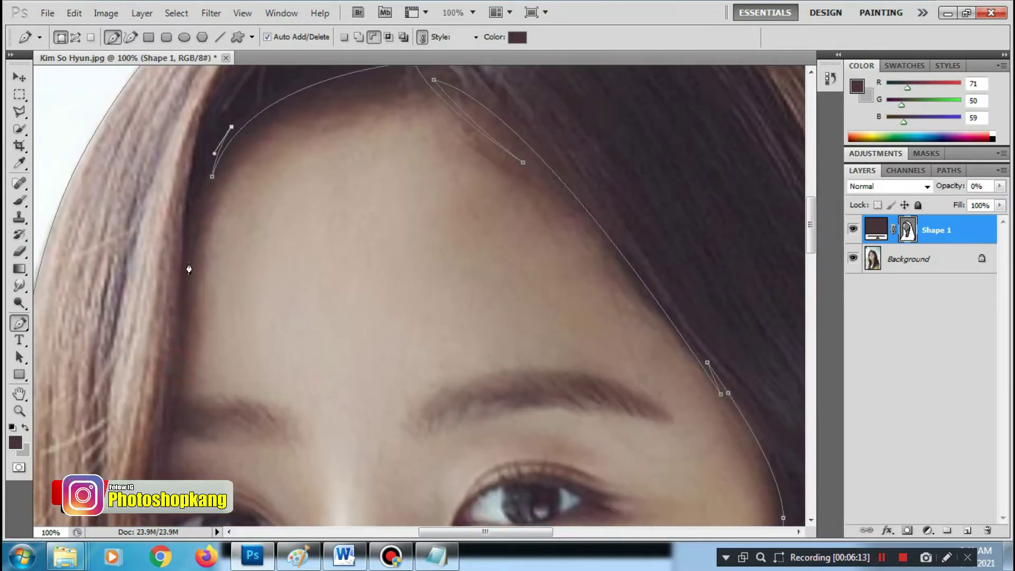
{"action": "left_click_drag", "start_coordinate": [188, 267], "coordinate": [181, 362]}
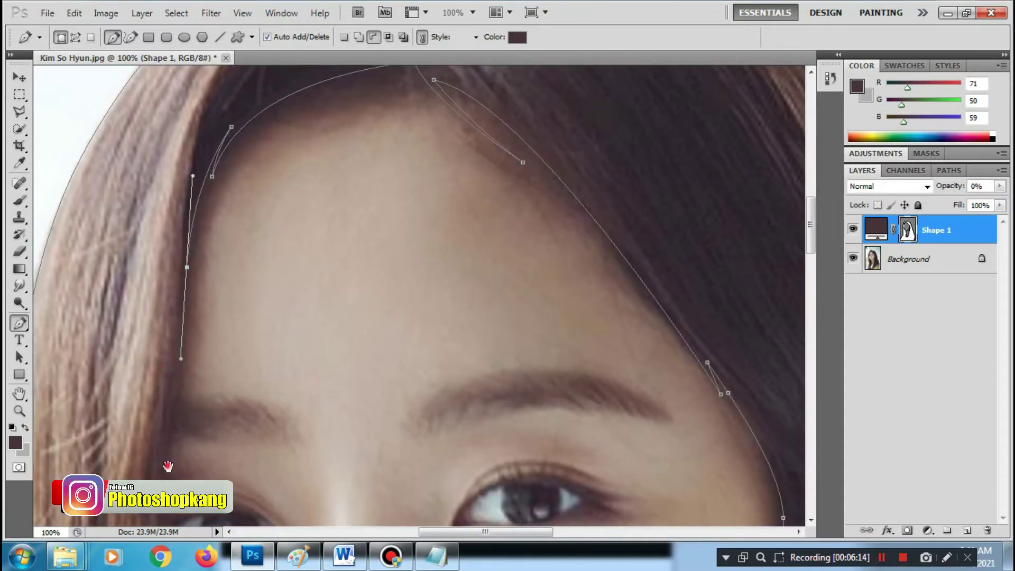
{"action": "left_click_drag", "start_coordinate": [167, 466], "coordinate": [209, 300]}
{"action": "left_click_drag", "start_coordinate": [196, 468], "coordinate": [198, 516]}
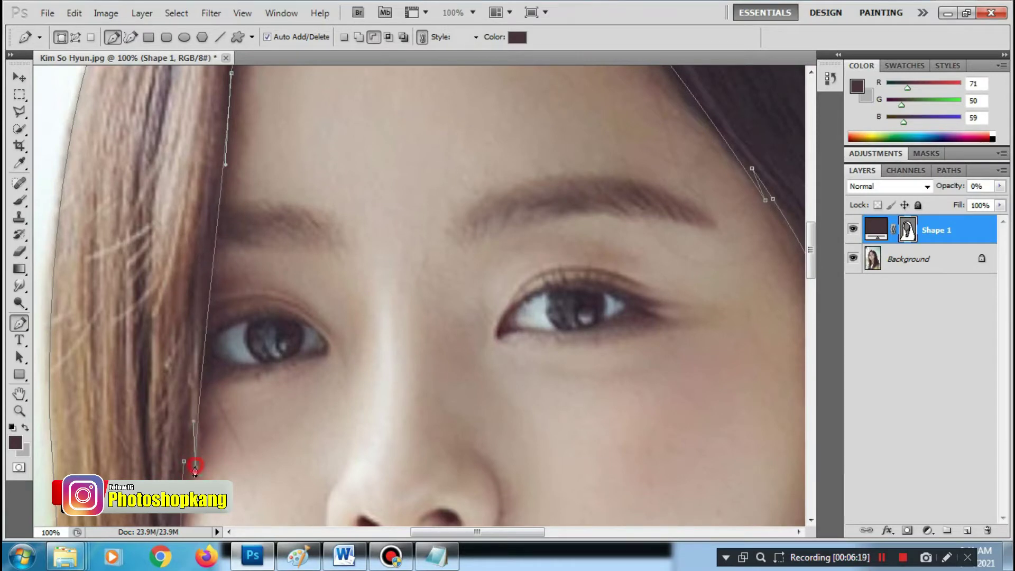
{"action": "left_click", "coordinate": [192, 397]}
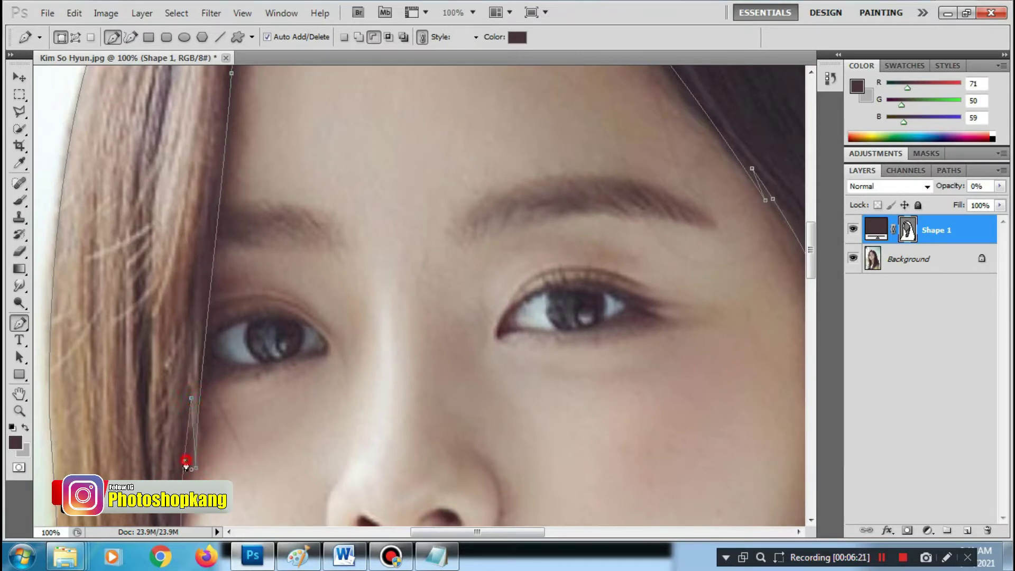
{"action": "left_click", "coordinate": [185, 463]}
{"action": "left_click_drag", "start_coordinate": [369, 454], "coordinate": [349, 198]}
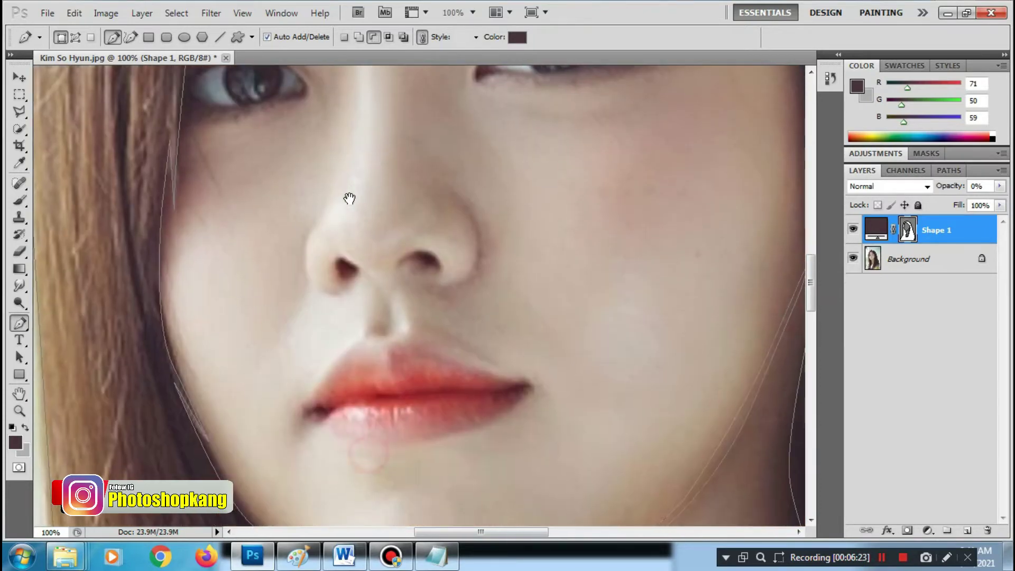
{"action": "left_click", "coordinate": [999, 186]}
Set Shape 1 to 100% opacity and add a white Solid Color fill layer above Background
{"action": "left_click_drag", "start_coordinate": [936, 203], "coordinate": [998, 203]}
{"action": "left_click", "coordinate": [910, 259]}
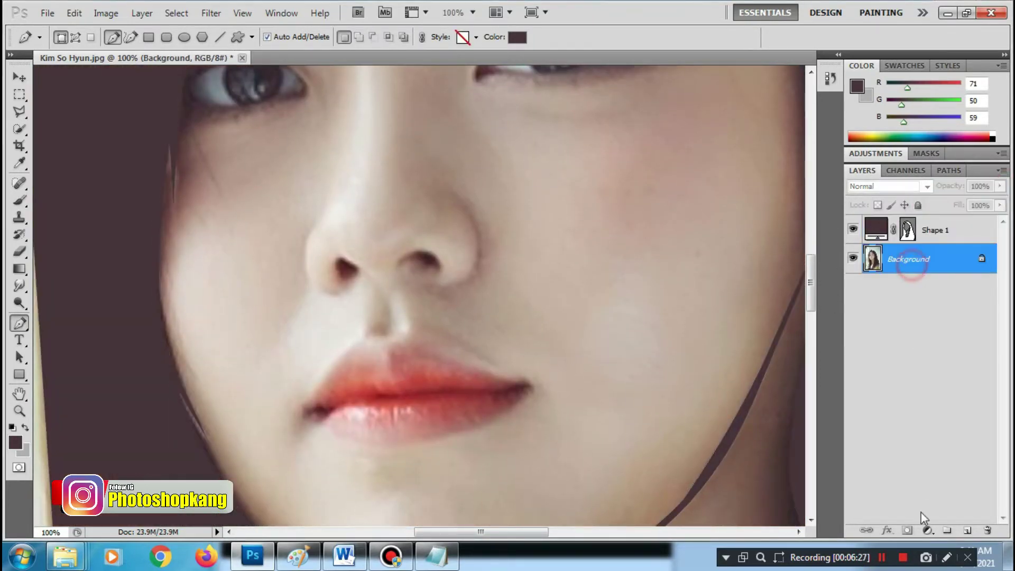
{"action": "left_click", "coordinate": [928, 530]}
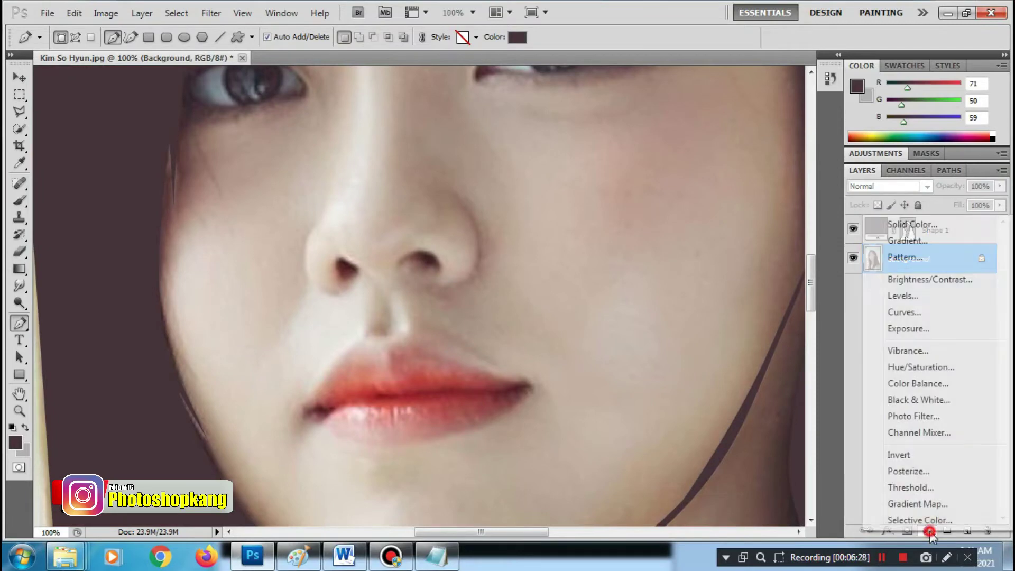
{"action": "left_click", "coordinate": [911, 224]}
{"action": "left_click_drag", "start_coordinate": [606, 215], "coordinate": [487, 161]}
{"action": "left_click", "coordinate": [830, 152]}
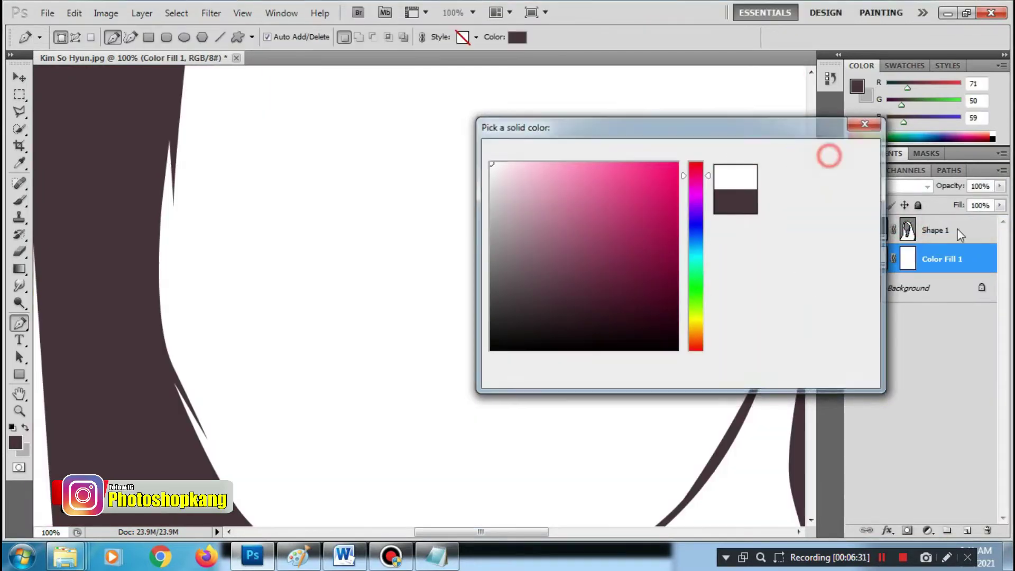
{"action": "key", "text": "ctrl+minus"}
{"action": "key", "text": "ctrl+minus"}
{"action": "key", "text": "ctrl+minus"}
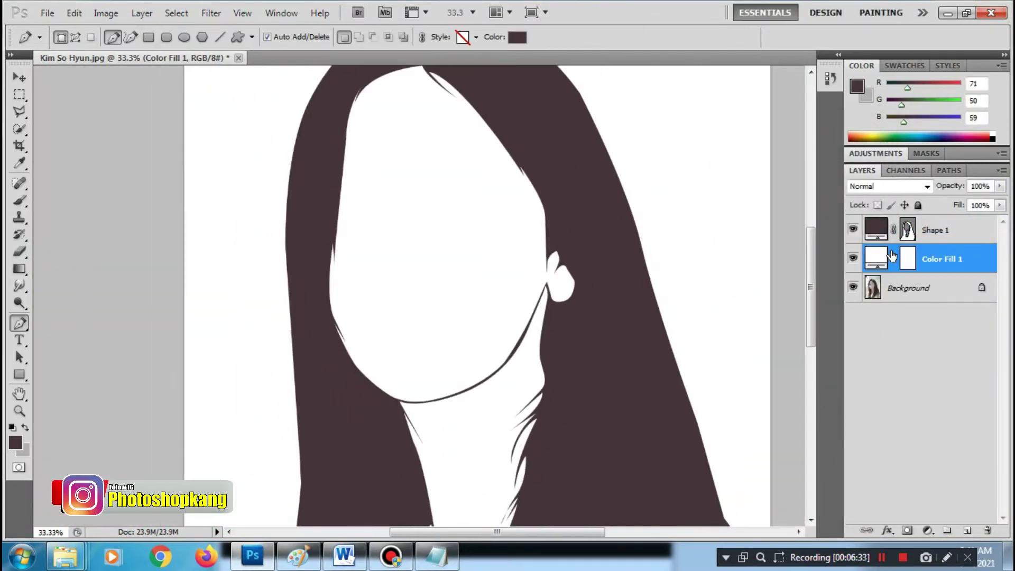
Hide Color Fill 1 and drop Shape 1's opacity to 0%
{"action": "left_click", "coordinate": [852, 258]}
{"action": "left_click", "coordinate": [935, 230]}
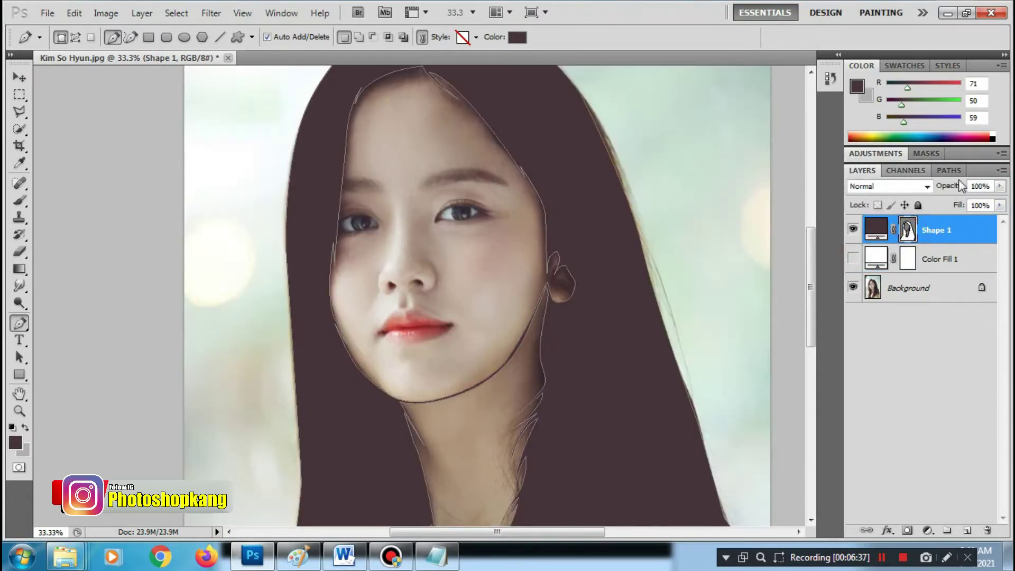
{"action": "left_click", "coordinate": [999, 186]}
{"action": "left_click_drag", "start_coordinate": [997, 201], "coordinate": [547, 250]}
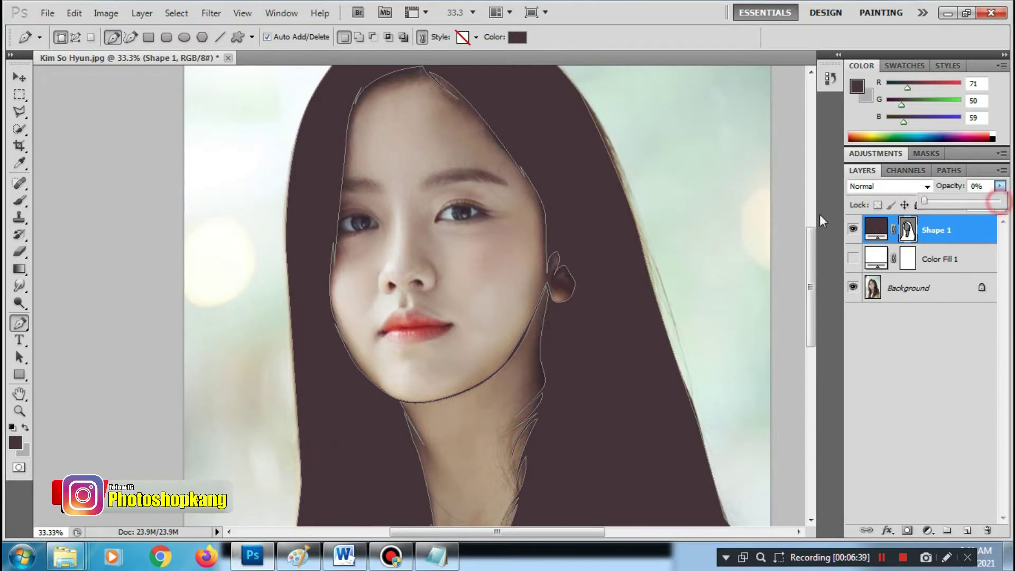
{"action": "scroll", "coordinate": [546, 250], "scroll_direction": "down", "scroll_amount": 7}
{"action": "scroll", "coordinate": [537, 296], "scroll_direction": "down", "scroll_amount": 1}
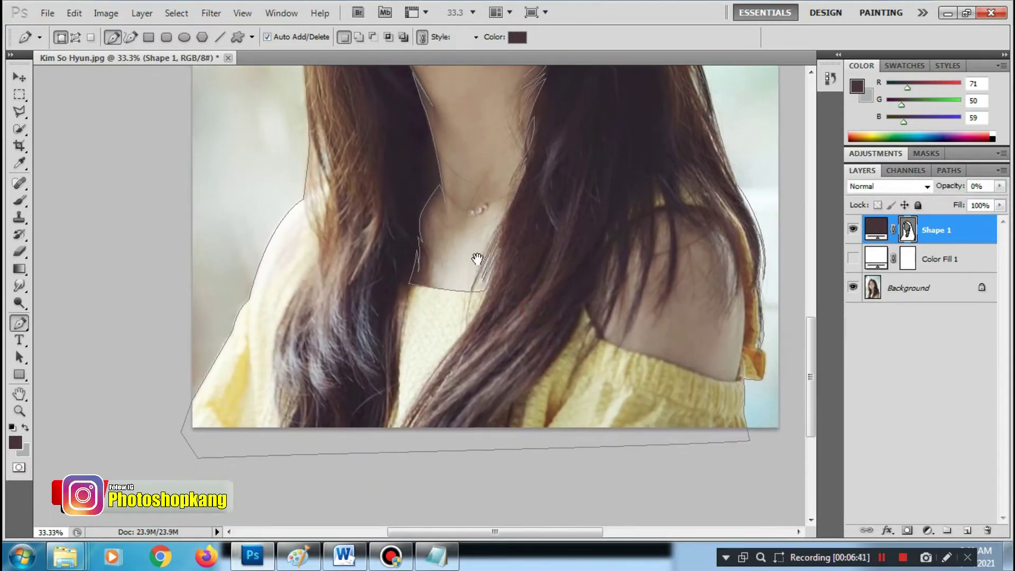
Save the document as Kim So Hyun.psd in Photoshop format, suppressing the compatibility prompt
{"action": "left_click", "coordinate": [47, 12]}
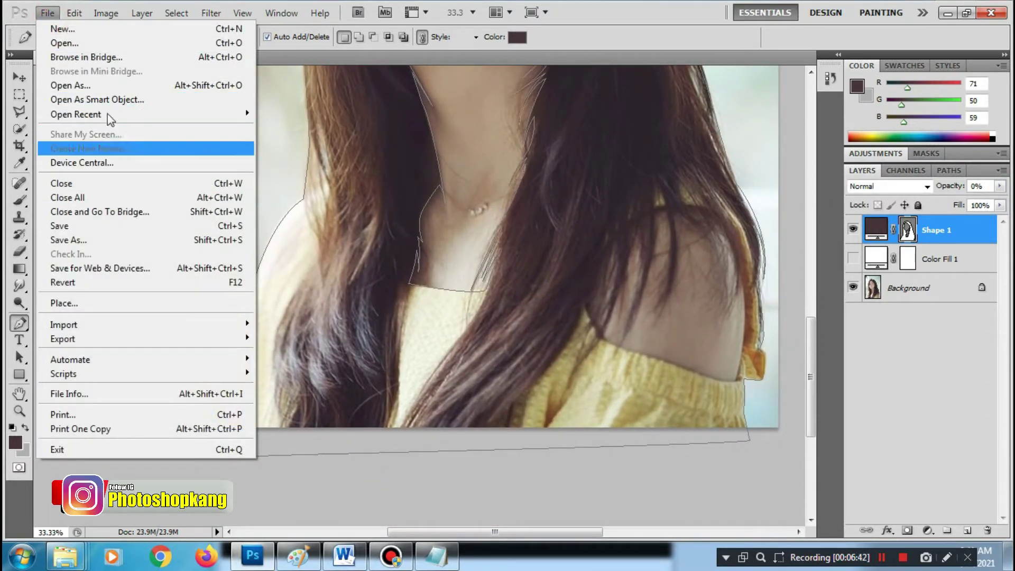
{"action": "left_click", "coordinate": [102, 241]}
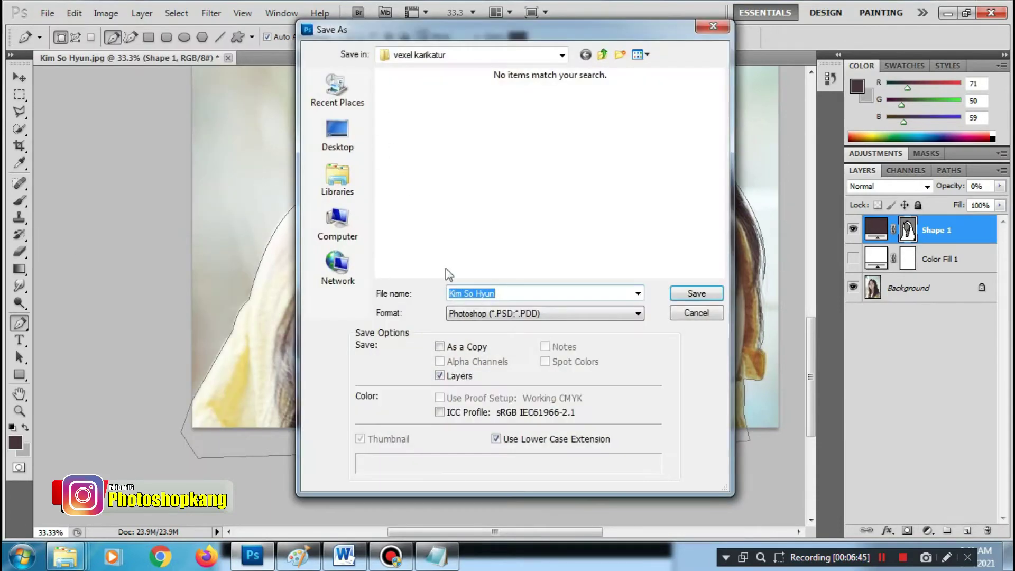
{"action": "left_click", "coordinate": [517, 313]}
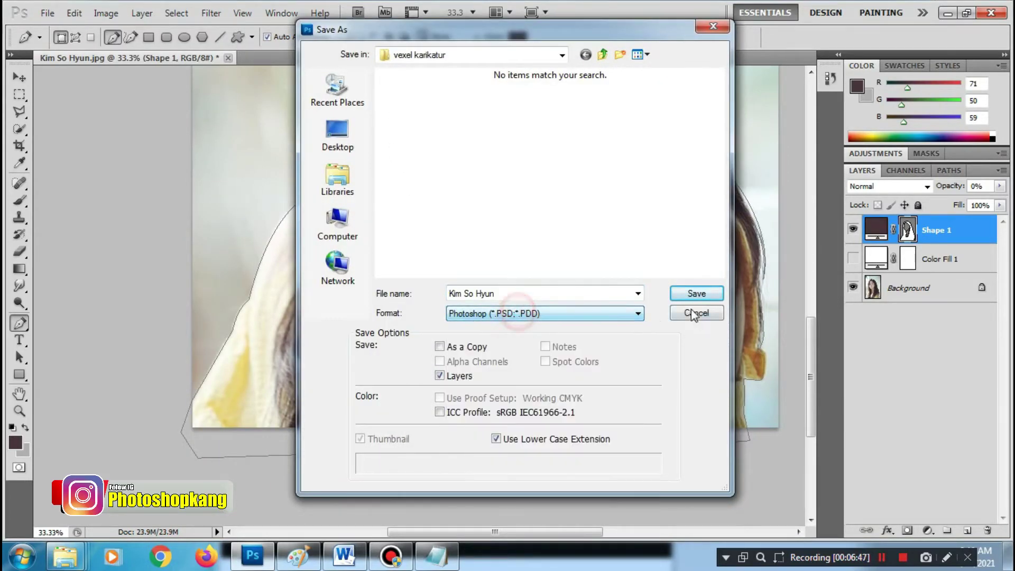
{"action": "left_click", "coordinate": [695, 293]}
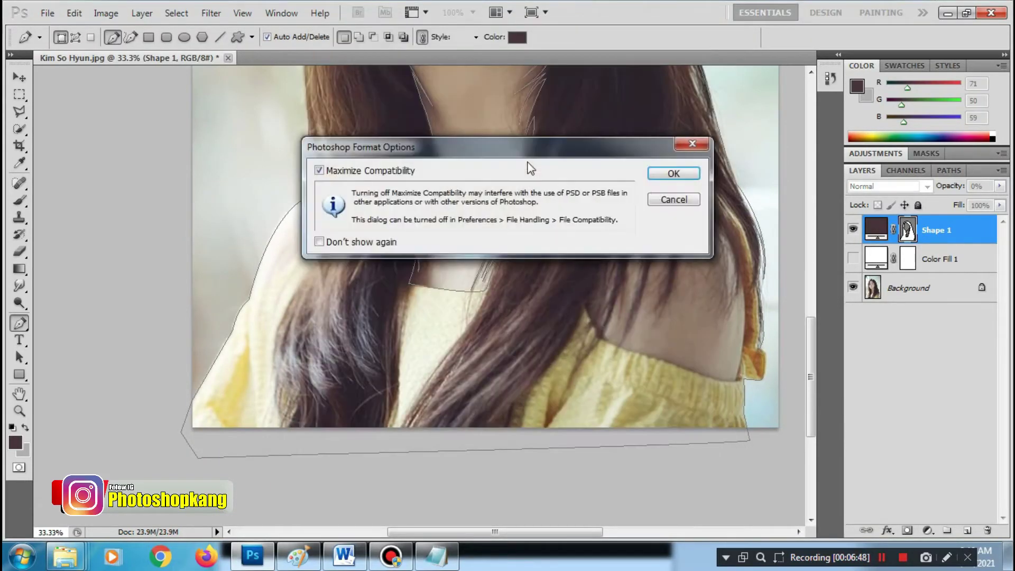
{"action": "left_click", "coordinate": [370, 241]}
{"action": "left_click", "coordinate": [678, 172]}
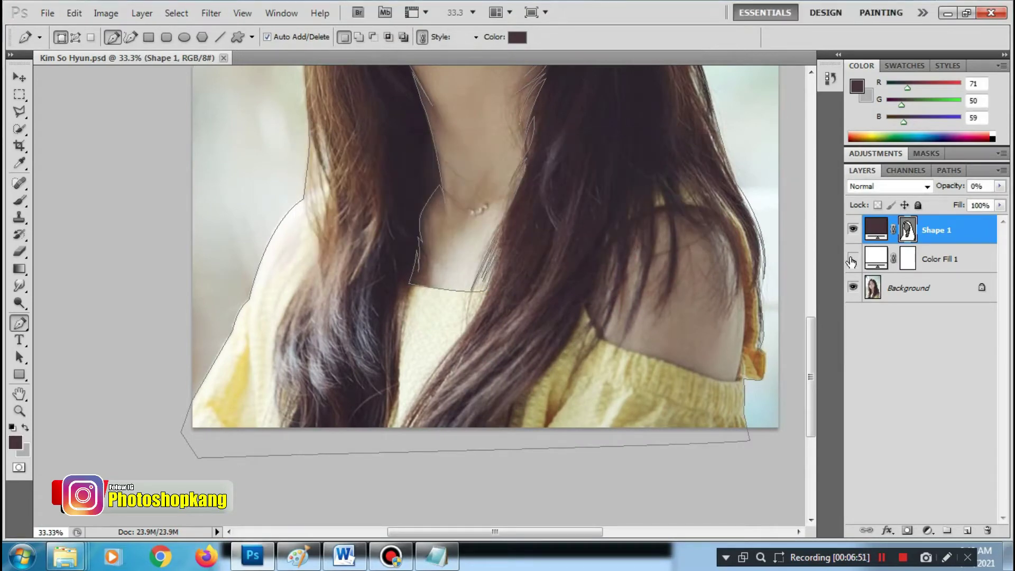
{"action": "key", "text": "ctrl+plus"}
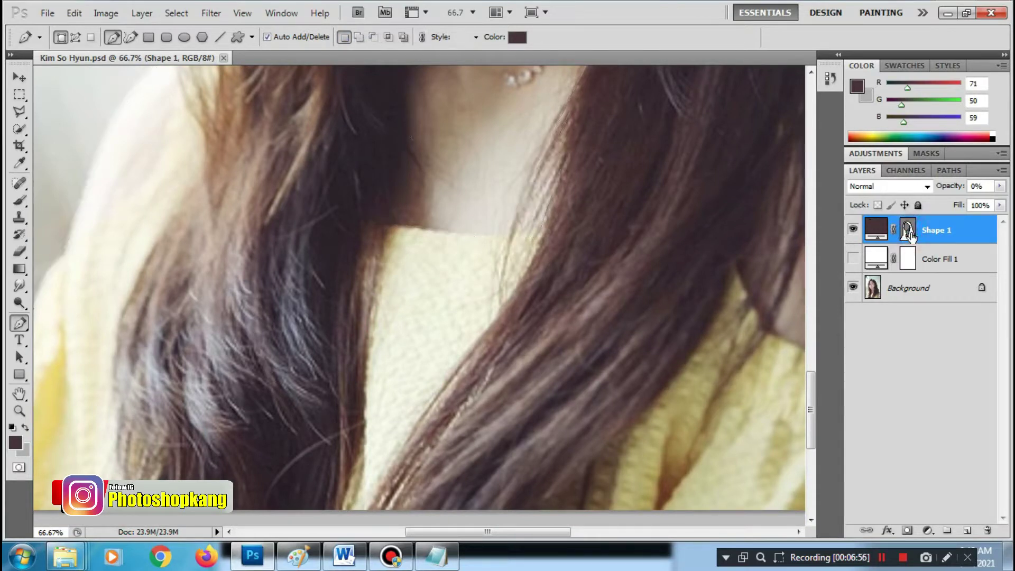
Switch the Pen to add-to-shape mode and begin an outline from the neckline along the hair edge
{"action": "left_click", "coordinate": [373, 37]}
{"action": "scroll", "coordinate": [370, 264], "scroll_direction": "down", "scroll_amount": 1}
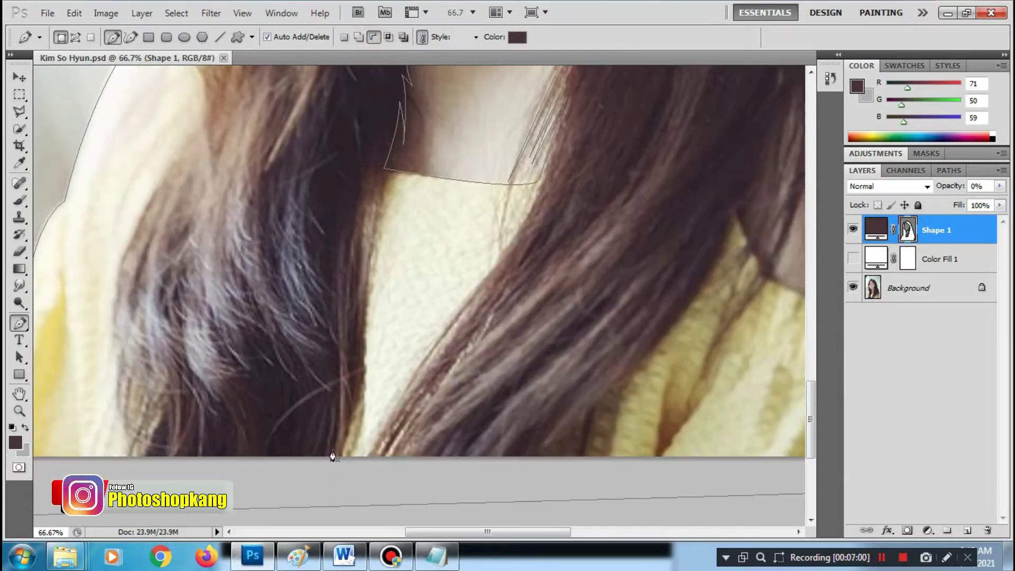
{"action": "left_click_drag", "start_coordinate": [354, 383], "coordinate": [365, 289]}
{"action": "left_click", "coordinate": [381, 174]}
{"action": "left_click", "coordinate": [505, 189]}
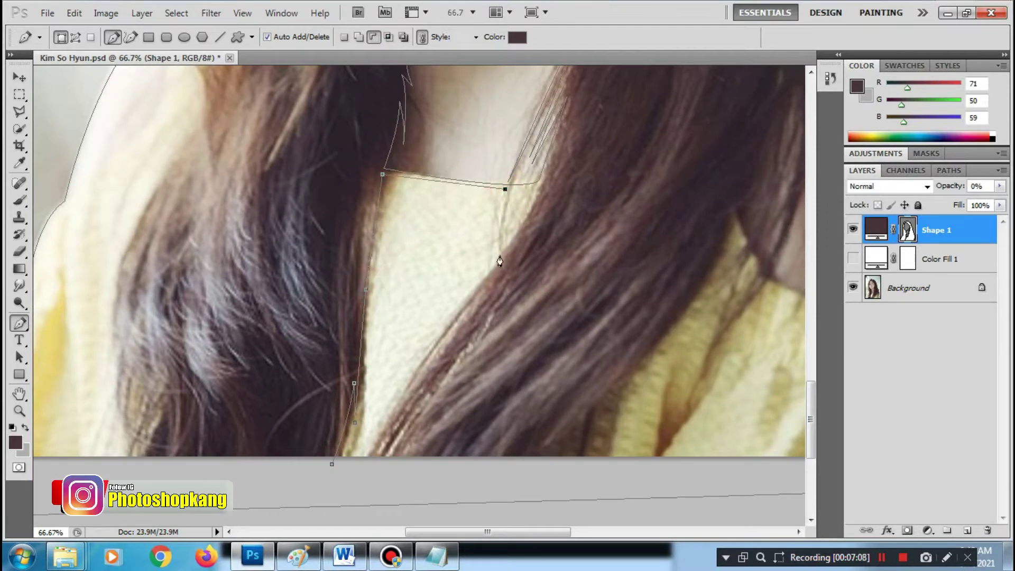
{"action": "left_click", "coordinate": [499, 252]}
{"action": "left_click", "coordinate": [511, 188]}
{"action": "left_click", "coordinate": [516, 212]}
{"action": "left_click", "coordinate": [523, 188]}
{"action": "left_click", "coordinate": [539, 187]}
{"action": "left_click_drag", "start_coordinate": [471, 293], "coordinate": [424, 345]}
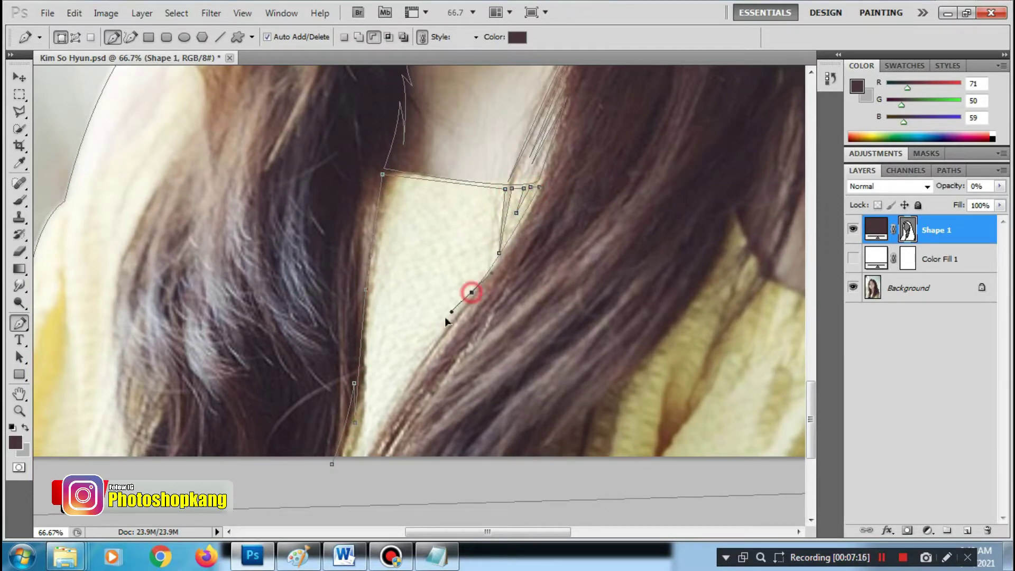
Extend the outline below the image's bottom edge and back up the hair edge
{"action": "left_click", "coordinate": [366, 460]}
{"action": "left_click", "coordinate": [366, 479]}
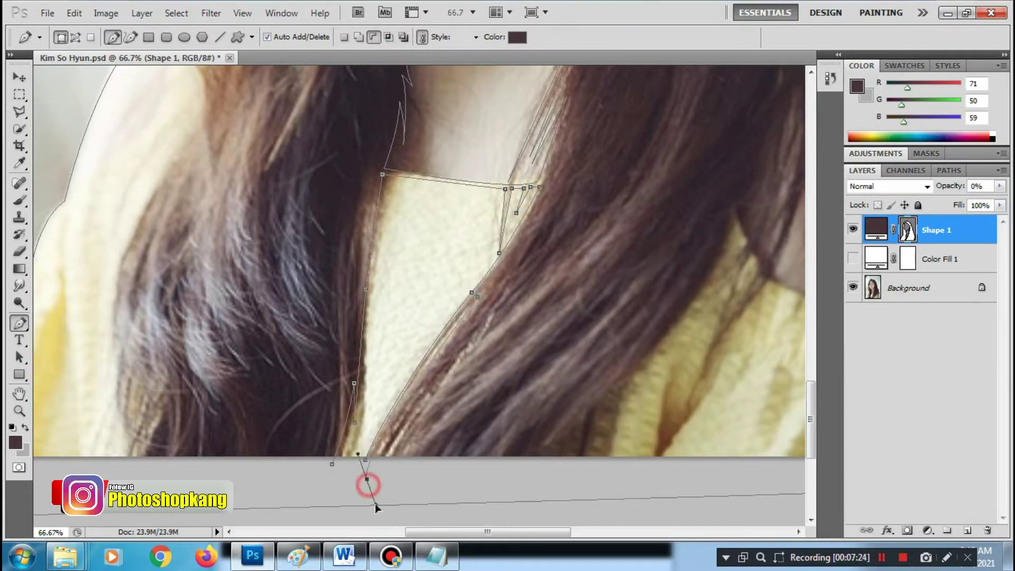
{"action": "left_click_drag", "start_coordinate": [377, 472], "coordinate": [378, 492]}
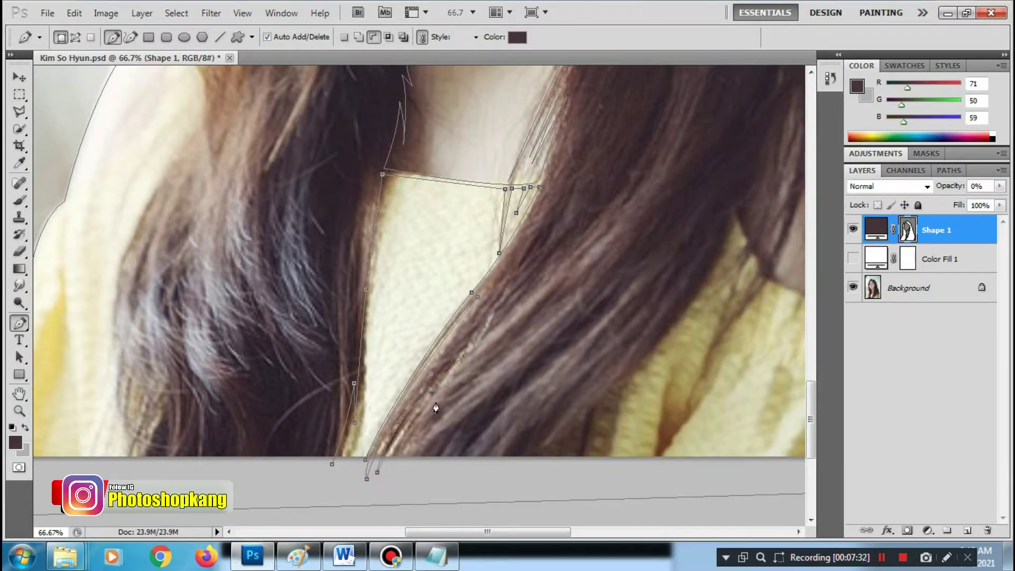
{"action": "left_click", "coordinate": [388, 471]}
{"action": "left_click_drag", "start_coordinate": [572, 487], "coordinate": [550, 464]}
{"action": "left_click", "coordinate": [571, 458]}
{"action": "left_click", "coordinate": [612, 384]}
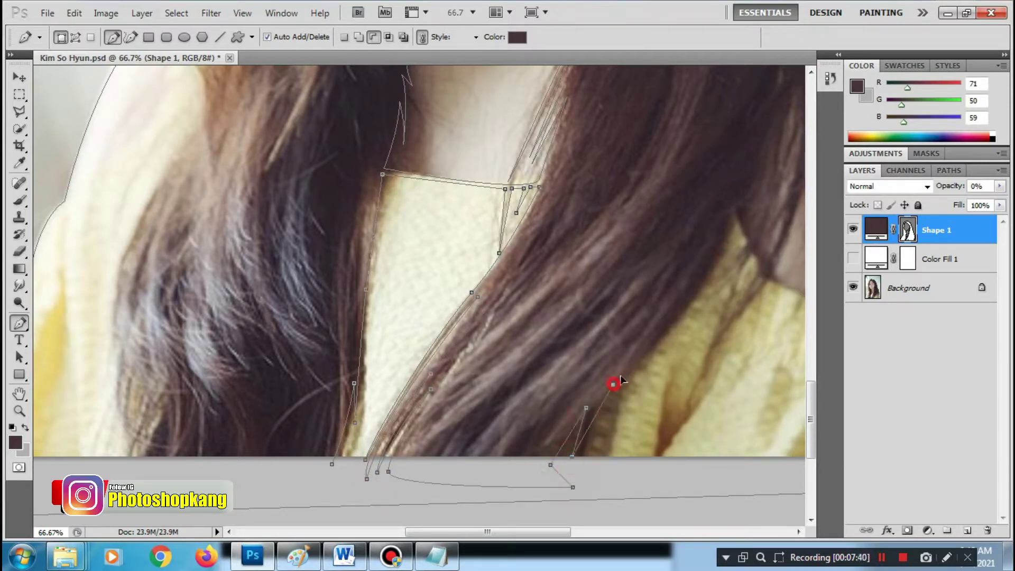
{"action": "left_click_drag", "start_coordinate": [697, 324], "coordinate": [609, 340]}
Trace the hair and sweater collar edge, run along the bottom, and close the path
{"action": "left_click_drag", "start_coordinate": [625, 278], "coordinate": [638, 242]}
{"action": "left_click", "coordinate": [644, 219]}
{"action": "left_click", "coordinate": [661, 264]}
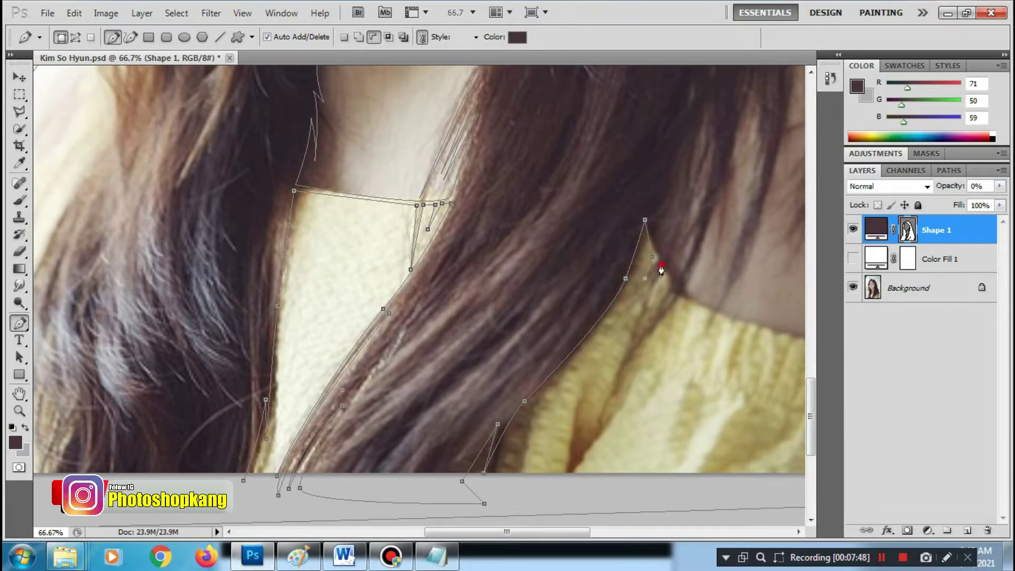
{"action": "left_click", "coordinate": [671, 293]}
{"action": "left_click", "coordinate": [703, 327]}
{"action": "mouse_move", "coordinate": [703, 326]}
{"action": "left_mouse_down"}
{"action": "mouse_move", "coordinate": [616, 311]}
{"action": "mouse_move", "coordinate": [632, 355]}
{"action": "left_mouse_up"}
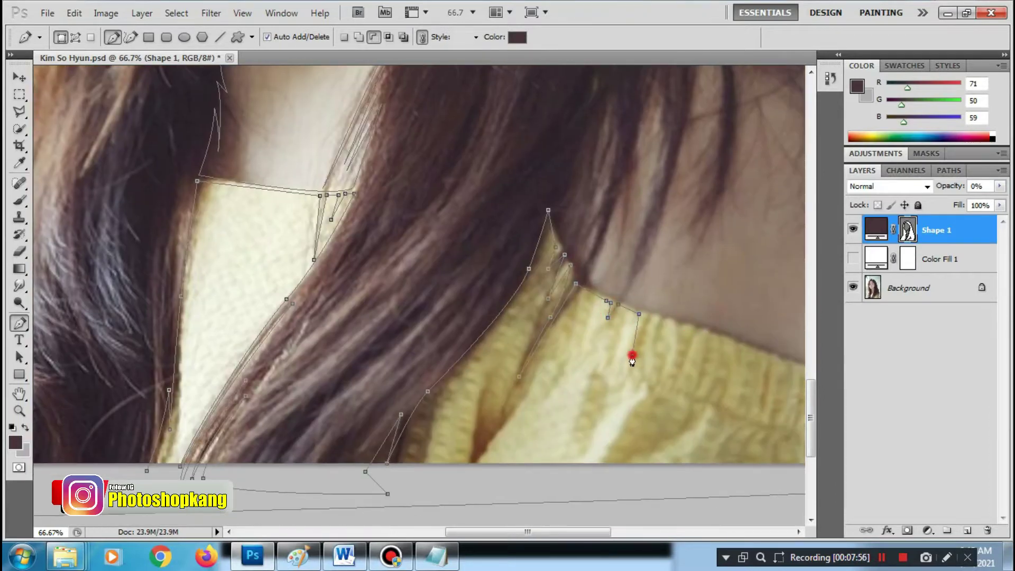
{"action": "left_click_drag", "start_coordinate": [779, 364], "coordinate": [561, 315]}
{"action": "left_click", "coordinate": [645, 419]}
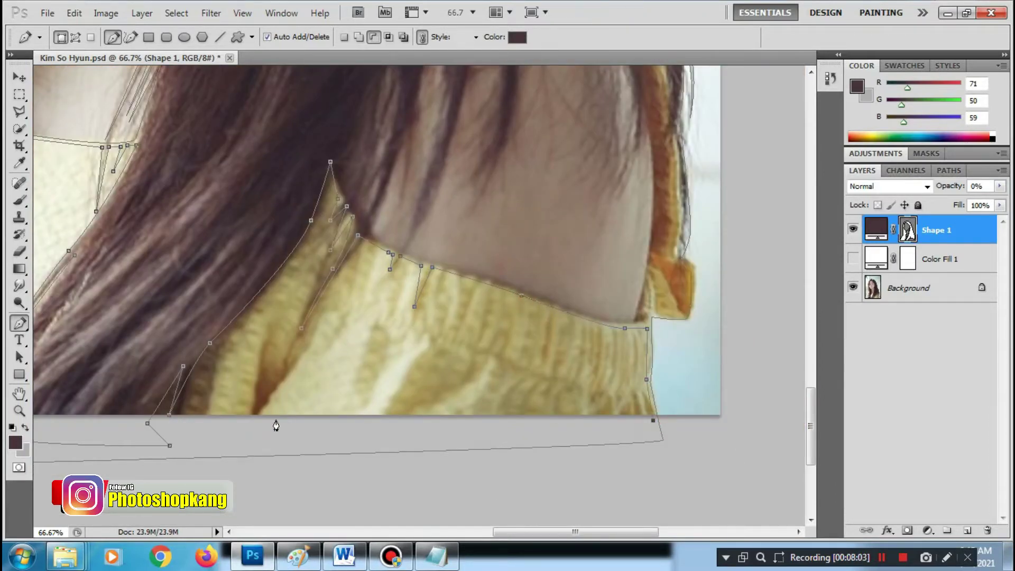
{"action": "left_click", "coordinate": [236, 432]}
{"action": "left_click_drag", "start_coordinate": [236, 433], "coordinate": [430, 430]}
{"action": "left_click", "coordinate": [426, 403]}
{"action": "left_click", "coordinate": [399, 362]}
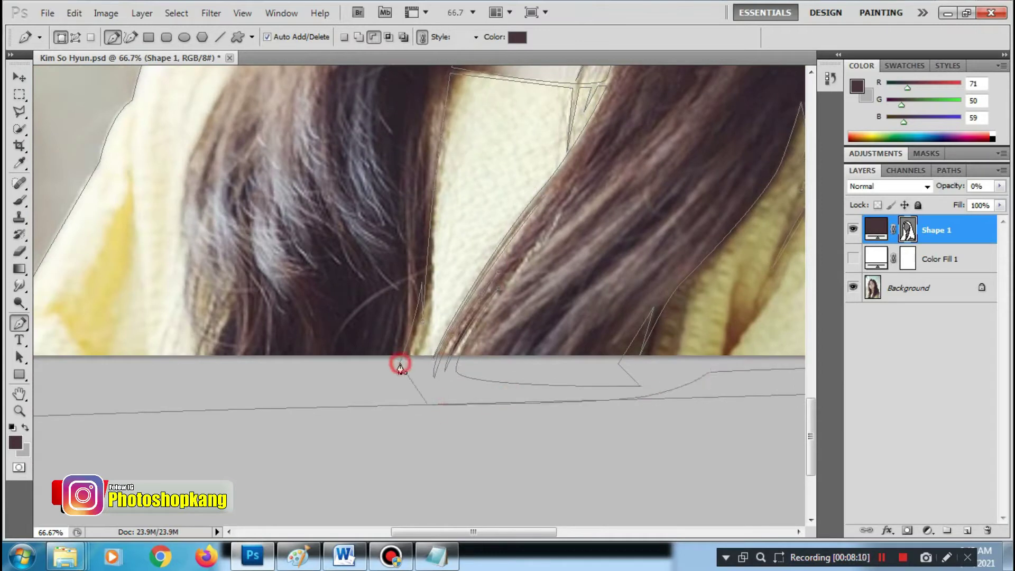
{"action": "left_click", "coordinate": [1000, 186]}
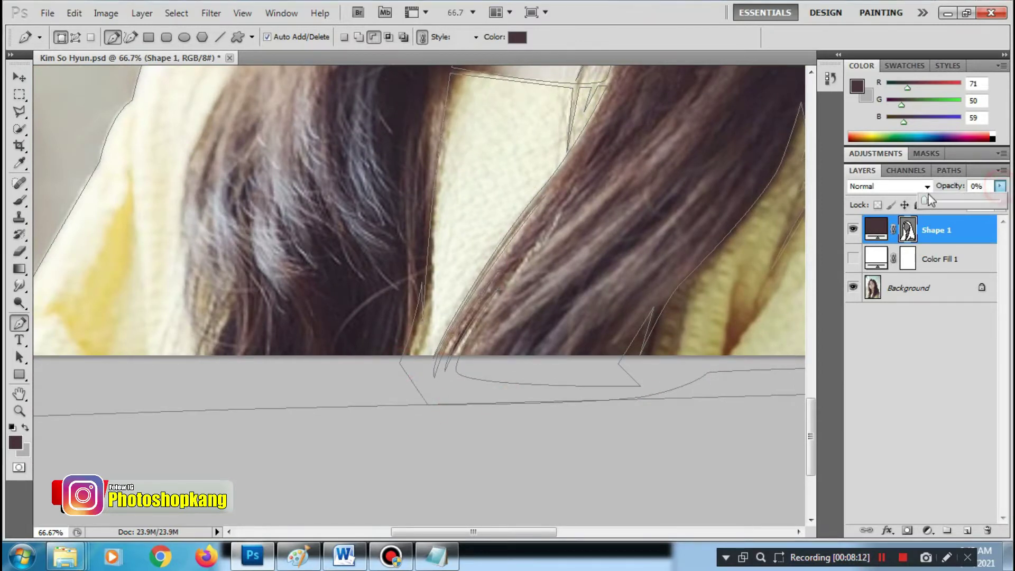
{"action": "left_click_drag", "start_coordinate": [924, 202], "coordinate": [999, 201]}
{"action": "left_click", "coordinate": [852, 258]}
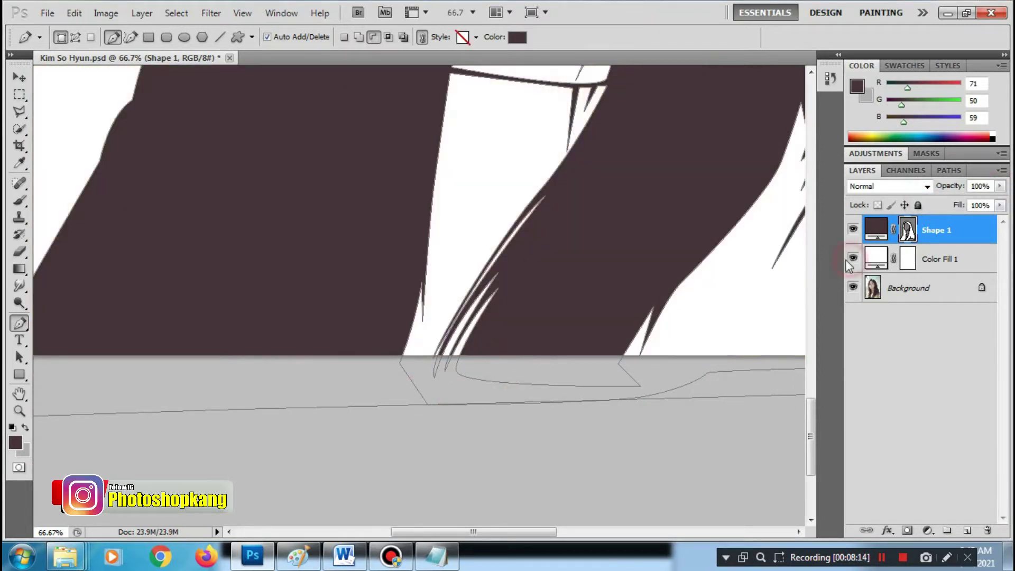
{"action": "key", "text": "ctrl+minus"}
{"action": "key", "text": "ctrl+minus"}
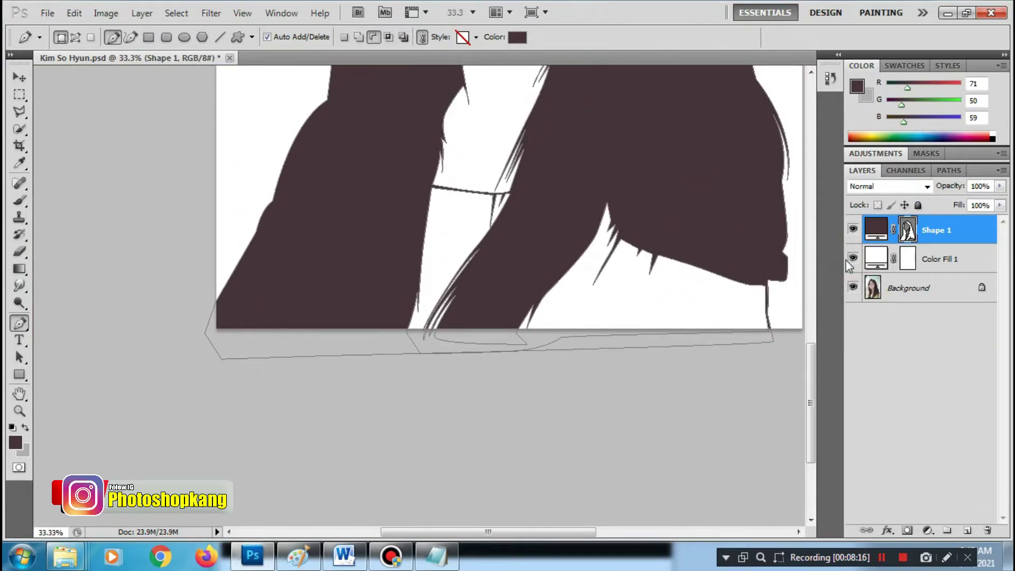
{"action": "left_click_drag", "start_coordinate": [602, 222], "coordinate": [577, 321]}
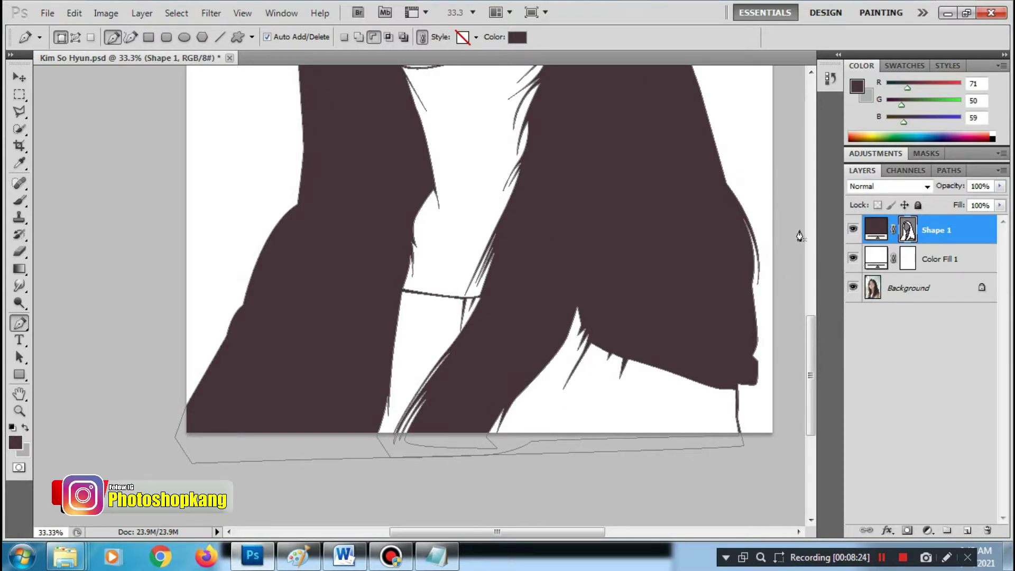
{"action": "left_click", "coordinate": [852, 259]}
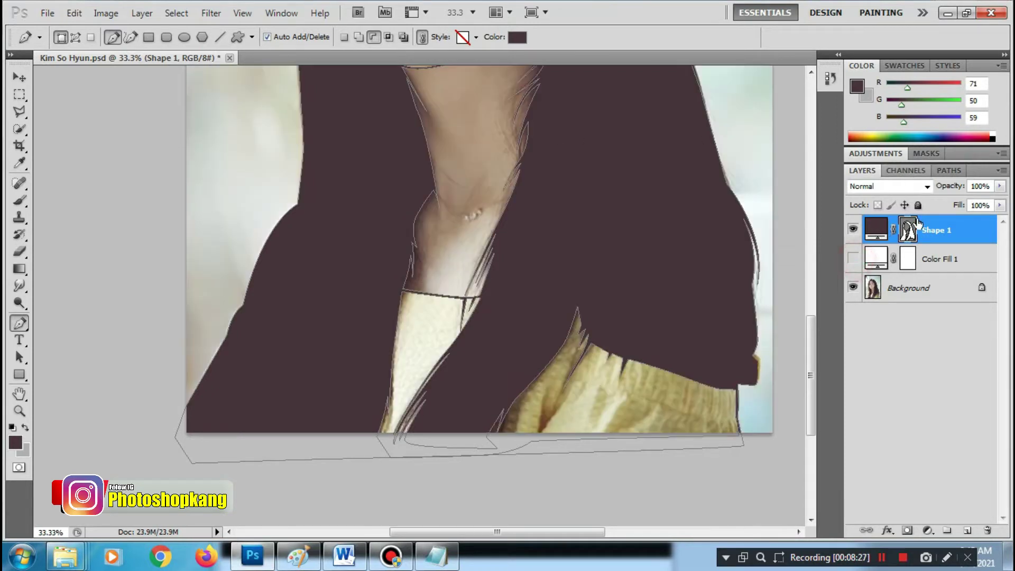
{"action": "left_click", "coordinate": [999, 186]}
{"action": "left_click_drag", "start_coordinate": [992, 200], "coordinate": [671, 271]}
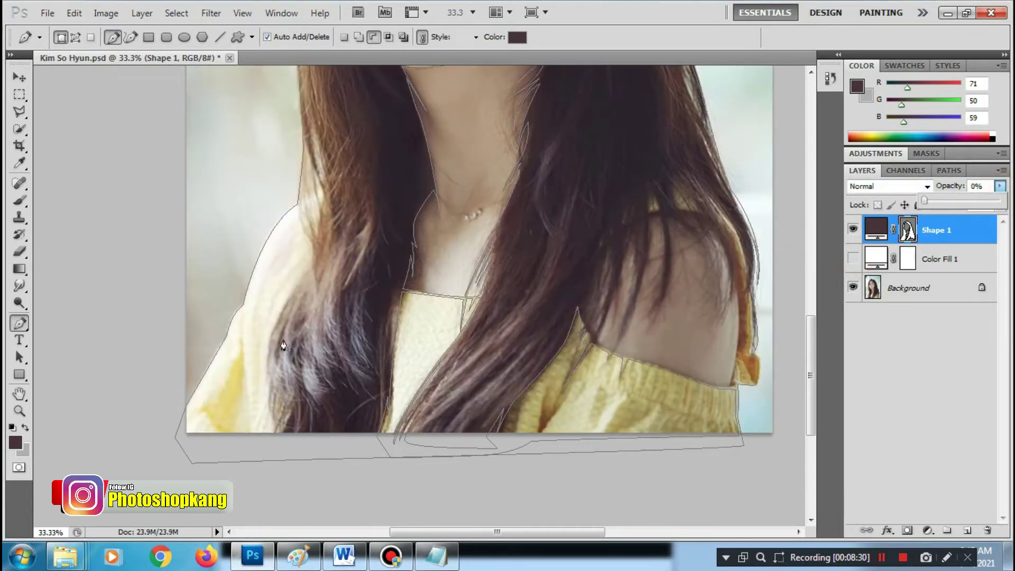
{"action": "scroll", "coordinate": [399, 320], "scroll_direction": "up", "scroll_amount": 2}
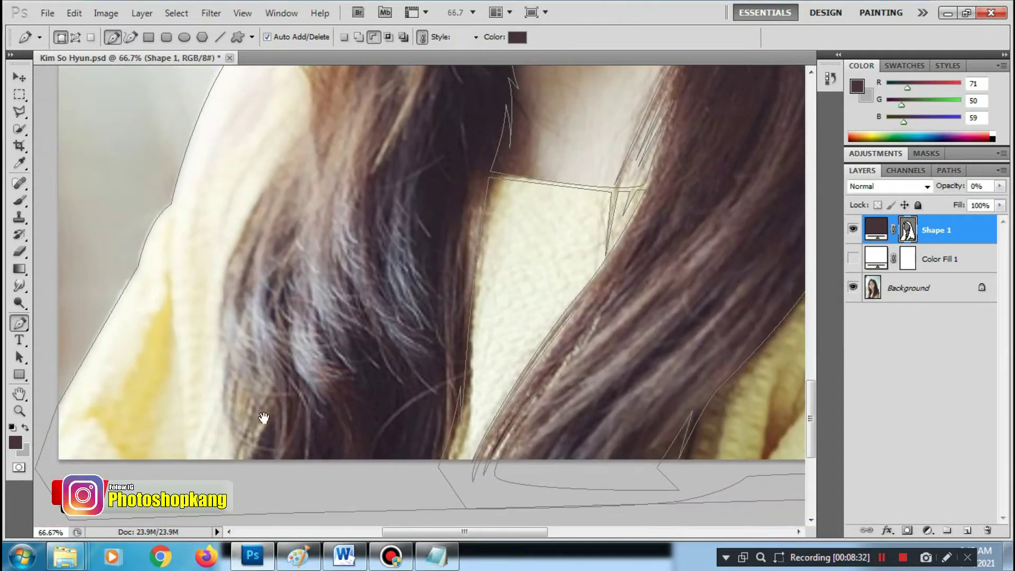
Start a new path at the left hair edge and curve it up the hair's outer edge
{"action": "left_click", "coordinate": [243, 461]}
{"action": "left_click_drag", "start_coordinate": [226, 380], "coordinate": [233, 335]}
{"action": "left_click", "coordinate": [227, 384], "text": "alt"}
{"action": "left_click_drag", "start_coordinate": [207, 302], "coordinate": [204, 362]}
{"action": "left_click", "coordinate": [221, 409]}
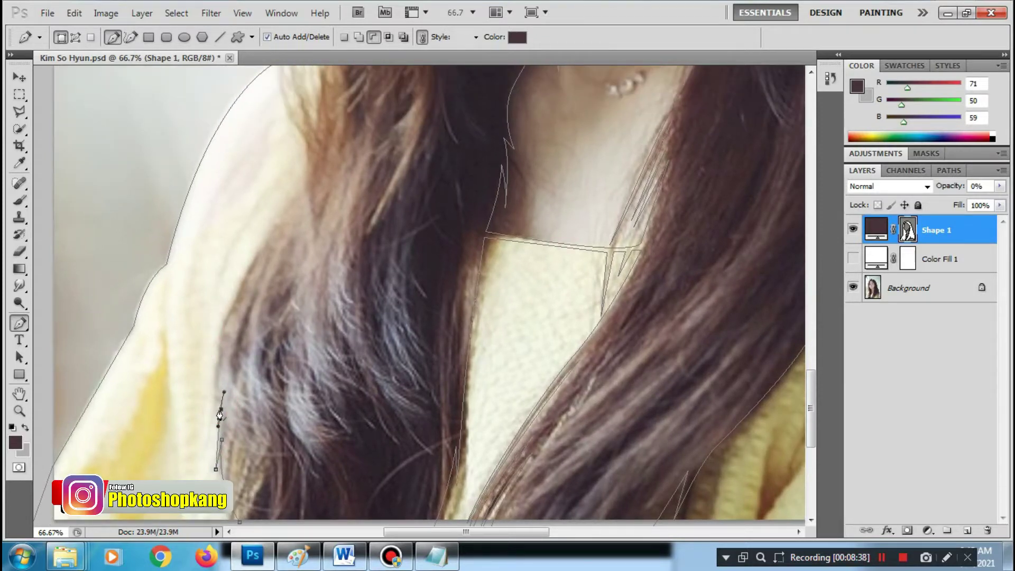
{"action": "left_click_drag", "start_coordinate": [250, 277], "coordinate": [283, 228]}
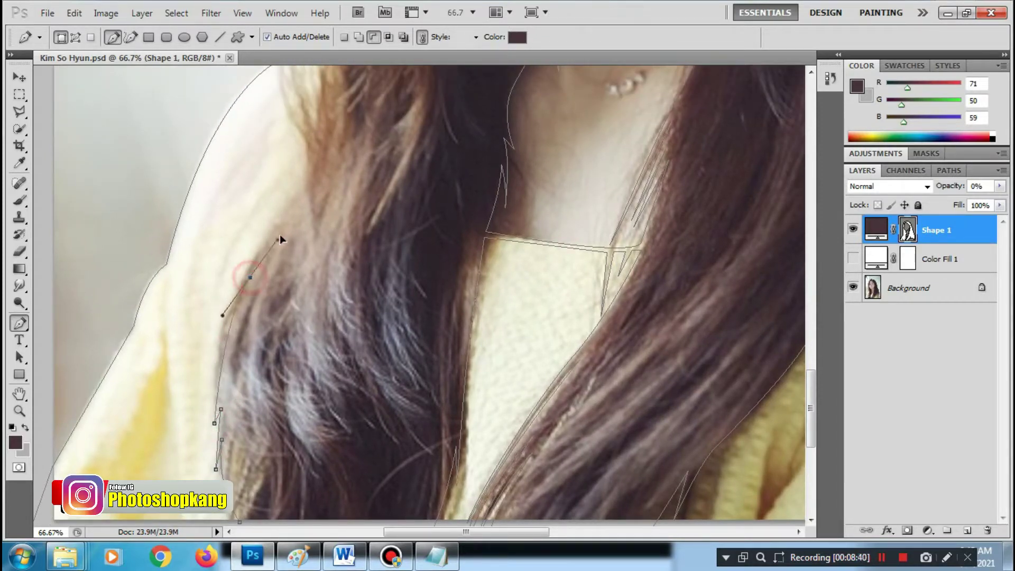
{"action": "scroll", "coordinate": [296, 268], "scroll_direction": "up", "scroll_amount": 1}
{"action": "key", "text": "ctrl+plus"}
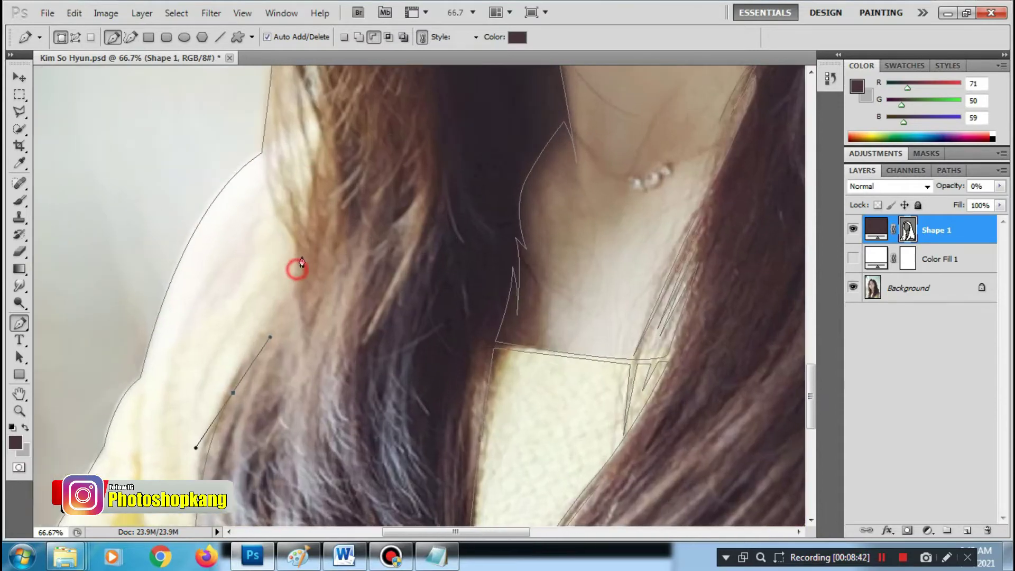
Add curved anchors along the sweater shoulder, converting them to sharp corners
{"action": "left_click_drag", "start_coordinate": [293, 274], "coordinate": [296, 242]}
{"action": "mouse_move", "coordinate": [278, 182]}
{"action": "left_mouse_down"}
{"action": "mouse_move", "coordinate": [267, 289]}
{"action": "mouse_move", "coordinate": [241, 227]}
{"action": "left_mouse_up"}
{"action": "left_click_drag", "start_coordinate": [202, 268], "coordinate": [288, 186]}
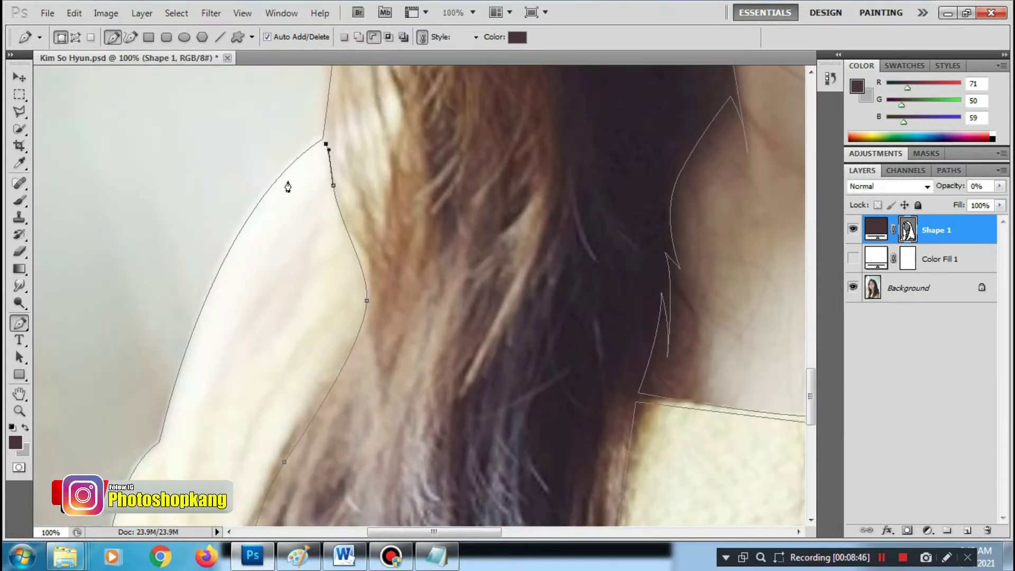
{"action": "left_click_drag", "start_coordinate": [220, 275], "coordinate": [166, 387]}
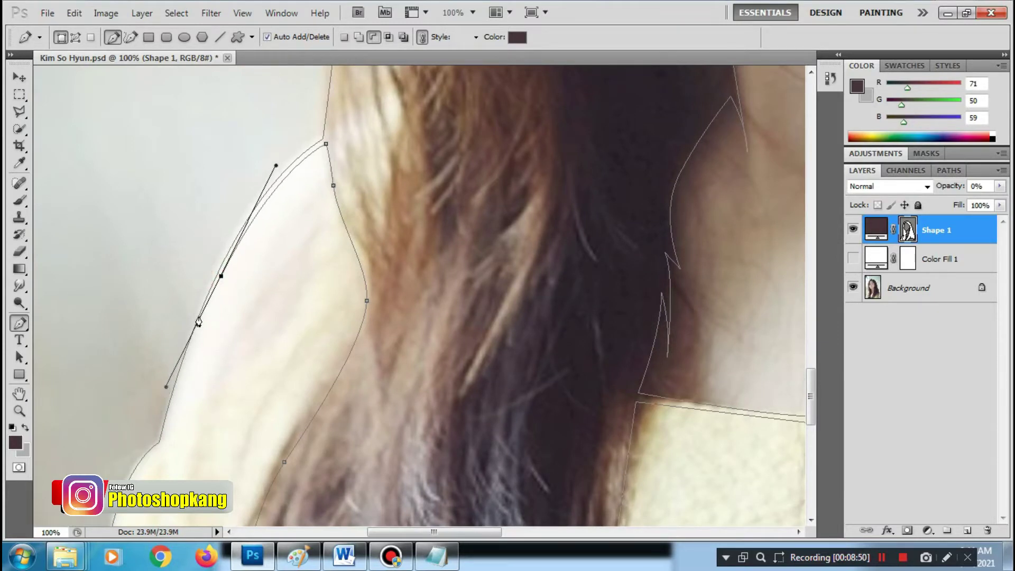
{"action": "left_click", "coordinate": [221, 275]}
{"action": "mouse_move", "coordinate": [174, 446]}
{"action": "left_mouse_down"}
{"action": "mouse_move", "coordinate": [186, 334]}
{"action": "mouse_move", "coordinate": [175, 374]}
{"action": "left_mouse_up"}
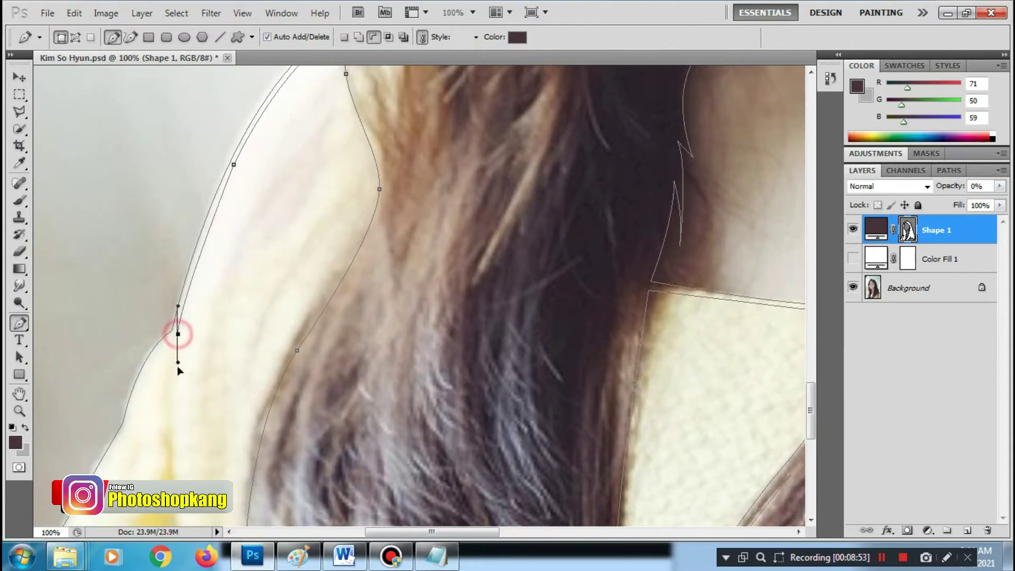
{"action": "left_click", "coordinate": [178, 335]}
Carry the outline down the shoulder below the image edge and close it at the start
{"action": "mouse_move", "coordinate": [118, 411]}
{"action": "left_mouse_down"}
{"action": "mouse_move", "coordinate": [164, 290]}
{"action": "mouse_move", "coordinate": [165, 374]}
{"action": "left_mouse_up"}
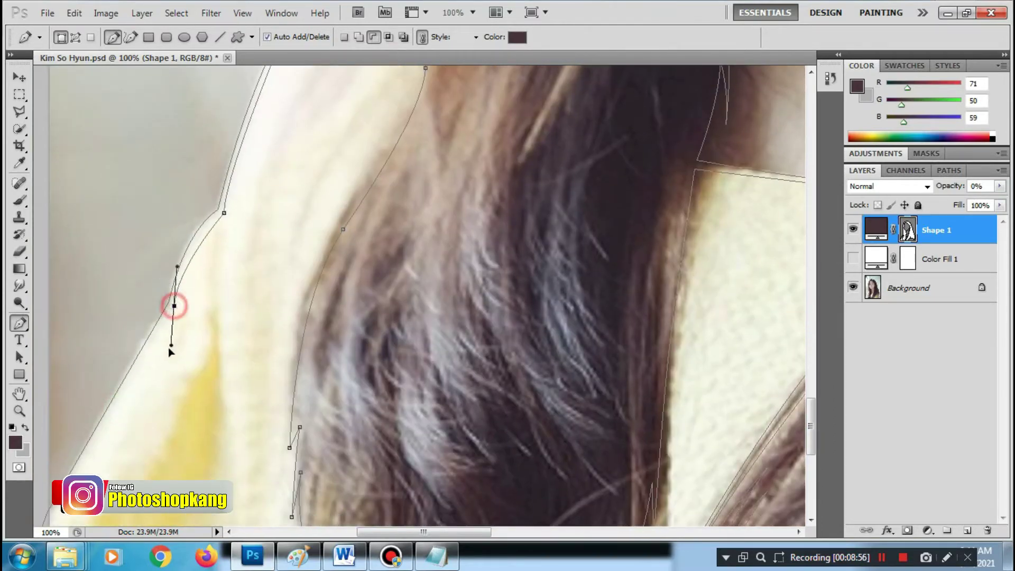
{"action": "left_click", "coordinate": [174, 307], "text": "alt"}
{"action": "left_click_drag", "start_coordinate": [128, 404], "coordinate": [184, 275]}
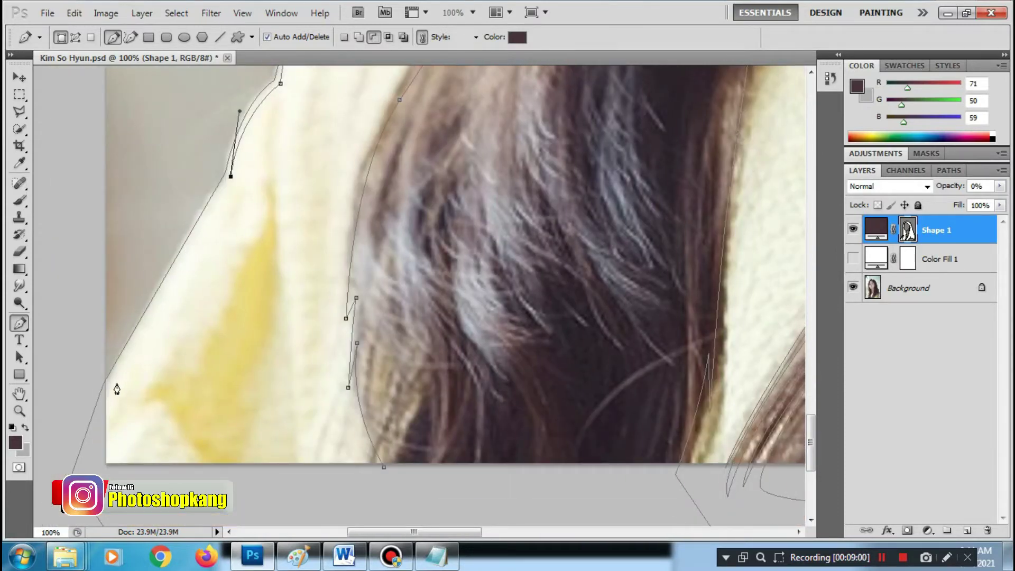
{"action": "left_click", "coordinate": [105, 391]}
{"action": "left_click_drag", "start_coordinate": [103, 431], "coordinate": [119, 358]}
{"action": "left_click", "coordinate": [108, 406]}
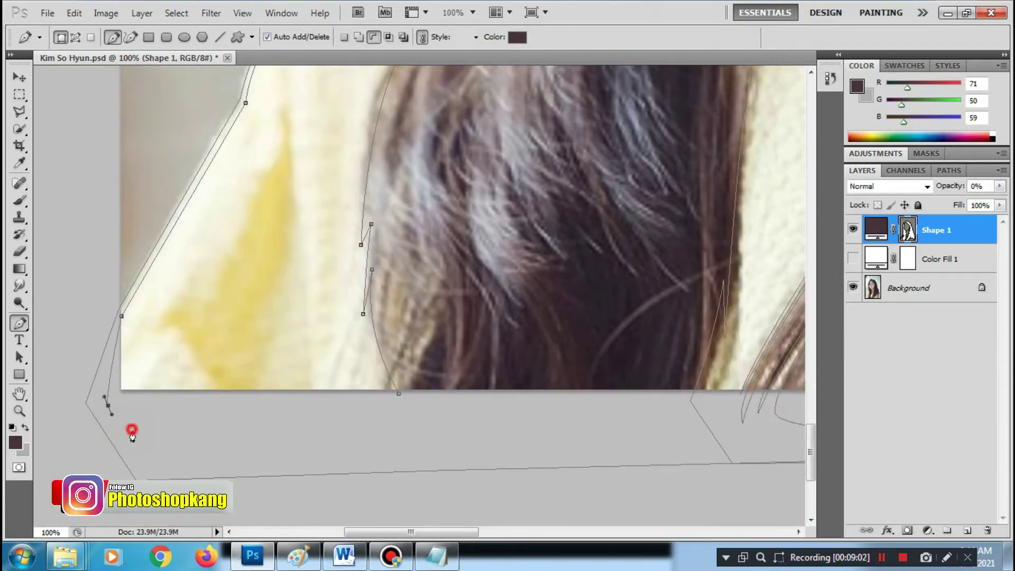
{"action": "left_click_drag", "start_coordinate": [131, 429], "coordinate": [213, 418]}
{"action": "left_click", "coordinate": [399, 395]}
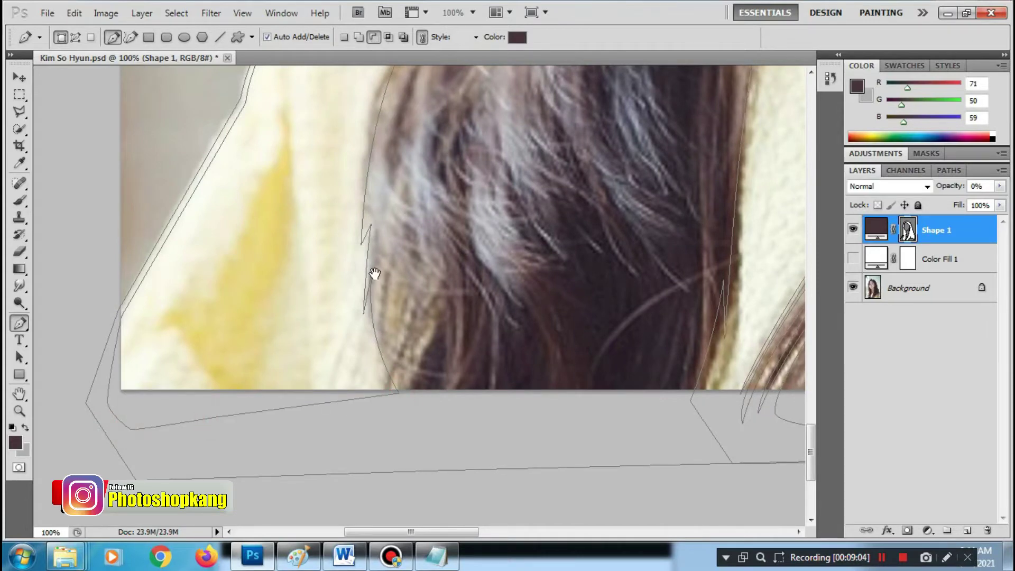
{"action": "mouse_move", "coordinate": [374, 271]}
{"action": "left_mouse_down"}
{"action": "mouse_move", "coordinate": [399, 287]}
{"action": "mouse_move", "coordinate": [387, 301]}
{"action": "left_mouse_up"}
{"action": "left_click_drag", "start_coordinate": [402, 231], "coordinate": [354, 365]}
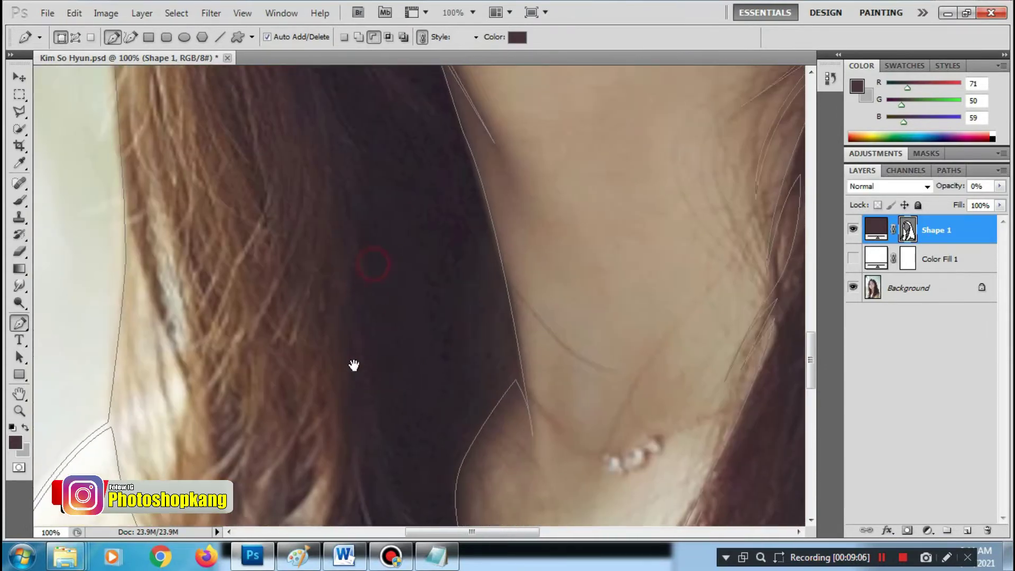
Trace and close a small path along the hair edge beside the neck
{"action": "left_click_drag", "start_coordinate": [169, 337], "coordinate": [214, 220]}
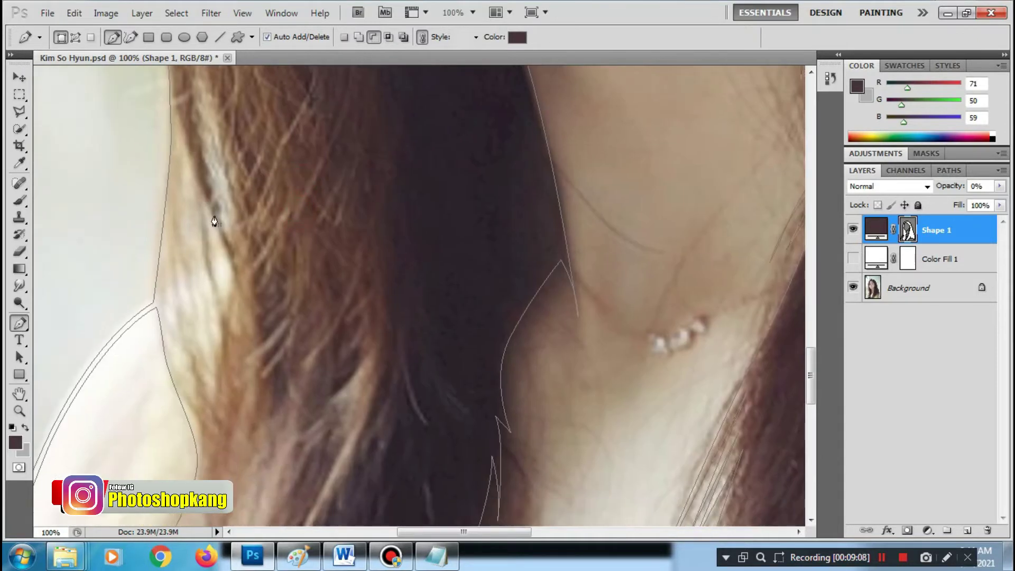
{"action": "left_click", "coordinate": [174, 139]}
{"action": "left_click_drag", "start_coordinate": [163, 297], "coordinate": [167, 319]}
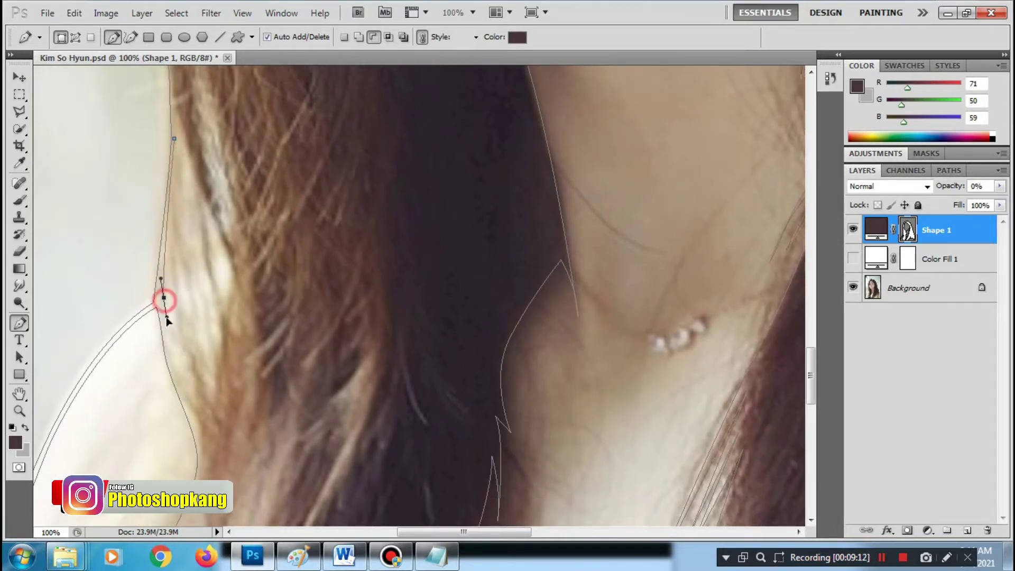
{"action": "left_click", "coordinate": [163, 297], "text": "alt"}
{"action": "left_click", "coordinate": [174, 140]}
Begin another path with anchors following the hair strand's outer edge beside the cheek
{"action": "left_click", "coordinate": [177, 119]}
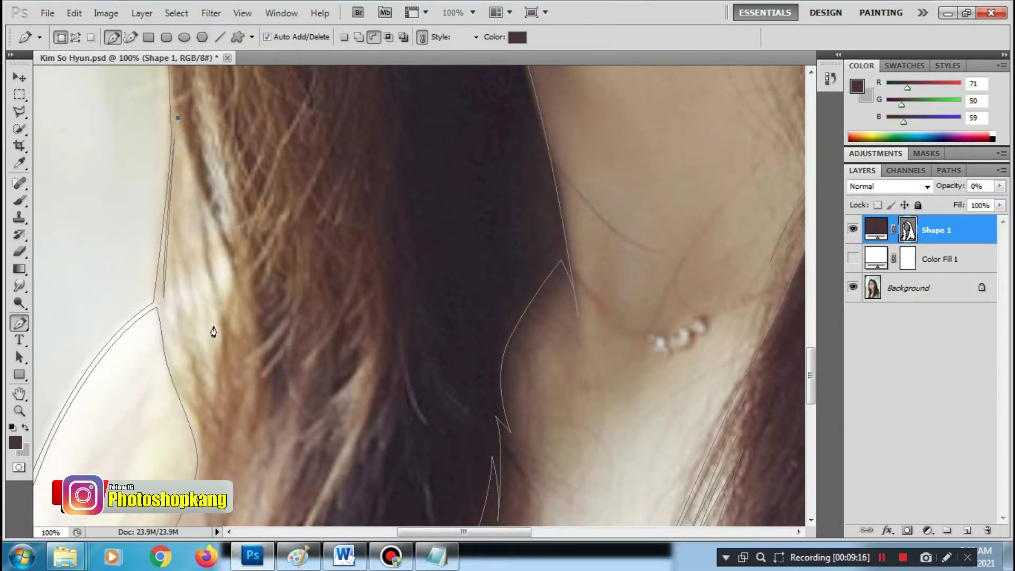
{"action": "left_click_drag", "start_coordinate": [201, 265], "coordinate": [209, 280]}
{"action": "scroll", "coordinate": [214, 386], "scroll_direction": "up", "scroll_amount": 5}
{"action": "scroll", "coordinate": [192, 311], "scroll_direction": "down", "scroll_amount": 2}
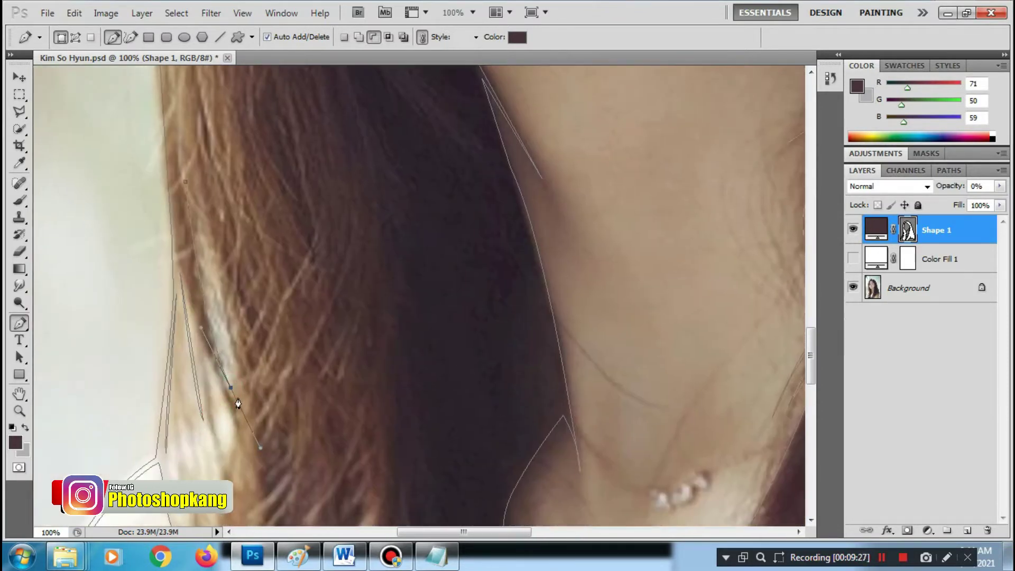
{"action": "left_click_drag", "start_coordinate": [231, 387], "coordinate": [233, 404]}
{"action": "scroll", "coordinate": [517, 313], "scroll_direction": "down", "scroll_amount": 5}
{"action": "scroll", "coordinate": [440, 290], "scroll_direction": "right", "scroll_amount": 10}
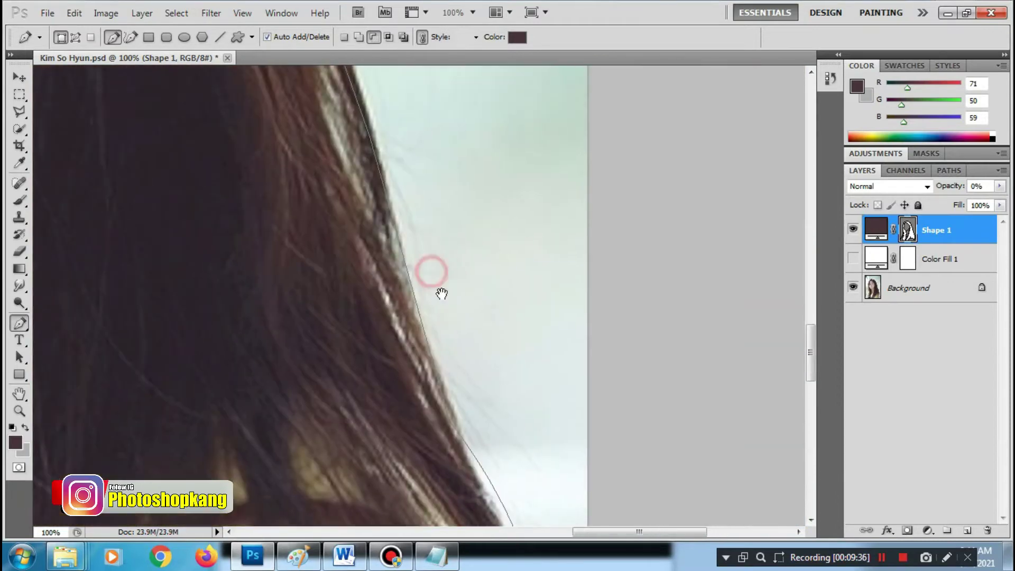
{"action": "left_click", "coordinate": [445, 434]}
{"action": "left_click", "coordinate": [336, 197]}
{"action": "scroll", "coordinate": [336, 200], "scroll_direction": "up", "scroll_amount": 3}
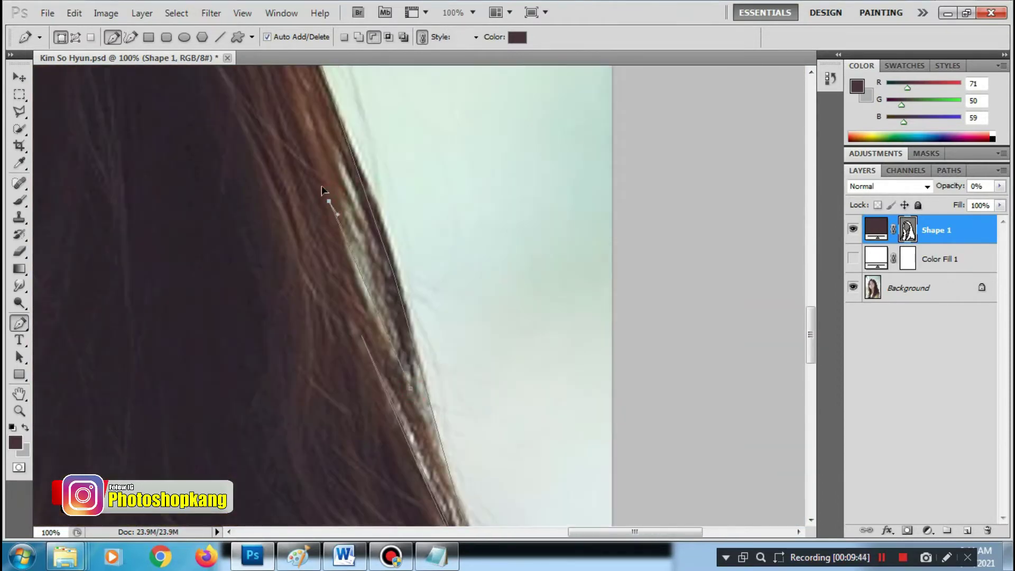
{"action": "scroll", "coordinate": [363, 250], "scroll_direction": "up", "scroll_amount": 5}
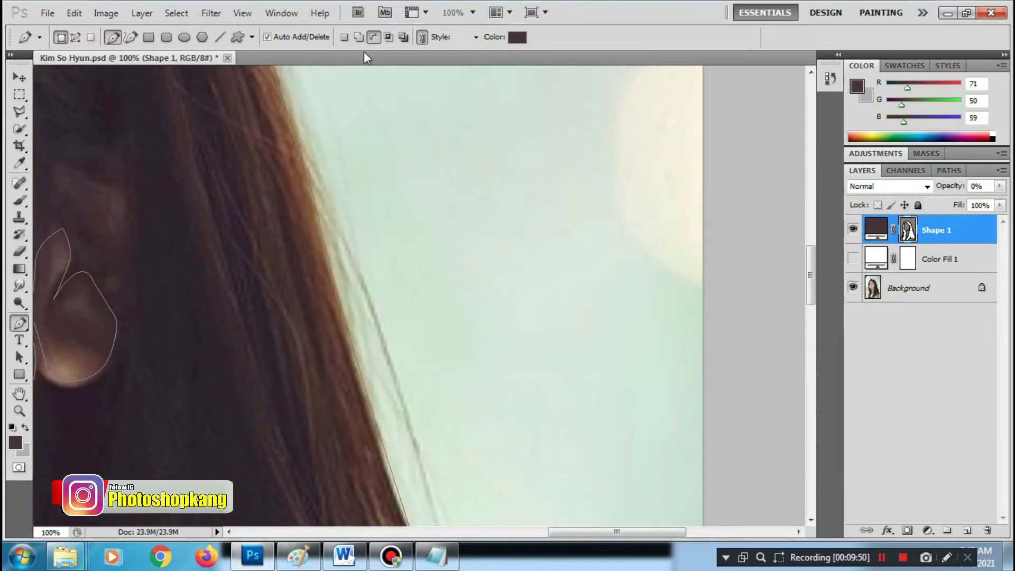
{"action": "key", "text": "ctrl+minus"}
{"action": "key", "text": "ctrl+minus"}
{"action": "key", "text": "ctrl+minus"}
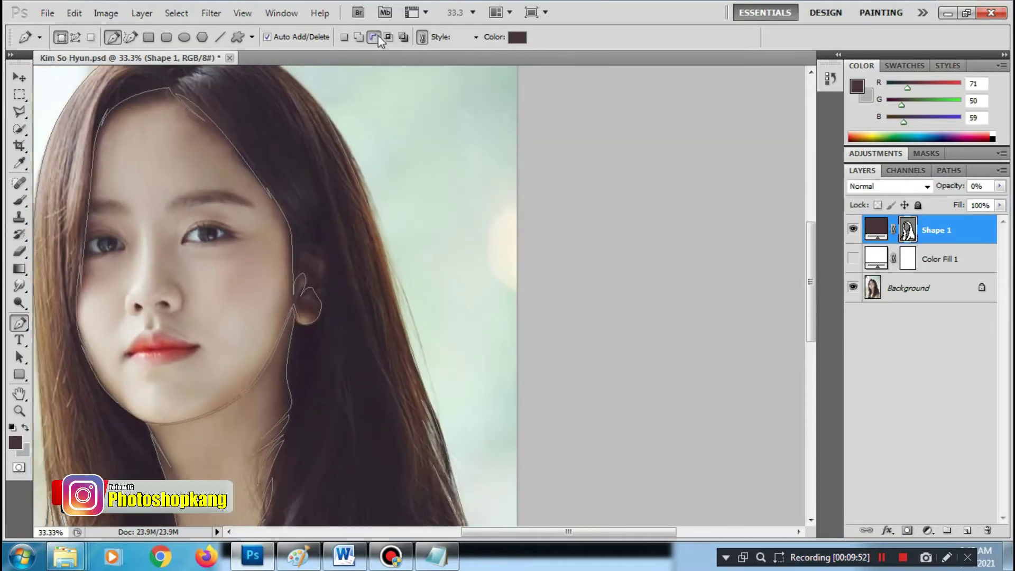
Show Color Fill 1, raise Shape 1 to 100% opacity, then hide the white fill again
{"action": "left_click", "coordinate": [853, 259]}
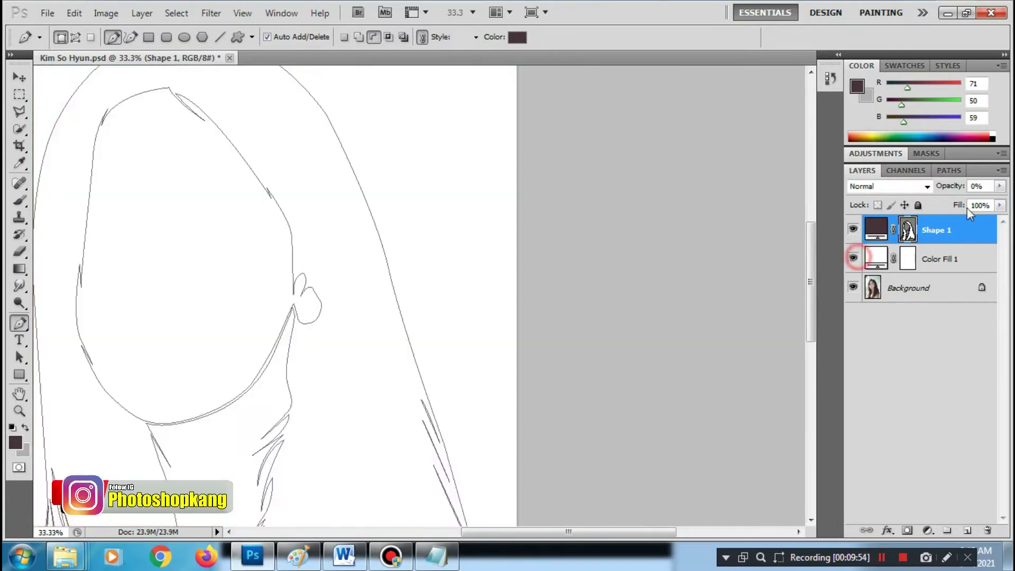
{"action": "left_click", "coordinate": [999, 186]}
{"action": "left_click_drag", "start_coordinate": [936, 200], "coordinate": [1007, 193]}
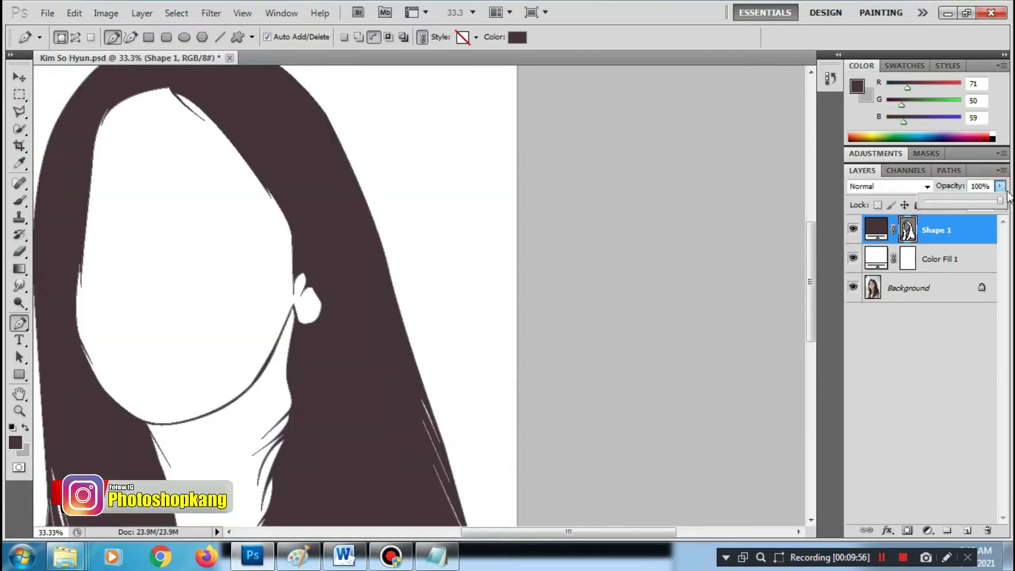
{"action": "left_click", "coordinate": [853, 259]}
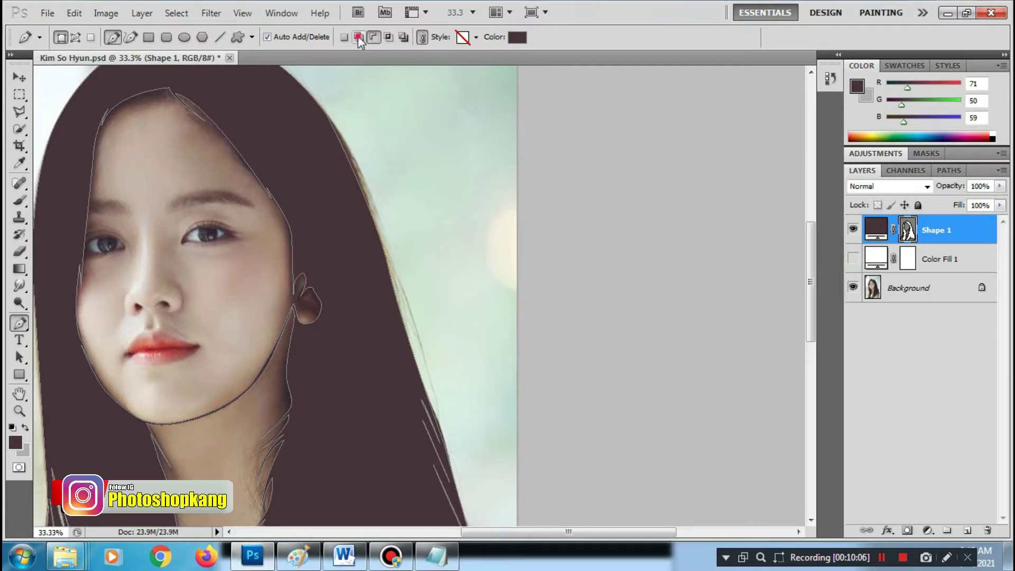
Add curved strand shapes along the right edge of the hair in Shape 1
{"action": "left_click", "coordinate": [347, 159]}
{"action": "left_click", "coordinate": [406, 324]}
{"action": "left_click", "coordinate": [348, 159]}
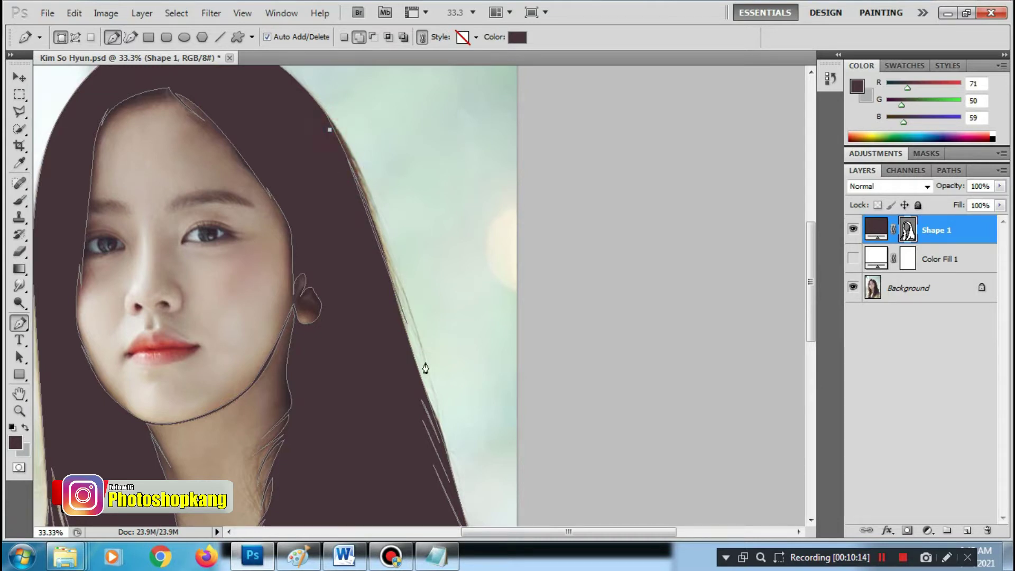
{"action": "left_click_drag", "start_coordinate": [422, 363], "coordinate": [435, 449]}
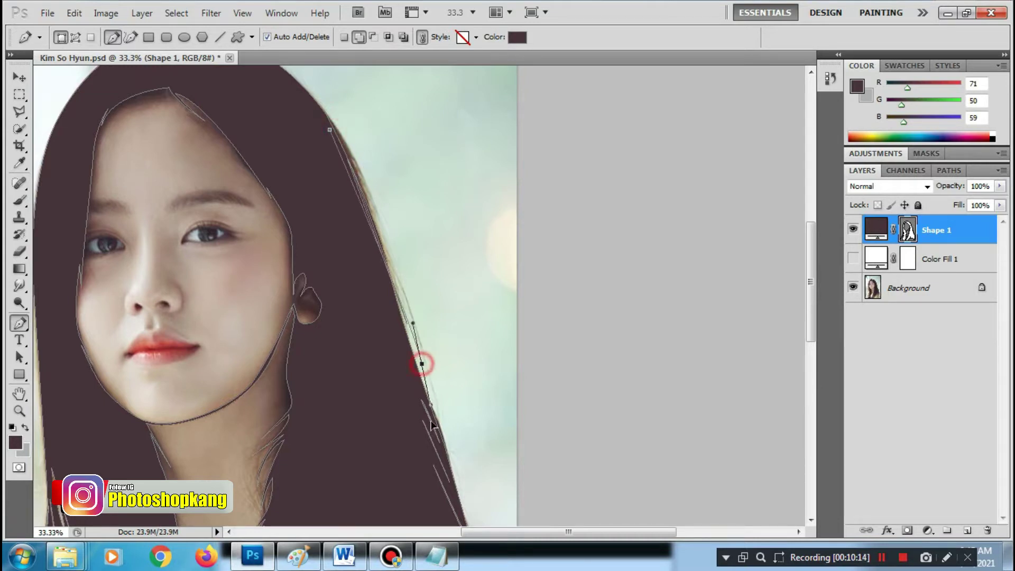
{"action": "left_click", "coordinate": [422, 363]}
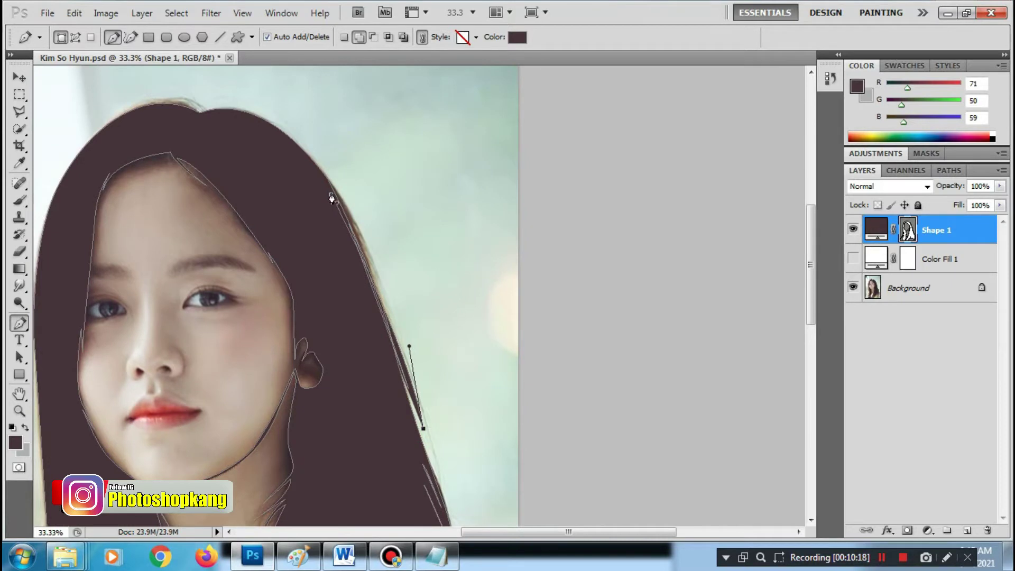
{"action": "left_click", "coordinate": [354, 229]}
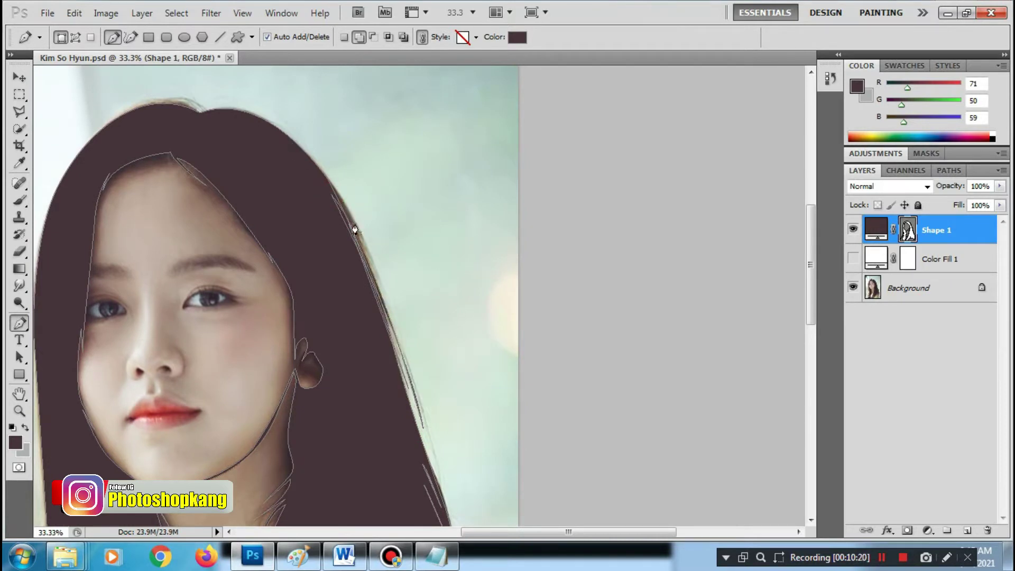
{"action": "left_click", "coordinate": [384, 294]}
{"action": "left_click_drag", "start_coordinate": [315, 168], "coordinate": [275, 144]}
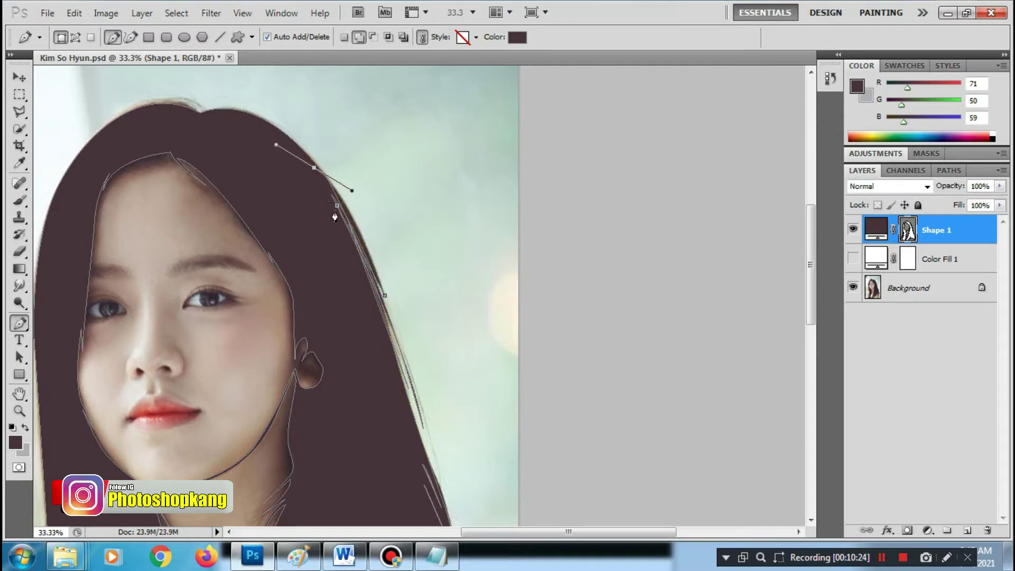
{"action": "left_click", "coordinate": [334, 210]}
Zoom in on the head and draw two closed strands curving over the crown
{"action": "key", "text": "ctrl+plus"}
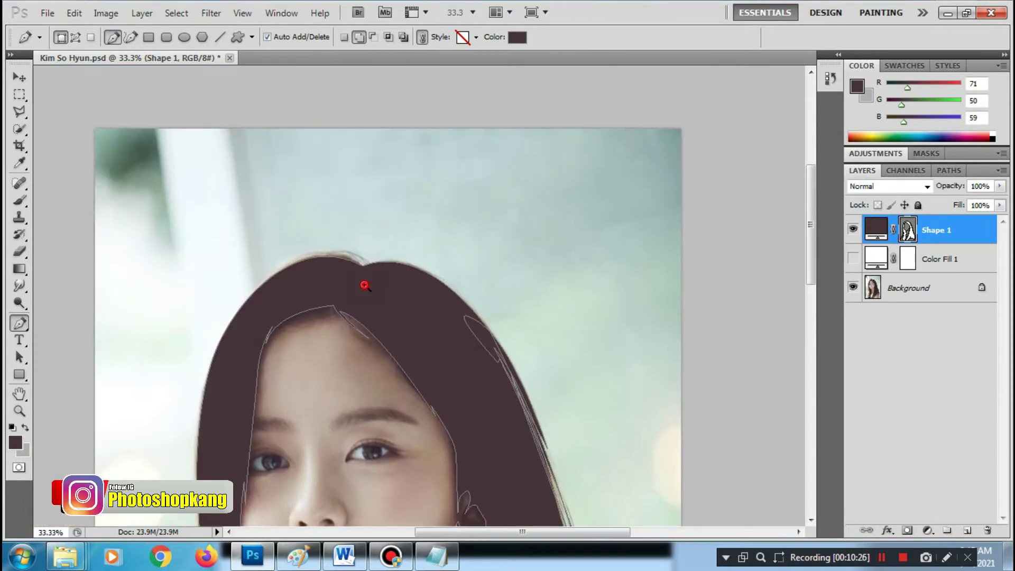
{"action": "key", "text": "ctrl+plus"}
{"action": "key", "text": "ctrl+plus"}
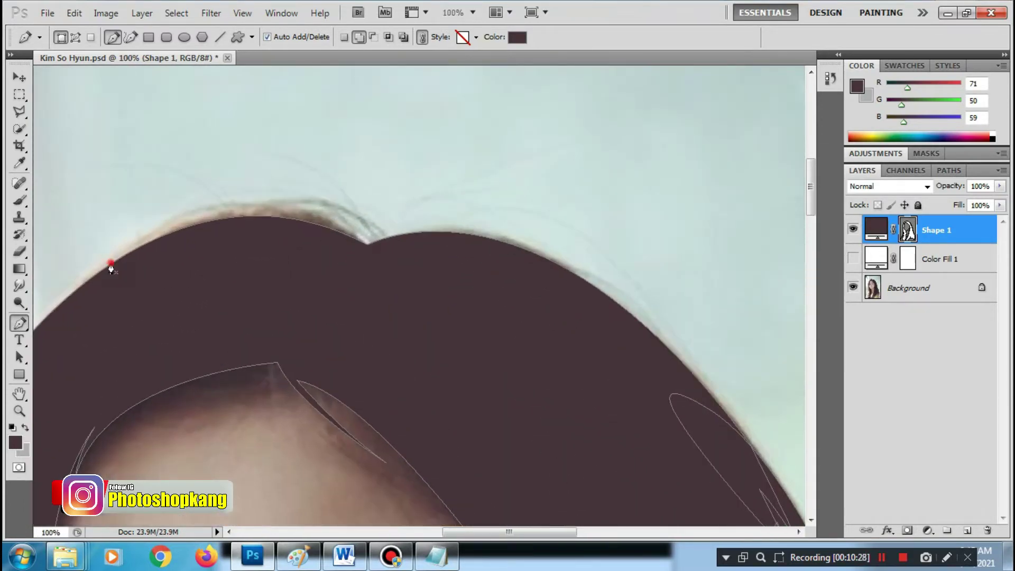
{"action": "left_click", "coordinate": [110, 262]}
{"action": "left_click_drag", "start_coordinate": [377, 247], "coordinate": [489, 345]}
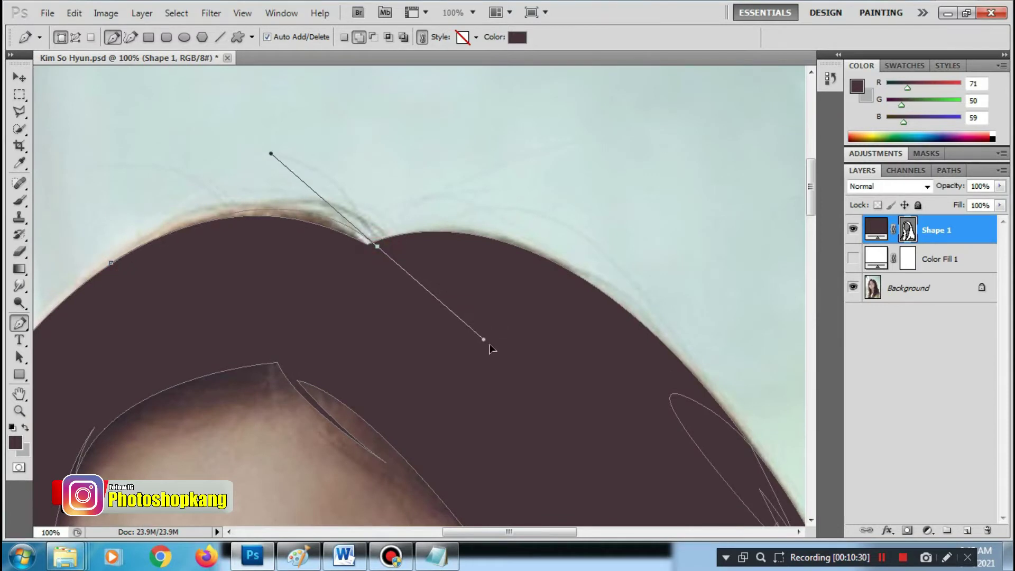
{"action": "left_click", "coordinate": [243, 268]}
{"action": "left_click", "coordinate": [143, 299]}
{"action": "left_click", "coordinate": [111, 262]}
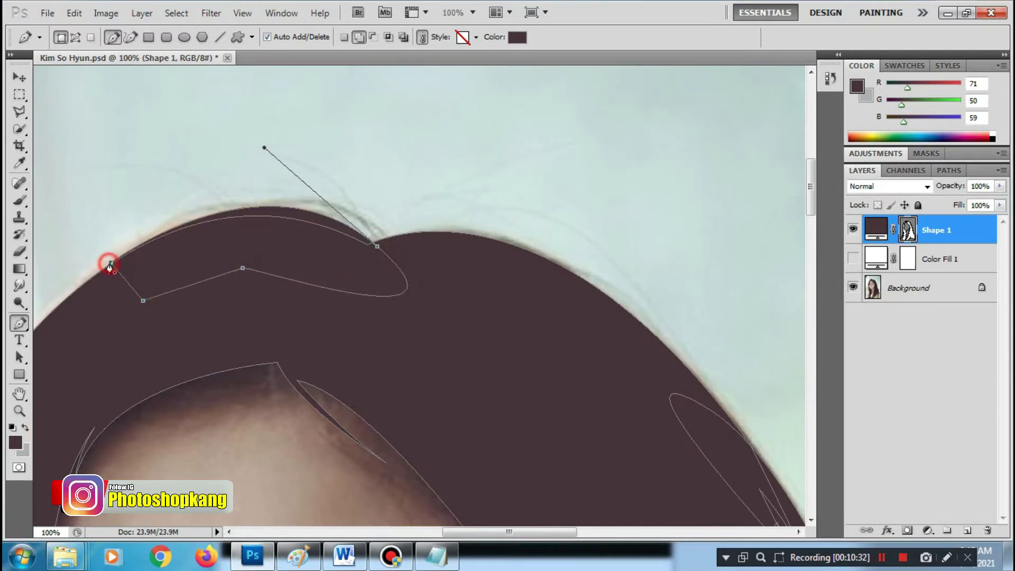
{"action": "left_click", "coordinate": [148, 236]}
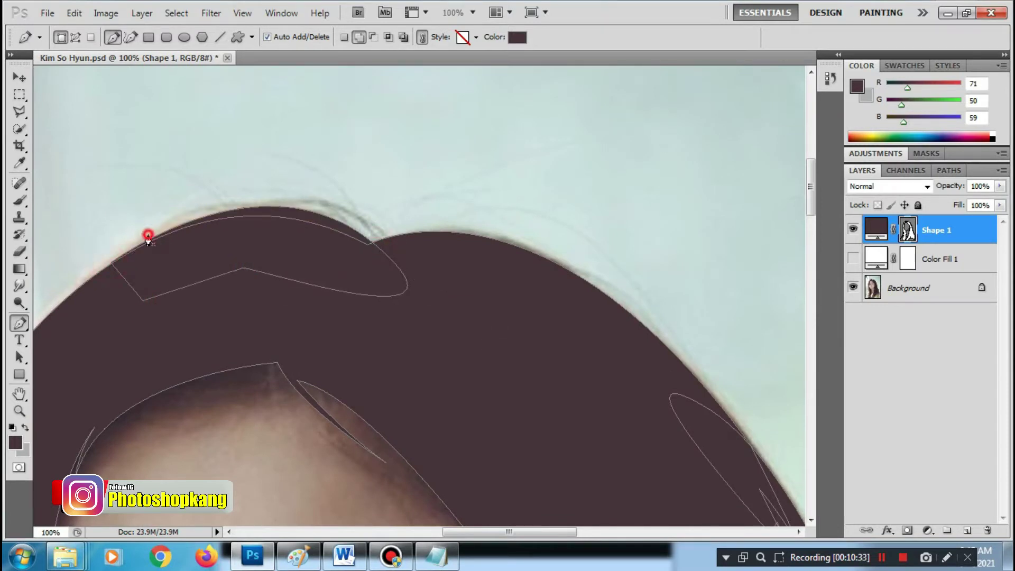
{"action": "left_click_drag", "start_coordinate": [384, 243], "coordinate": [482, 323]}
{"action": "left_click", "coordinate": [385, 243], "text": "alt"}
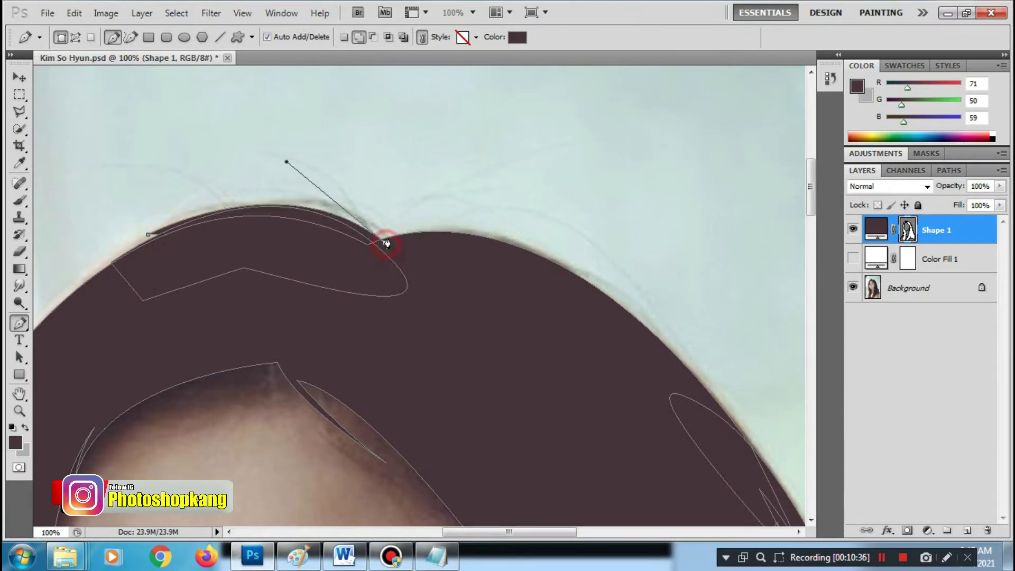
{"action": "left_click_drag", "start_coordinate": [148, 234], "coordinate": [4, 304]}
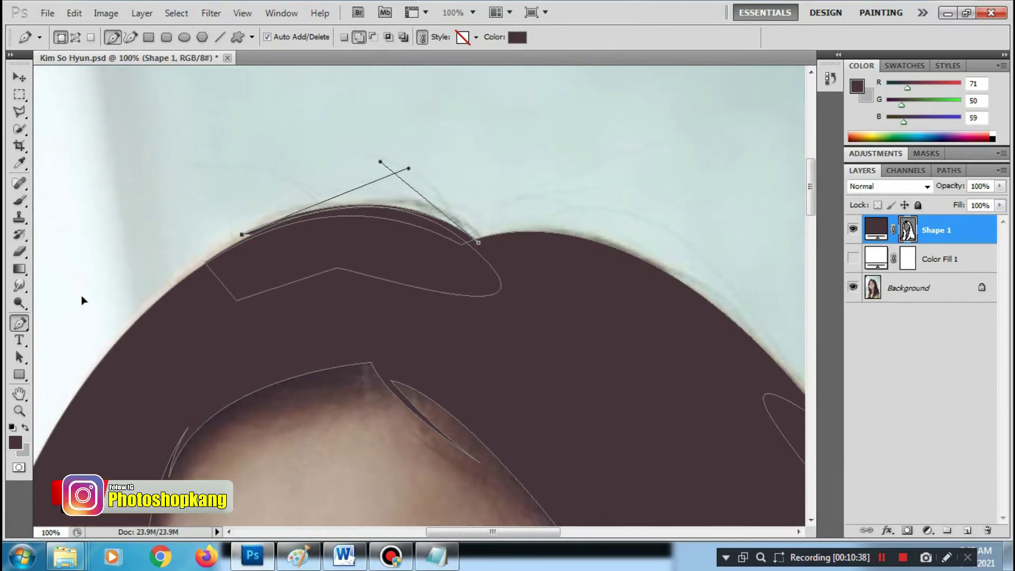
{"action": "key", "text": "Return"}
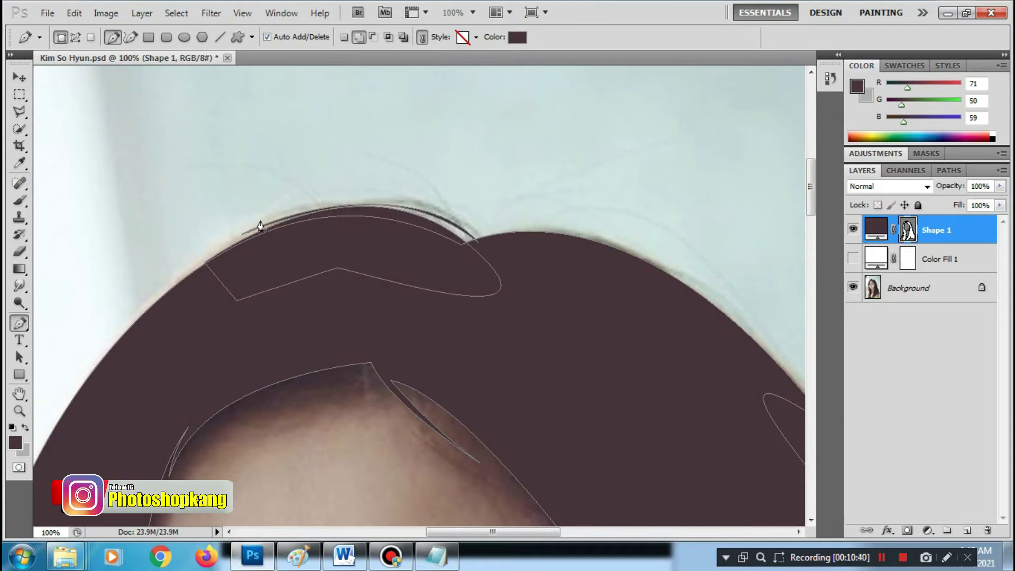
Draw a thin sliver over the crown and a strand along the right crown
{"action": "left_click", "coordinate": [281, 215]}
{"action": "left_click_drag", "start_coordinate": [485, 245], "coordinate": [564, 319]}
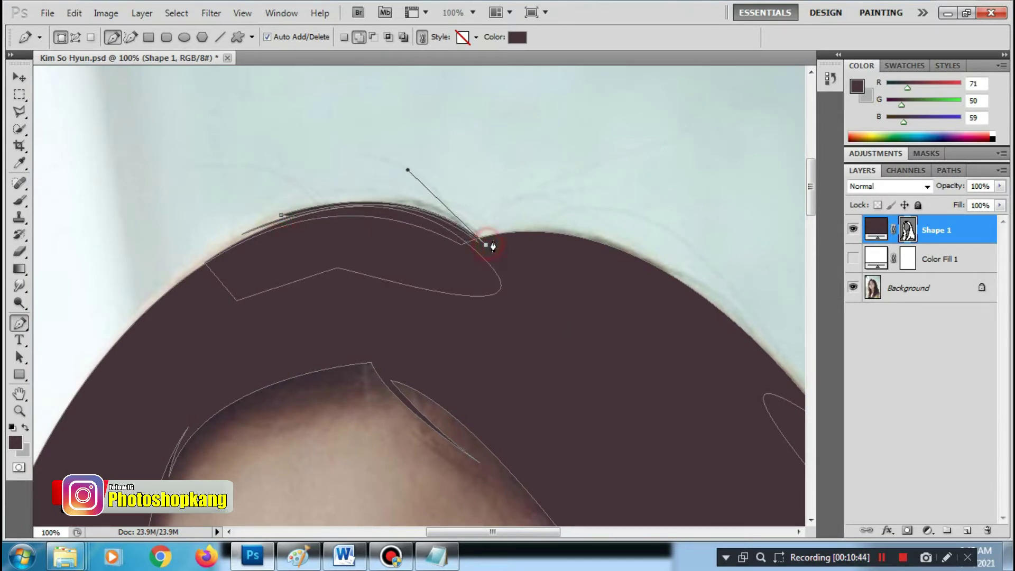
{"action": "left_click", "coordinate": [492, 240]}
{"action": "left_click_drag", "start_coordinate": [281, 217], "coordinate": [386, 164]}
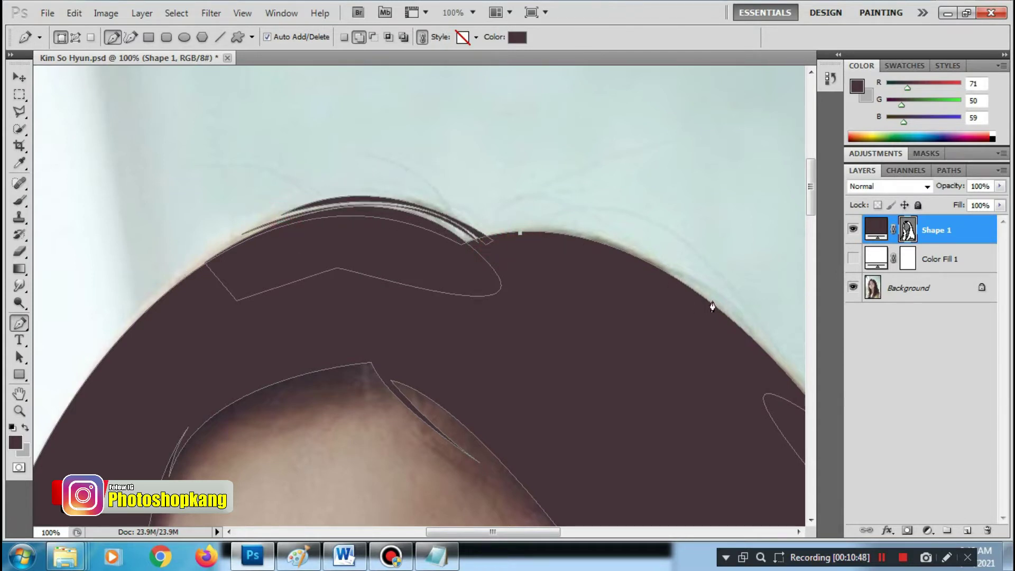
{"action": "mouse_move", "coordinate": [715, 291]}
{"action": "left_mouse_down"}
{"action": "mouse_move", "coordinate": [775, 367]}
{"action": "mouse_move", "coordinate": [747, 370]}
{"action": "left_mouse_up"}
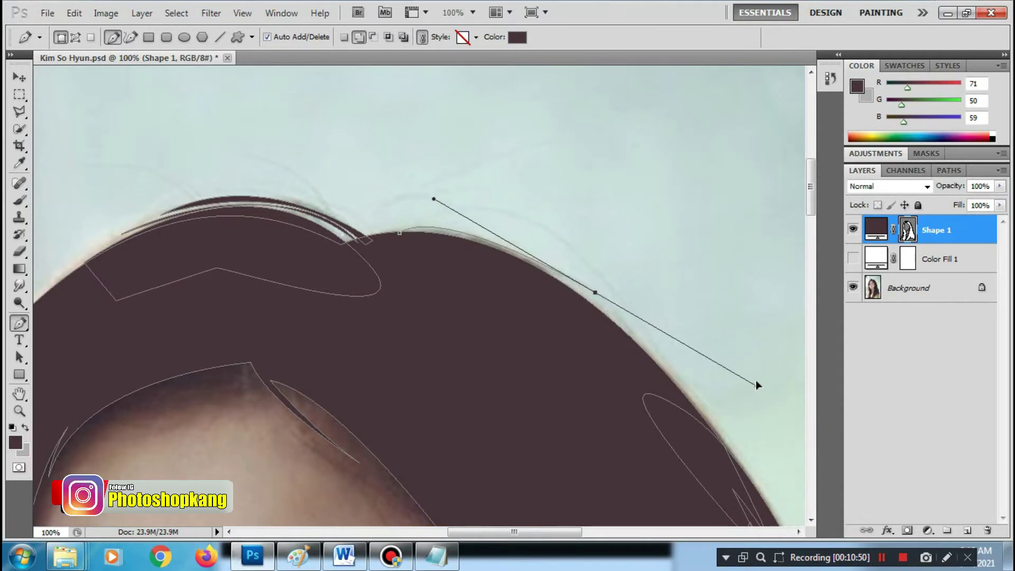
{"action": "left_click", "coordinate": [592, 292], "text": "alt"}
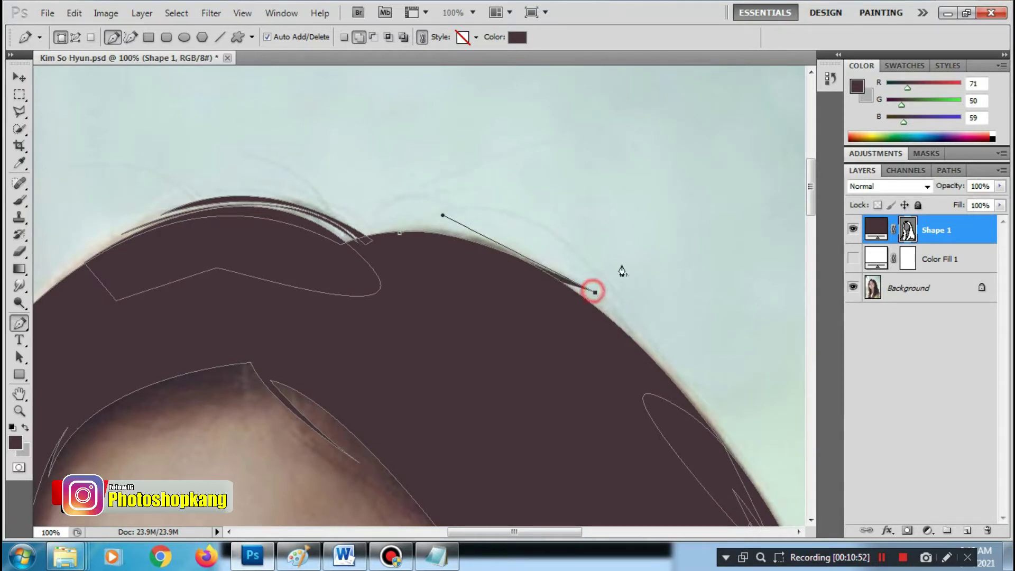
{"action": "left_click_drag", "start_coordinate": [400, 233], "coordinate": [325, 255]}
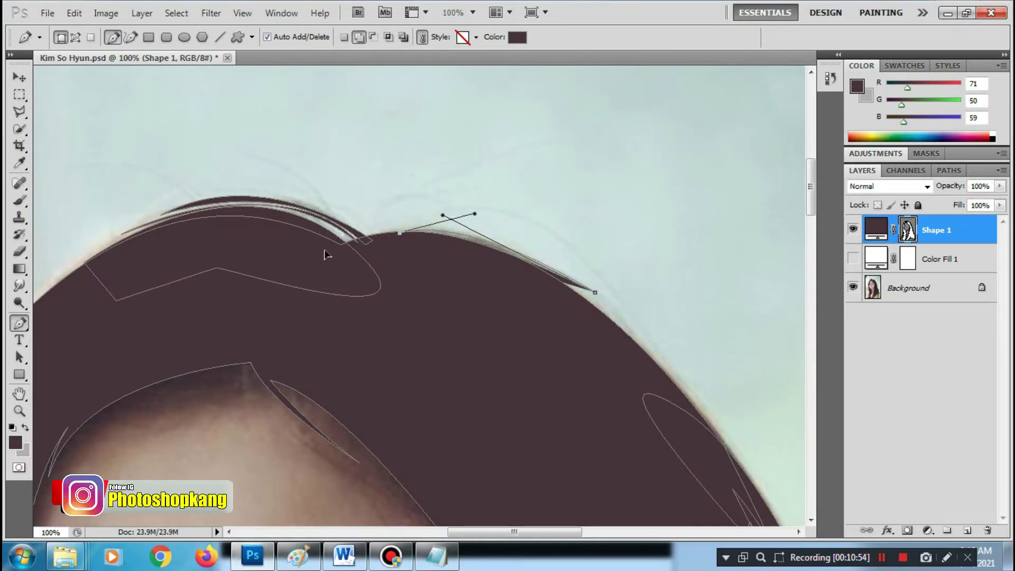
{"action": "key", "text": "Return"}
Draw a thin flyaway wisp curving from above the crown down to the hairline
{"action": "left_click", "coordinate": [212, 150]}
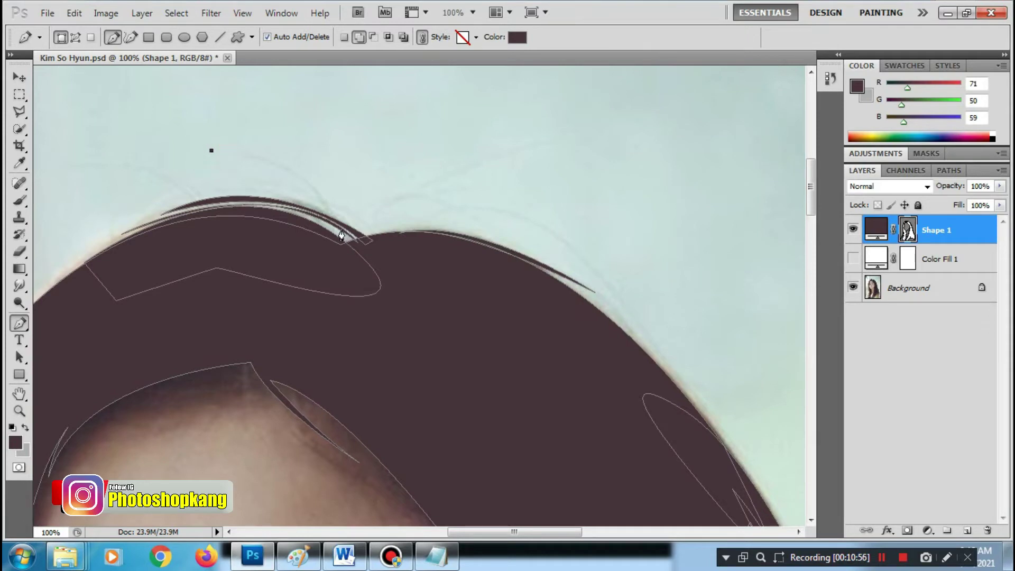
{"action": "left_click_drag", "start_coordinate": [340, 245], "coordinate": [357, 342]}
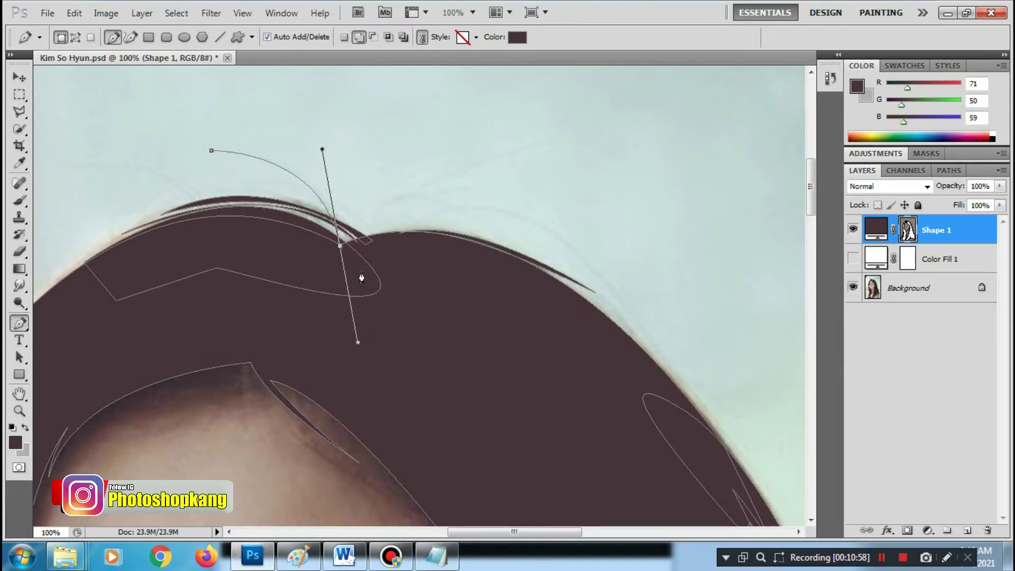
{"action": "left_click", "coordinate": [340, 246], "text": "alt"}
{"action": "left_click", "coordinate": [348, 244]}
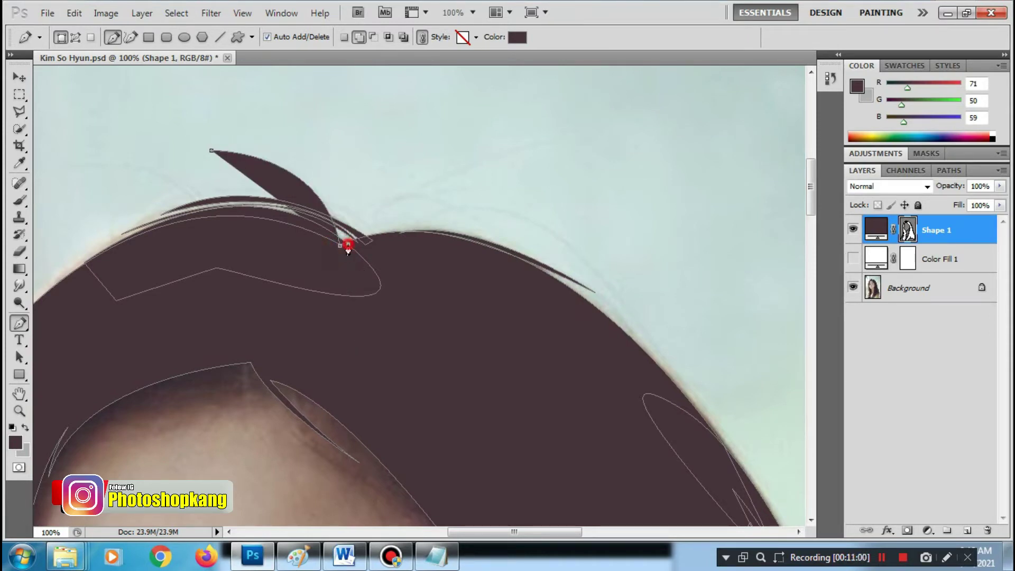
{"action": "left_click_drag", "start_coordinate": [211, 151], "coordinate": [97, 150]}
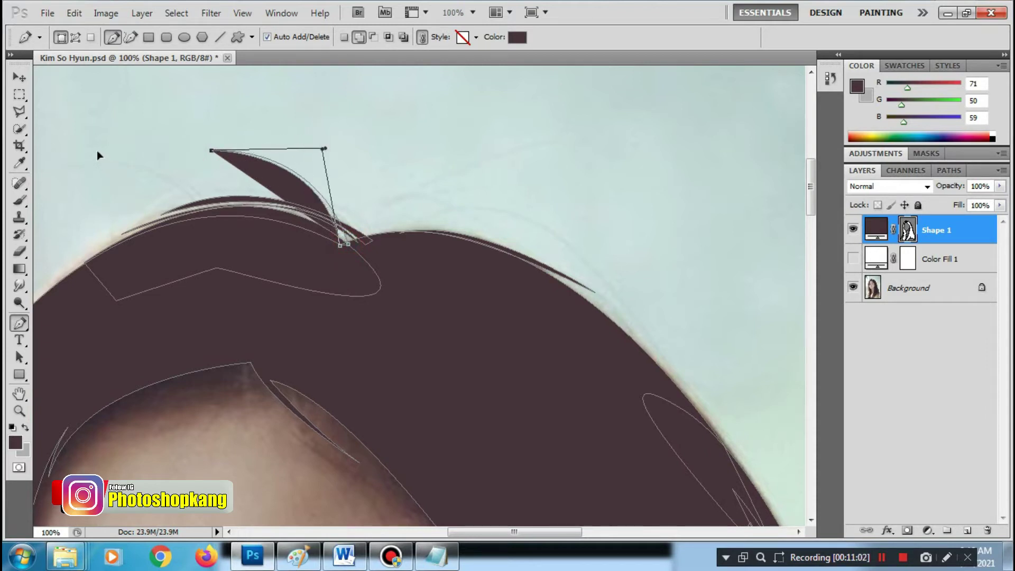
{"action": "key", "text": "Return"}
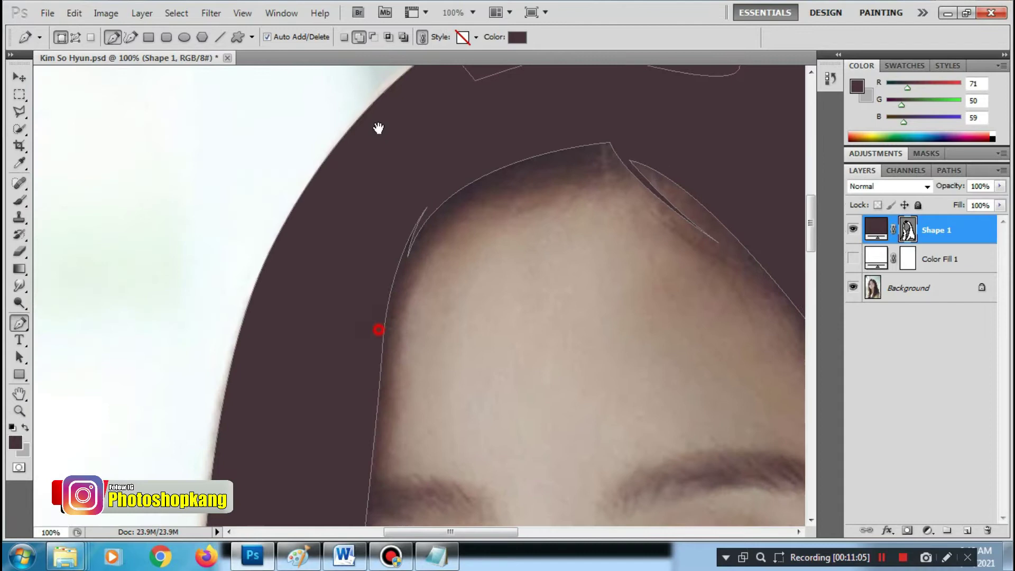
Zoom out to the whole portrait and make the white Color Fill 1 visible and active
{"action": "left_click_drag", "start_coordinate": [344, 389], "coordinate": [334, 124]}
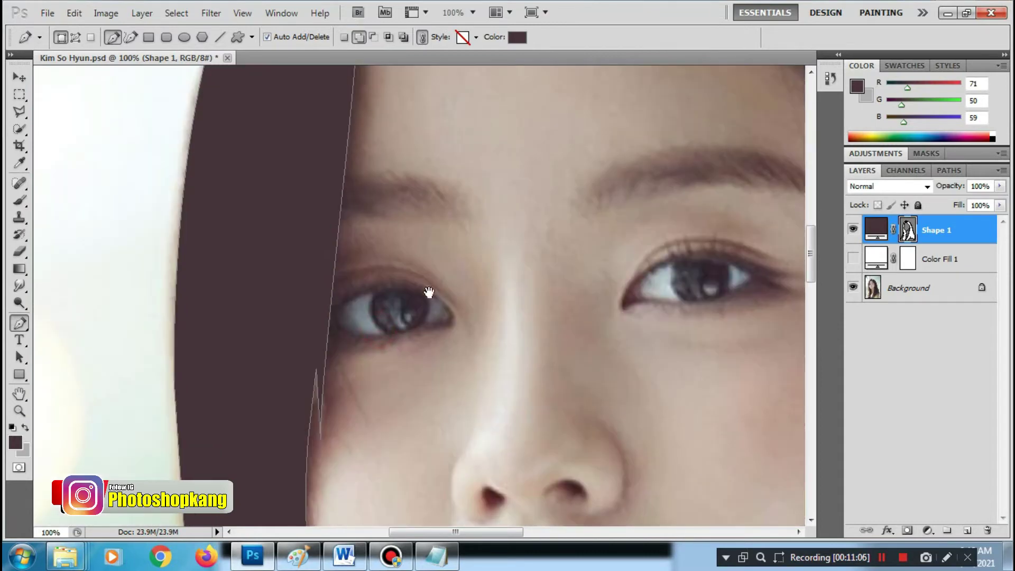
{"action": "key", "text": "ctrl+minus"}
{"action": "key", "text": "ctrl+minus"}
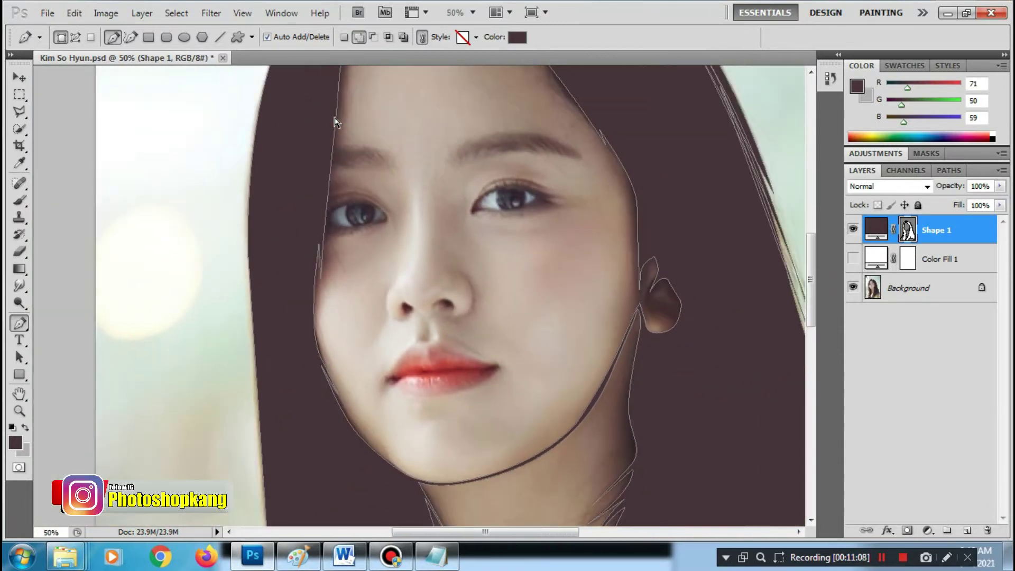
{"action": "key", "text": "ctrl+minus"}
{"action": "key", "text": "ctrl+minus"}
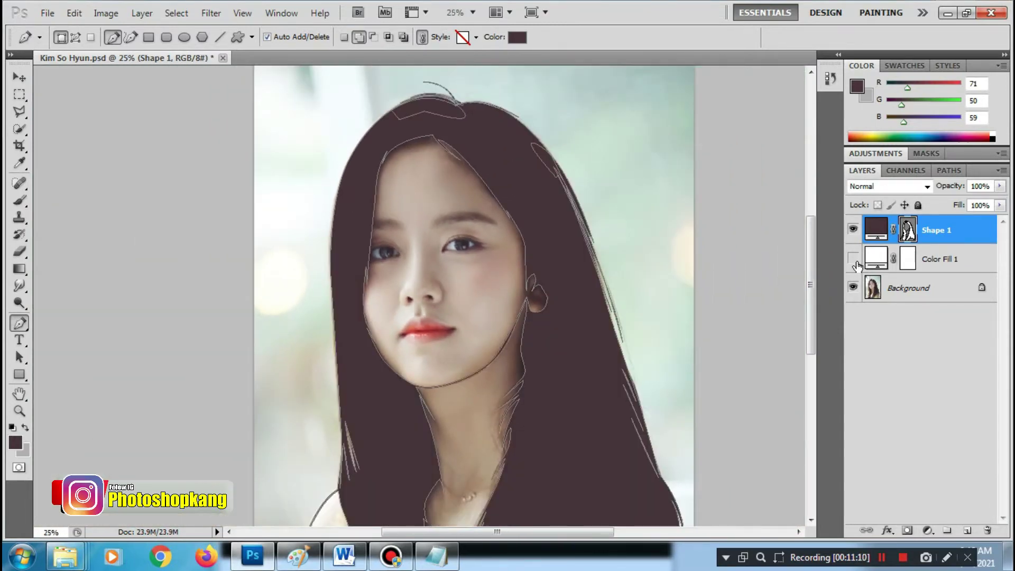
{"action": "left_click", "coordinate": [852, 258]}
{"action": "left_click", "coordinate": [957, 259]}
{"action": "left_click_drag", "start_coordinate": [487, 390], "coordinate": [477, 172]}
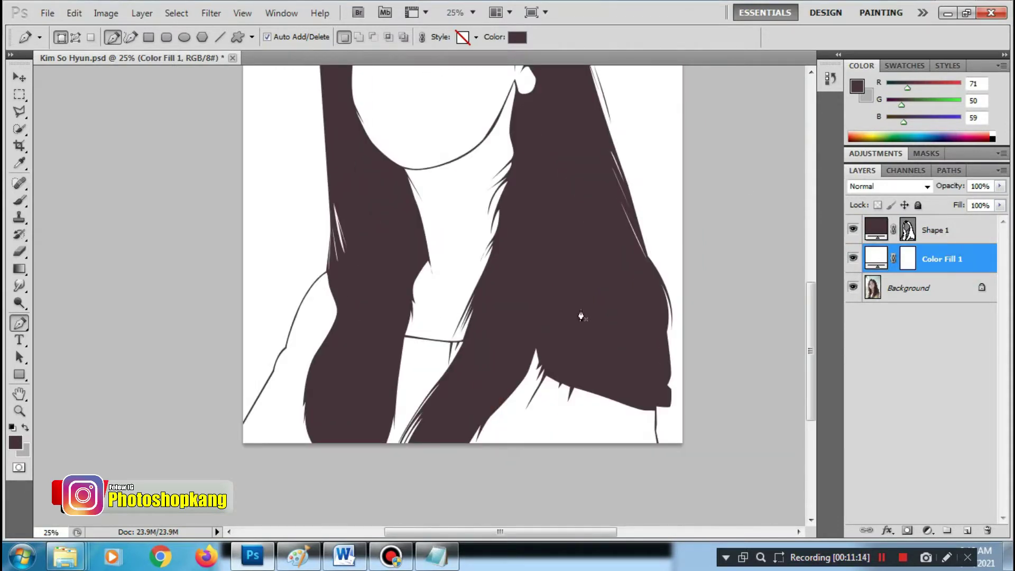
{"action": "scroll", "coordinate": [581, 316], "scroll_direction": "up", "scroll_amount": 5}
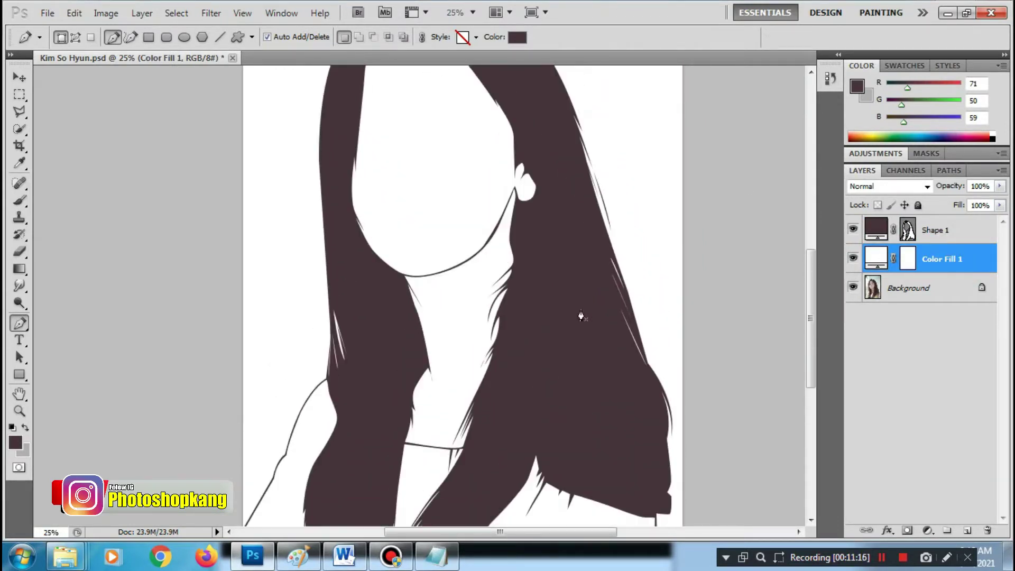
{"action": "scroll", "coordinate": [489, 226], "scroll_direction": "up", "scroll_amount": 3}
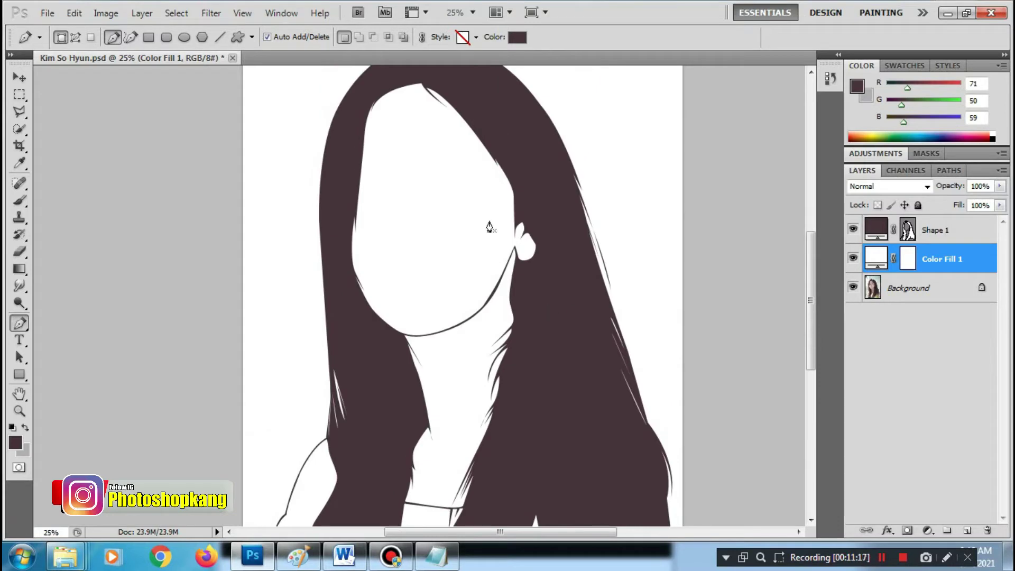
Zoom in to inspect the hair edge, zoom back out, and hide Color Fill 1
{"action": "left_click", "coordinate": [408, 127]}
{"action": "left_click", "coordinate": [407, 125]}
{"action": "left_click", "coordinate": [276, 199]}
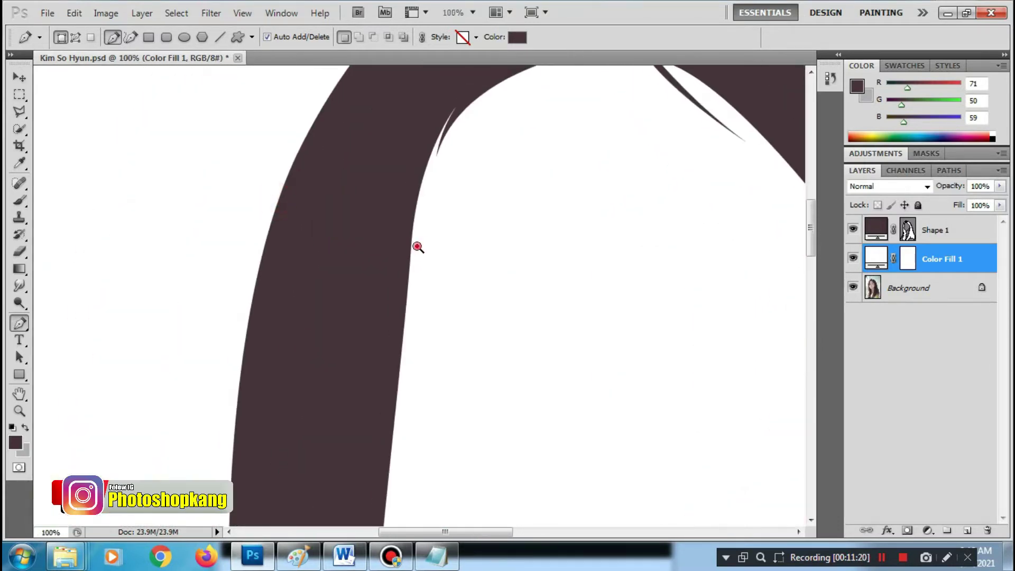
{"action": "left_click", "coordinate": [415, 245]}
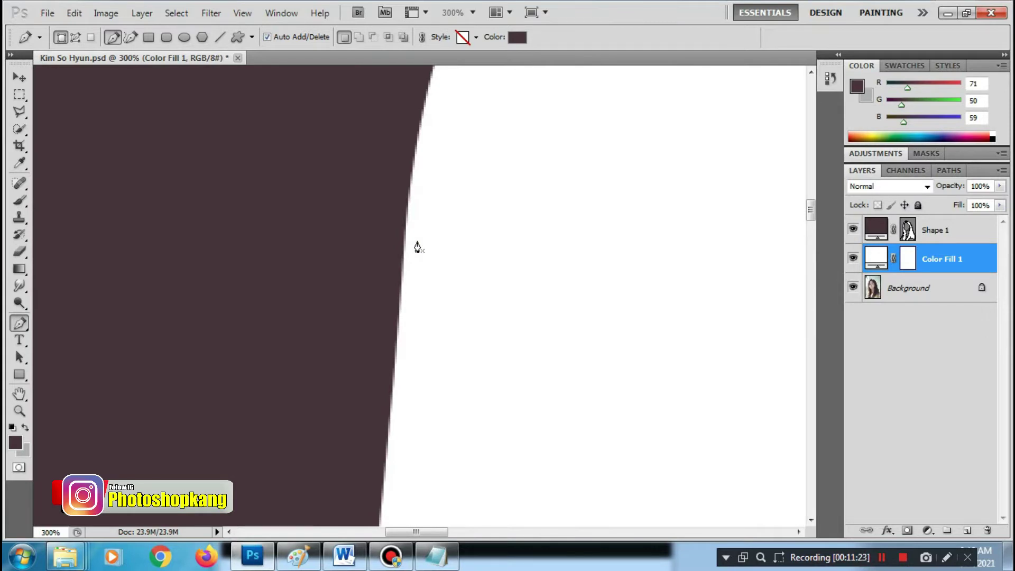
{"action": "key", "text": "ctrl+minus"}
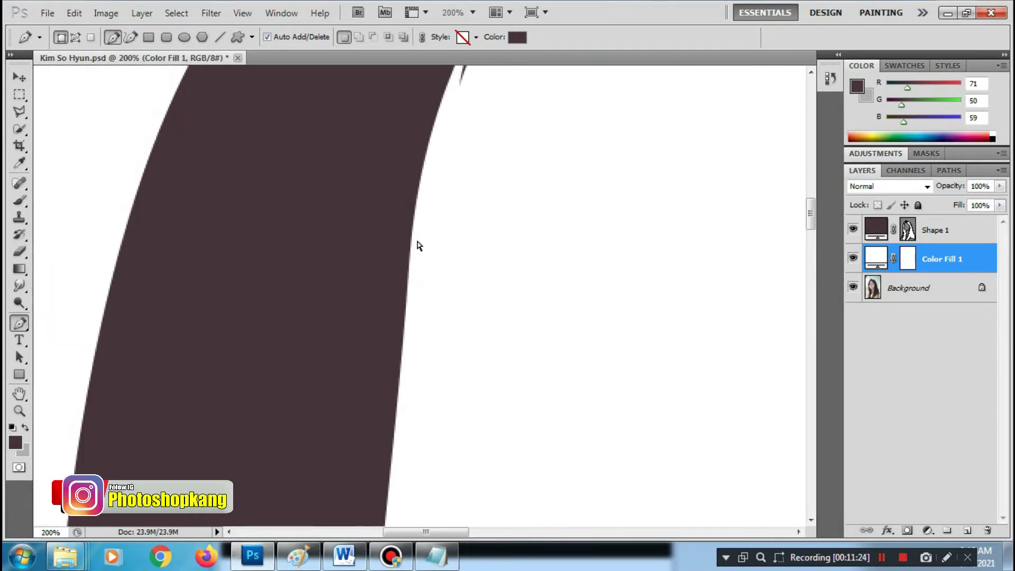
{"action": "key", "text": "ctrl+minus"}
{"action": "key", "text": "ctrl+minus"}
{"action": "key", "text": "ctrl+minus"}
{"action": "key", "text": "ctrl+minus"}
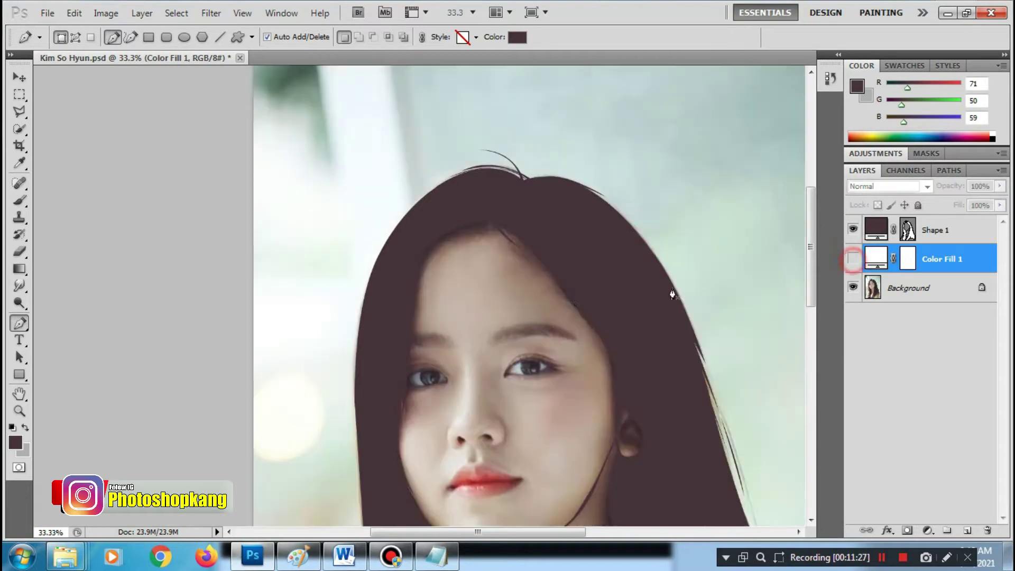
{"action": "left_click", "coordinate": [852, 258]}
Save the document as Kim So Hyun.psd, replacing the existing file
{"action": "left_click", "coordinate": [47, 12]}
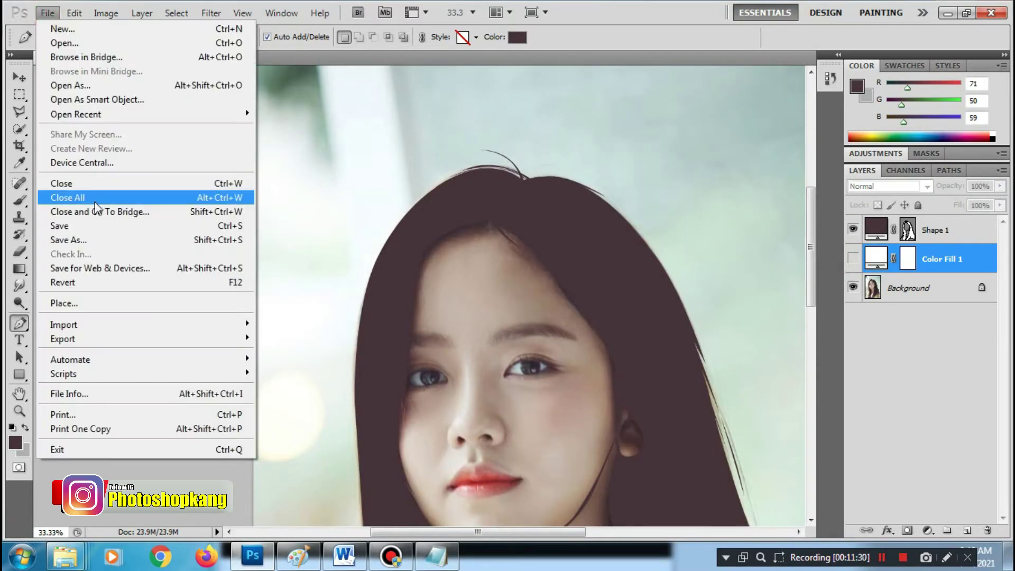
{"action": "left_click", "coordinate": [96, 240]}
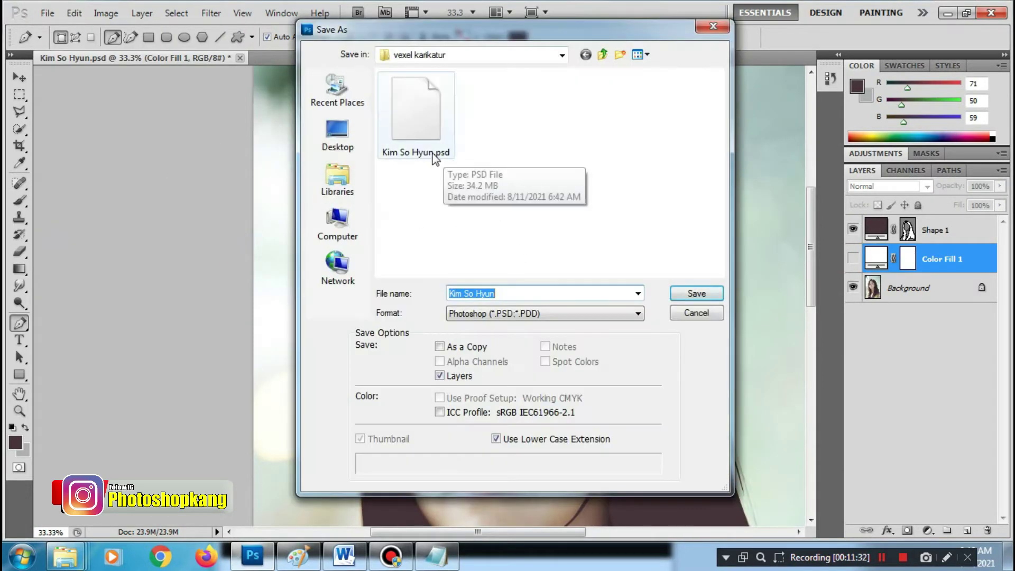
{"action": "left_click", "coordinate": [696, 294]}
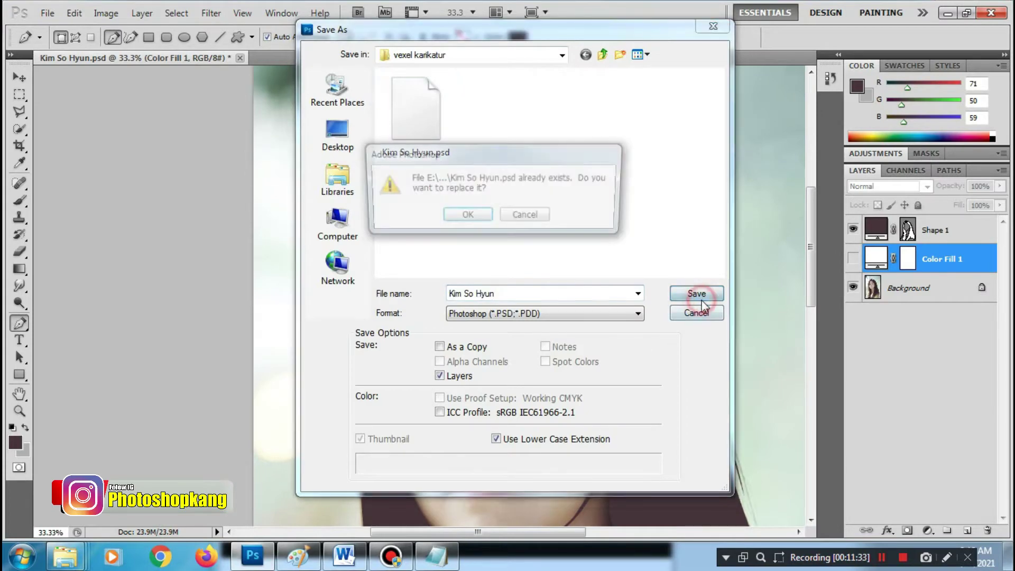
{"action": "left_click", "coordinate": [464, 216]}
Select Shape 1, set the Pen to Subtract from shape area, and zoom on the eye
{"action": "left_click_drag", "start_coordinate": [476, 416], "coordinate": [466, 360]}
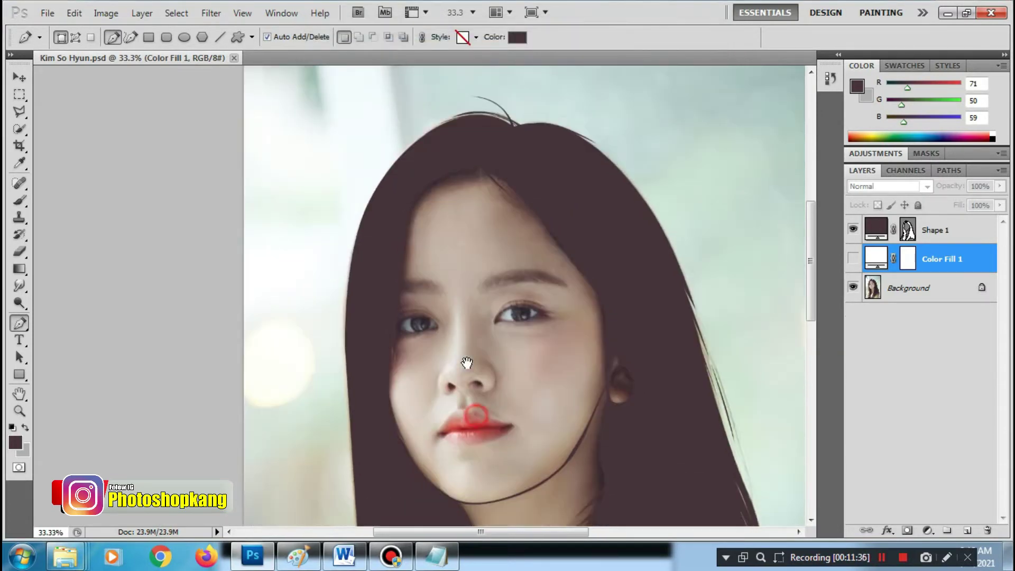
{"action": "left_click_drag", "start_coordinate": [480, 401], "coordinate": [479, 336]}
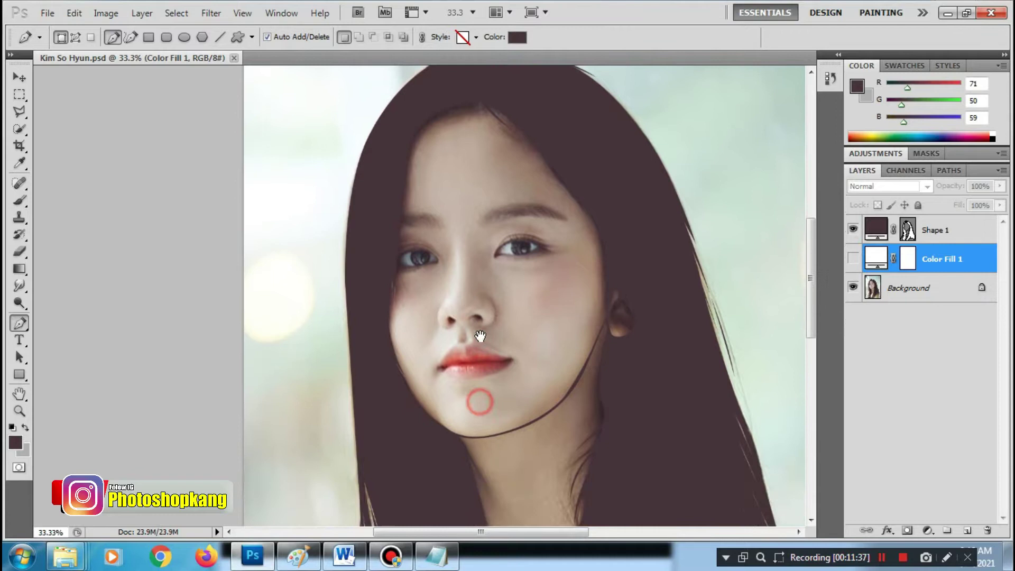
{"action": "left_click", "coordinate": [908, 229]}
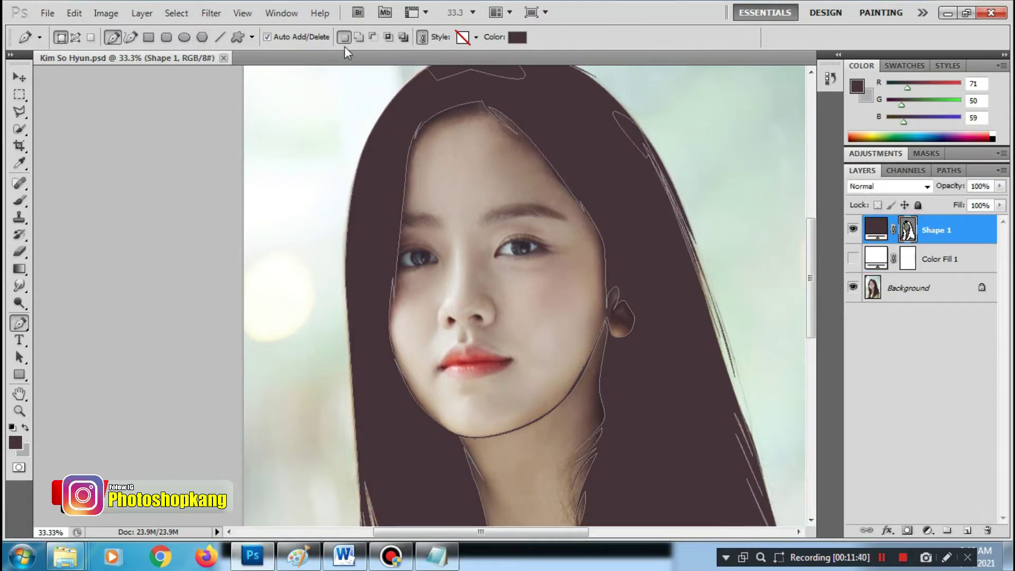
{"action": "left_click", "coordinate": [360, 38]}
{"action": "left_click", "coordinate": [444, 265], "text": "ctrl"}
{"action": "left_click", "coordinate": [422, 269], "text": "ctrl"}
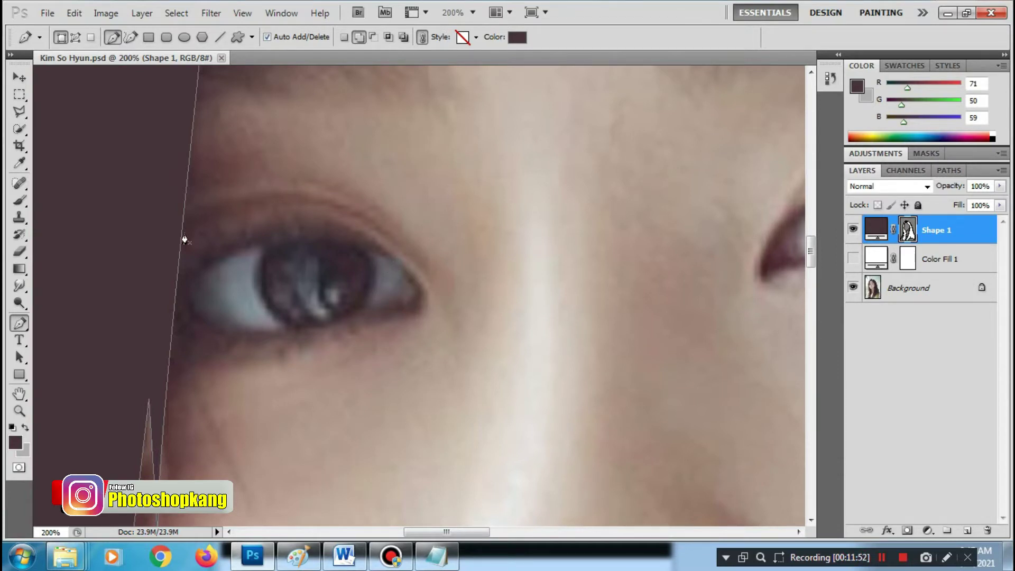
Switch to Add to shape area and draw a crescent eyebrow on Shape 1
{"action": "left_click", "coordinate": [359, 38]}
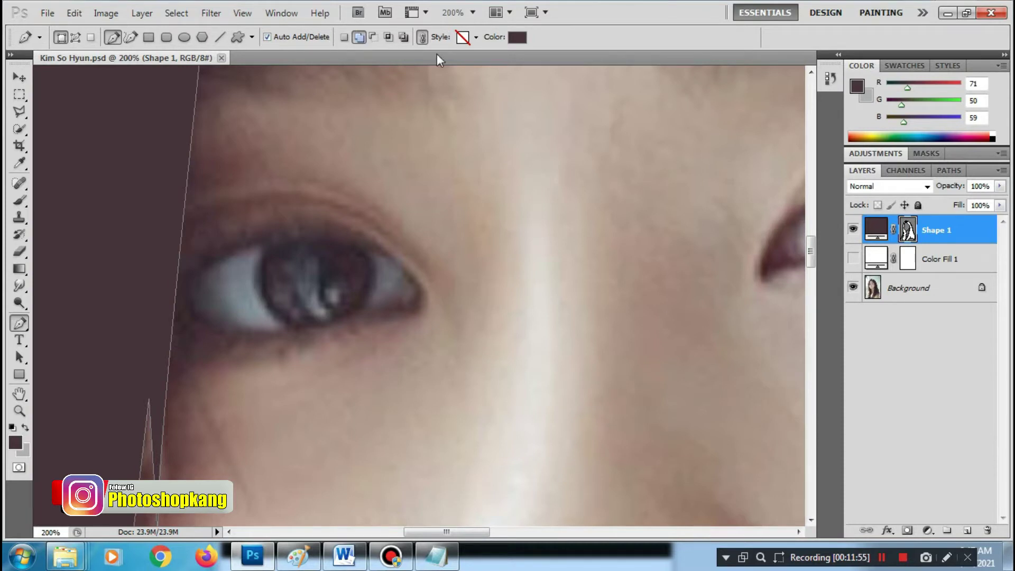
{"action": "left_click", "coordinate": [181, 236]}
{"action": "left_click_drag", "start_coordinate": [393, 240], "coordinate": [481, 331]}
{"action": "left_click_drag", "start_coordinate": [181, 225], "coordinate": [54, 301]}
{"action": "left_click", "coordinate": [171, 239]}
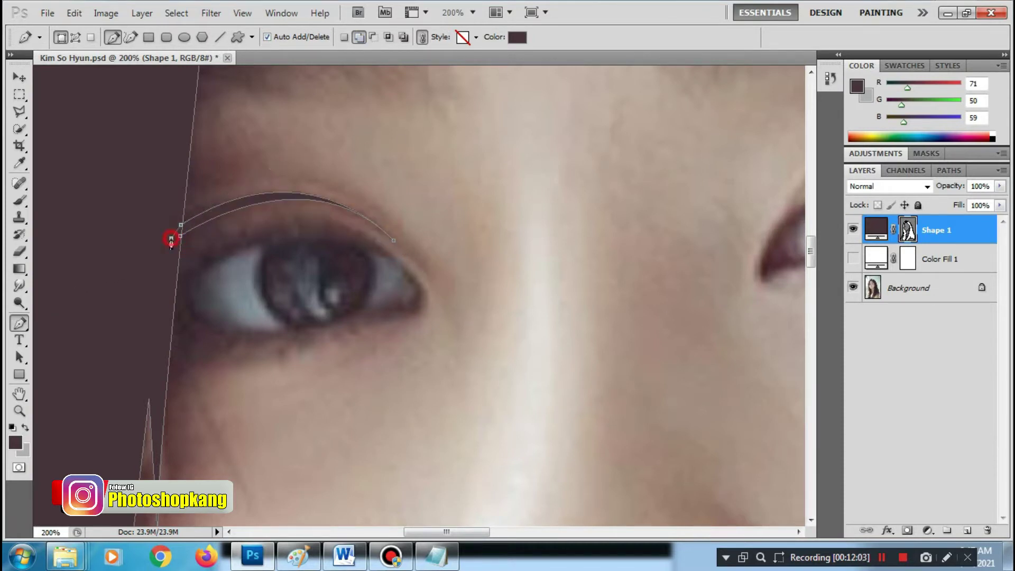
Outline the upper eyelid with lash spikes from the inner to the outer corner
{"action": "left_click_drag", "start_coordinate": [196, 265], "coordinate": [204, 281]}
{"action": "scroll", "coordinate": [202, 265], "scroll_direction": "up", "scroll_amount": 1}
{"action": "scroll", "coordinate": [198, 270], "scroll_direction": "up", "scroll_amount": 1}
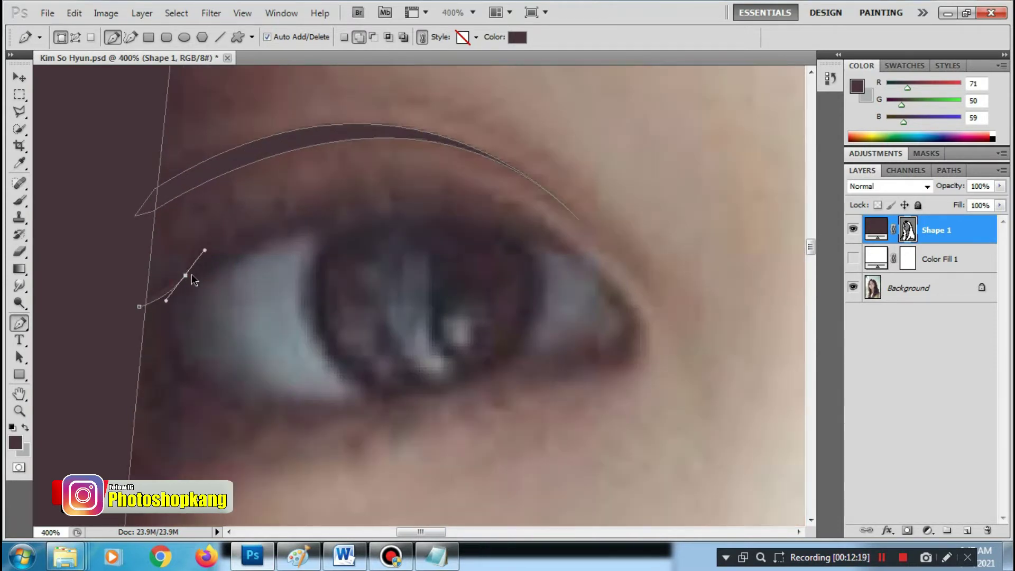
{"action": "left_click", "coordinate": [195, 268]}
{"action": "left_click", "coordinate": [213, 231]}
{"action": "left_click", "coordinate": [220, 244]}
{"action": "left_click_drag", "start_coordinate": [220, 244], "coordinate": [142, 312]}
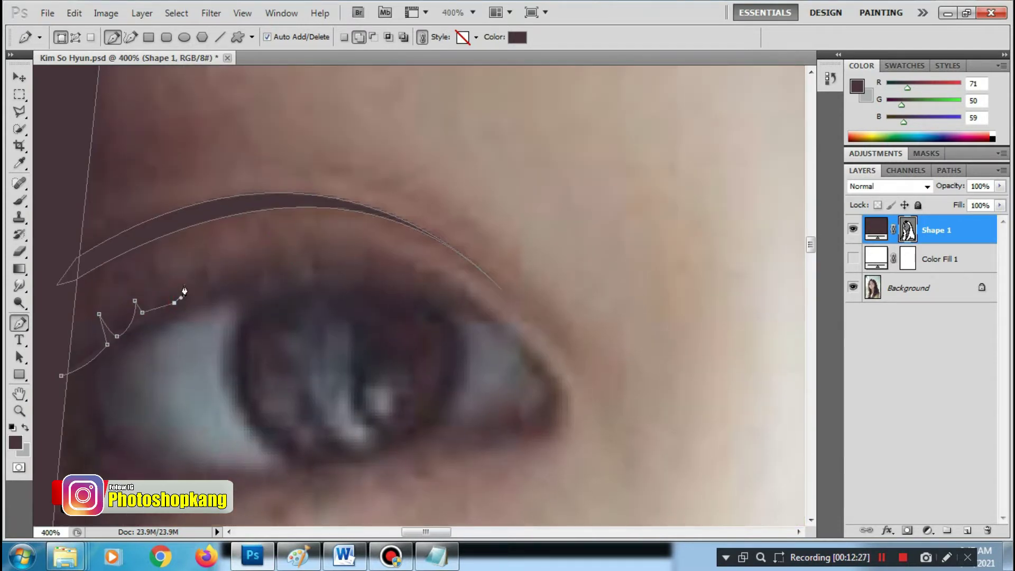
{"action": "left_click", "coordinate": [174, 303]}
{"action": "left_click", "coordinate": [176, 274]}
{"action": "left_click_drag", "start_coordinate": [400, 276], "coordinate": [475, 300]}
{"action": "left_click_drag", "start_coordinate": [553, 380], "coordinate": [562, 431]}
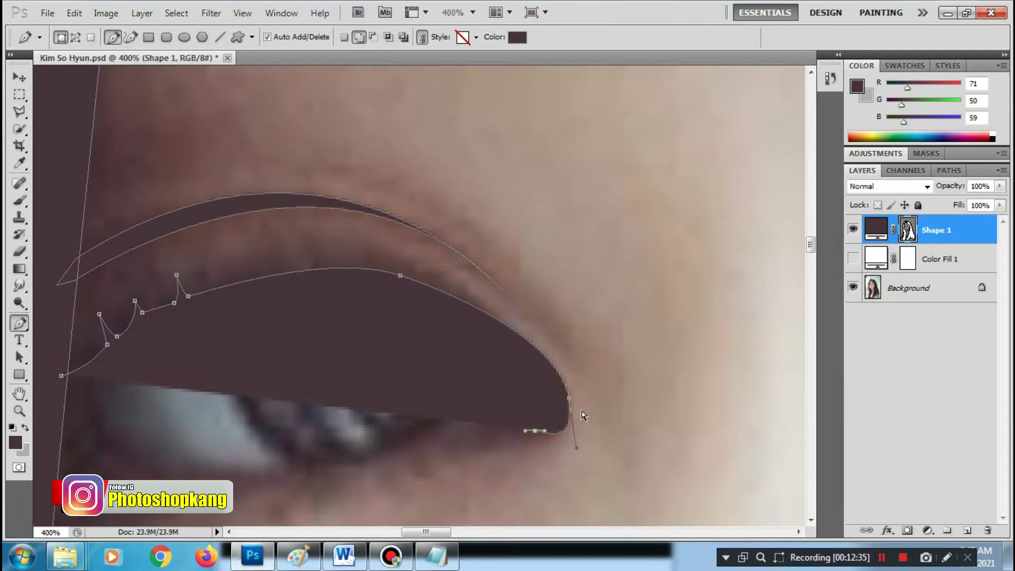
Trace the lower eyelid back to close the eye outline, then set Shape 1 opacity to 0%
{"action": "left_click", "coordinate": [533, 430]}
{"action": "left_click", "coordinate": [434, 423]}
{"action": "left_click_drag", "start_coordinate": [291, 468], "coordinate": [380, 461]}
{"action": "mouse_move", "coordinate": [104, 432]}
{"action": "left_mouse_down"}
{"action": "mouse_move", "coordinate": [55, 382]}
{"action": "mouse_move", "coordinate": [93, 373]}
{"action": "left_mouse_up"}
{"action": "left_click", "coordinate": [61, 375]}
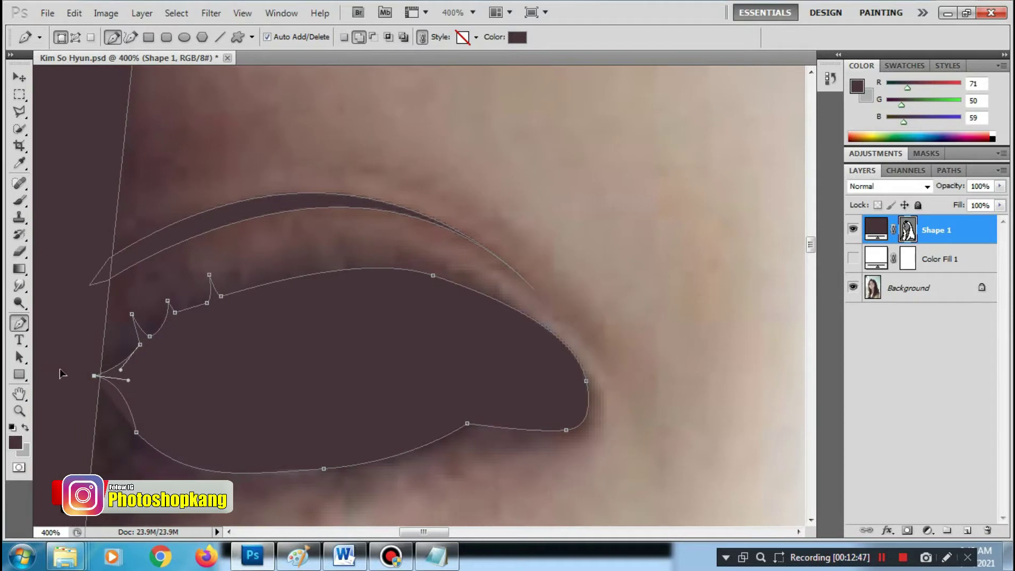
{"action": "key", "text": "Return"}
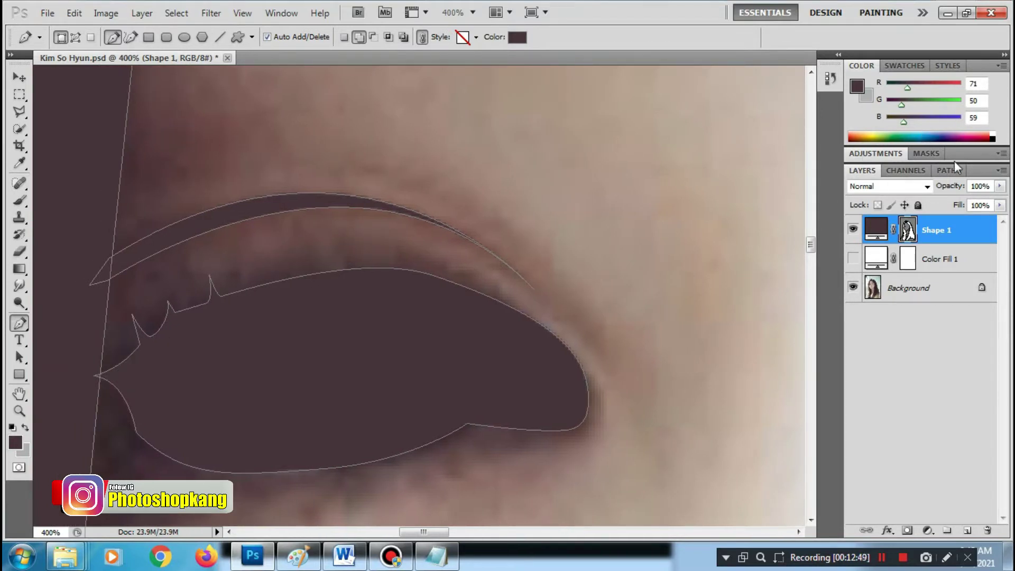
{"action": "left_click_drag", "start_coordinate": [999, 186], "coordinate": [919, 209]}
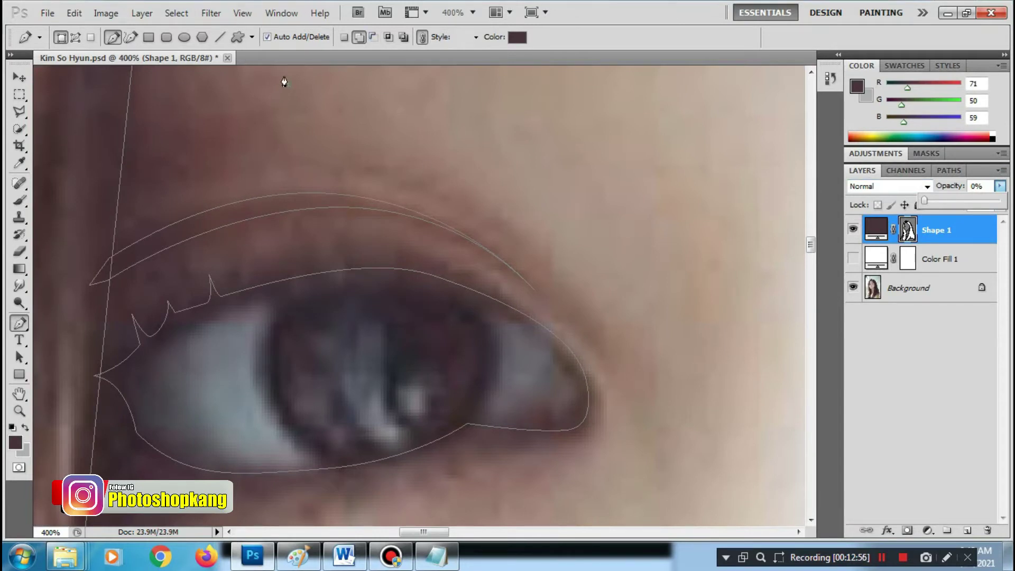
Draw a closed strip of lash spikes along the upper lid
{"action": "left_click_drag", "start_coordinate": [239, 283], "coordinate": [239, 298]}
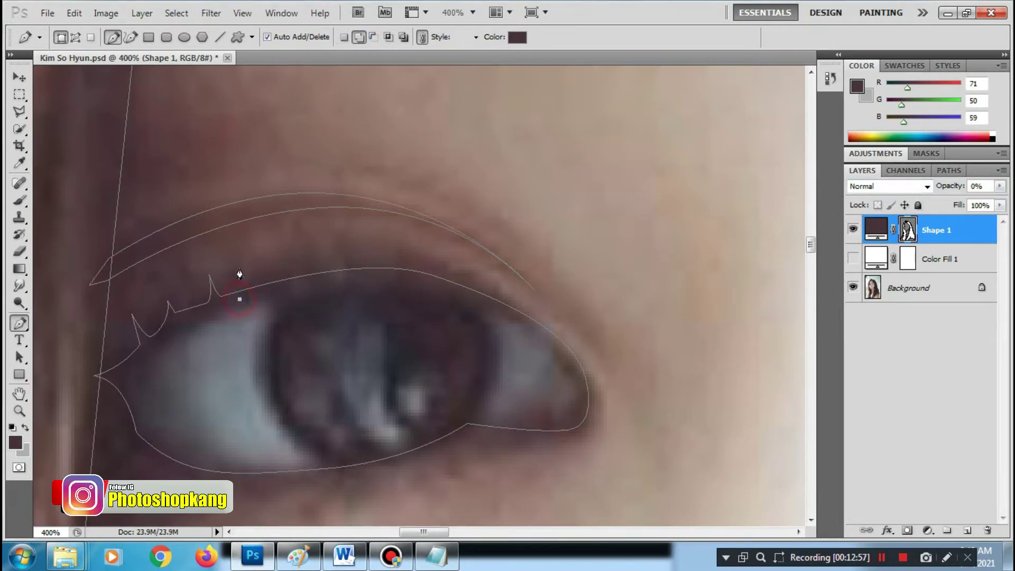
{"action": "left_click", "coordinate": [251, 299]}
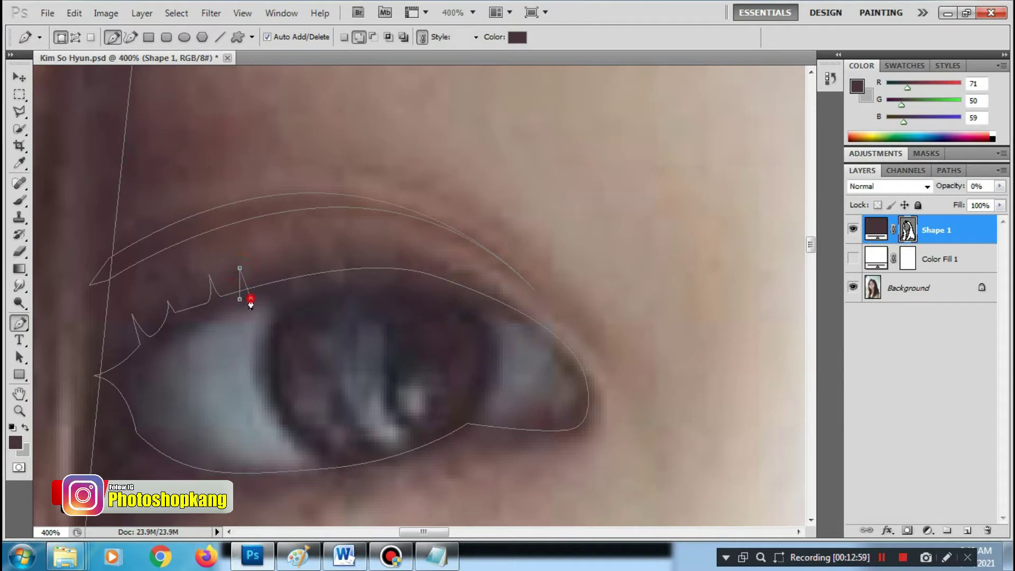
{"action": "left_click", "coordinate": [278, 290]}
{"action": "left_click", "coordinate": [285, 261]}
{"action": "left_click", "coordinate": [288, 282]}
{"action": "mouse_move", "coordinate": [343, 268]}
{"action": "left_mouse_down"}
{"action": "mouse_move", "coordinate": [348, 254]}
{"action": "mouse_move", "coordinate": [393, 259]}
{"action": "left_mouse_up"}
{"action": "left_click", "coordinate": [367, 278]}
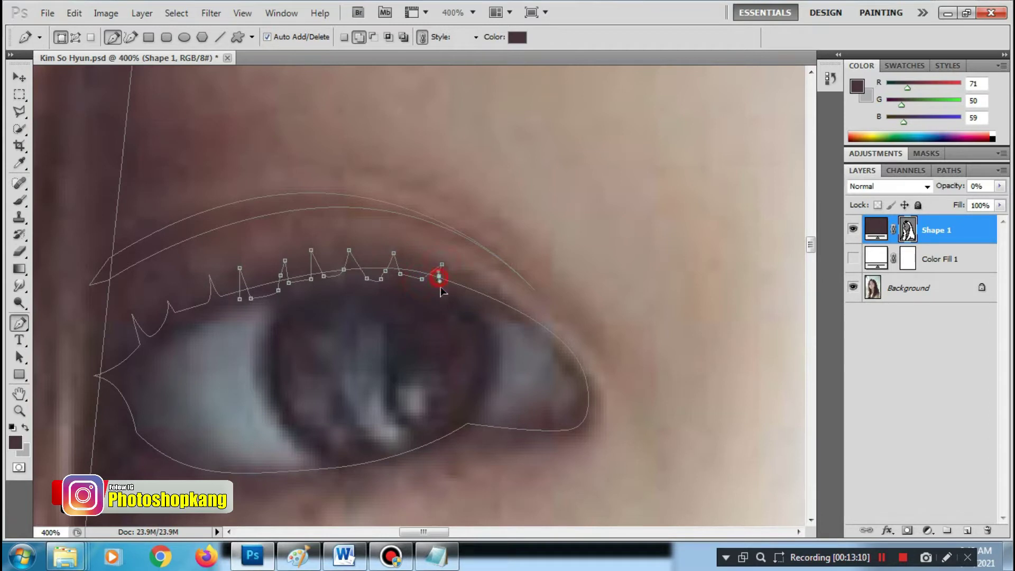
{"action": "left_click", "coordinate": [446, 304]}
{"action": "left_click", "coordinate": [265, 320]}
{"action": "left_click", "coordinate": [239, 299]}
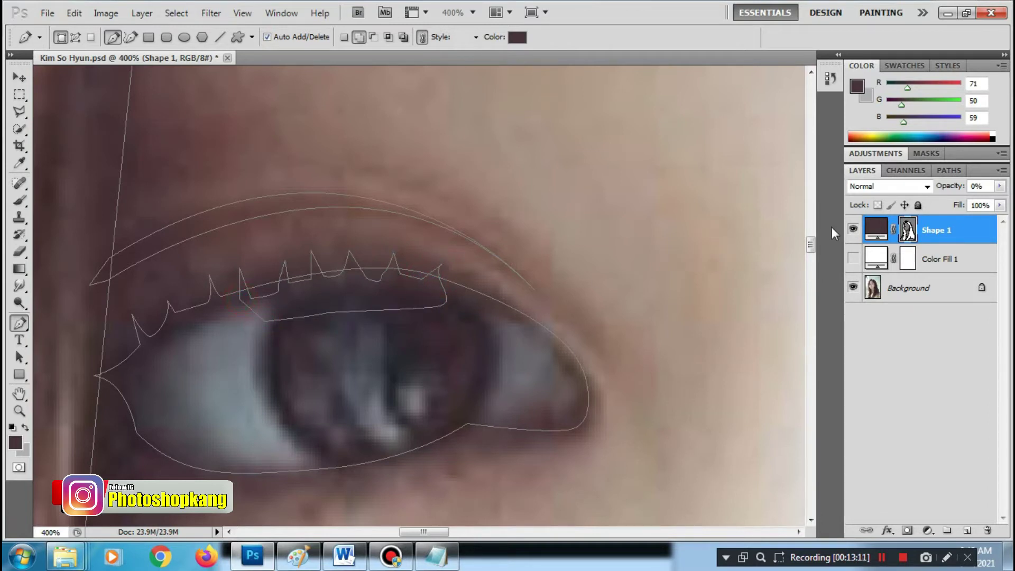
Preview Shape 1 at 100% opacity, return it to 0%, and outline the lower lashes
{"action": "left_click", "coordinate": [1000, 186]}
{"action": "left_click_drag", "start_coordinate": [925, 200], "coordinate": [1000, 200]}
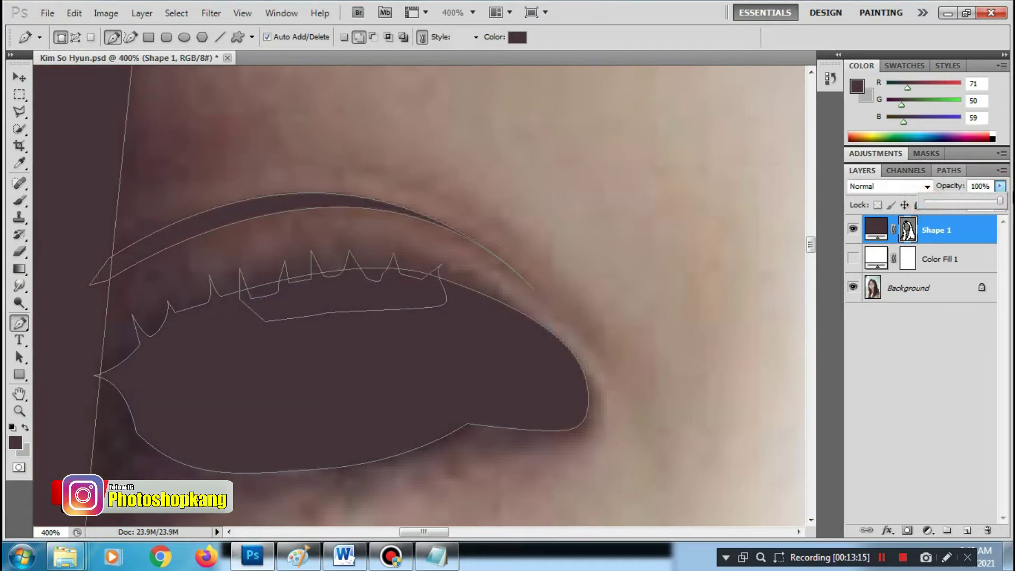
{"action": "left_click_drag", "start_coordinate": [918, 193], "coordinate": [908, 192]}
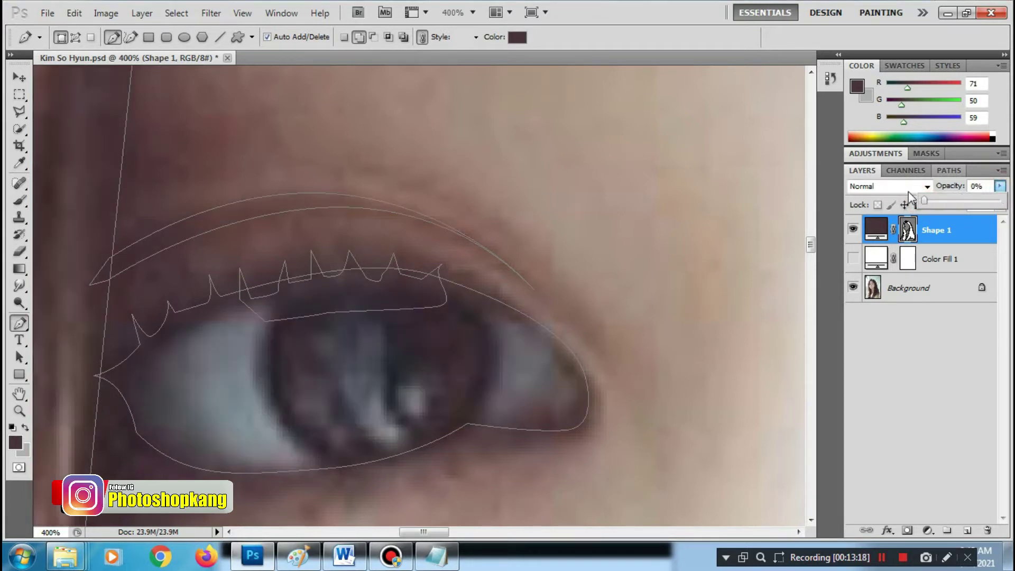
{"action": "scroll", "coordinate": [529, 264], "scroll_direction": "down", "scroll_amount": 2}
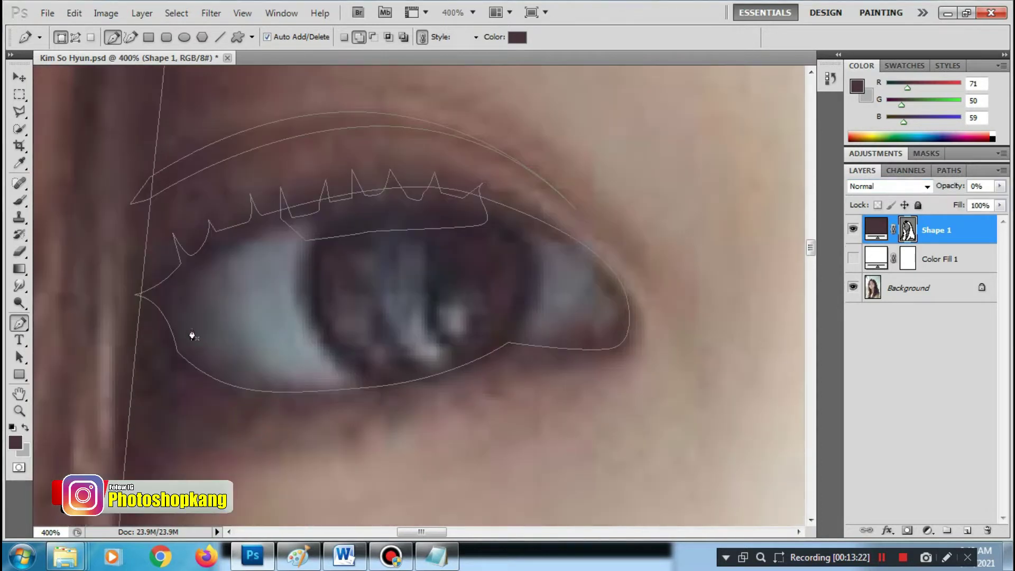
{"action": "left_click", "coordinate": [185, 337]}
{"action": "left_click", "coordinate": [157, 375]}
{"action": "left_click", "coordinate": [193, 358]}
{"action": "left_click", "coordinate": [238, 370]}
{"action": "left_click", "coordinate": [247, 415]}
{"action": "left_click", "coordinate": [324, 377]}
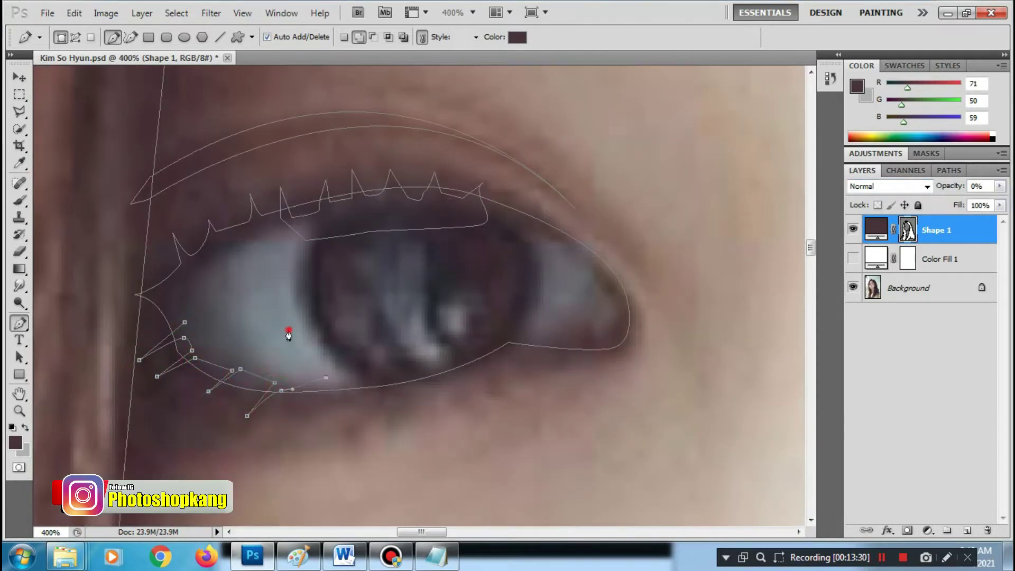
{"action": "left_click", "coordinate": [255, 318]}
With Subtract from shape area, cut a closed eye-shaped path along both lids
{"action": "left_click", "coordinate": [374, 36]}
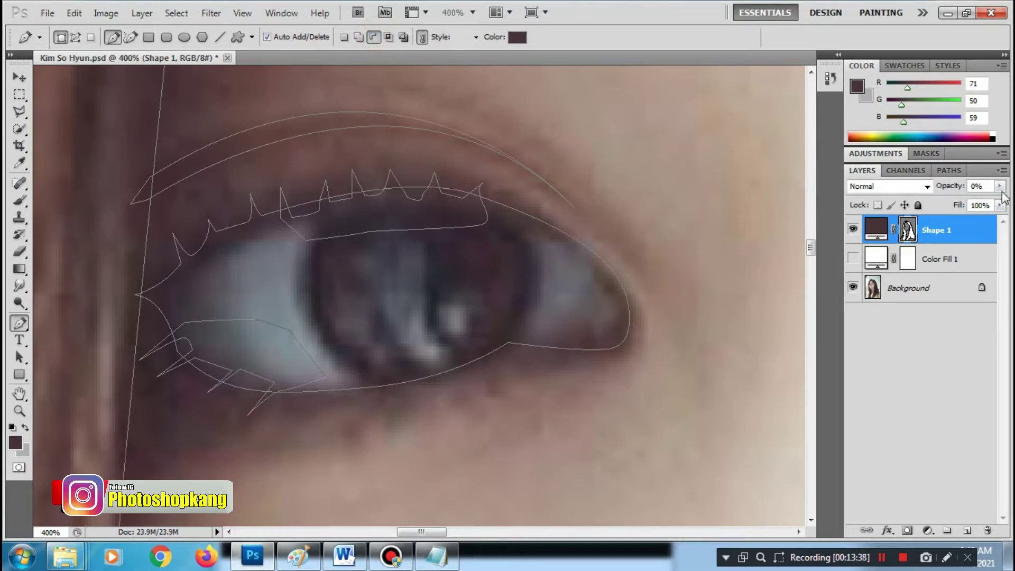
{"action": "left_click_drag", "start_coordinate": [293, 214], "coordinate": [344, 201]}
{"action": "left_click_drag", "start_coordinate": [566, 241], "coordinate": [657, 303]}
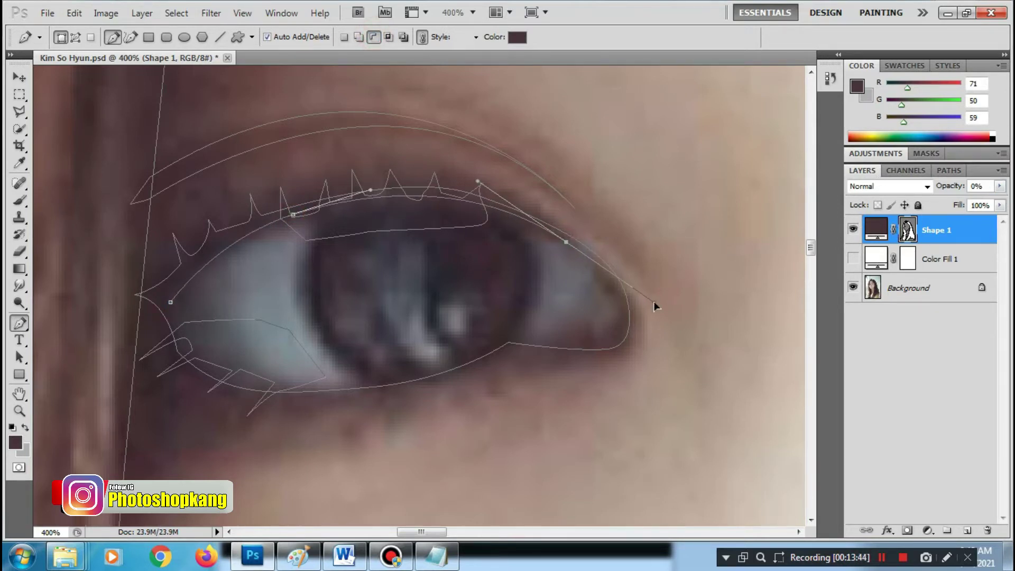
{"action": "mouse_move", "coordinate": [611, 339]}
{"action": "left_mouse_down"}
{"action": "mouse_move", "coordinate": [570, 373]}
{"action": "mouse_move", "coordinate": [601, 368]}
{"action": "left_mouse_up"}
{"action": "left_click", "coordinate": [507, 333]}
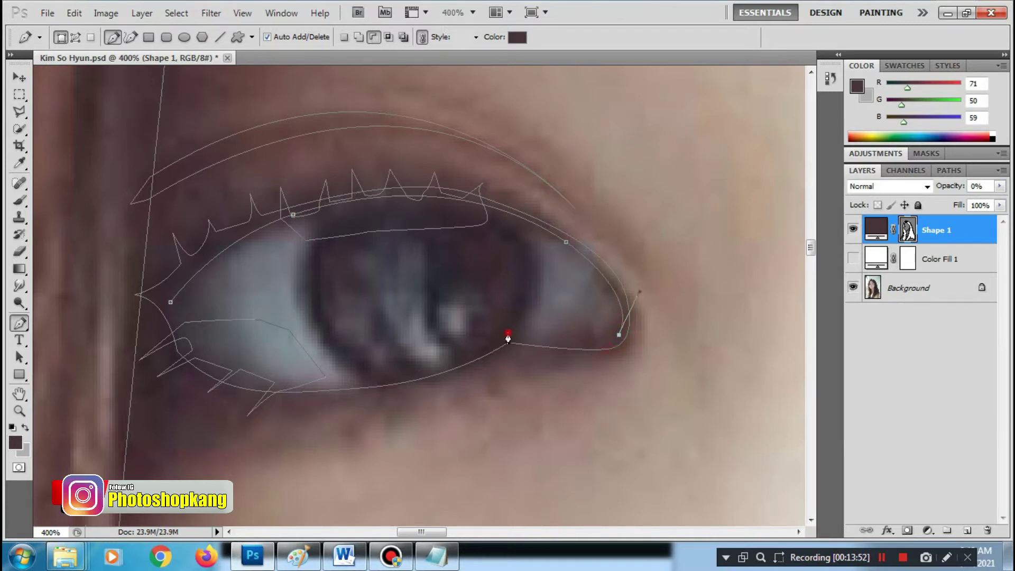
{"action": "left_click", "coordinate": [430, 380]}
{"action": "left_click", "coordinate": [353, 382]}
{"action": "left_click", "coordinate": [275, 384]}
{"action": "left_click_drag", "start_coordinate": [181, 336], "coordinate": [136, 271]}
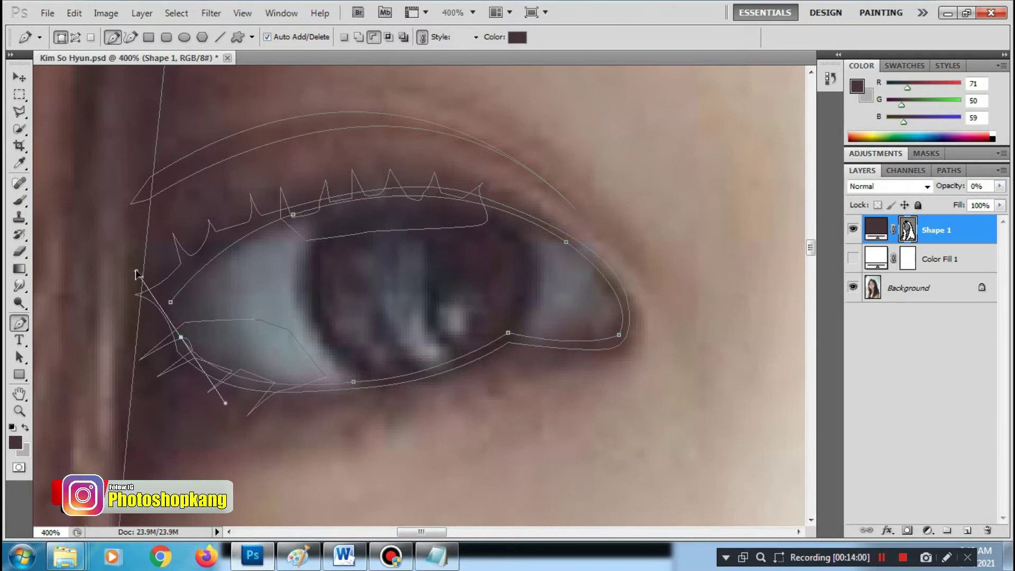
{"action": "left_click_drag", "start_coordinate": [171, 302], "coordinate": [171, 295]}
{"action": "key", "text": "Return"}
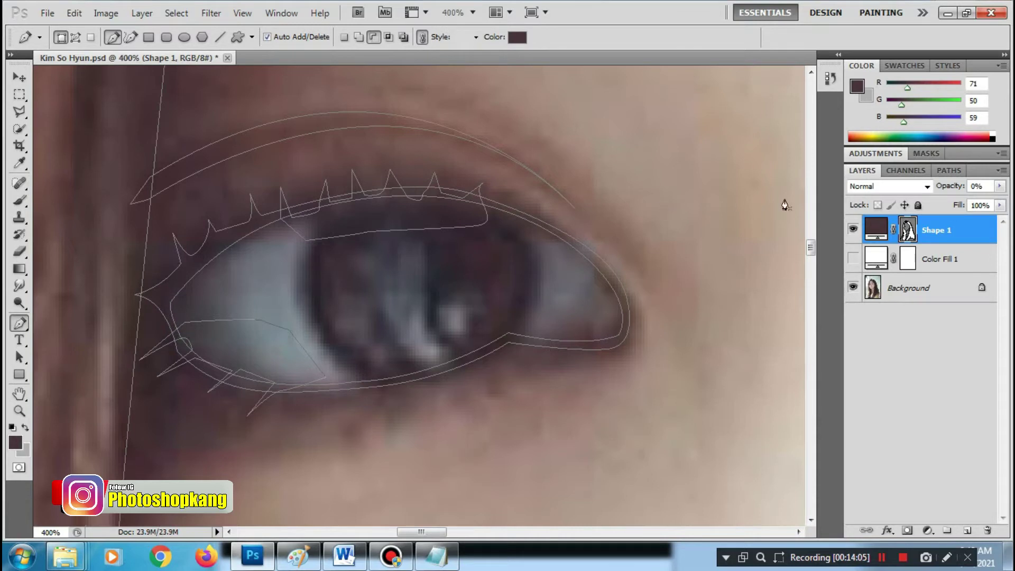
Set Shape 1 to 100% opacity, zoom out to the face, and hide Color Fill 1
{"action": "left_click", "coordinate": [853, 258]}
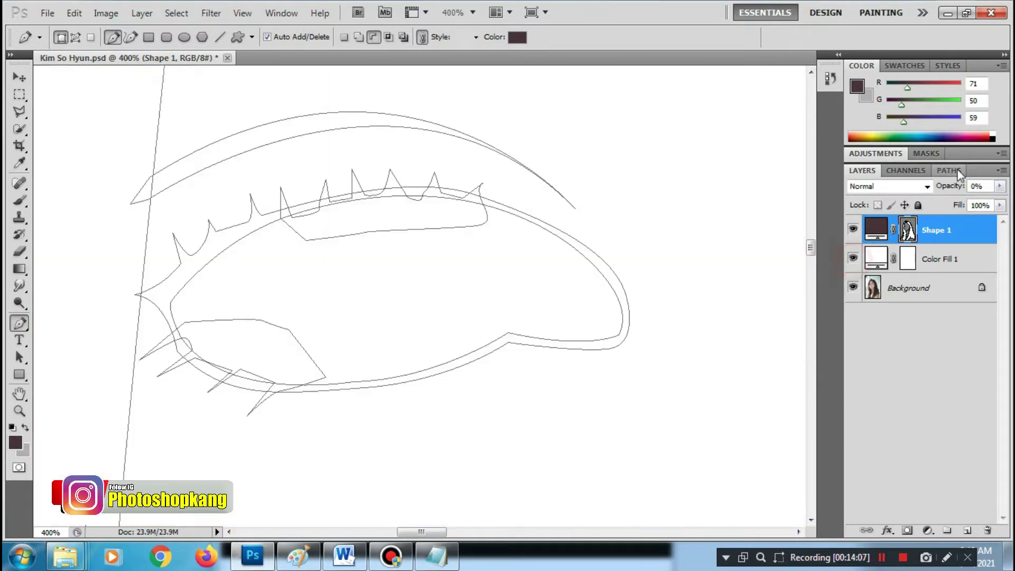
{"action": "left_click", "coordinate": [999, 186]}
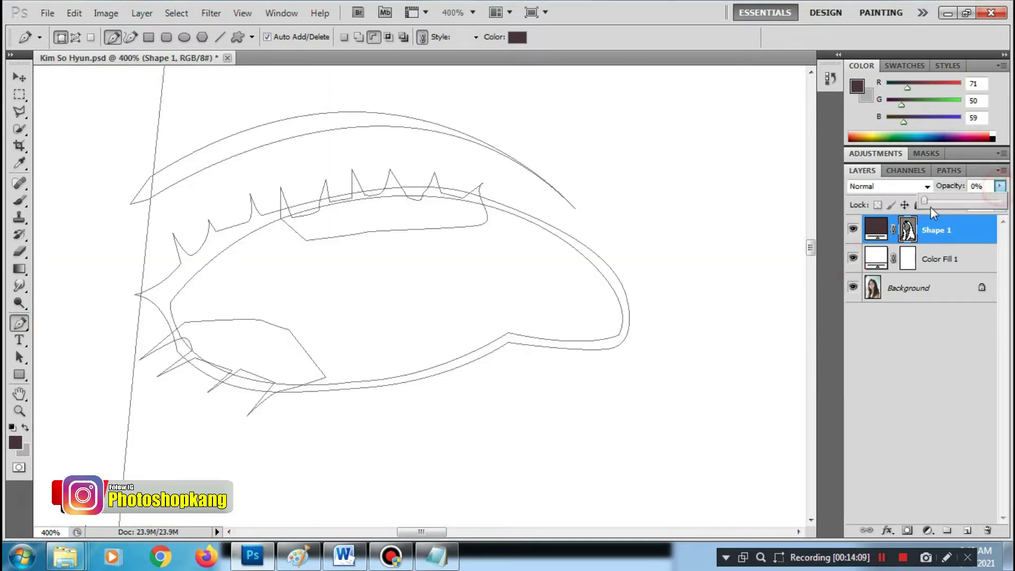
{"action": "left_click_drag", "start_coordinate": [924, 201], "coordinate": [1001, 201]}
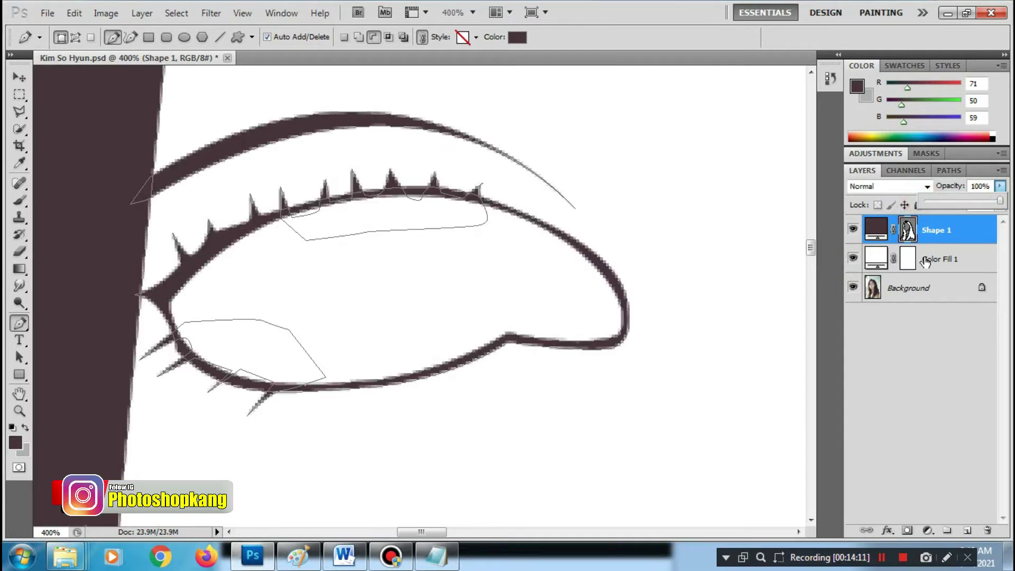
{"action": "left_click", "coordinate": [907, 258]}
{"action": "key", "text": "ctrl+minus"}
{"action": "key", "text": "ctrl+minus"}
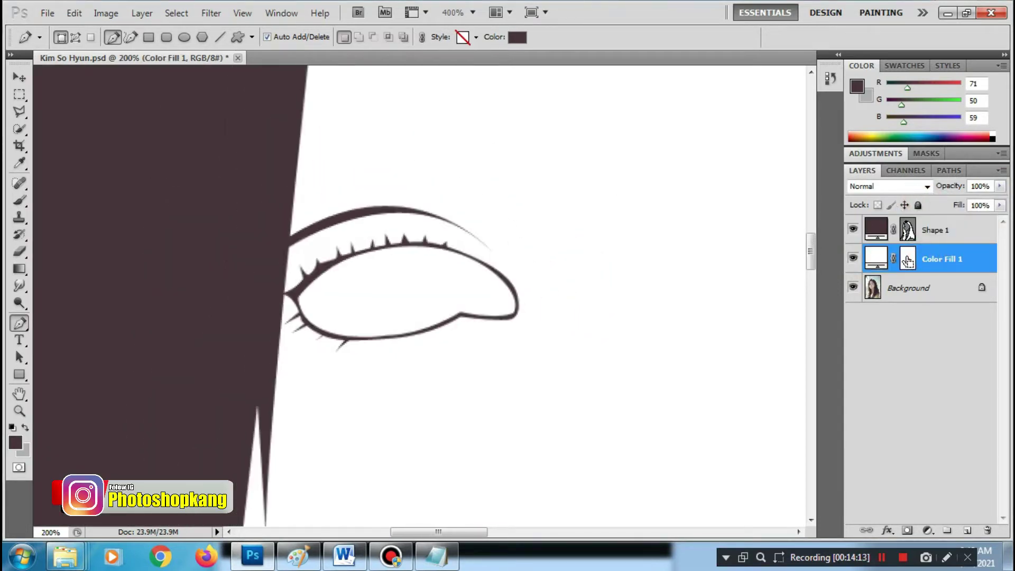
{"action": "key", "text": "ctrl+minus"}
{"action": "key", "text": "ctrl+minus"}
{"action": "key", "text": "ctrl+minus"}
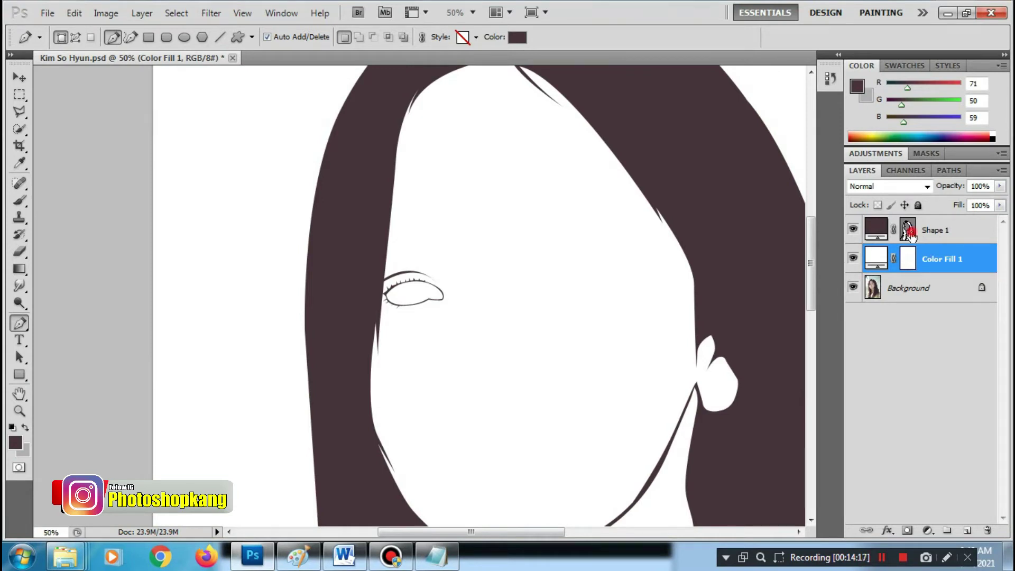
{"action": "left_click", "coordinate": [906, 230]}
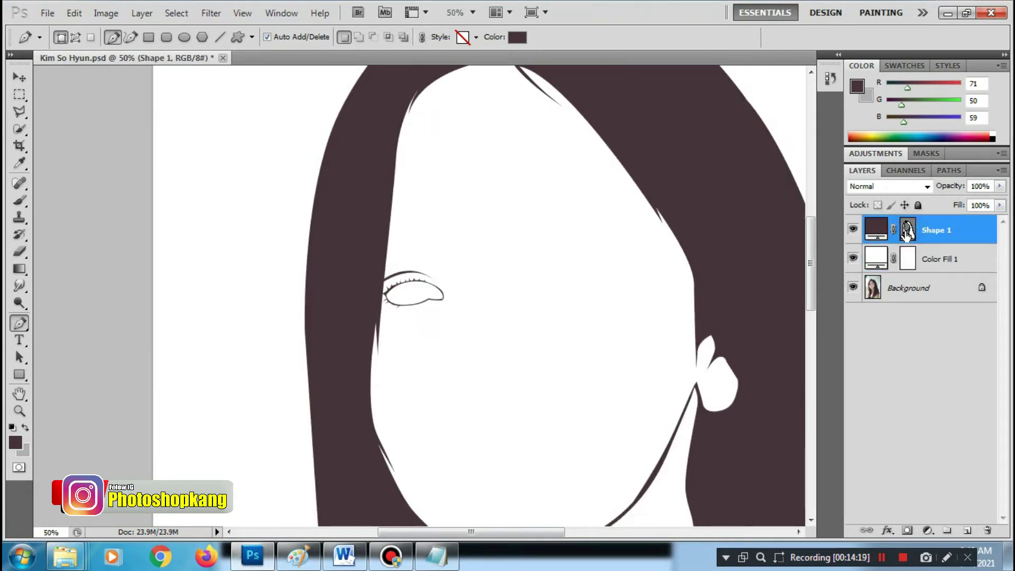
{"action": "left_click", "coordinate": [852, 258]}
Drop the shape layer to 0% opacity and set the Pen to Add to shape area
{"action": "left_click", "coordinate": [999, 186]}
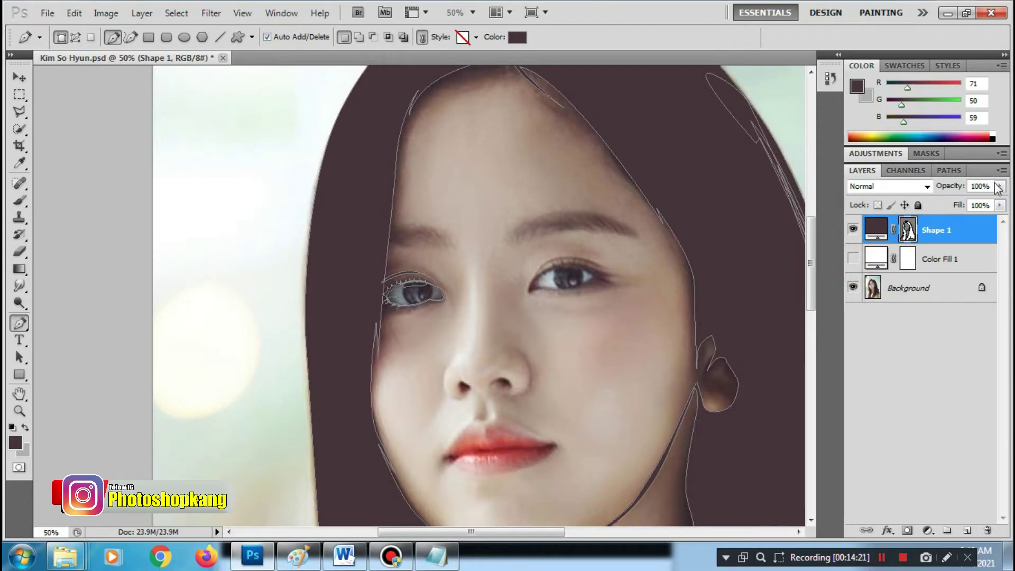
{"action": "left_click_drag", "start_coordinate": [998, 201], "coordinate": [883, 214]}
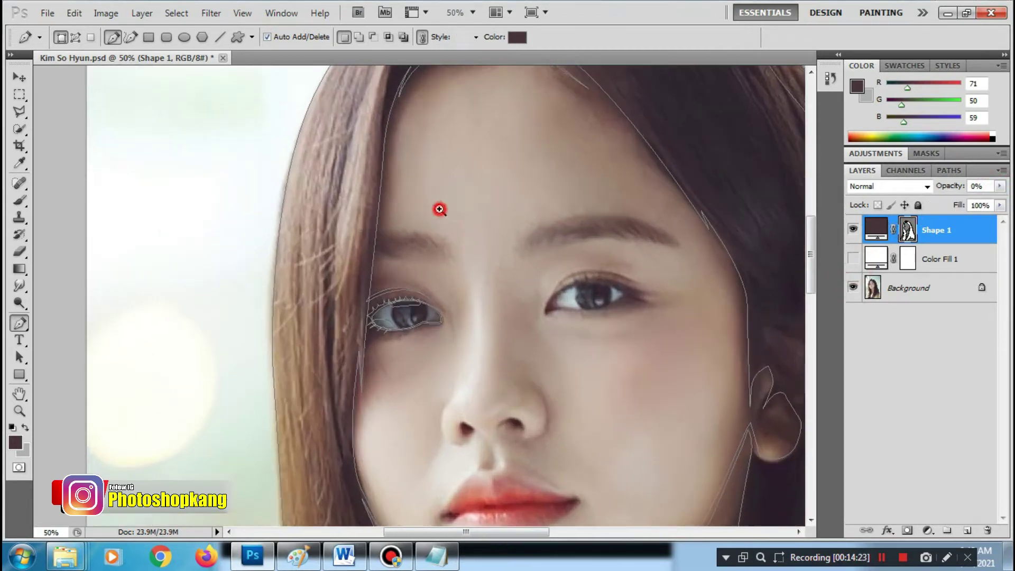
{"action": "scroll", "coordinate": [439, 208], "scroll_direction": "up", "scroll_amount": 4}
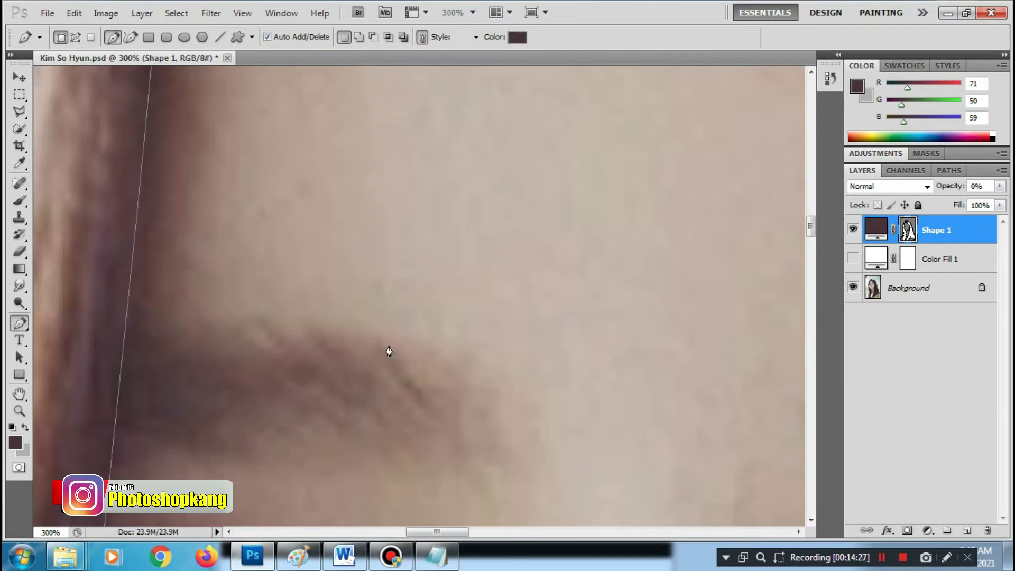
{"action": "left_click", "coordinate": [358, 37]}
{"action": "left_click_drag", "start_coordinate": [397, 305], "coordinate": [389, 256]}
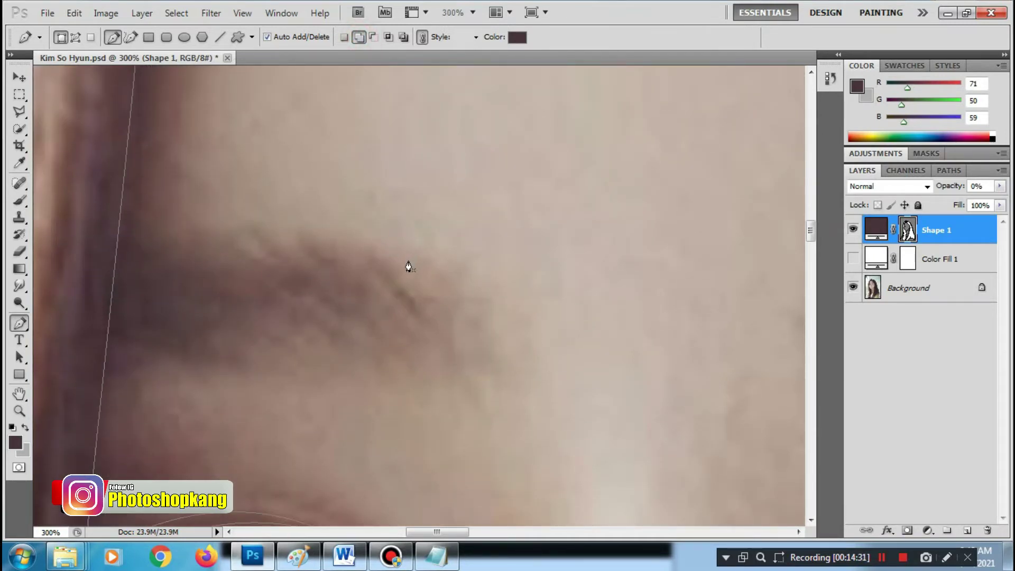
Outline the eyebrow's upper edge from its inner end, adding sharp hair-tip points
{"action": "left_click", "coordinate": [121, 258]}
{"action": "mouse_move", "coordinate": [213, 258]}
{"action": "left_mouse_down"}
{"action": "mouse_move", "coordinate": [291, 279]}
{"action": "mouse_move", "coordinate": [234, 241]}
{"action": "left_mouse_up"}
{"action": "left_click", "coordinate": [214, 258]}
{"action": "left_click", "coordinate": [269, 268]}
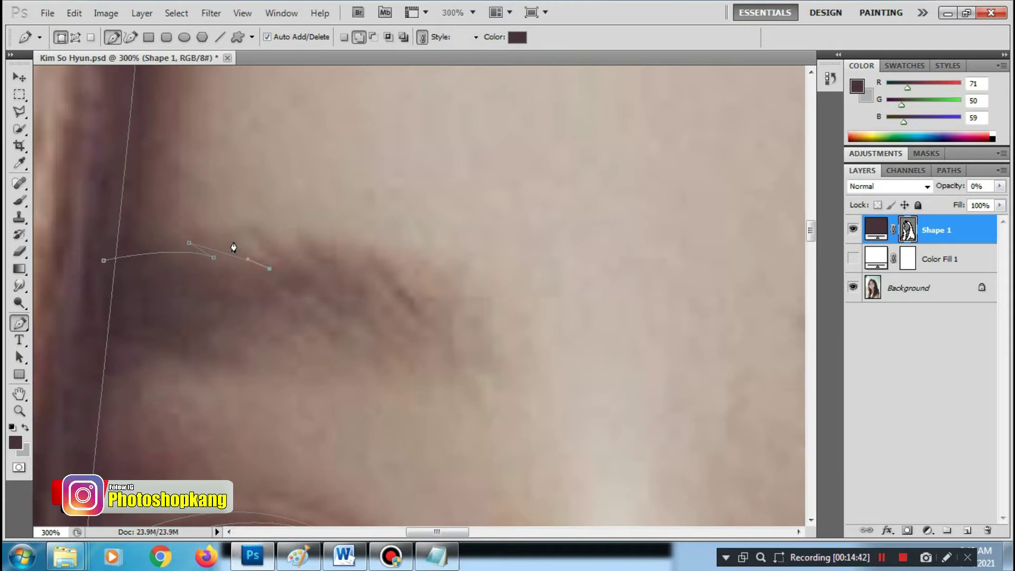
{"action": "left_click", "coordinate": [298, 272]}
{"action": "mouse_move", "coordinate": [326, 263]}
{"action": "left_mouse_down"}
{"action": "mouse_move", "coordinate": [341, 272]}
{"action": "mouse_move", "coordinate": [310, 255]}
{"action": "left_mouse_up"}
{"action": "left_click_drag", "start_coordinate": [411, 271], "coordinate": [411, 257]}
{"action": "left_click", "coordinate": [428, 286]}
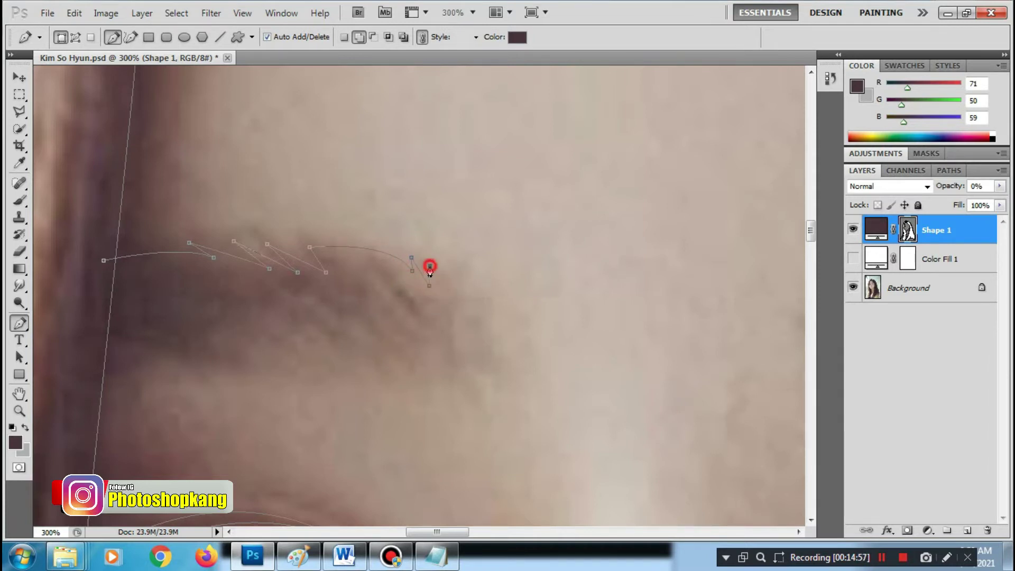
Corner the outer tip, curve the lower edge back, close the brow and add jagged strokes
{"action": "mouse_move", "coordinate": [438, 328]}
{"action": "left_mouse_down"}
{"action": "mouse_move", "coordinate": [420, 343]}
{"action": "mouse_move", "coordinate": [436, 320]}
{"action": "left_mouse_up"}
{"action": "left_click", "coordinate": [436, 321], "text": "alt"}
{"action": "left_click", "coordinate": [437, 321]}
{"action": "left_click_drag", "start_coordinate": [276, 313], "coordinate": [188, 290]}
{"action": "left_click_drag", "start_coordinate": [157, 336], "coordinate": [141, 374]}
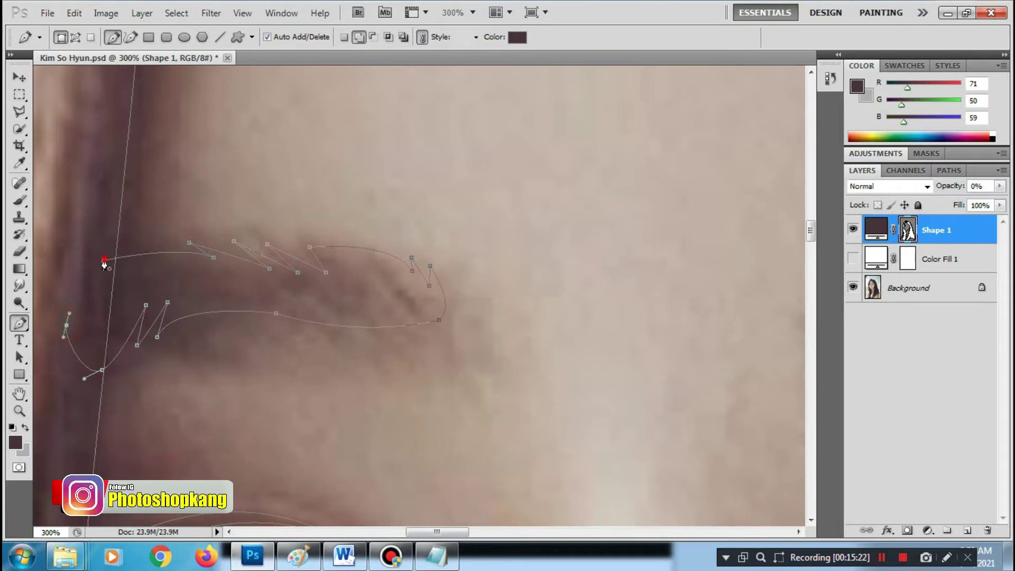
{"action": "left_click_drag", "start_coordinate": [103, 260], "coordinate": [122, 227]}
{"action": "left_click_drag", "start_coordinate": [409, 330], "coordinate": [369, 311]}
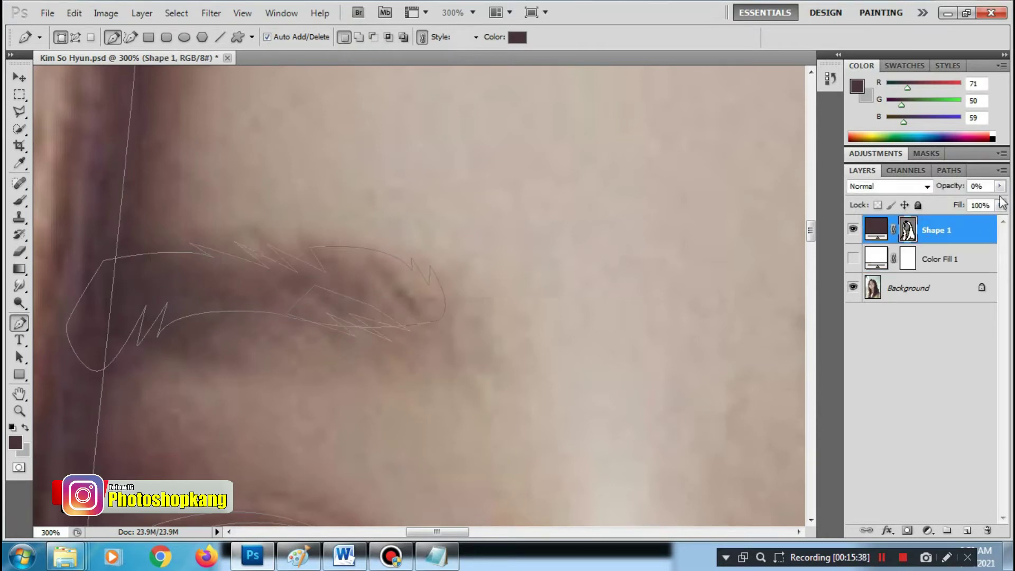
Restore full opacity over the white fill and subtract jagged slivers from the brow's top edge
{"action": "left_click_drag", "start_coordinate": [999, 186], "coordinate": [1004, 198]}
{"action": "left_click", "coordinate": [852, 259]}
{"action": "left_click", "coordinate": [373, 37]}
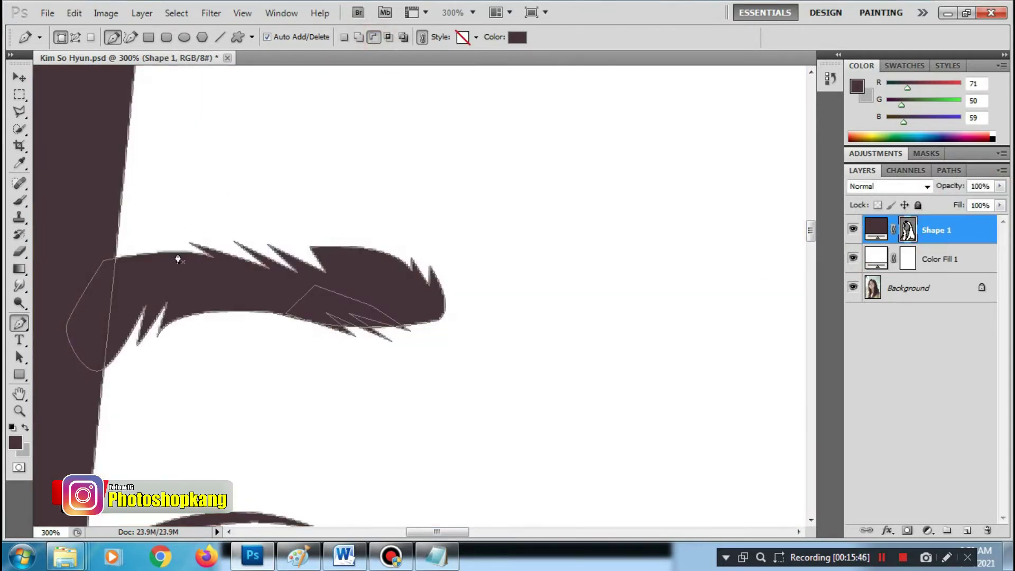
{"action": "left_click_drag", "start_coordinate": [157, 245], "coordinate": [153, 262]}
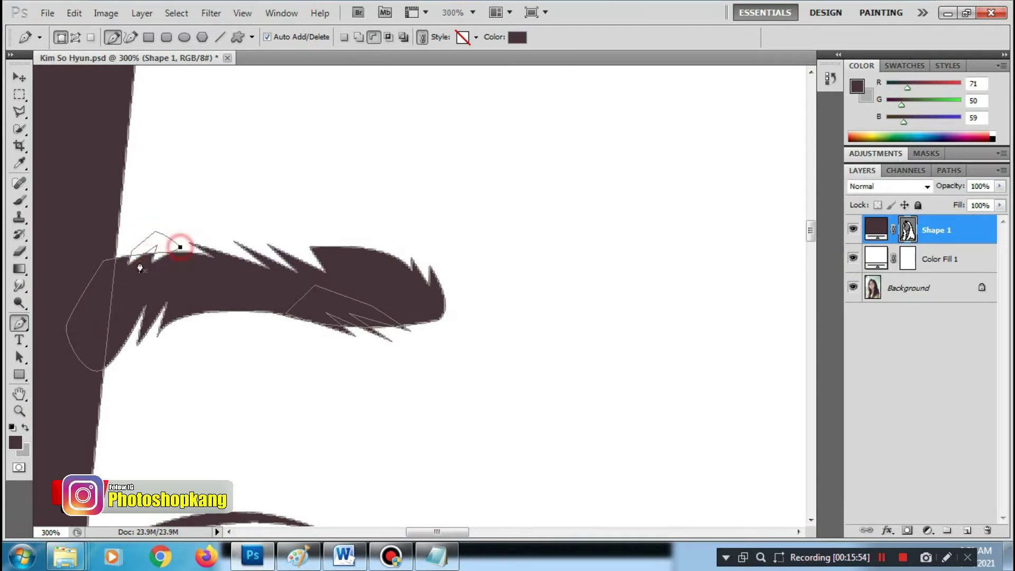
{"action": "left_click", "coordinate": [112, 271]}
{"action": "left_click", "coordinate": [308, 242]}
{"action": "left_click_drag", "start_coordinate": [368, 259], "coordinate": [369, 265]}
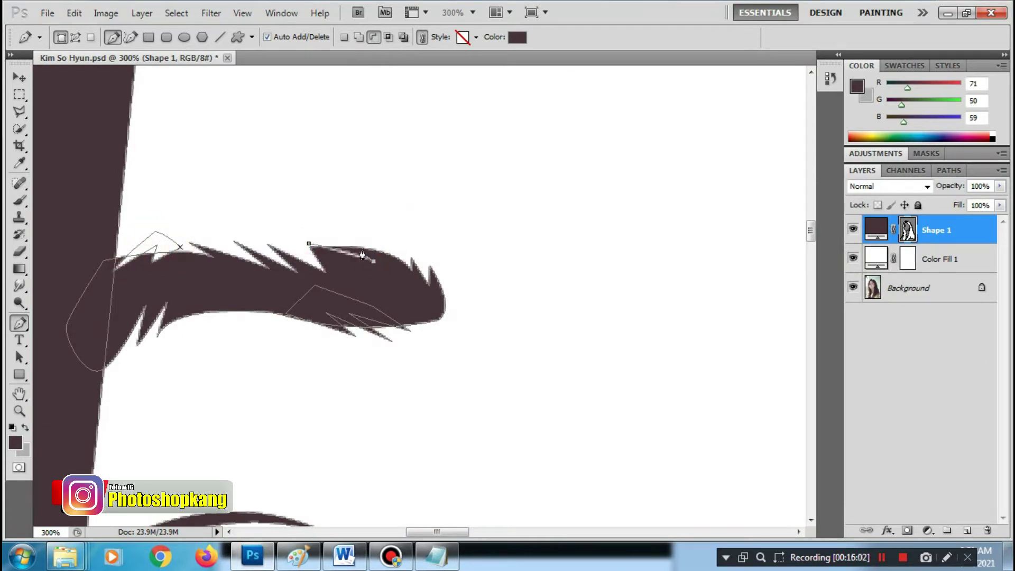
{"action": "left_click", "coordinate": [304, 241]}
Zoom out to review the eyebrow and eye, then reselect the shape layer
{"action": "left_click", "coordinate": [948, 258]}
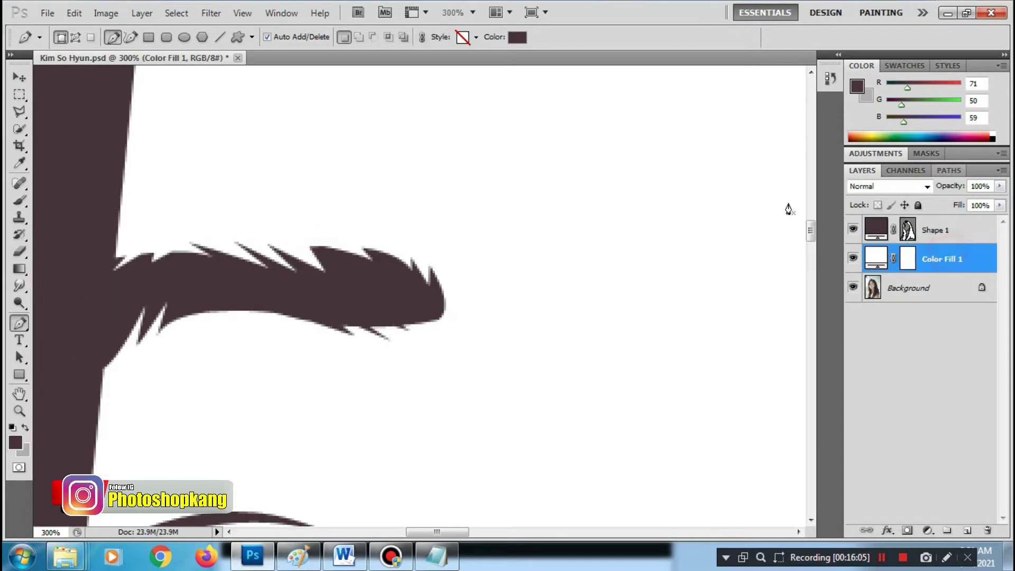
{"action": "key", "text": "ctrl+minus"}
{"action": "key", "text": "ctrl+minus"}
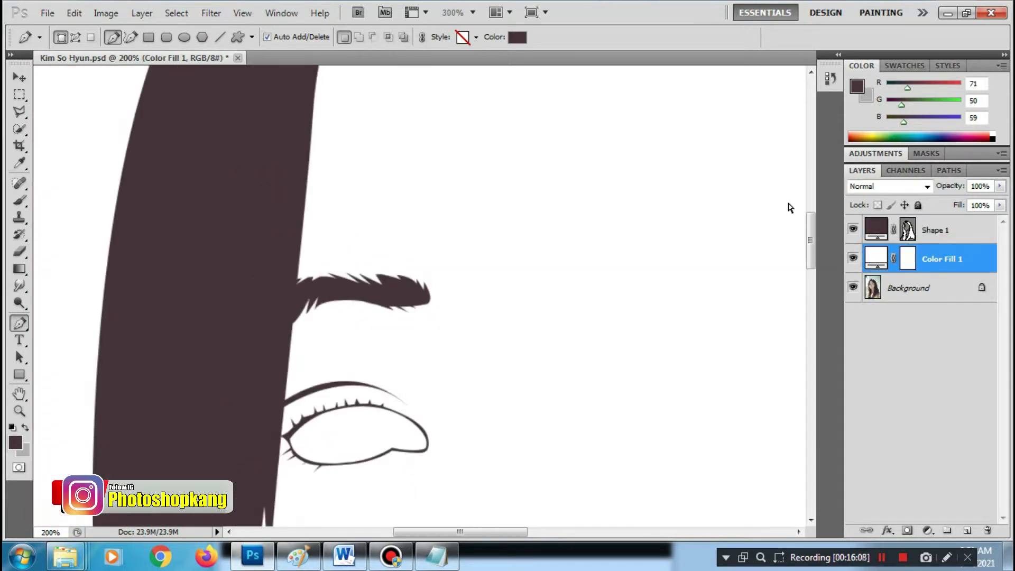
{"action": "key", "text": "ctrl+minus"}
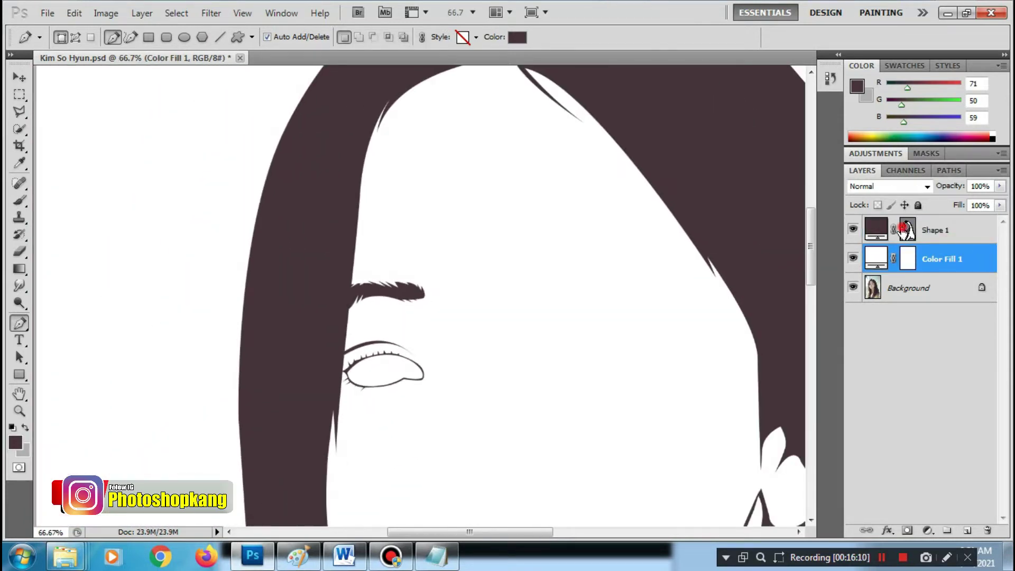
{"action": "left_click", "coordinate": [907, 230]}
{"action": "left_click", "coordinate": [908, 232]}
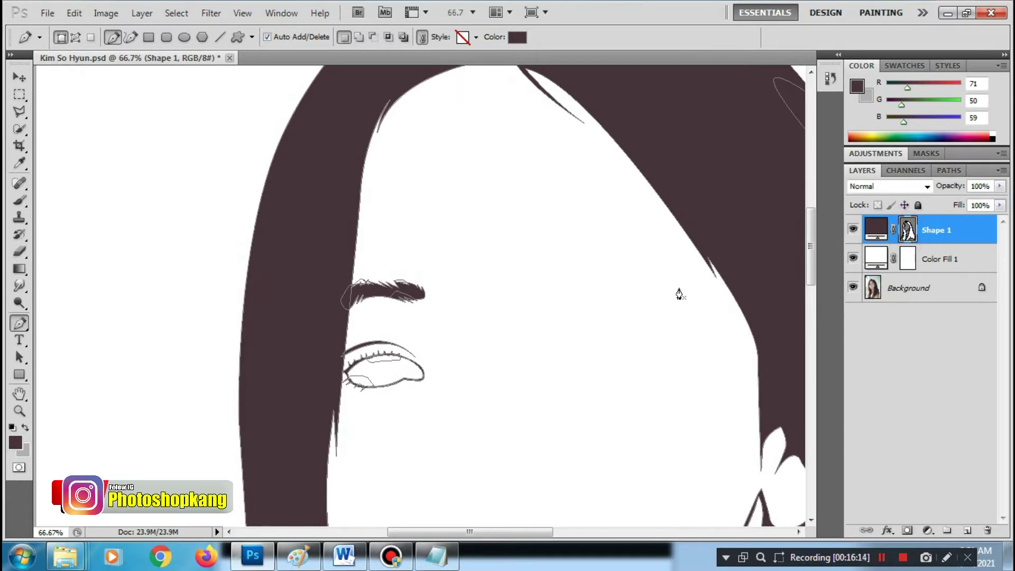
Hide the white fill, zoom in, and begin outlining the second eyebrow in Add mode
{"action": "left_click", "coordinate": [853, 259]}
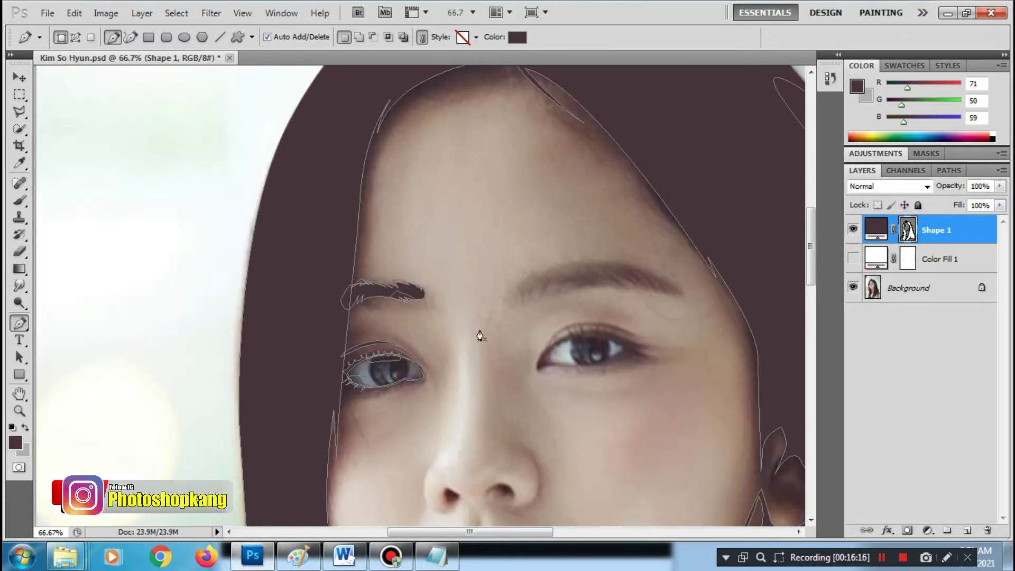
{"action": "left_click", "coordinate": [584, 294], "text": "ctrl"}
{"action": "left_click", "coordinate": [585, 313], "text": "ctrl"}
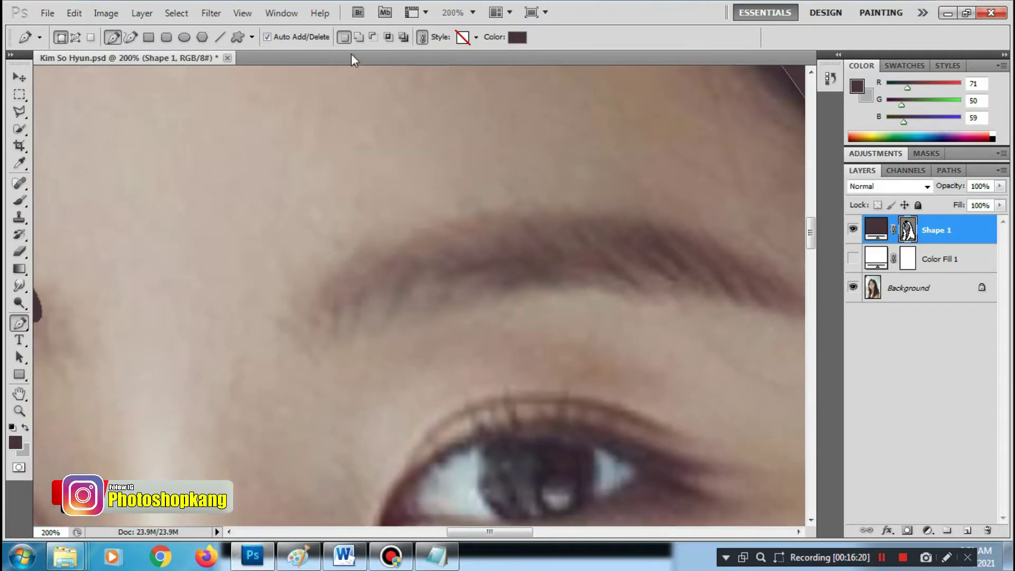
{"action": "left_click", "coordinate": [354, 37]}
{"action": "left_click", "coordinate": [327, 258]}
{"action": "left_click_drag", "start_coordinate": [315, 324], "coordinate": [332, 338]}
{"action": "left_click", "coordinate": [315, 325], "text": "alt"}
{"action": "left_click", "coordinate": [344, 301]}
{"action": "left_click", "coordinate": [356, 321]}
{"action": "mouse_move", "coordinate": [674, 301]}
{"action": "left_mouse_down"}
{"action": "mouse_move", "coordinate": [515, 282]}
{"action": "mouse_move", "coordinate": [653, 323]}
{"action": "left_mouse_up"}
{"action": "left_click", "coordinate": [456, 238]}
{"action": "left_click", "coordinate": [532, 273]}
Add zigzag hair tips toward the tail, trace the top edge and close the second eyebrow
{"action": "left_click", "coordinate": [508, 242]}
{"action": "left_click", "coordinate": [543, 255]}
{"action": "left_click", "coordinate": [559, 279]}
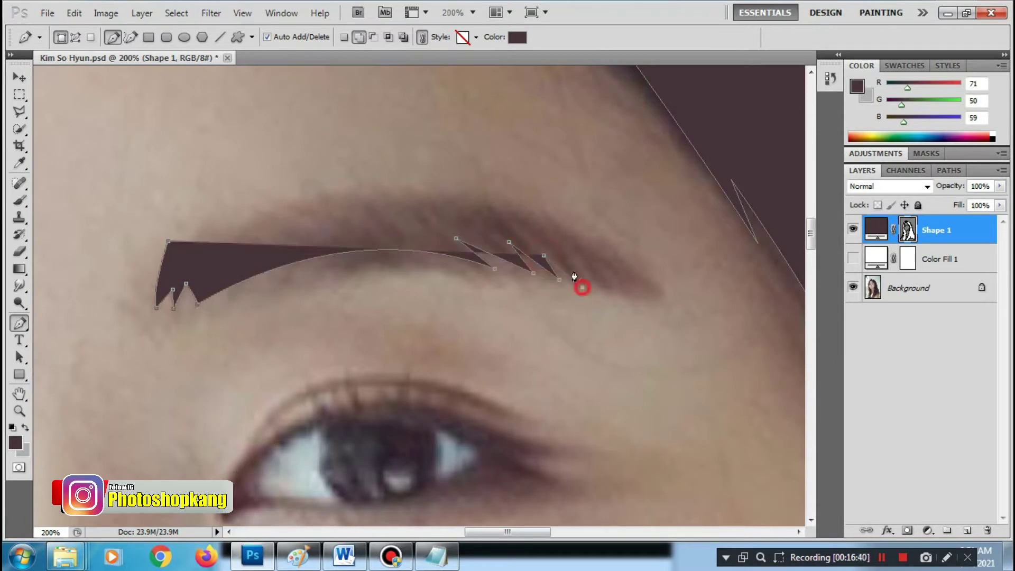
{"action": "left_click", "coordinate": [598, 274]}
{"action": "left_click", "coordinate": [661, 305]}
{"action": "left_click_drag", "start_coordinate": [578, 229], "coordinate": [599, 245]}
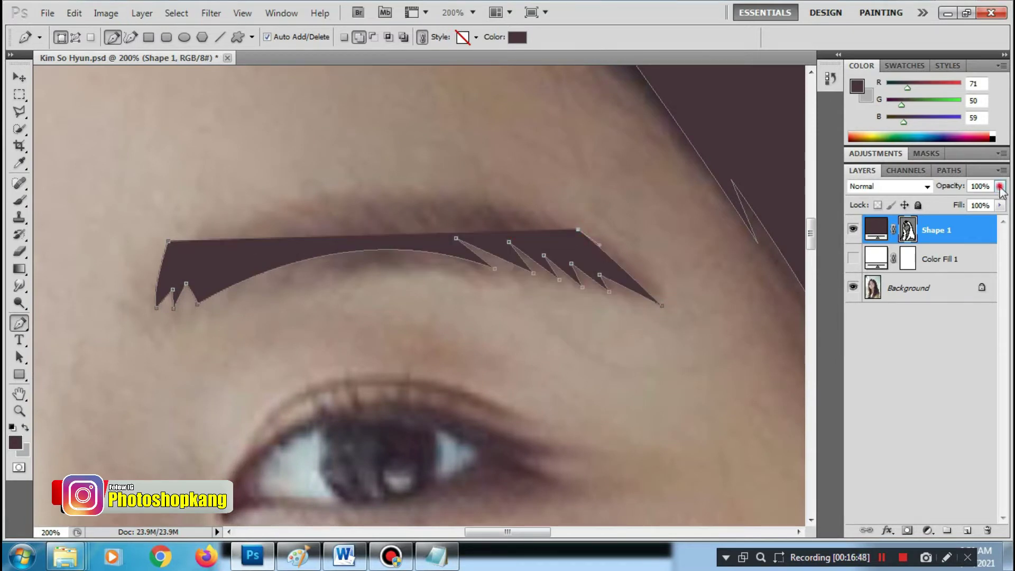
{"action": "key", "text": "0"}
{"action": "key", "text": "0"}
{"action": "left_click", "coordinate": [501, 201]}
{"action": "left_click_drag", "start_coordinate": [342, 191], "coordinate": [259, 203]}
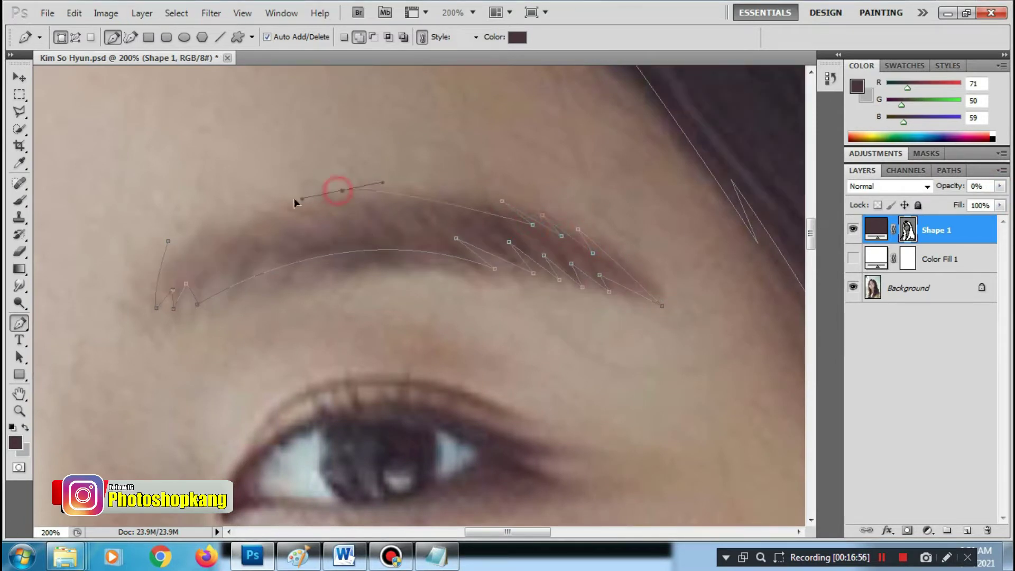
{"action": "left_click", "coordinate": [183, 248]}
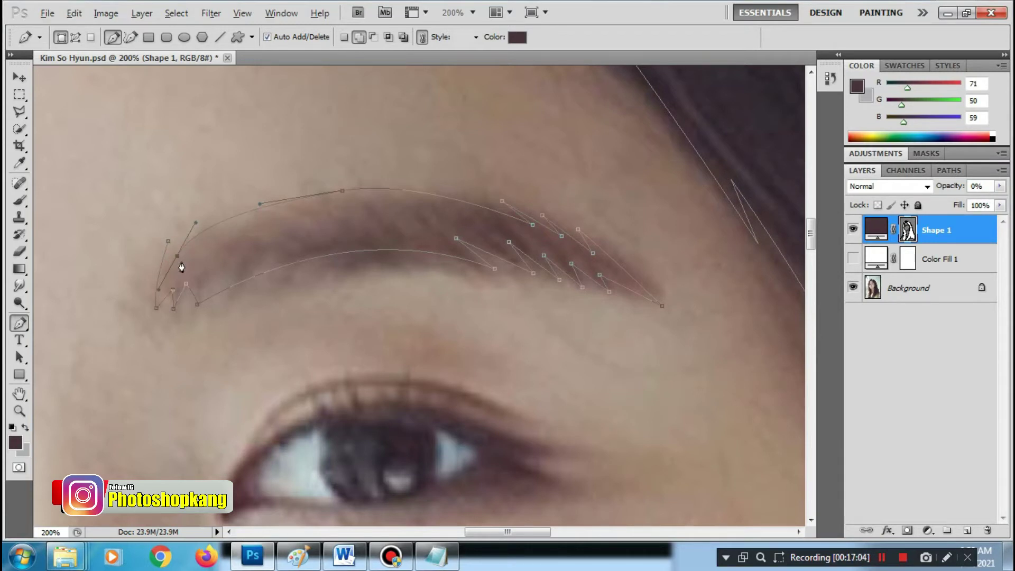
{"action": "left_click", "coordinate": [168, 242]}
Subtract a thin sliver along the second eyebrow's top edge
{"action": "left_click", "coordinate": [373, 38]}
{"action": "left_click", "coordinate": [325, 173]}
{"action": "mouse_move", "coordinate": [380, 172]}
{"action": "left_mouse_down"}
{"action": "mouse_move", "coordinate": [486, 184]}
{"action": "mouse_move", "coordinate": [516, 172]}
{"action": "left_mouse_up"}
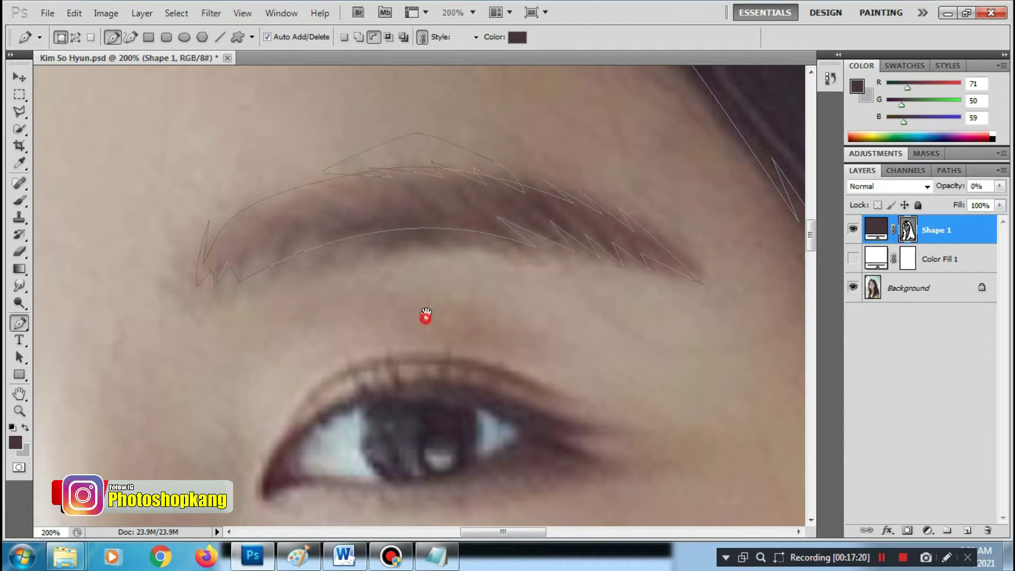
{"action": "left_click_drag", "start_coordinate": [426, 312], "coordinate": [425, 250]}
{"action": "left_click", "coordinate": [272, 200]}
Redraw the curved eyebrow outline in Add mode, preview it at higher opacity, and start the upper eyelid
{"action": "left_click", "coordinate": [359, 37]}
{"action": "left_click_drag", "start_coordinate": [268, 210], "coordinate": [293, 172]}
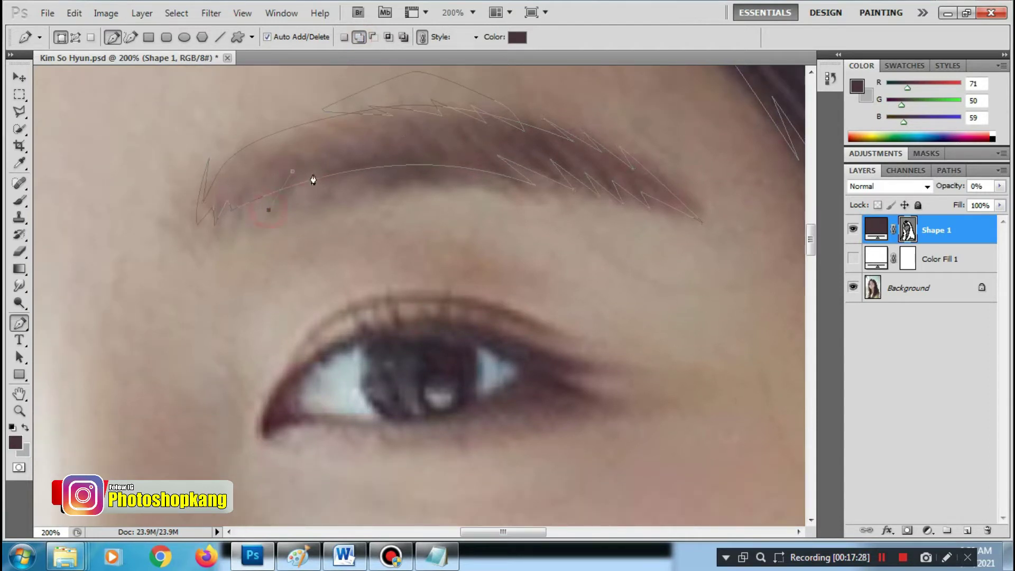
{"action": "left_click_drag", "start_coordinate": [376, 161], "coordinate": [419, 141]}
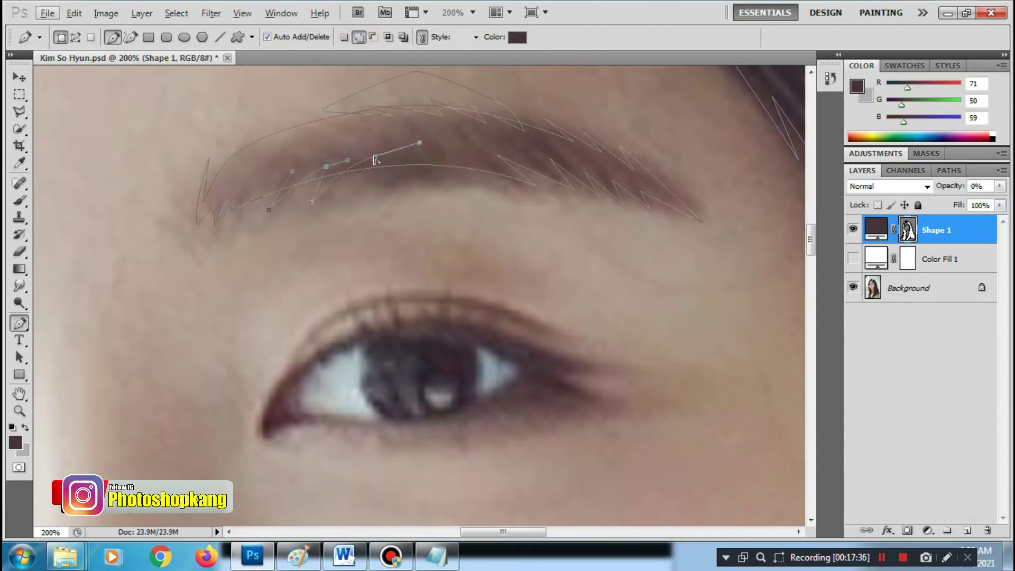
{"action": "left_click", "coordinate": [458, 151]}
{"action": "left_click", "coordinate": [294, 169]}
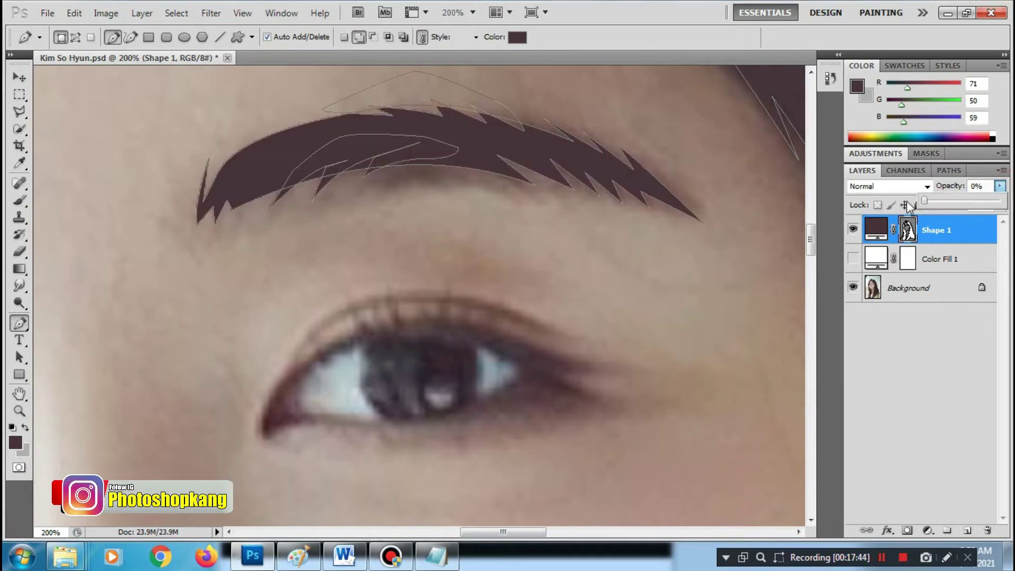
{"action": "left_click_drag", "start_coordinate": [305, 354], "coordinate": [305, 269]}
{"action": "left_click_drag", "start_coordinate": [543, 248], "coordinate": [748, 328]}
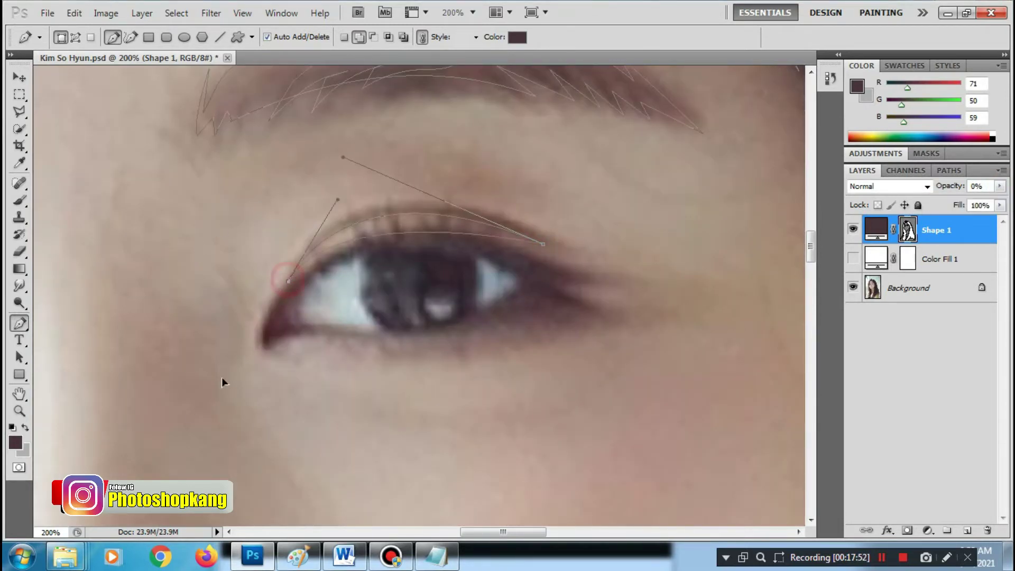
Outline the upper lid from the inner corner with the first eyelash spikes
{"action": "left_click", "coordinate": [261, 346]}
{"action": "left_click_drag", "start_coordinate": [351, 241], "coordinate": [423, 224]}
{"action": "left_click", "coordinate": [347, 200]}
{"action": "left_click", "coordinate": [378, 231]}
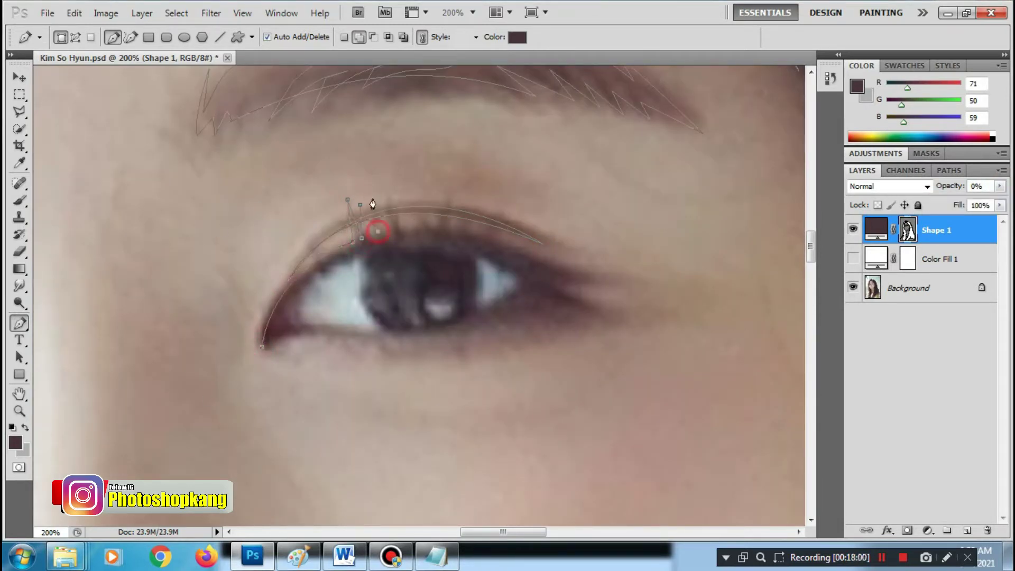
{"action": "left_click", "coordinate": [393, 186]}
{"action": "left_click", "coordinate": [406, 229]}
{"action": "left_click", "coordinate": [442, 194]}
Continue the lash zigzag to a winged outer corner and close along the lower lid
{"action": "left_click", "coordinate": [444, 226]}
{"action": "left_click", "coordinate": [453, 191]}
{"action": "left_click", "coordinate": [458, 226]}
{"action": "left_click", "coordinate": [478, 236]}
{"action": "left_click", "coordinate": [500, 219]}
{"action": "left_click", "coordinate": [490, 239]}
{"action": "left_click", "coordinate": [523, 252]}
{"action": "left_click_drag", "start_coordinate": [591, 278], "coordinate": [630, 286]}
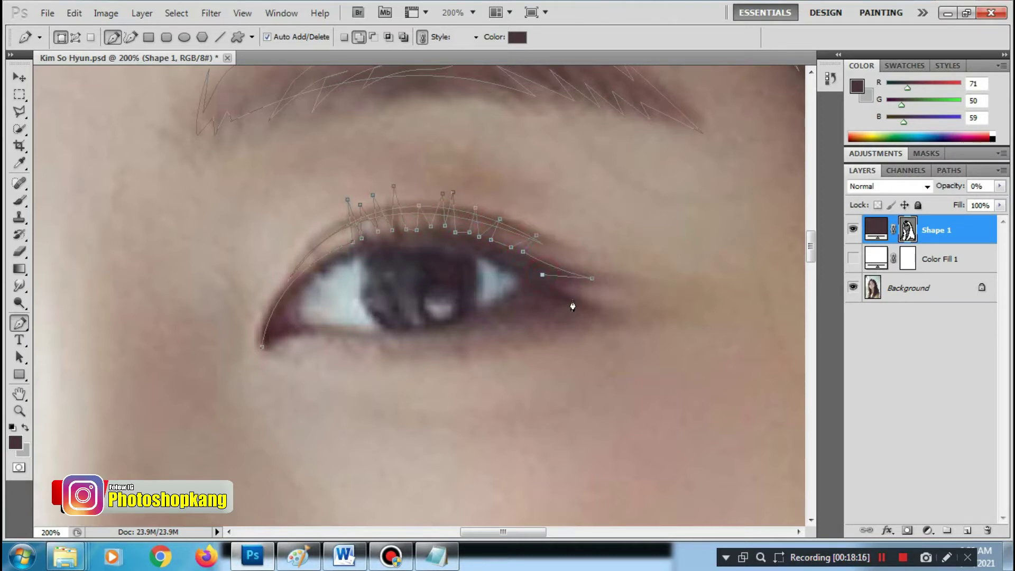
{"action": "left_click", "coordinate": [261, 347]}
Cut the almond-shaped eye opening out of the lash shape in Subtract mode
{"action": "left_click", "coordinate": [373, 37]}
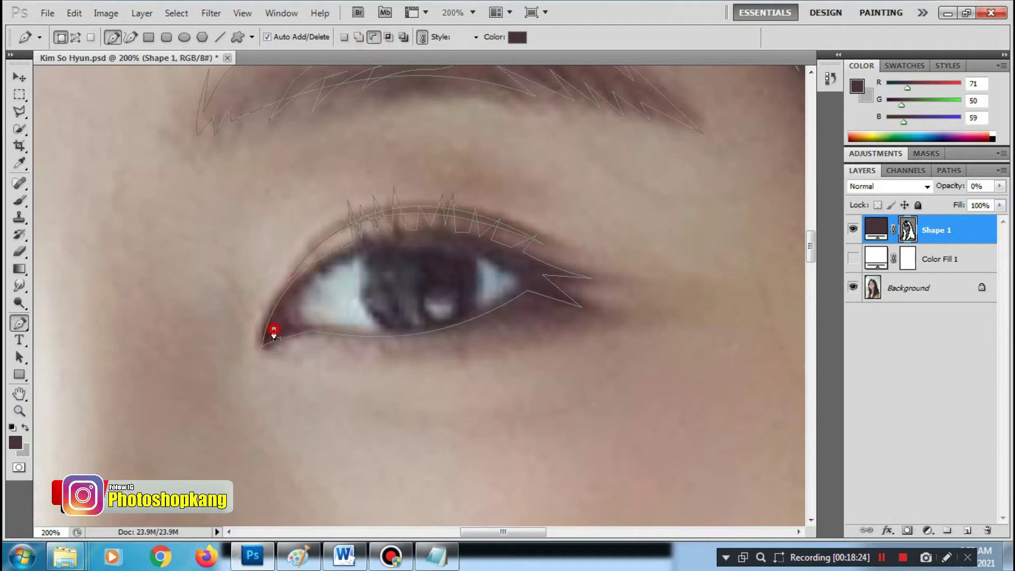
{"action": "left_click", "coordinate": [274, 329]}
{"action": "left_click_drag", "start_coordinate": [379, 244], "coordinate": [460, 222]}
{"action": "left_click_drag", "start_coordinate": [520, 277], "coordinate": [431, 326]}
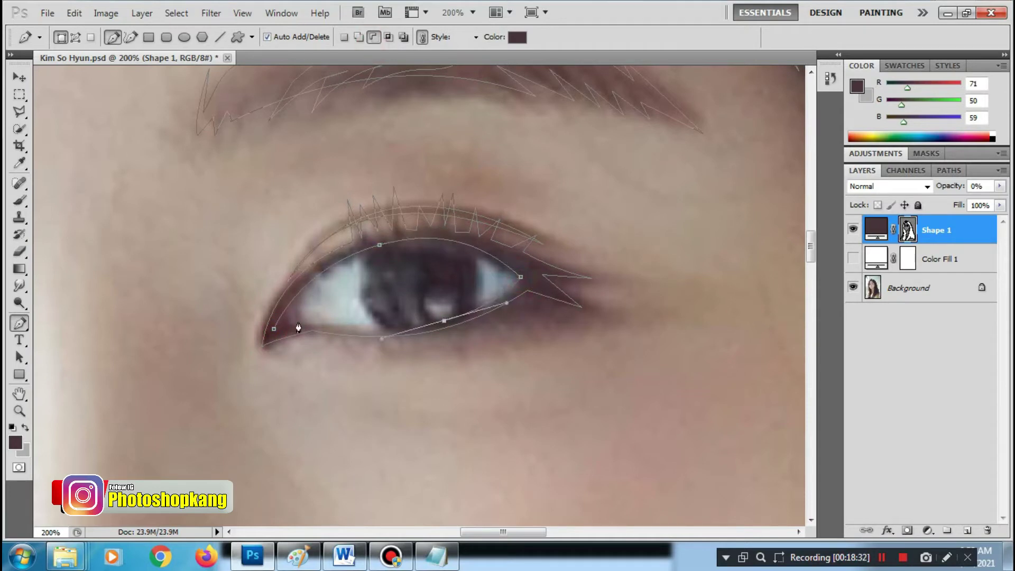
{"action": "left_click", "coordinate": [274, 329]}
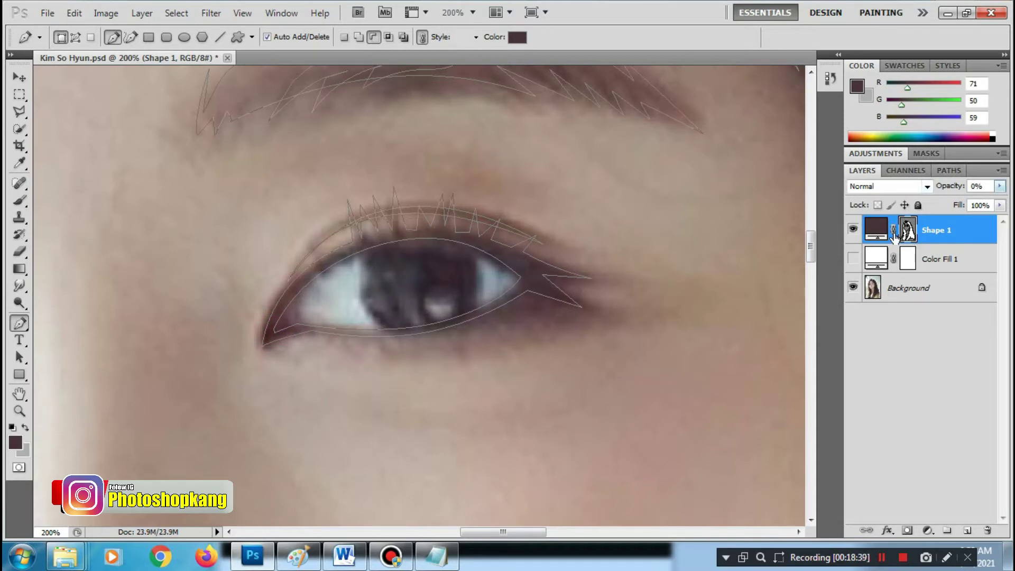
Check the eye at full opacity over the white fill, then hide the fill again
{"action": "left_click", "coordinate": [852, 259]}
{"action": "left_click_drag", "start_coordinate": [999, 186], "coordinate": [993, 193]}
{"action": "key", "text": "ctrl+minus"}
{"action": "key", "text": "ctrl+minus"}
{"action": "key", "text": "ctrl+minus"}
{"action": "left_click", "coordinate": [940, 259]}
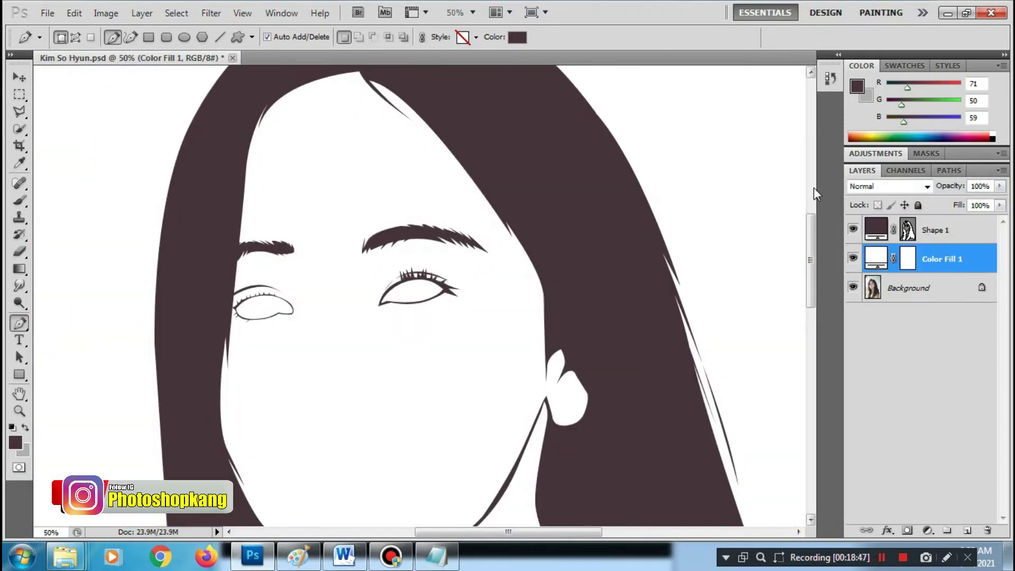
{"action": "left_click", "coordinate": [940, 230]}
{"action": "scroll", "coordinate": [312, 333], "scroll_direction": "up", "scroll_amount": 2}
{"action": "left_click", "coordinate": [853, 258]}
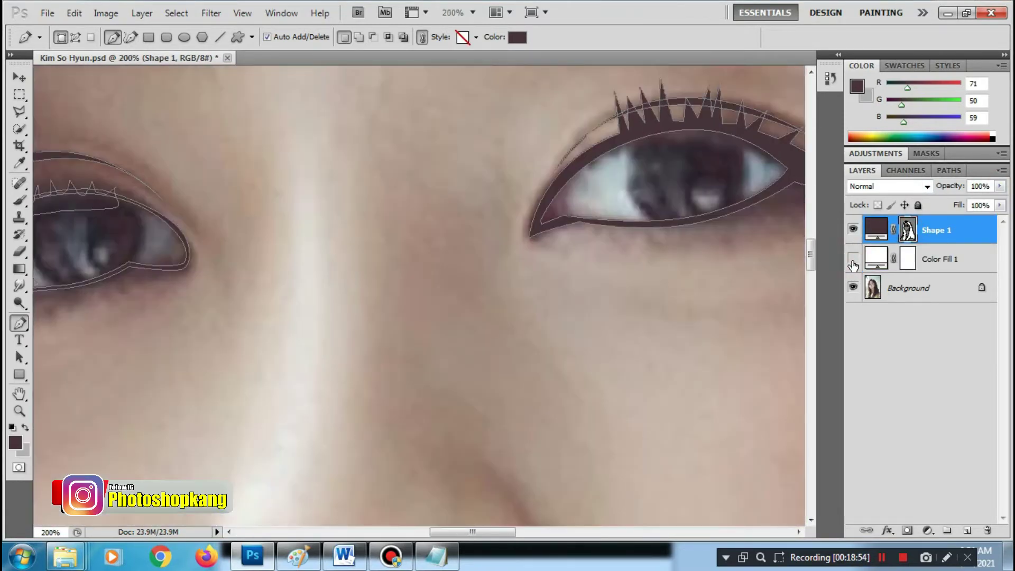
{"action": "scroll", "coordinate": [222, 209], "scroll_direction": "left", "scroll_amount": 3}
Complete the other eye's rim shape and return to Add to shape area
{"action": "left_click", "coordinate": [194, 258]}
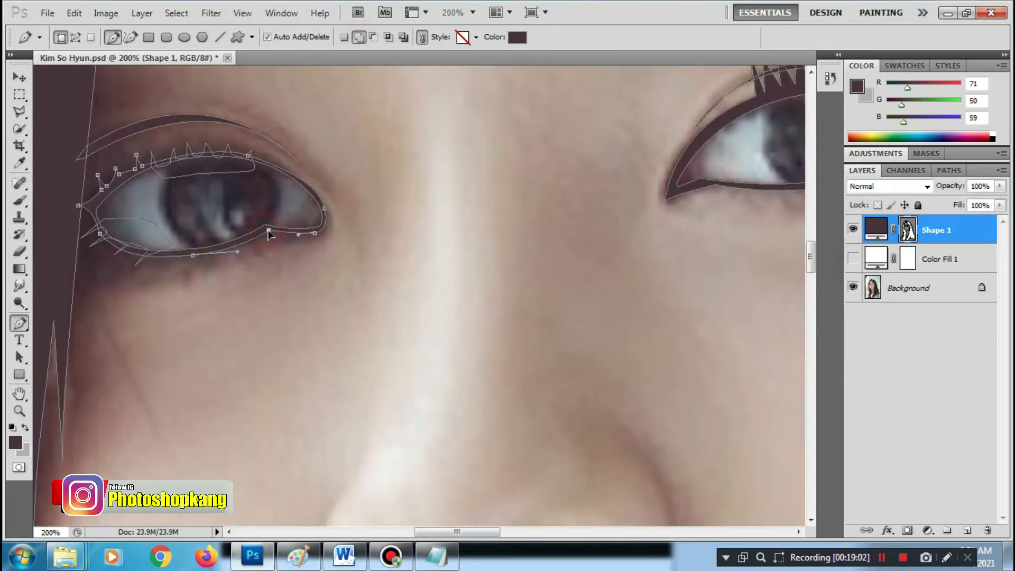
{"action": "key", "text": "Return"}
{"action": "left_click_drag", "start_coordinate": [297, 166], "coordinate": [296, 164]}
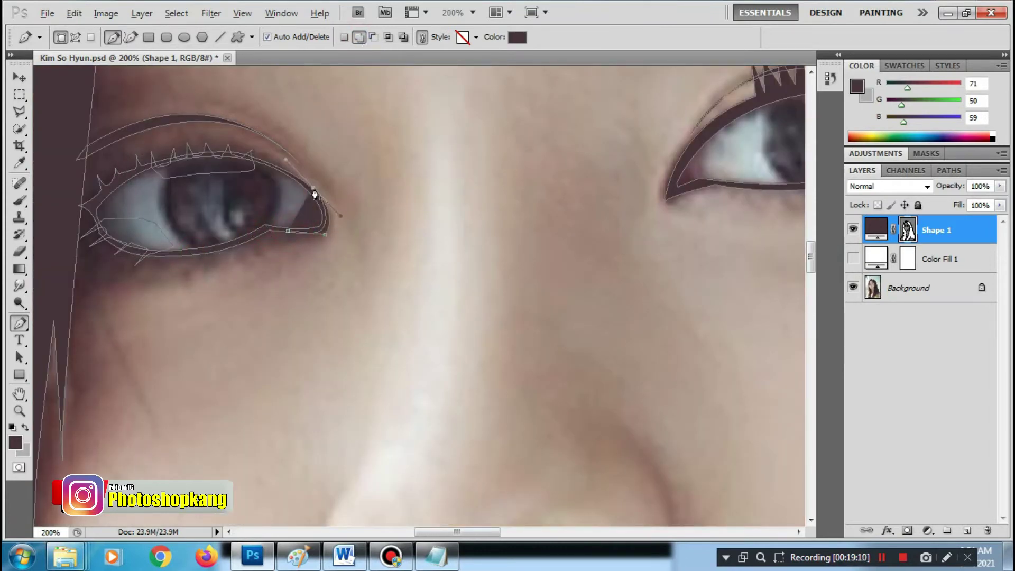
{"action": "left_click", "coordinate": [373, 37]}
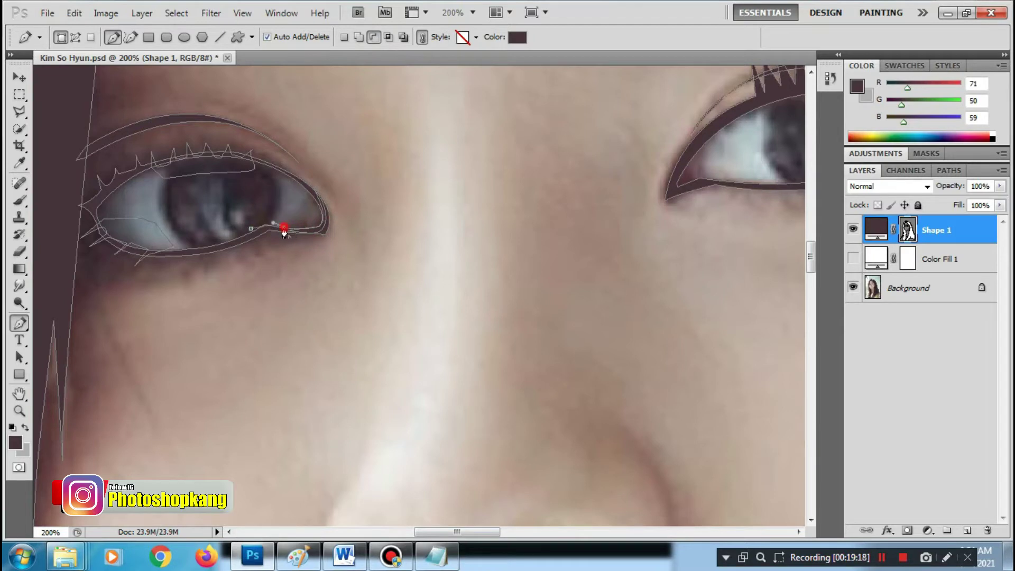
{"action": "left_click", "coordinate": [358, 36]}
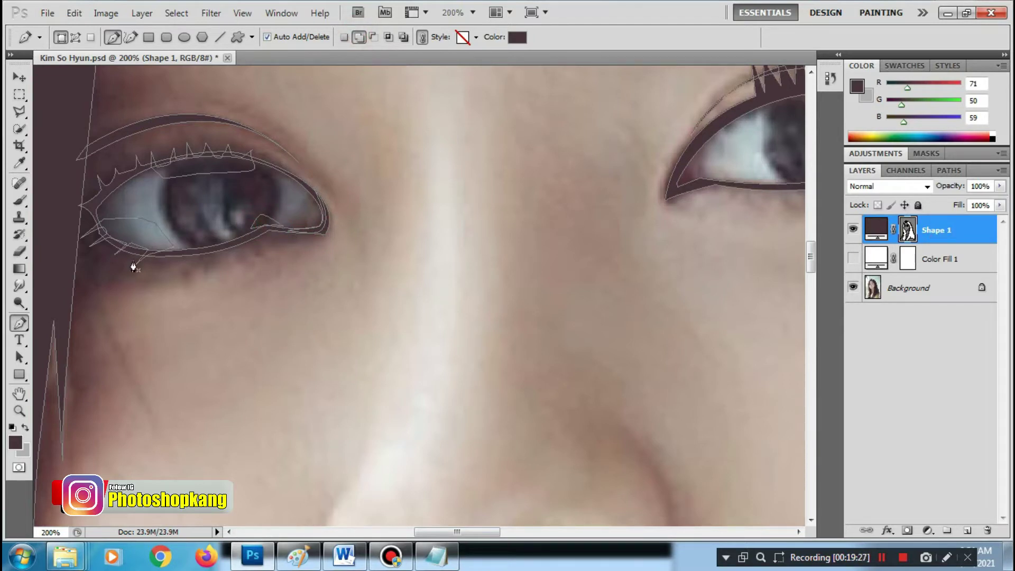
Draw thin lower eyelash strokes under both eyes, then zoom out to the whole face
{"action": "left_click", "coordinate": [100, 269]}
{"action": "left_click", "coordinate": [118, 257]}
{"action": "left_click", "coordinate": [125, 278]}
{"action": "left_click", "coordinate": [139, 262]}
{"action": "left_click", "coordinate": [177, 283]}
{"action": "left_click", "coordinate": [176, 268]}
{"action": "scroll", "coordinate": [281, 266], "scroll_direction": "right", "scroll_amount": 10}
{"action": "left_click_drag", "start_coordinate": [281, 258], "coordinate": [275, 236]}
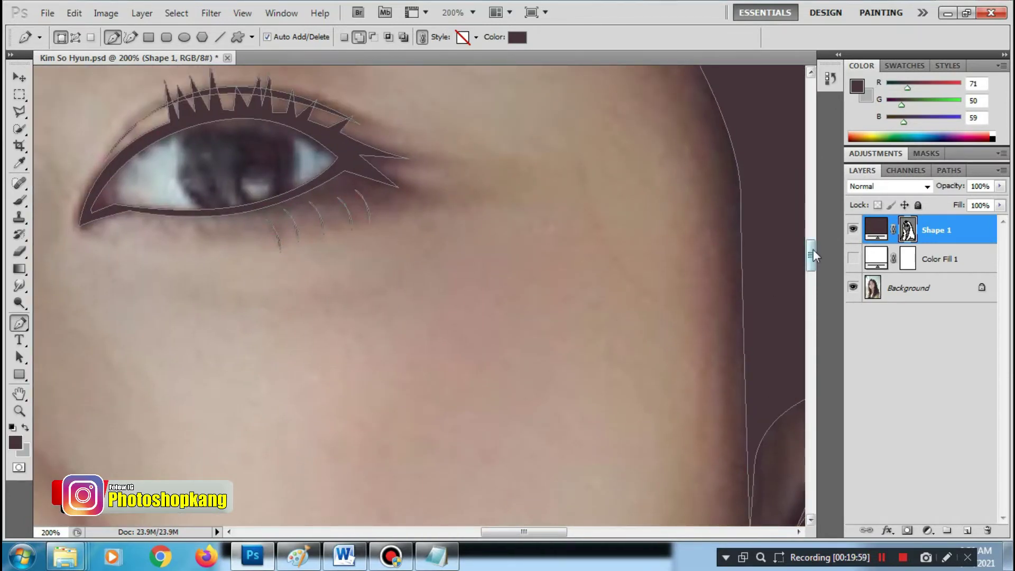
{"action": "key", "text": "ctrl+minus"}
{"action": "key", "text": "ctrl+minus"}
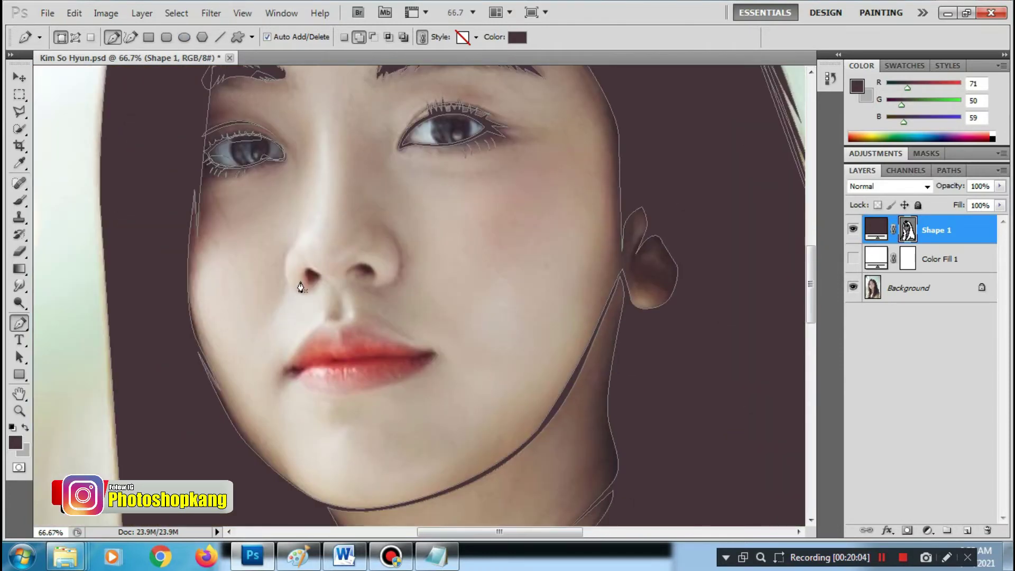
Draw the thin left nose-side curve and the filled left nostril
{"action": "scroll", "coordinate": [295, 272], "scroll_direction": "up", "scroll_amount": 2}
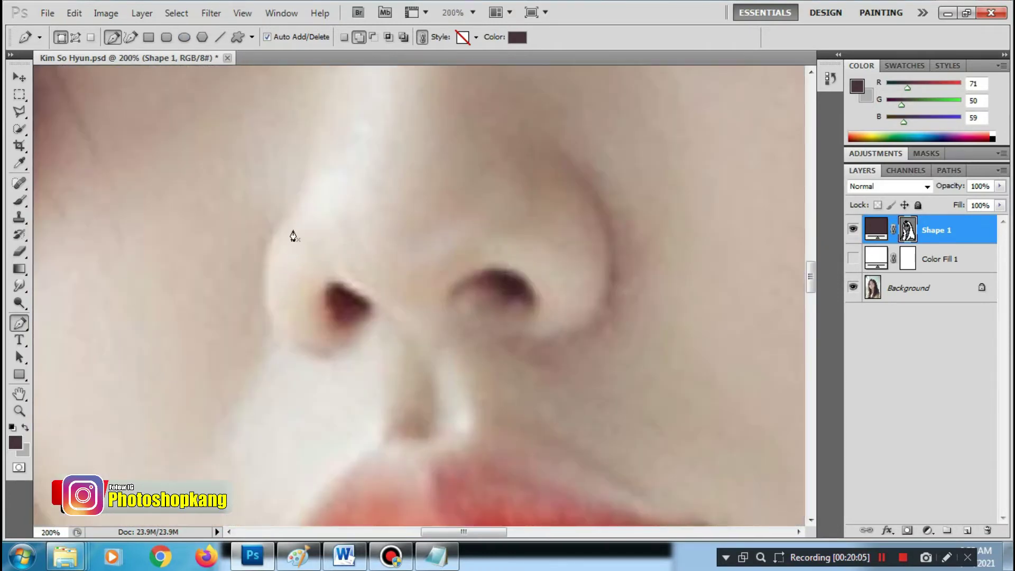
{"action": "left_click", "coordinate": [286, 213]}
{"action": "left_click_drag", "start_coordinate": [320, 357], "coordinate": [430, 397]}
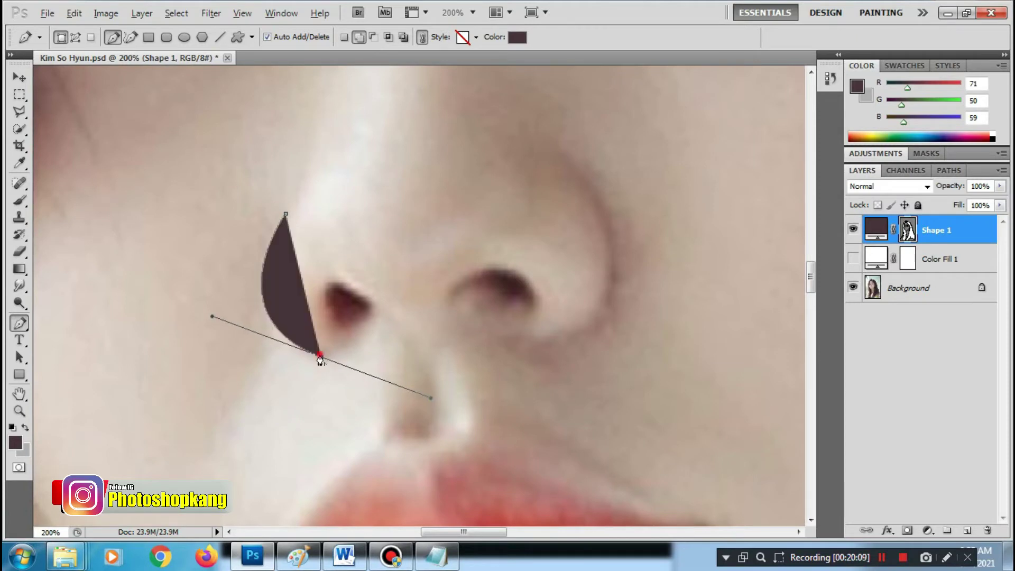
{"action": "left_click", "coordinate": [348, 325]}
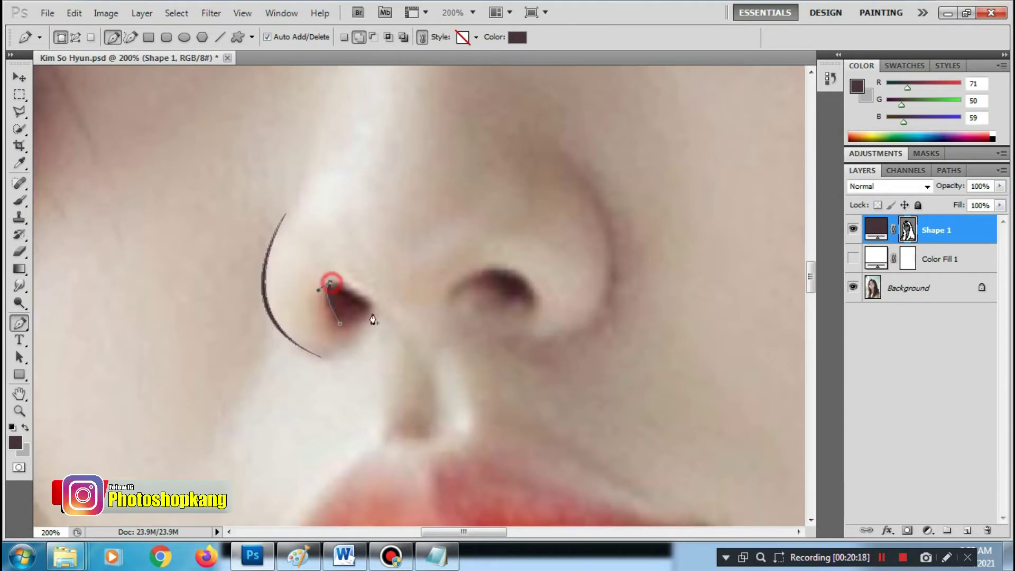
{"action": "left_click", "coordinate": [368, 305]}
Trace the right nostril and the curve along the right side of the nose
{"action": "left_click", "coordinate": [395, 271], "text": "ctrl"}
{"action": "left_click", "coordinate": [452, 292]}
{"action": "left_click_drag", "start_coordinate": [532, 301], "coordinate": [546, 362]}
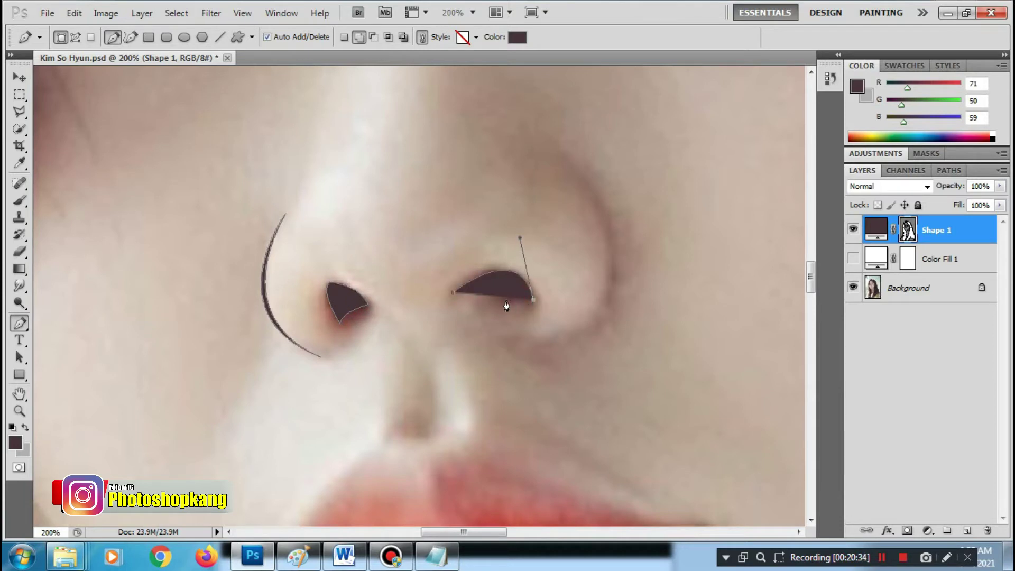
{"action": "left_click_drag", "start_coordinate": [506, 306], "coordinate": [488, 301]}
{"action": "left_click", "coordinate": [592, 188]}
{"action": "left_click_drag", "start_coordinate": [587, 317], "coordinate": [578, 351]}
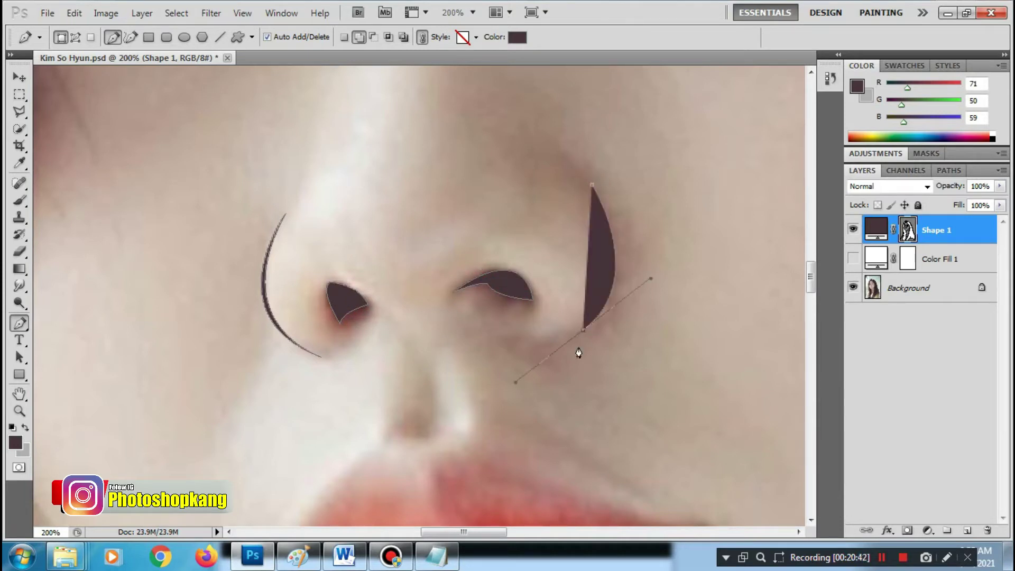
{"action": "left_click", "coordinate": [562, 335]}
Draw the lip parting line from the left mouth corner to the right and close it
{"action": "scroll", "coordinate": [422, 328], "scroll_direction": "down", "scroll_amount": 5}
{"action": "left_click_drag", "start_coordinate": [293, 322], "coordinate": [319, 316]}
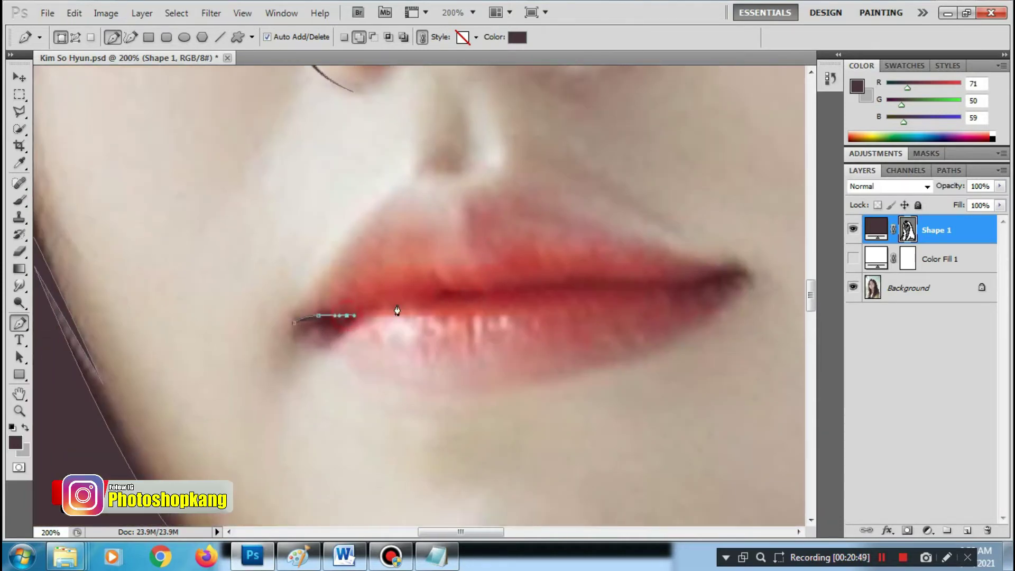
{"action": "left_click_drag", "start_coordinate": [434, 286], "coordinate": [469, 291]}
{"action": "left_click_drag", "start_coordinate": [621, 281], "coordinate": [722, 275]}
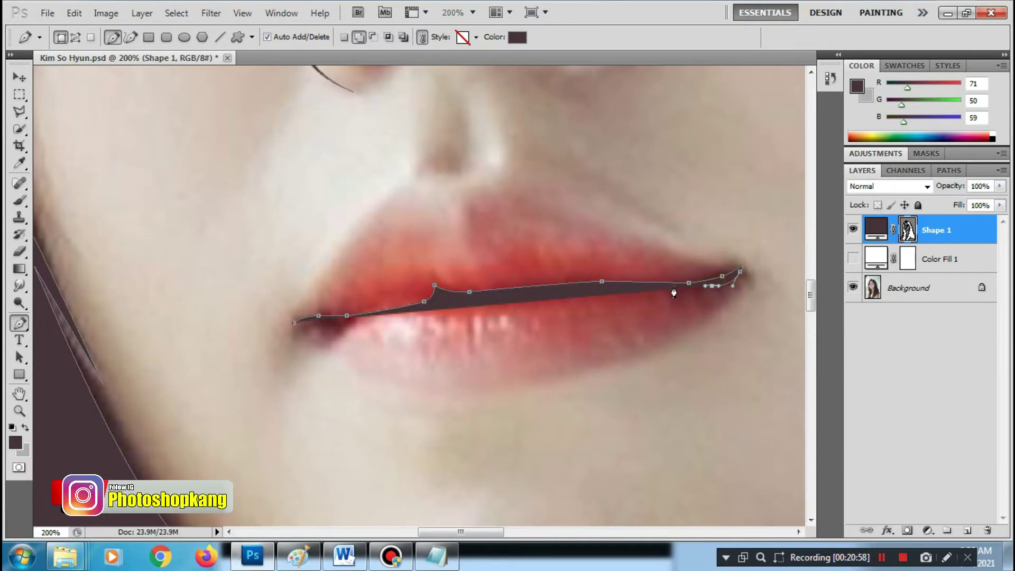
{"action": "left_click", "coordinate": [675, 286]}
{"action": "left_click", "coordinate": [599, 287]}
{"action": "left_click", "coordinate": [466, 297]}
{"action": "left_click_drag", "start_coordinate": [364, 320], "coordinate": [324, 344]}
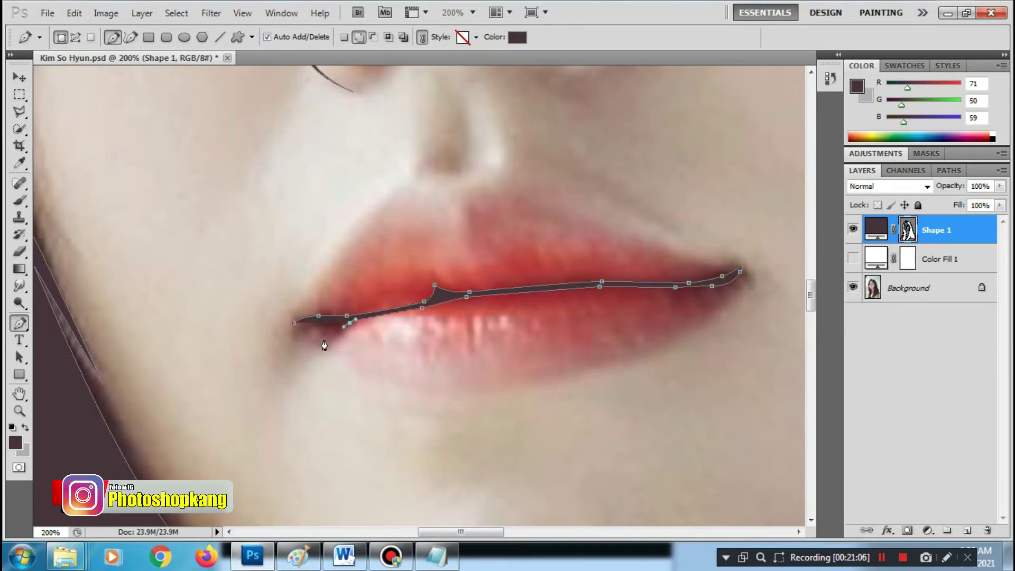
{"action": "left_click", "coordinate": [295, 323]}
Add a small crescent chin curve below the lip and deselect it
{"action": "scroll", "coordinate": [412, 249], "scroll_direction": "down", "scroll_amount": 5}
{"action": "left_click", "coordinate": [393, 243]}
{"action": "left_click_drag", "start_coordinate": [533, 224], "coordinate": [593, 242]}
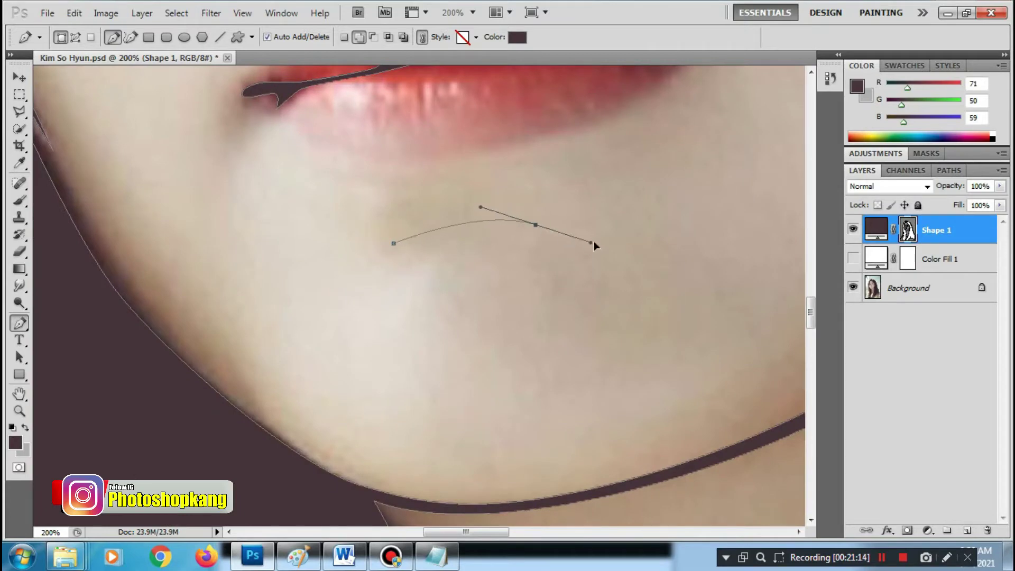
{"action": "left_click", "coordinate": [534, 224], "text": "alt"}
{"action": "left_click", "coordinate": [393, 243]}
{"action": "left_click", "coordinate": [576, 179], "text": "ctrl"}
Add anchor points where the hair meets the sweater and curve the hair edge into it
{"action": "scroll", "coordinate": [555, 280], "scroll_direction": "down", "scroll_amount": 4}
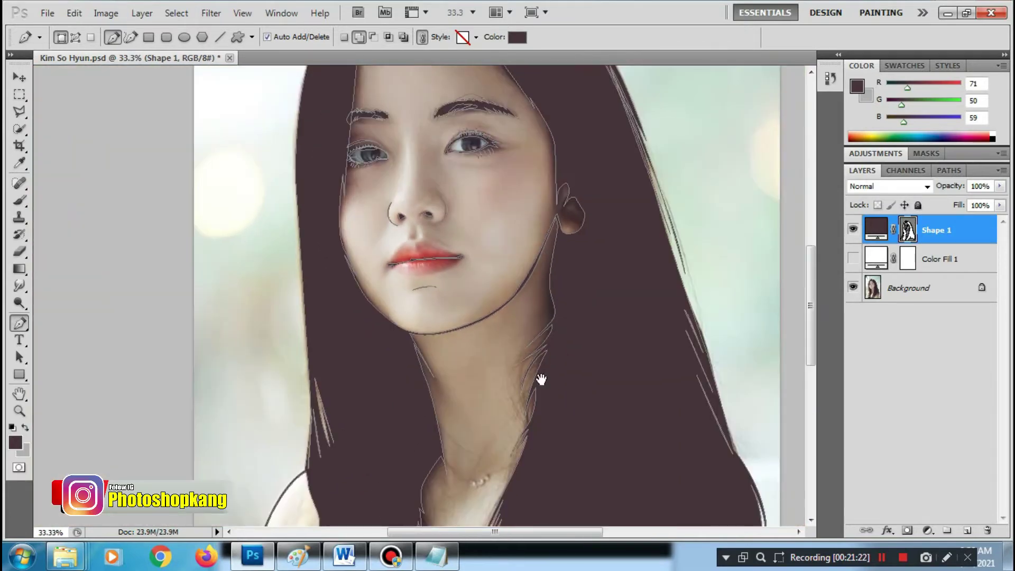
{"action": "scroll", "coordinate": [529, 402], "scroll_direction": "down", "scroll_amount": 5}
{"action": "left_click", "coordinate": [510, 472], "text": "alt"}
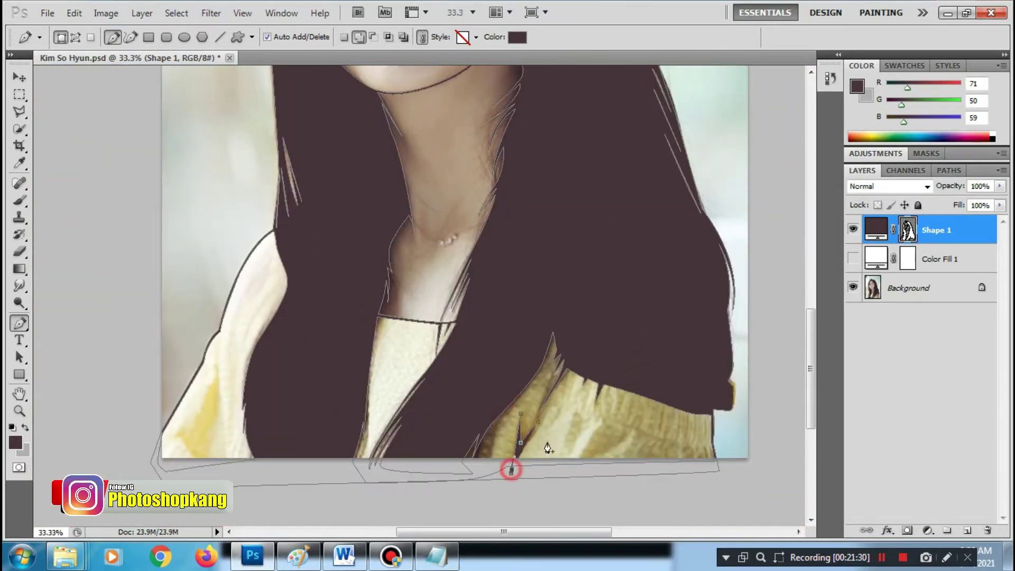
{"action": "left_click_drag", "start_coordinate": [569, 461], "coordinate": [557, 504]}
{"action": "left_click", "coordinate": [569, 461], "text": "alt"}
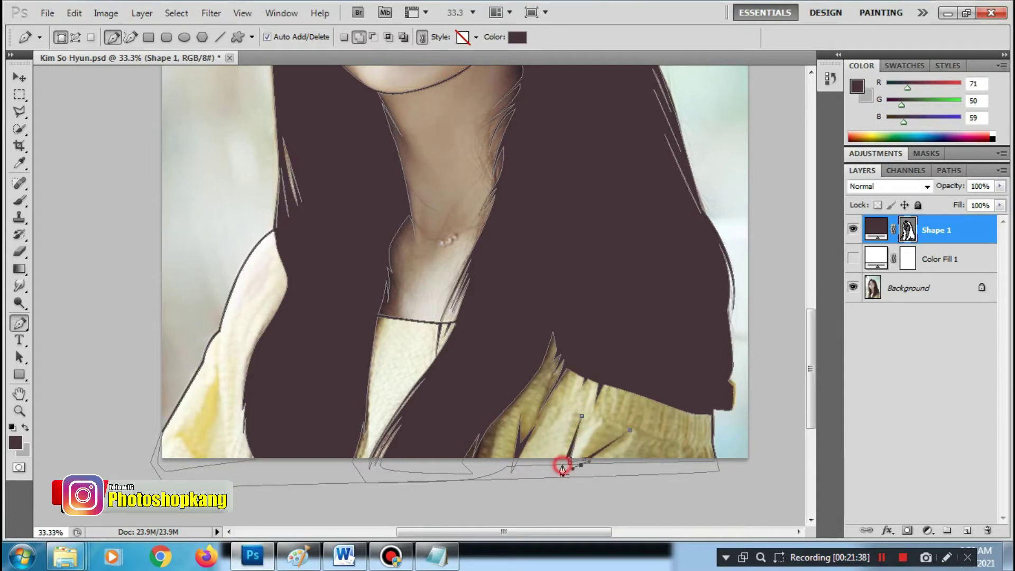
Reshape the thin sweater sliver along the lower-left edge of Shape 1
{"action": "left_click_drag", "start_coordinate": [582, 416], "coordinate": [620, 425]}
{"action": "left_click_drag", "start_coordinate": [682, 464], "coordinate": [616, 424]}
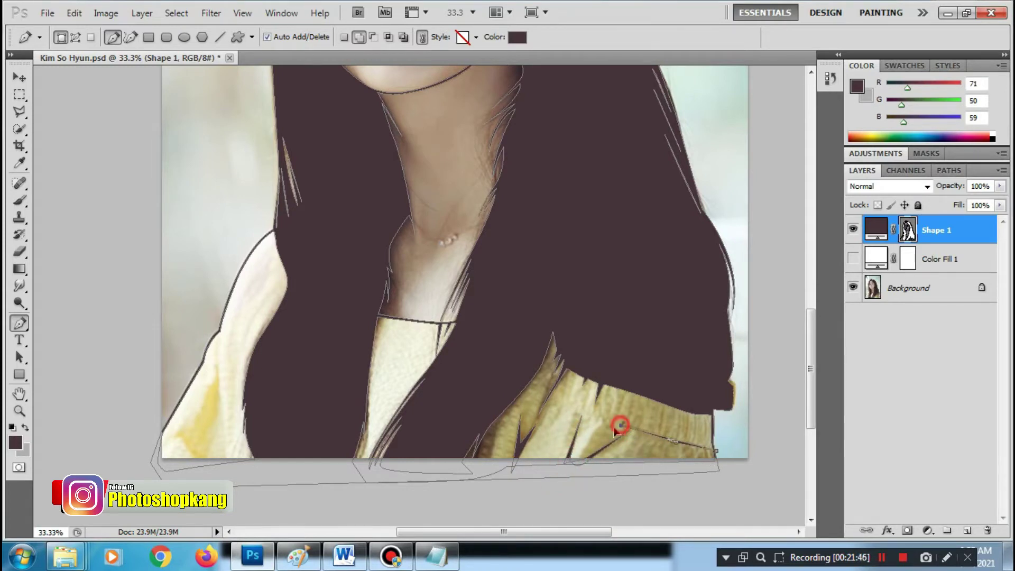
{"action": "scroll", "coordinate": [284, 324], "scroll_direction": "down", "scroll_amount": 2}
{"action": "mouse_move", "coordinate": [283, 324]}
{"action": "left_mouse_down"}
{"action": "mouse_move", "coordinate": [243, 400]}
{"action": "mouse_move", "coordinate": [249, 363]}
{"action": "left_mouse_up"}
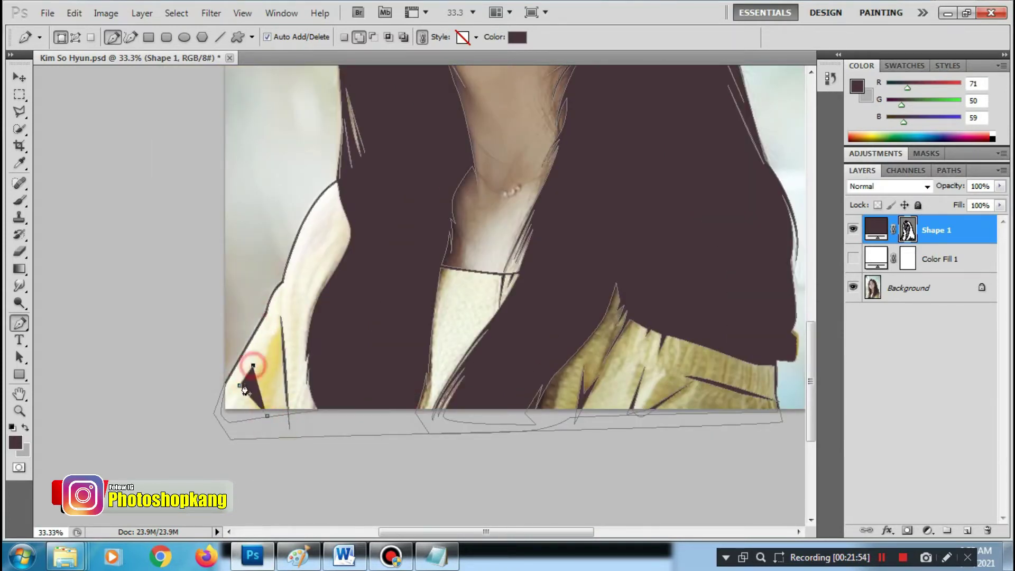
Make the Color Fill 1 white layer visible behind the line art
{"action": "left_click", "coordinate": [940, 258]}
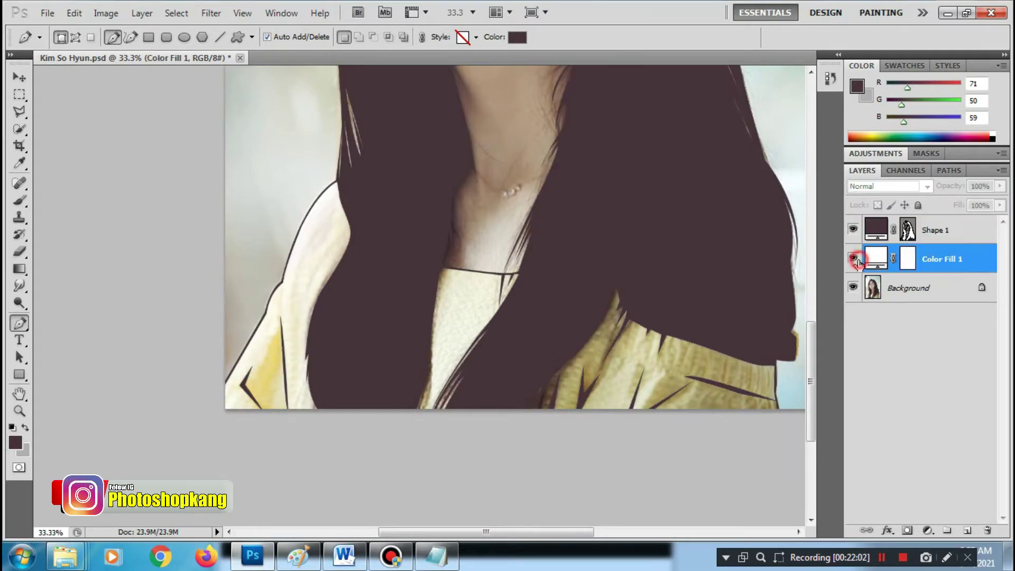
{"action": "left_click", "coordinate": [852, 258]}
{"action": "key", "text": "ctrl+minus"}
{"action": "key", "text": "ctrl+minus"}
{"action": "key", "text": "ctrl+minus"}
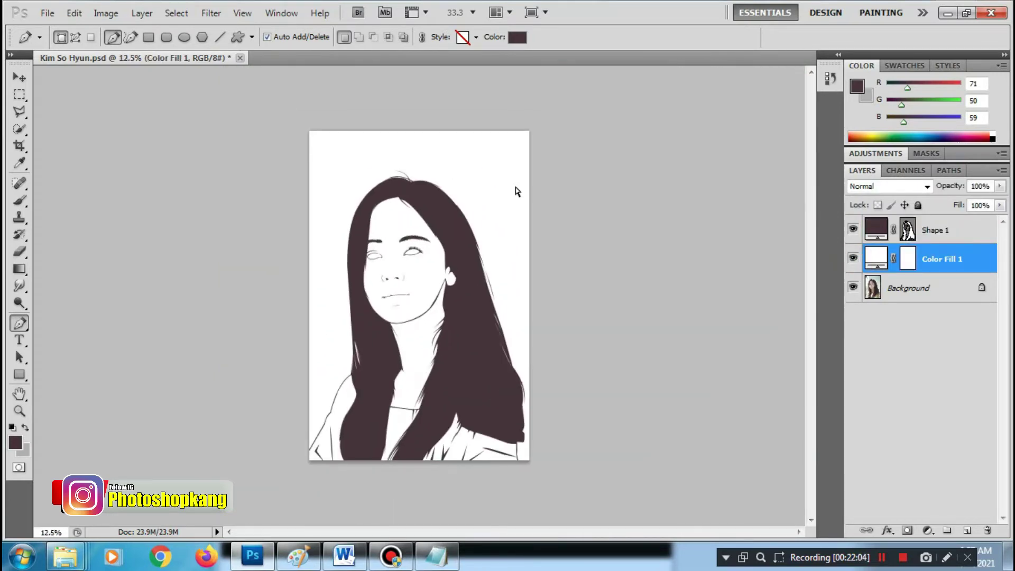
Zoom to 400% on the right eye and select Shape 1 to expose the lash anchors
{"action": "left_click", "coordinate": [448, 287], "text": "ctrl"}
{"action": "left_click", "coordinate": [468, 290], "text": "ctrl"}
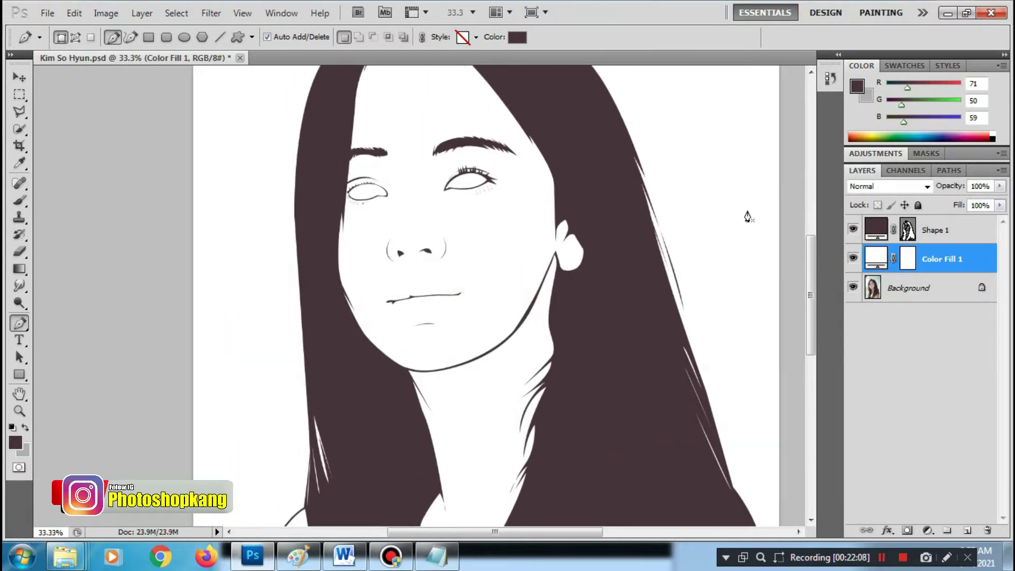
{"action": "key", "text": "ctrl+minus"}
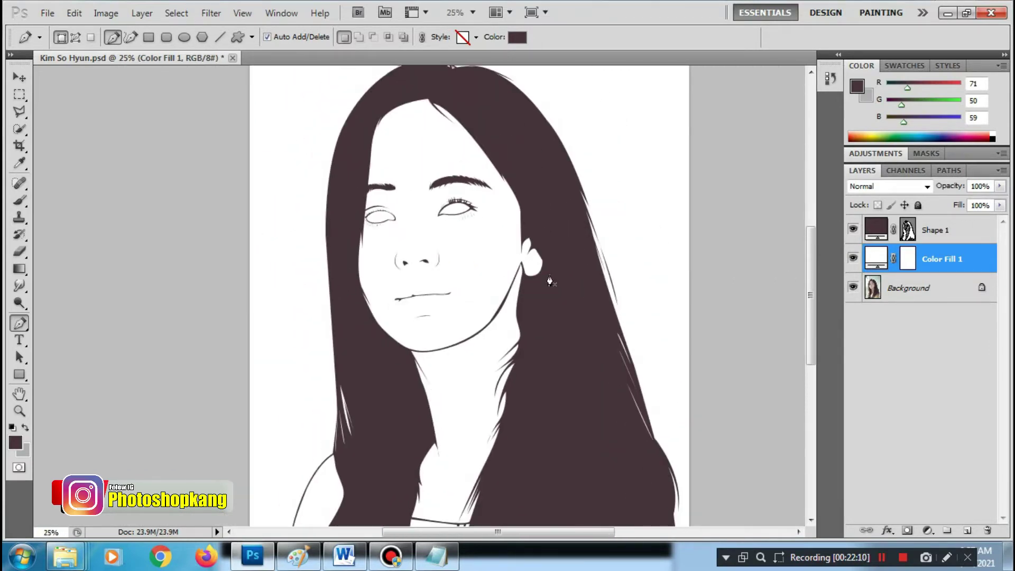
{"action": "left_click", "coordinate": [453, 201], "text": "ctrl"}
{"action": "left_click", "coordinate": [469, 170], "text": "ctrl"}
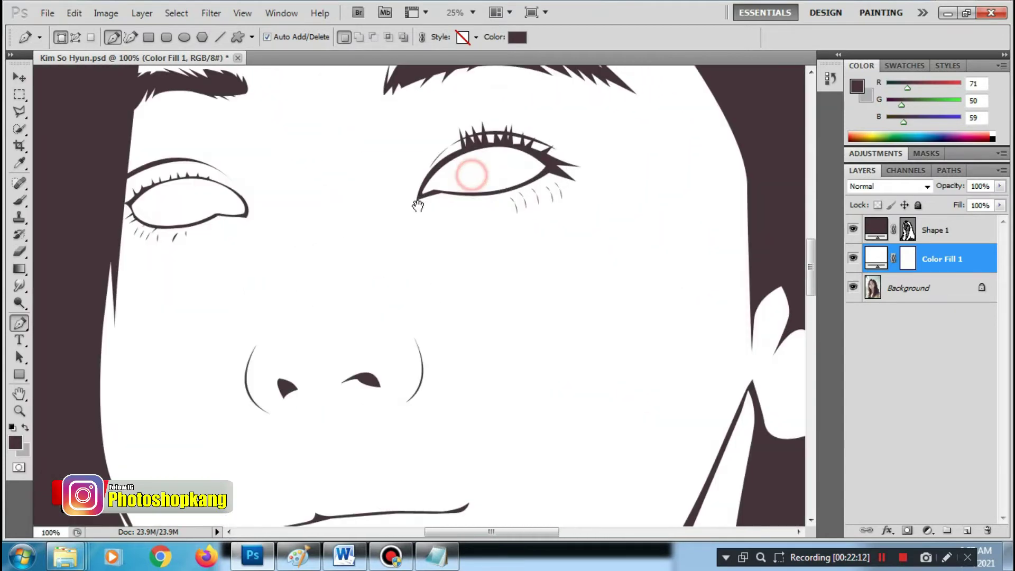
{"action": "left_click", "coordinate": [465, 227], "text": "ctrl"}
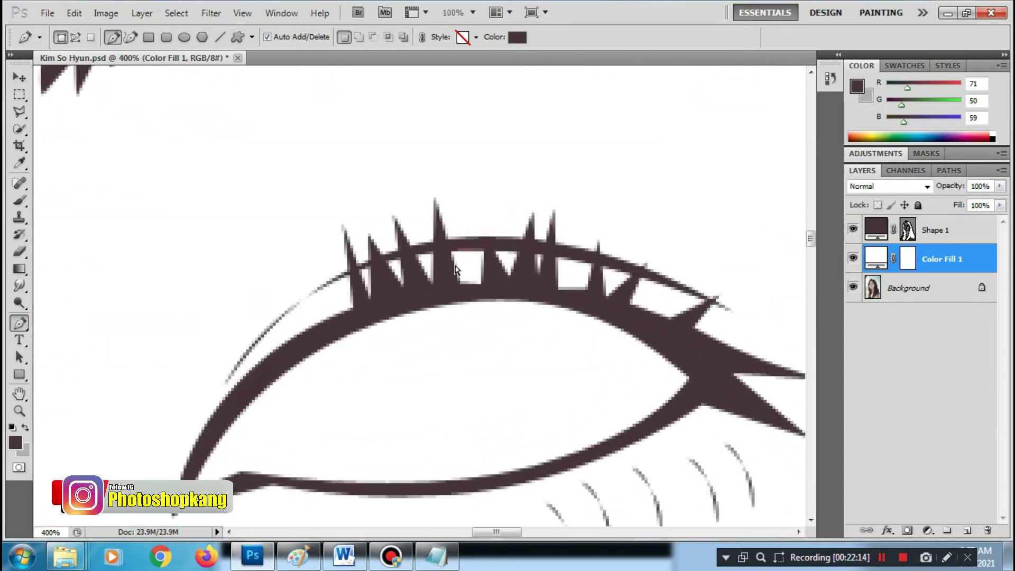
{"action": "left_click", "coordinate": [464, 264], "text": "ctrl"}
{"action": "left_click", "coordinate": [394, 226], "text": "ctrl"}
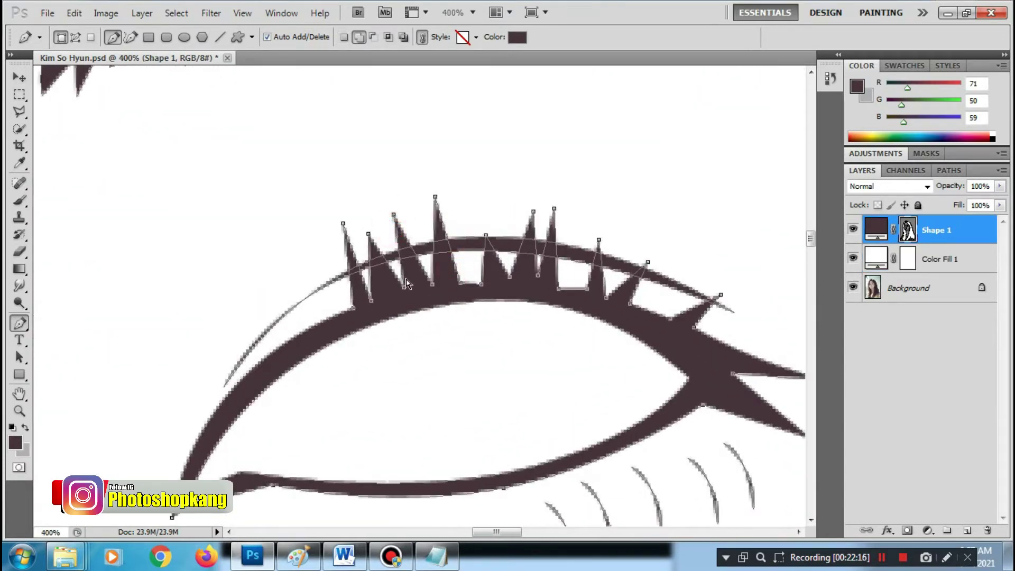
Move two upper-lash anchors and add a pointed triangular lash to Shape 1 using Add to Shape Area
{"action": "mouse_move", "coordinate": [403, 289]}
{"action": "left_mouse_down"}
{"action": "mouse_move", "coordinate": [413, 292]}
{"action": "mouse_move", "coordinate": [378, 305]}
{"action": "left_mouse_up"}
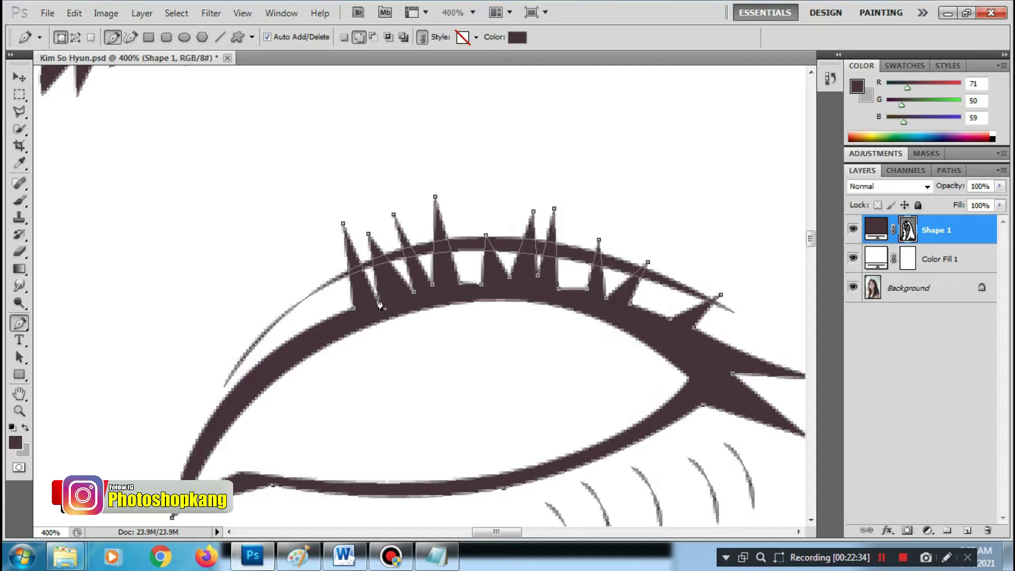
{"action": "left_click", "coordinate": [373, 37]}
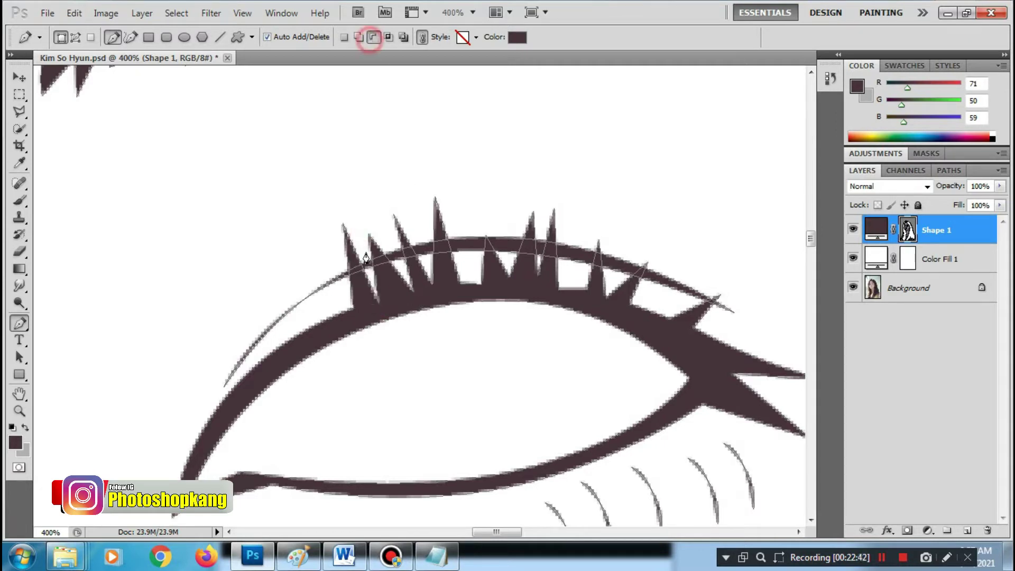
{"action": "left_click", "coordinate": [376, 300]}
{"action": "left_click", "coordinate": [342, 224]}
{"action": "left_click", "coordinate": [371, 220]}
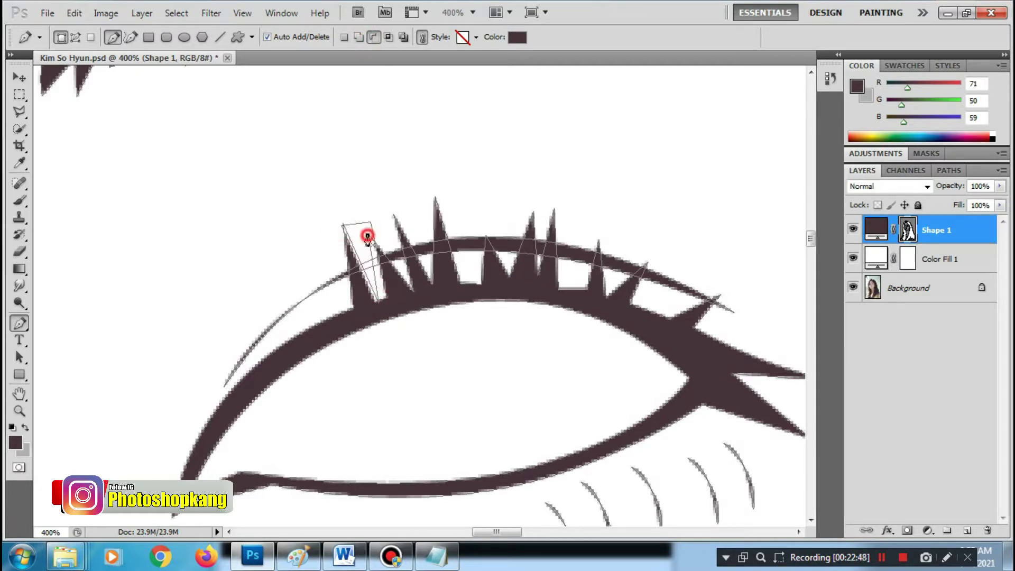
{"action": "left_click", "coordinate": [415, 290]}
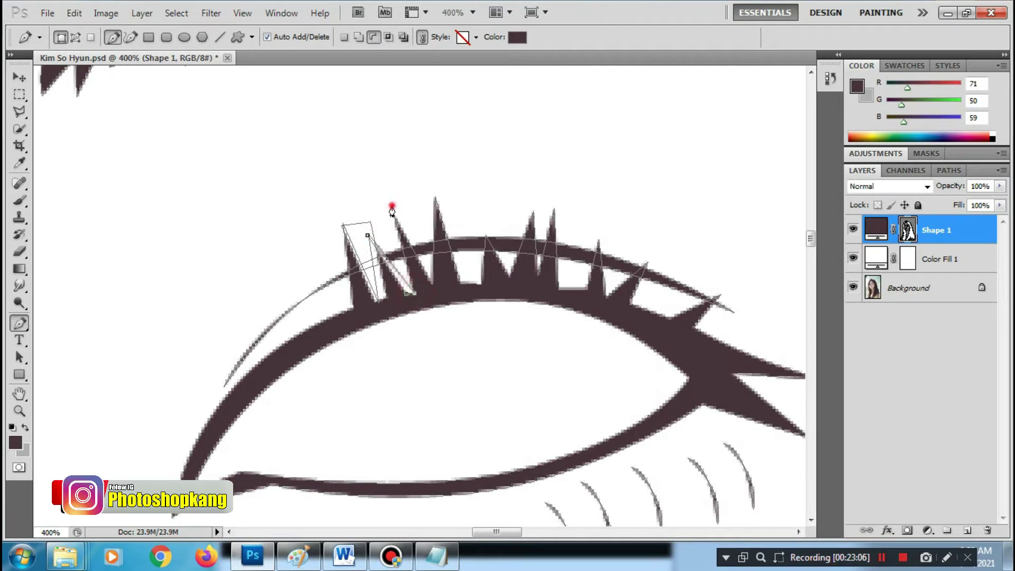
{"action": "left_click", "coordinate": [935, 259]}
{"action": "left_click", "coordinate": [936, 230]}
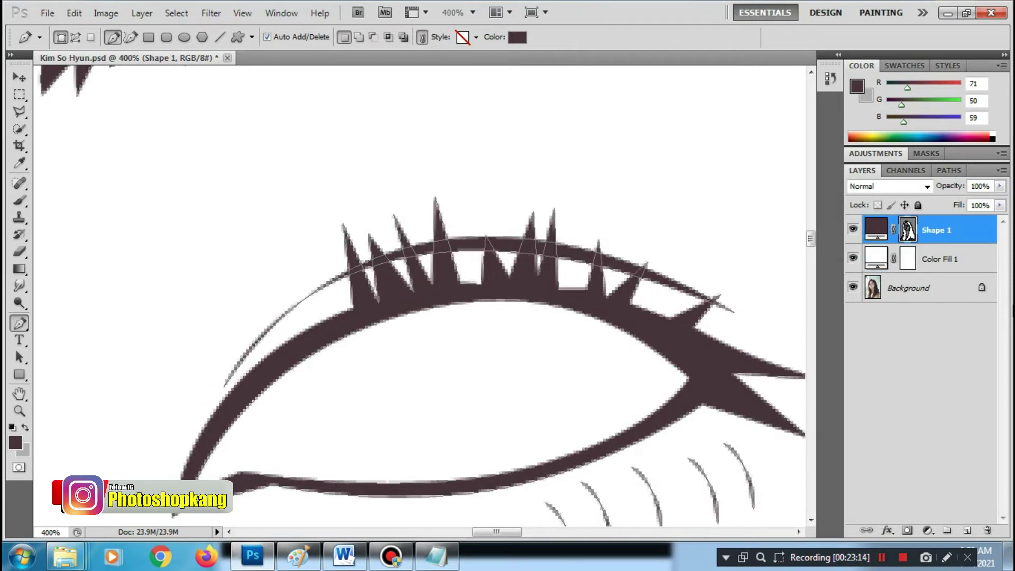
{"action": "key", "text": "ctrl+minus"}
{"action": "key", "text": "ctrl+minus"}
{"action": "key", "text": "ctrl+minus"}
Trace a zigzag row of pointed lashes along the left eye's upper lid at 200% zoom
{"action": "key", "text": "ctrl+plus"}
{"action": "key", "text": "ctrl+plus"}
{"action": "mouse_move", "coordinate": [201, 243]}
{"action": "left_mouse_down"}
{"action": "mouse_move", "coordinate": [448, 293]}
{"action": "mouse_move", "coordinate": [640, 261]}
{"action": "left_mouse_up"}
{"action": "left_click", "coordinate": [109, 316]}
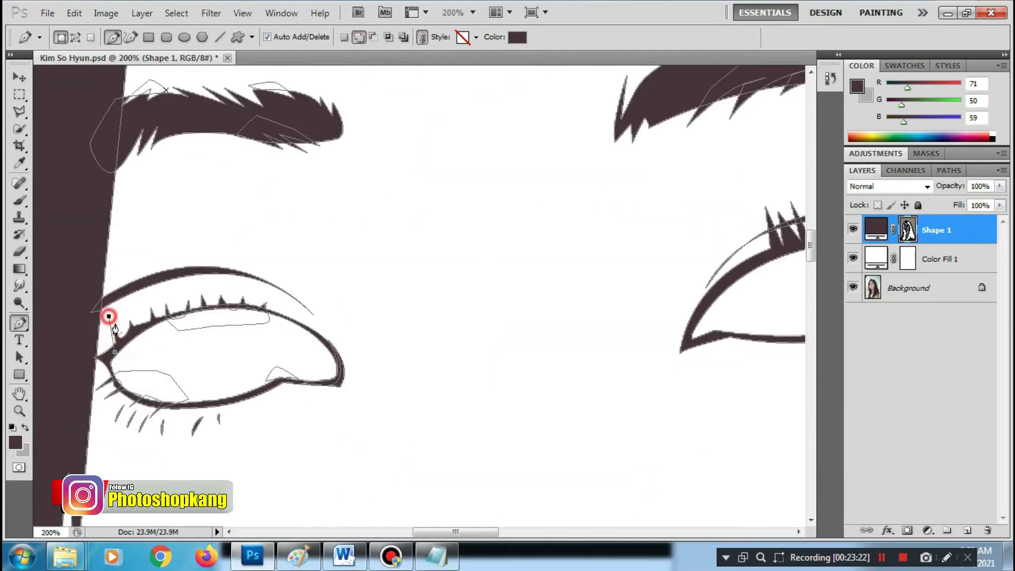
{"action": "left_click", "coordinate": [146, 297]}
{"action": "left_click", "coordinate": [176, 310]}
{"action": "left_click", "coordinate": [184, 290]}
{"action": "left_click", "coordinate": [192, 308]}
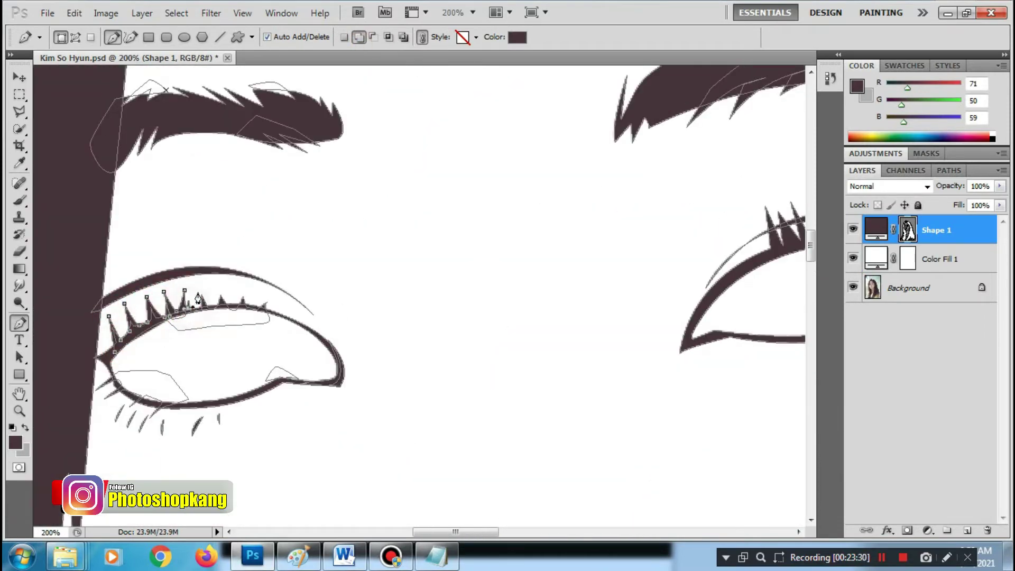
{"action": "left_click", "coordinate": [201, 288]}
{"action": "left_click", "coordinate": [211, 304]}
{"action": "left_click", "coordinate": [220, 286]}
Compare the lashes on both eyes and preview the line art with path outlines hidden
{"action": "left_click_drag", "start_coordinate": [247, 308], "coordinate": [142, 309]}
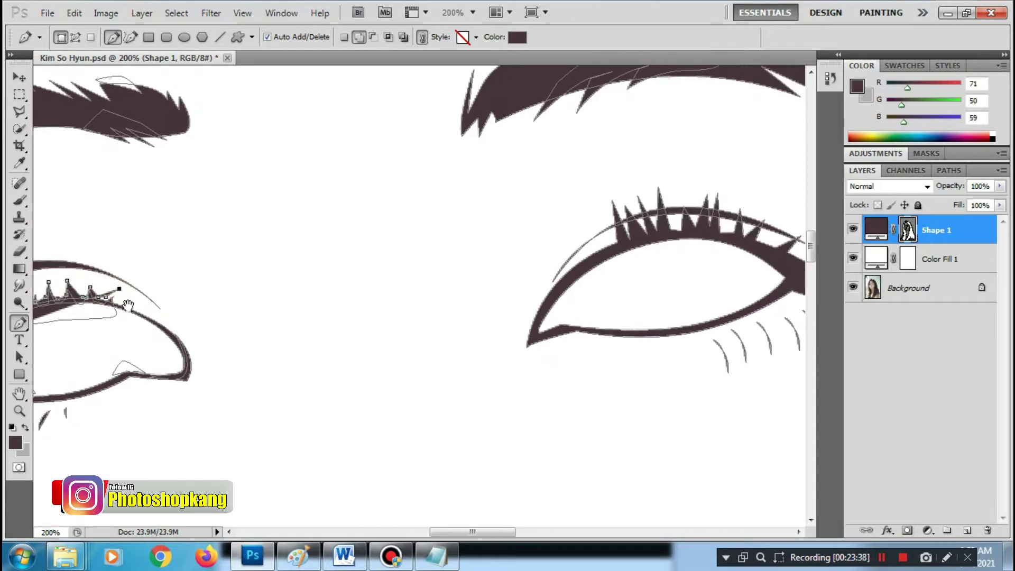
{"action": "left_click_drag", "start_coordinate": [84, 288], "coordinate": [316, 274]}
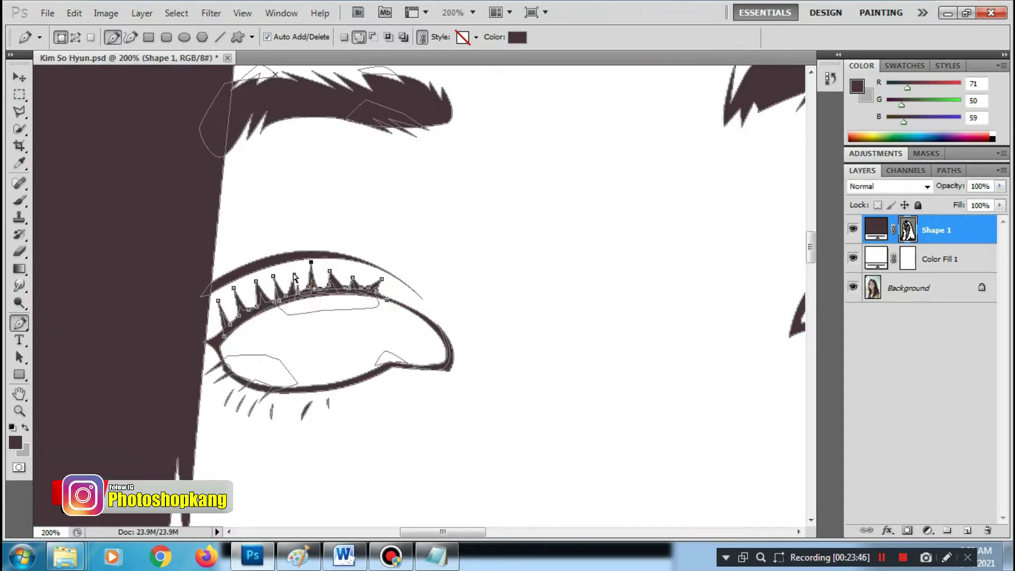
{"action": "left_click", "coordinate": [378, 274], "text": "ctrl"}
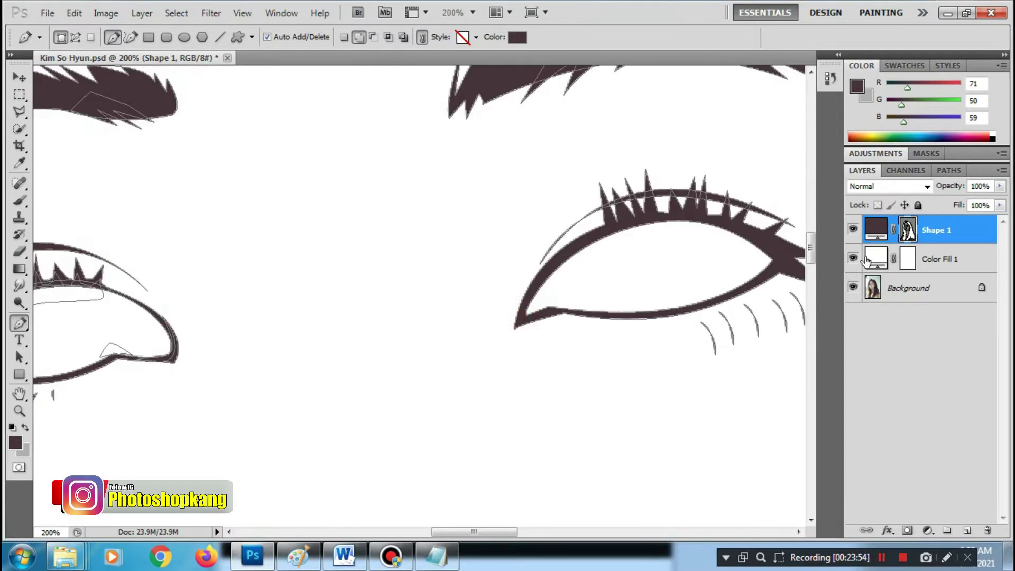
{"action": "mouse_move", "coordinate": [379, 274]}
{"action": "left_mouse_down"}
{"action": "mouse_move", "coordinate": [96, 274]}
{"action": "mouse_move", "coordinate": [329, 274]}
{"action": "left_mouse_up"}
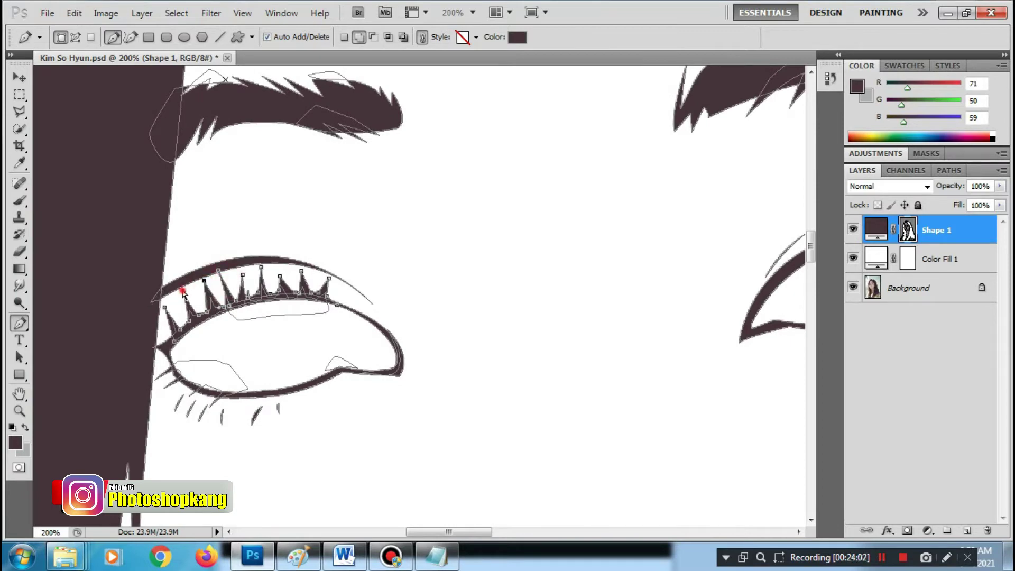
{"action": "key", "text": "alt+bracketleft"}
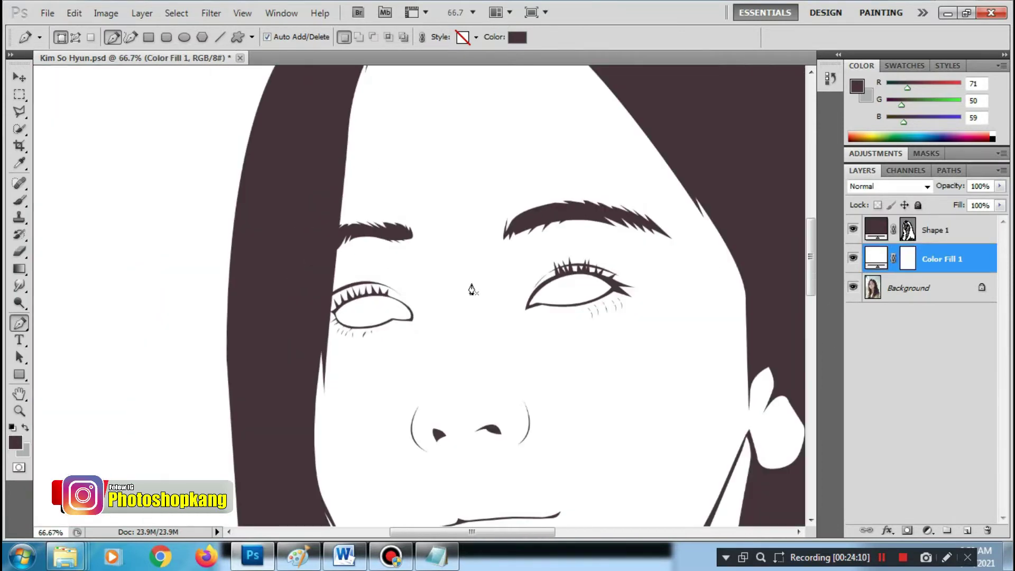
{"action": "left_click_drag", "start_coordinate": [468, 288], "coordinate": [315, 288]}
{"action": "key", "text": "alt+bracketright"}
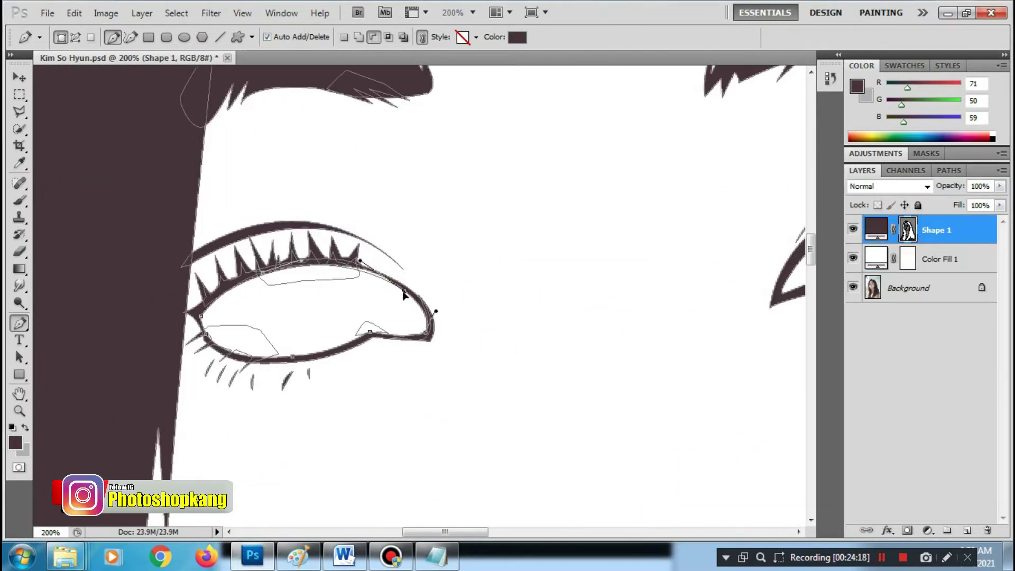
{"action": "left_click", "coordinate": [946, 258]}
{"action": "key", "text": "ctrl+minus"}
{"action": "key", "text": "ctrl+minus"}
{"action": "key", "text": "ctrl+minus"}
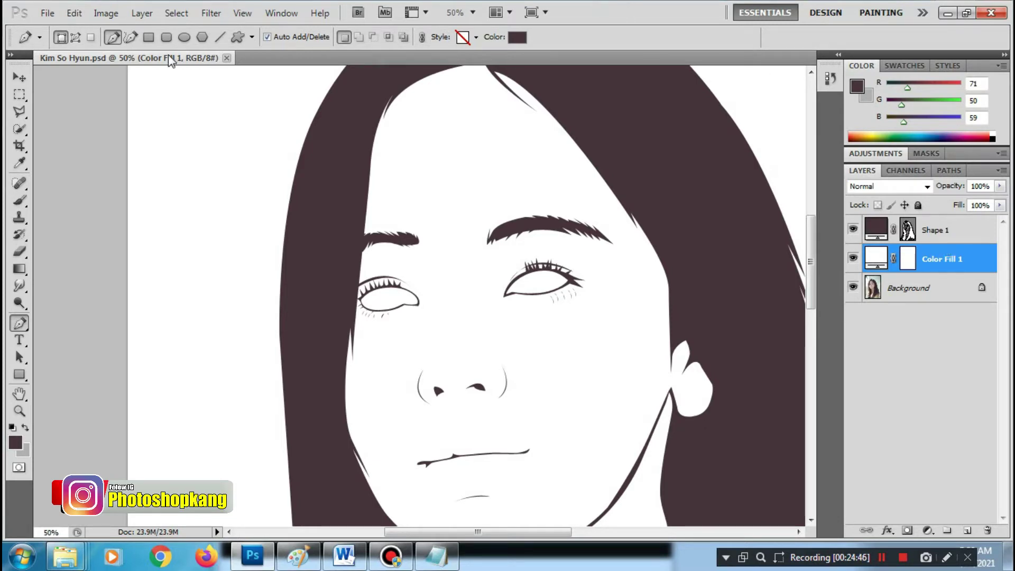
Open bibir.jpg as a floating lip palette and sample its light pink (255, 198, 231) as foreground
{"action": "left_click", "coordinate": [49, 13]}
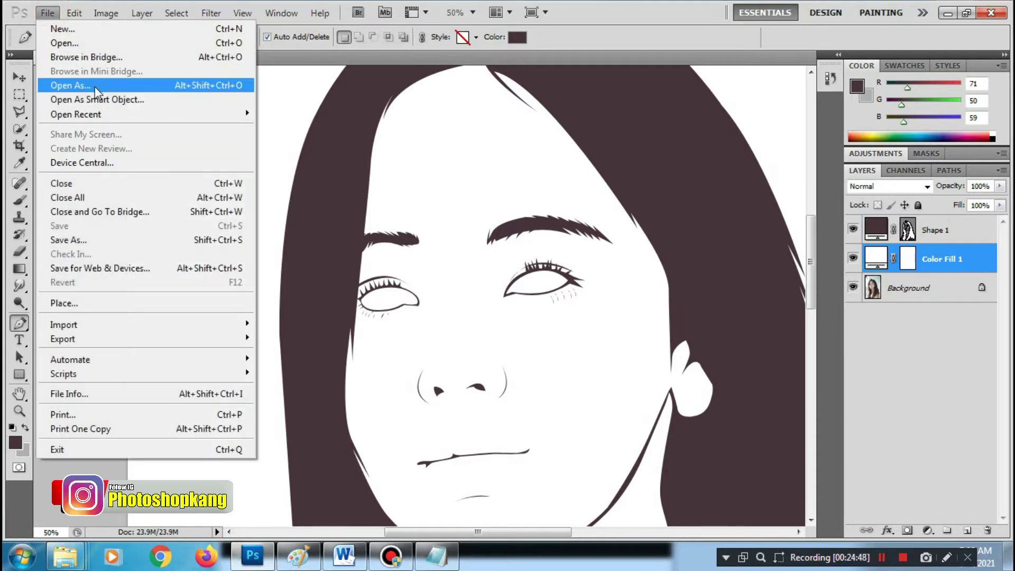
{"action": "left_click", "coordinate": [83, 43]}
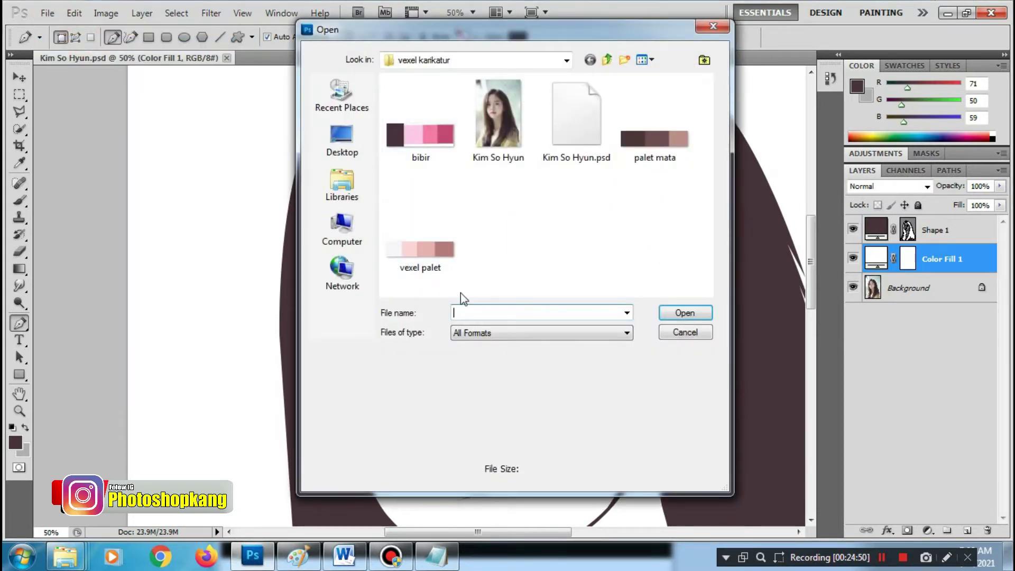
{"action": "double_click", "coordinate": [427, 145]}
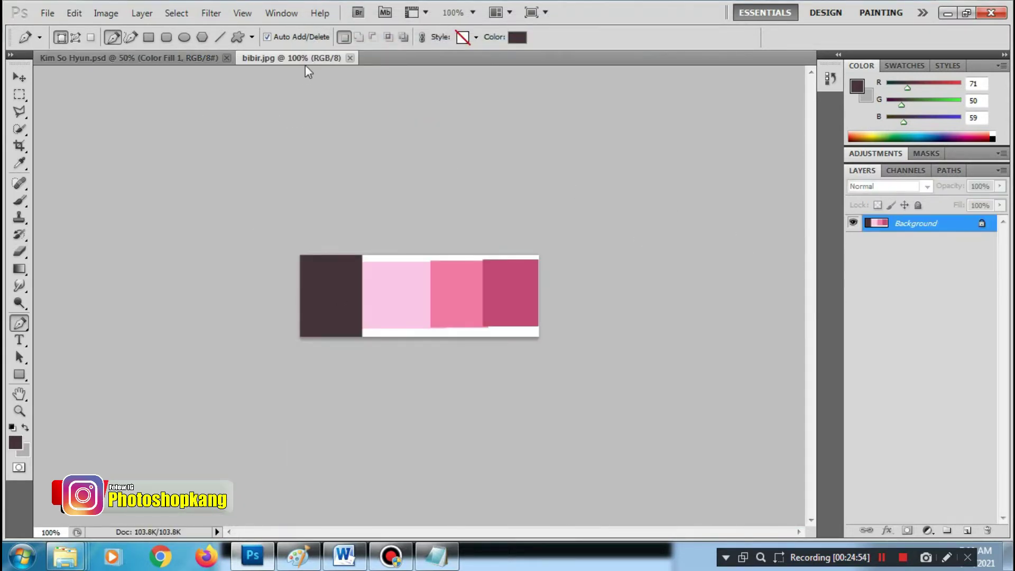
{"action": "left_click_drag", "start_coordinate": [305, 59], "coordinate": [241, 151]}
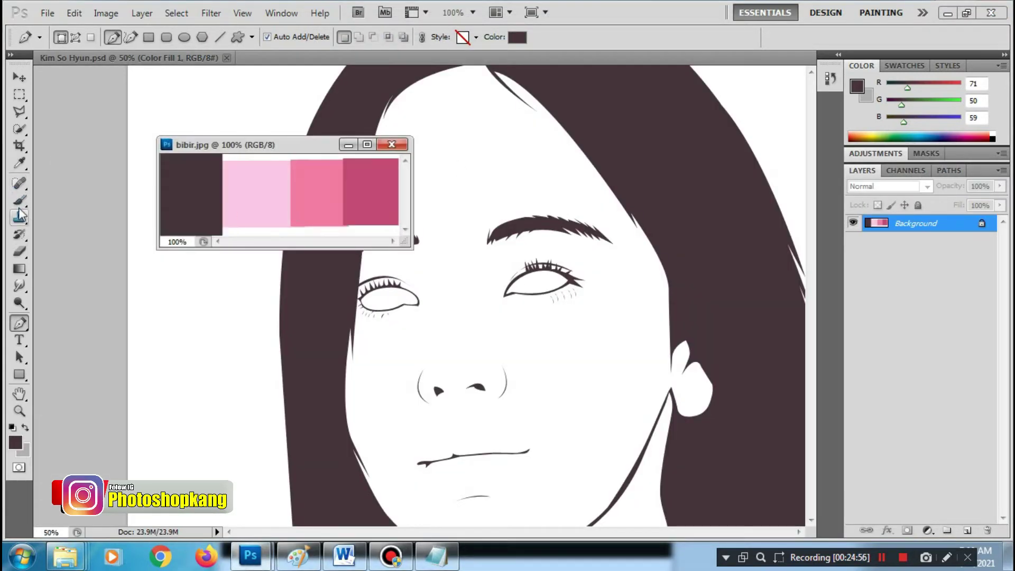
{"action": "left_click", "coordinate": [19, 200]}
{"action": "left_click", "coordinate": [266, 189], "text": "alt"}
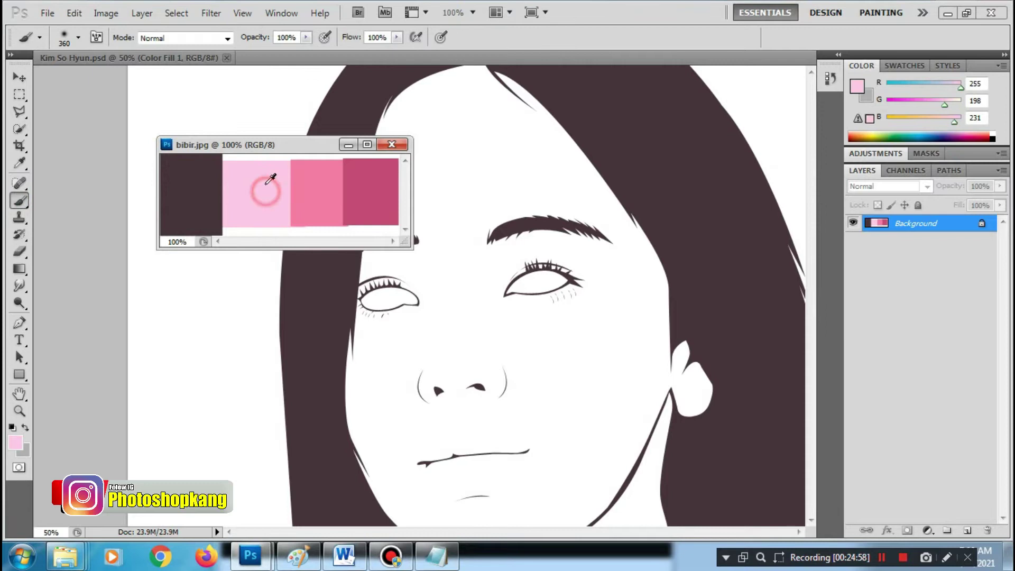
{"action": "left_click", "coordinate": [347, 145]}
Hide Color Fill 1 and zoom in on the mouth of the reference photo
{"action": "left_click", "coordinate": [19, 323]}
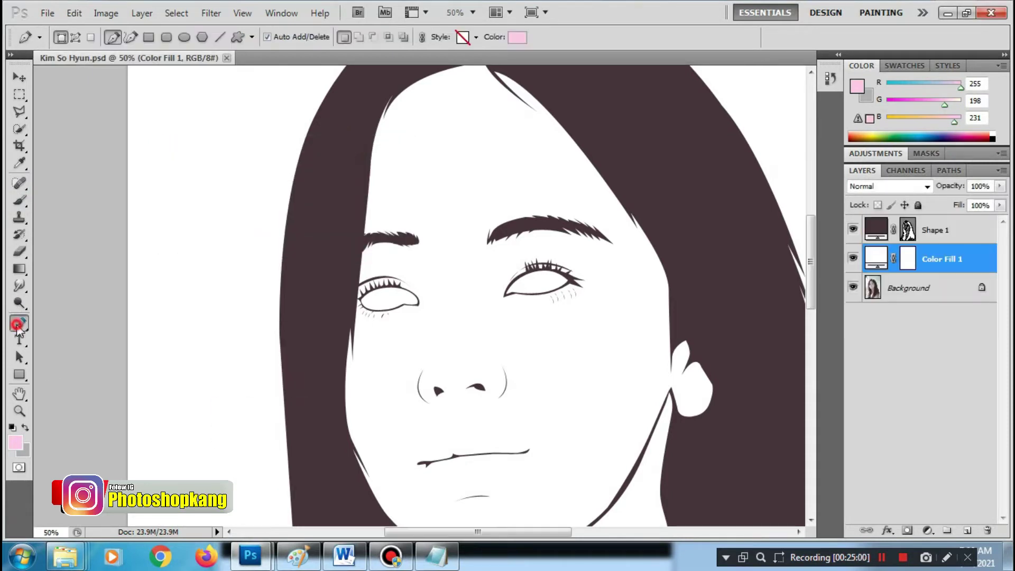
{"action": "left_click", "coordinate": [854, 259]}
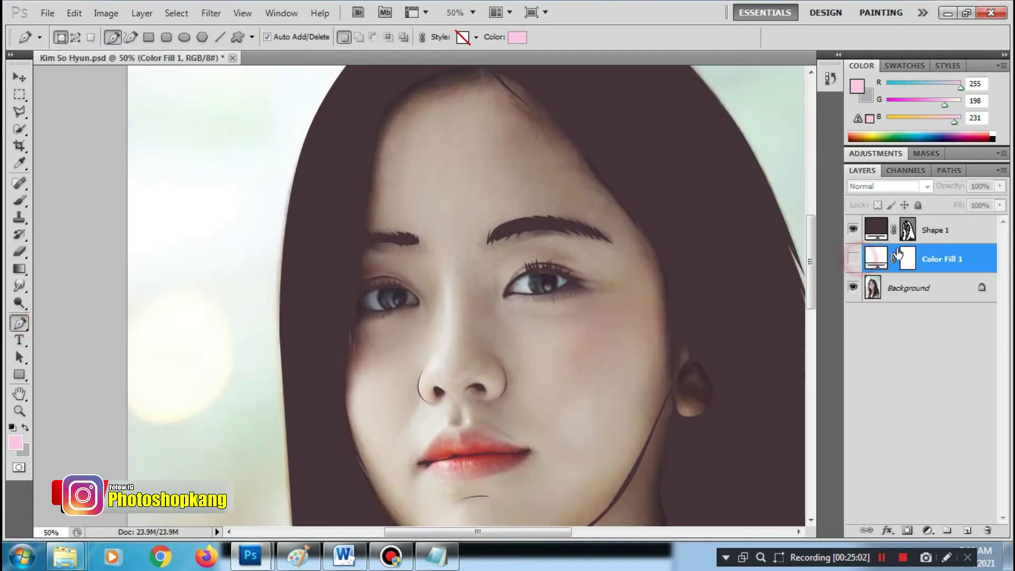
{"action": "left_click_drag", "start_coordinate": [476, 454], "coordinate": [500, 260]}
{"action": "scroll", "coordinate": [449, 265], "scroll_direction": "up", "scroll_amount": 1}
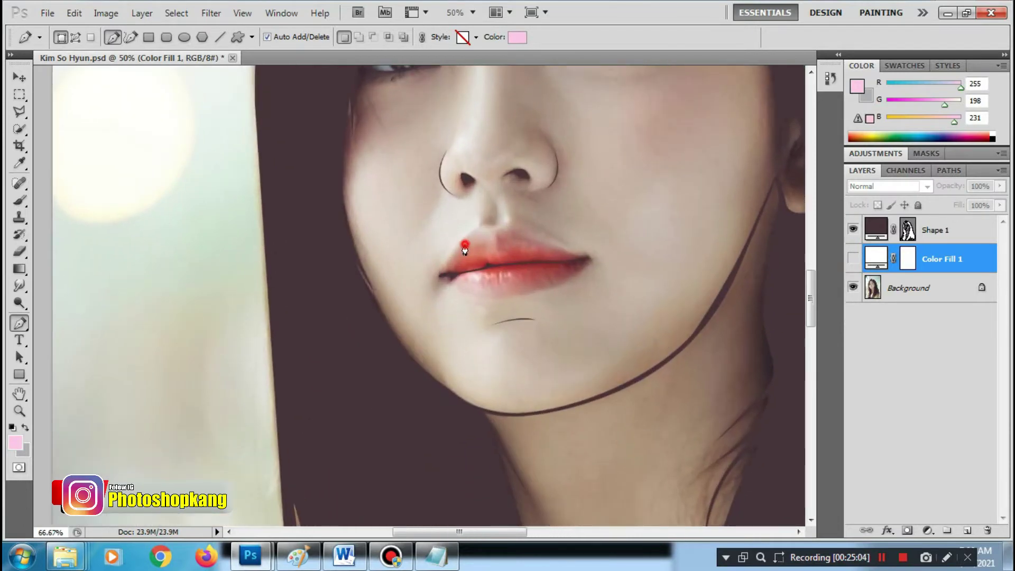
{"action": "scroll", "coordinate": [427, 342], "scroll_direction": "up", "scroll_amount": 1}
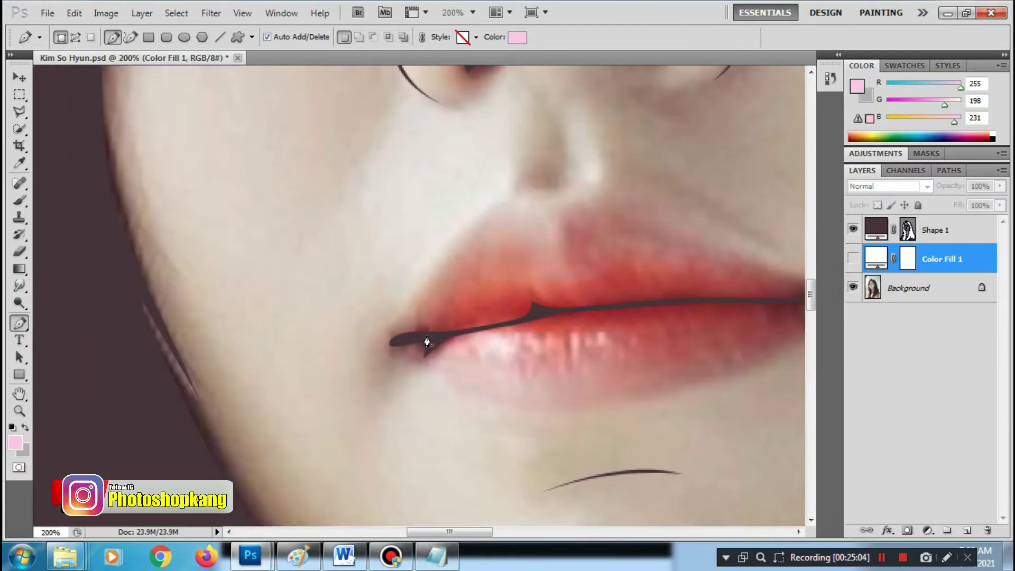
Outline the upper lip from the left corner to the right corner
{"action": "left_click", "coordinate": [392, 339]}
{"action": "left_click", "coordinate": [497, 210]}
{"action": "left_click_drag", "start_coordinate": [560, 200], "coordinate": [601, 173]}
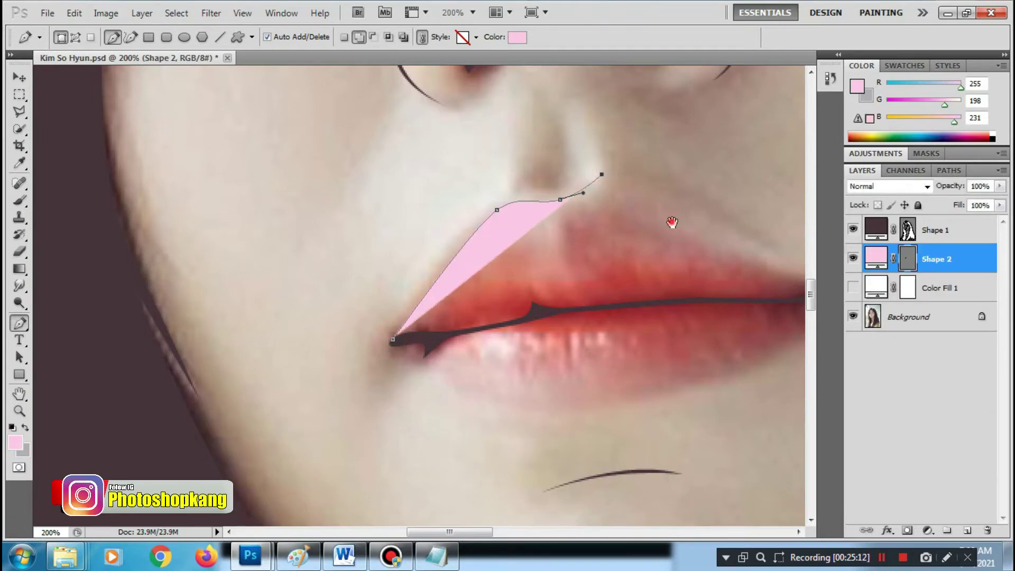
{"action": "mouse_move", "coordinate": [672, 222]}
{"action": "left_mouse_down"}
{"action": "mouse_move", "coordinate": [487, 233]}
{"action": "mouse_move", "coordinate": [390, 262]}
{"action": "left_mouse_up"}
{"action": "scroll", "coordinate": [417, 286], "scroll_direction": "down", "scroll_amount": 1}
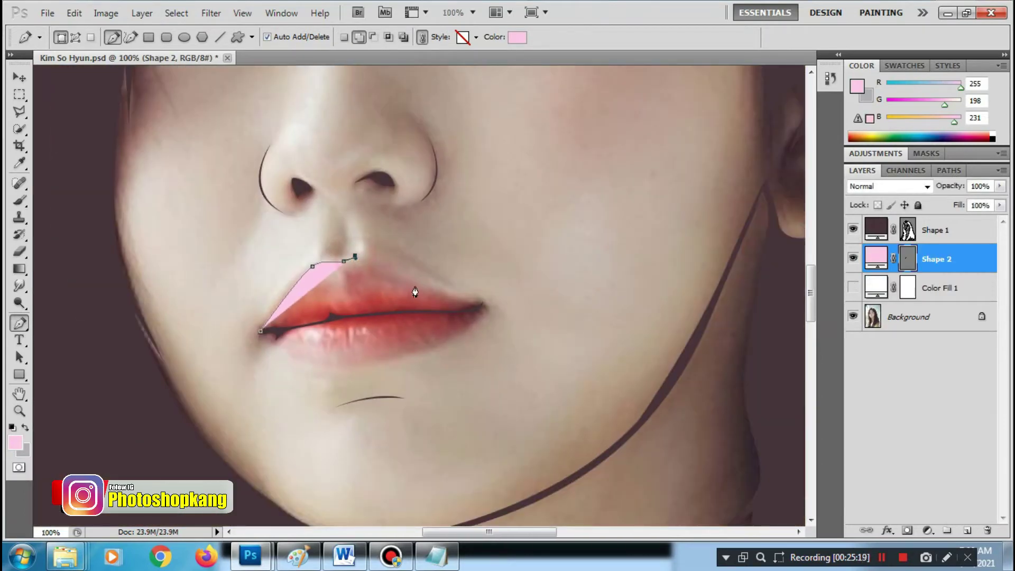
{"action": "left_click", "coordinate": [424, 285]}
{"action": "left_click", "coordinate": [479, 304]}
Set the lip shape to 0% opacity, close it along the lower lip, and bring back bibir.jpg
{"action": "key", "text": "0"}
{"action": "key", "text": "0"}
{"action": "left_click_drag", "start_coordinate": [384, 359], "coordinate": [299, 363]}
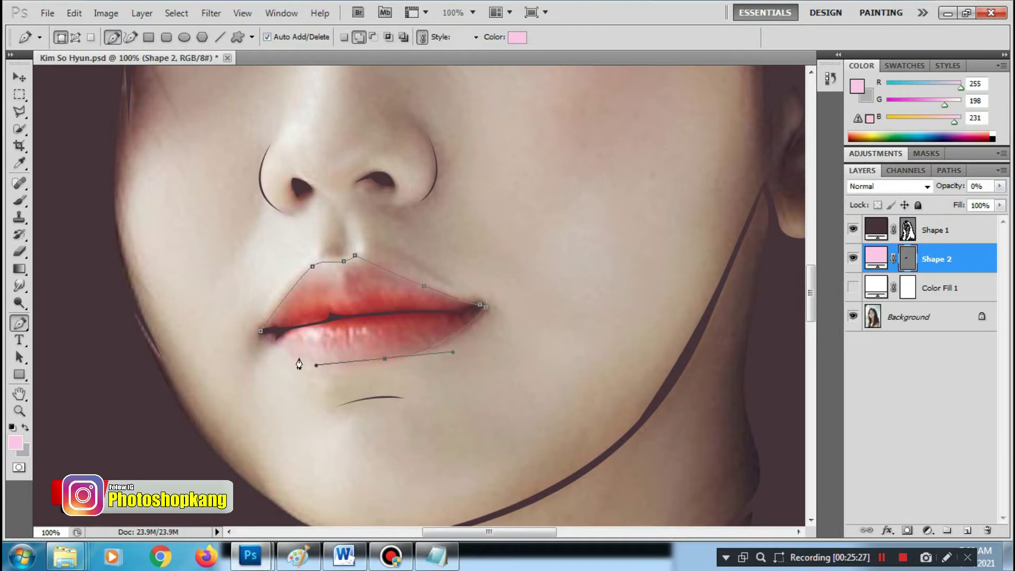
{"action": "left_click", "coordinate": [276, 338]}
{"action": "scroll", "coordinate": [260, 331], "scroll_direction": "up", "scroll_amount": 1}
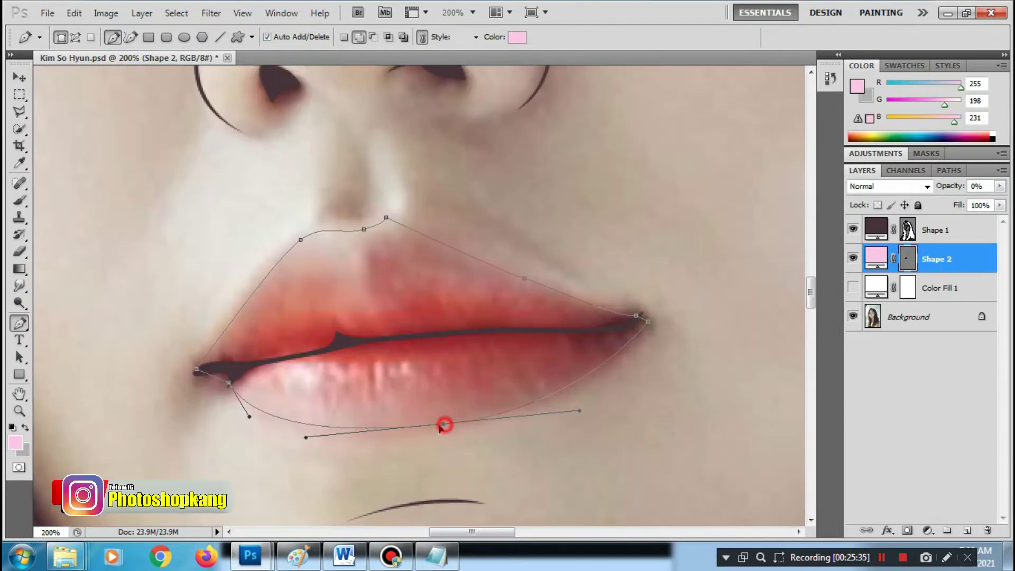
{"action": "left_click_drag", "start_coordinate": [364, 229], "coordinate": [349, 233]}
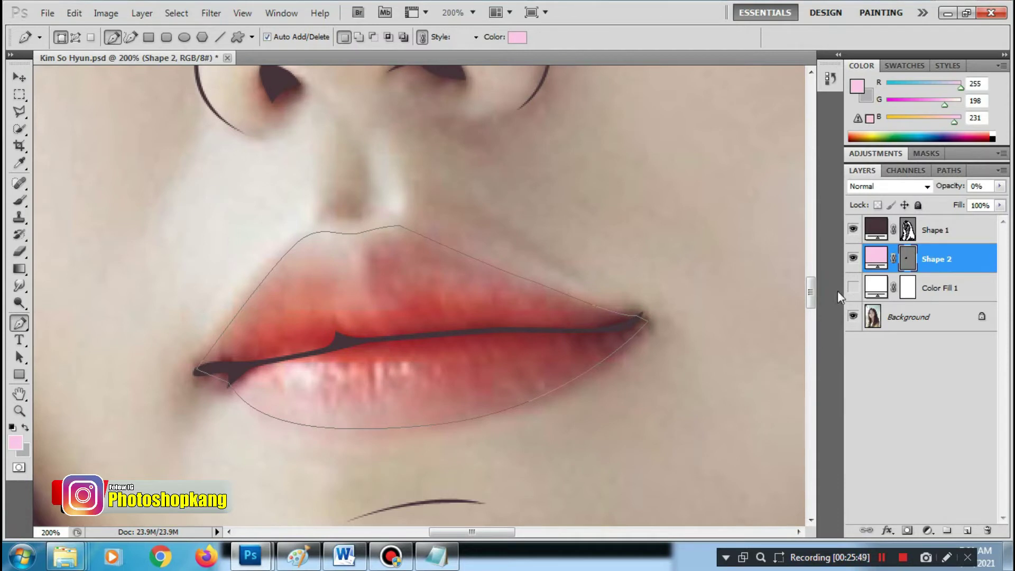
{"action": "key", "text": "ctrl+Tab"}
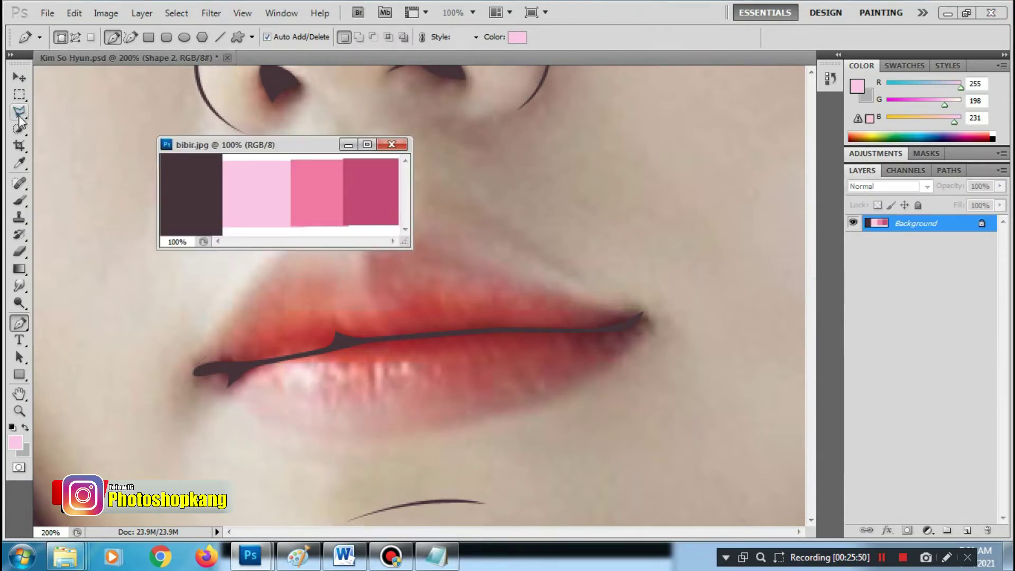
Sample the mid pink (241, 122, 162) from the lip palette as foreground
{"action": "left_click", "coordinate": [20, 200]}
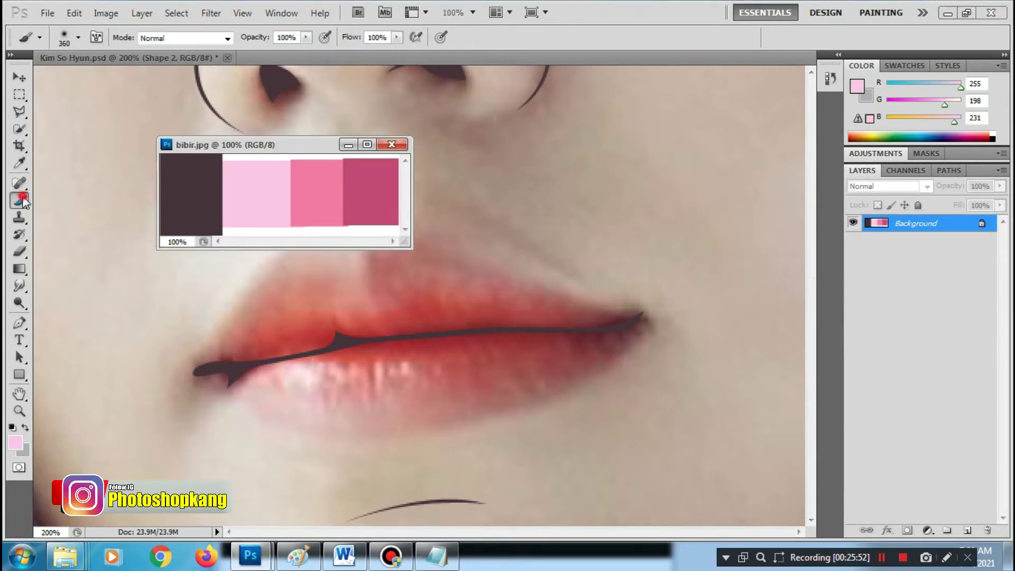
{"action": "left_click", "coordinate": [324, 196], "text": "alt"}
{"action": "left_click", "coordinate": [348, 145]}
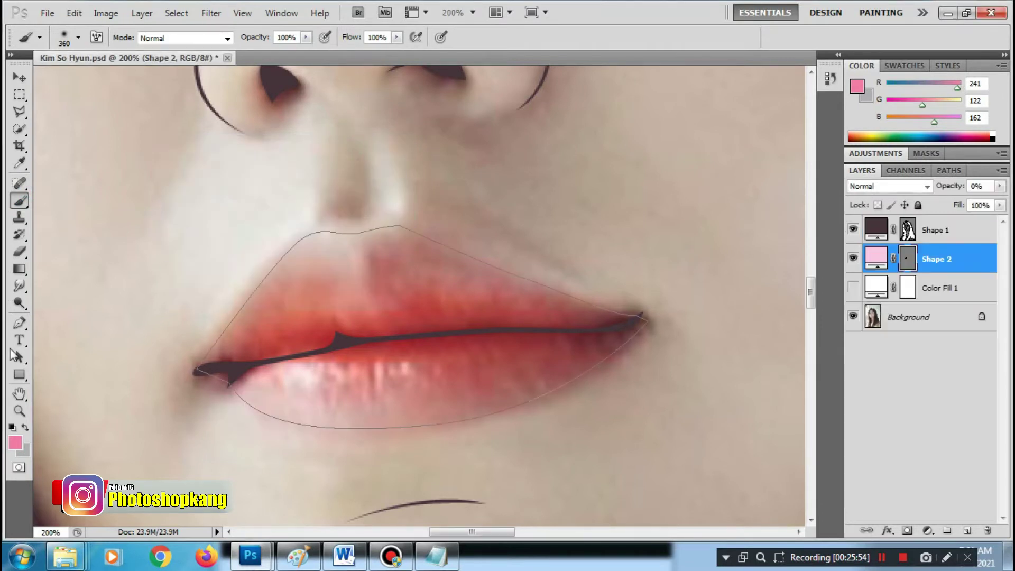
Create a new layer clipped to Shape 2 and start the Shape 3 path along the upper lip
{"action": "key", "text": "p"}
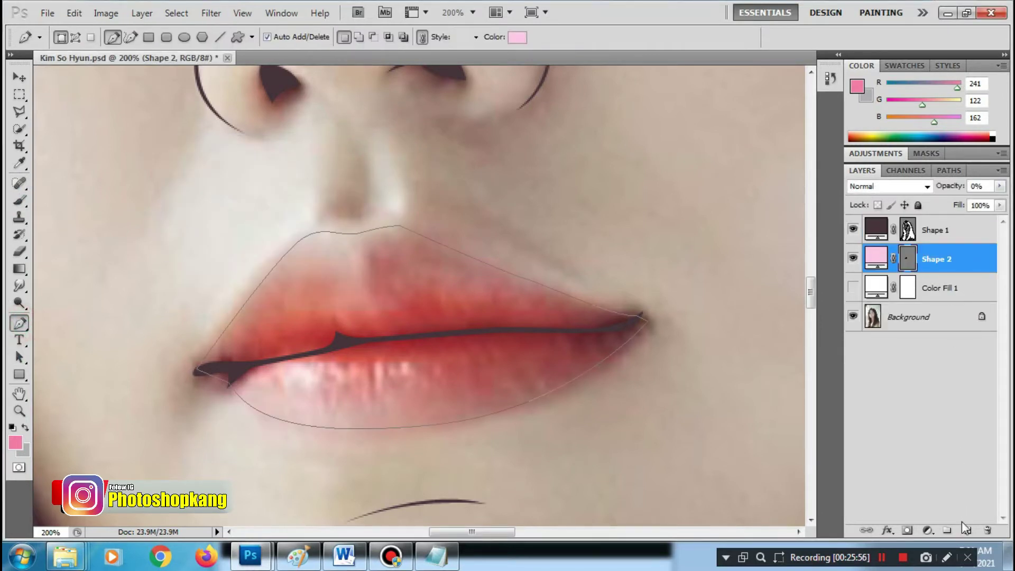
{"action": "left_click", "coordinate": [966, 529]}
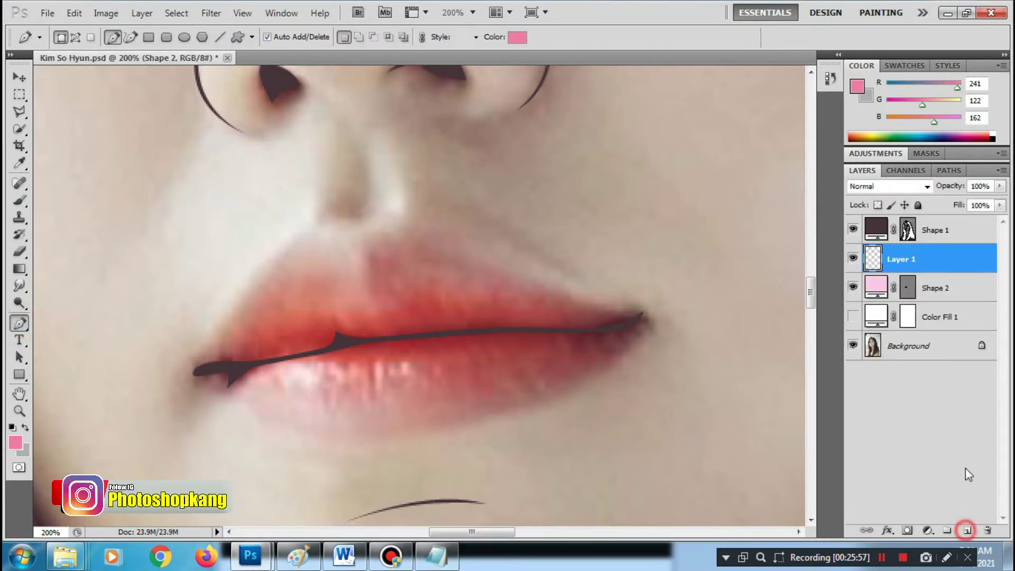
{"action": "right_click", "coordinate": [915, 261]}
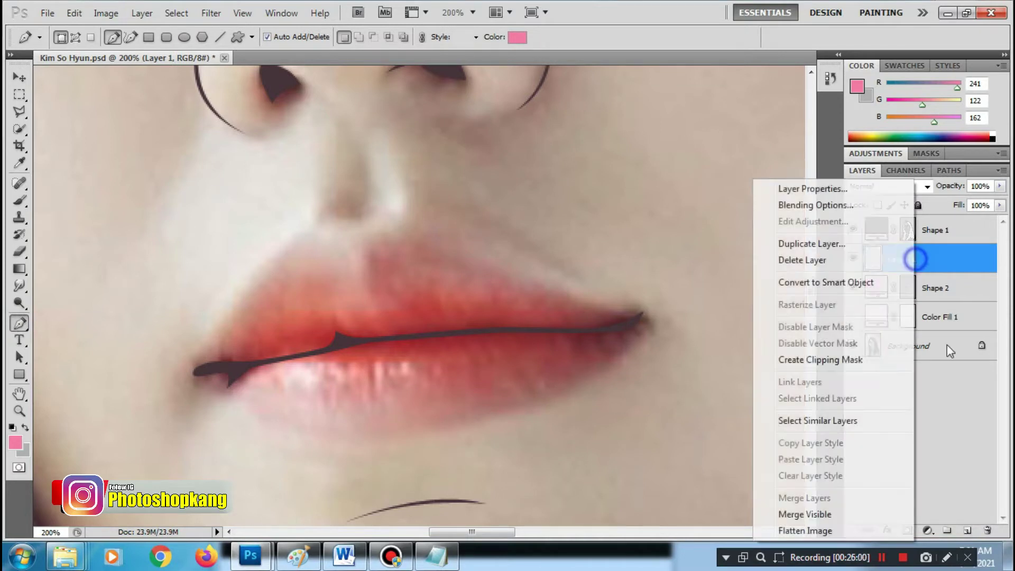
{"action": "left_click", "coordinate": [820, 358]}
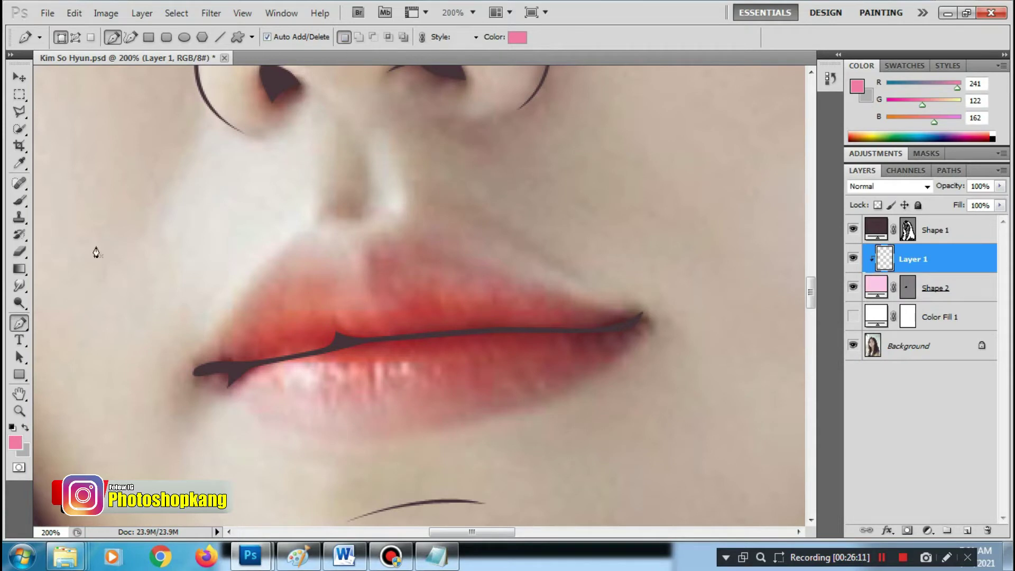
{"action": "left_click", "coordinate": [213, 360]}
{"action": "left_click", "coordinate": [284, 292]}
{"action": "left_click", "coordinate": [322, 285]}
{"action": "left_click", "coordinate": [362, 284]}
Trace Shape 3 along the upper lip to the right corner and begin the zigzag lip line
{"action": "left_click", "coordinate": [367, 249]}
{"action": "left_click", "coordinate": [393, 264]}
{"action": "left_click", "coordinate": [443, 277]}
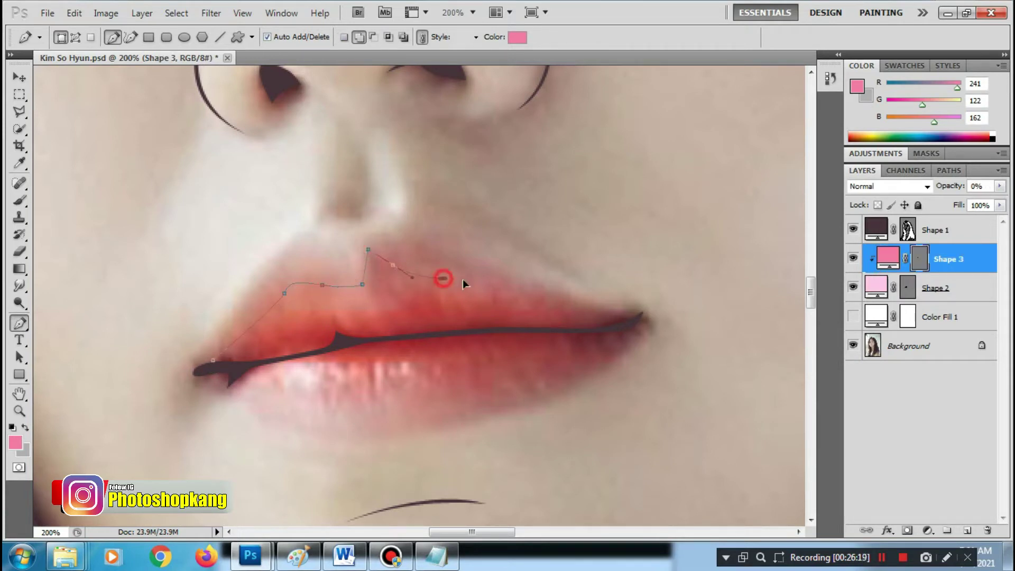
{"action": "left_click_drag", "start_coordinate": [594, 334], "coordinate": [570, 336]}
{"action": "left_click", "coordinate": [574, 359]}
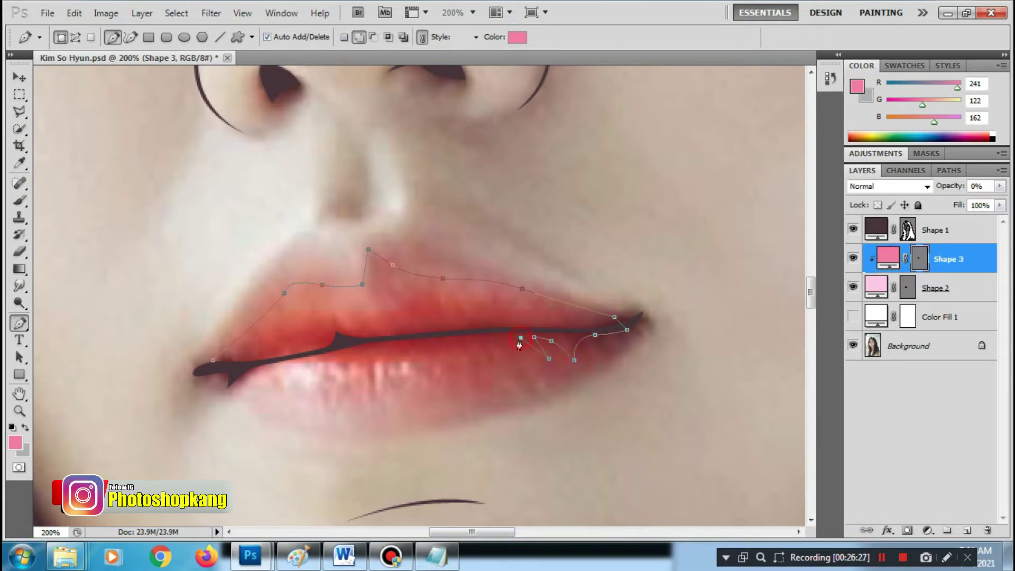
{"action": "left_click", "coordinate": [522, 364]}
{"action": "left_click_drag", "start_coordinate": [503, 348], "coordinate": [495, 348]}
{"action": "mouse_move", "coordinate": [491, 373]}
{"action": "left_mouse_down"}
{"action": "mouse_move", "coordinate": [493, 386]}
{"action": "mouse_move", "coordinate": [401, 351]}
{"action": "left_mouse_up"}
{"action": "left_click", "coordinate": [441, 347]}
{"action": "left_click", "coordinate": [430, 374]}
Finish the zigzag edge to the left corner, close the path, and select Shapes 2 and 3
{"action": "left_click", "coordinate": [385, 379]}
{"action": "left_click", "coordinate": [377, 348]}
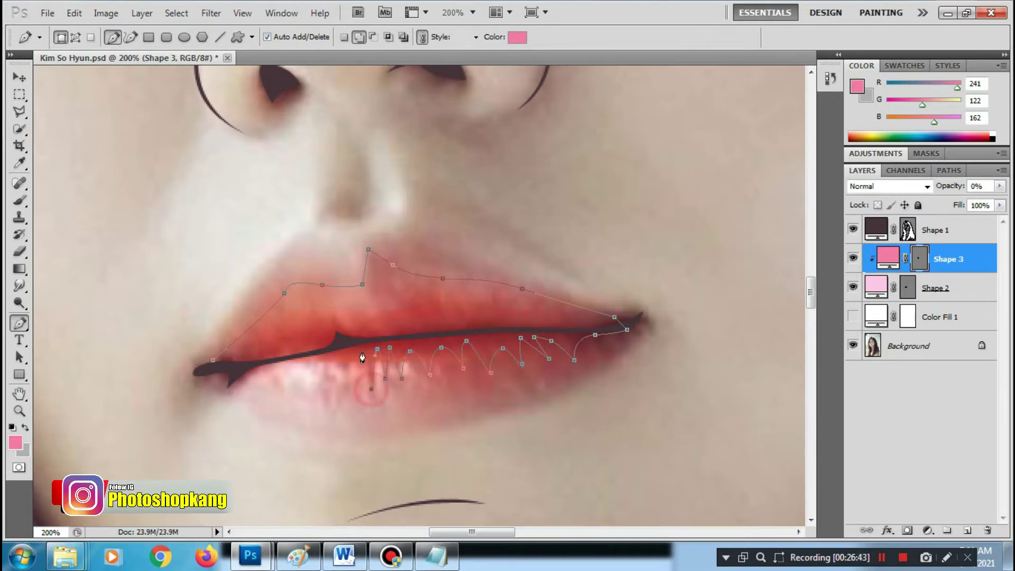
{"action": "left_click", "coordinate": [371, 389]}
{"action": "left_click", "coordinate": [344, 376]}
{"action": "left_click", "coordinate": [332, 352]}
{"action": "left_click_drag", "start_coordinate": [224, 370], "coordinate": [216, 372]}
{"action": "left_click", "coordinate": [213, 364]}
{"action": "key", "text": "Return"}
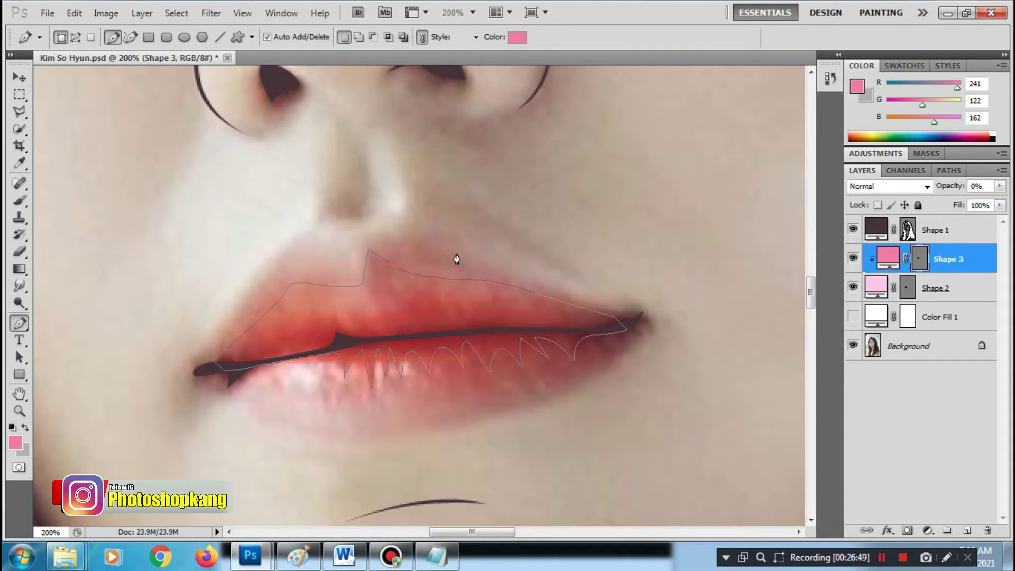
{"action": "left_click", "coordinate": [959, 292]}
{"action": "left_click", "coordinate": [949, 261], "text": "ctrl"}
Raise Shapes 2 and 3 to 100% opacity and zoom out to the whole face
{"action": "left_click", "coordinate": [1000, 186]}
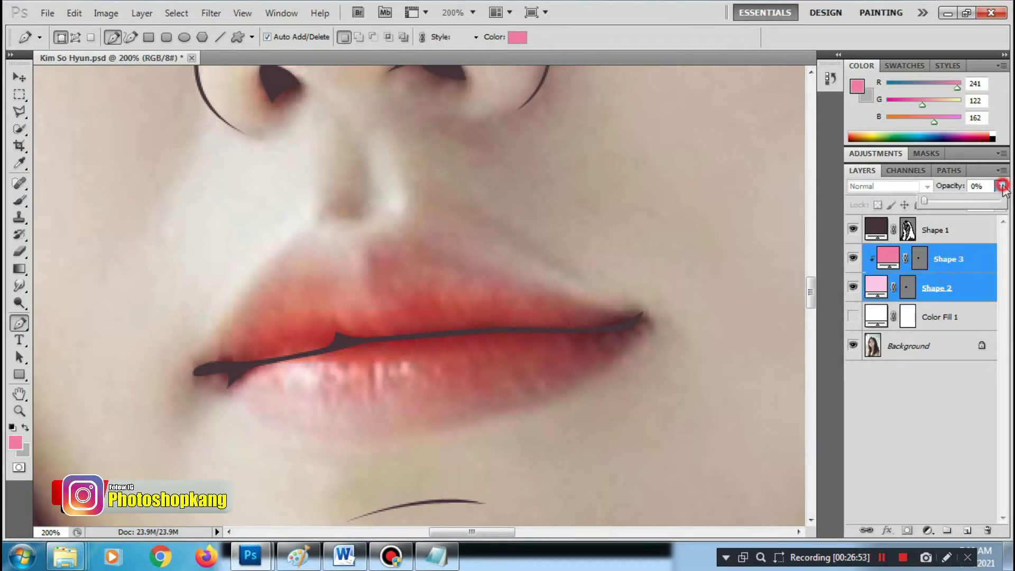
{"action": "left_click_drag", "start_coordinate": [922, 200], "coordinate": [999, 200]}
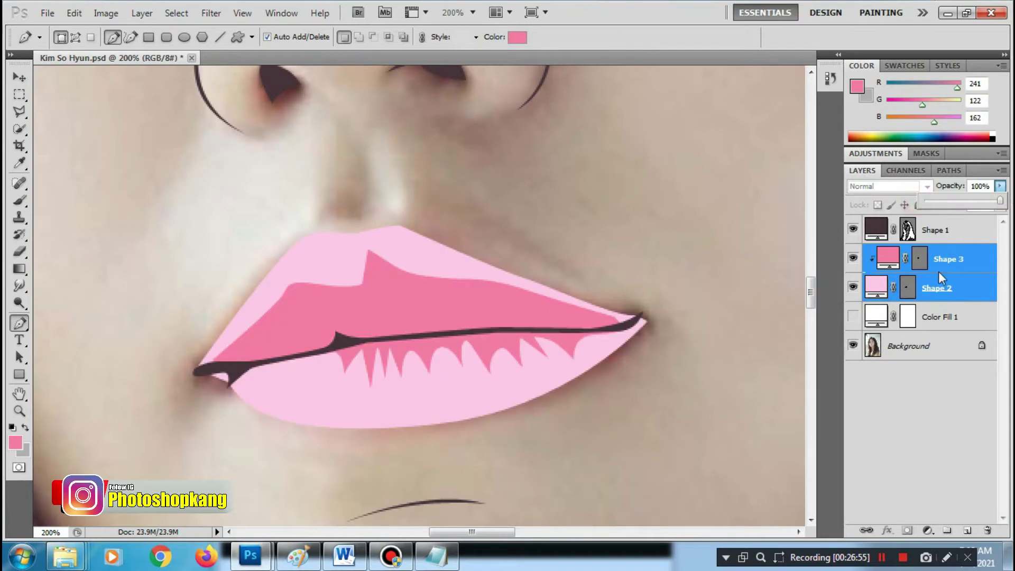
{"action": "left_click", "coordinate": [921, 266]}
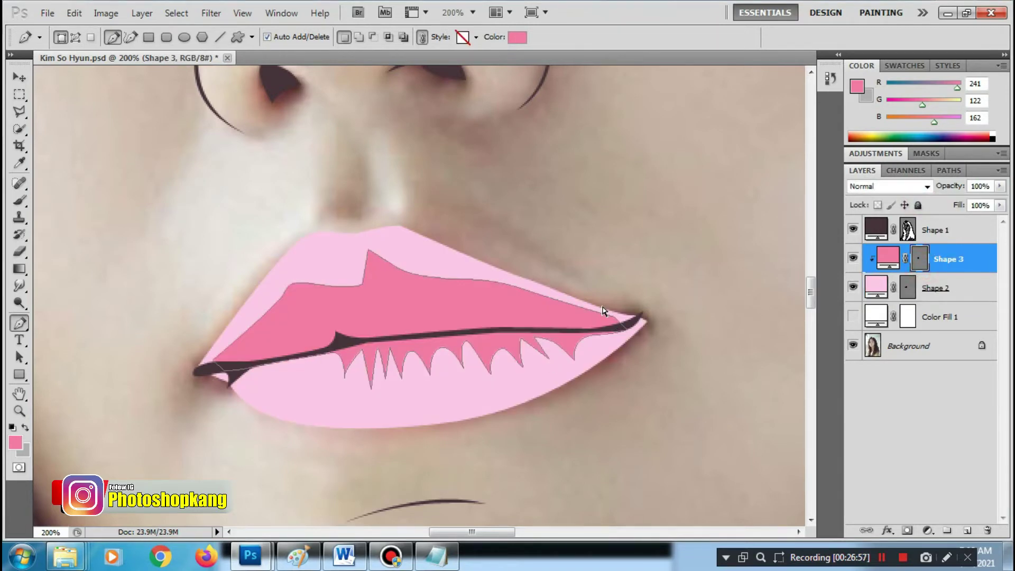
{"action": "key", "text": "ctrl+minus"}
{"action": "key", "text": "ctrl+minus"}
{"action": "key", "text": "ctrl+minus"}
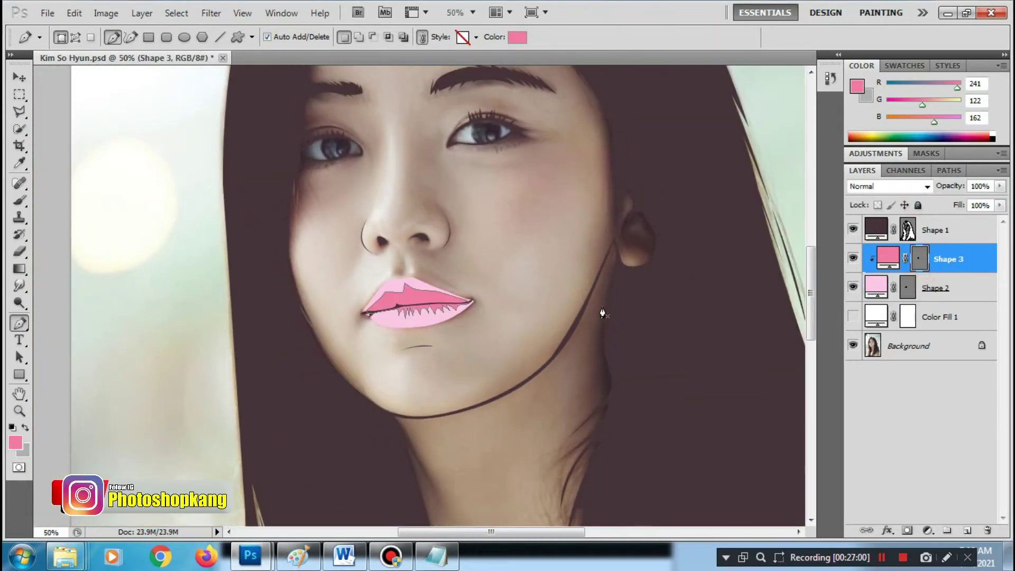
Set Shape 2's fill to the pink sampled from the lips
{"action": "left_click", "coordinate": [905, 290]}
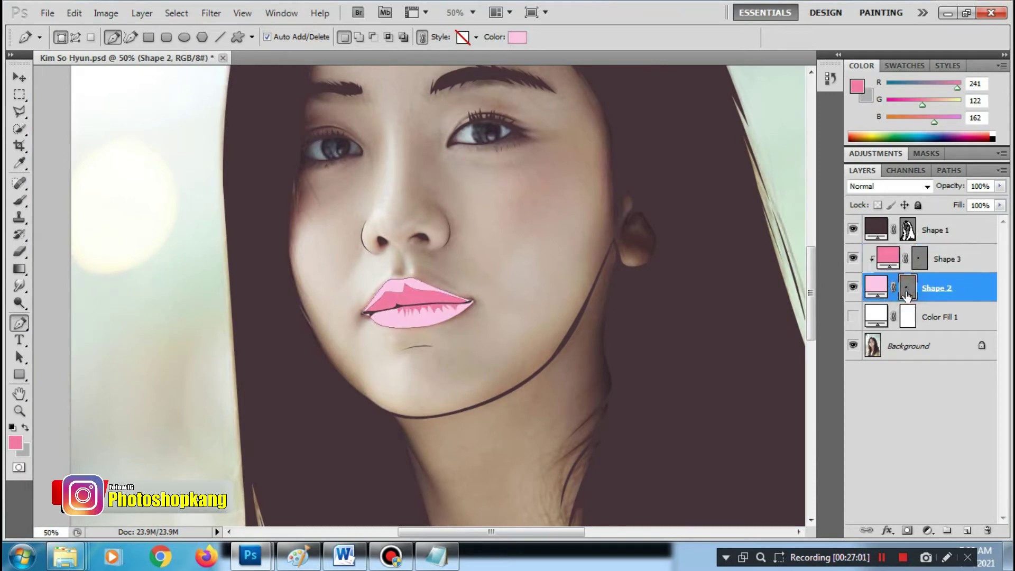
{"action": "left_click", "coordinate": [515, 38]}
{"action": "left_click", "coordinate": [857, 86]}
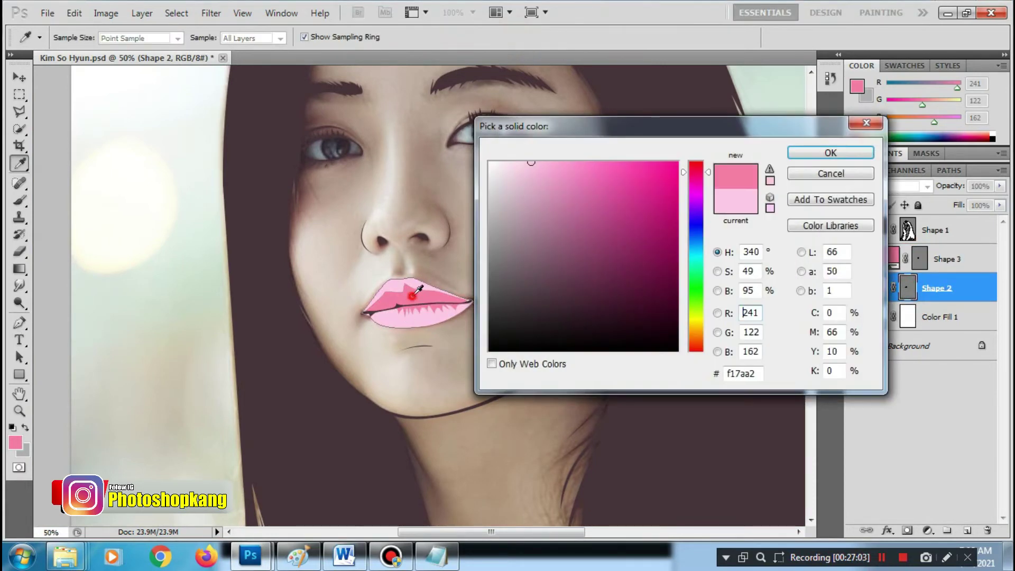
{"action": "left_click", "coordinate": [828, 153]}
{"action": "left_click", "coordinate": [928, 260]}
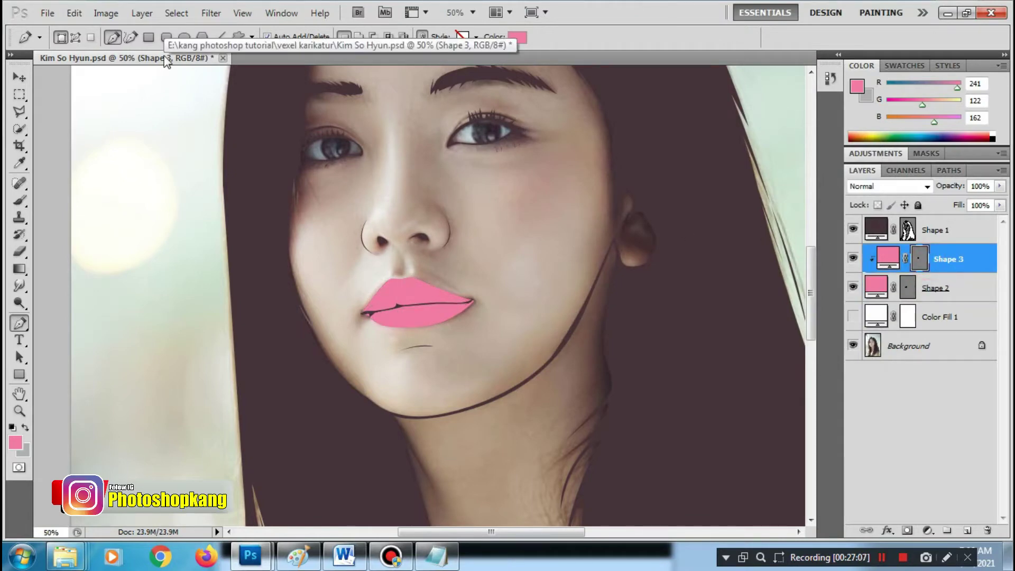
{"action": "left_click", "coordinate": [521, 41]}
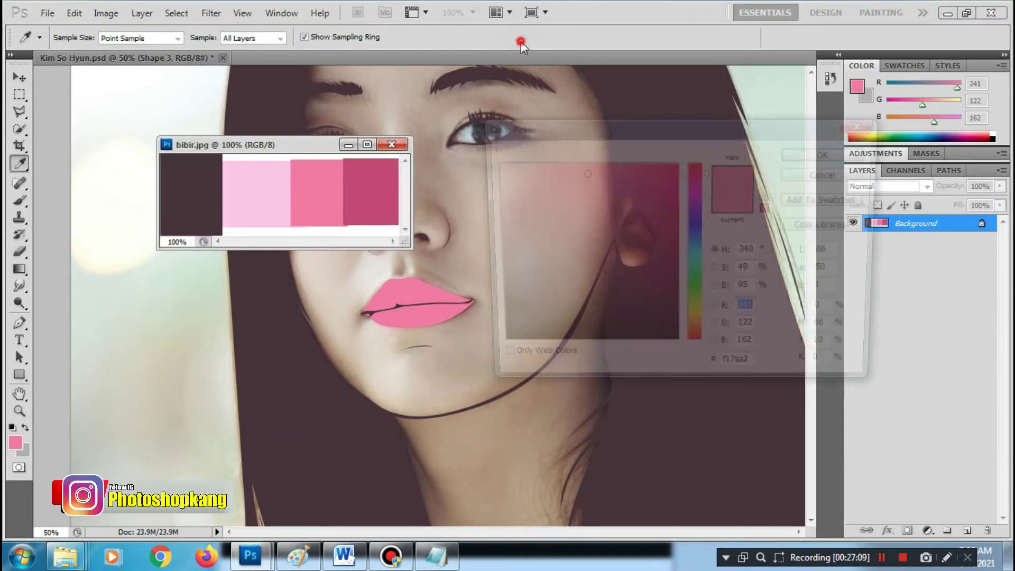
{"action": "left_click", "coordinate": [824, 175]}
Sample dark pink (194, 73, 118) from the bibir.jpg swatches as the foreground colour
{"action": "key", "text": "ctrl+Tab"}
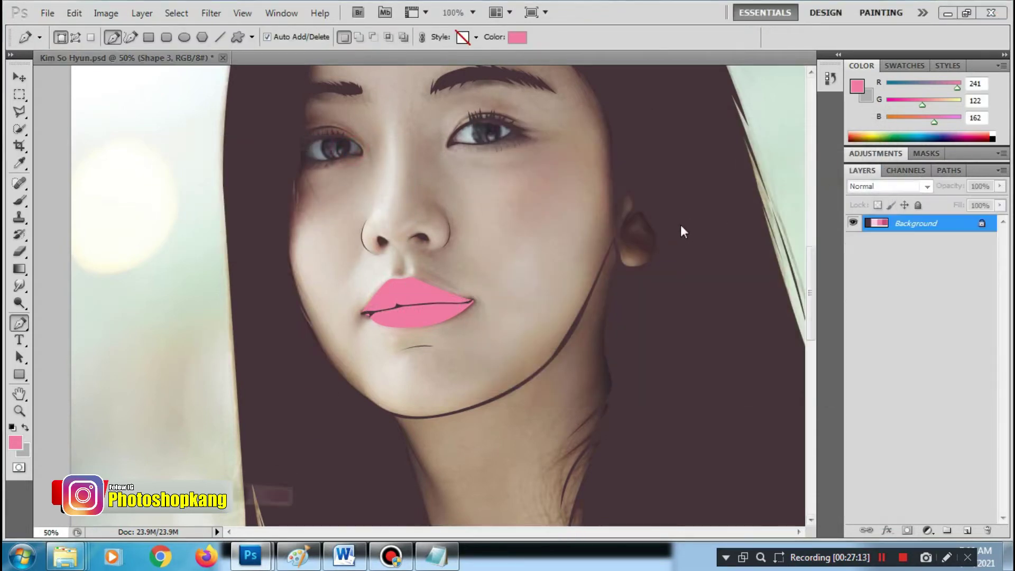
{"action": "left_click", "coordinate": [518, 37]}
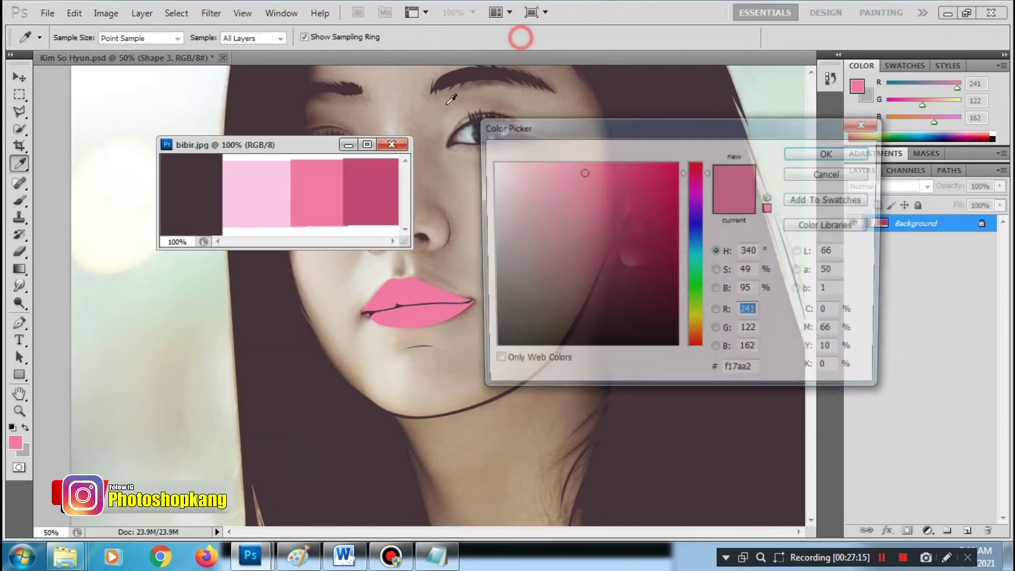
{"action": "left_click", "coordinate": [388, 191]}
{"action": "left_click", "coordinate": [842, 157]}
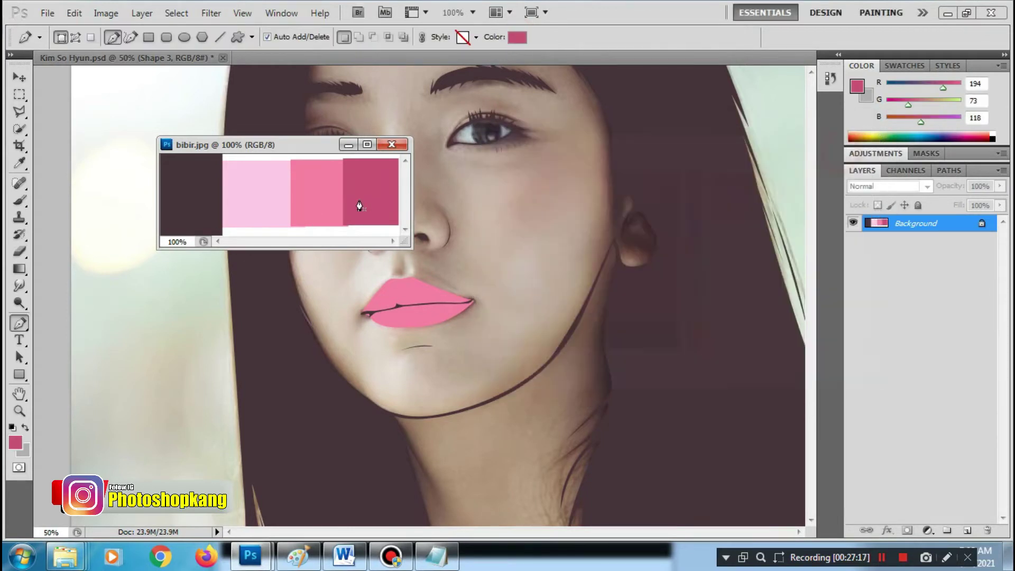
{"action": "left_click", "coordinate": [351, 148]}
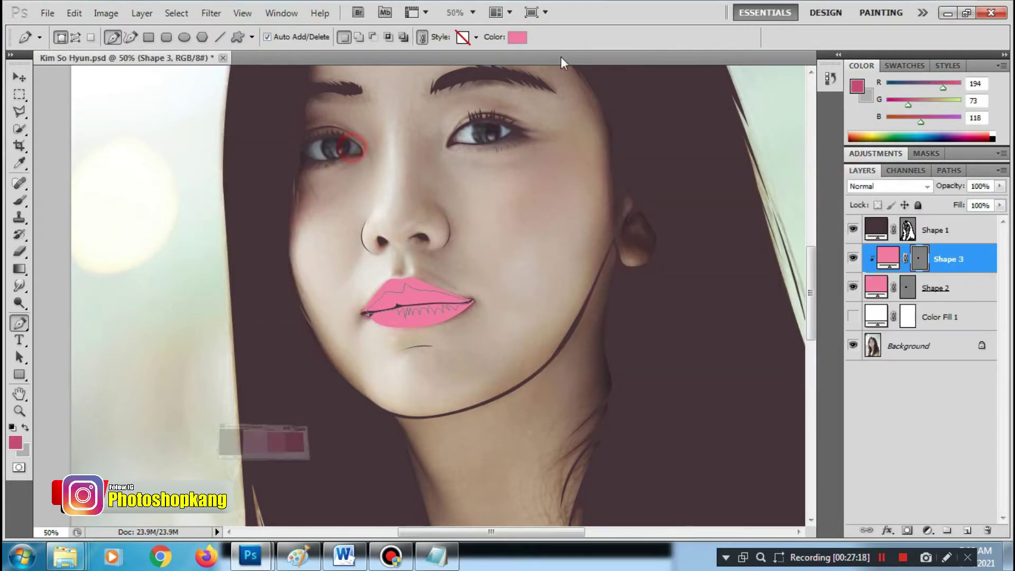
Fill Shape 3 with the dark pink (194, 73, 118) foreground colour
{"action": "left_click", "coordinate": [916, 262]}
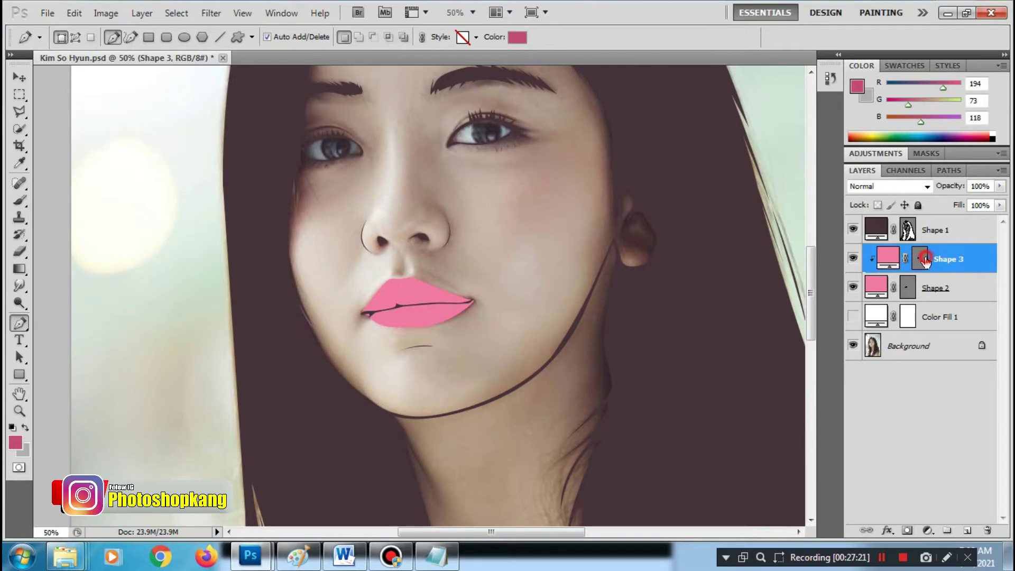
{"action": "left_click", "coordinate": [918, 259]}
{"action": "left_click", "coordinate": [520, 37]}
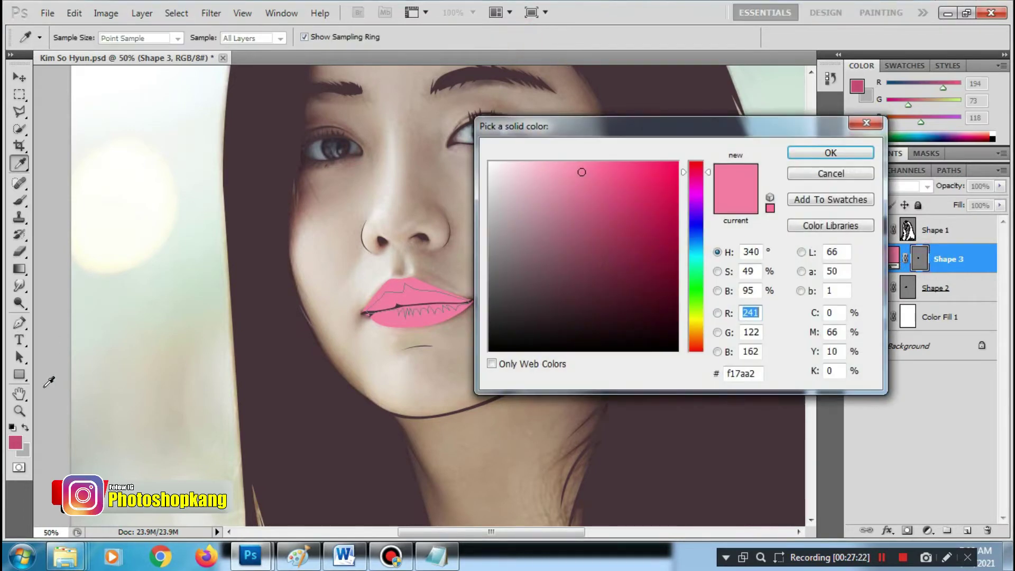
{"action": "left_click", "coordinate": [21, 440]}
{"action": "left_click", "coordinate": [822, 152]}
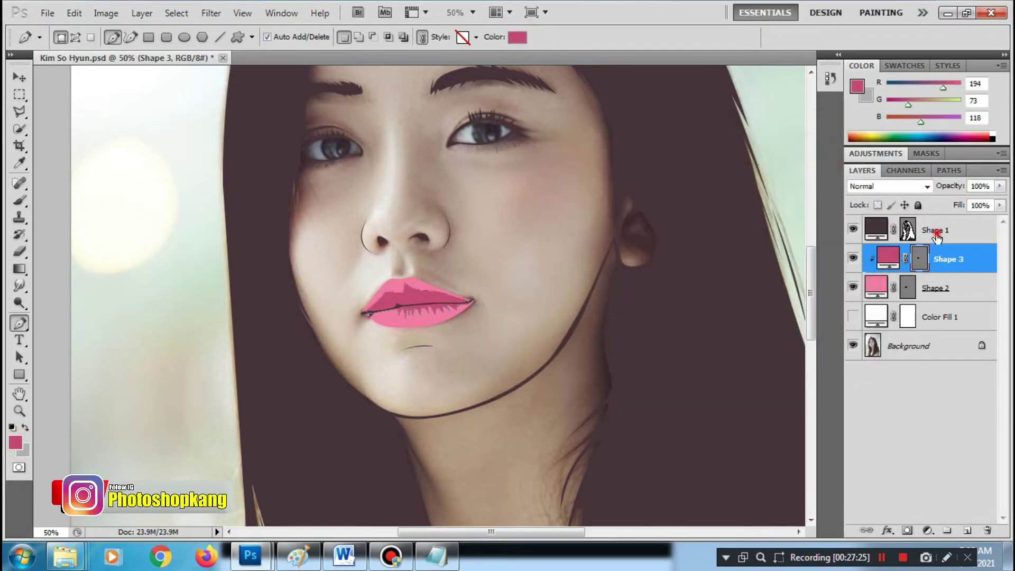
{"action": "left_click", "coordinate": [935, 229]}
{"action": "left_click", "coordinate": [436, 283]}
{"action": "scroll", "coordinate": [437, 284], "scroll_direction": "up", "scroll_amount": 2}
Lower Shape 2's opacity slightly and reselect Shape 3 with the mouth in view
{"action": "scroll", "coordinate": [437, 284], "scroll_direction": "up", "scroll_amount": 2}
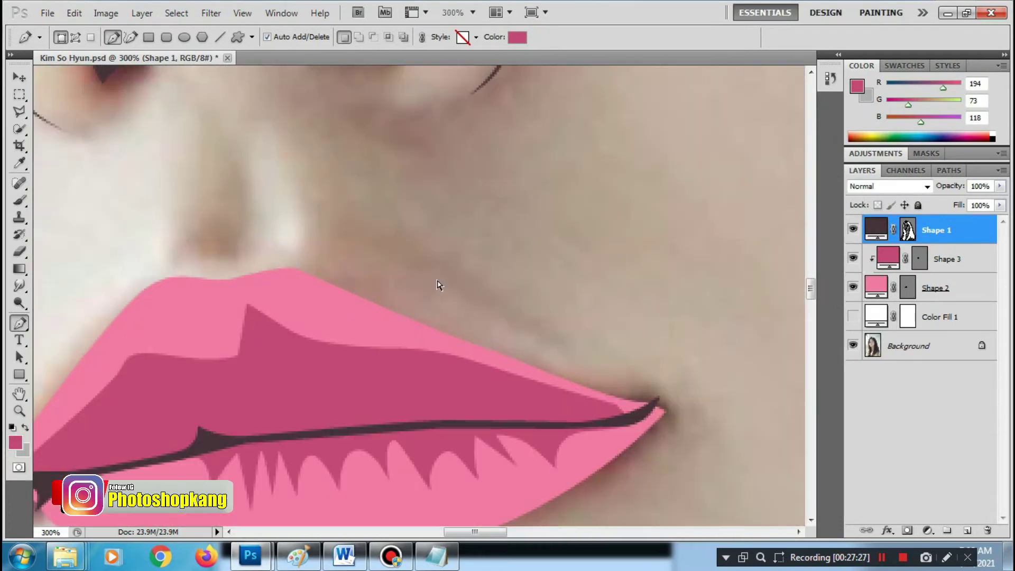
{"action": "left_click", "coordinate": [921, 264]}
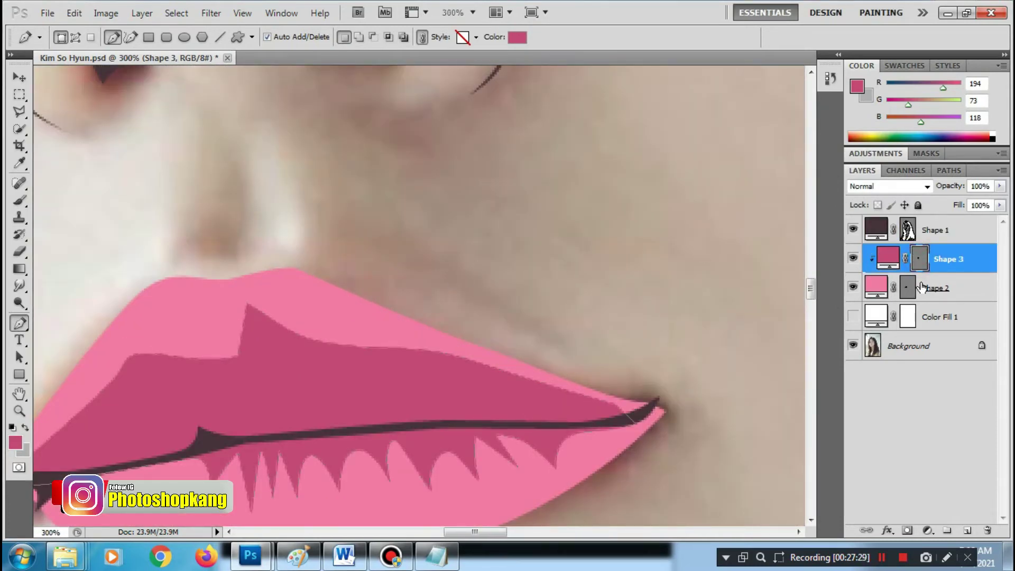
{"action": "left_click", "coordinate": [908, 291]}
{"action": "left_click", "coordinate": [852, 288]}
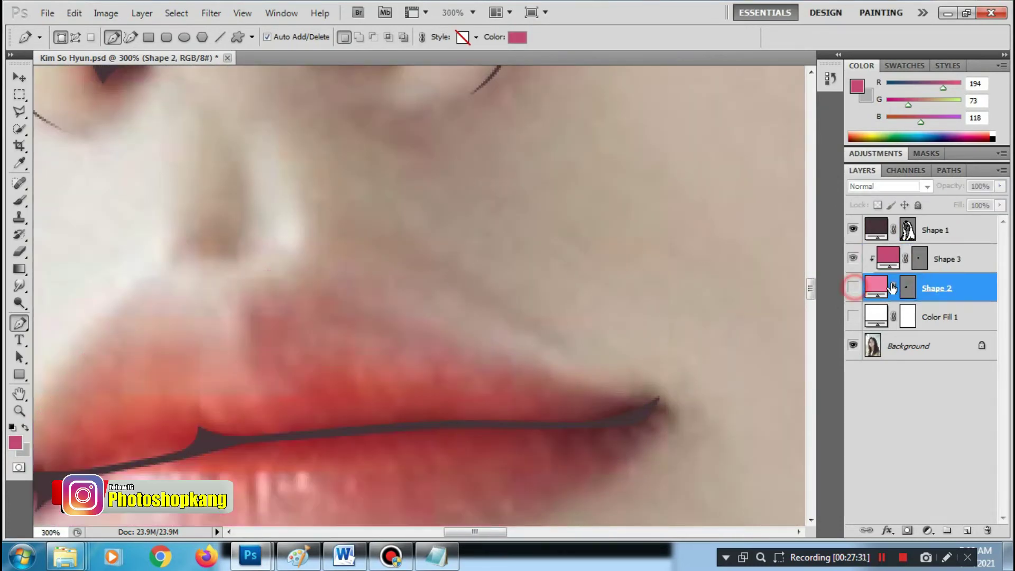
{"action": "left_click", "coordinate": [853, 288]}
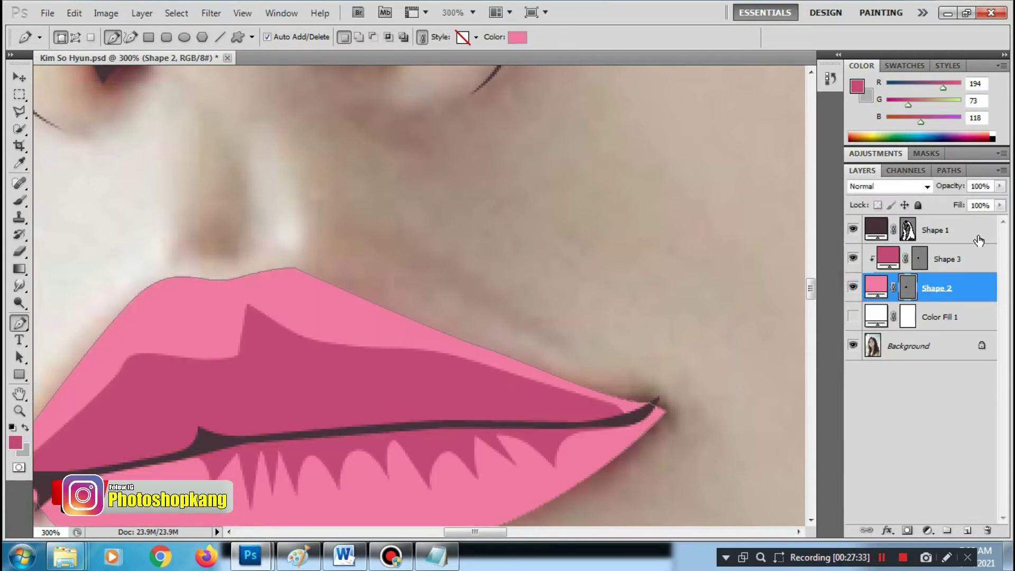
{"action": "mouse_move", "coordinate": [999, 186]}
{"action": "left_mouse_down"}
{"action": "mouse_move", "coordinate": [990, 205]}
{"action": "mouse_move", "coordinate": [891, 217]}
{"action": "left_mouse_up"}
{"action": "left_click", "coordinate": [914, 261]}
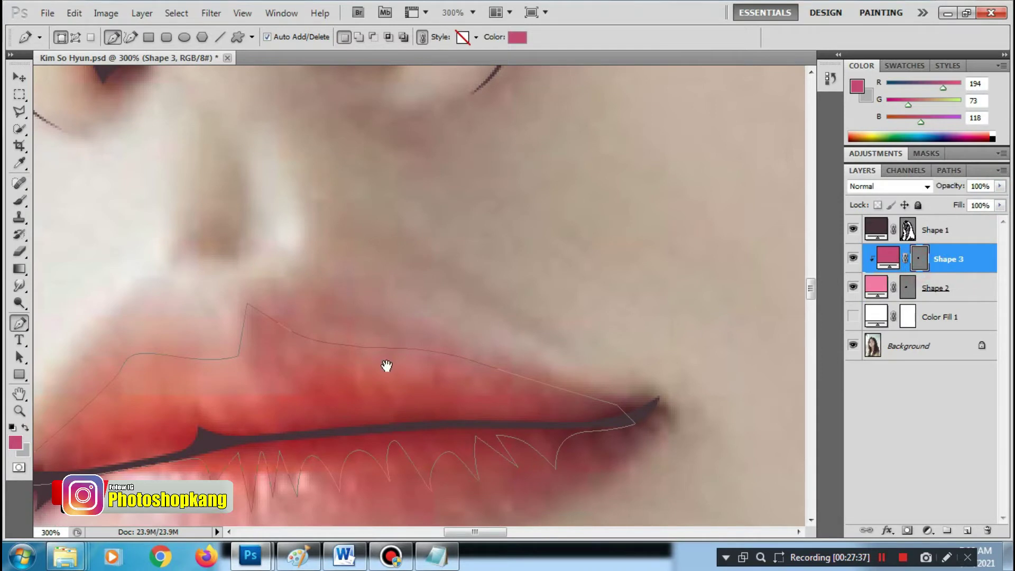
{"action": "left_click_drag", "start_coordinate": [386, 362], "coordinate": [477, 244]}
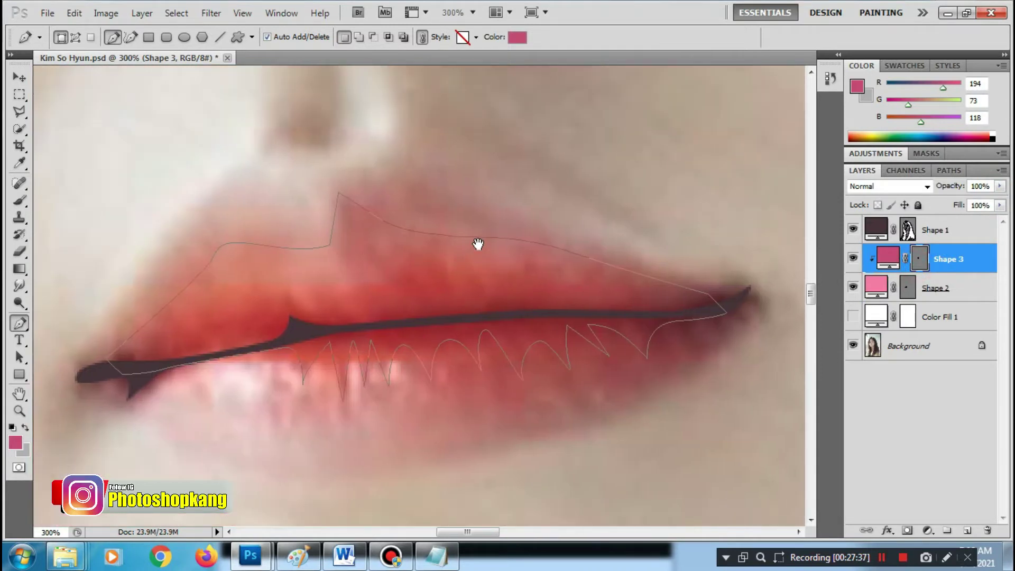
Adjust the shading's upper-lip edge anchor, undoing a stray curve change
{"action": "left_click", "coordinate": [249, 240]}
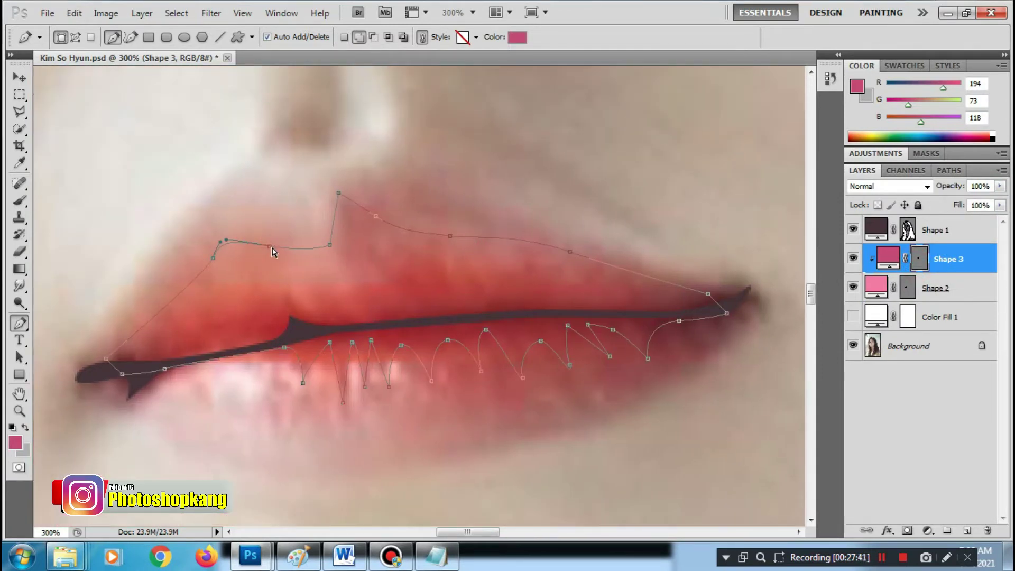
{"action": "left_click_drag", "start_coordinate": [273, 247], "coordinate": [277, 272]}
{"action": "left_click", "coordinate": [340, 192]}
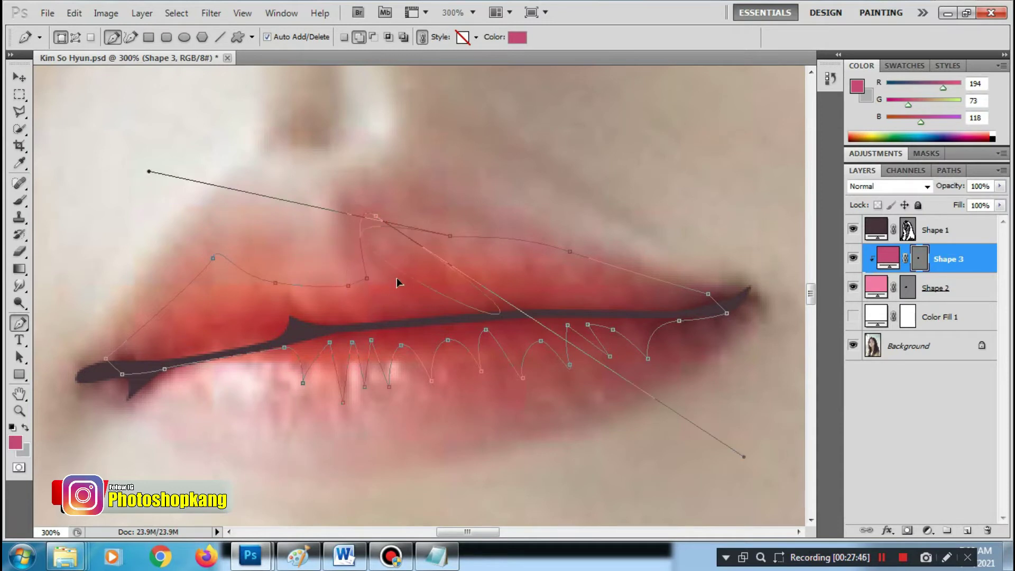
{"action": "key", "text": "alt+bracketleft"}
{"action": "key", "text": "alt+bracketright"}
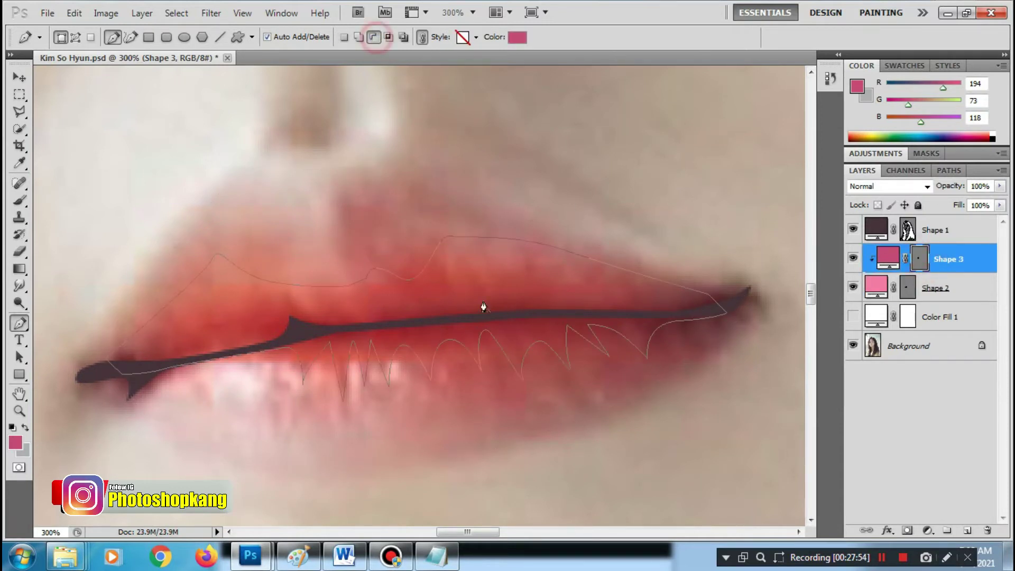
Add a zigzag streak across the upper lip to Shape 3
{"action": "left_click_drag", "start_coordinate": [460, 283], "coordinate": [487, 294]}
{"action": "left_click", "coordinate": [505, 283]}
{"action": "left_click", "coordinate": [545, 284]}
{"action": "left_click", "coordinate": [569, 259]}
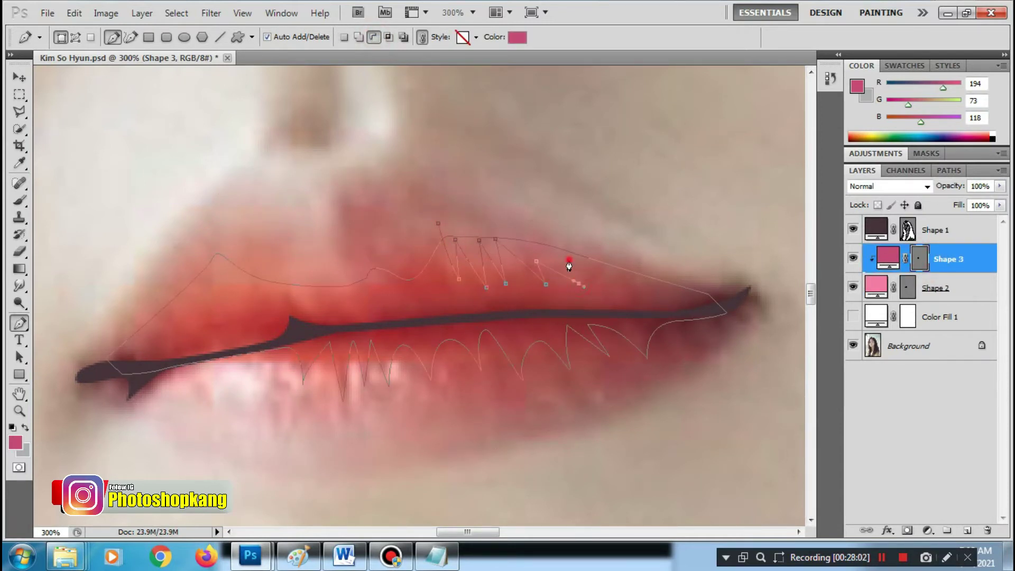
{"action": "left_click", "coordinate": [598, 268]}
{"action": "left_click", "coordinate": [634, 289]}
{"action": "left_click", "coordinate": [666, 288]}
{"action": "left_click", "coordinate": [438, 223]}
Draw a second zigzag streak at the lip's left side
{"action": "left_click", "coordinate": [280, 274]}
{"action": "left_click", "coordinate": [314, 311]}
{"action": "left_click", "coordinate": [279, 273]}
{"action": "left_click", "coordinate": [243, 309]}
{"action": "left_click", "coordinate": [215, 244]}
{"action": "left_click", "coordinate": [215, 308]}
{"action": "left_click", "coordinate": [176, 321]}
{"action": "left_click", "coordinate": [172, 245]}
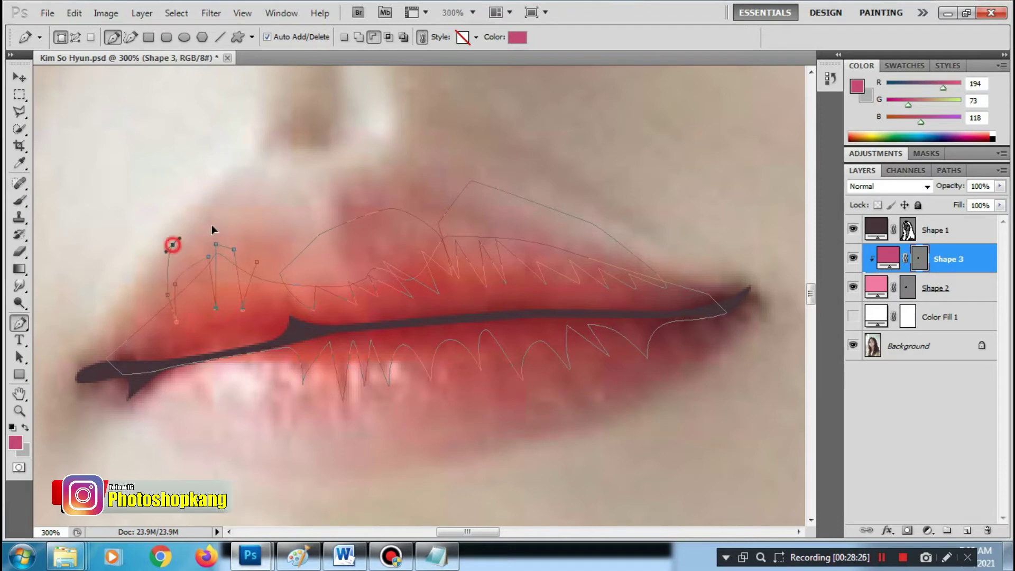
Check the streaks against the white backing, zoom out, then hide the backing and reselect Shape 3
{"action": "left_click", "coordinate": [257, 262]}
{"action": "left_click", "coordinate": [853, 317]}
{"action": "left_click", "coordinate": [946, 288]}
{"action": "left_click", "coordinate": [997, 186]}
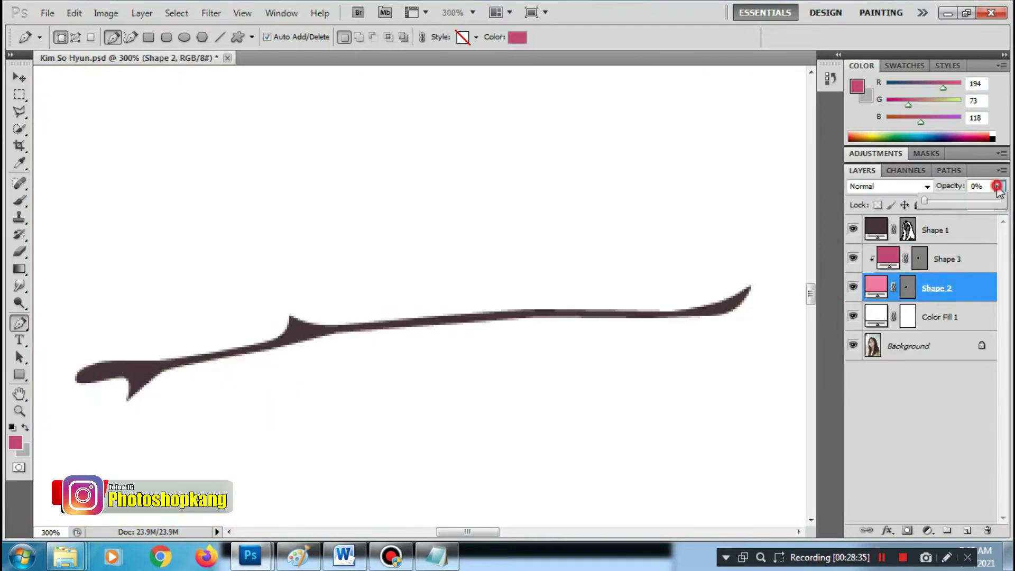
{"action": "key", "text": "Escape"}
{"action": "key", "text": "ctrl+minus"}
{"action": "key", "text": "ctrl+minus"}
{"action": "key", "text": "ctrl+minus"}
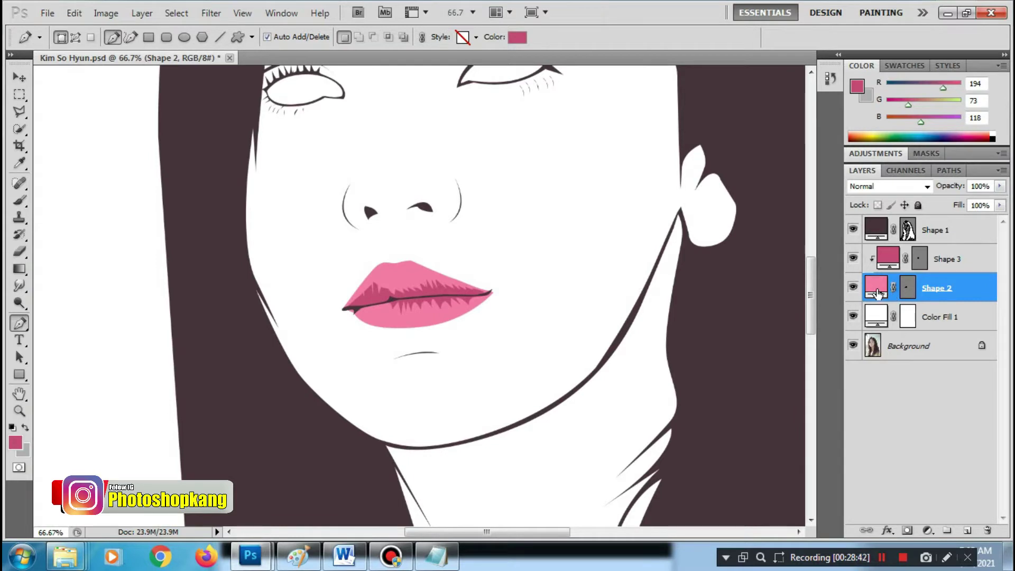
{"action": "left_click", "coordinate": [853, 322]}
{"action": "left_click", "coordinate": [931, 258]}
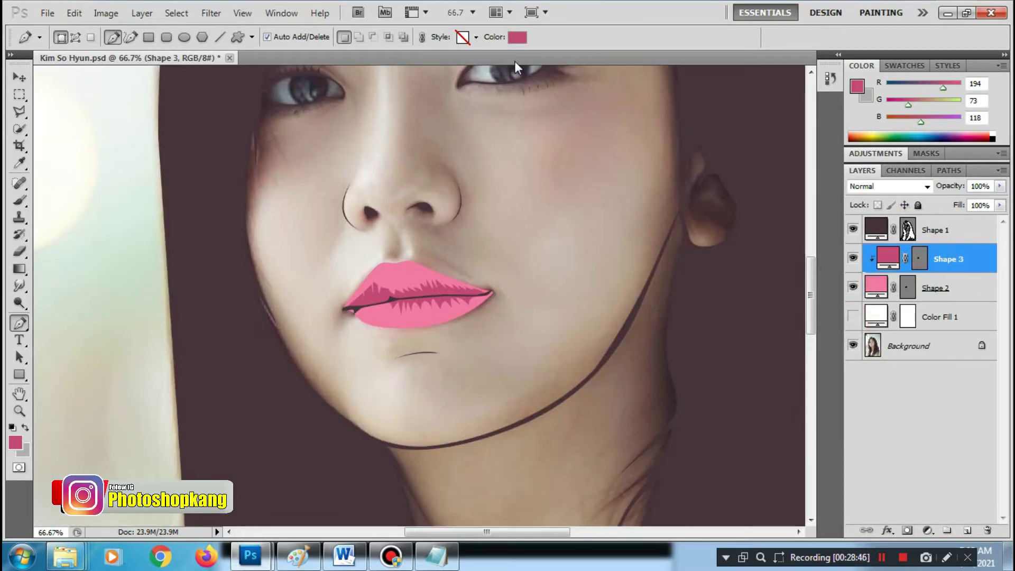
Set the new shape's fill to a lighter pink, 247/150/183, sampled from the lips
{"action": "left_click", "coordinate": [517, 37]}
{"action": "left_click", "coordinate": [399, 274]}
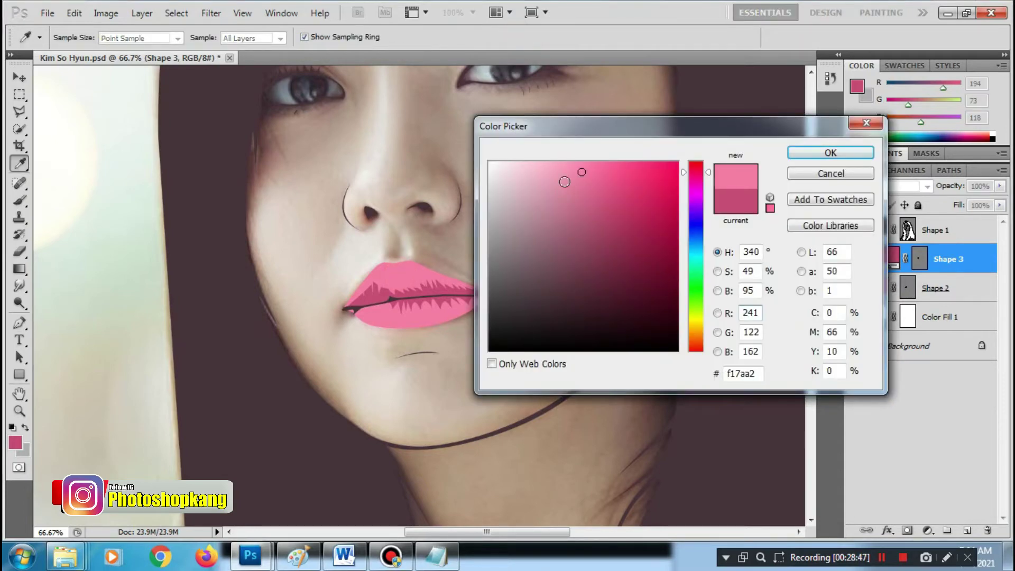
{"action": "left_click", "coordinate": [564, 168]}
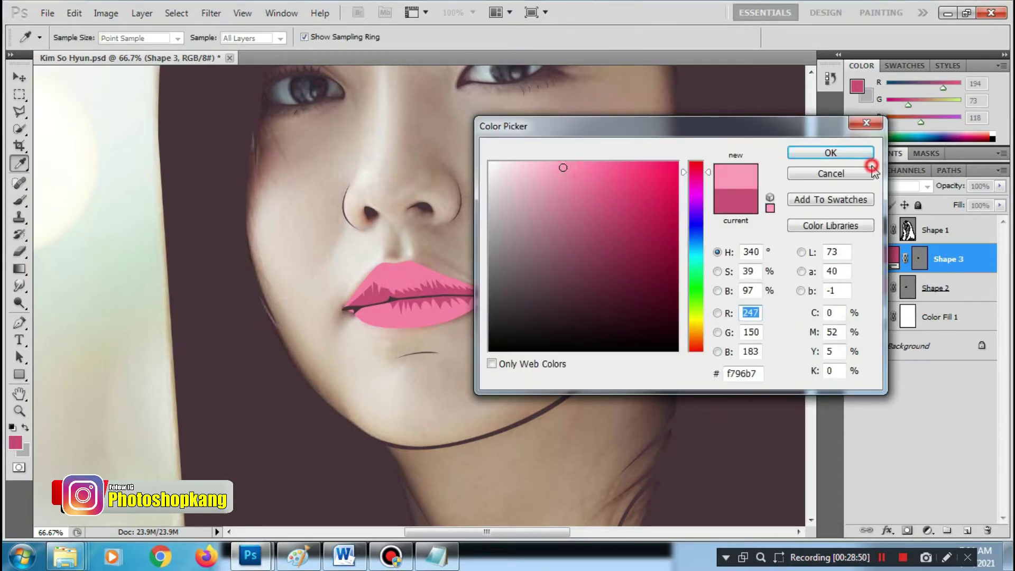
{"action": "left_click", "coordinate": [838, 155]}
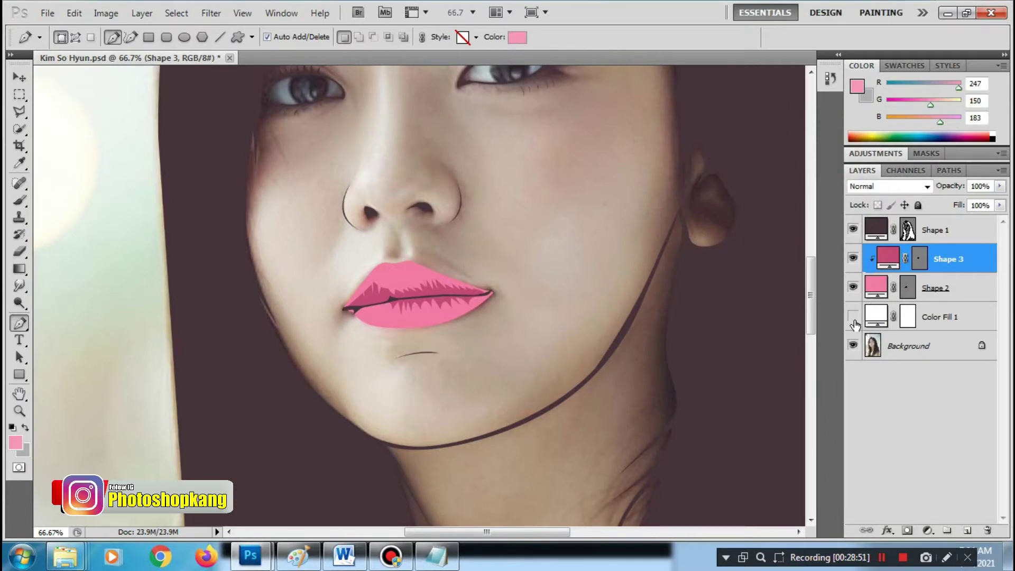
Hide the pink lip base and draw the first highlight shape on the lower lip
{"action": "left_click", "coordinate": [852, 288]}
{"action": "left_click", "coordinate": [852, 288]}
{"action": "scroll", "coordinate": [405, 317], "scroll_direction": "up", "scroll_amount": 2}
{"action": "scroll", "coordinate": [403, 310], "scroll_direction": "up", "scroll_amount": 1}
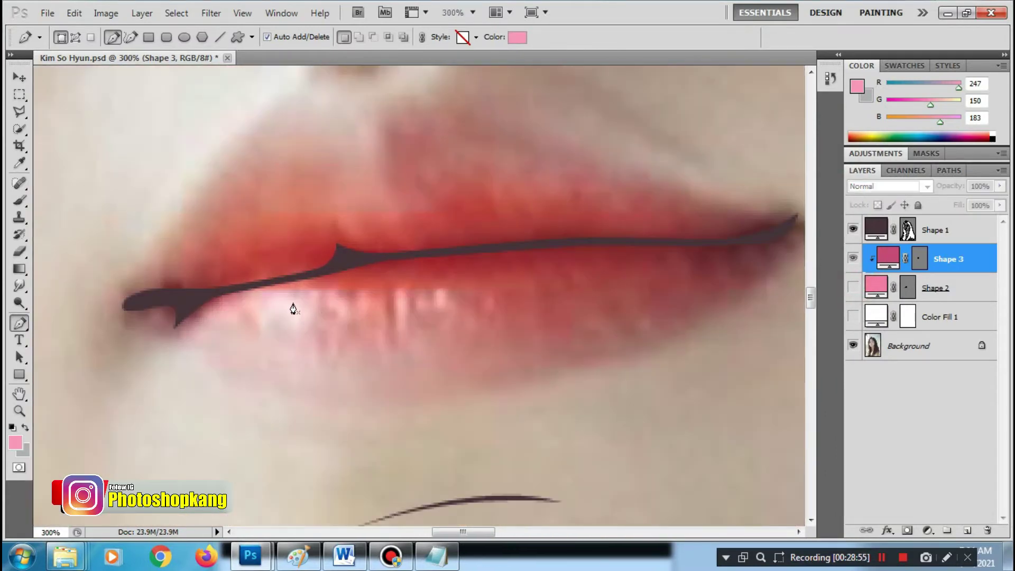
{"action": "left_click", "coordinate": [274, 288]}
{"action": "left_click_drag", "start_coordinate": [267, 327], "coordinate": [276, 333]}
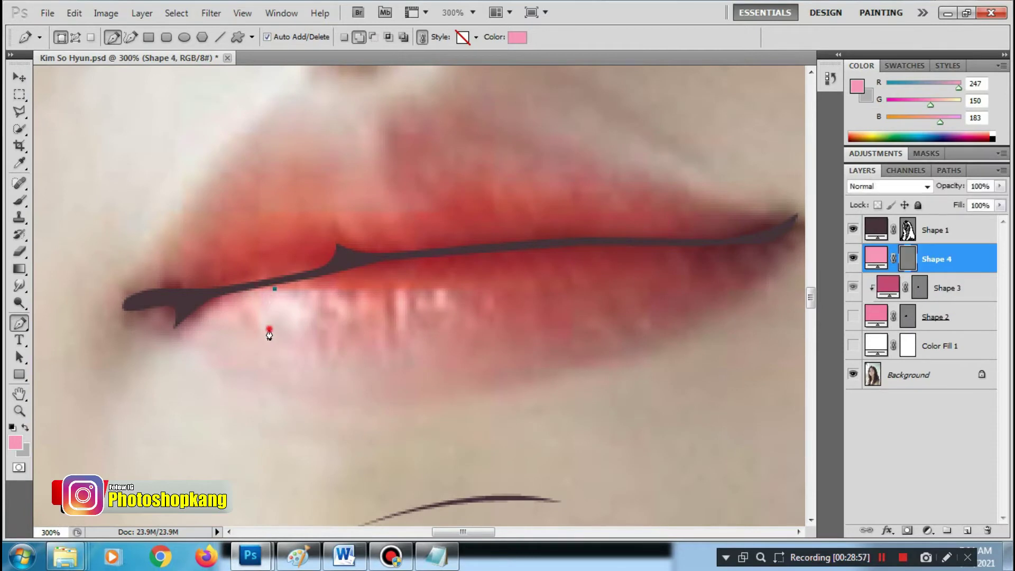
{"action": "left_click", "coordinate": [275, 289]}
Add a second highlight petal and a tall highlight sliver on the lower lip
{"action": "left_click", "coordinate": [282, 288]}
{"action": "left_click_drag", "start_coordinate": [290, 329], "coordinate": [343, 319]}
{"action": "left_click", "coordinate": [283, 288]}
{"action": "left_click", "coordinate": [330, 290]}
{"action": "left_click_drag", "start_coordinate": [405, 290], "coordinate": [404, 334]}
{"action": "left_click_drag", "start_coordinate": [398, 268], "coordinate": [421, 312]}
{"action": "left_click", "coordinate": [404, 289]}
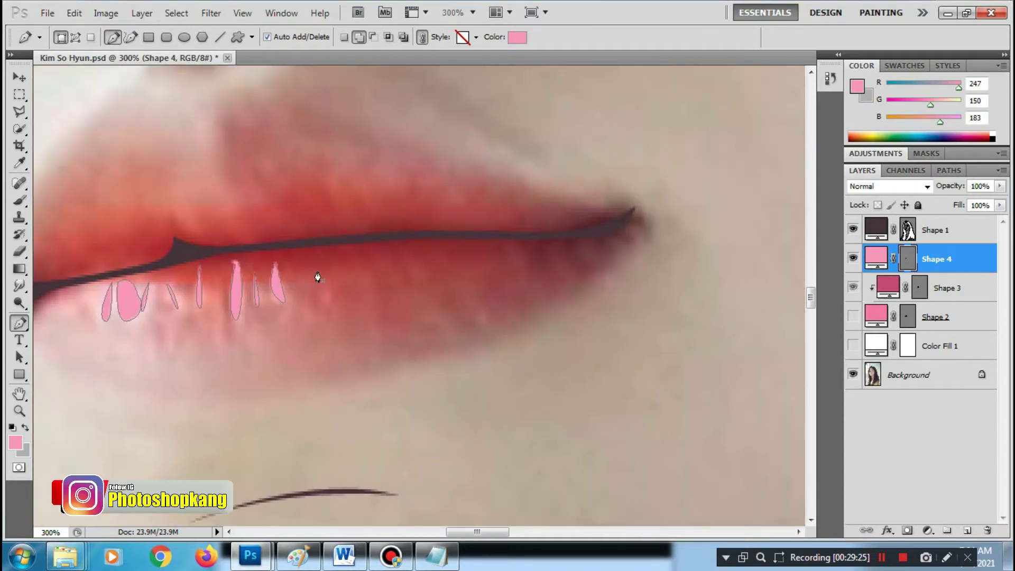
Clip Shape 3 and Shape 4 to Shape 2, set Shape 2 to 0% opacity, and hide Color Fill 1
{"action": "left_click", "coordinate": [933, 230]}
{"action": "left_click", "coordinate": [852, 316]}
{"action": "left_click", "coordinate": [917, 286]}
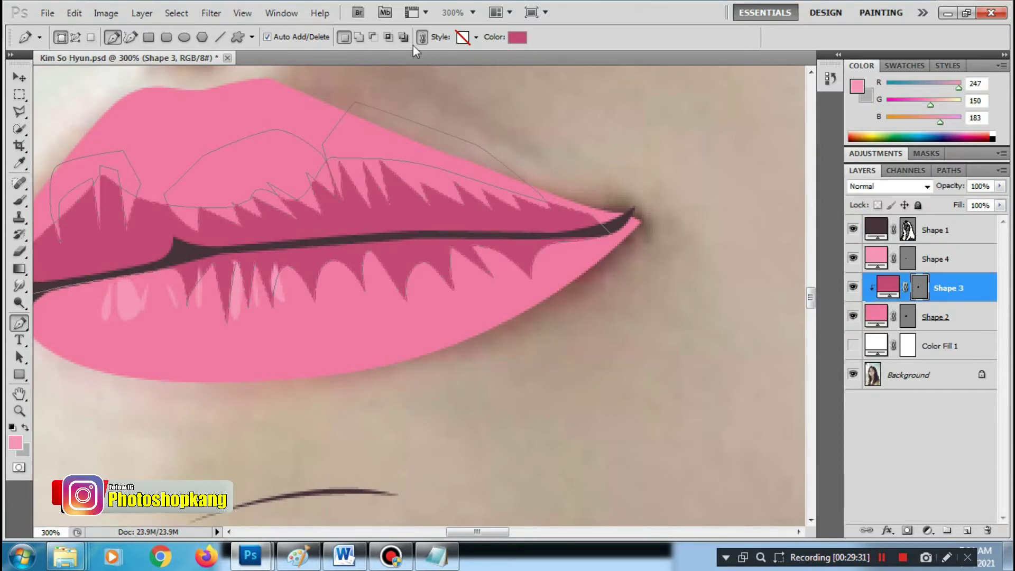
{"action": "left_click", "coordinate": [852, 345]}
{"action": "left_click", "coordinate": [852, 316]}
{"action": "left_click", "coordinate": [937, 258]}
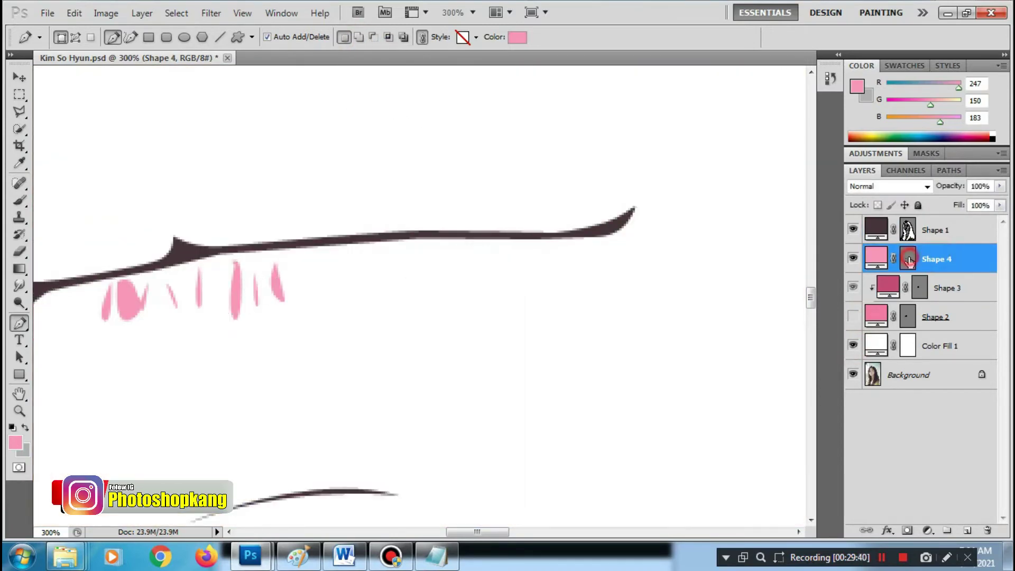
{"action": "left_click", "coordinate": [852, 316]}
{"action": "right_click", "coordinate": [937, 259]}
{"action": "left_click", "coordinate": [848, 359]}
{"action": "left_click", "coordinate": [936, 316]}
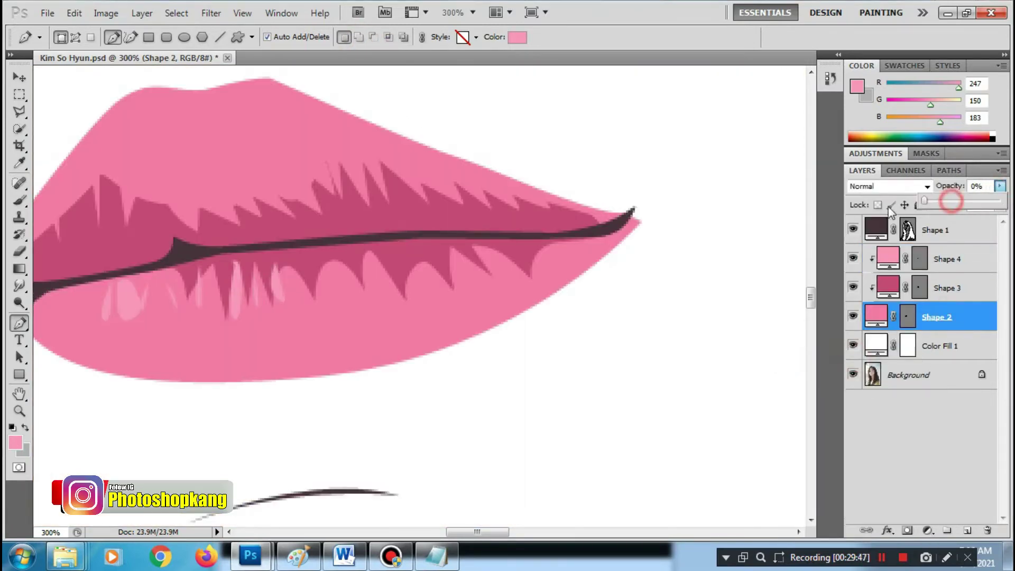
{"action": "left_click_drag", "start_coordinate": [951, 186], "coordinate": [898, 186]}
{"action": "left_click", "coordinate": [852, 345]}
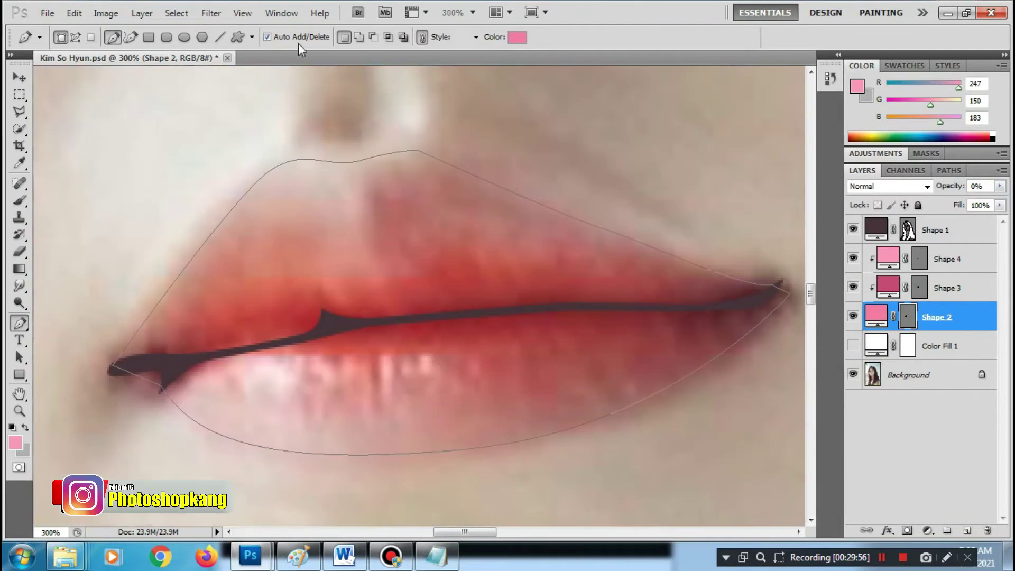
Add a curved anchor point to the Shape 3 shading outline near the lip corner
{"action": "left_click", "coordinate": [918, 288]}
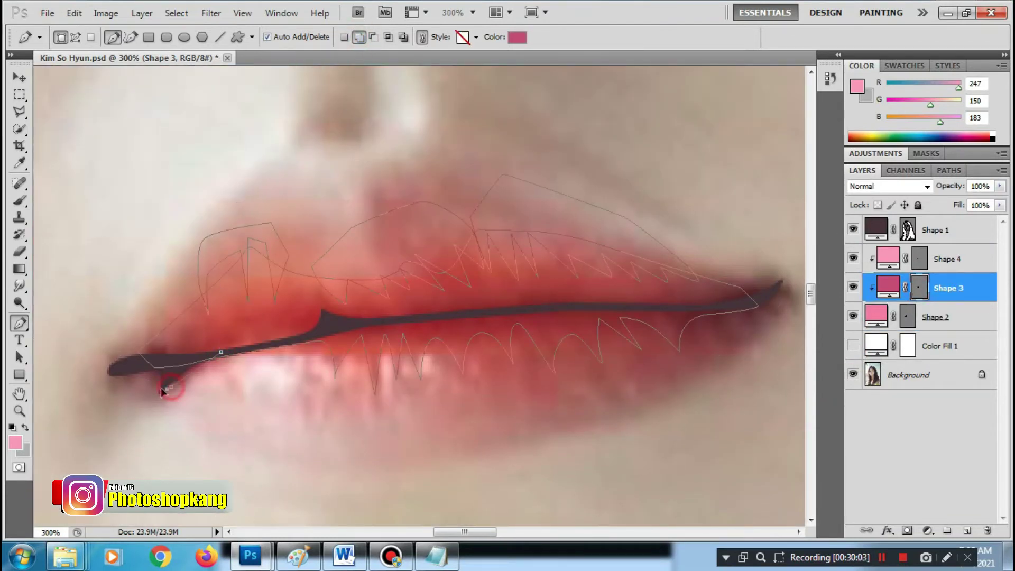
{"action": "scroll", "coordinate": [639, 302], "scroll_direction": "right", "scroll_amount": 3}
{"action": "left_click", "coordinate": [639, 302]}
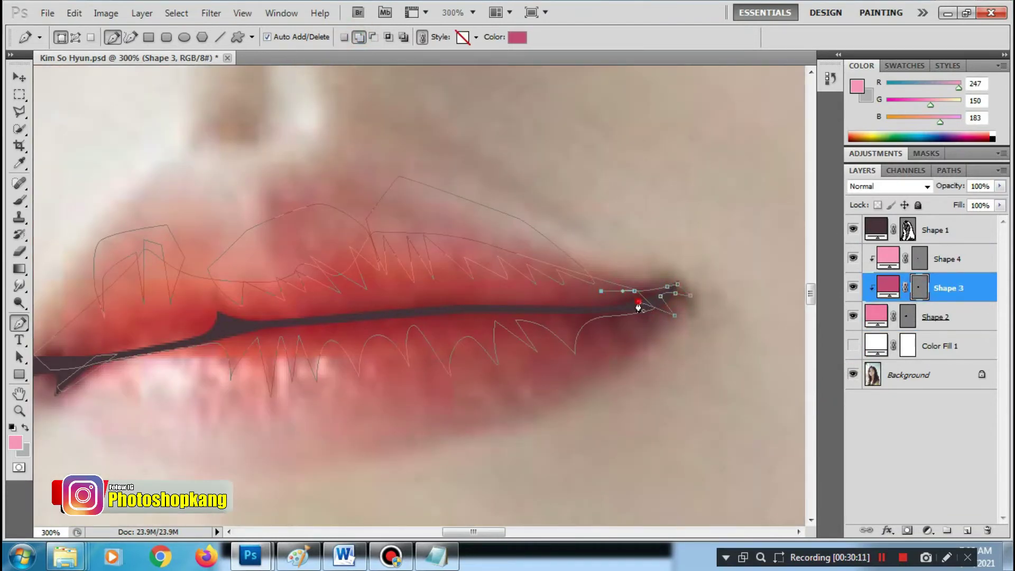
{"action": "scroll", "coordinate": [645, 295], "scroll_direction": "down", "scroll_amount": 3}
{"action": "scroll", "coordinate": [645, 295], "scroll_direction": "left", "scroll_amount": 2}
{"action": "left_click", "coordinate": [393, 375]}
{"action": "left_click_drag", "start_coordinate": [657, 287], "coordinate": [695, 252]}
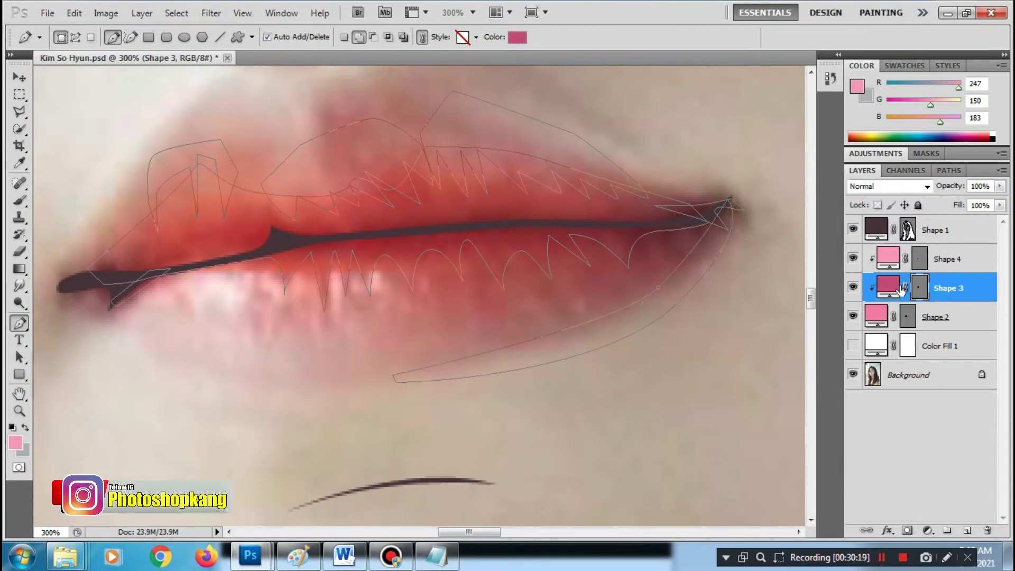
Restore the Shape 2 lip base to 100% opacity and reselect the Shape 3 shading
{"action": "left_click", "coordinate": [935, 317]}
{"action": "key", "text": "0"}
{"action": "left_click", "coordinate": [946, 287]}
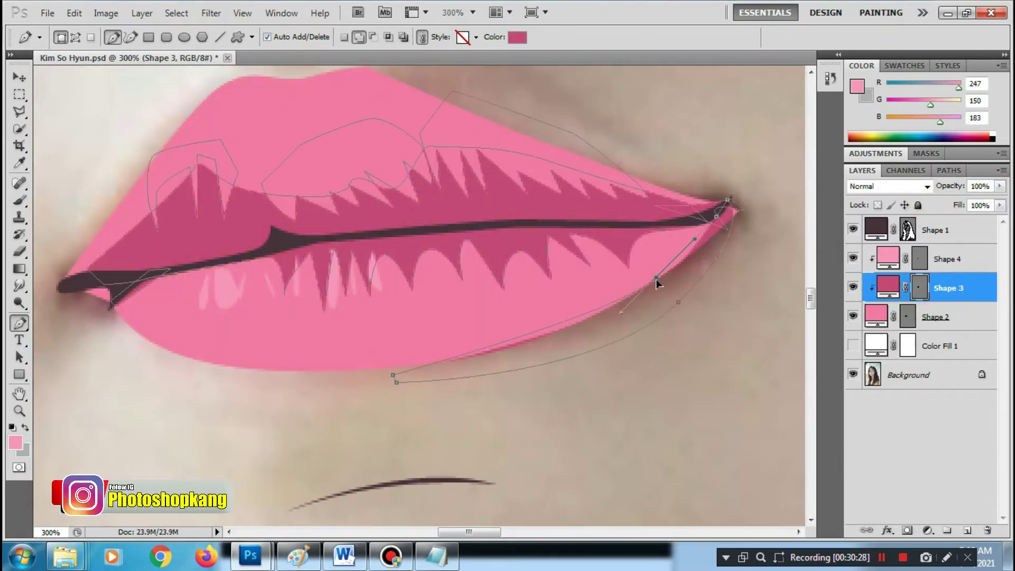
{"action": "left_click", "coordinate": [889, 264]}
{"action": "key", "text": "ctrl+minus"}
{"action": "key", "text": "ctrl+minus"}
{"action": "key", "text": "ctrl+minus"}
{"action": "left_click", "coordinate": [898, 287]}
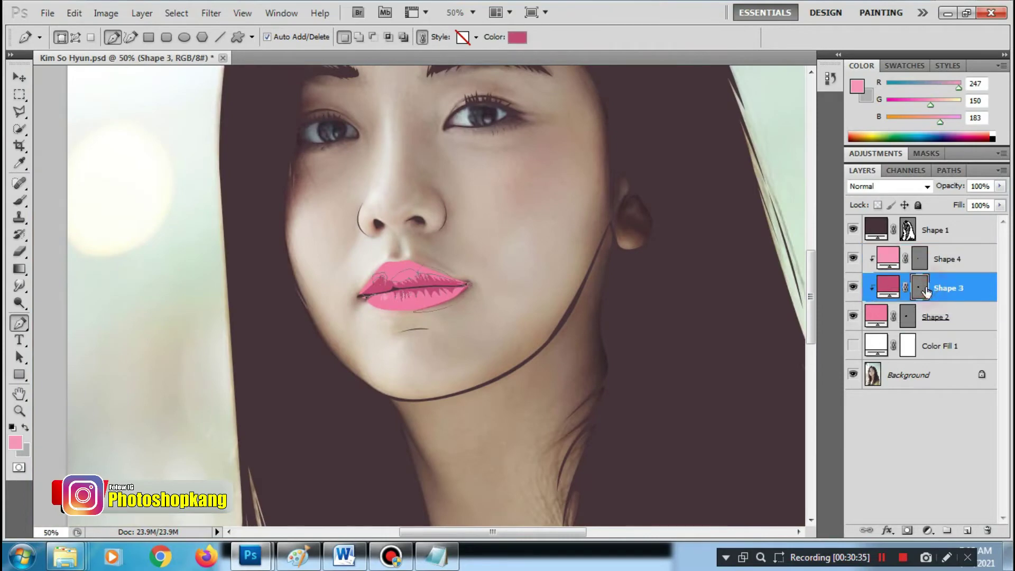
{"action": "scroll", "coordinate": [385, 285], "scroll_direction": "up", "scroll_amount": 5}
Outline a new spike in the lip shading and extend it near the lip corner
{"action": "left_click", "coordinate": [438, 283]}
{"action": "left_click", "coordinate": [456, 244]}
{"action": "left_click", "coordinate": [476, 247]}
{"action": "left_click", "coordinate": [434, 196]}
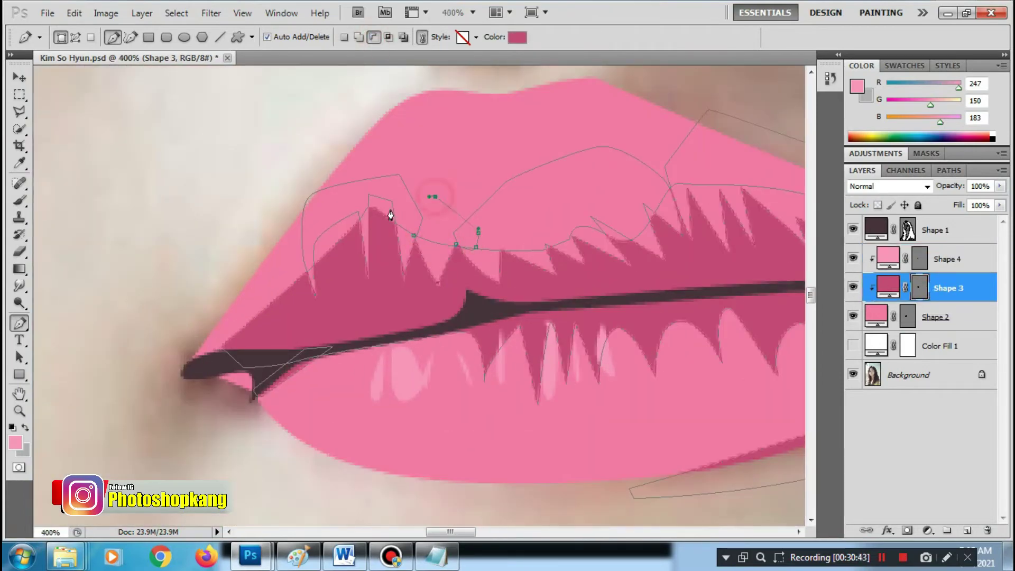
{"action": "left_click", "coordinate": [400, 279]}
{"action": "left_click", "coordinate": [310, 227]}
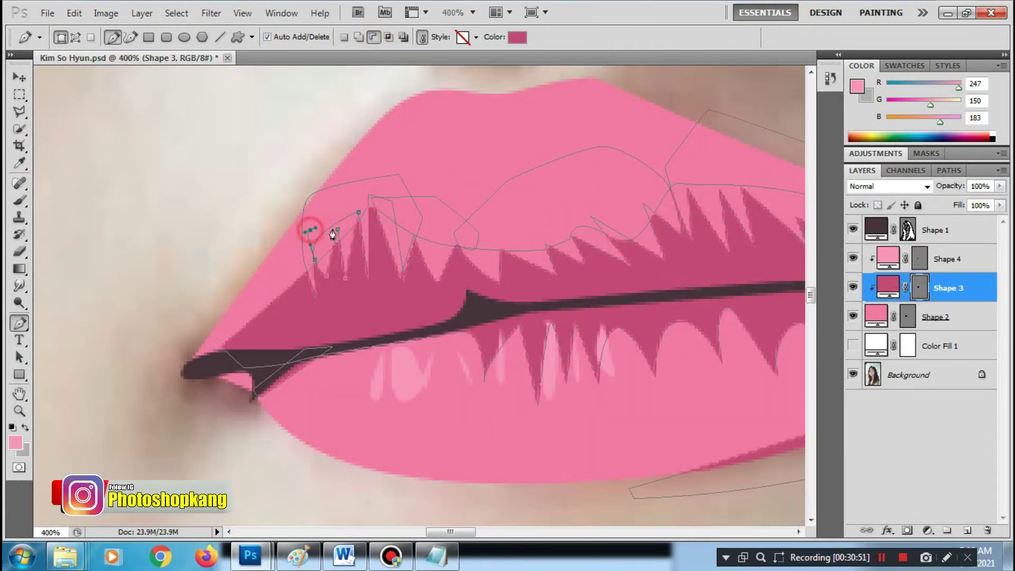
{"action": "left_click", "coordinate": [951, 259]}
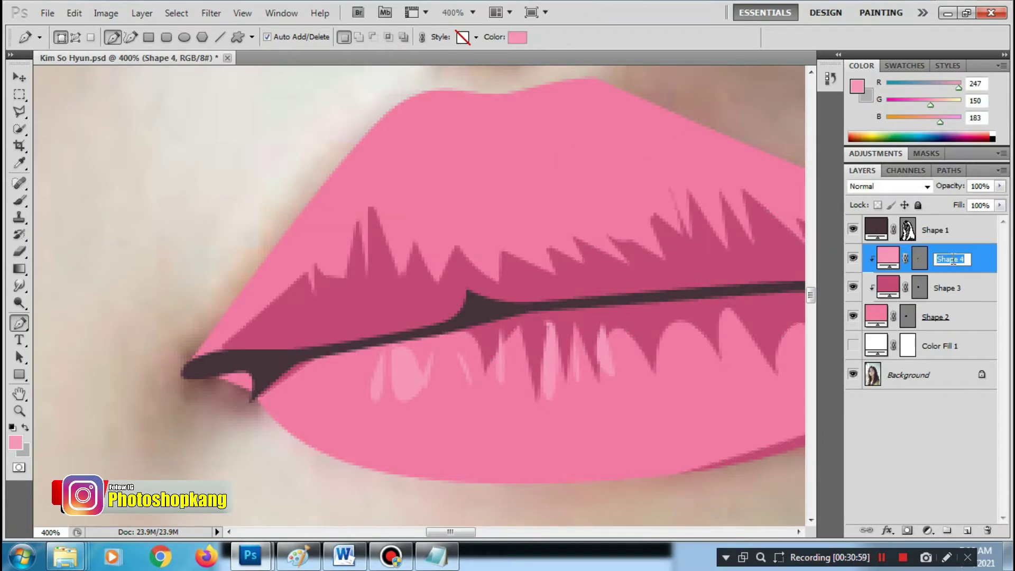
{"action": "left_click", "coordinate": [958, 236]}
{"action": "key", "text": "ctrl+minus"}
{"action": "key", "text": "ctrl+minus"}
{"action": "key", "text": "ctrl+minus"}
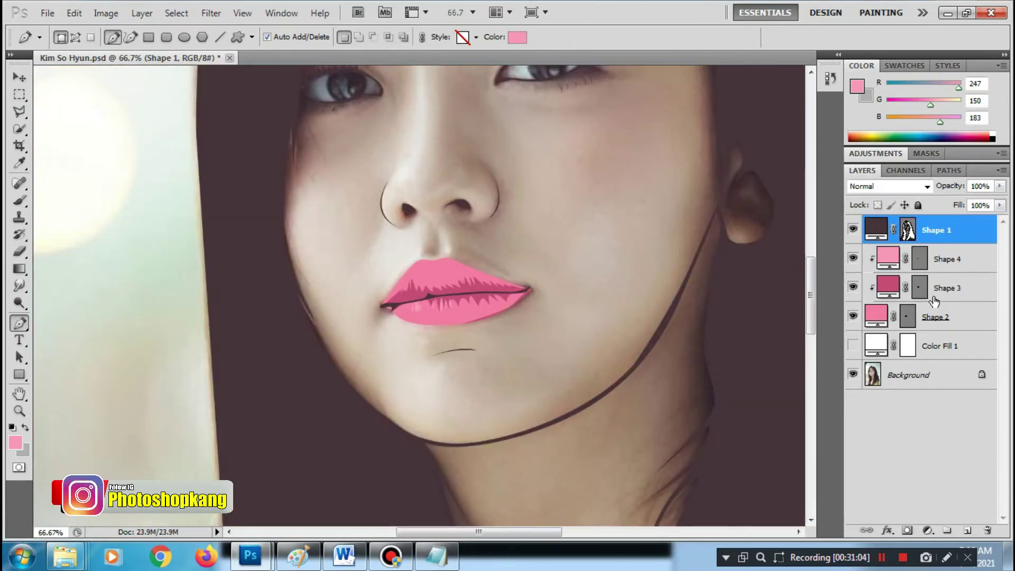
Put Shape 2, Shape 3 and Shape 4 into one group and name it bibir
{"action": "left_click", "coordinate": [938, 317]}
{"action": "left_click", "coordinate": [946, 259], "text": "shift"}
{"action": "right_click", "coordinate": [951, 260]}
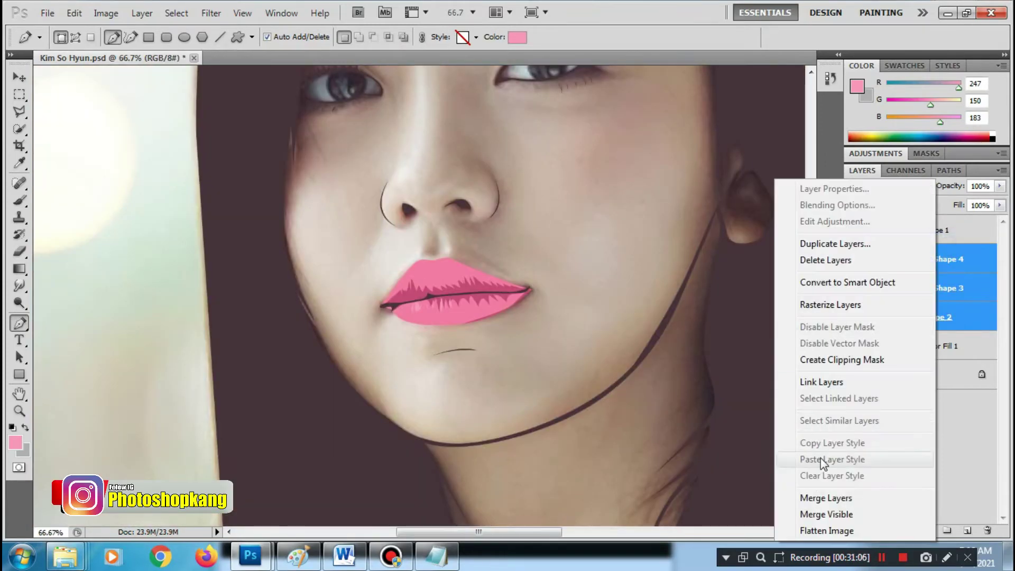
{"action": "left_click", "coordinate": [961, 269]}
{"action": "left_click_drag", "start_coordinate": [959, 267], "coordinate": [947, 529]}
{"action": "double_click", "coordinate": [914, 252]}
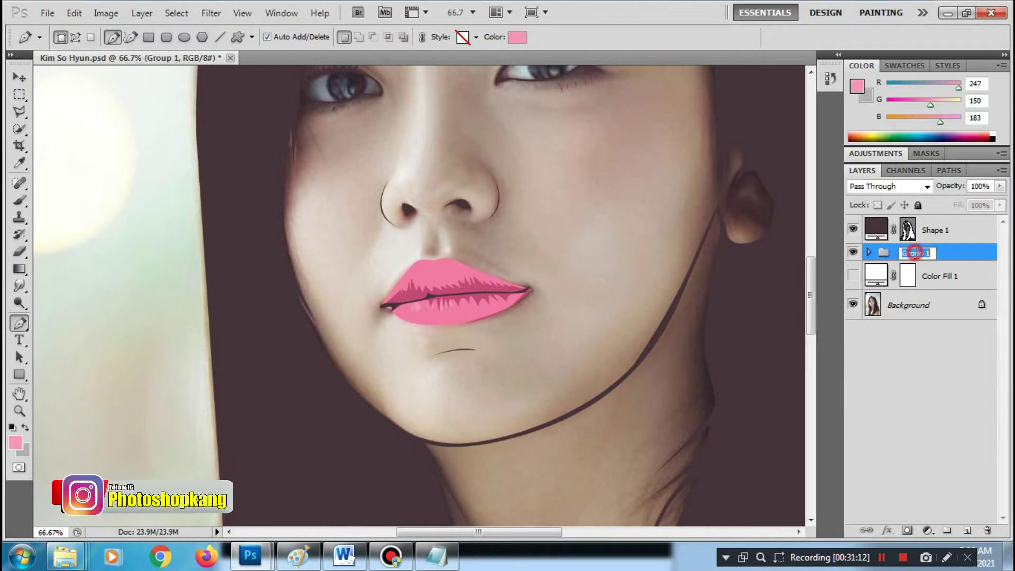
{"action": "type", "text": "blr"}
{"action": "key", "text": "Return"}
{"action": "left_click", "coordinate": [936, 228]}
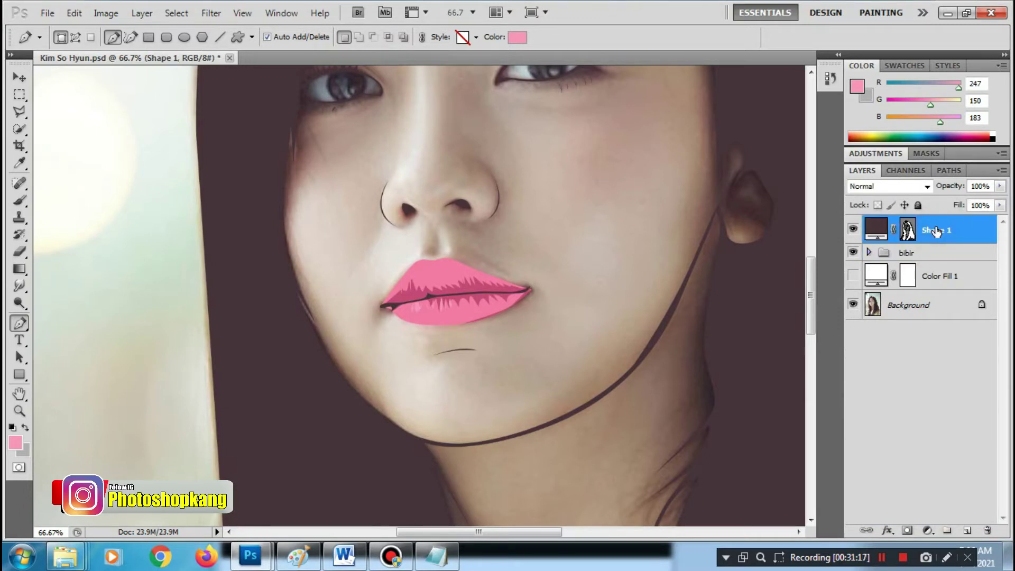
{"action": "left_click", "coordinate": [933, 278]}
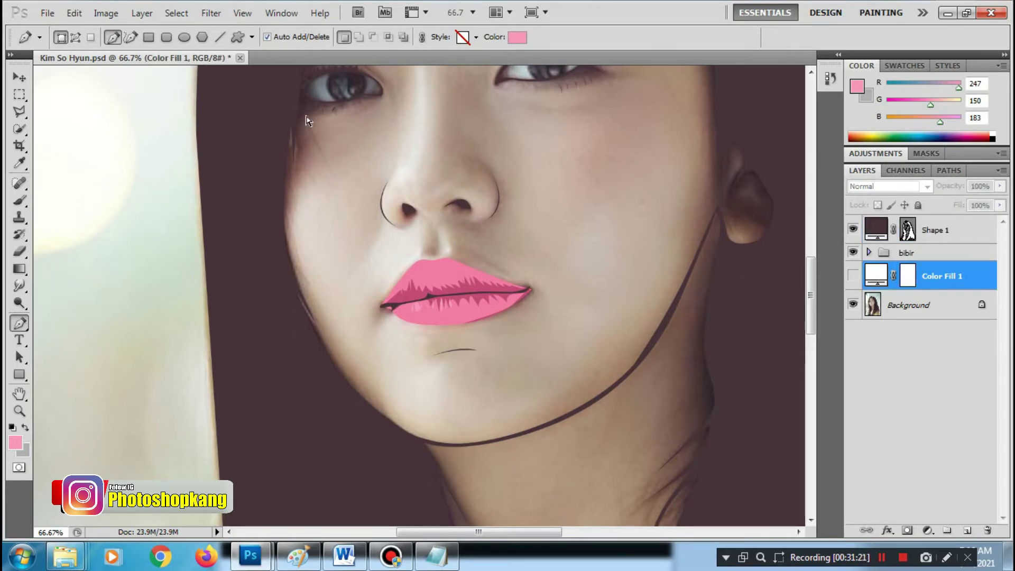
Open vexel palet.jpg and set the foreground to light pink fbd5d4 sampled from it
{"action": "key", "text": "ctrl+o"}
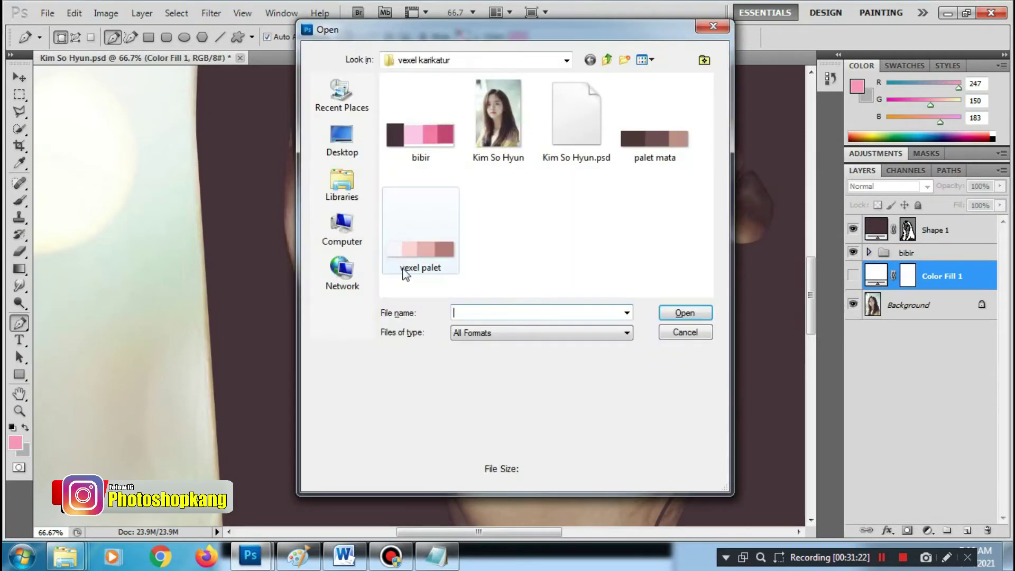
{"action": "left_click", "coordinate": [428, 252]}
{"action": "double_click", "coordinate": [425, 248]}
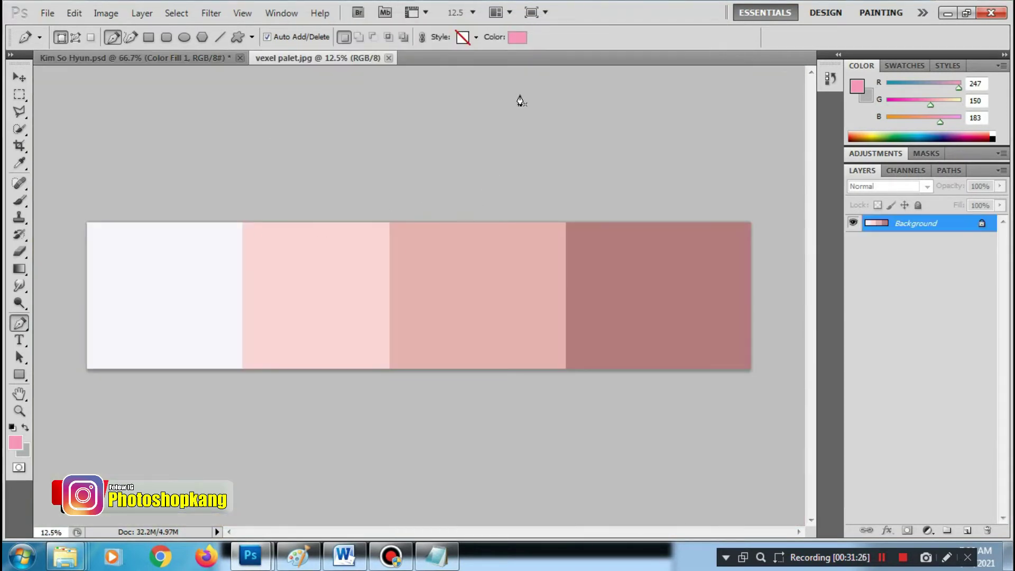
{"action": "left_click", "coordinate": [15, 442]}
{"action": "left_click", "coordinate": [346, 269]}
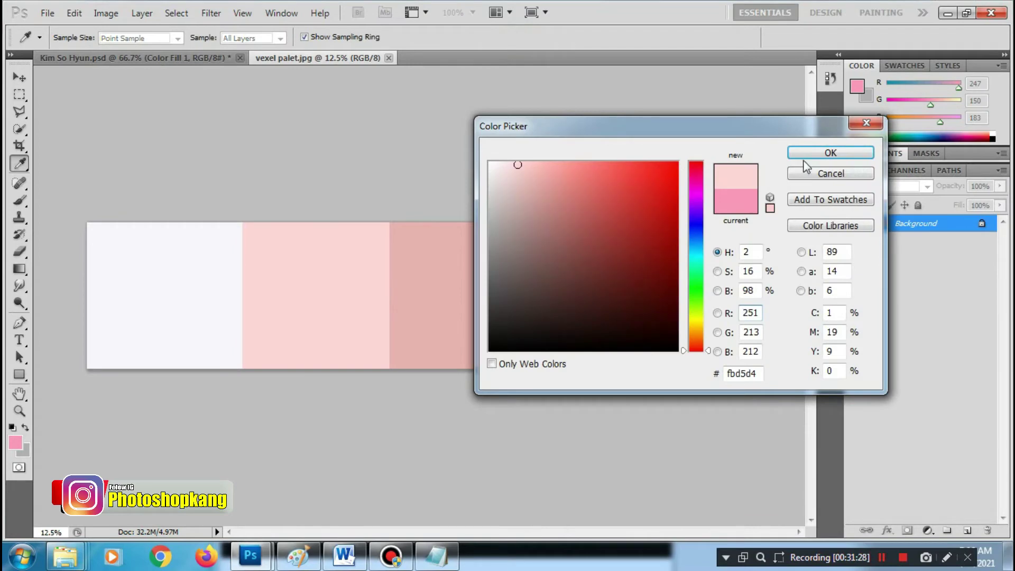
{"action": "left_click", "coordinate": [819, 153]}
Return to the portrait, make the Color Fill 1 white layer visible, and zoom out
{"action": "left_click", "coordinate": [184, 58]}
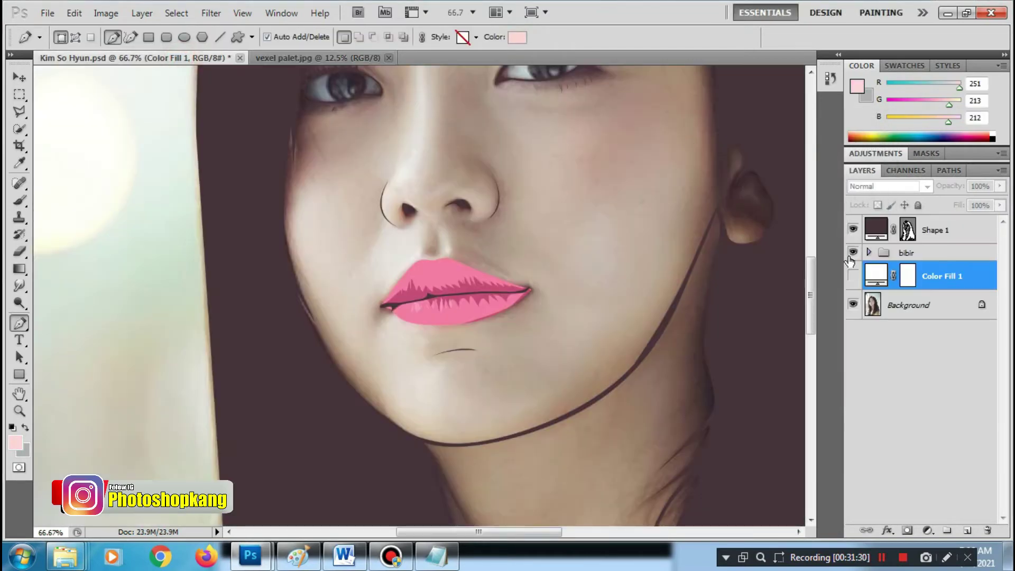
{"action": "left_click", "coordinate": [852, 276]}
{"action": "left_click", "coordinate": [852, 275]}
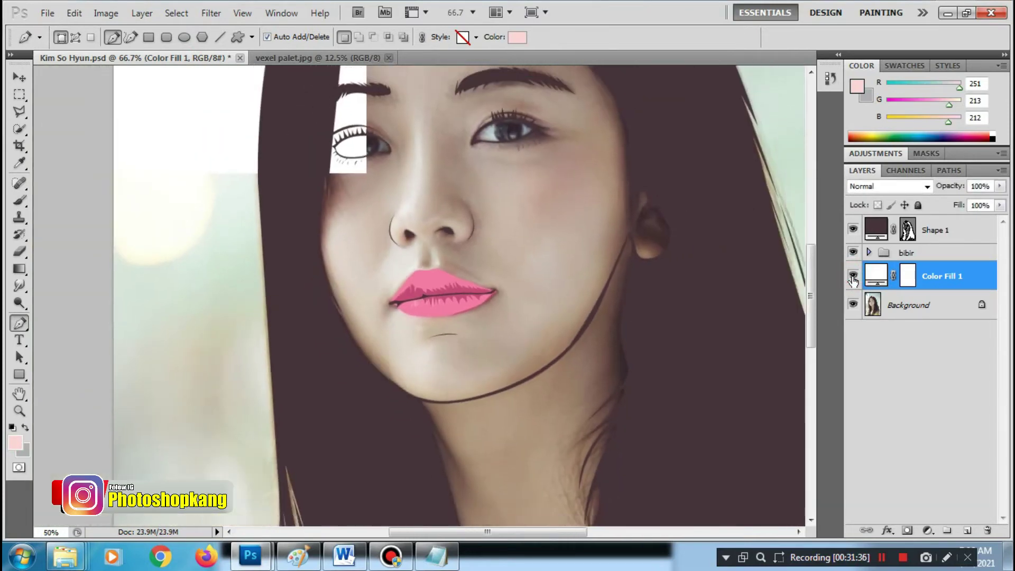
{"action": "key", "text": "ctrl+minus"}
Start the skin shape outline along the collar and up the right side of the neck
{"action": "left_click", "coordinate": [935, 230]}
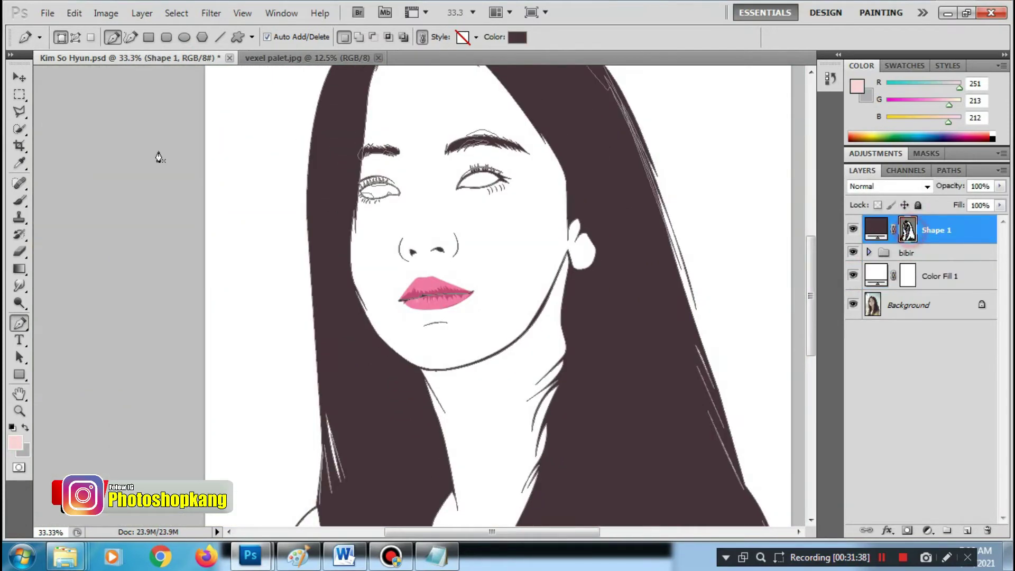
{"action": "left_click", "coordinate": [922, 278]}
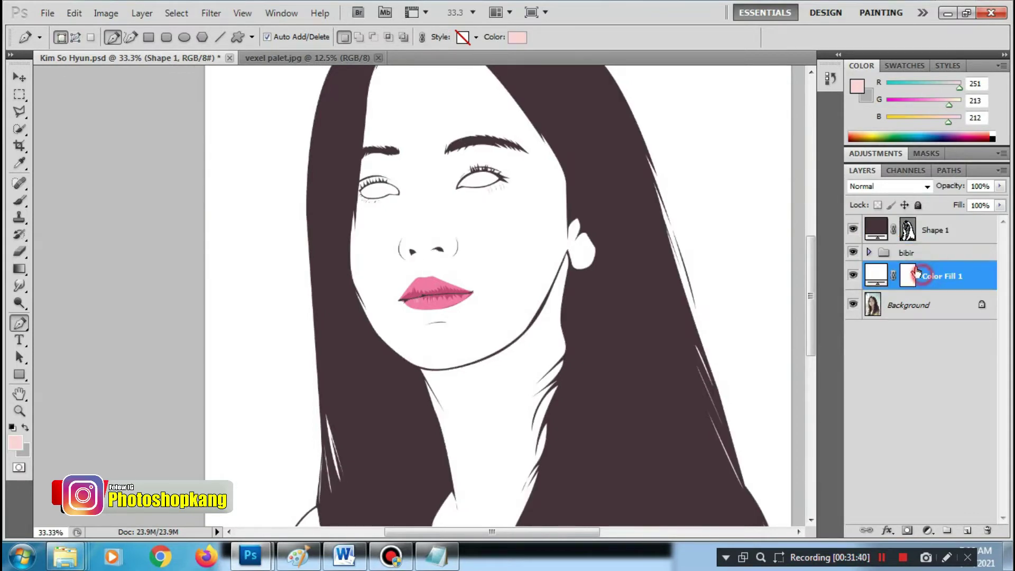
{"action": "left_click_drag", "start_coordinate": [443, 390], "coordinate": [465, 228]}
{"action": "left_click_drag", "start_coordinate": [442, 391], "coordinate": [448, 352]}
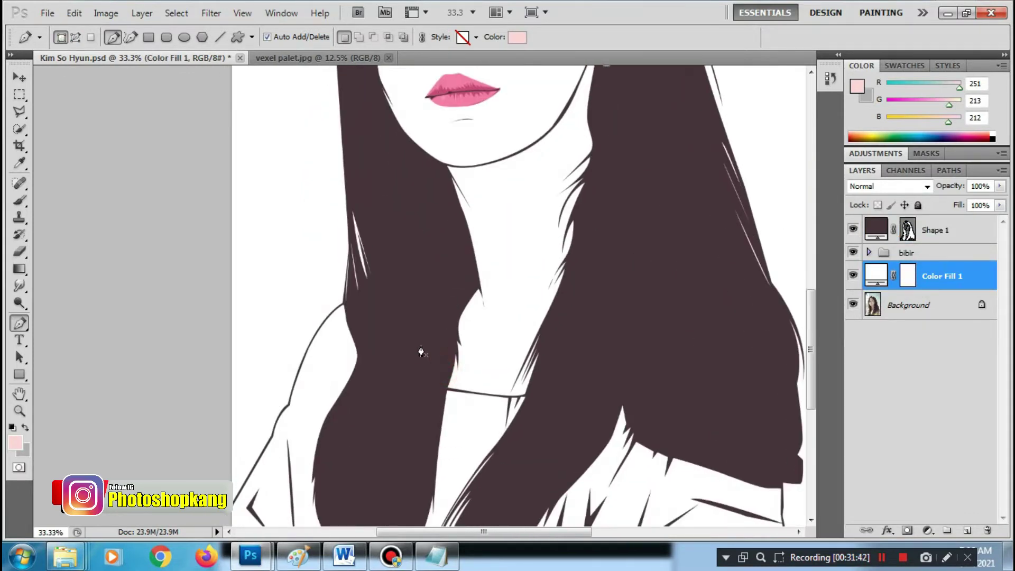
{"action": "left_click", "coordinate": [414, 342]}
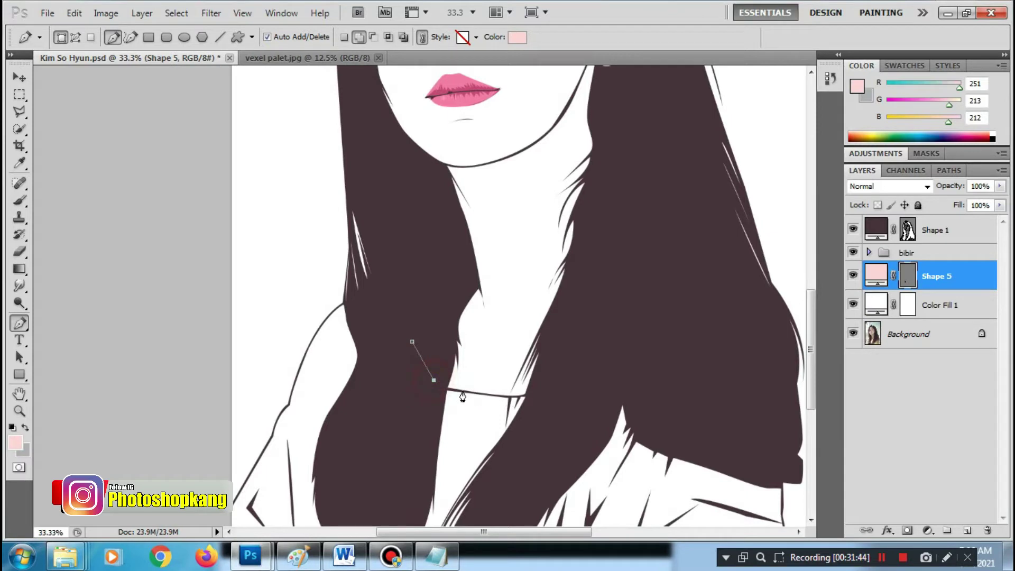
{"action": "left_click_drag", "start_coordinate": [441, 387], "coordinate": [485, 395]}
{"action": "left_click_drag", "start_coordinate": [563, 389], "coordinate": [589, 373]}
{"action": "left_click", "coordinate": [627, 323]}
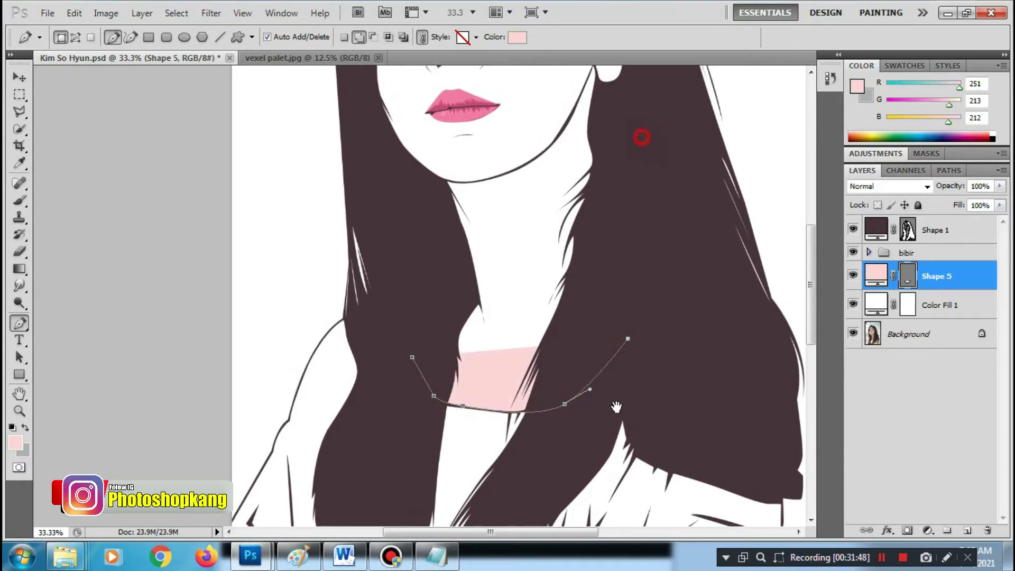
{"action": "left_click_drag", "start_coordinate": [653, 86], "coordinate": [627, 339]}
Trace the skin outline over the head and down the left side, closing pale pink Shape 5
{"action": "left_click", "coordinate": [630, 340]}
{"action": "left_click", "coordinate": [618, 258]}
{"action": "left_click_drag", "start_coordinate": [568, 170], "coordinate": [551, 146]}
{"action": "left_click_drag", "start_coordinate": [508, 103], "coordinate": [391, 89]}
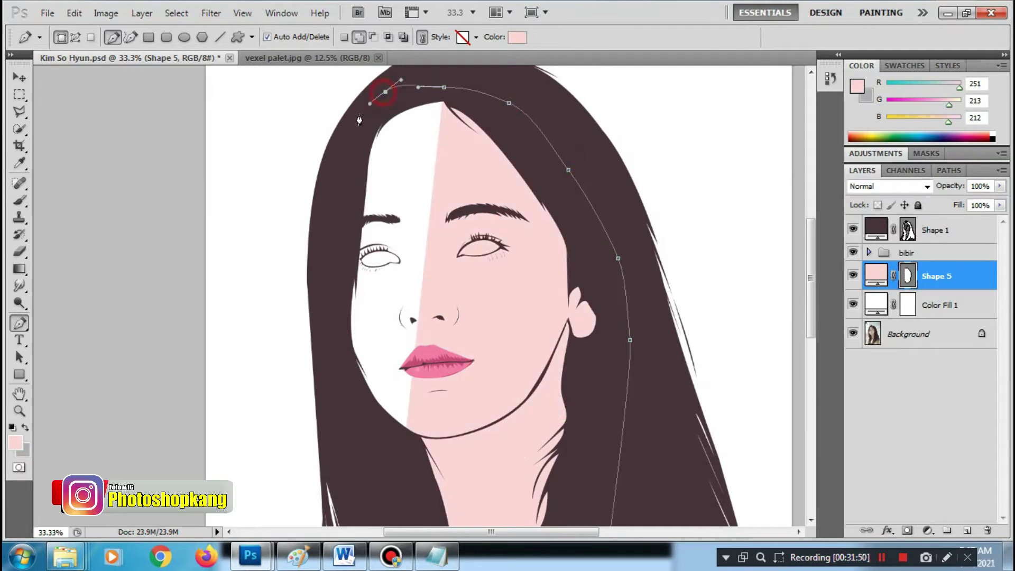
{"action": "left_click", "coordinate": [332, 215]}
{"action": "left_click_drag", "start_coordinate": [312, 520], "coordinate": [328, 380]}
{"action": "left_click_drag", "start_coordinate": [359, 306], "coordinate": [377, 343]}
{"action": "left_click_drag", "start_coordinate": [399, 397], "coordinate": [400, 403]}
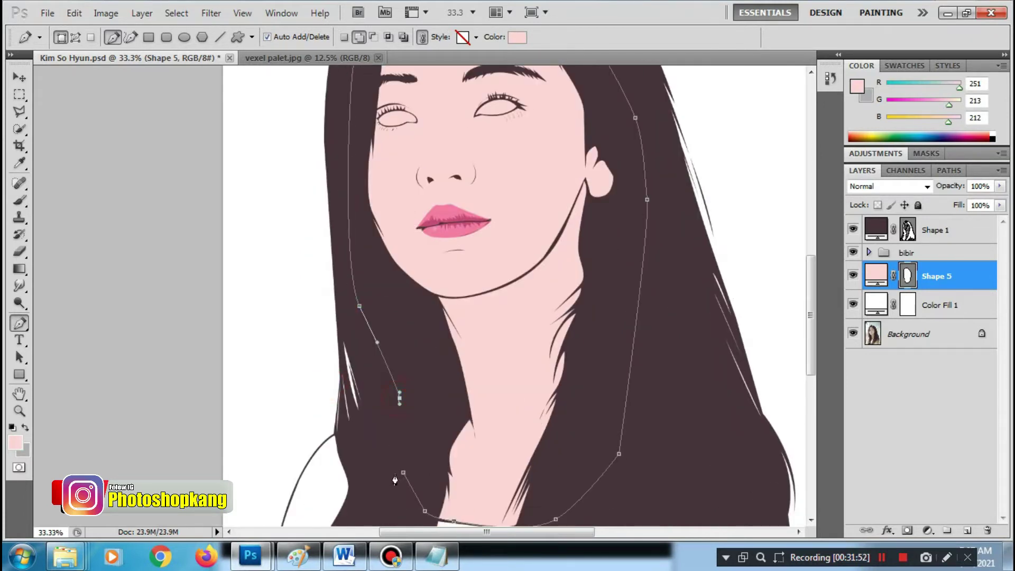
{"action": "left_click", "coordinate": [403, 474]}
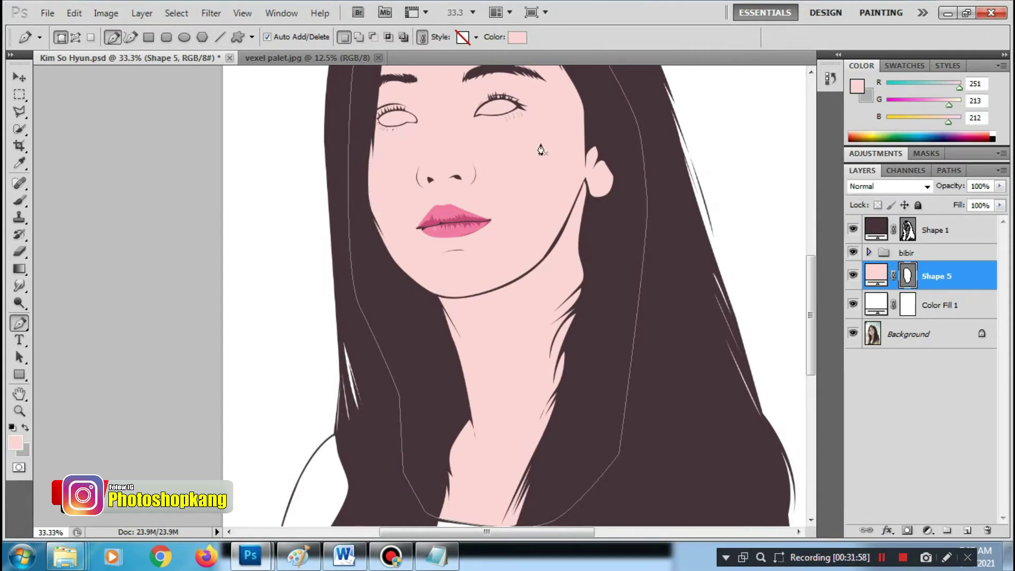
Hide the Color Fill 1 white layer and pan down to the clothing
{"action": "left_click_drag", "start_coordinate": [635, 455], "coordinate": [646, 389]}
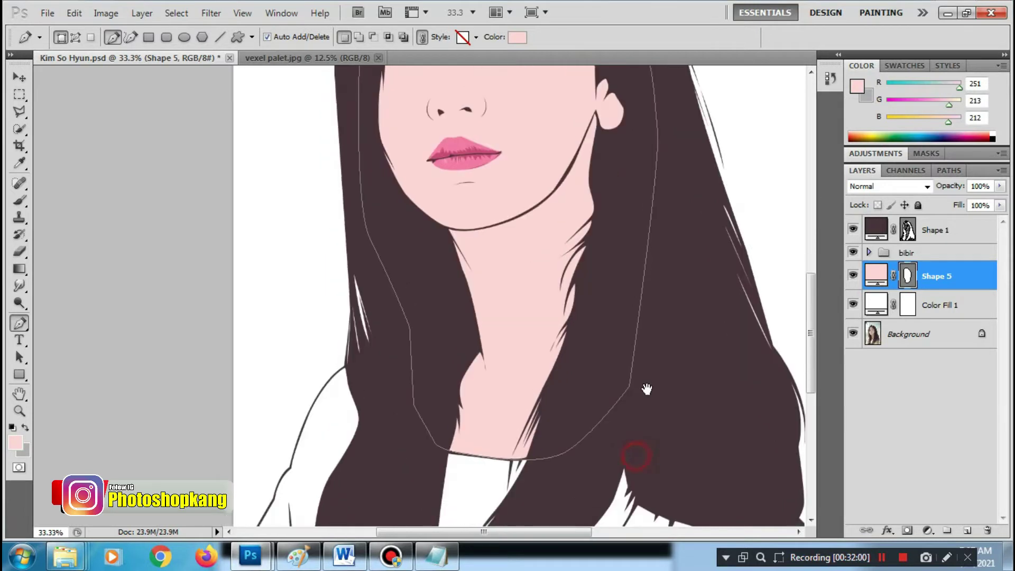
{"action": "left_click", "coordinate": [952, 307]}
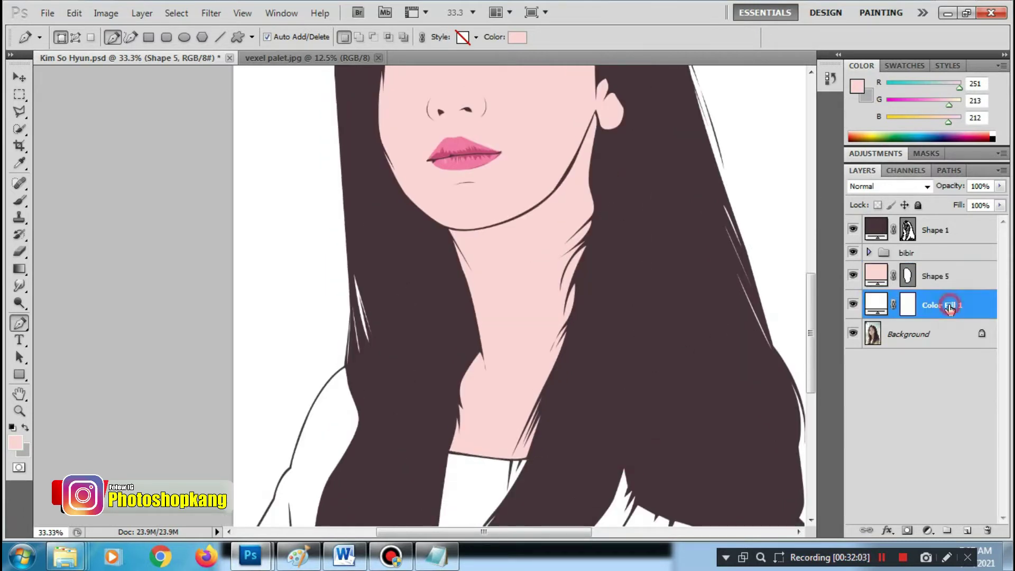
{"action": "left_click", "coordinate": [852, 305]}
{"action": "left_click_drag", "start_coordinate": [492, 454], "coordinate": [529, 196]}
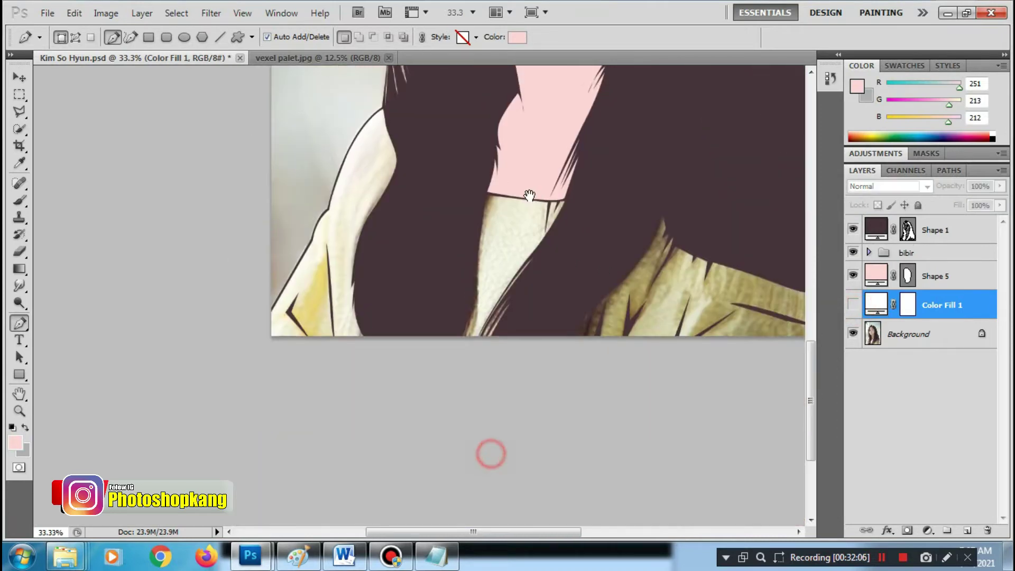
{"action": "left_click", "coordinate": [513, 38]}
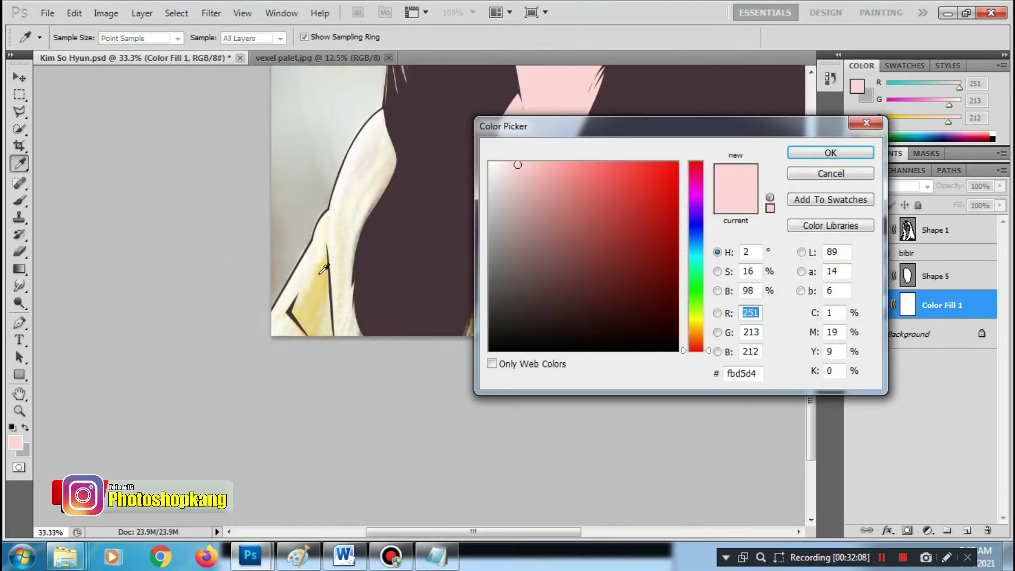
Set the shape colour to cream (244, 228, 168) sampled from the shirt, and show the white fill
{"action": "left_click", "coordinate": [320, 272]}
{"action": "left_click", "coordinate": [549, 169]}
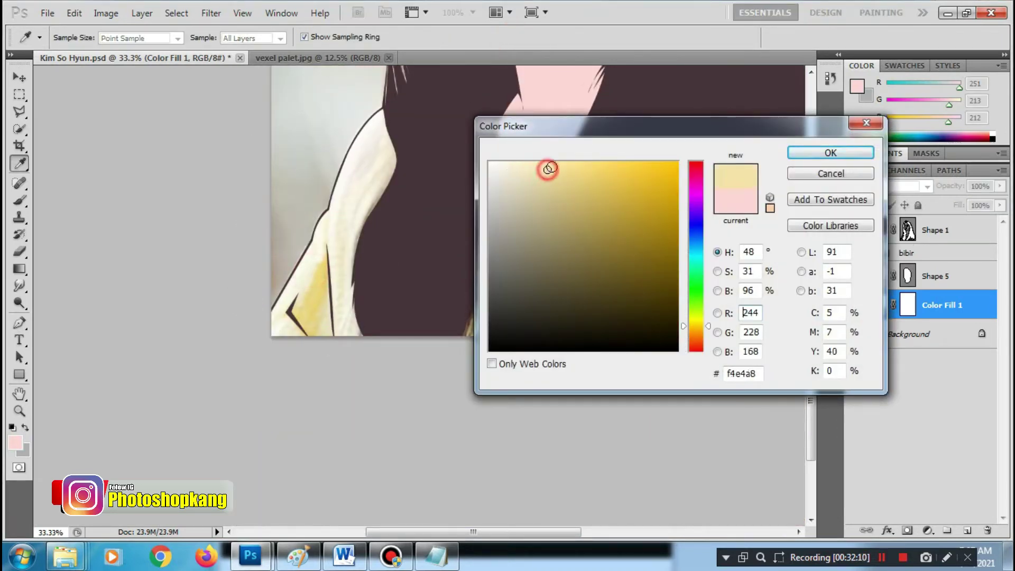
{"action": "left_click", "coordinate": [830, 152]}
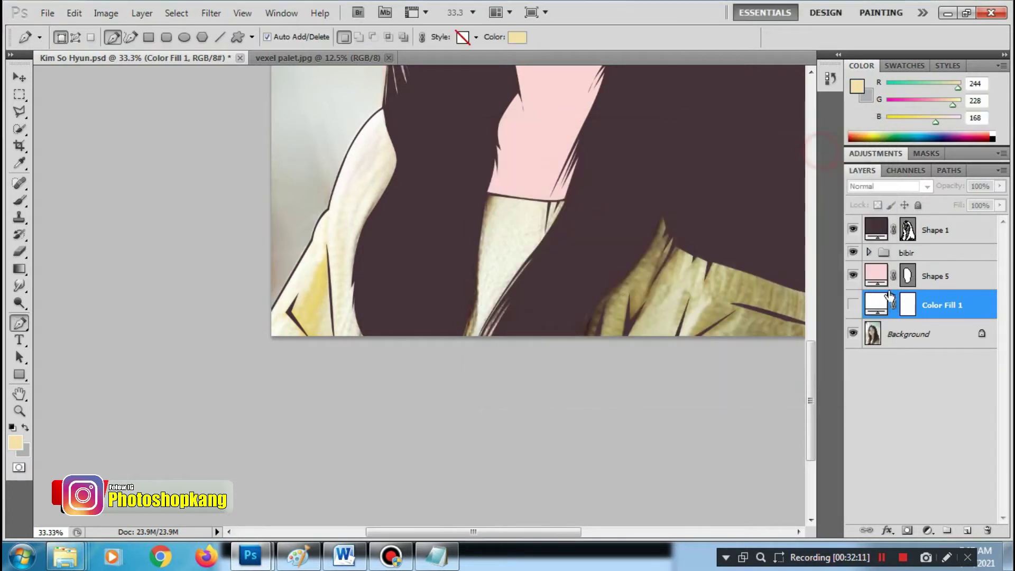
{"action": "left_click", "coordinate": [853, 304]}
Begin the clothing outline at the lower left and trace it up the left shoulder
{"action": "left_click", "coordinate": [262, 325]}
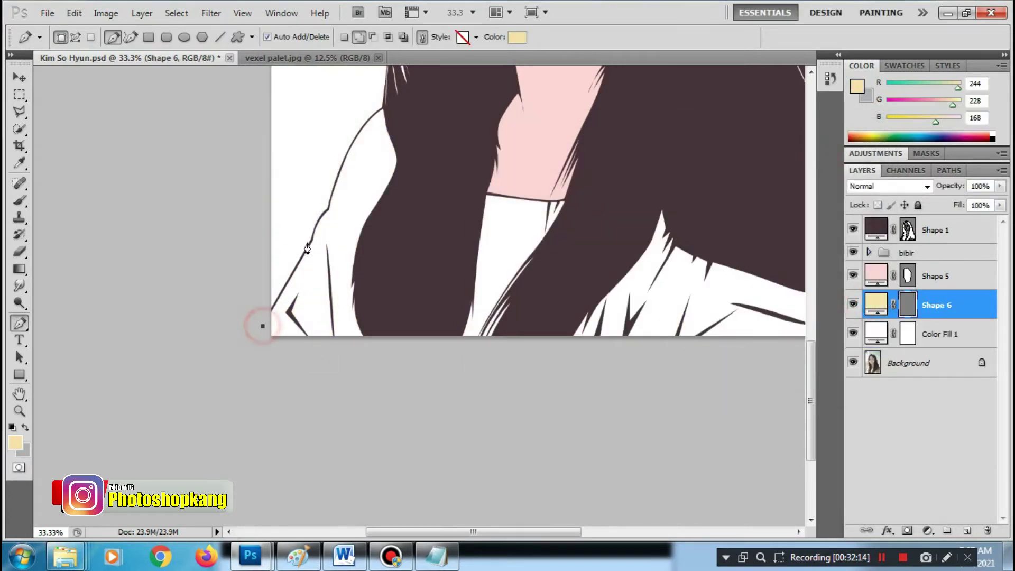
{"action": "left_click", "coordinate": [311, 241]}
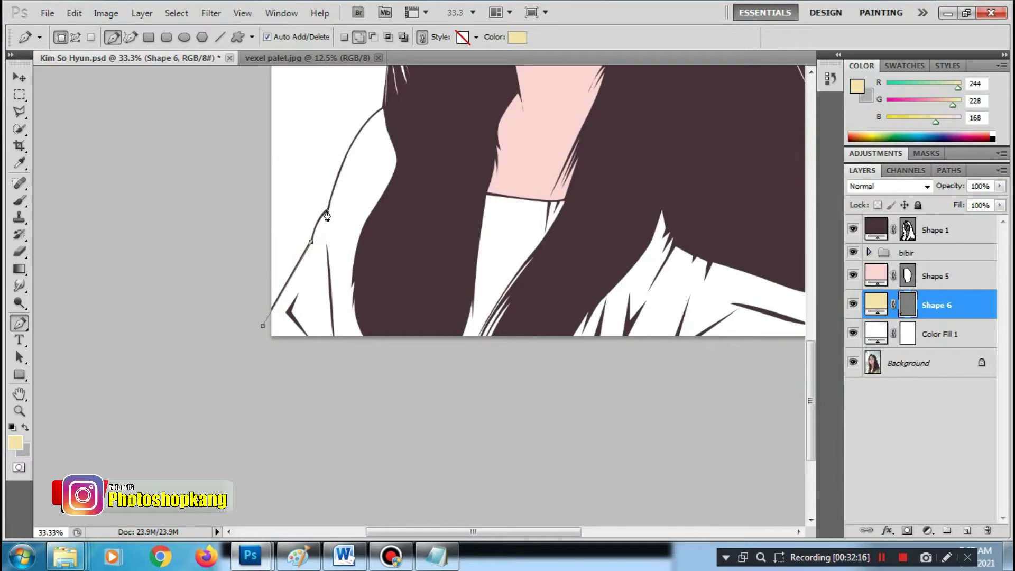
{"action": "left_click_drag", "start_coordinate": [328, 208], "coordinate": [338, 206]}
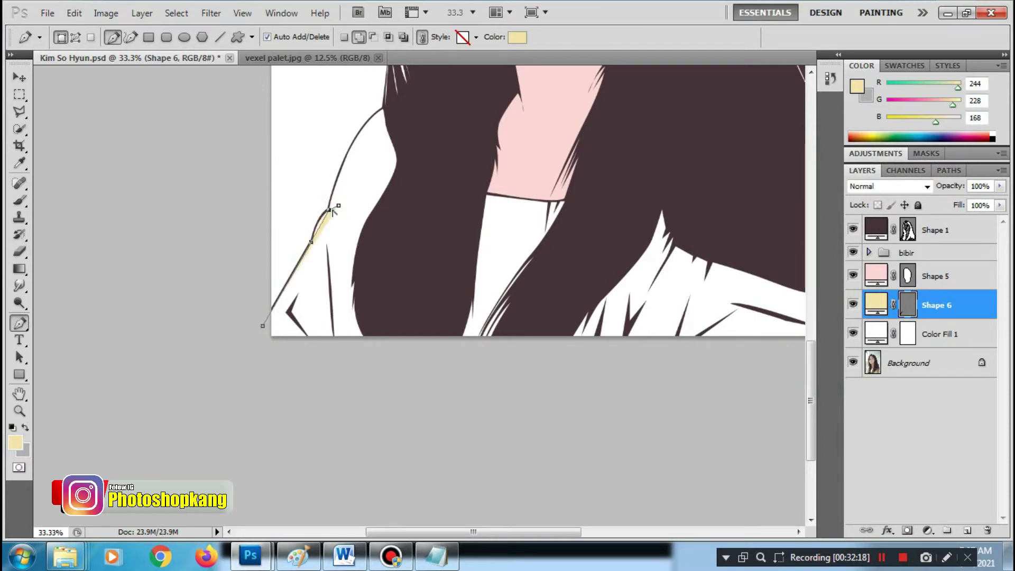
{"action": "left_click", "coordinate": [328, 208]}
{"action": "left_click_drag", "start_coordinate": [377, 150], "coordinate": [343, 270]}
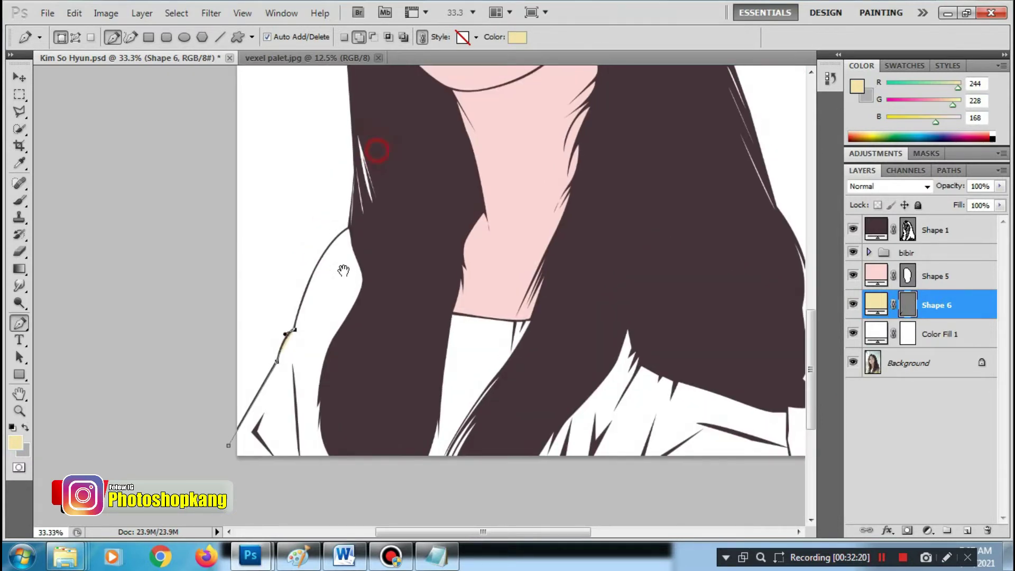
{"action": "left_click_drag", "start_coordinate": [360, 219], "coordinate": [409, 191]}
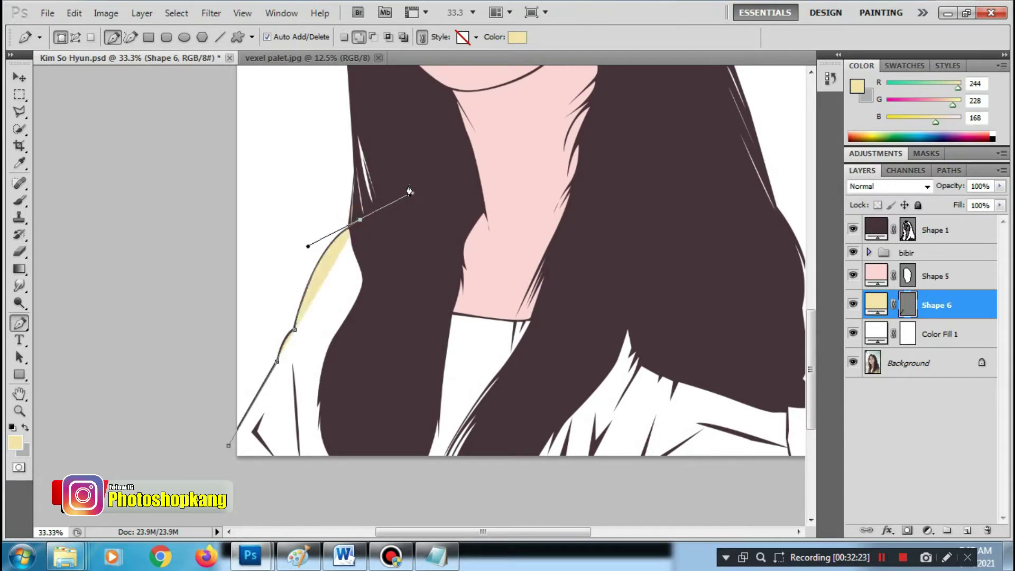
{"action": "left_click", "coordinate": [431, 246]}
Continue the clothing outline beneath the hair, down the right shoulder and along the bottom, closing Shape 6
{"action": "left_click", "coordinate": [659, 279]}
{"action": "left_click", "coordinate": [722, 291]}
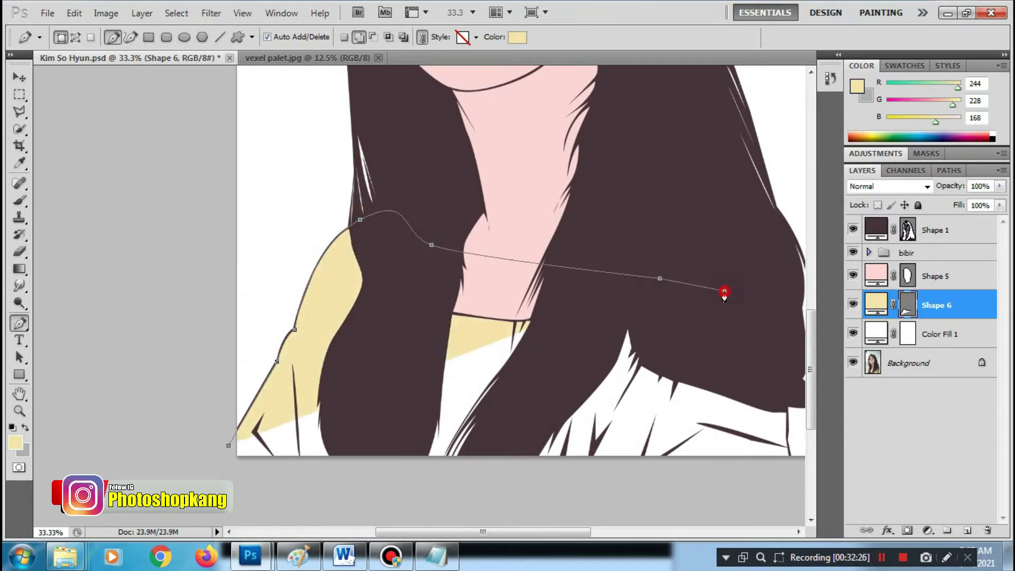
{"action": "left_click_drag", "start_coordinate": [756, 355], "coordinate": [657, 280]}
{"action": "left_click", "coordinate": [679, 279]}
{"action": "left_click", "coordinate": [689, 344]}
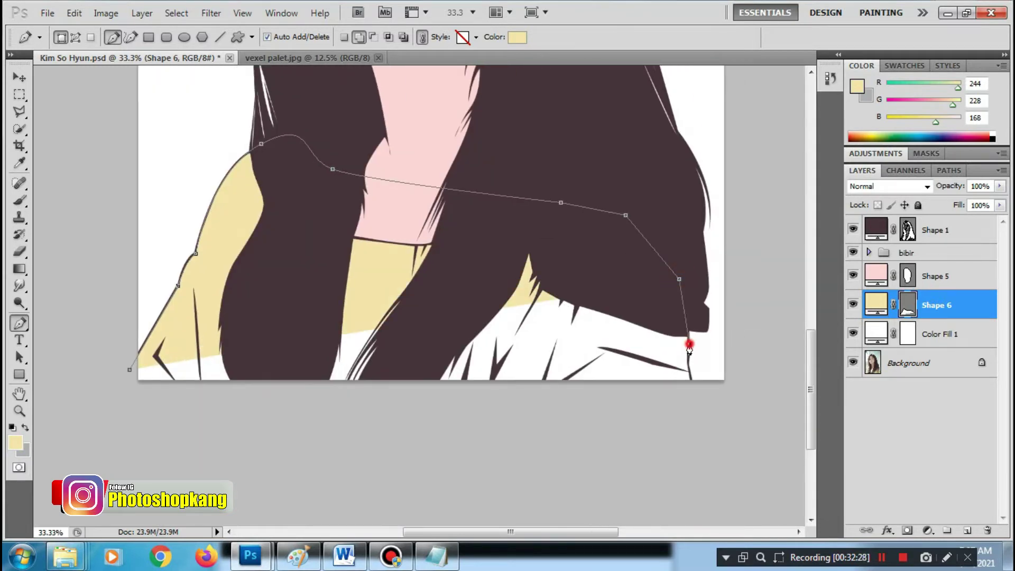
{"action": "left_click_drag", "start_coordinate": [699, 389], "coordinate": [718, 403]}
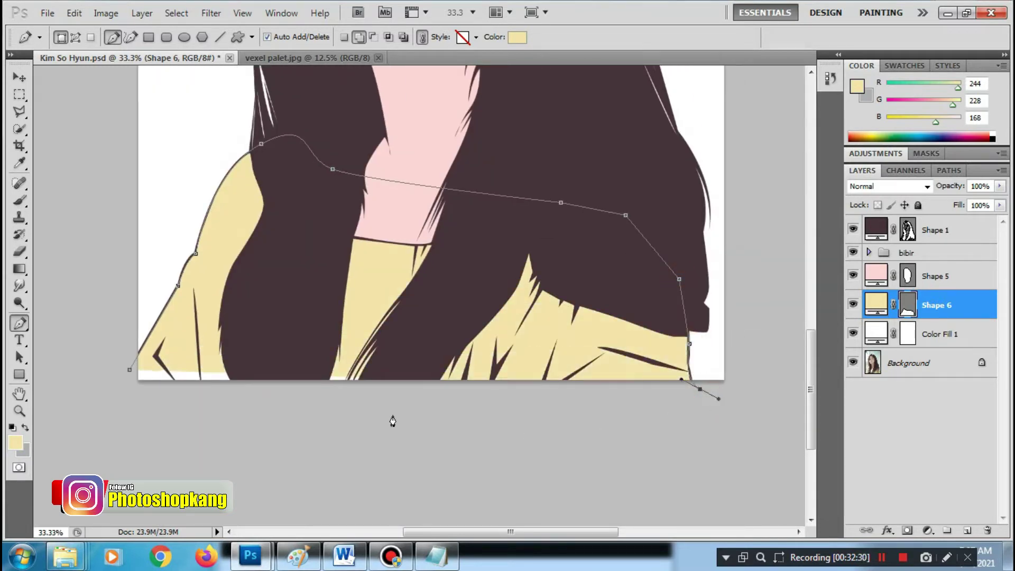
{"action": "left_click", "coordinate": [380, 416]}
{"action": "left_click_drag", "start_coordinate": [247, 419], "coordinate": [220, 418]}
{"action": "left_click", "coordinate": [121, 390]}
{"action": "left_click", "coordinate": [129, 371]}
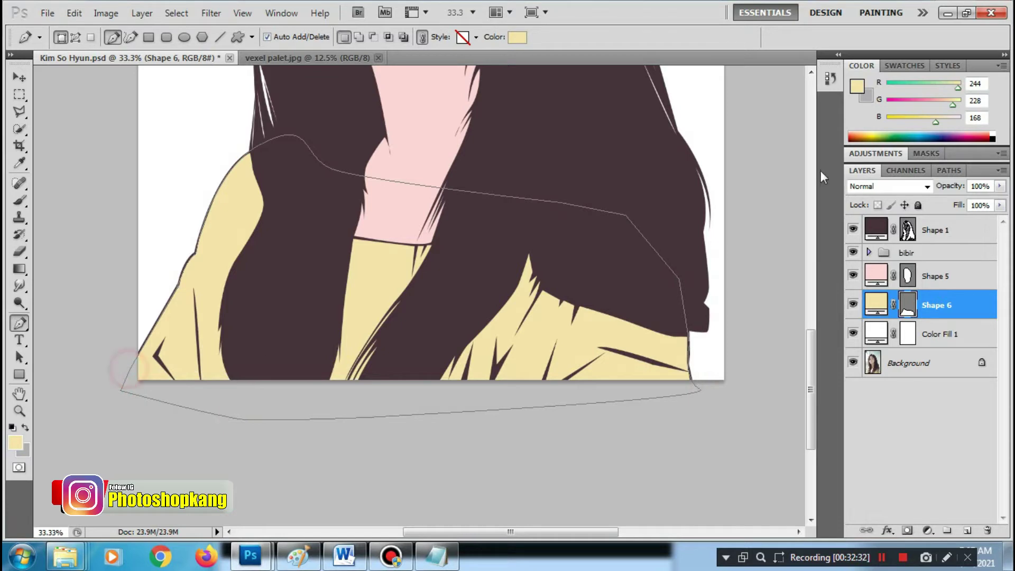
{"action": "left_click", "coordinate": [930, 276]}
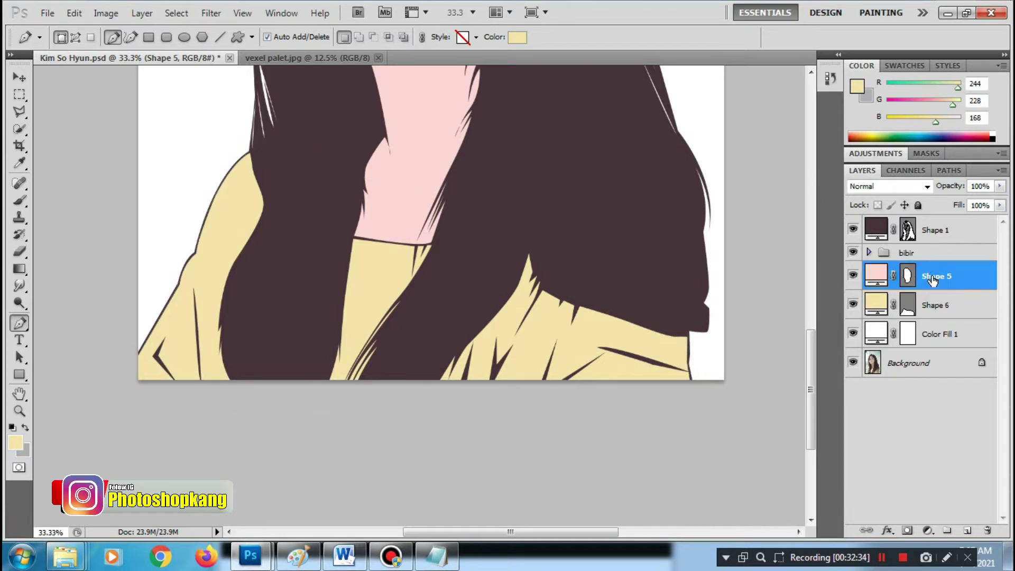
Rename Shape 5 to kulit and Shape 6 to baju, then zoom in on the face
{"action": "double_click", "coordinate": [932, 277]}
{"action": "type", "text": "kulit"}
{"action": "key", "text": "Return"}
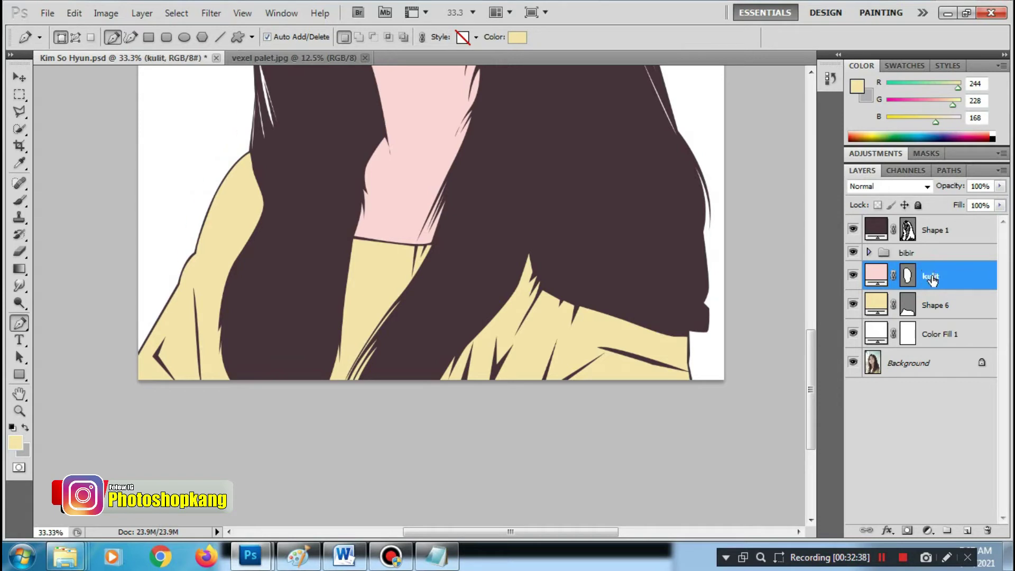
{"action": "double_click", "coordinate": [933, 305]}
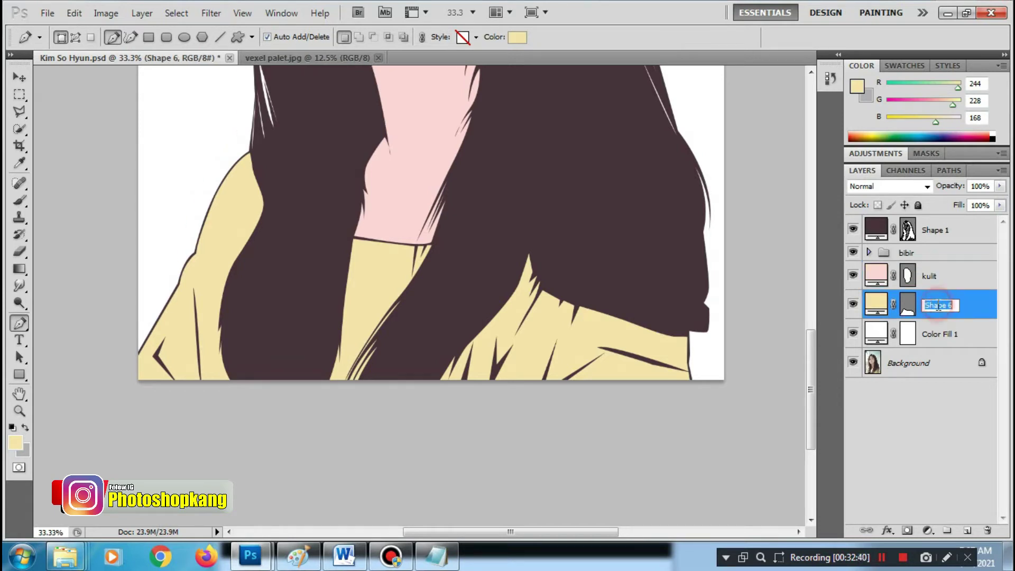
{"action": "type", "text": "baju"}
{"action": "key", "text": "Return"}
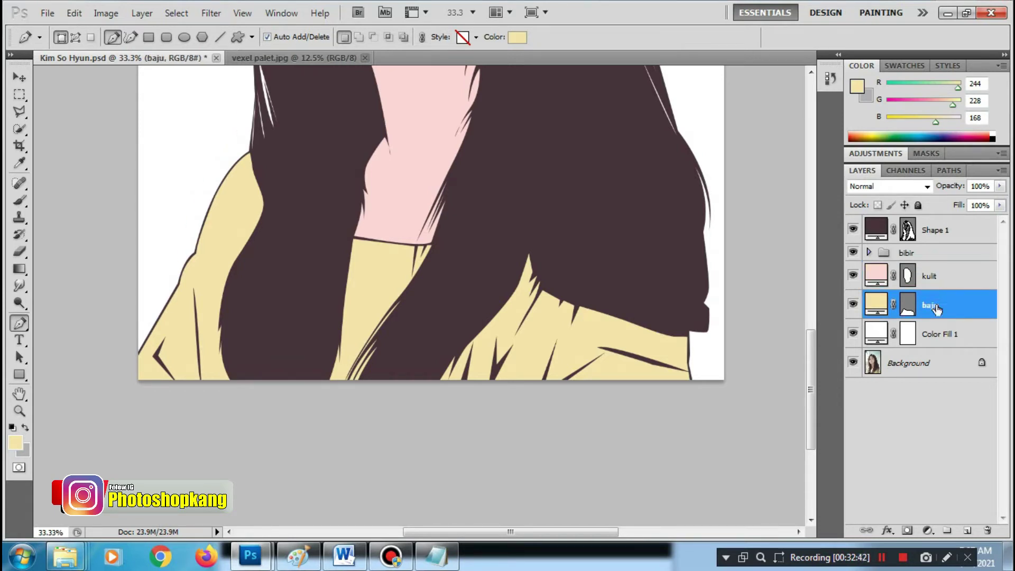
{"action": "left_click", "coordinate": [943, 282]}
{"action": "scroll", "coordinate": [497, 402], "scroll_direction": "up", "scroll_amount": 5}
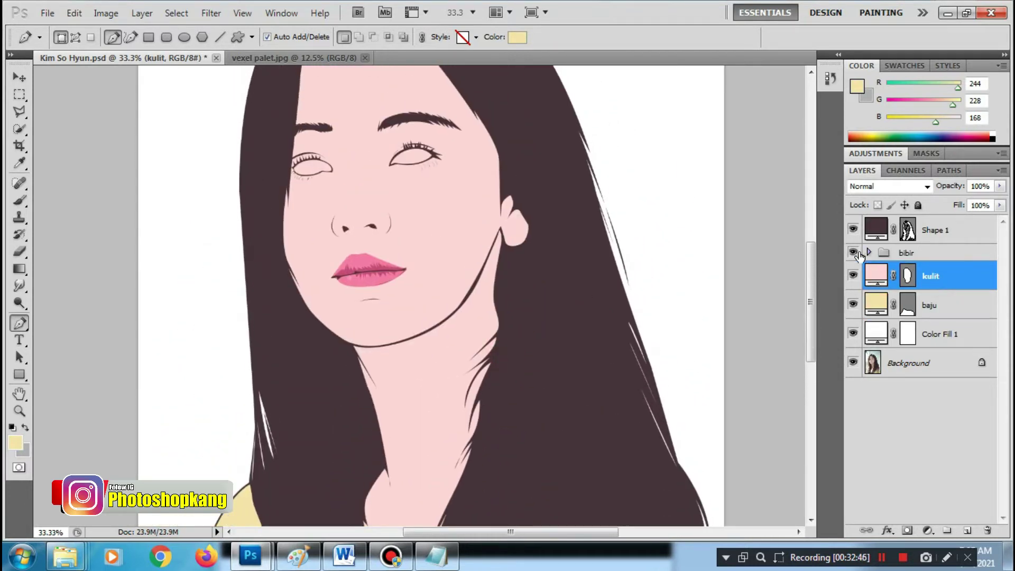
{"action": "scroll", "coordinate": [463, 310], "scroll_direction": "up", "scroll_amount": 3}
{"action": "scroll", "coordinate": [470, 317], "scroll_direction": "up", "scroll_amount": 3}
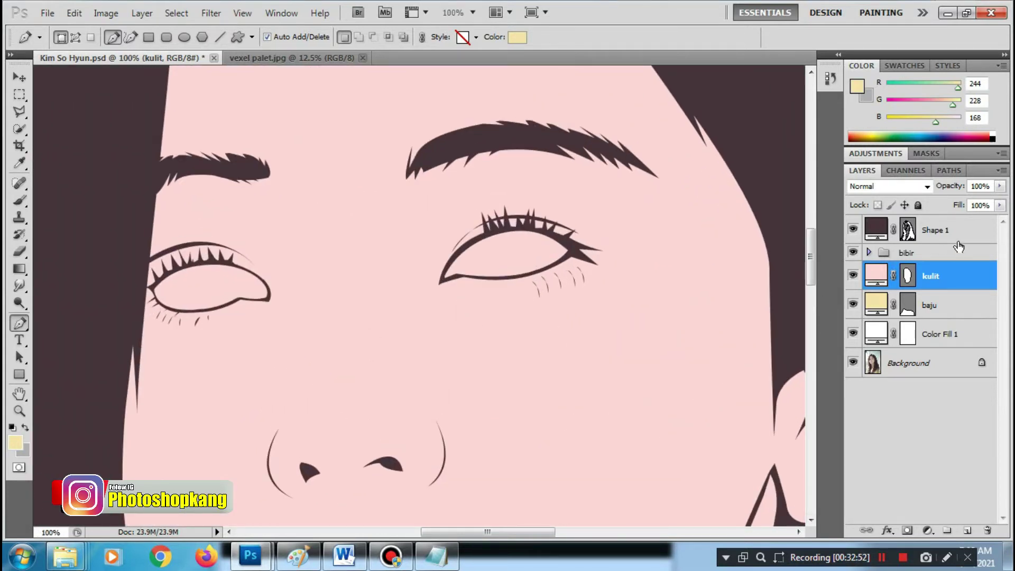
Hide the baju, kulit and Color Fill 1 layers and set the foreground to light grey cbcdd1
{"action": "left_click", "coordinate": [852, 304]}
{"action": "left_click", "coordinate": [853, 275]}
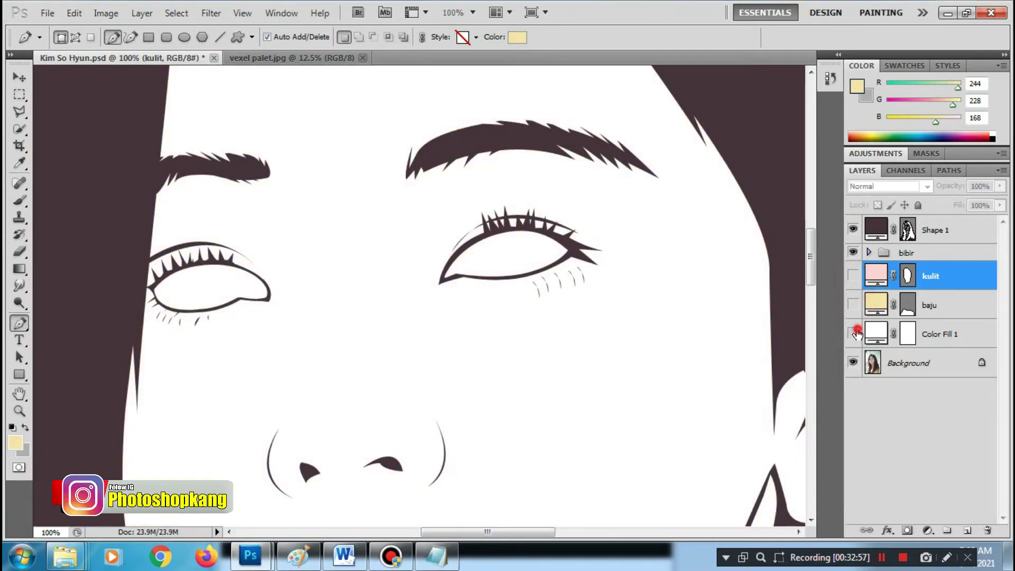
{"action": "left_click", "coordinate": [853, 333]}
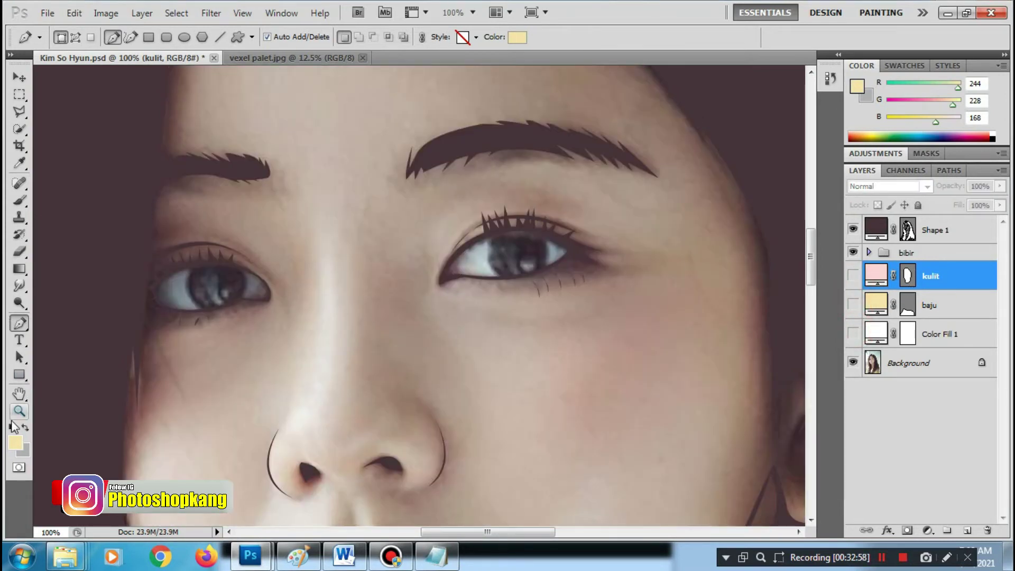
{"action": "left_click", "coordinate": [16, 443]}
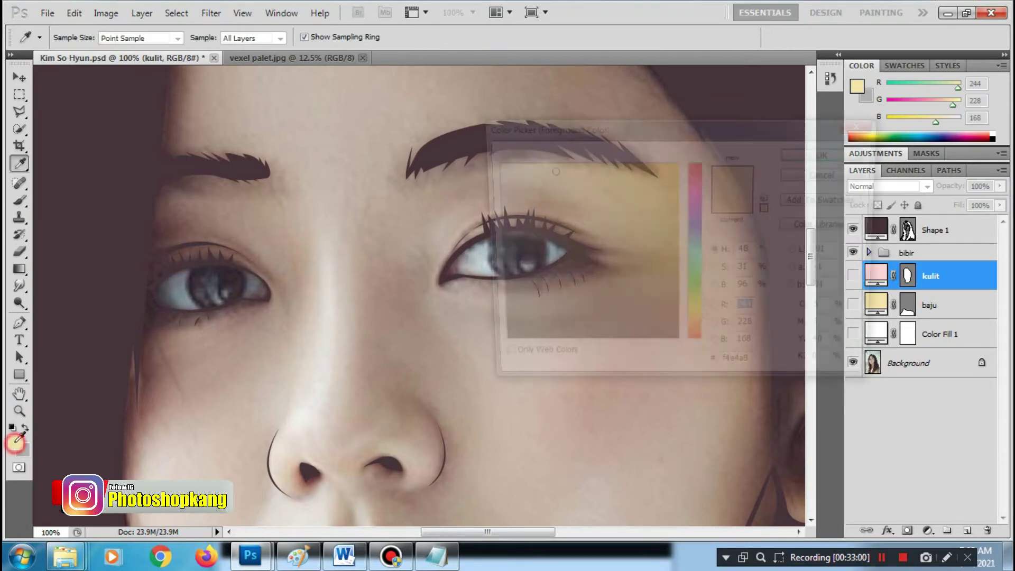
{"action": "left_click", "coordinate": [178, 281]}
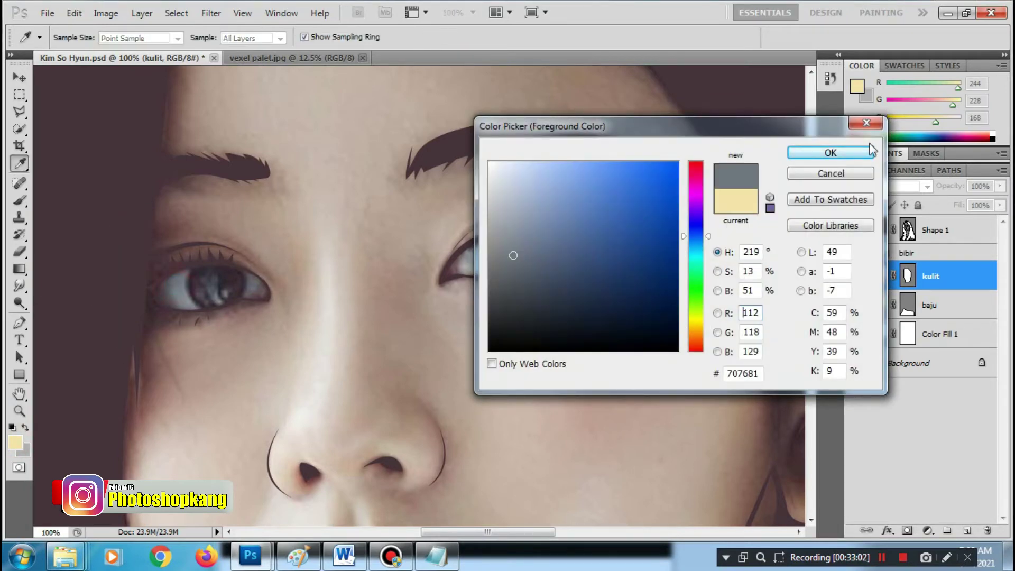
{"action": "left_click", "coordinate": [498, 207]}
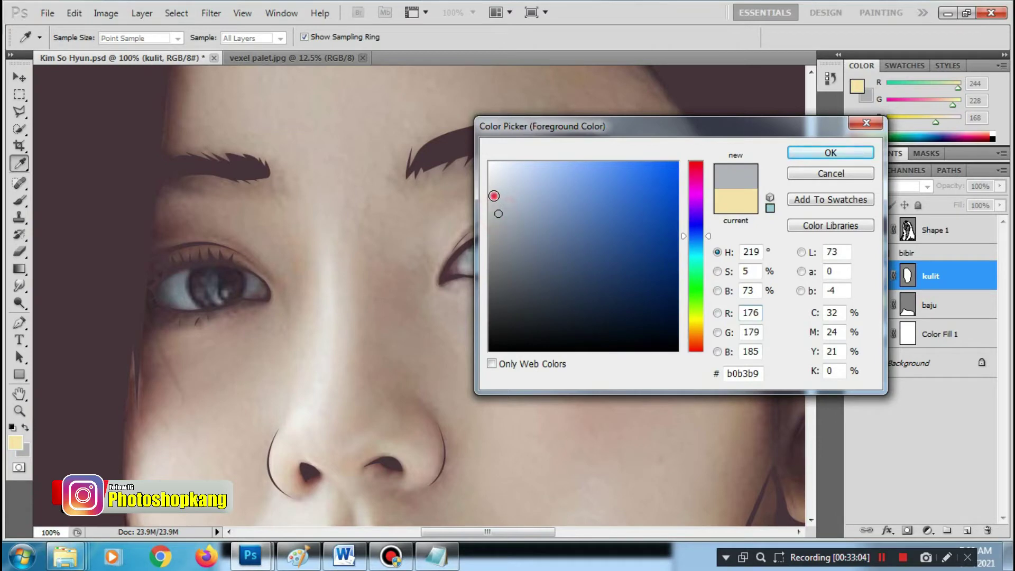
{"action": "left_click", "coordinate": [495, 196]}
{"action": "left_click", "coordinate": [847, 152]}
Zoom to 300% on the left eye and trace the eye white along the upper lid
{"action": "left_click", "coordinate": [235, 286], "text": "ctrl"}
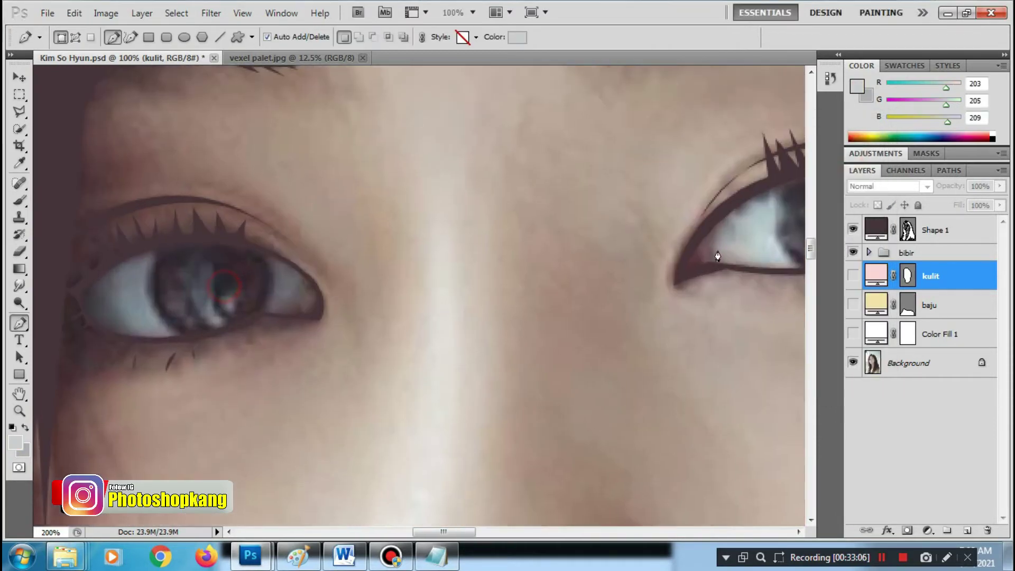
{"action": "left_click", "coordinate": [403, 336], "text": "ctrl"}
{"action": "left_click_drag", "start_coordinate": [597, 308], "coordinate": [545, 317]}
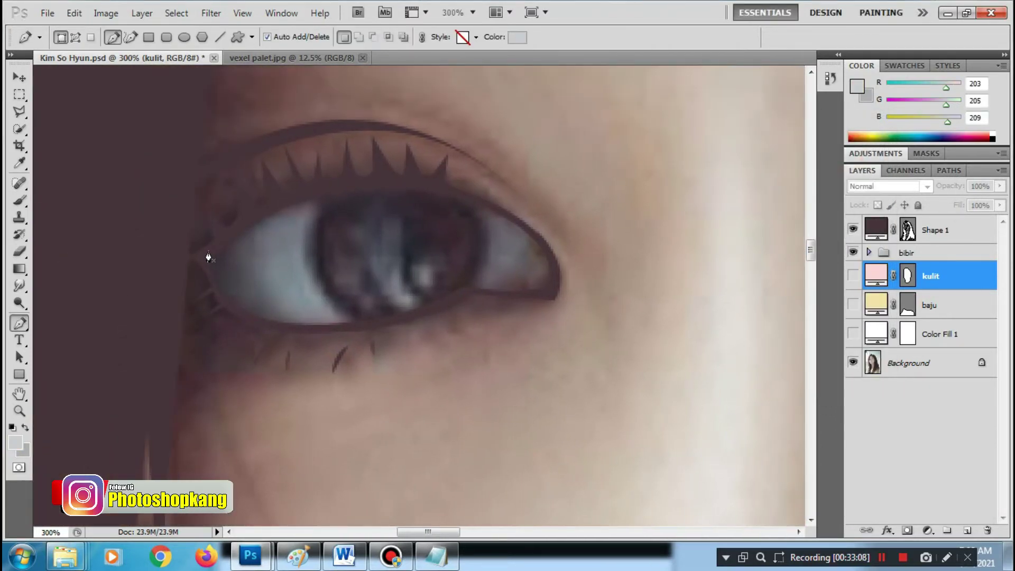
{"action": "left_click", "coordinate": [206, 255]}
{"action": "left_click_drag", "start_coordinate": [312, 187], "coordinate": [373, 176]}
{"action": "left_click", "coordinate": [450, 190]}
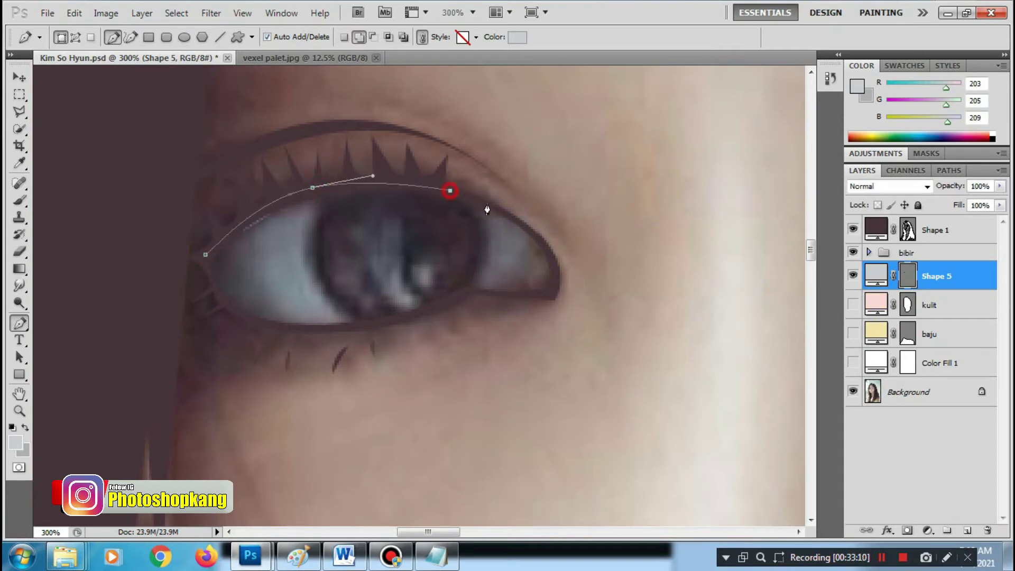
{"action": "left_click", "coordinate": [501, 210]}
Close the light grey eye-white shape around the outer corner and lower lid
{"action": "left_click_drag", "start_coordinate": [554, 295], "coordinate": [536, 348]}
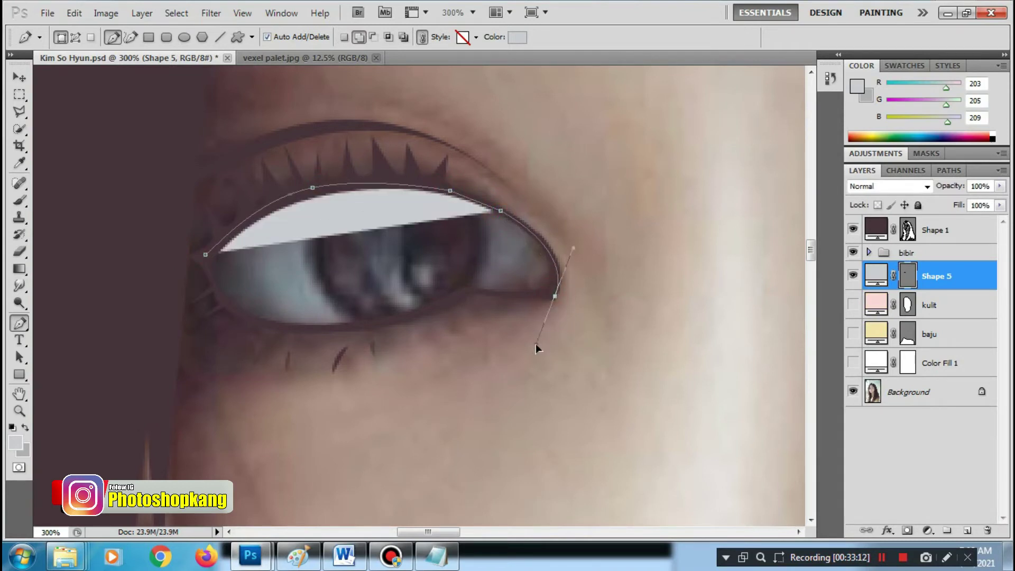
{"action": "left_click", "coordinate": [554, 296], "text": "alt"}
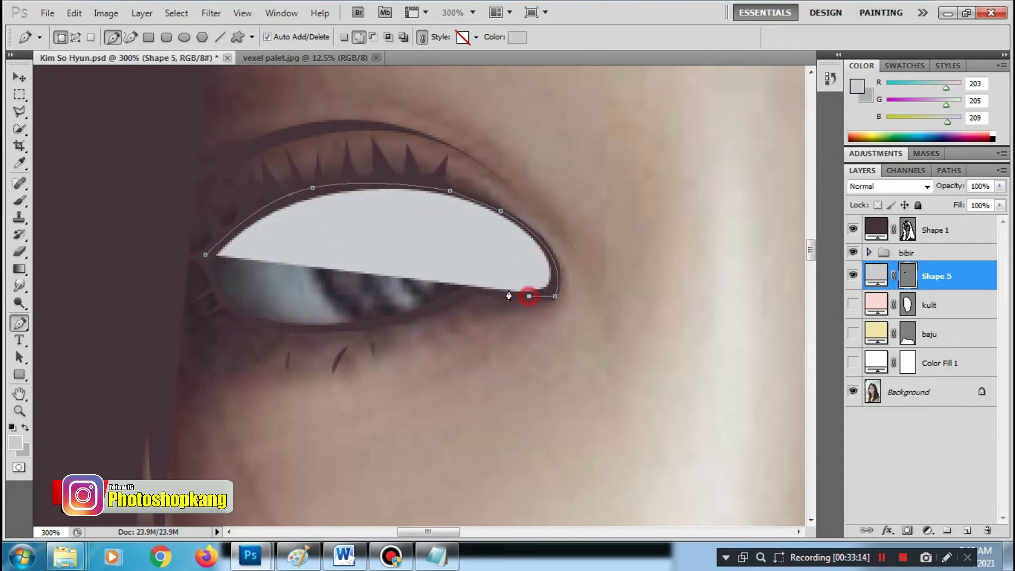
{"action": "left_click", "coordinate": [462, 290]}
{"action": "left_click_drag", "start_coordinate": [366, 325], "coordinate": [315, 332]}
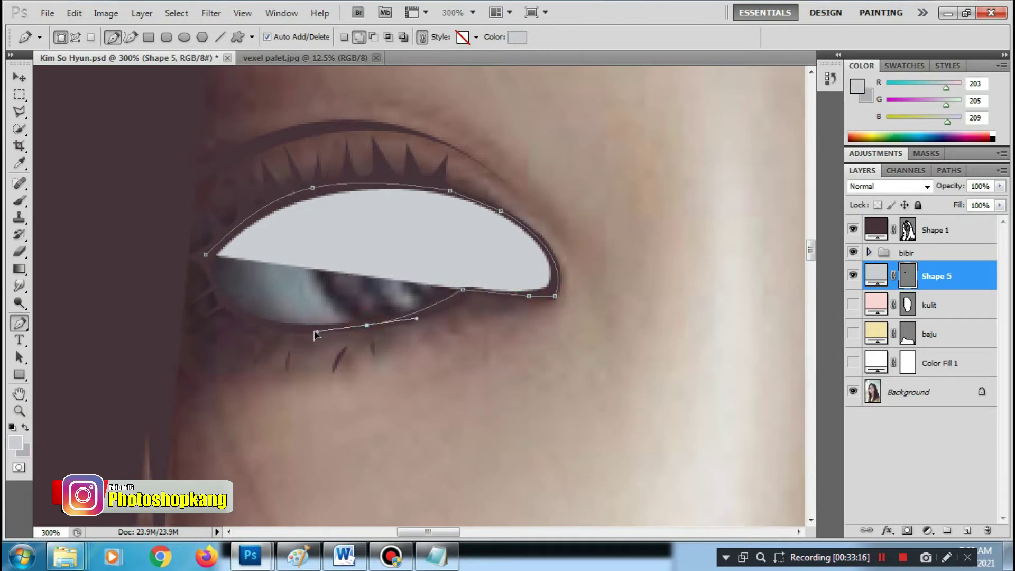
{"action": "left_click_drag", "start_coordinate": [220, 295], "coordinate": [209, 275]}
{"action": "left_click", "coordinate": [205, 254]}
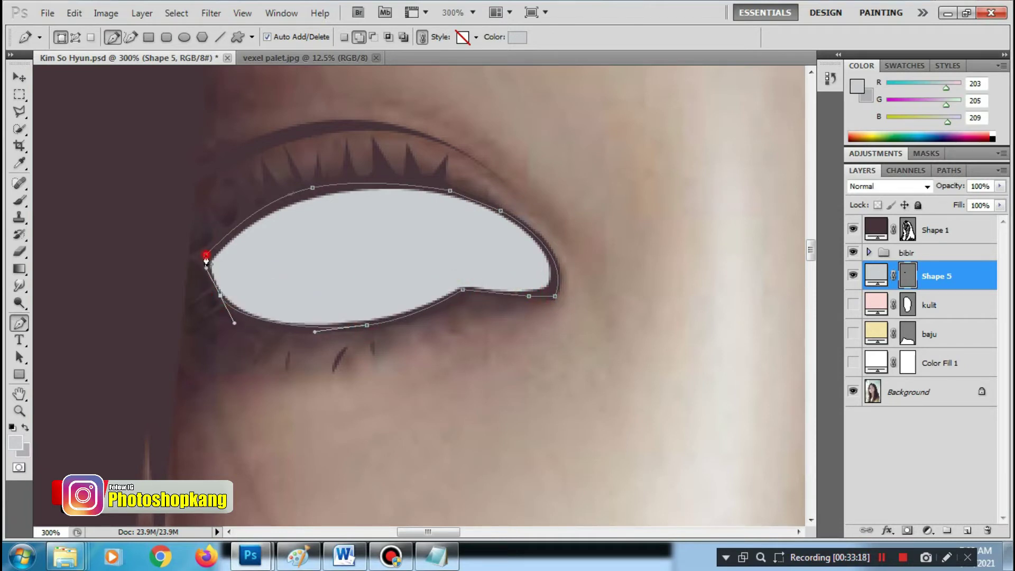
{"action": "key", "text": "Return"}
{"action": "double_click", "coordinate": [939, 232]}
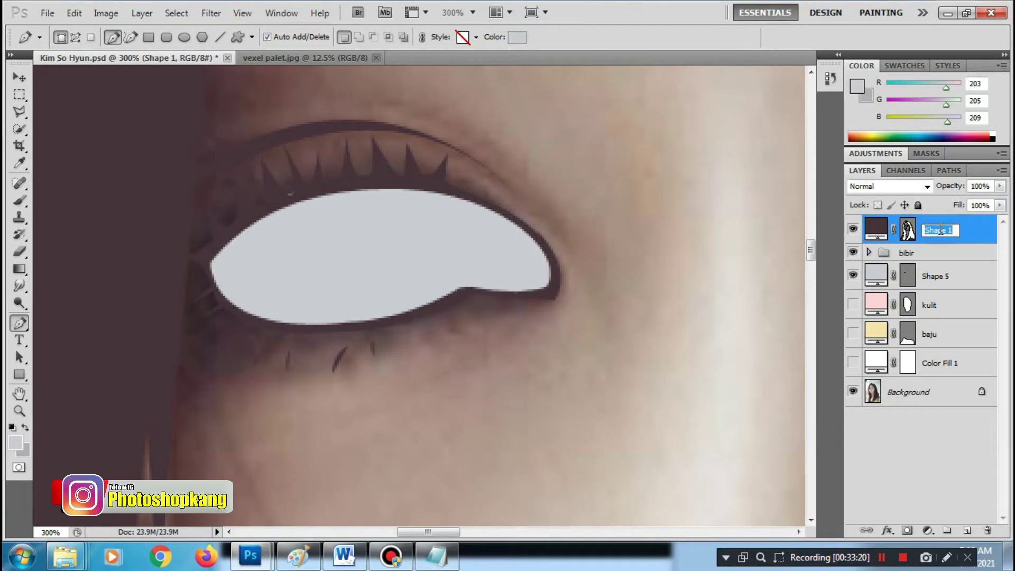
Rename the eyelid outline layer 'line', select Shape 5, and pan to the right eye
{"action": "type", "text": "k"}
{"action": "key", "text": "Return"}
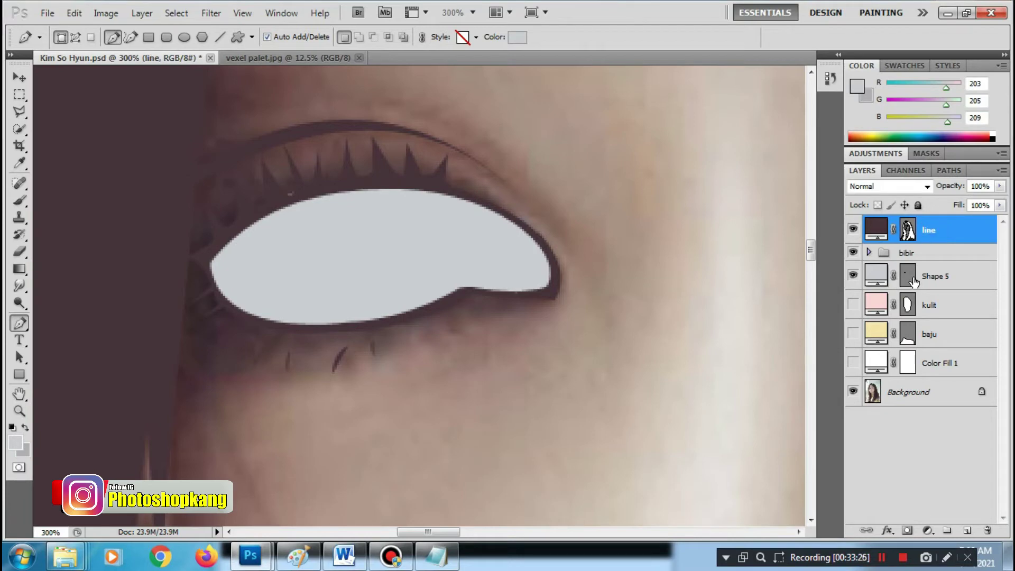
{"action": "left_click", "coordinate": [914, 280]}
{"action": "left_click_drag", "start_coordinate": [699, 264], "coordinate": [530, 269]}
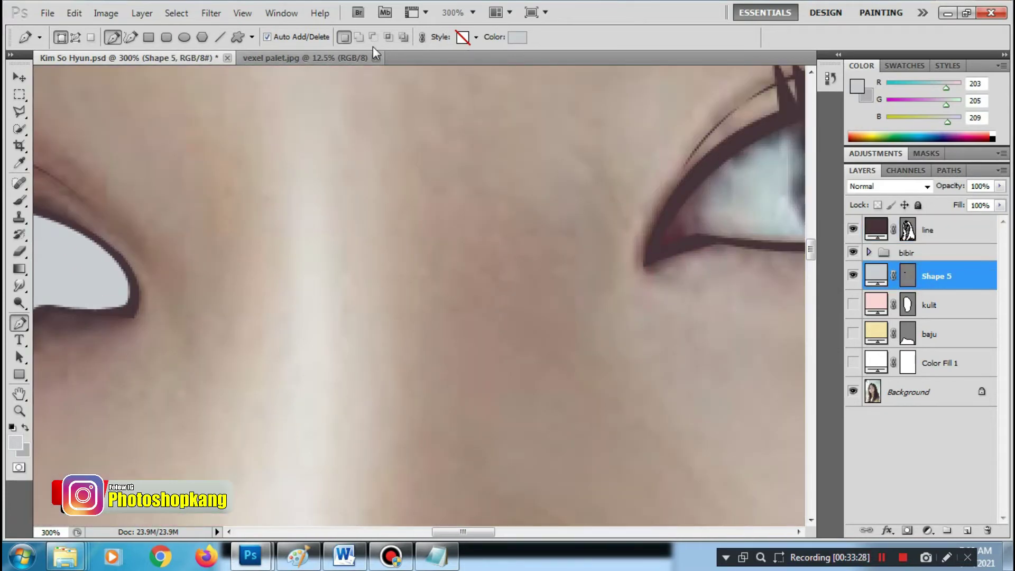
{"action": "left_click_drag", "start_coordinate": [661, 236], "coordinate": [296, 284]}
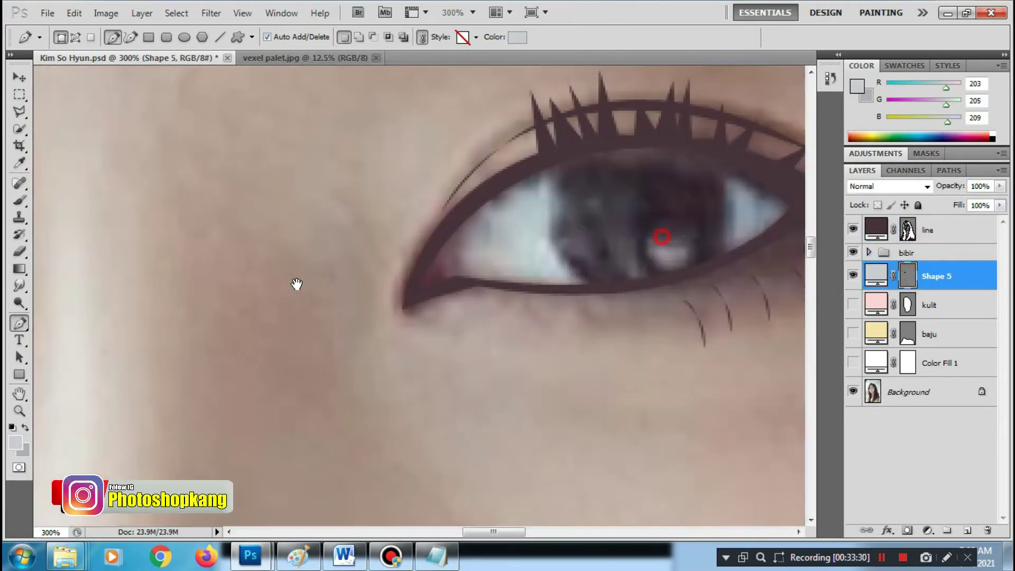
Using Add to shape area, trace the right eye white along the upper lid to the outer corner
{"action": "left_click", "coordinate": [359, 37]}
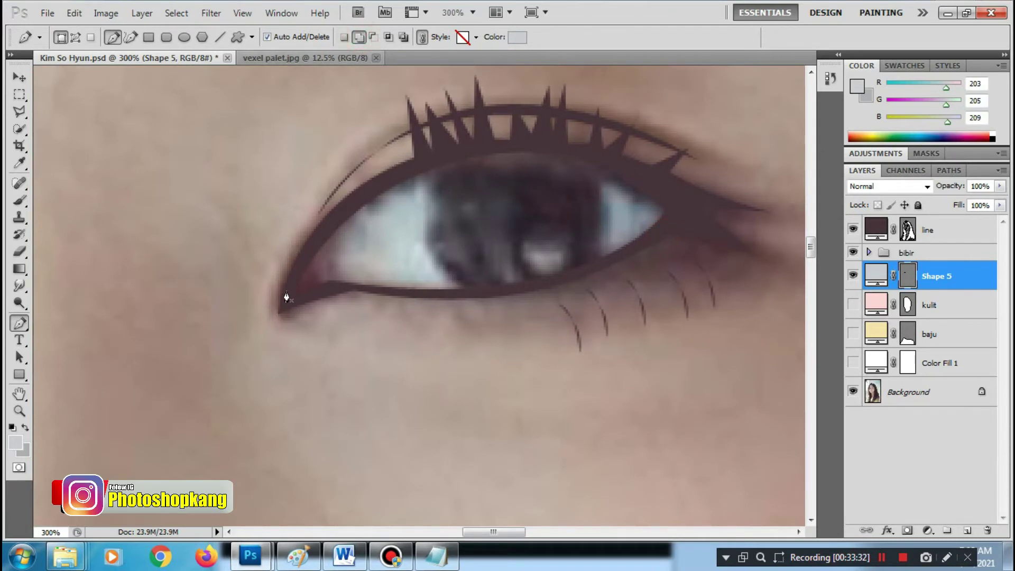
{"action": "left_click", "coordinate": [393, 176]}
{"action": "left_click", "coordinate": [533, 136]}
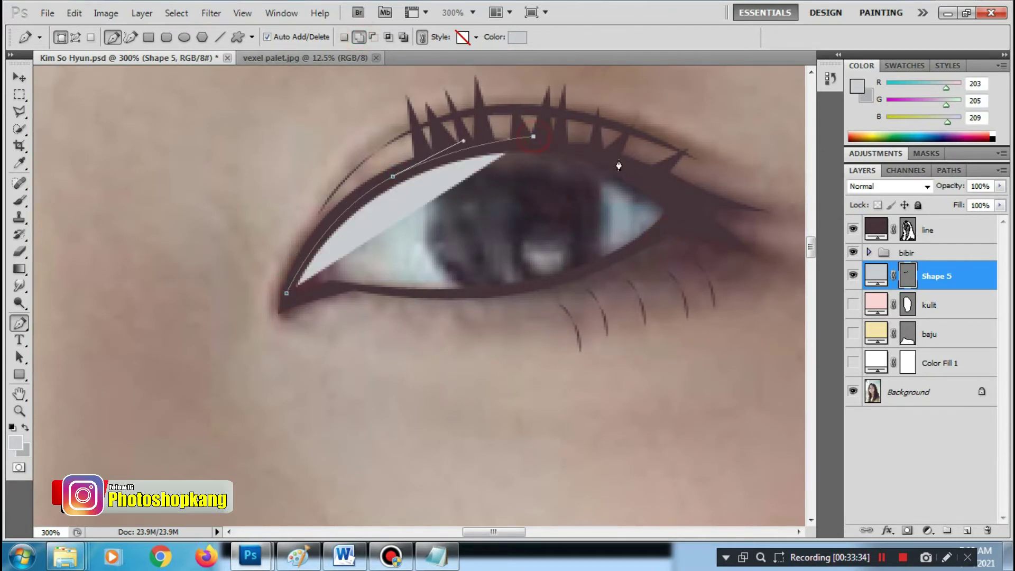
{"action": "left_click", "coordinate": [619, 159]}
{"action": "left_click", "coordinate": [658, 195]}
{"action": "left_click", "coordinate": [673, 214]}
Close the right eye-white outline along the lower lid, completing Shape 5 in both eyes
{"action": "left_click", "coordinate": [671, 224]}
{"action": "left_click", "coordinate": [560, 280]}
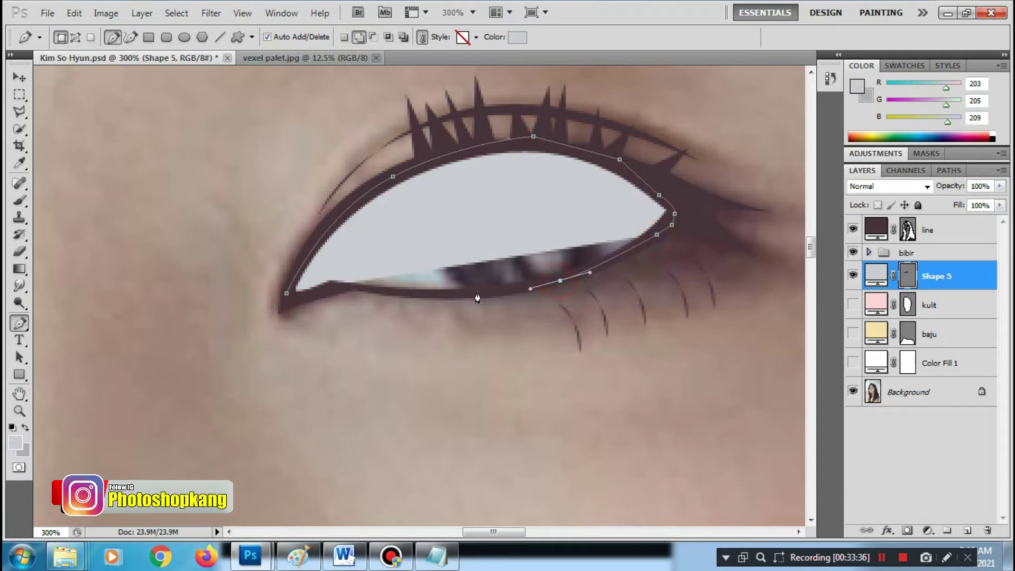
{"action": "left_click", "coordinate": [453, 296]}
{"action": "left_click", "coordinate": [352, 283]}
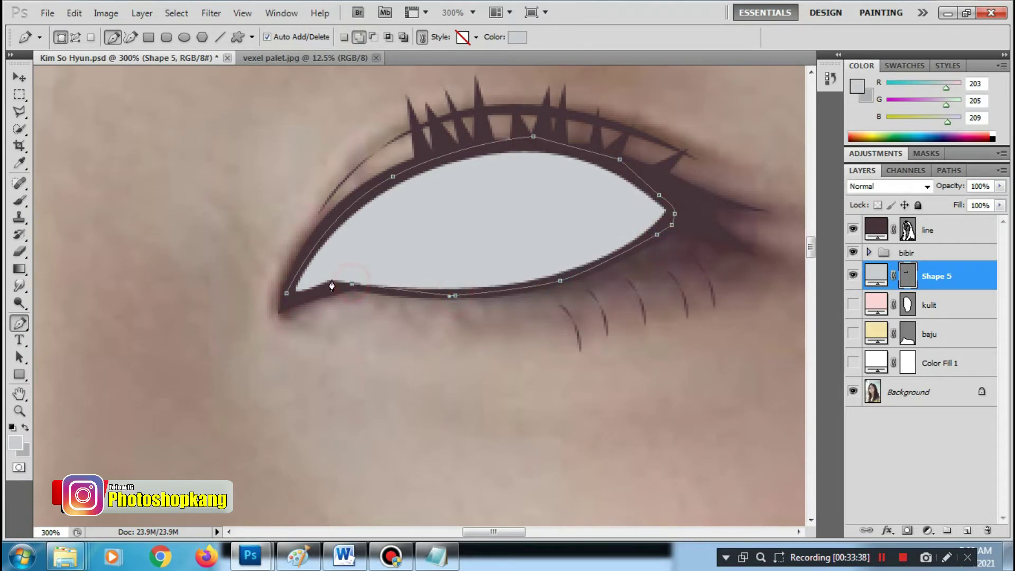
{"action": "left_click", "coordinate": [301, 298]}
{"action": "left_click", "coordinate": [286, 294]}
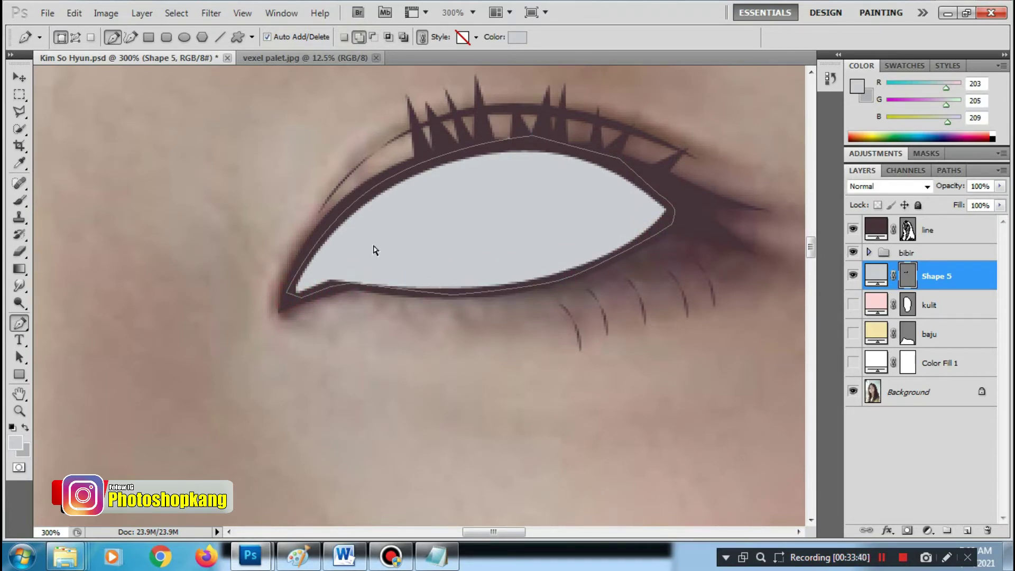
{"action": "key", "text": "ctrl+minus"}
{"action": "key", "text": "ctrl+minus"}
{"action": "key", "text": "ctrl+minus"}
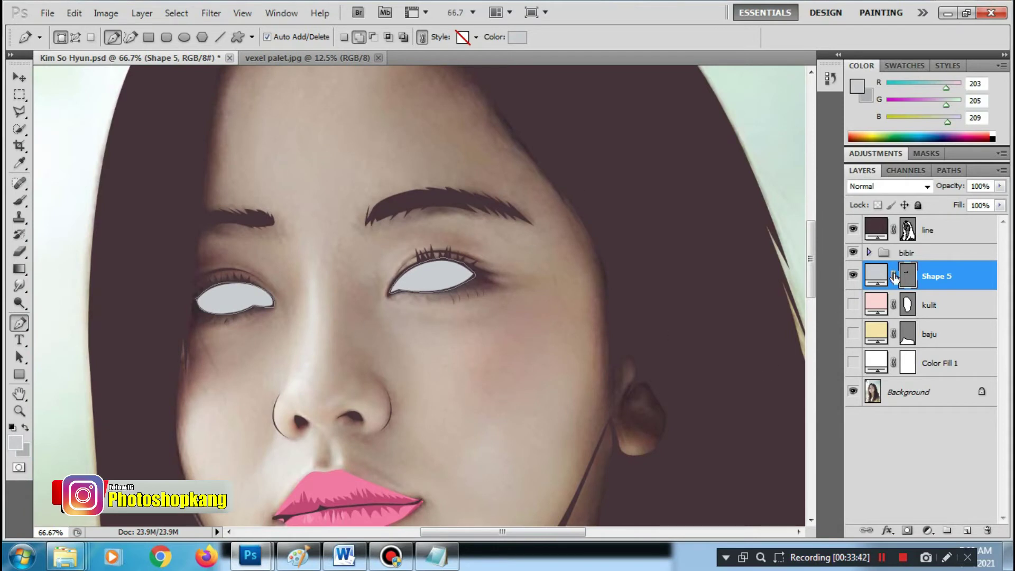
Rename Shape 5 to 'mata' and add a new layer clipped to it
{"action": "double_click", "coordinate": [935, 278]}
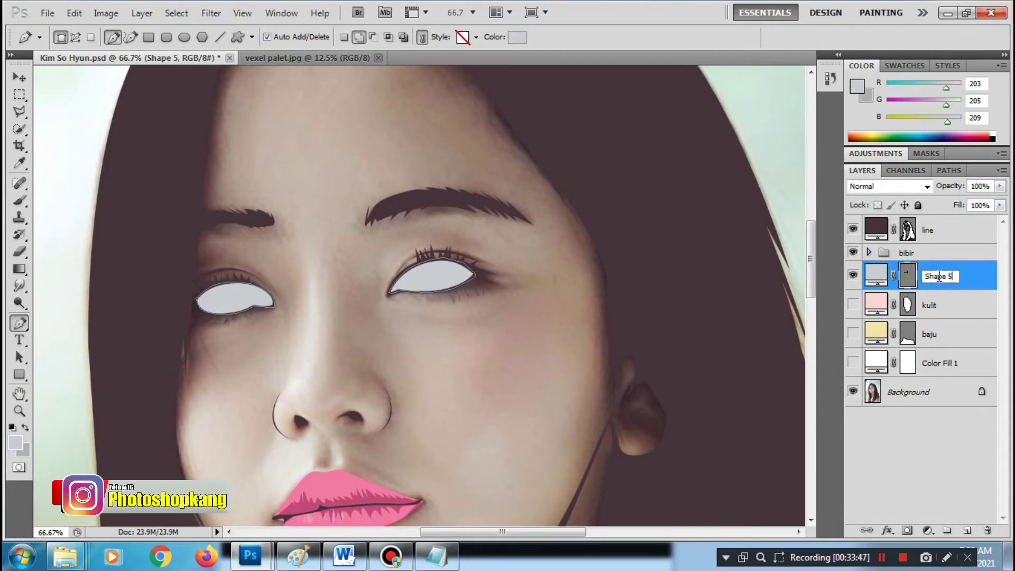
{"action": "type", "text": "mata"}
{"action": "key", "text": "Return"}
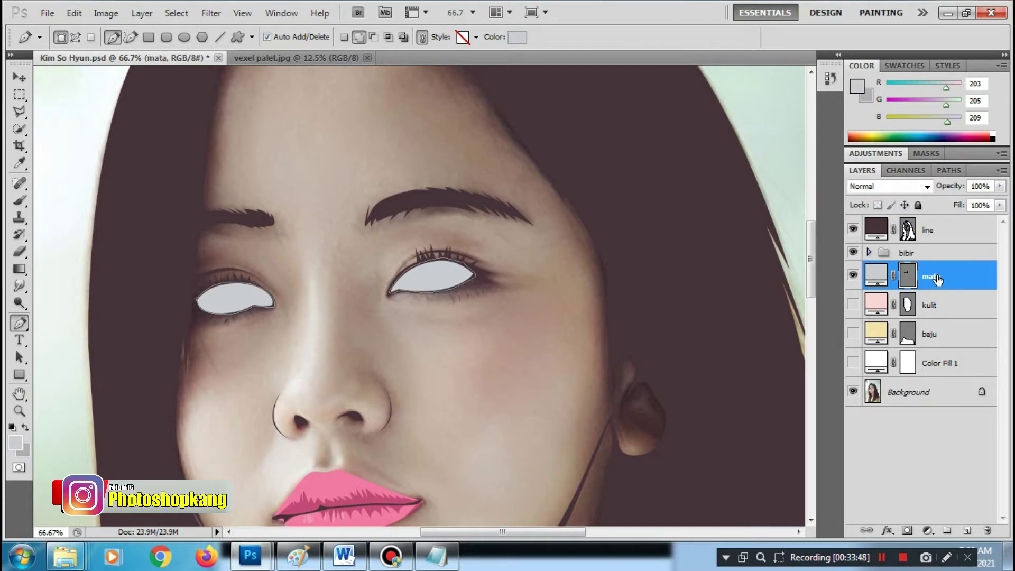
{"action": "left_click", "coordinate": [967, 532]}
{"action": "right_click", "coordinate": [934, 275]}
{"action": "left_click", "coordinate": [840, 360]}
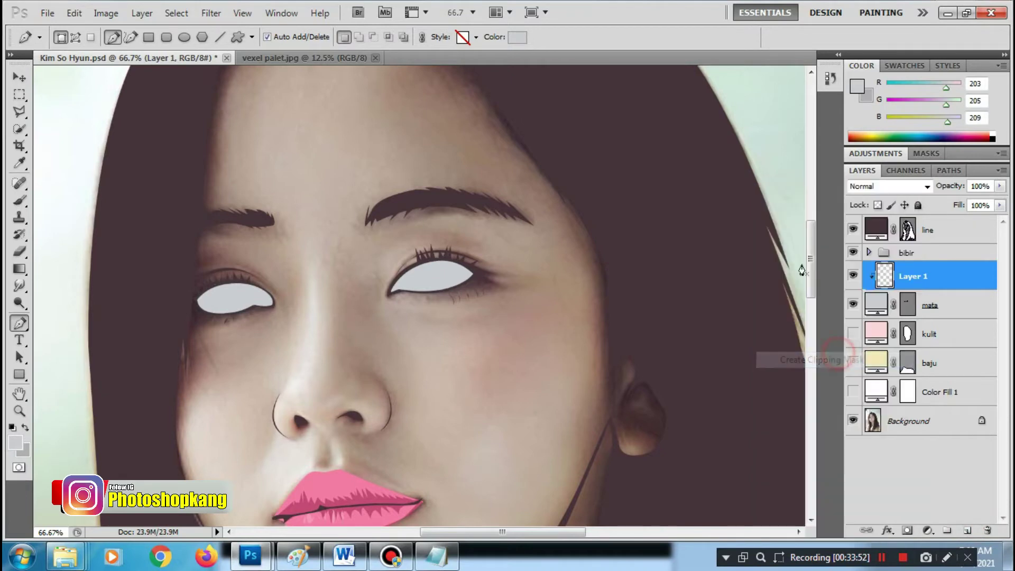
Draw a darker grey (183, 185, 189) shadow shape across the upper left eye white
{"action": "left_click", "coordinate": [517, 38]}
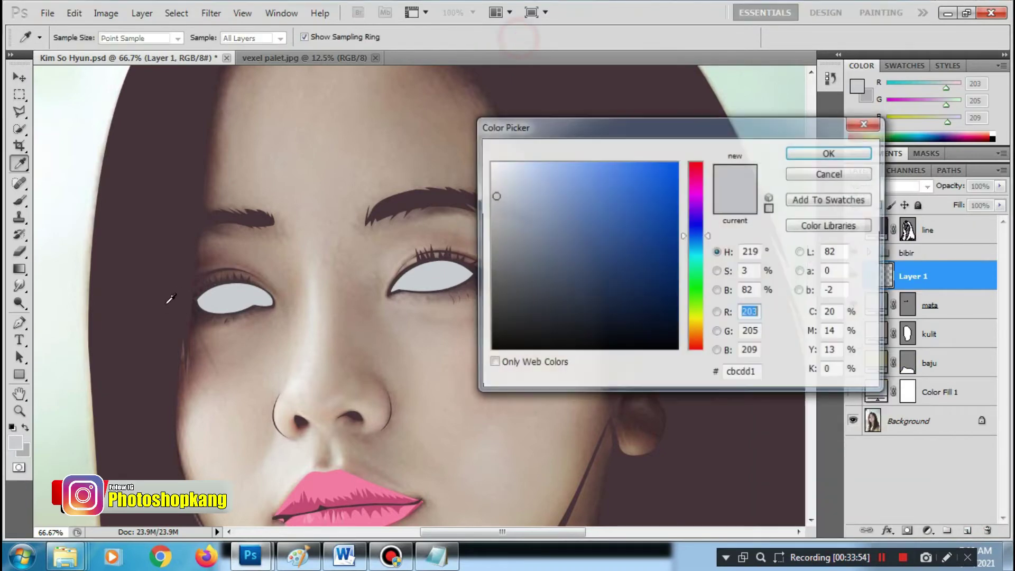
{"action": "left_click", "coordinate": [494, 211]}
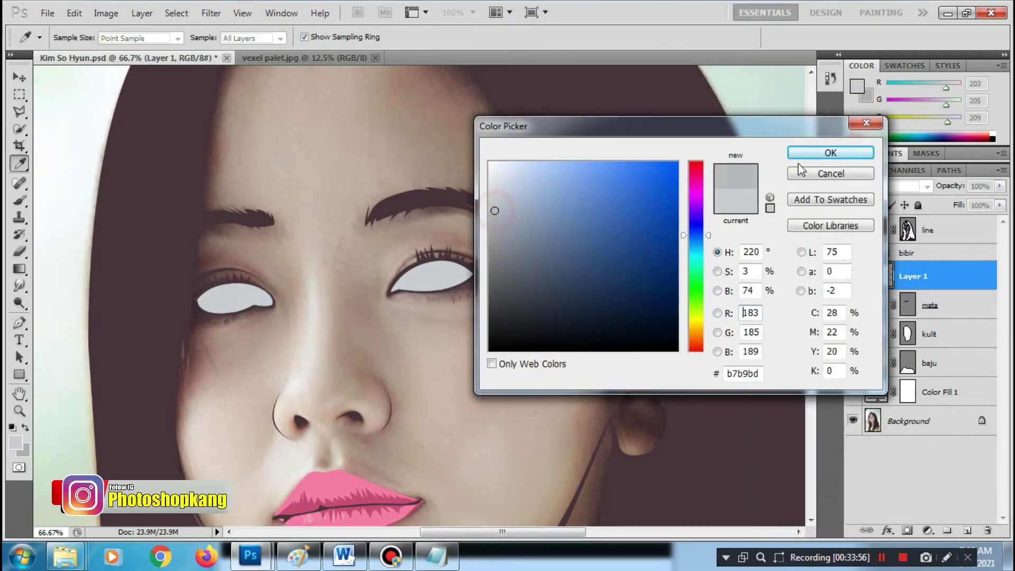
{"action": "left_click", "coordinate": [830, 153]}
{"action": "left_click", "coordinate": [285, 336], "text": "ctrl"}
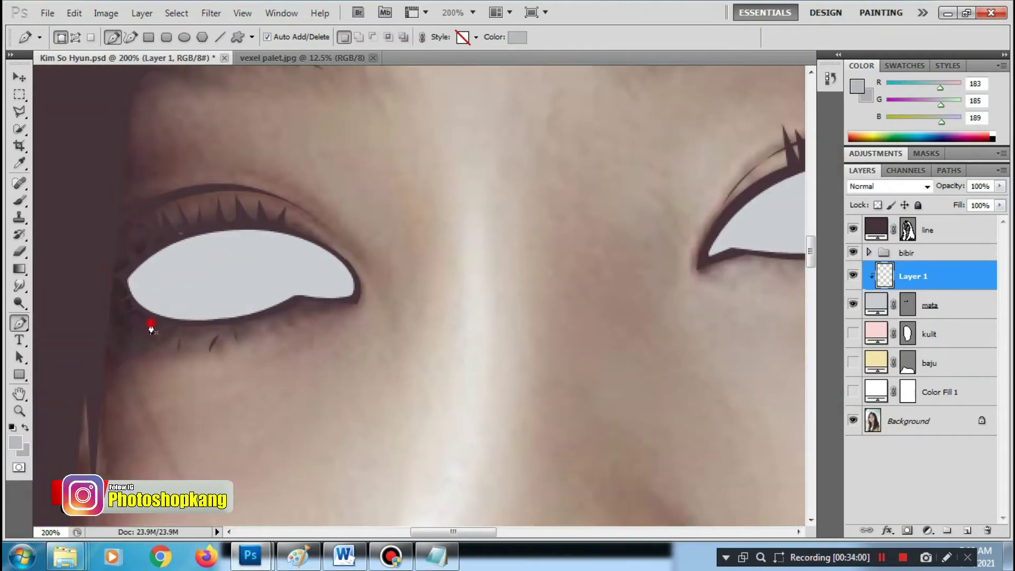
{"action": "left_click", "coordinate": [151, 322]}
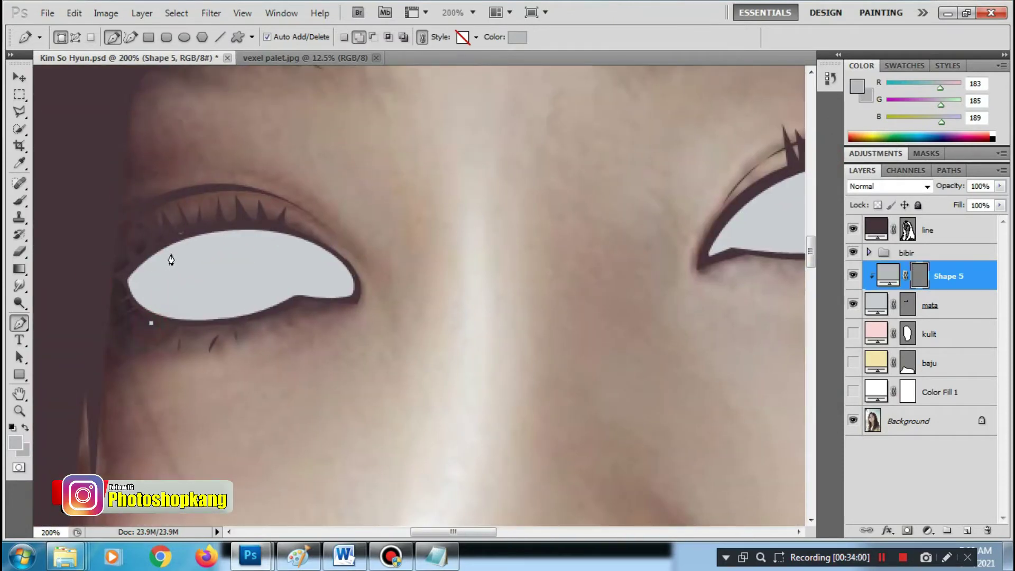
{"action": "left_click_drag", "start_coordinate": [175, 252], "coordinate": [208, 242]}
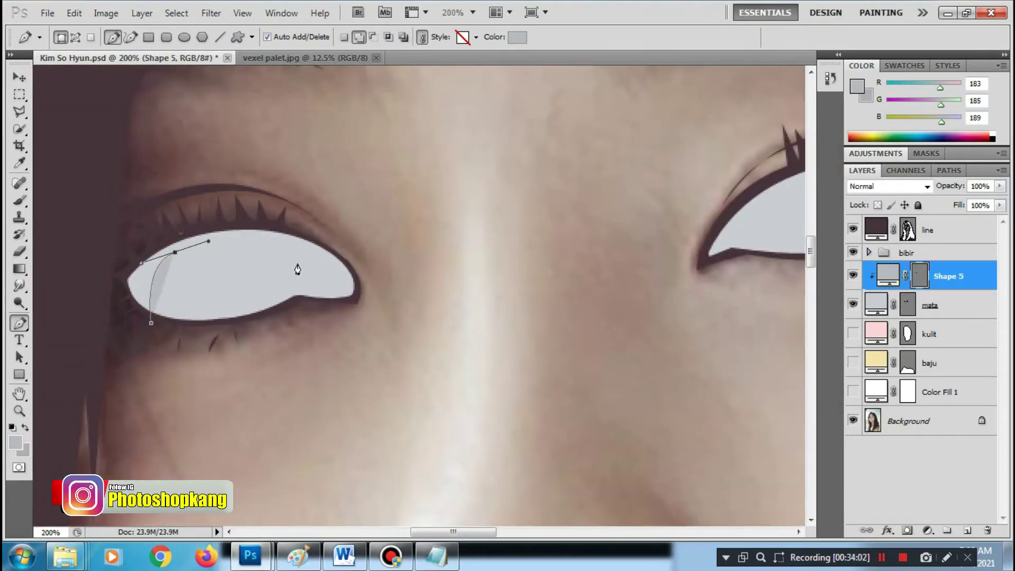
{"action": "left_click", "coordinate": [340, 294]}
{"action": "mouse_move", "coordinate": [729, 255]}
{"action": "left_mouse_down"}
{"action": "mouse_move", "coordinate": [341, 316]}
{"action": "mouse_move", "coordinate": [351, 263]}
{"action": "left_mouse_up"}
{"action": "left_click_drag", "start_coordinate": [540, 267], "coordinate": [576, 336]}
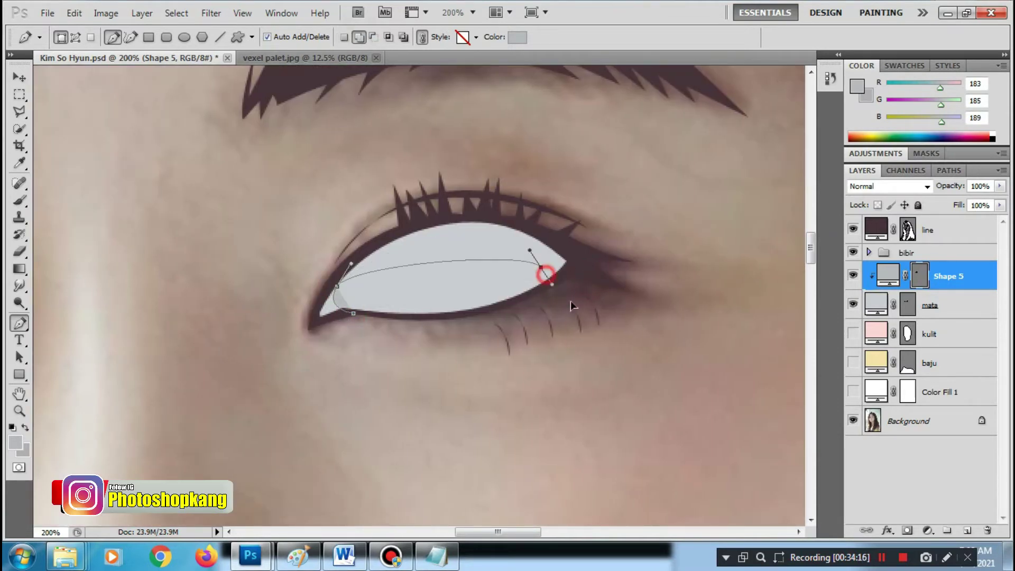
{"action": "left_click_drag", "start_coordinate": [351, 310], "coordinate": [513, 311]}
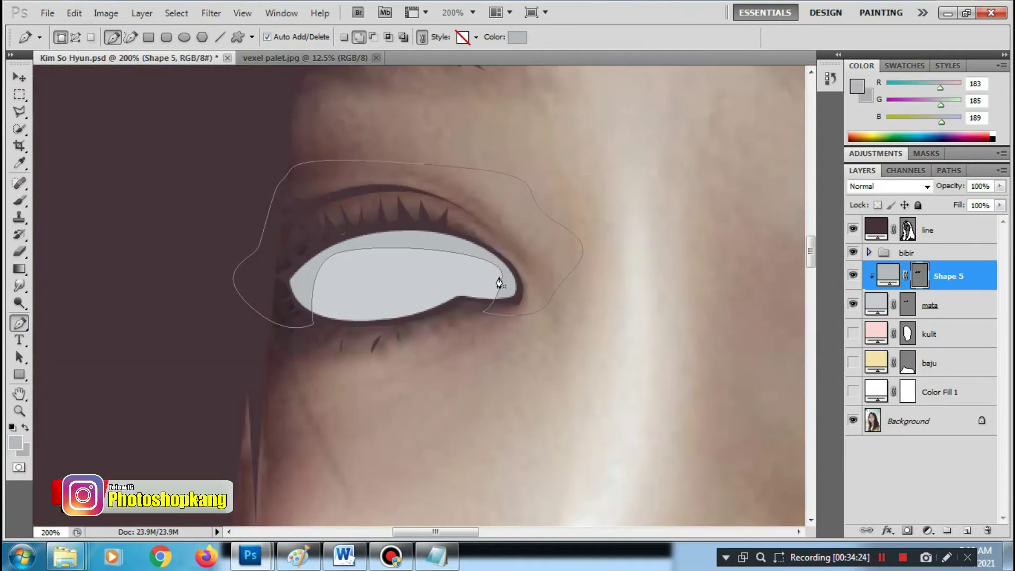
{"action": "left_click_drag", "start_coordinate": [335, 255], "coordinate": [339, 245]}
{"action": "left_click", "coordinate": [555, 203], "text": "ctrl"}
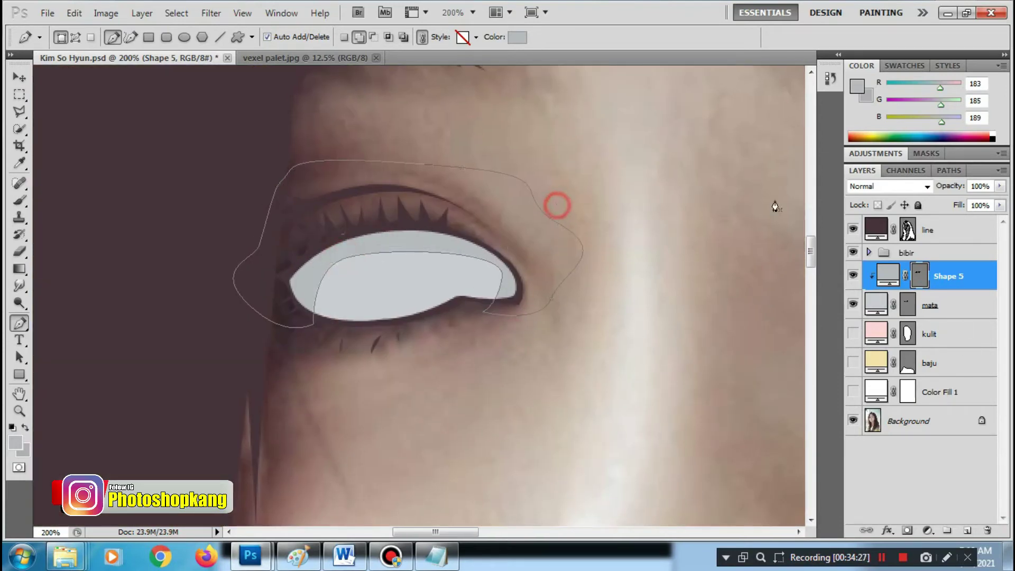
On a new layer, start a darker grey 161,162,164 shape along the upper left eye white
{"action": "left_click", "coordinate": [965, 529]}
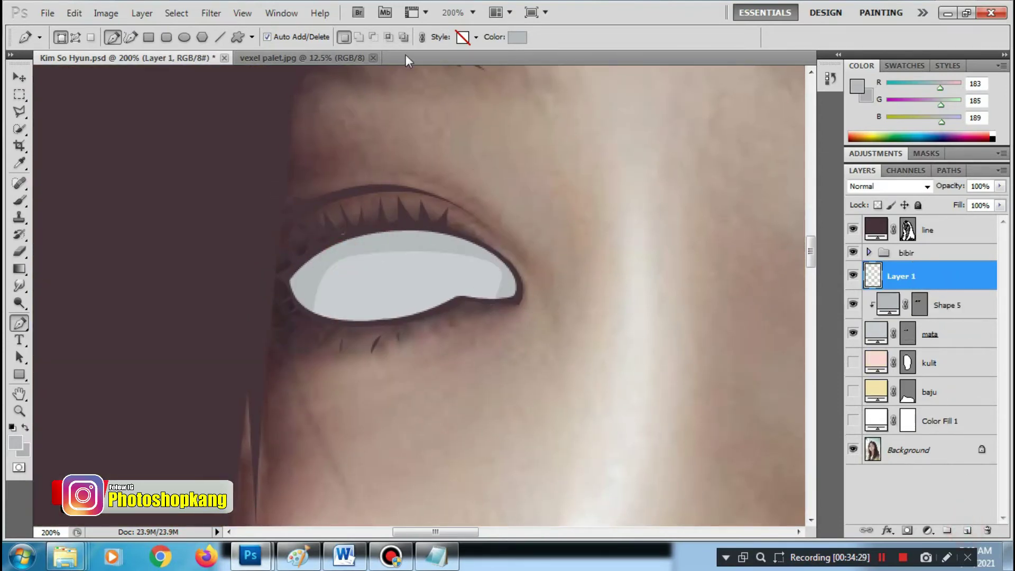
{"action": "left_click", "coordinate": [517, 48]}
{"action": "left_click", "coordinate": [312, 272]}
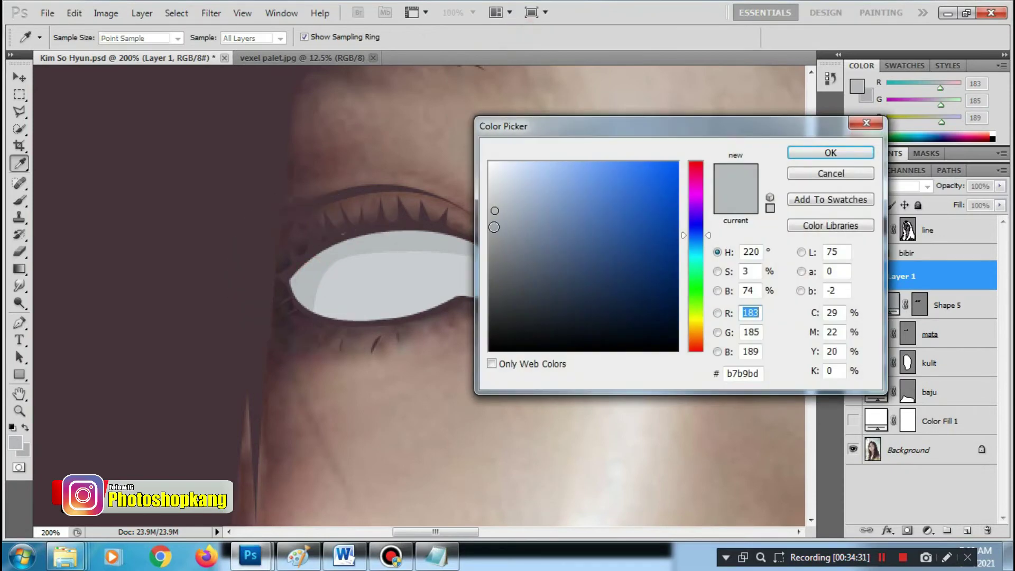
{"action": "left_click", "coordinate": [303, 285]}
{"action": "left_click", "coordinate": [830, 153]}
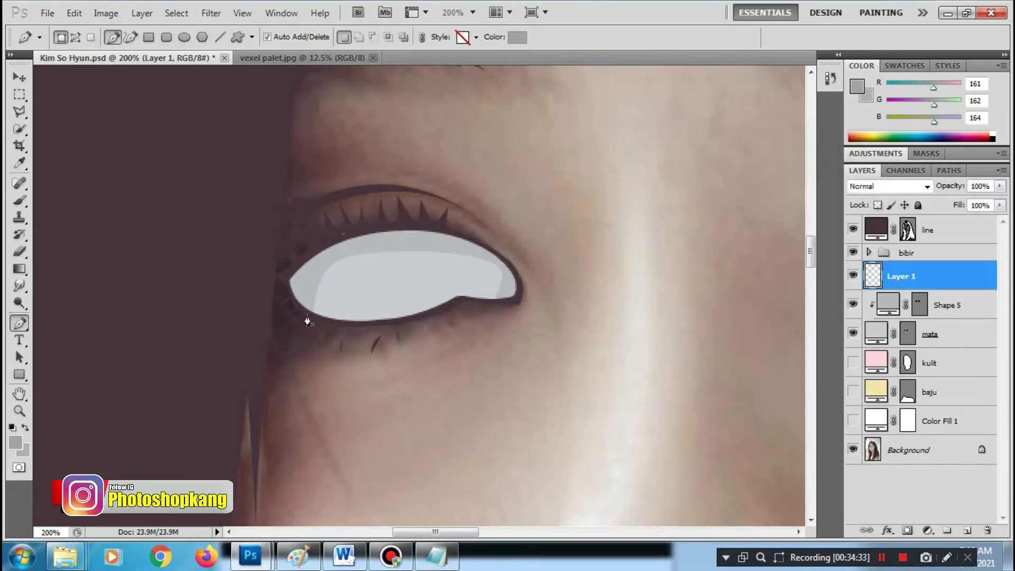
{"action": "left_click", "coordinate": [299, 318]}
{"action": "left_click_drag", "start_coordinate": [444, 239], "coordinate": [470, 245]}
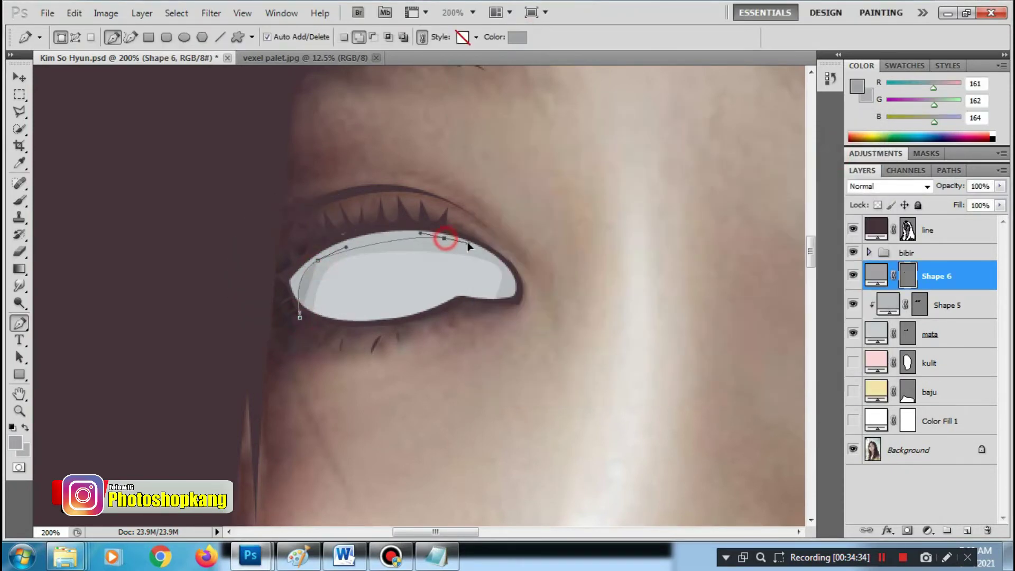
{"action": "left_click_drag", "start_coordinate": [501, 307], "coordinate": [479, 332]}
Trace Shape 6 over the upper lid, close it, and clip it to the shadow layer
{"action": "left_click", "coordinate": [589, 274]}
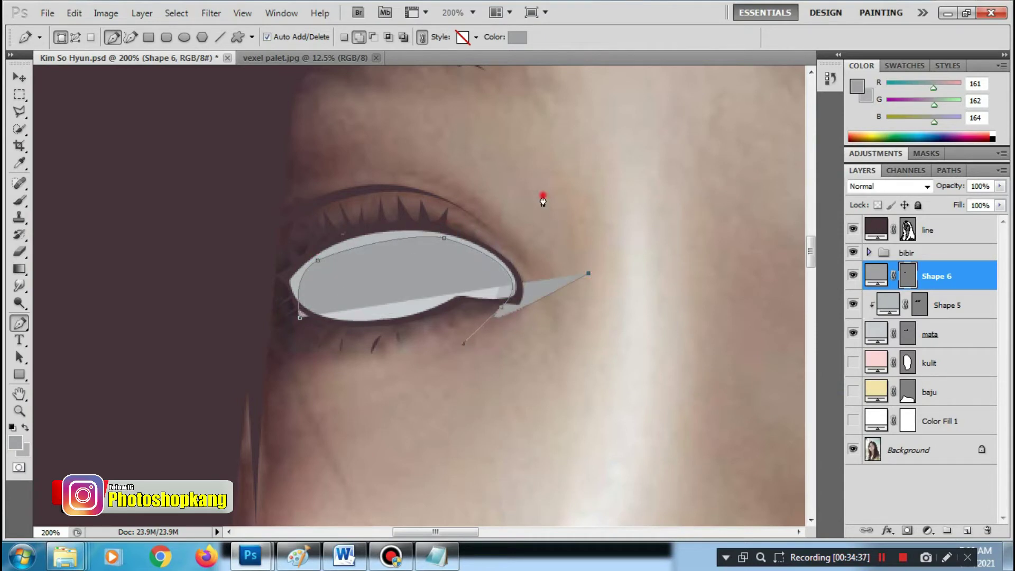
{"action": "left_click", "coordinate": [543, 195]}
{"action": "left_click", "coordinate": [349, 170]}
{"action": "left_click", "coordinate": [212, 205]}
{"action": "left_click", "coordinate": [192, 243]}
{"action": "left_click", "coordinate": [192, 284]}
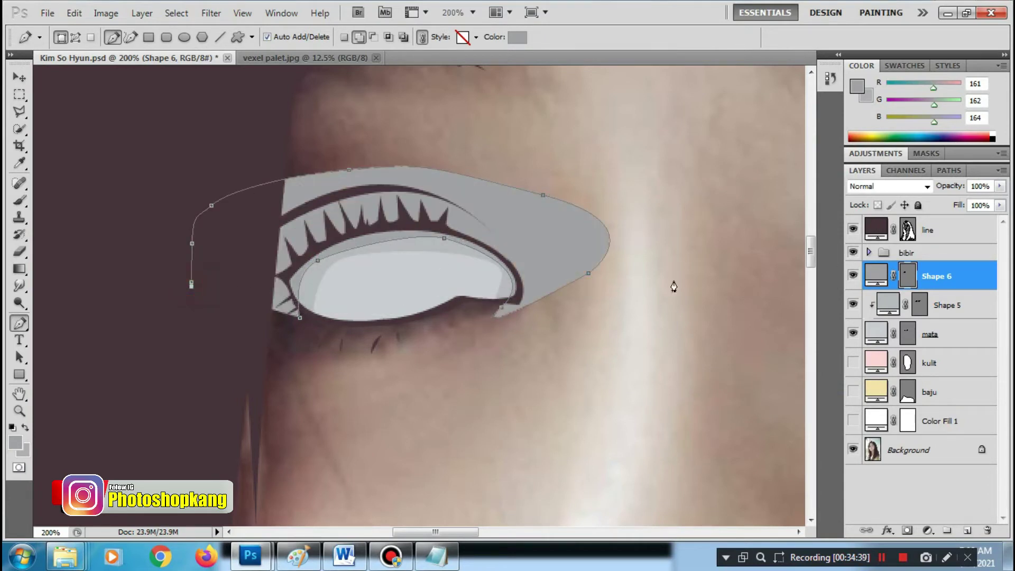
{"action": "left_click", "coordinate": [270, 323]}
{"action": "left_click", "coordinate": [300, 318]}
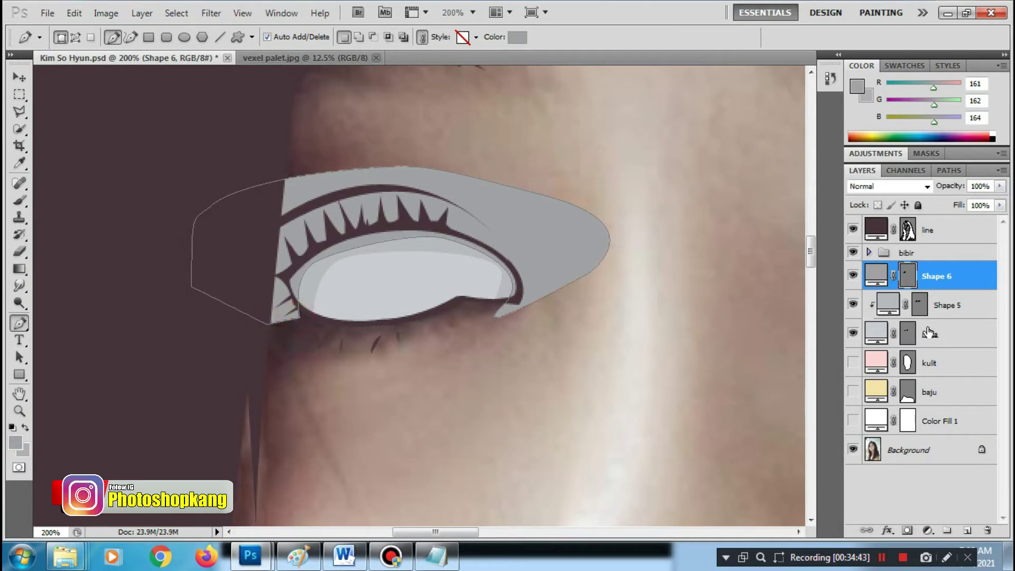
{"action": "right_click", "coordinate": [935, 274]}
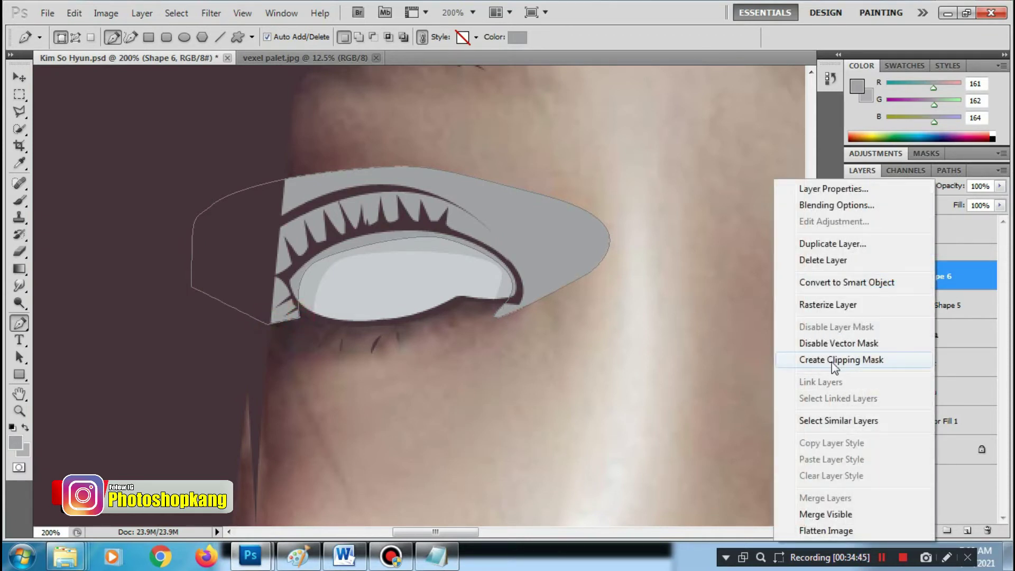
{"action": "left_click", "coordinate": [831, 359]}
Add a matching darker grey Shape 6 area around the right eye
{"action": "left_click_drag", "start_coordinate": [609, 286], "coordinate": [386, 290]}
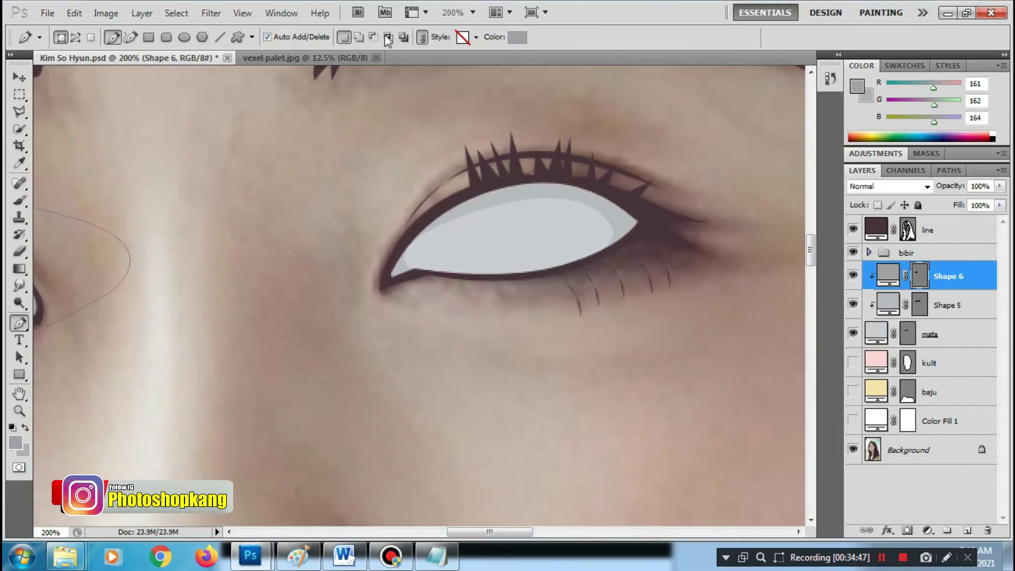
{"action": "left_click", "coordinate": [360, 37]}
{"action": "left_click", "coordinate": [414, 211]}
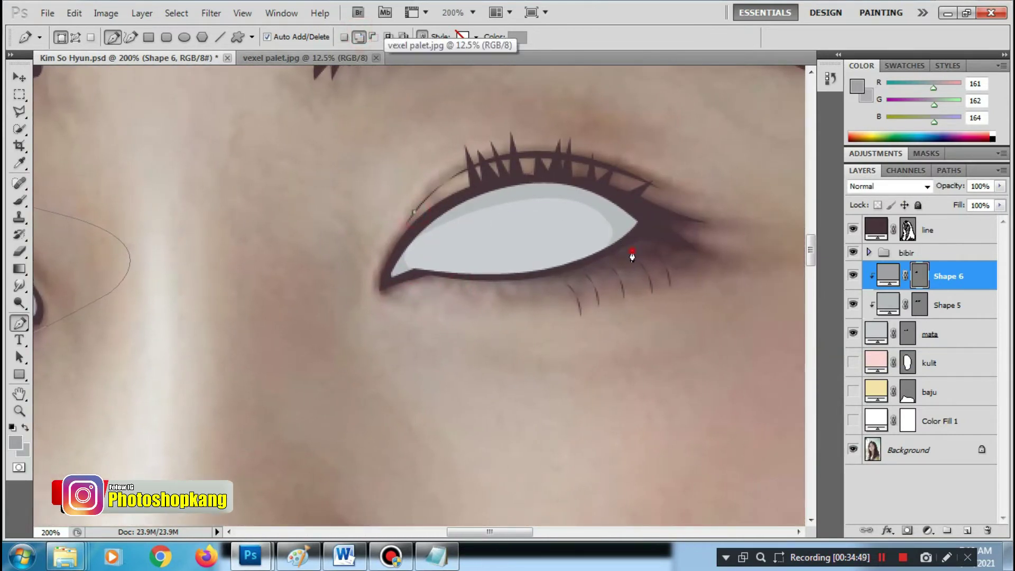
{"action": "left_click_drag", "start_coordinate": [632, 251], "coordinate": [633, 360]}
{"action": "key", "text": "ctrl+z"}
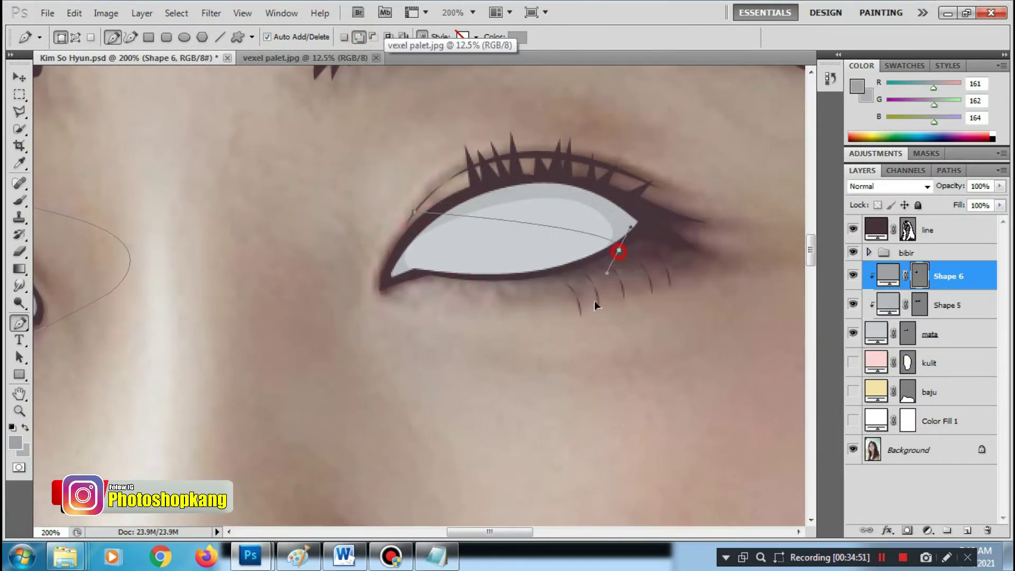
{"action": "left_click_drag", "start_coordinate": [618, 250], "coordinate": [592, 348]}
{"action": "left_click", "coordinate": [698, 187]}
{"action": "left_click", "coordinate": [639, 142]}
{"action": "left_click_drag", "start_coordinate": [423, 164], "coordinate": [412, 174]}
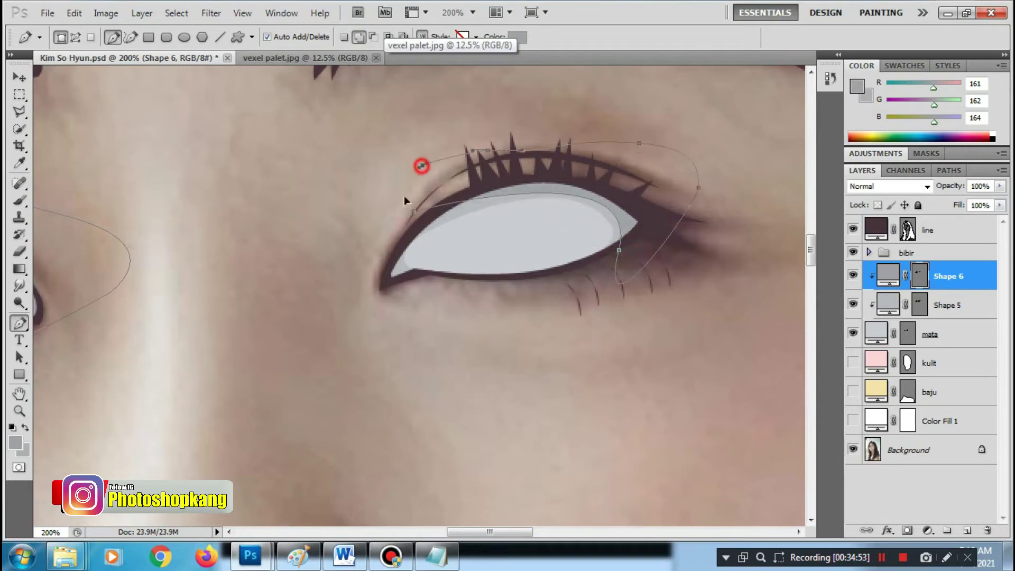
{"action": "left_click", "coordinate": [416, 222]}
Nudge an anchor on the Shape 5 shadow outline to refine its curve around the eye
{"action": "left_click", "coordinate": [920, 305]}
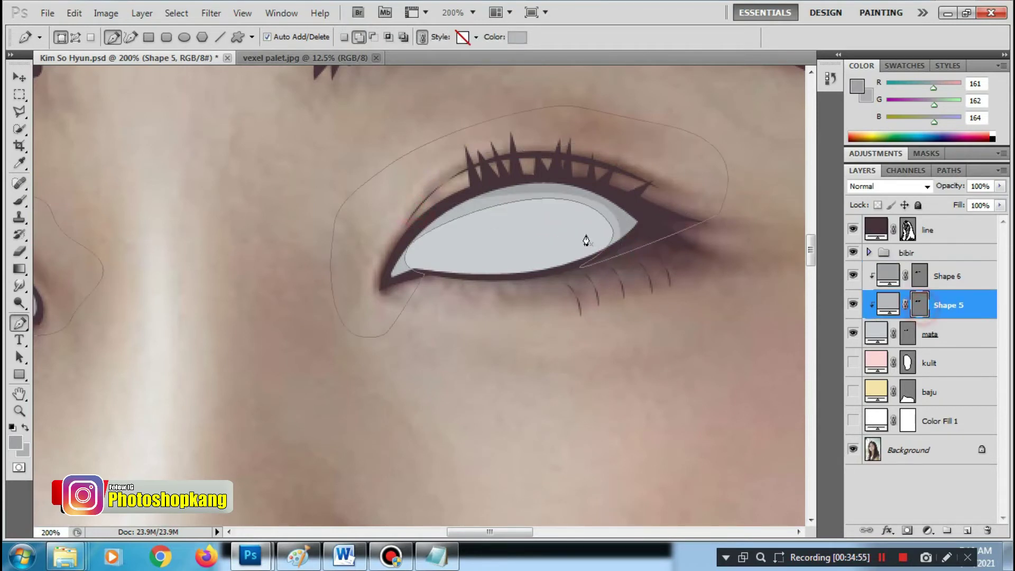
{"action": "left_click", "coordinate": [612, 239]}
{"action": "left_click_drag", "start_coordinate": [609, 228], "coordinate": [606, 231]}
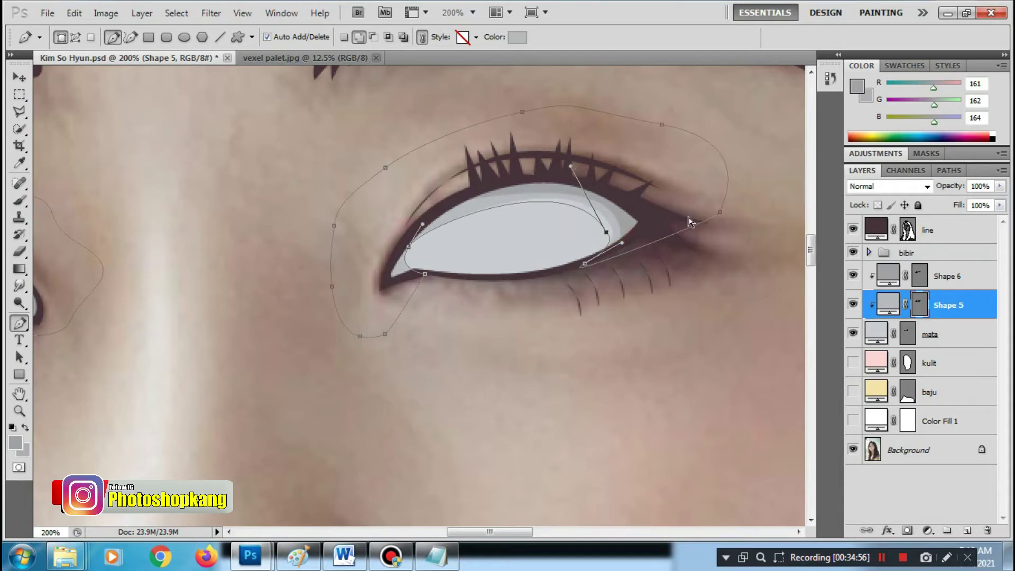
{"action": "left_click", "coordinate": [930, 253]}
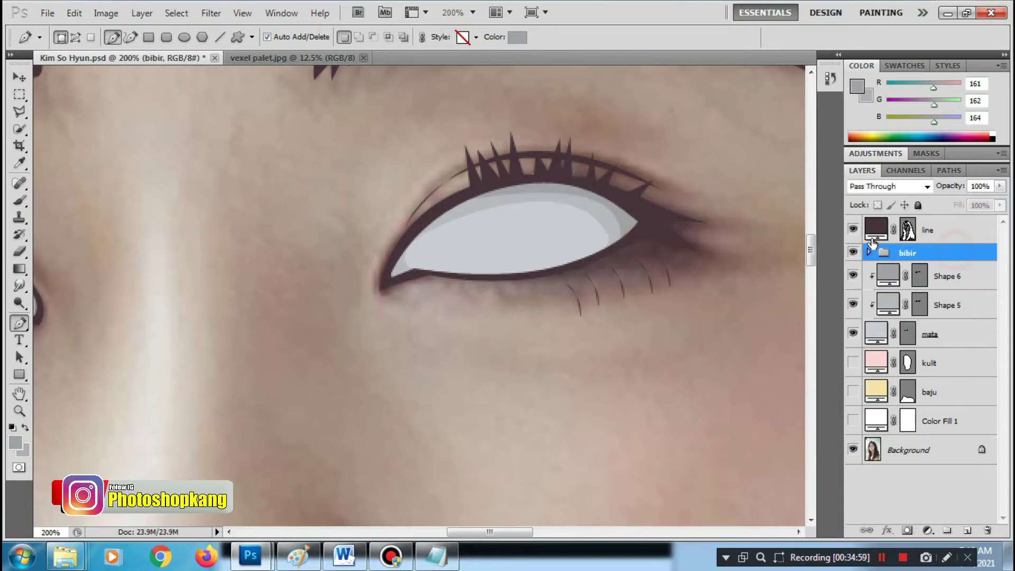
{"action": "left_click_drag", "start_coordinate": [410, 315], "coordinate": [618, 289]}
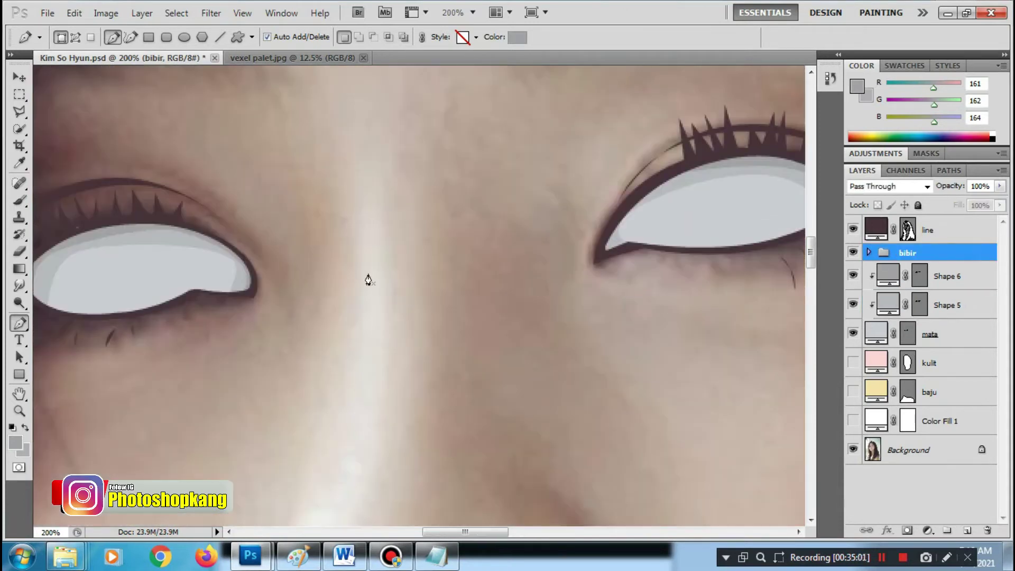
{"action": "left_click", "coordinate": [238, 268], "text": "ctrl"}
{"action": "left_click", "coordinate": [905, 275]}
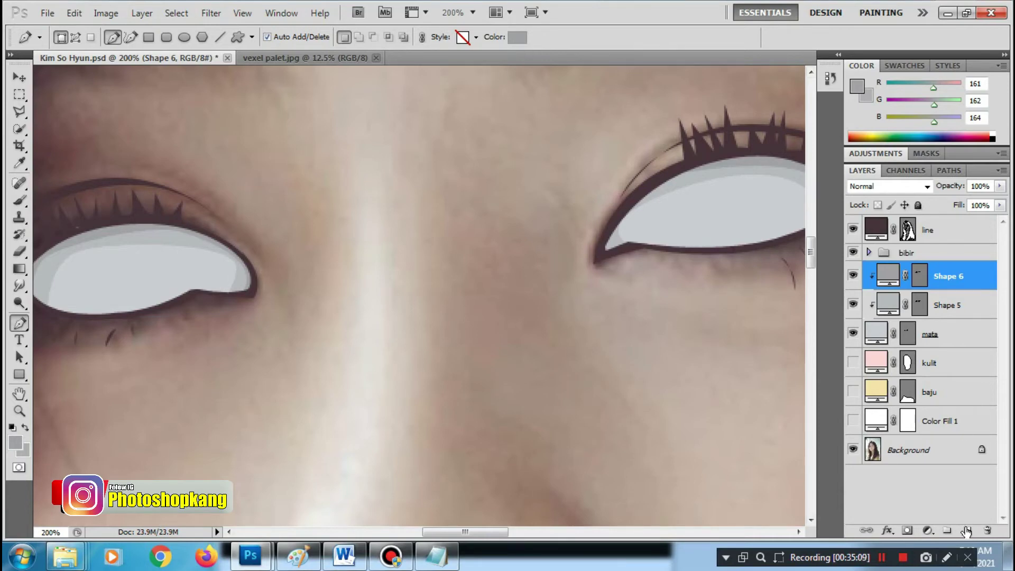
Set the foreground colour to a pale pink
{"action": "key", "text": "i"}
{"action": "left_click", "coordinate": [16, 442]}
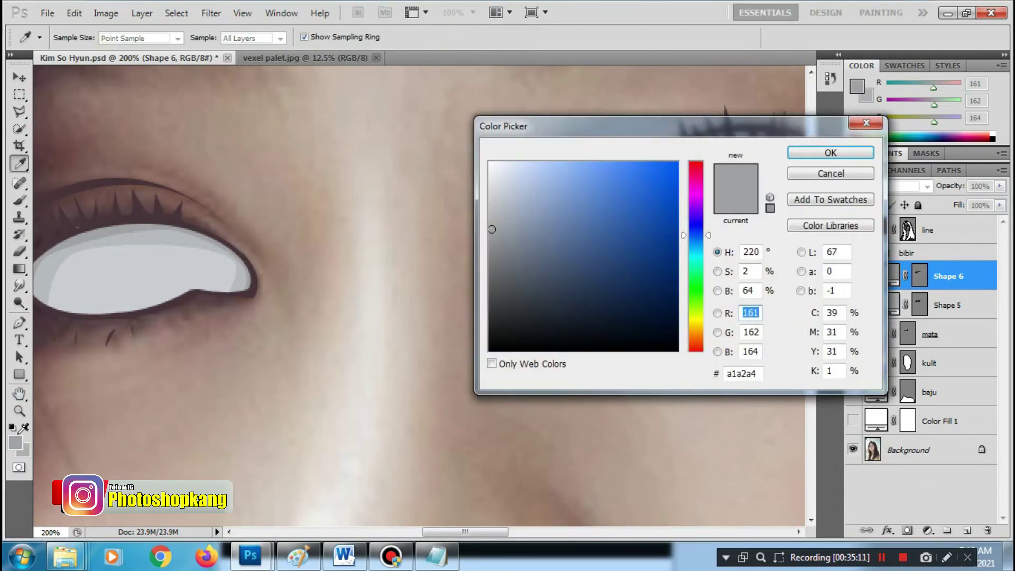
{"action": "left_click_drag", "start_coordinate": [705, 203], "coordinate": [695, 162]}
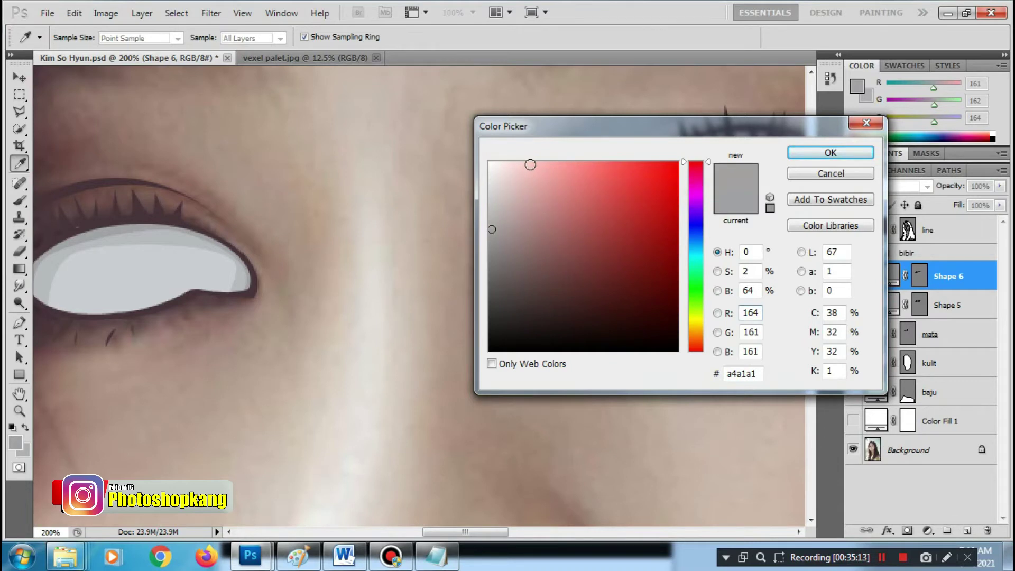
{"action": "left_click", "coordinate": [530, 165]}
{"action": "left_click", "coordinate": [847, 153]}
Draw small pale-pink Shape 7 triangles in the inner corners of both eyes
{"action": "key", "text": "p"}
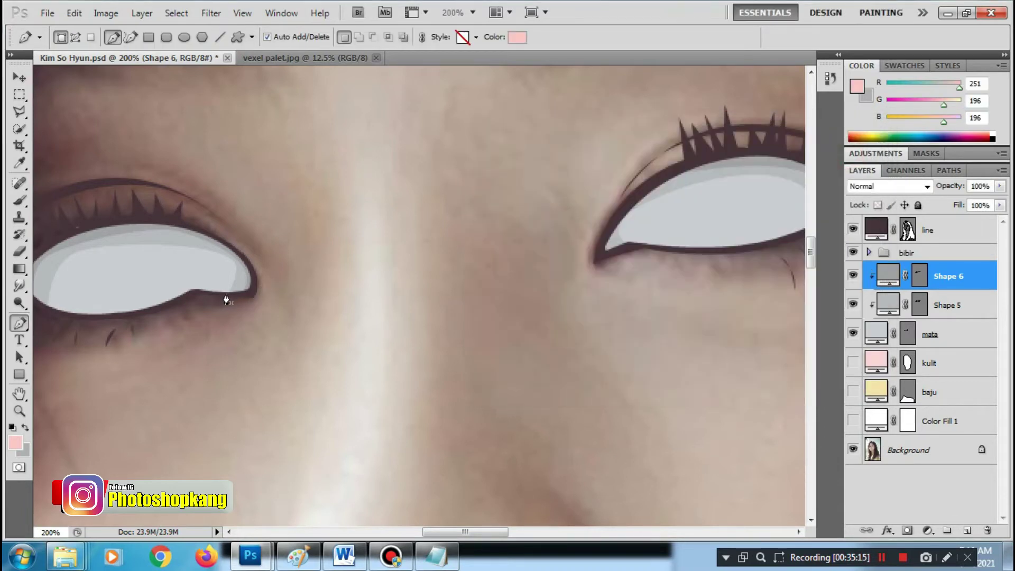
{"action": "left_click", "coordinate": [225, 294]}
{"action": "left_click", "coordinate": [248, 268]}
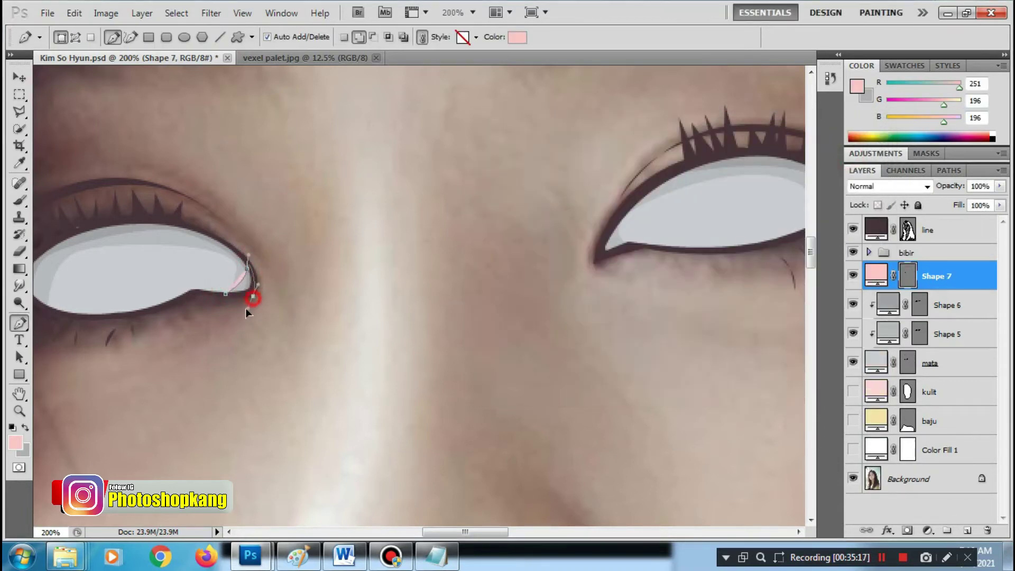
{"action": "left_click", "coordinate": [225, 294]}
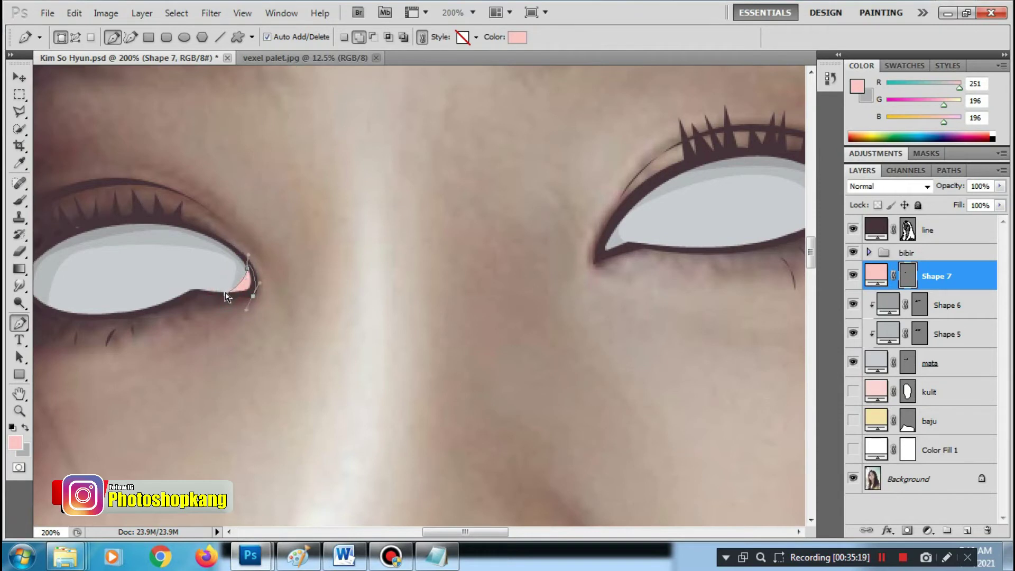
{"action": "left_click", "coordinate": [344, 38]}
{"action": "left_click", "coordinate": [617, 218]}
{"action": "left_click_drag", "start_coordinate": [632, 246], "coordinate": [647, 247]}
{"action": "left_click", "coordinate": [583, 253]}
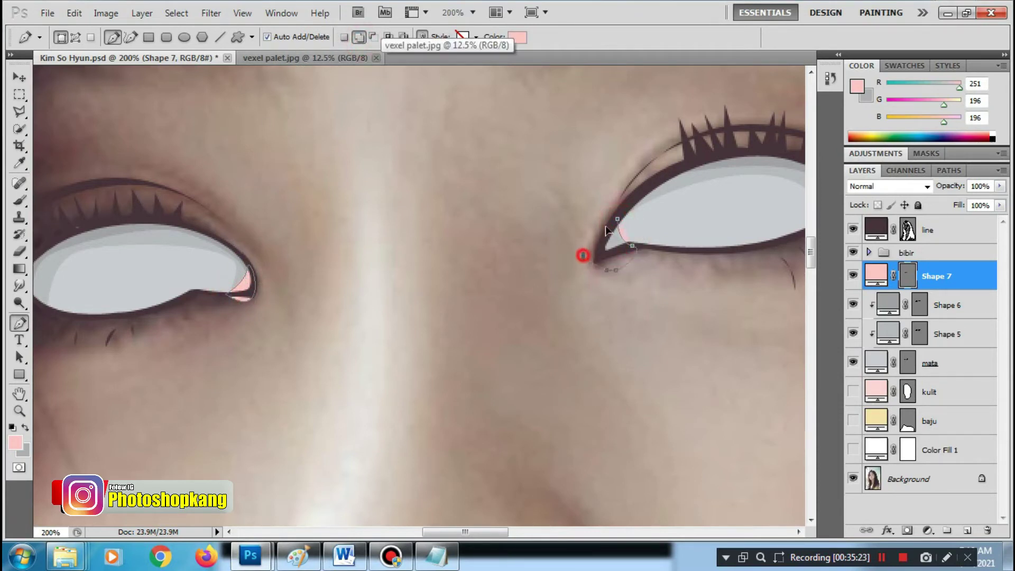
{"action": "left_click", "coordinate": [616, 218]}
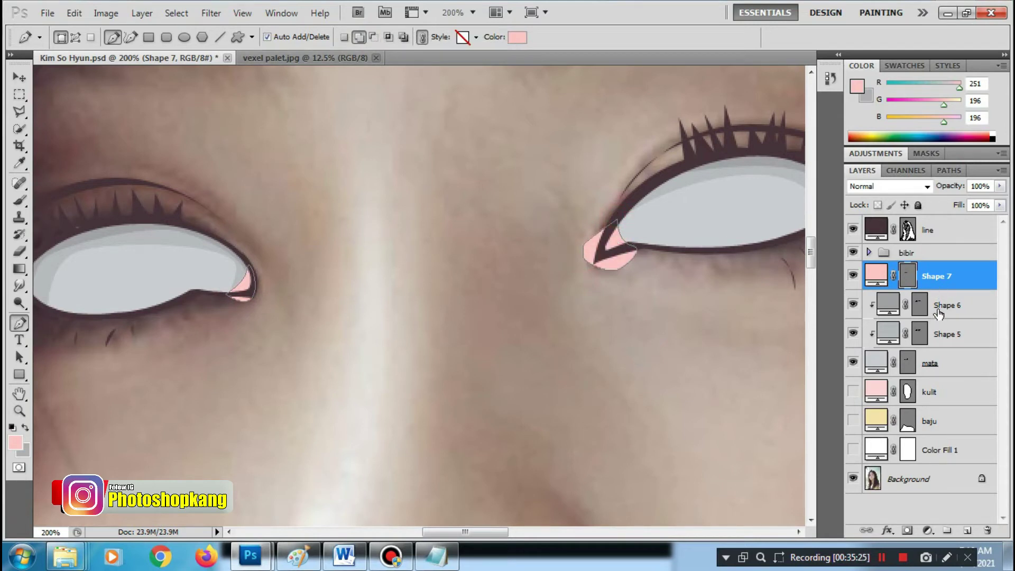
Clip Shape 7 to the eye whites and add an empty Layer 1 above
{"action": "right_click", "coordinate": [938, 276]}
{"action": "left_click", "coordinate": [830, 361]}
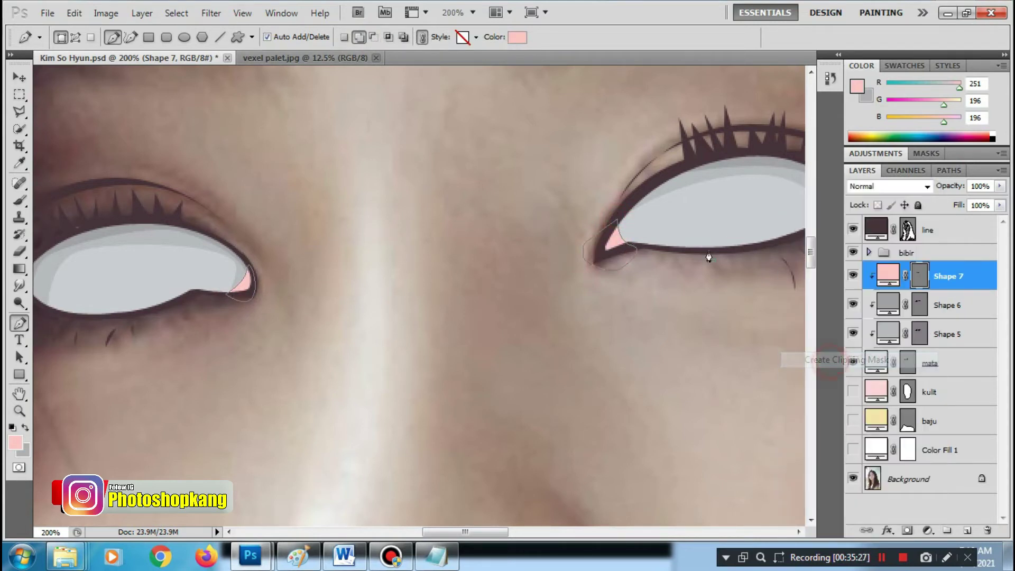
{"action": "left_click", "coordinate": [966, 530]}
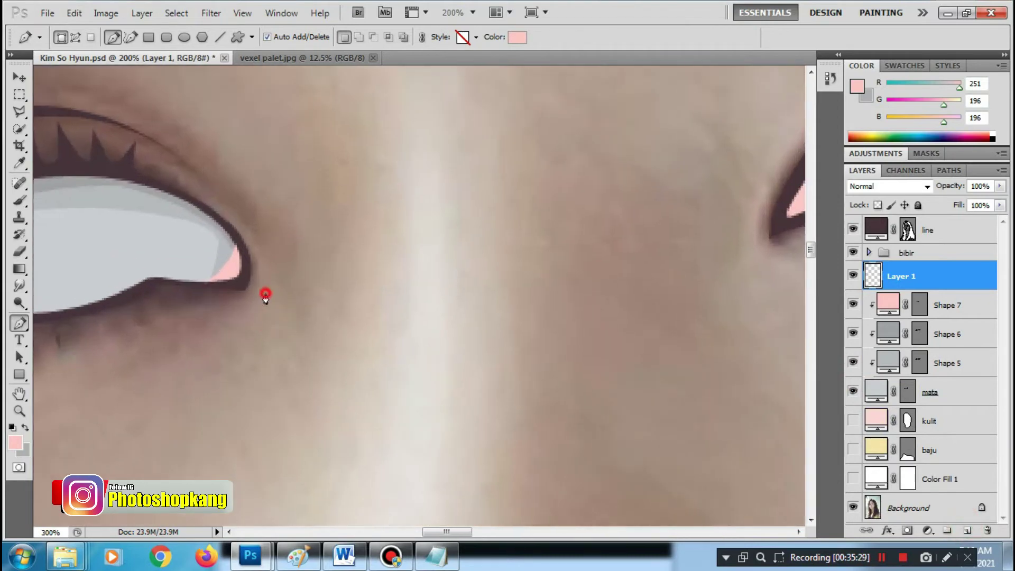
Choose a lighter pink and delete a stray highlight shape started in the eye corner
{"action": "scroll", "coordinate": [265, 290], "scroll_direction": "up", "scroll_amount": 3}
{"action": "left_click", "coordinate": [507, 38]}
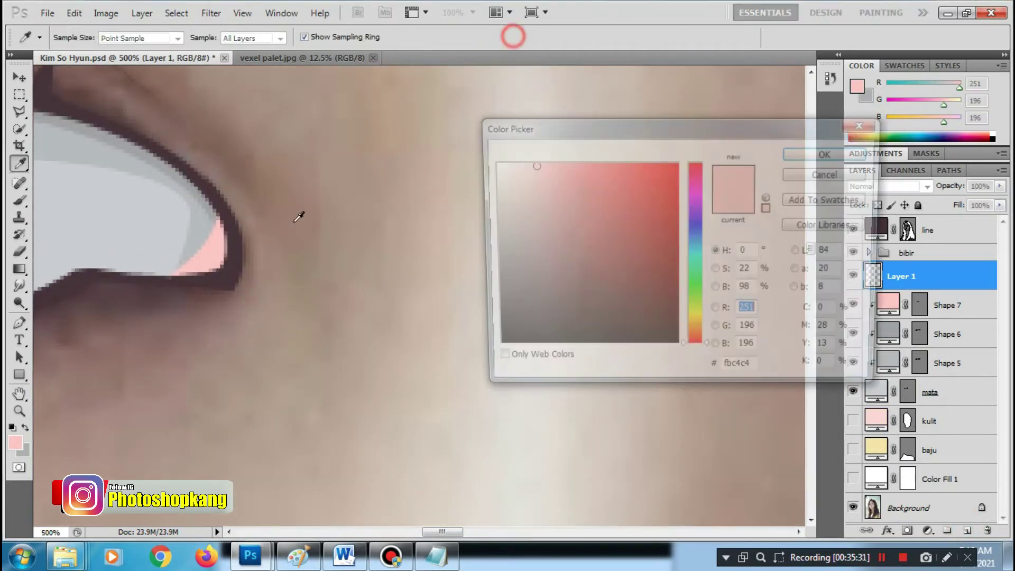
{"action": "left_click", "coordinate": [517, 165]}
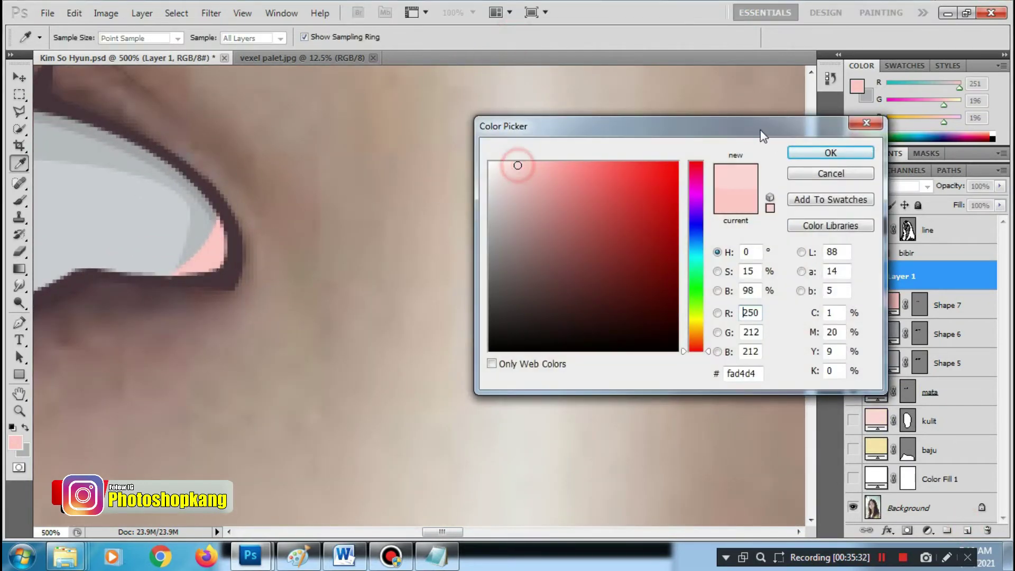
{"action": "left_click", "coordinate": [799, 151]}
{"action": "left_click", "coordinate": [202, 270]}
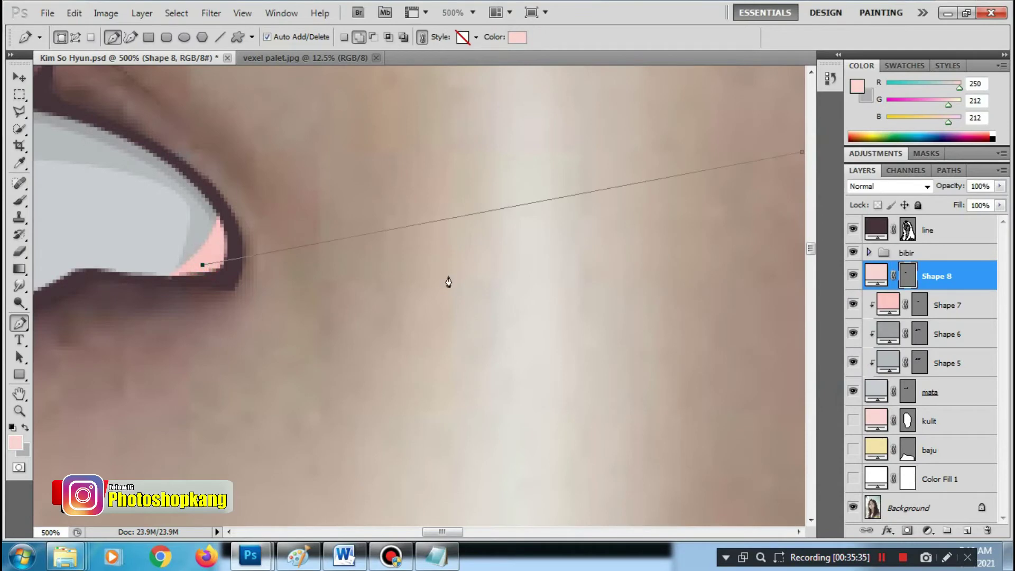
{"action": "scroll", "coordinate": [446, 281], "scroll_direction": "right", "scroll_amount": 10}
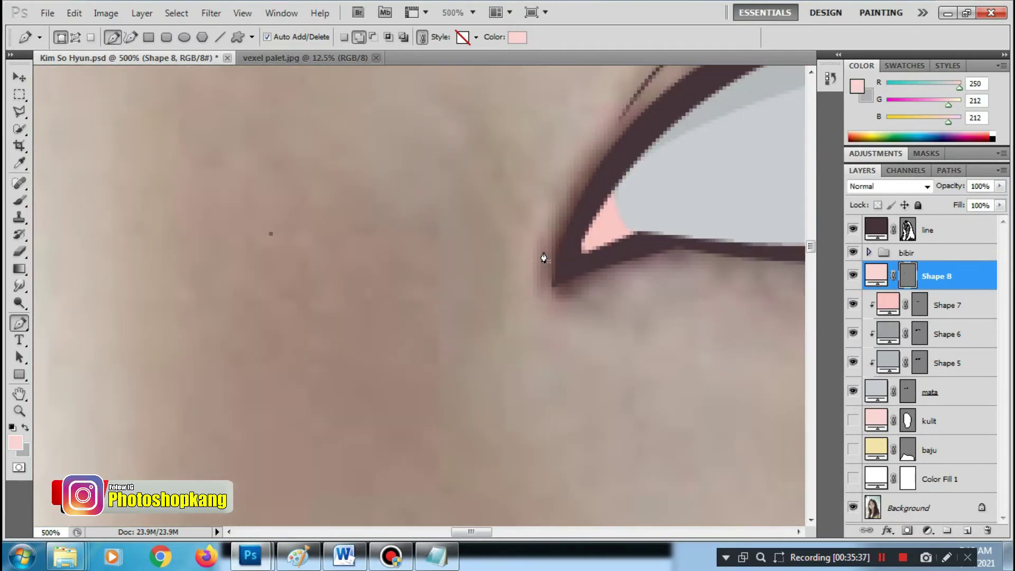
{"action": "key", "text": "Delete"}
{"action": "left_click", "coordinate": [637, 175]}
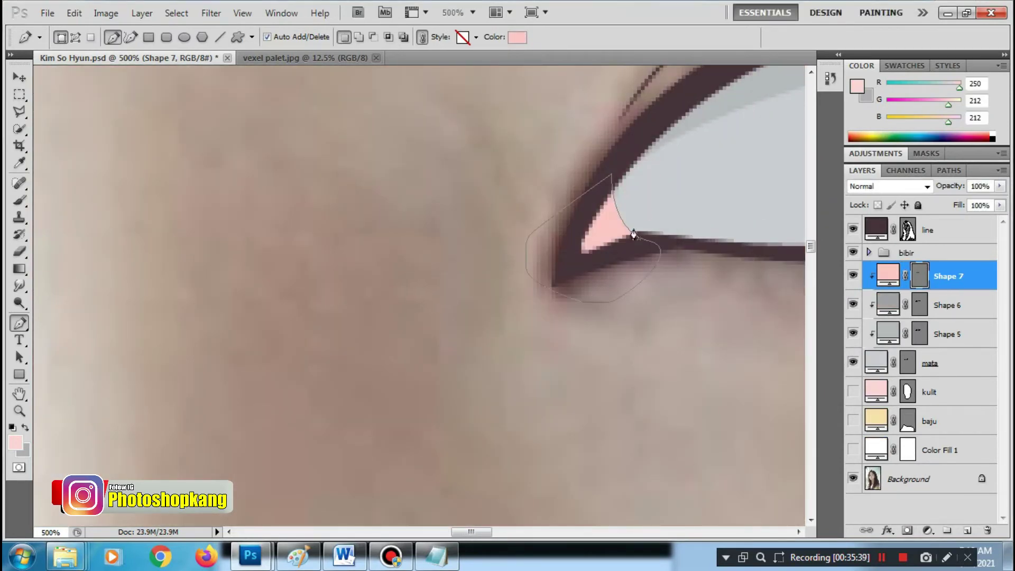
Draw a small lighter-pink highlight triangle in the inner eye corner
{"action": "left_click", "coordinate": [597, 221]}
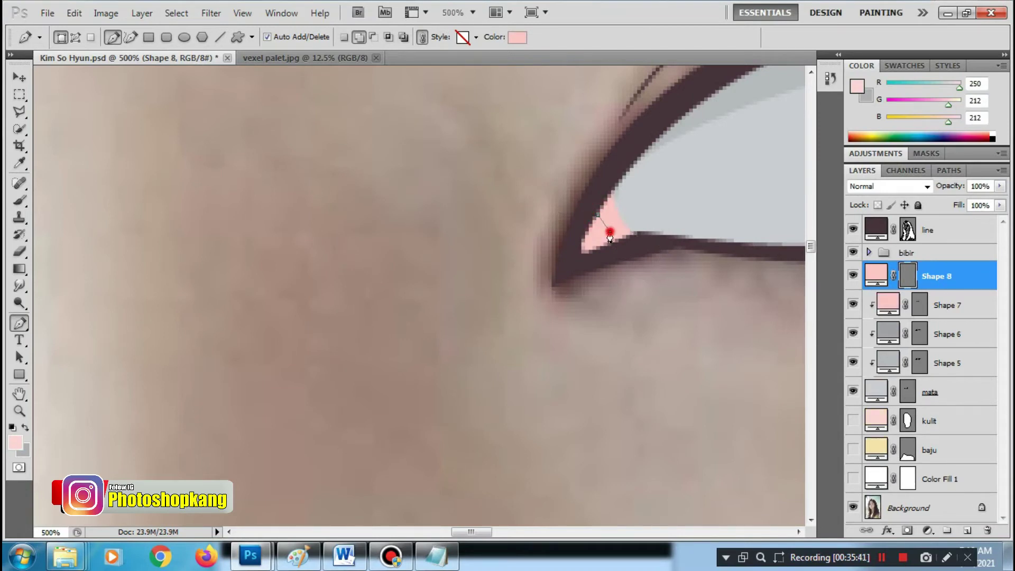
{"action": "left_click", "coordinate": [603, 251]}
{"action": "left_click", "coordinate": [592, 242]}
{"action": "left_click", "coordinate": [597, 217]}
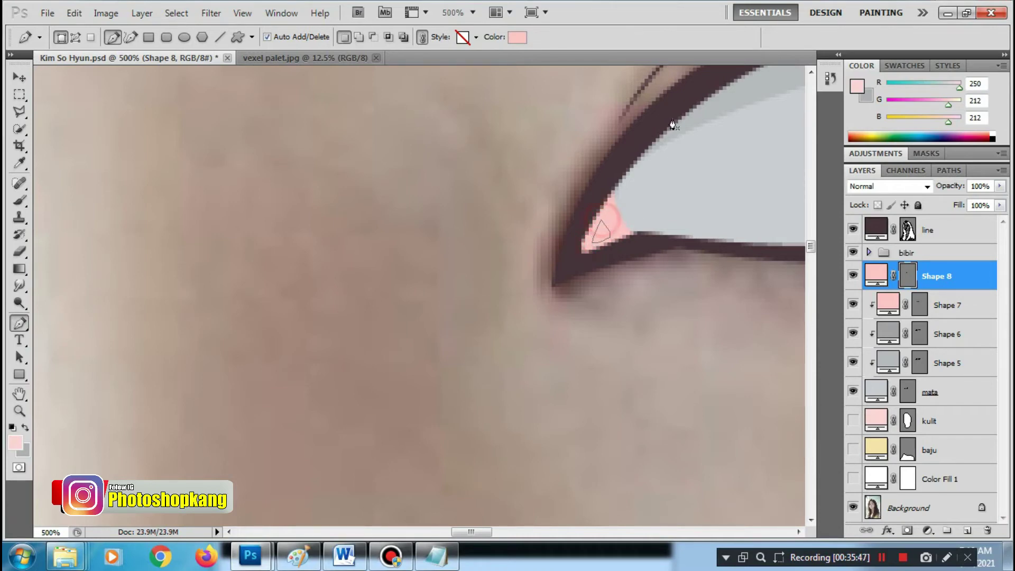
{"action": "left_click", "coordinate": [517, 38]}
{"action": "left_click", "coordinate": [517, 166]}
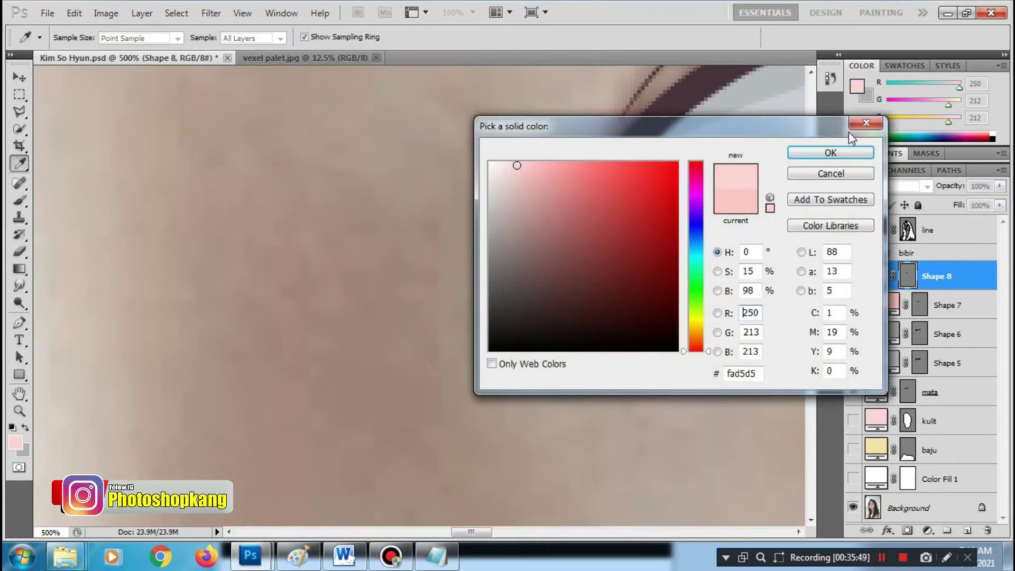
{"action": "left_click", "coordinate": [829, 152]}
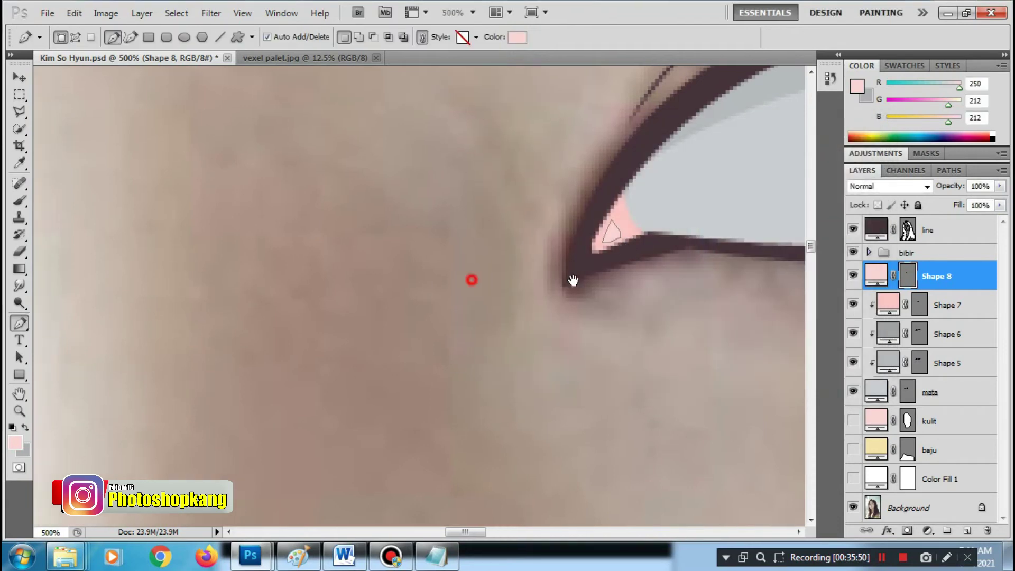
Add a second highlight triangle over the other pink corner and reshape Shape 7's curve
{"action": "left_click_drag", "start_coordinate": [471, 279], "coordinate": [454, 271]}
{"action": "left_click", "coordinate": [359, 37]}
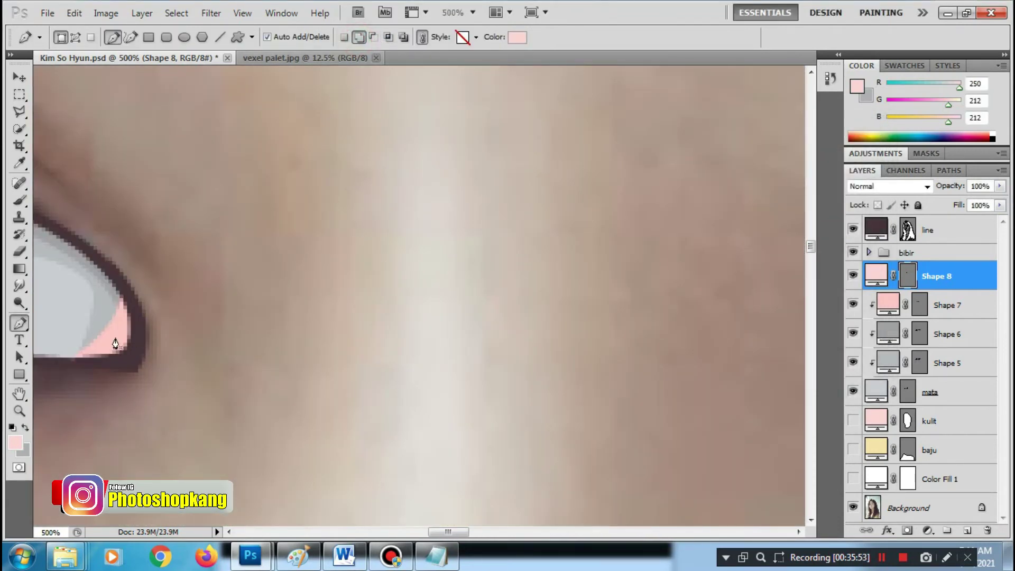
{"action": "left_click", "coordinate": [117, 334]}
{"action": "left_click", "coordinate": [109, 347]}
{"action": "left_click", "coordinate": [918, 312]}
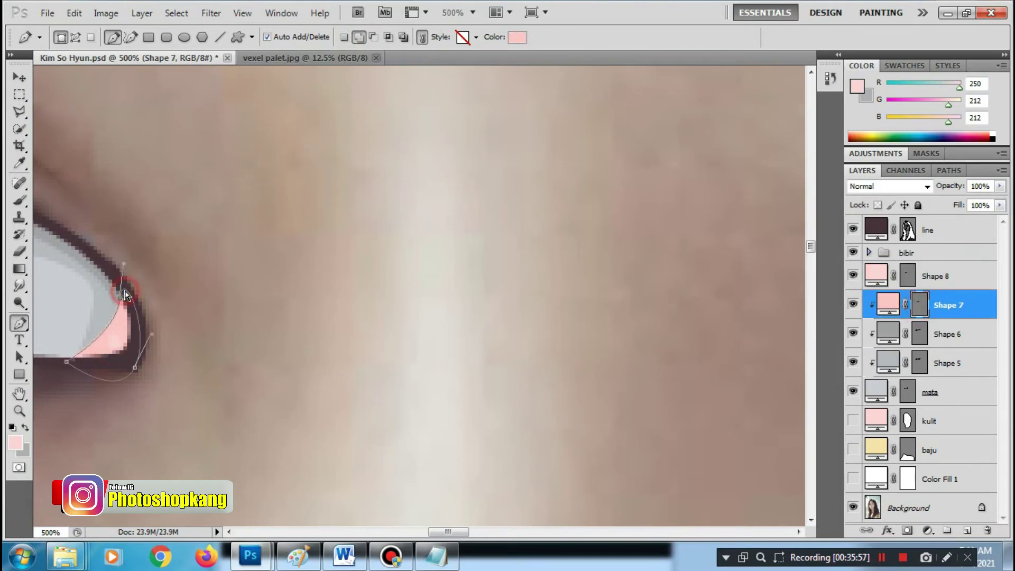
{"action": "left_click_drag", "start_coordinate": [116, 282], "coordinate": [123, 340]}
Lighten the Shape 8 highlight pink and clip it to the Shape 7 corner shape
{"action": "left_click", "coordinate": [947, 275]}
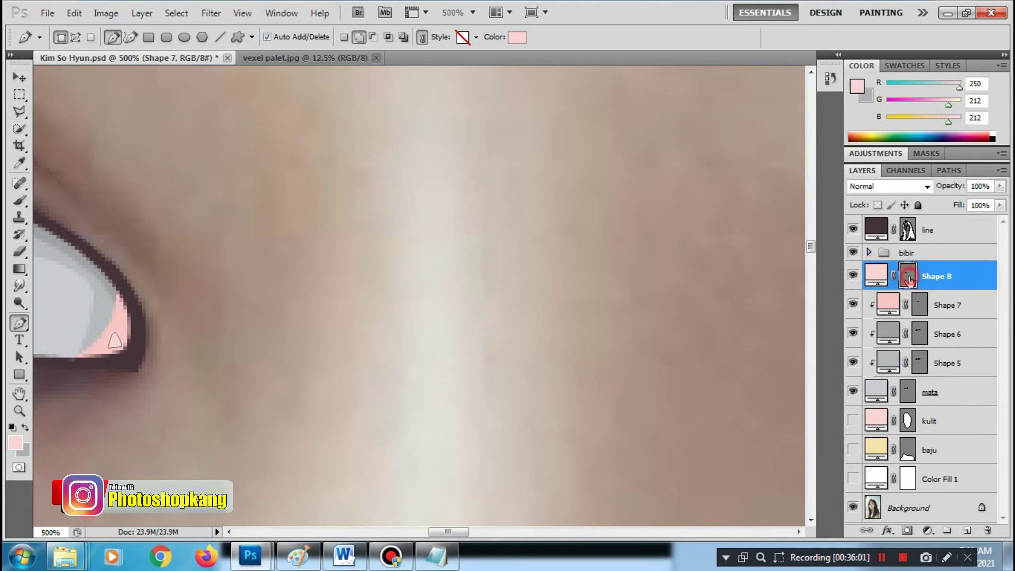
{"action": "left_click", "coordinate": [507, 39]}
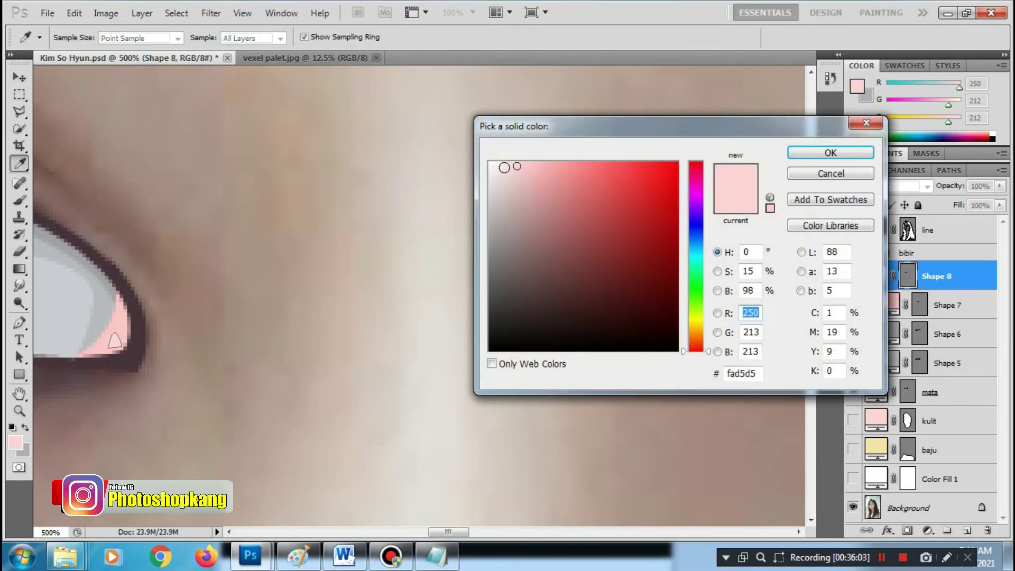
{"action": "left_click_drag", "start_coordinate": [516, 167], "coordinate": [506, 164]}
{"action": "left_click", "coordinate": [870, 154]}
{"action": "right_click", "coordinate": [954, 275]}
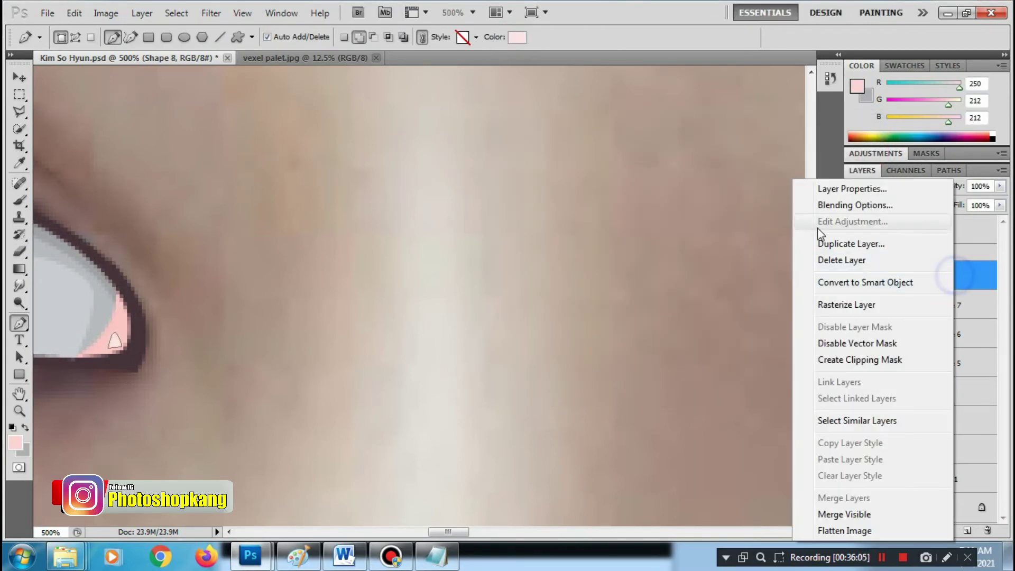
{"action": "left_click", "coordinate": [853, 360]}
{"action": "left_click", "coordinate": [941, 301]}
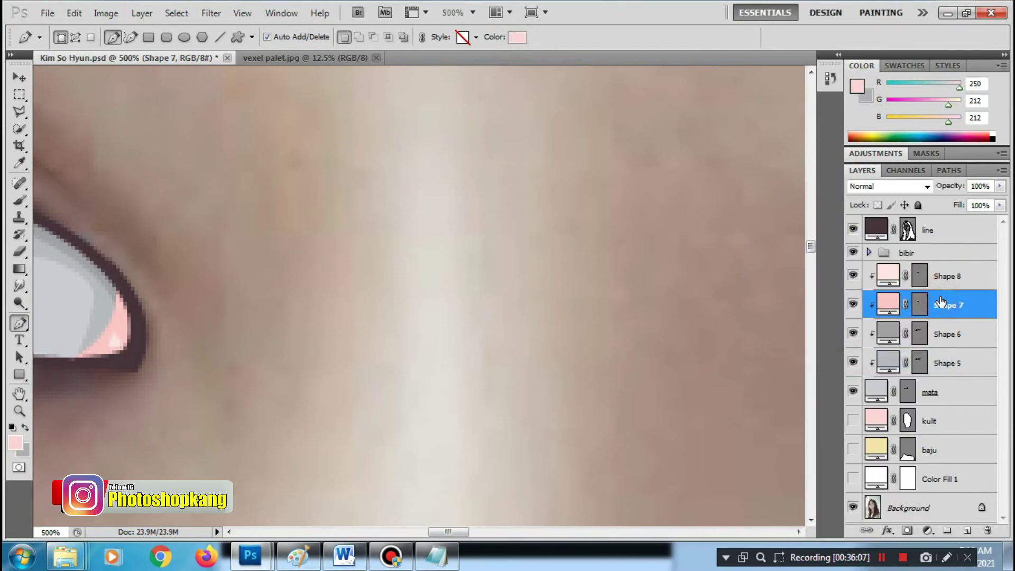
Drop the mata layer to 0% opacity and zoom to 300% on the left eye
{"action": "key", "text": "ctrl+minus"}
{"action": "key", "text": "ctrl+minus"}
{"action": "key", "text": "ctrl+minus"}
{"action": "key", "text": "ctrl+minus"}
{"action": "key", "text": "ctrl+minus"}
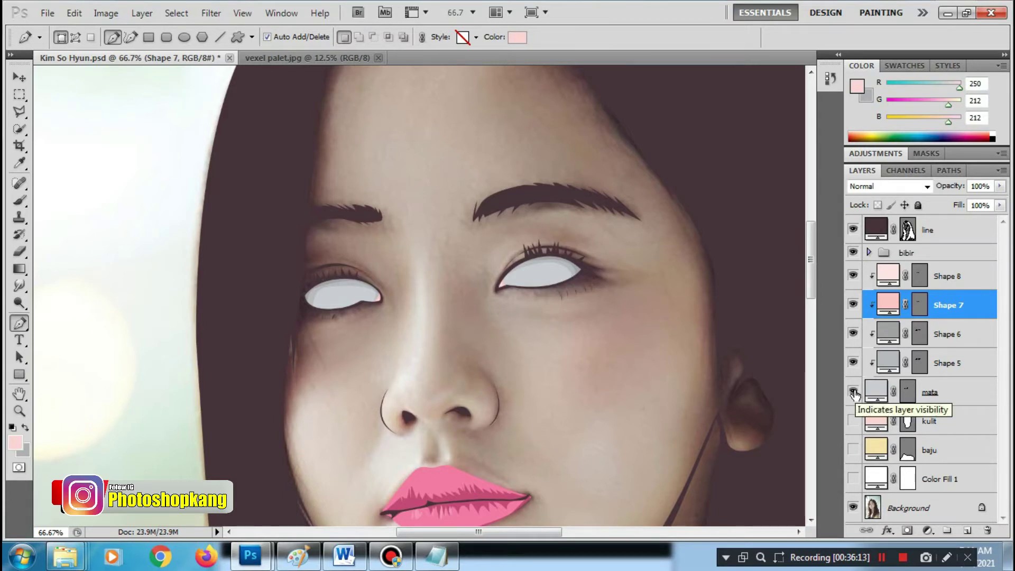
{"action": "left_click", "coordinate": [930, 392]}
{"action": "left_click", "coordinate": [1000, 186]}
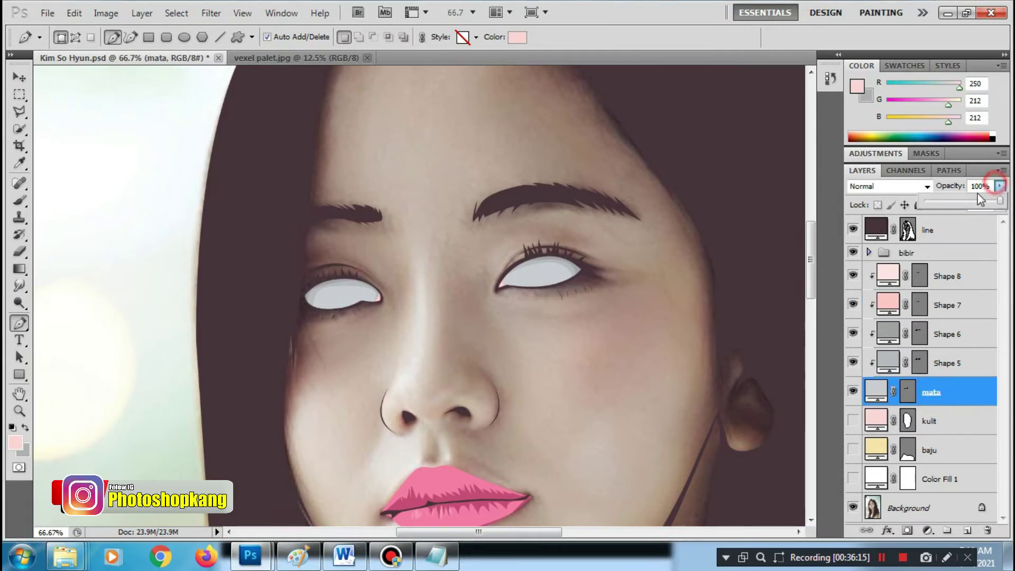
{"action": "left_click_drag", "start_coordinate": [999, 200], "coordinate": [922, 202]}
{"action": "left_click", "coordinate": [355, 288], "text": "ctrl"}
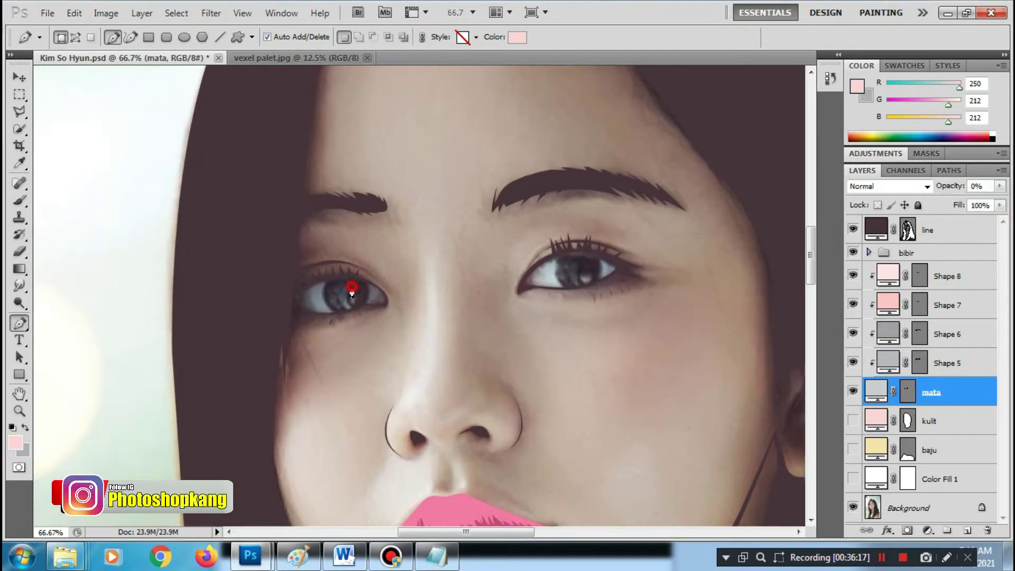
{"action": "left_click", "coordinate": [352, 288], "text": "ctrl"}
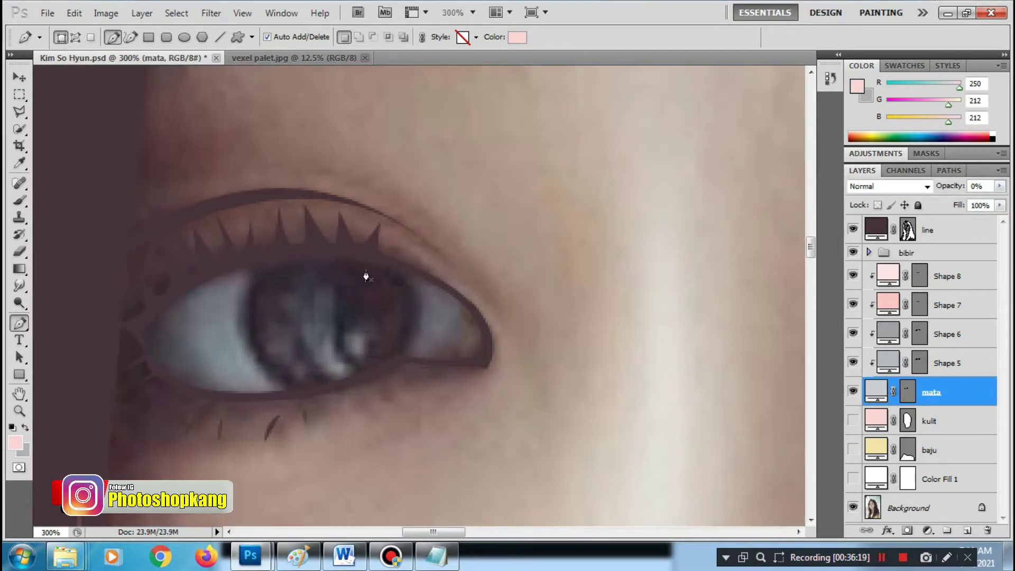
Open the palet mata.jpg eye colour palette
{"action": "left_click", "coordinate": [47, 12]}
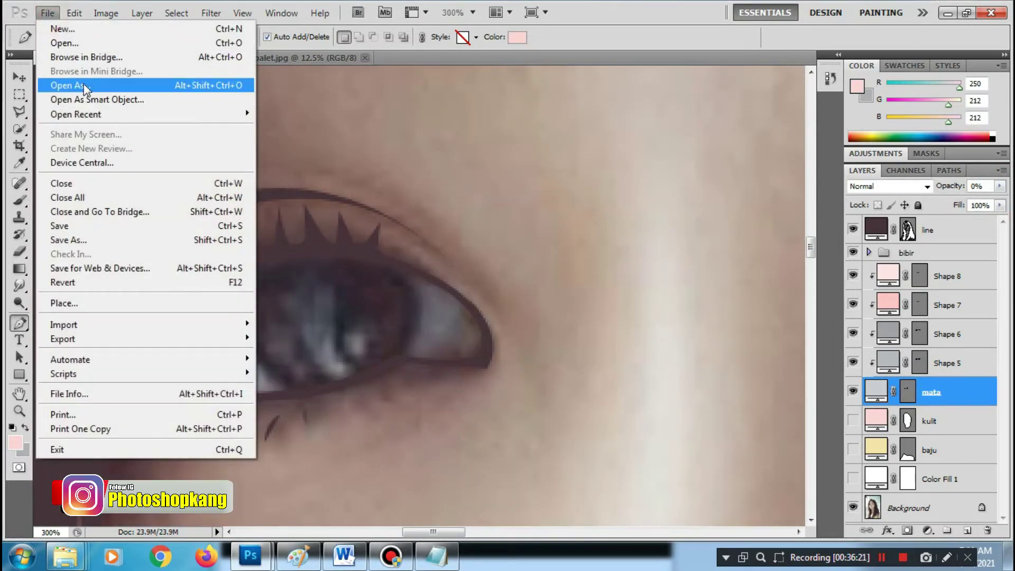
{"action": "left_click", "coordinate": [80, 41]}
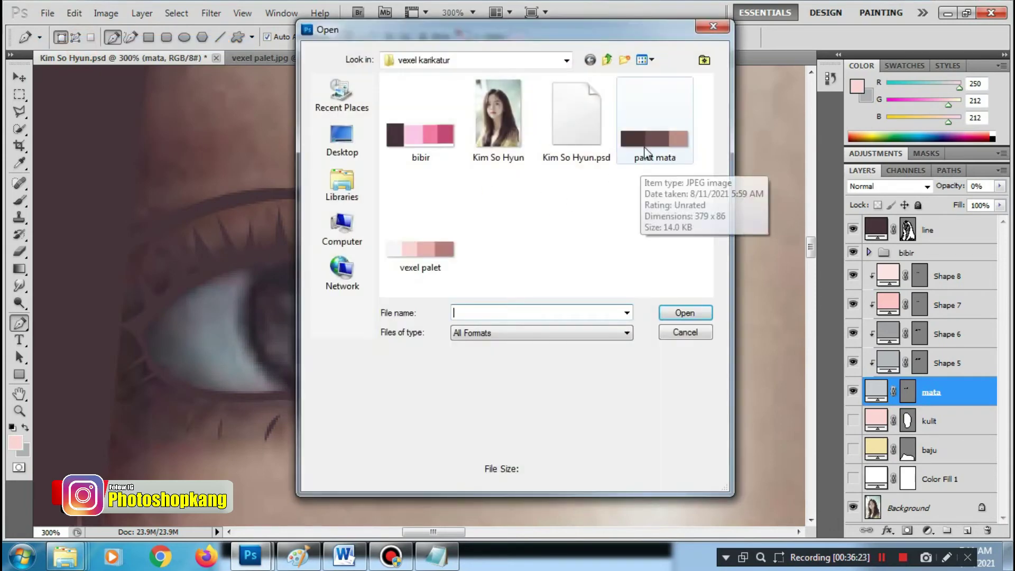
{"action": "double_click", "coordinate": [650, 140]}
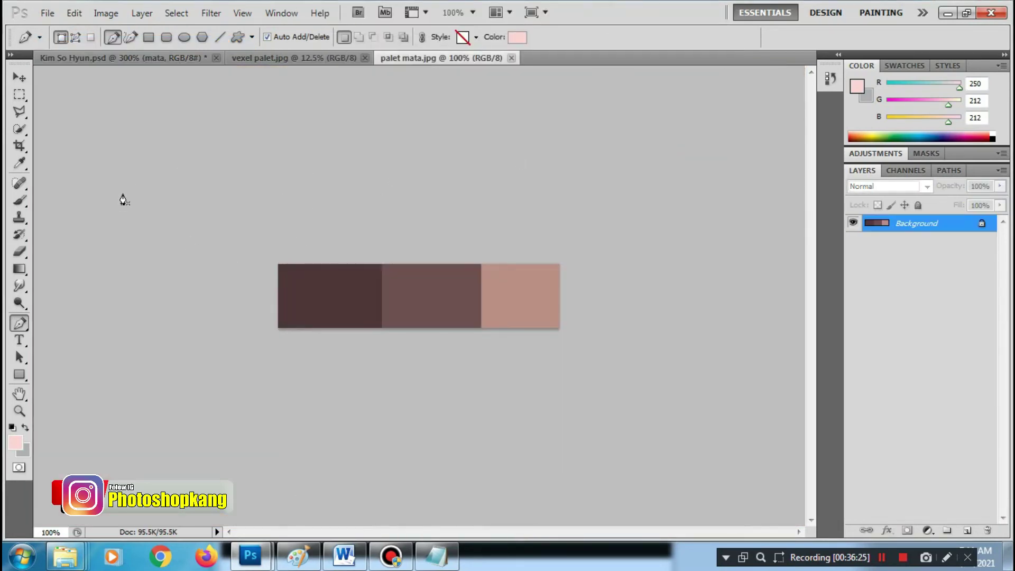
Sample the palette's darkest brown (79, 54, 57) as foreground and return to the Kim So Hyun portrait
{"action": "left_click", "coordinate": [19, 200]}
{"action": "left_click", "coordinate": [333, 286], "text": "alt"}
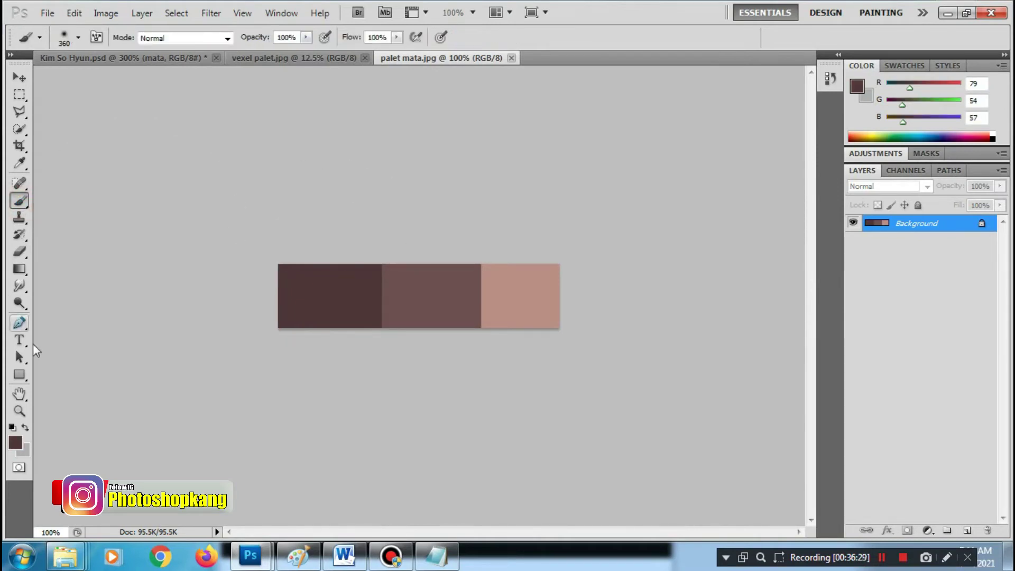
{"action": "left_click", "coordinate": [238, 57]}
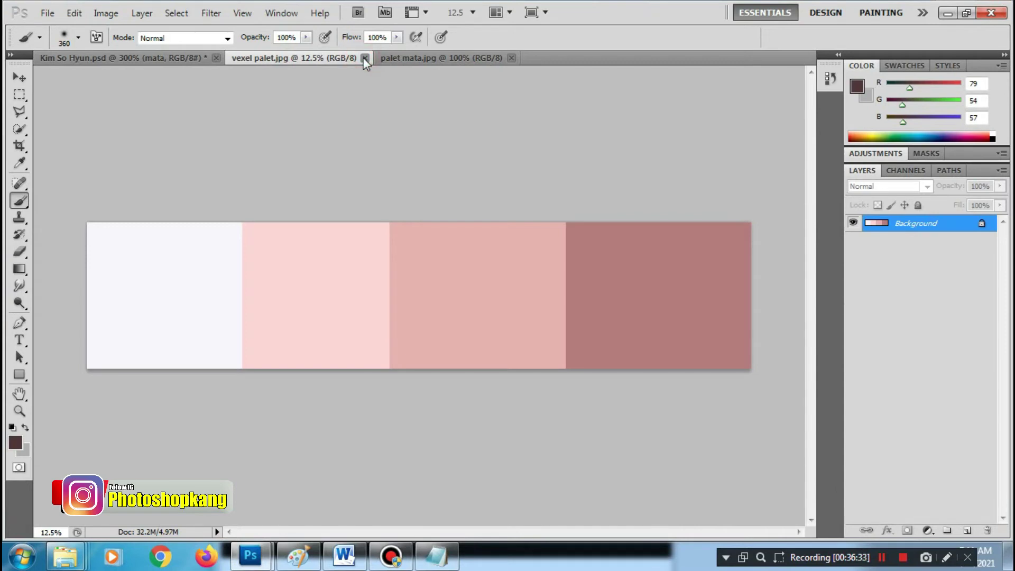
{"action": "left_click", "coordinate": [158, 57]}
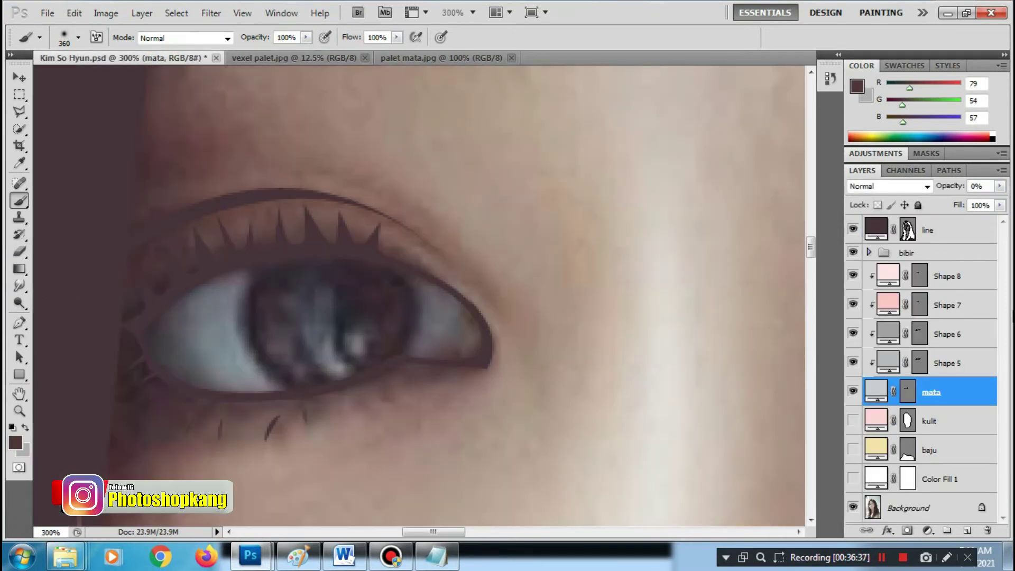
Draw an ellipse Shape 9 over the iris and shrink it slightly to fit
{"action": "left_click", "coordinate": [955, 279]}
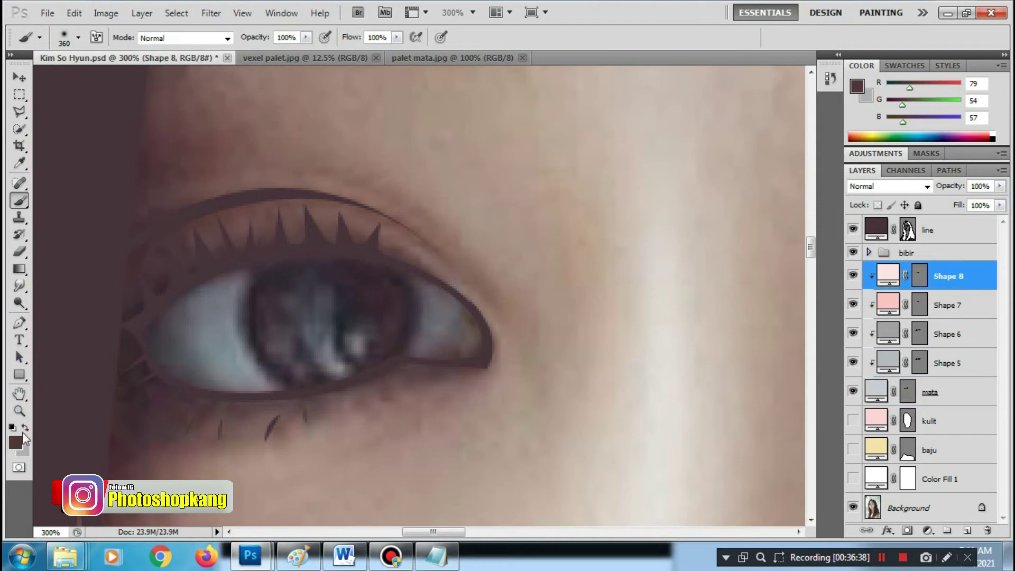
{"action": "left_click", "coordinate": [25, 379]}
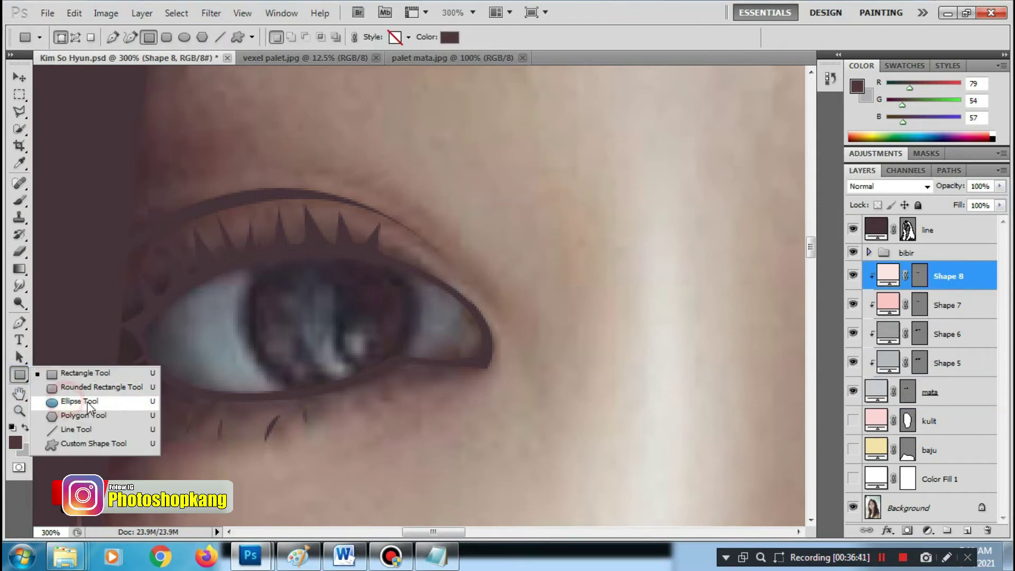
{"action": "left_click", "coordinate": [102, 404]}
{"action": "left_click_drag", "start_coordinate": [231, 213], "coordinate": [415, 403]}
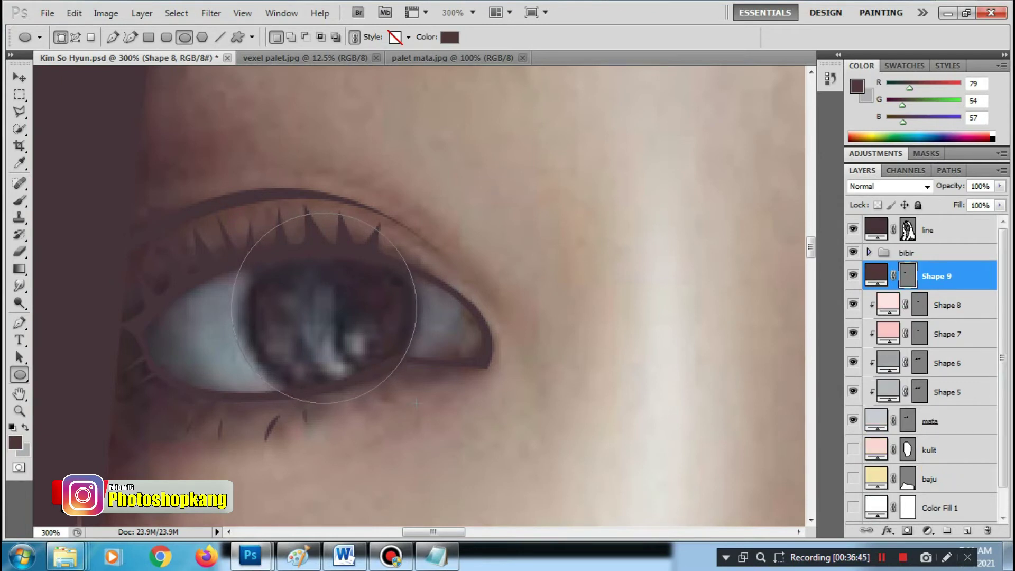
{"action": "key", "text": "ctrl+t"}
{"action": "left_click_drag", "start_coordinate": [227, 214], "coordinate": [232, 218]}
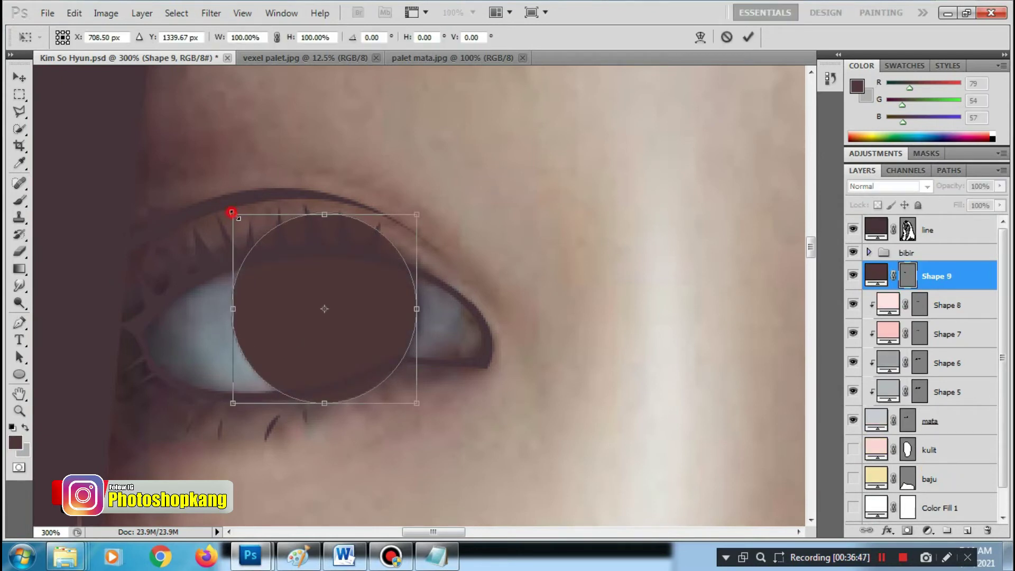
{"action": "left_click", "coordinate": [19, 77]}
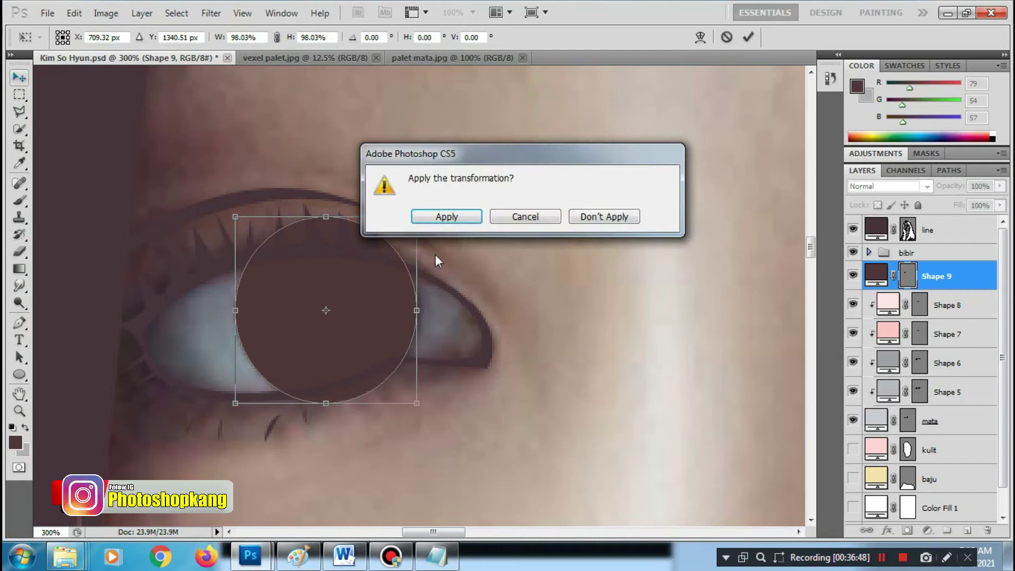
{"action": "left_click", "coordinate": [440, 219]}
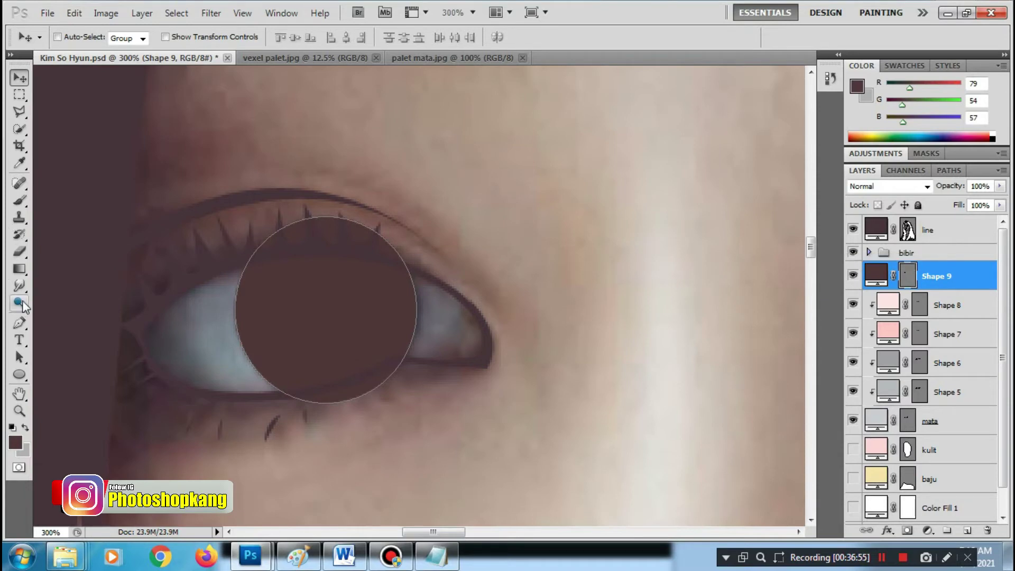
{"action": "left_click", "coordinate": [19, 323]}
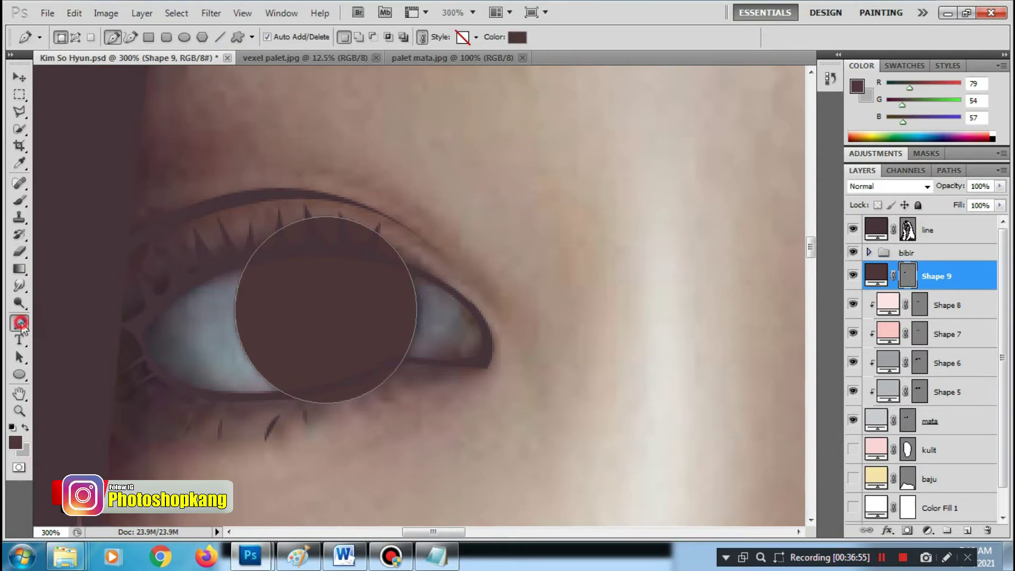
Recolour Shape 9 dark brown (#47323b) and clip it to the eye layer beneath
{"action": "double_click", "coordinate": [904, 279]}
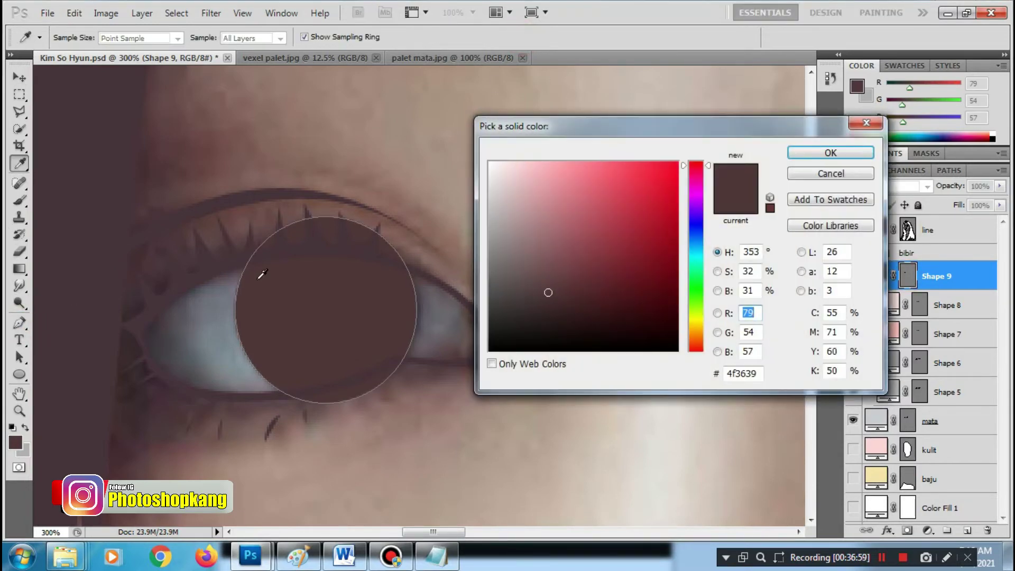
{"action": "left_click", "coordinate": [216, 267]}
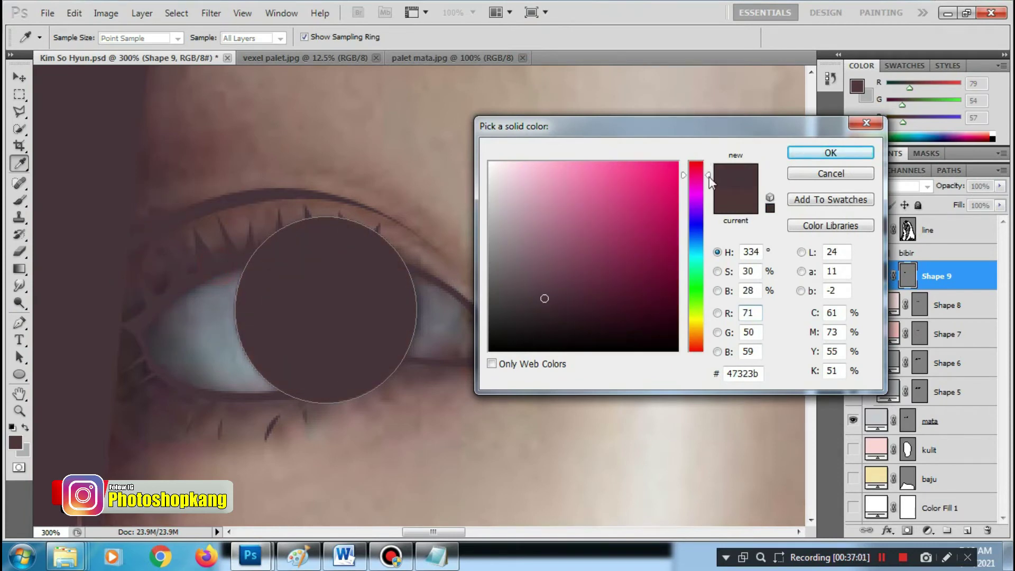
{"action": "left_click", "coordinate": [831, 152]}
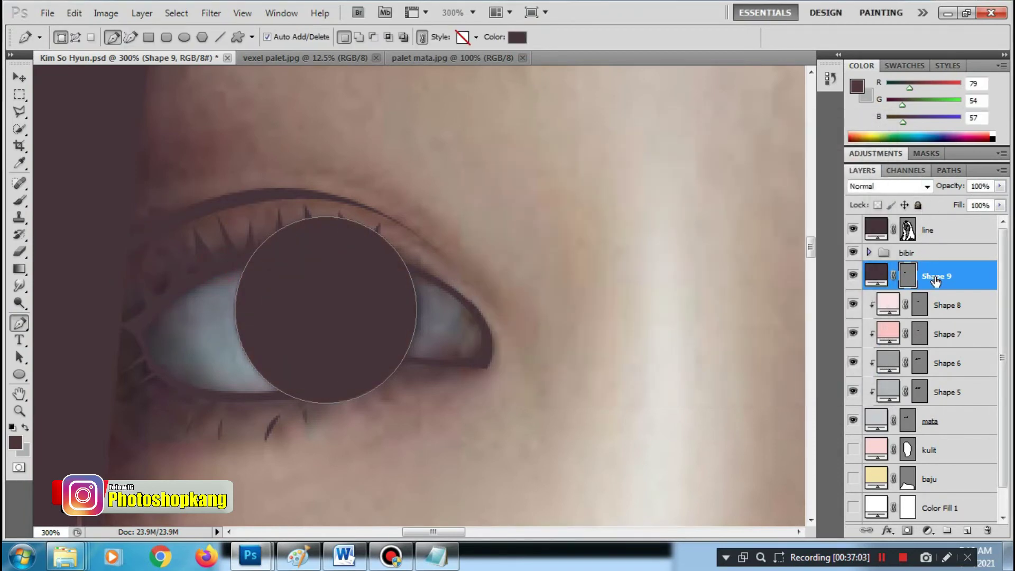
{"action": "right_click", "coordinate": [934, 281]}
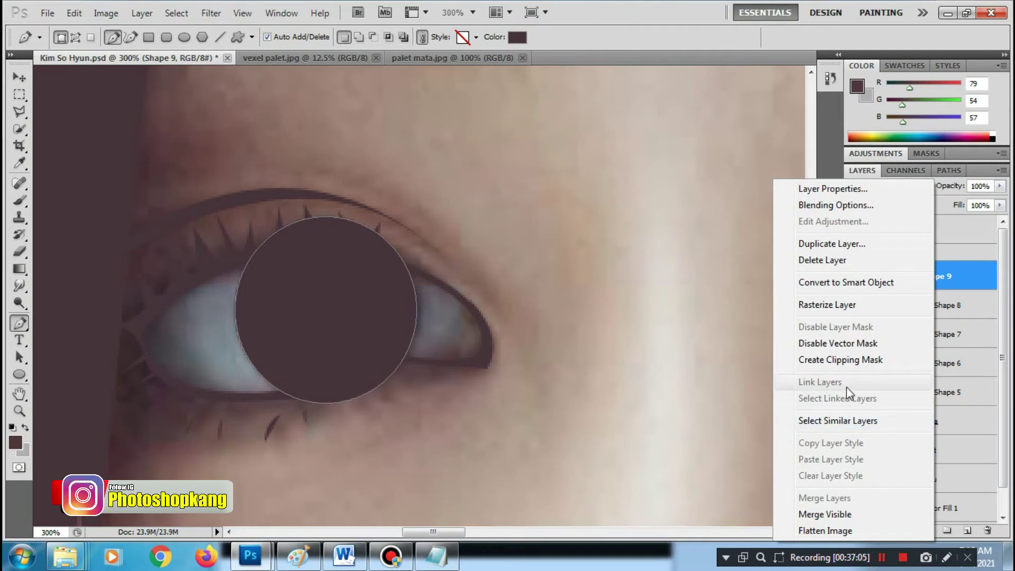
{"action": "left_click", "coordinate": [842, 360]}
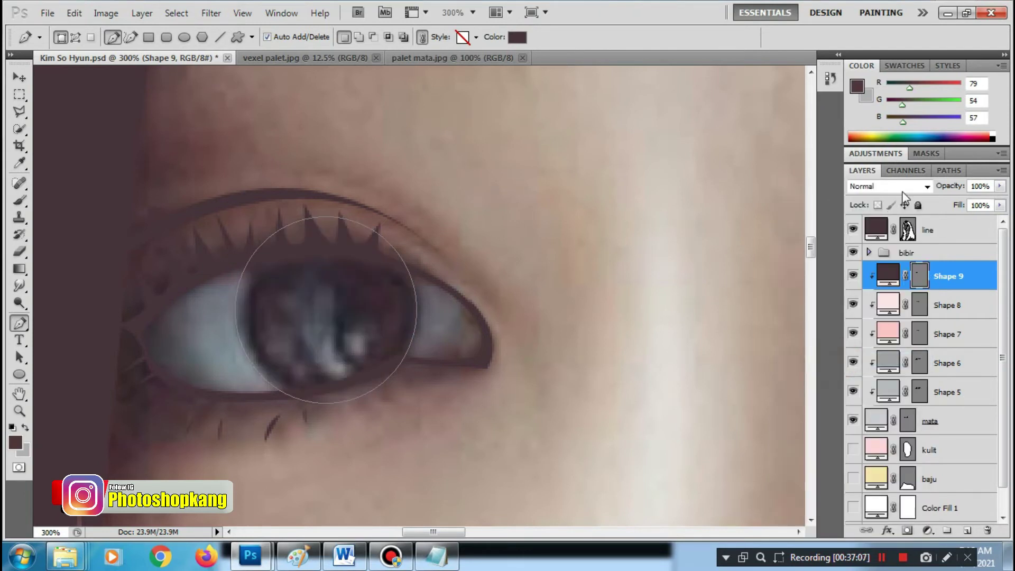
Shrink the Shape 9 iris circle to about 96% and add an empty Layer 1 above it
{"action": "left_click", "coordinate": [310, 223]}
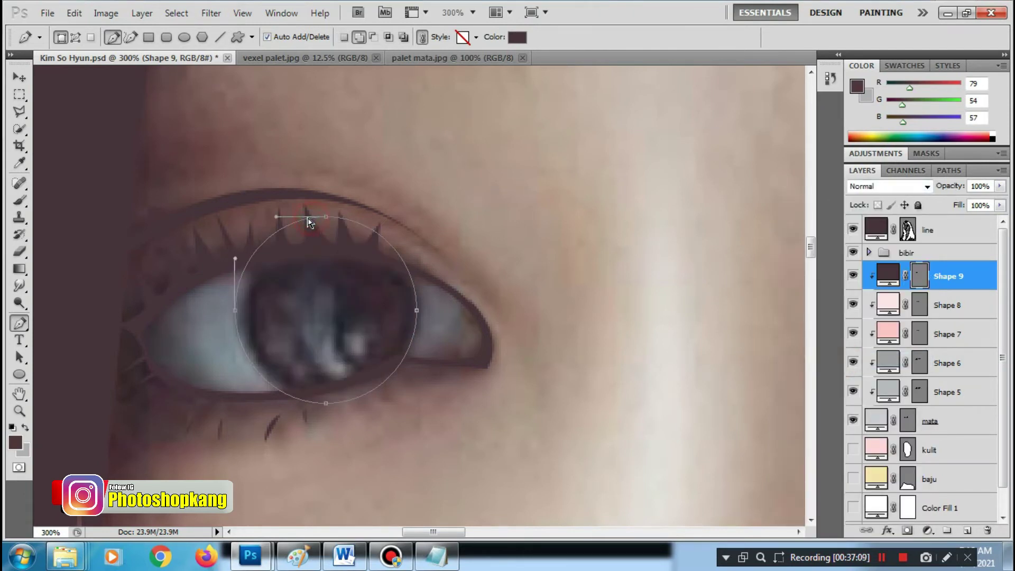
{"action": "key", "text": "ctrl+t"}
{"action": "left_click_drag", "start_coordinate": [235, 217], "coordinate": [242, 224]}
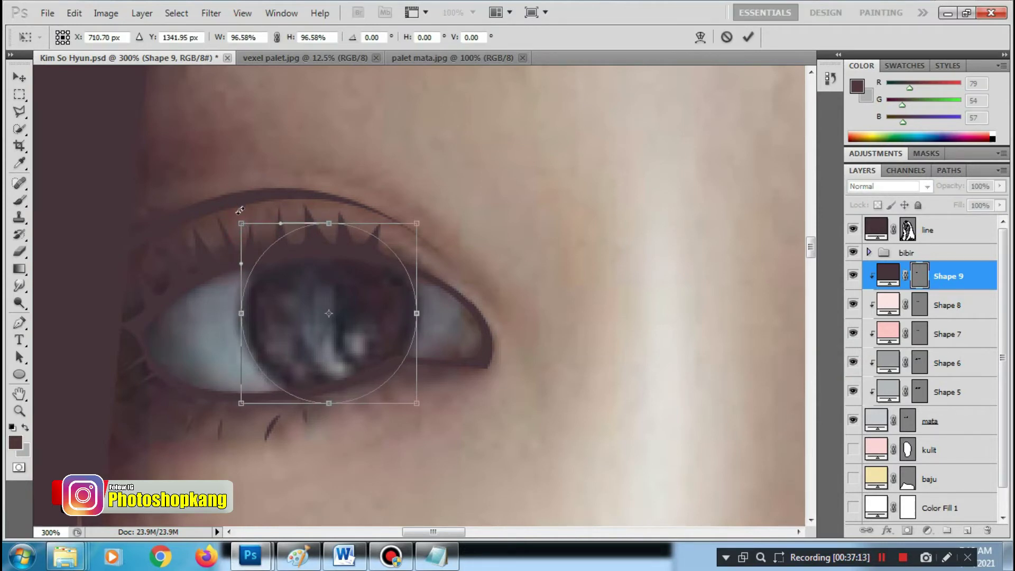
{"action": "left_click_drag", "start_coordinate": [232, 216], "coordinate": [236, 213]}
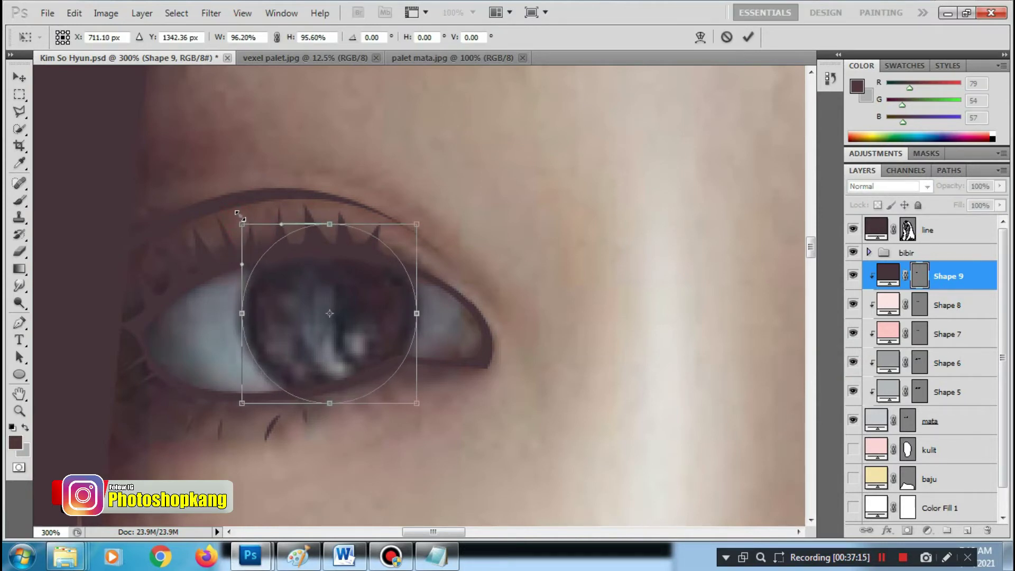
{"action": "left_click", "coordinate": [19, 77]}
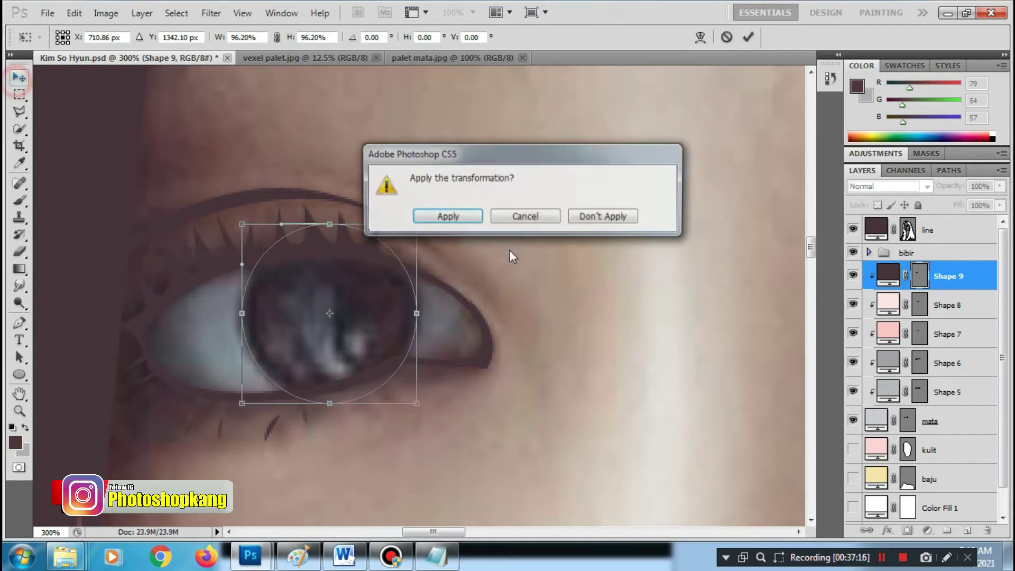
{"action": "left_click", "coordinate": [447, 216]}
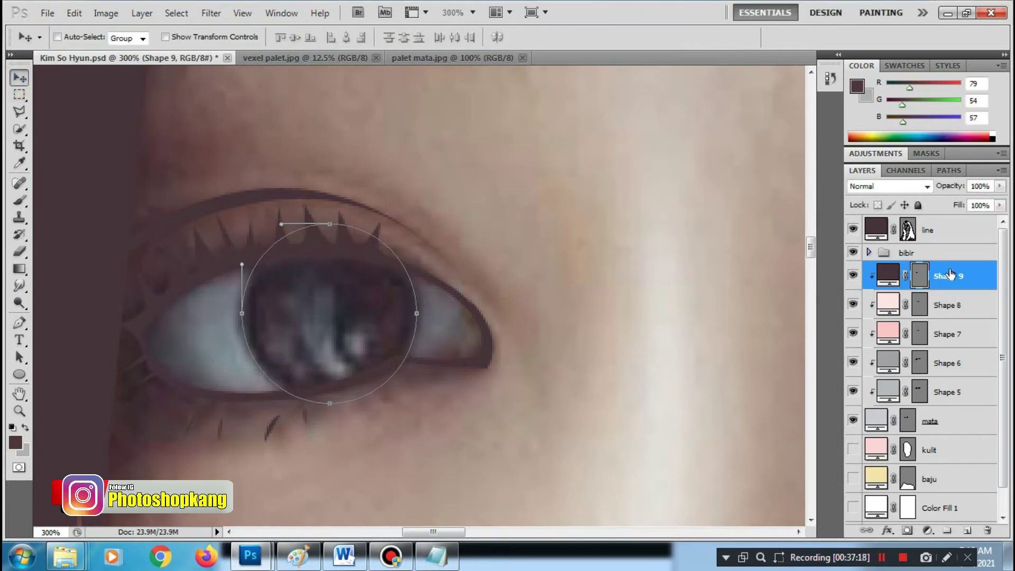
{"action": "left_click", "coordinate": [975, 236]}
{"action": "left_click", "coordinate": [947, 283]}
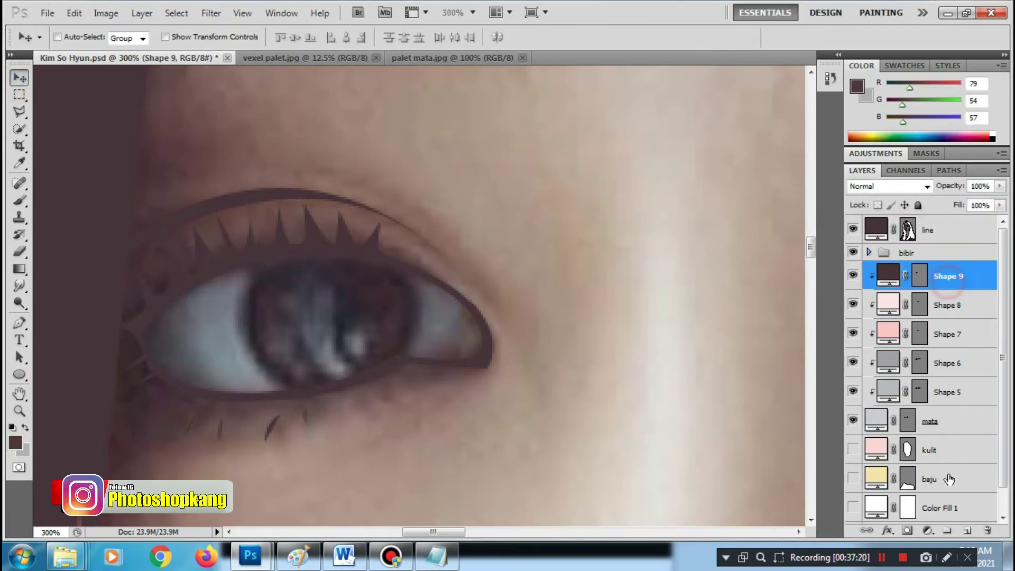
{"action": "left_click", "coordinate": [965, 531]}
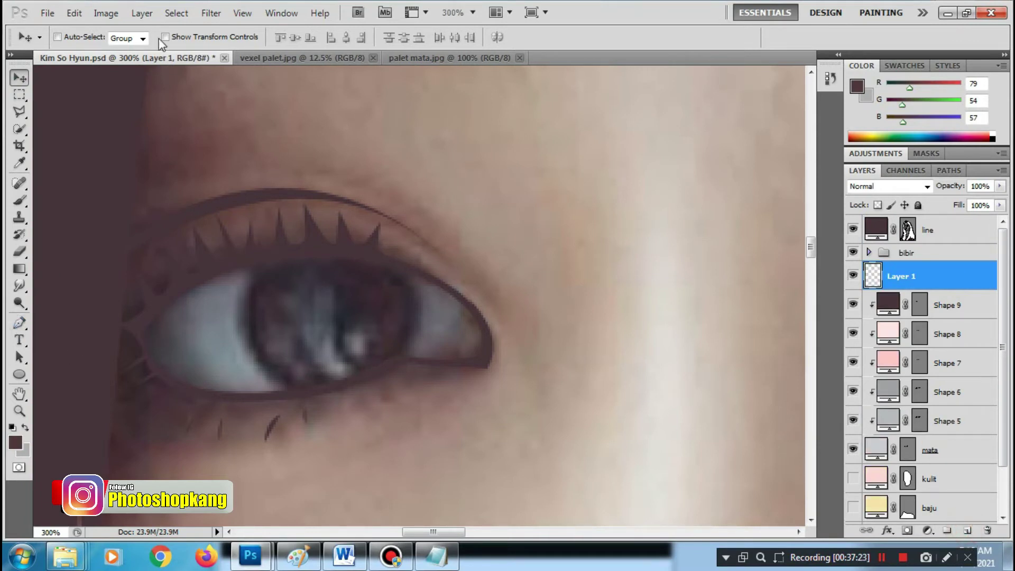
Sample the middle brown from palet mata, then the dark mauve iris colour on the portrait
{"action": "left_click", "coordinate": [261, 56]}
{"action": "left_click", "coordinate": [443, 62]}
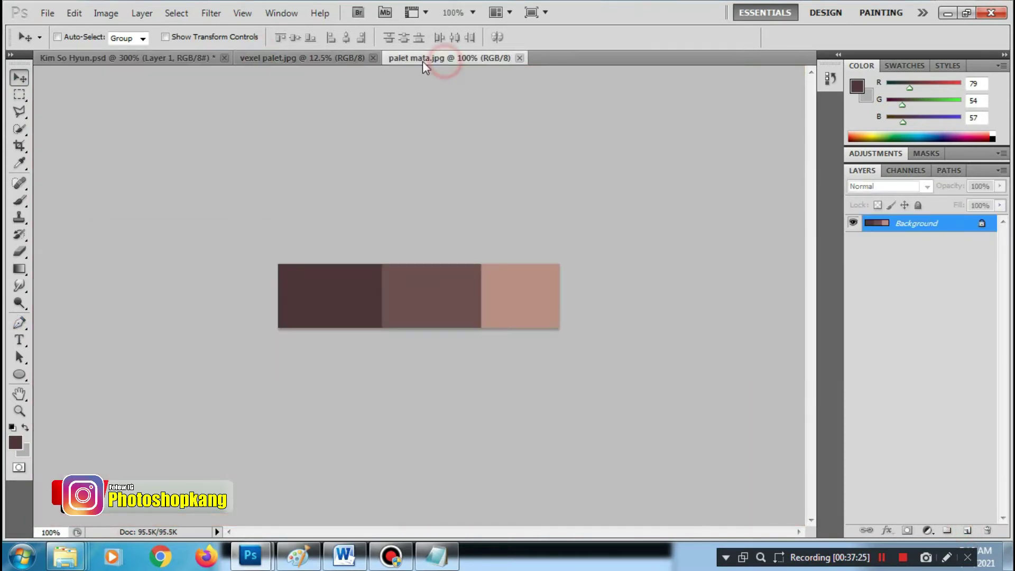
{"action": "left_click", "coordinate": [20, 200]}
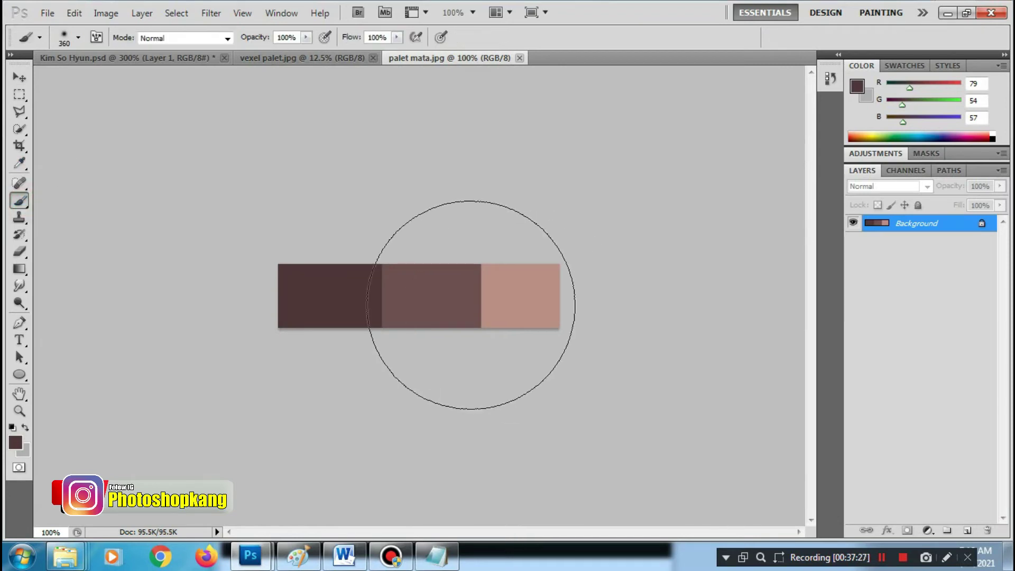
{"action": "left_click", "coordinate": [425, 293], "text": "alt"}
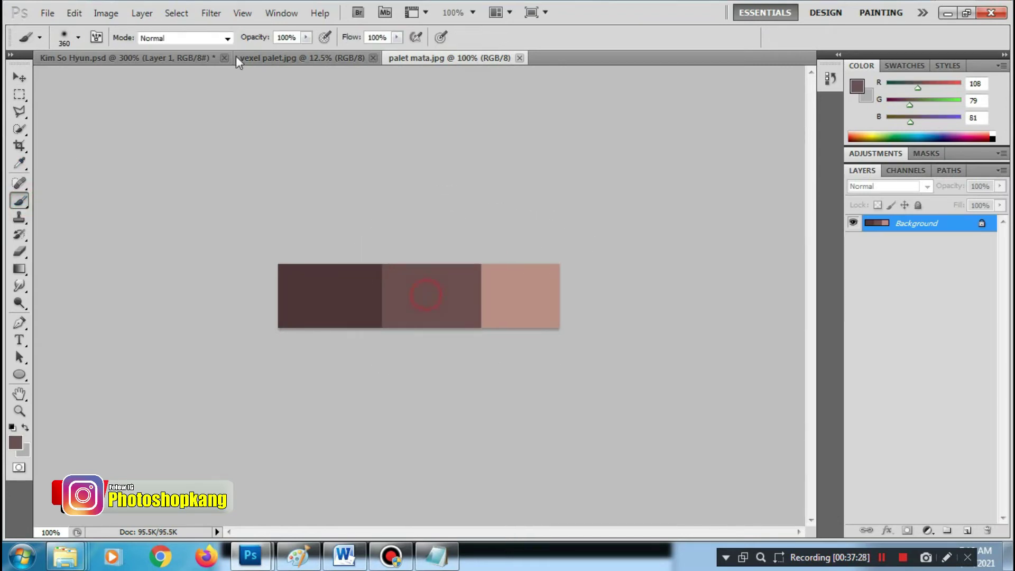
{"action": "left_click", "coordinate": [172, 57]}
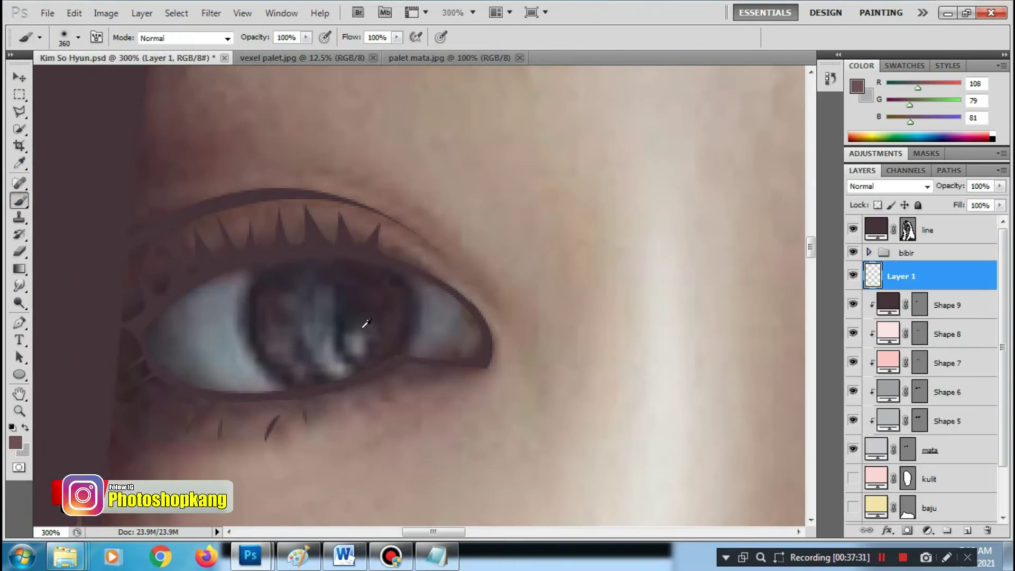
{"action": "left_click", "coordinate": [268, 326], "text": "alt"}
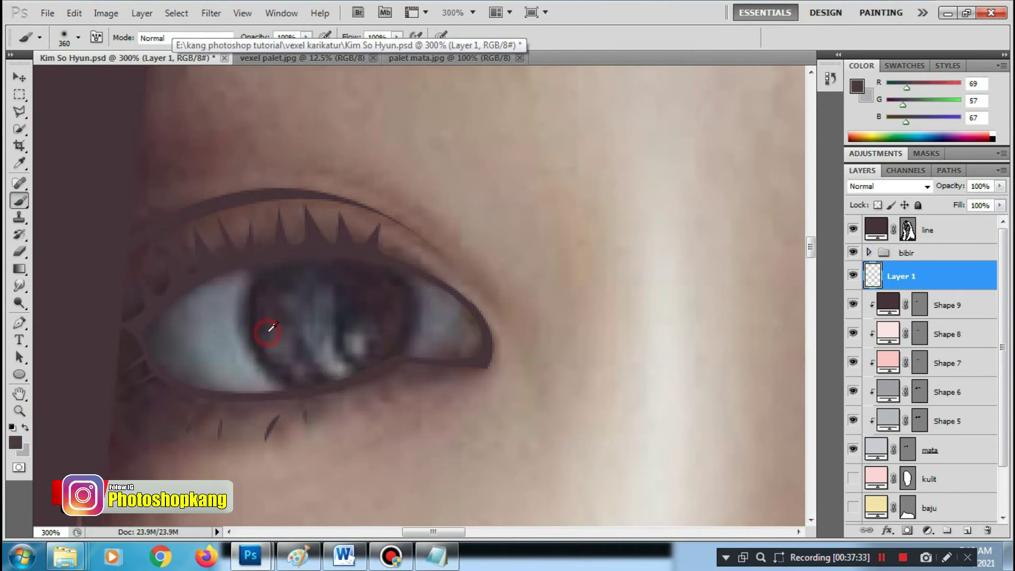
Draw an ellipse Shape 10 circle covering the iris
{"action": "key", "text": "u"}
{"action": "left_click_drag", "start_coordinate": [257, 242], "coordinate": [407, 385]}
{"action": "key", "text": "ctrl+t"}
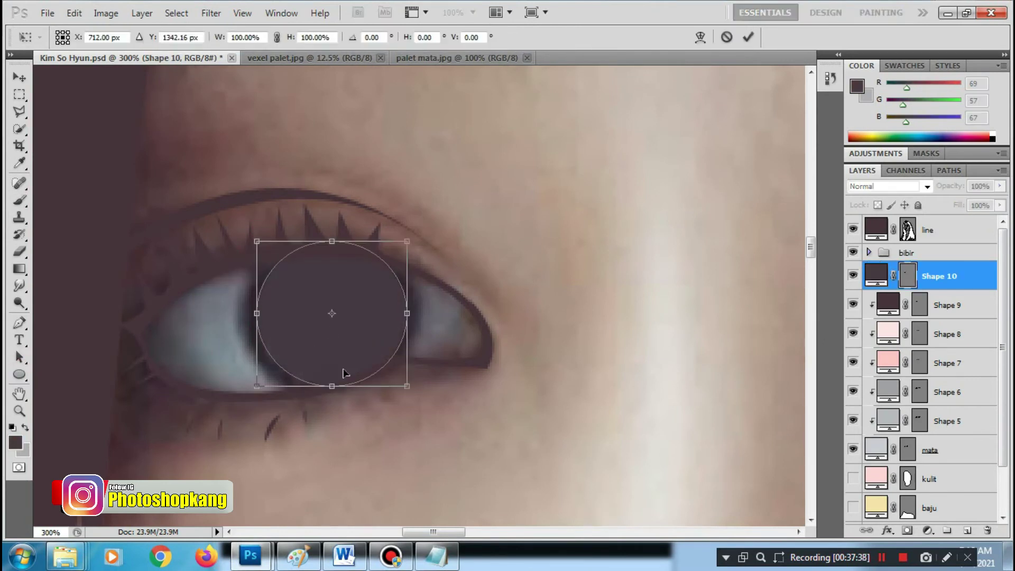
{"action": "left_click", "coordinate": [16, 77]}
{"action": "left_click", "coordinate": [444, 213]}
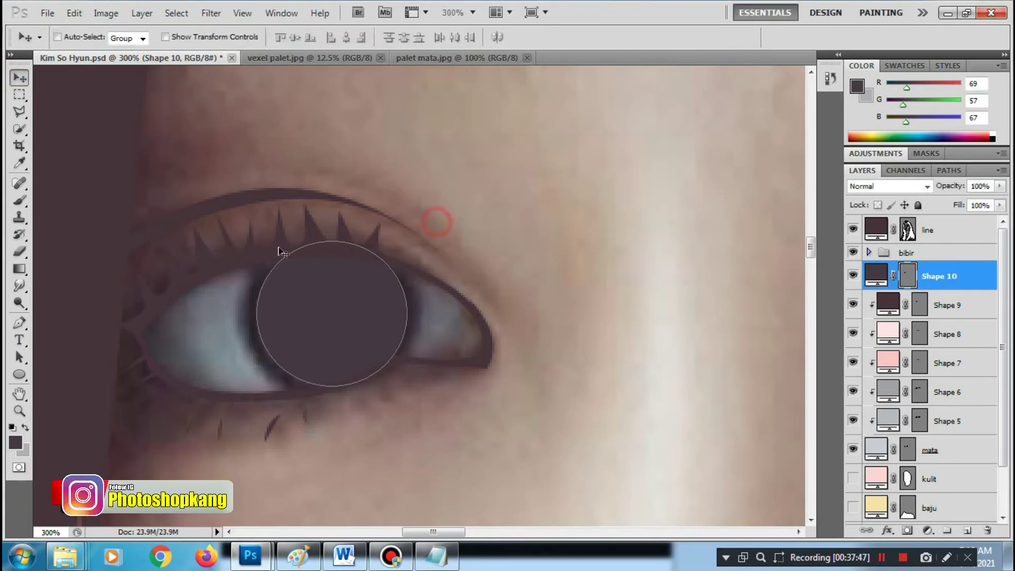
{"action": "key", "text": "p"}
Fill Shape 10 with reddish-brown #522b2b (82, 43, 43)
{"action": "left_click", "coordinate": [852, 275]}
{"action": "left_click", "coordinate": [517, 37]}
{"action": "left_click", "coordinate": [261, 307]}
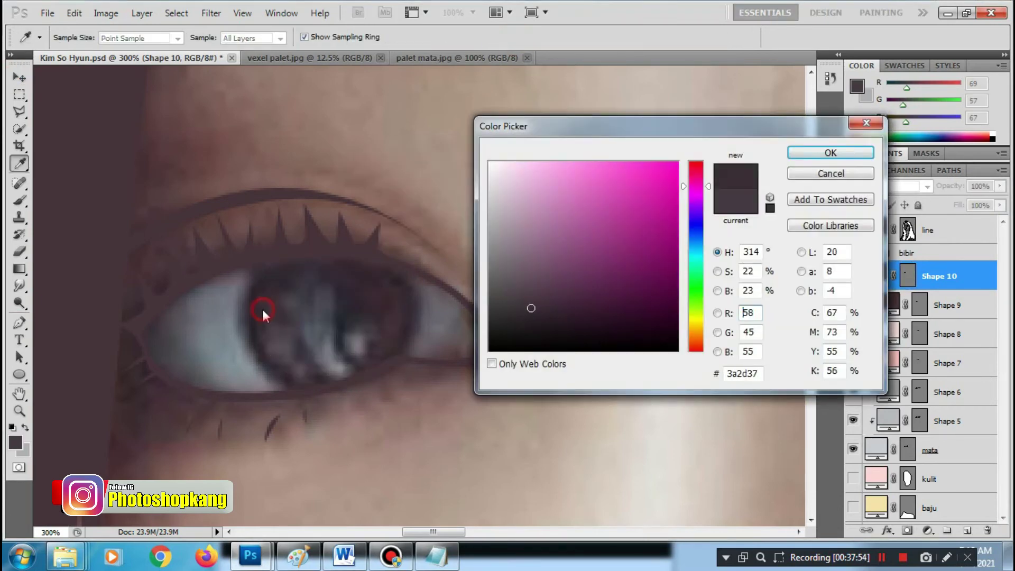
{"action": "left_click", "coordinate": [766, 152]}
{"action": "left_click", "coordinate": [852, 275]}
{"action": "left_click", "coordinate": [517, 37]}
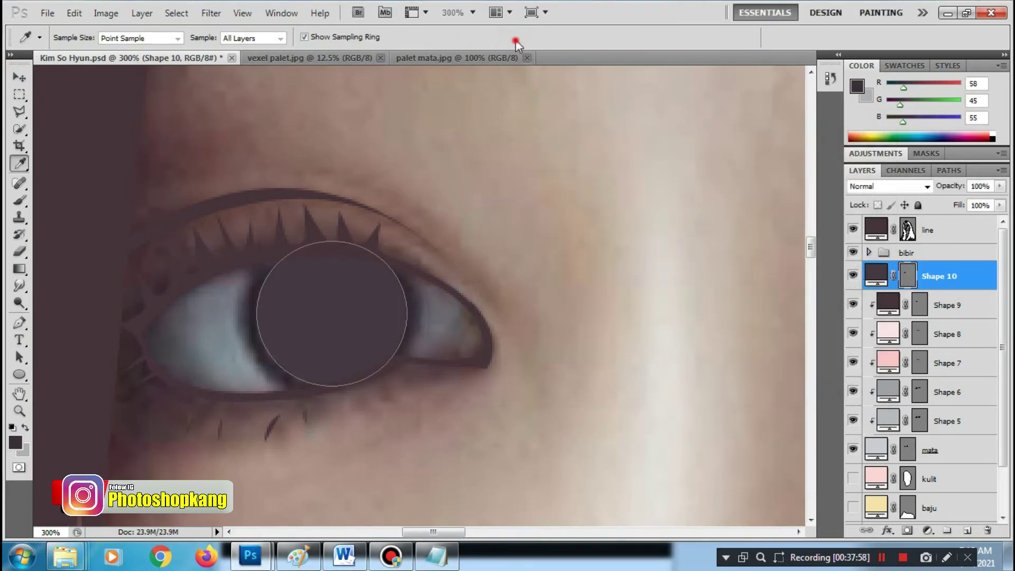
{"action": "left_click_drag", "start_coordinate": [699, 189], "coordinate": [696, 161]}
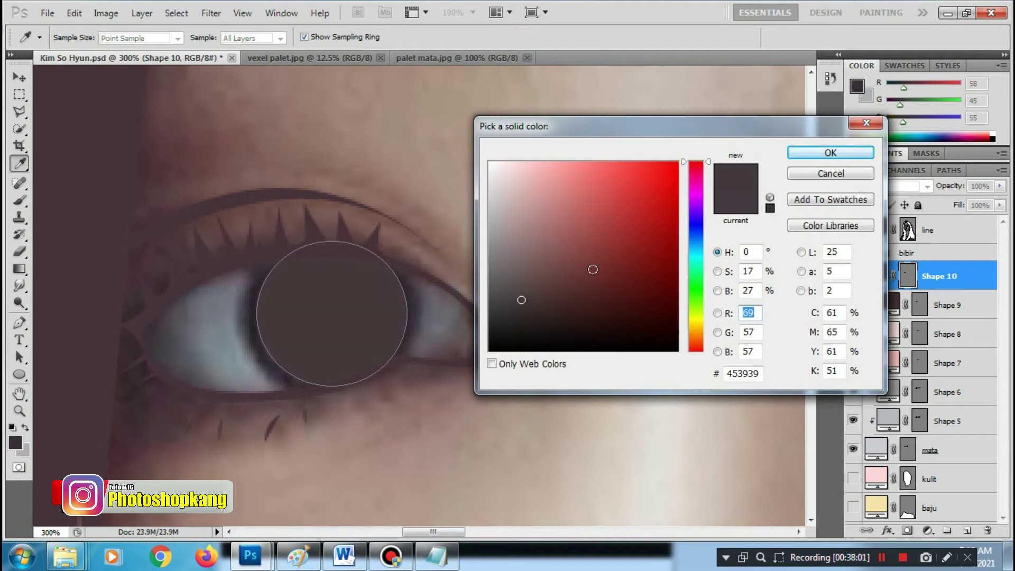
{"action": "left_click", "coordinate": [579, 285]}
{"action": "left_click", "coordinate": [577, 290]}
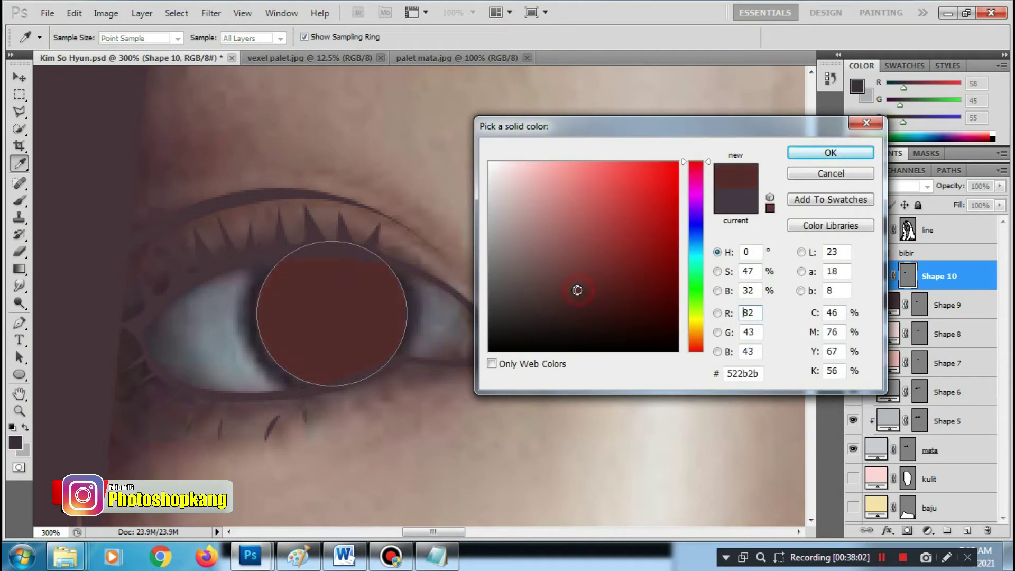
{"action": "left_click", "coordinate": [819, 152]}
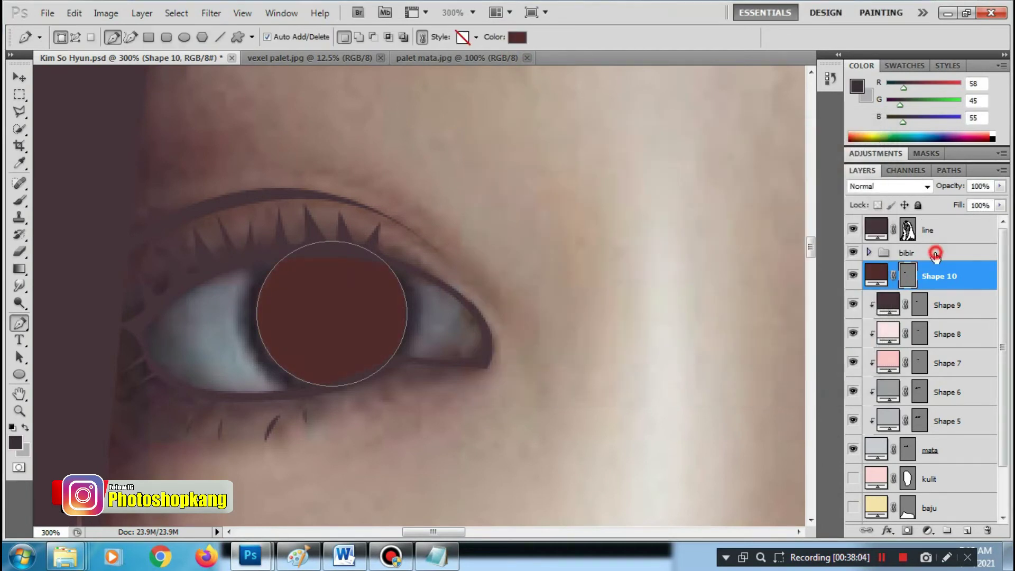
Clip Shape 10 into the eye shapes and add an empty layer above it
{"action": "left_click", "coordinate": [932, 252]}
{"action": "left_click", "coordinate": [933, 275]}
{"action": "right_click", "coordinate": [934, 276]}
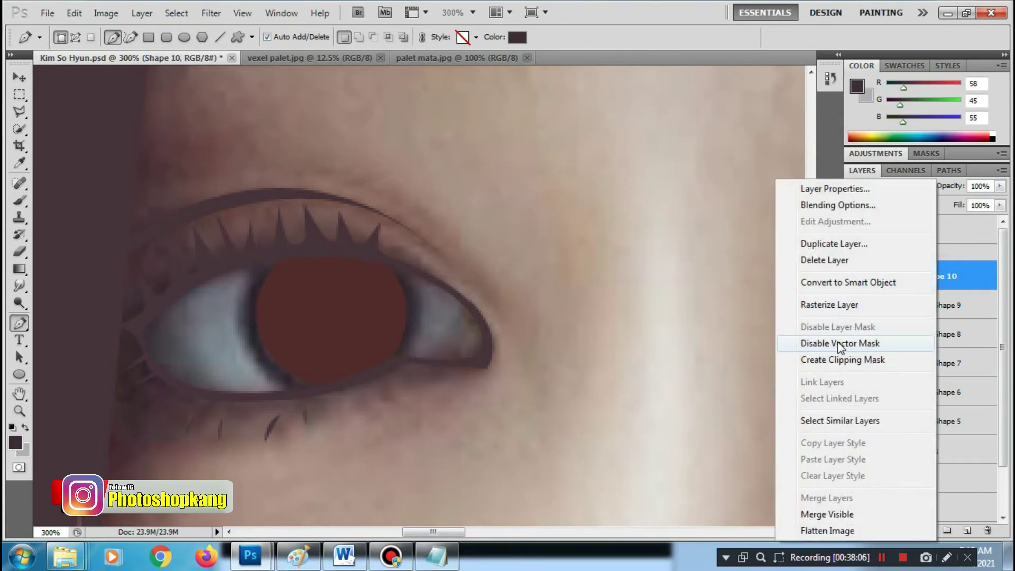
{"action": "left_click", "coordinate": [838, 359]}
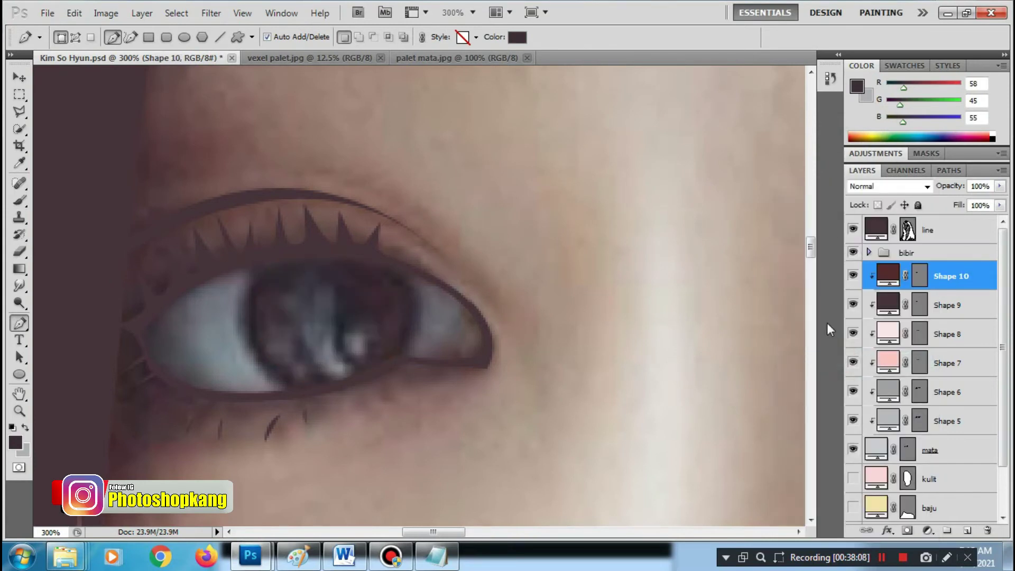
{"action": "left_click", "coordinate": [965, 530]}
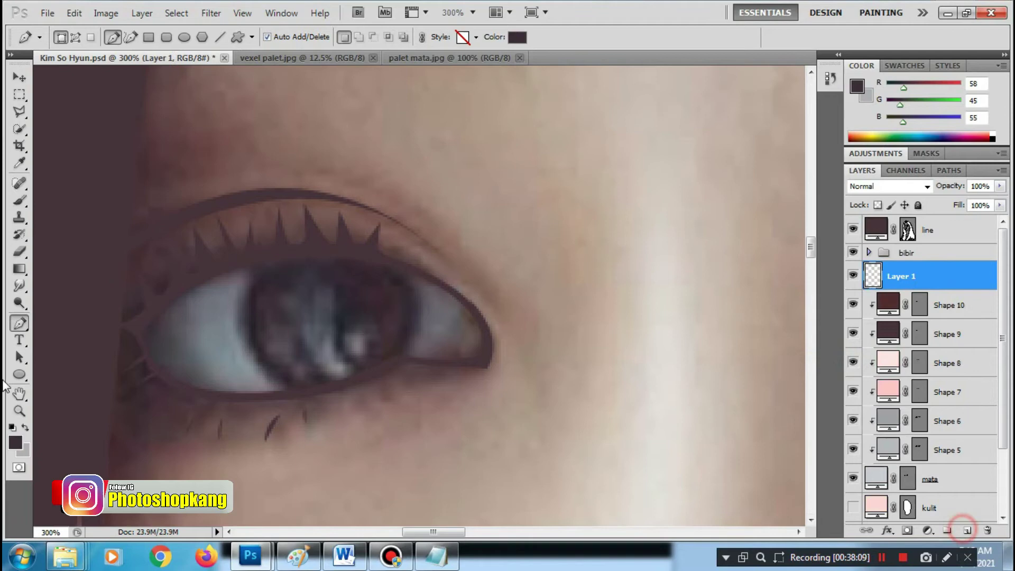
Set the foreground to the dark mauve #47323b sampled from the eyeliner
{"action": "left_click", "coordinate": [16, 443]}
{"action": "left_click", "coordinate": [490, 161]}
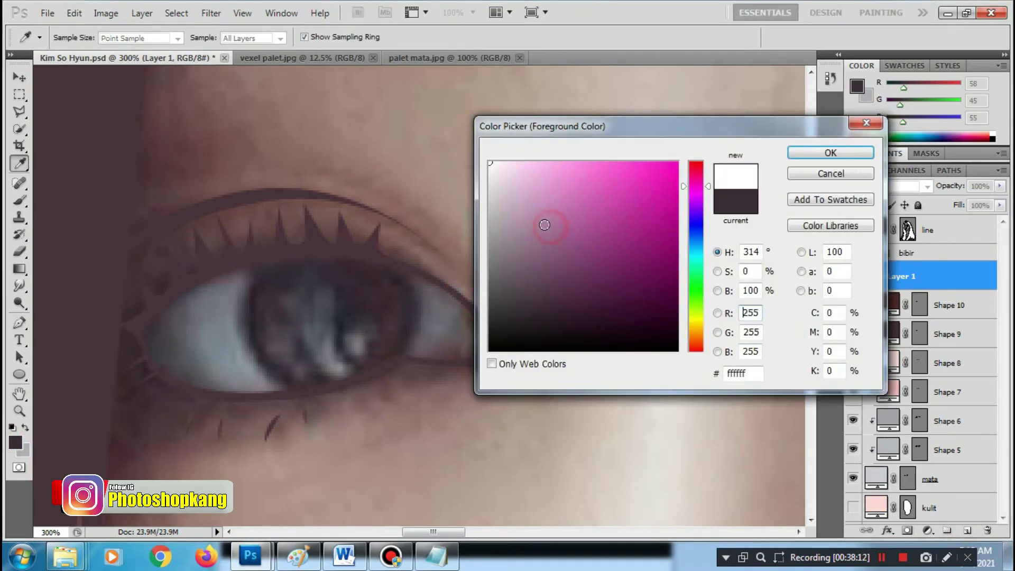
{"action": "left_click", "coordinate": [489, 350]}
{"action": "left_click", "coordinate": [814, 152]}
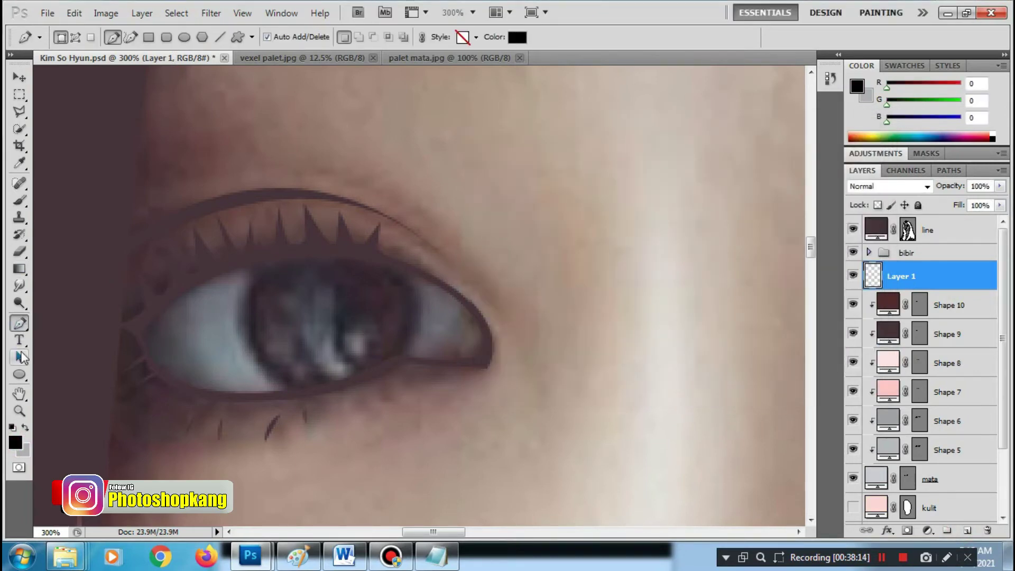
{"action": "left_click", "coordinate": [16, 443]}
{"action": "left_click", "coordinate": [255, 193]}
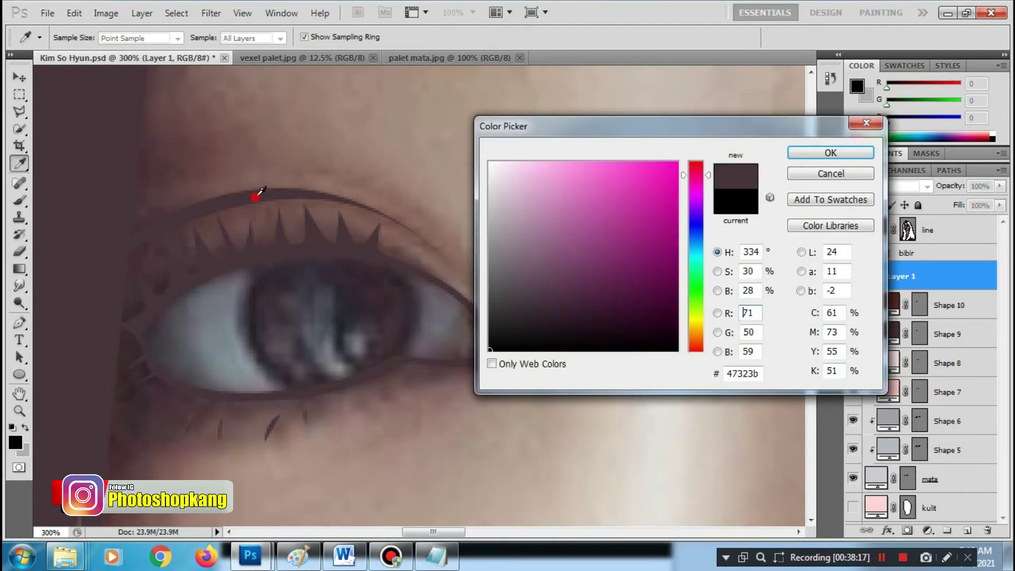
{"action": "left_click", "coordinate": [814, 152]}
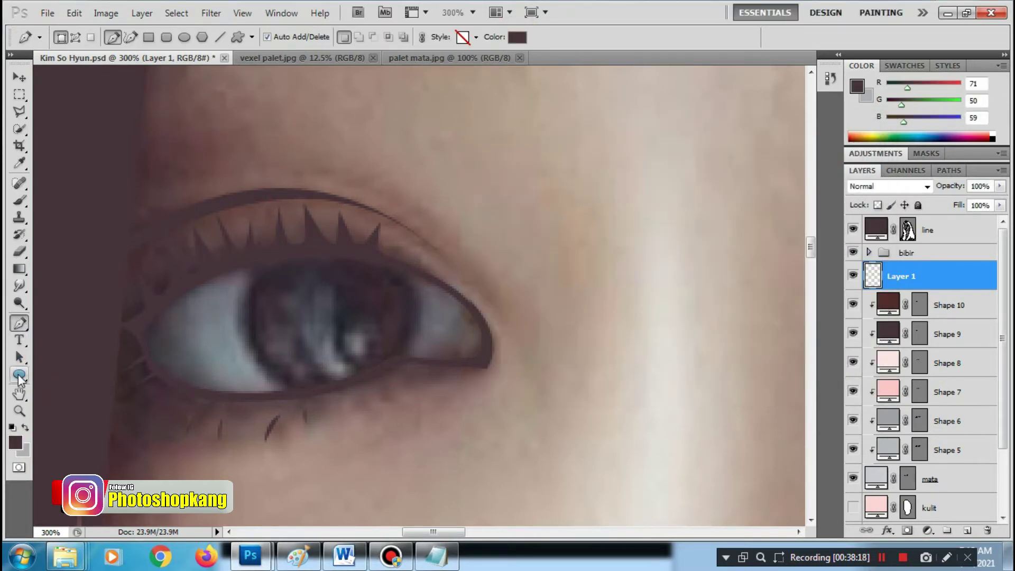
Draw a small pupil circle, Shape 11, over the iris and clip it into the eye shapes
{"action": "left_click", "coordinate": [19, 374]}
{"action": "left_click_drag", "start_coordinate": [302, 292], "coordinate": [357, 366]}
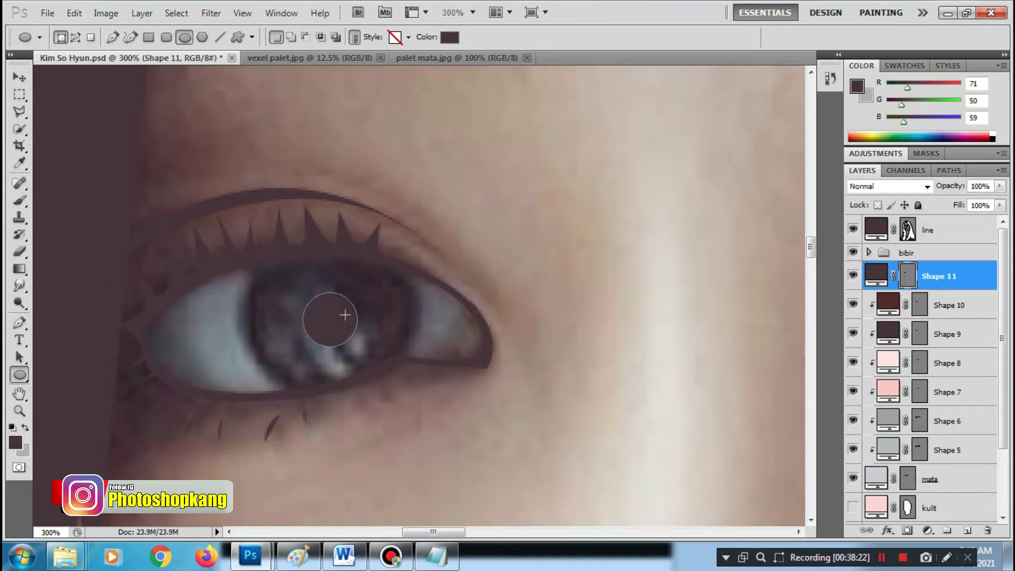
{"action": "right_click", "coordinate": [969, 274]}
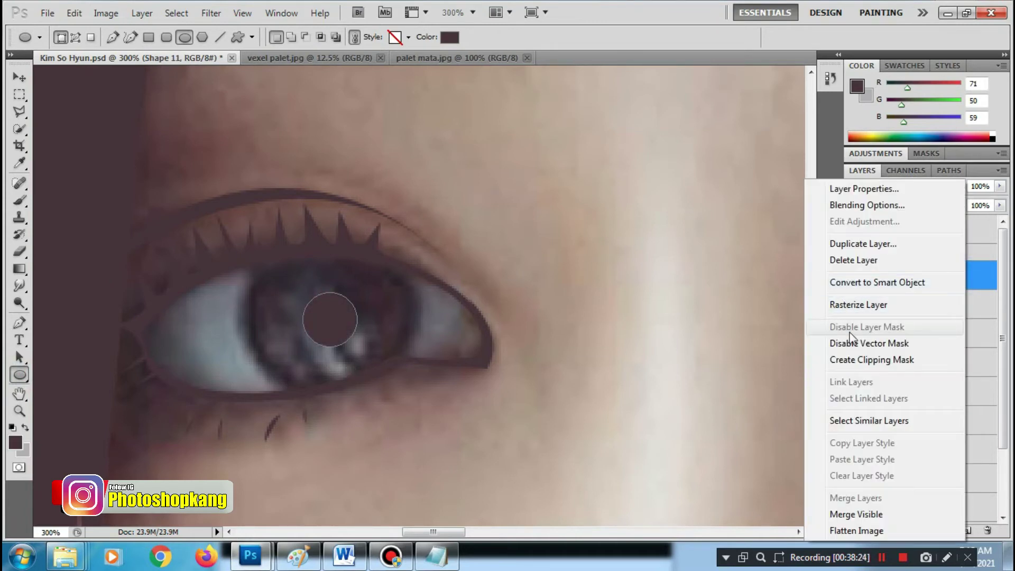
{"action": "left_click", "coordinate": [852, 360]}
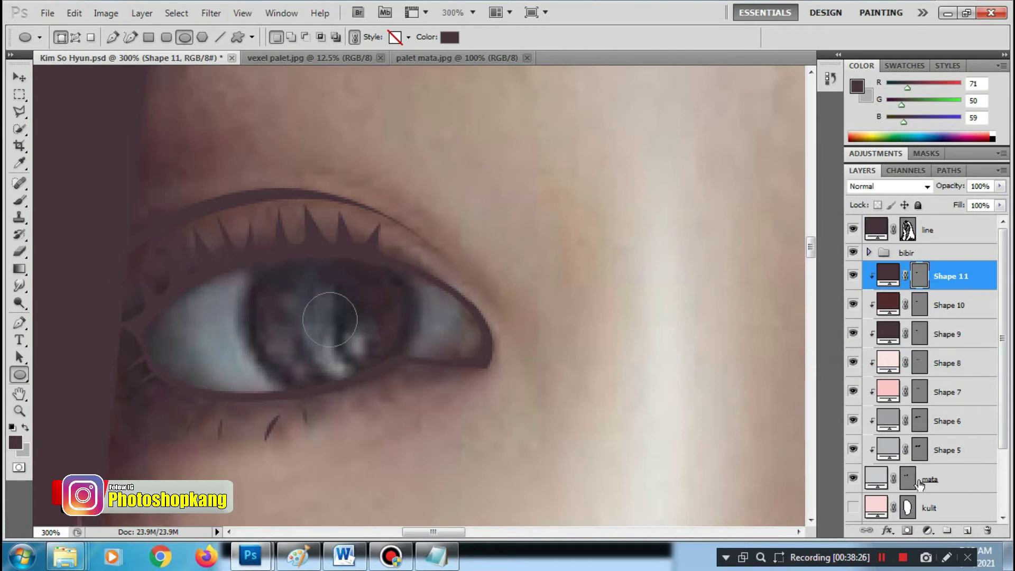
Add a new layer and sample the pale pinkish-brown ba8f86 from palet mata
{"action": "left_click", "coordinate": [967, 530]}
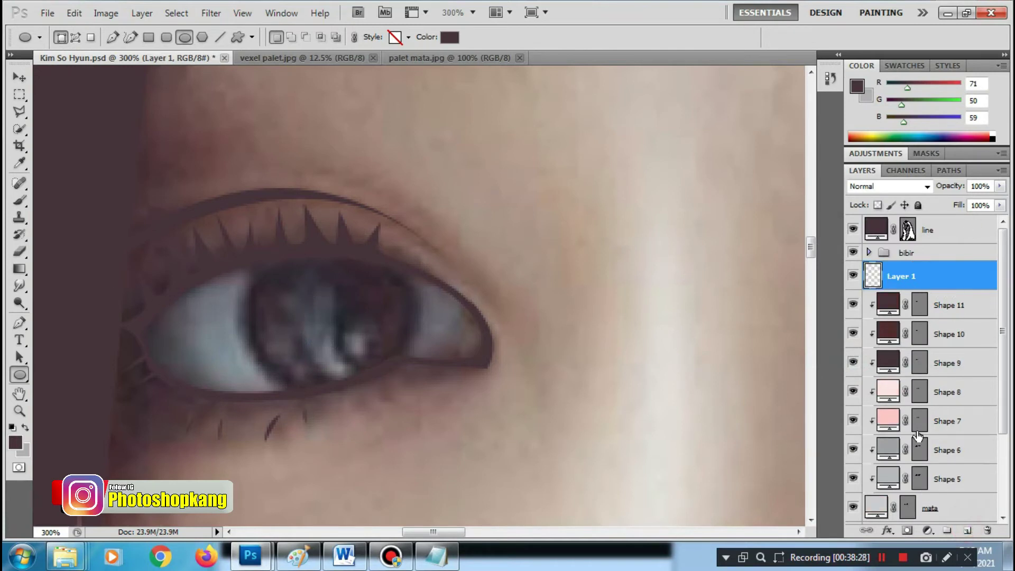
{"action": "left_click", "coordinate": [19, 322]}
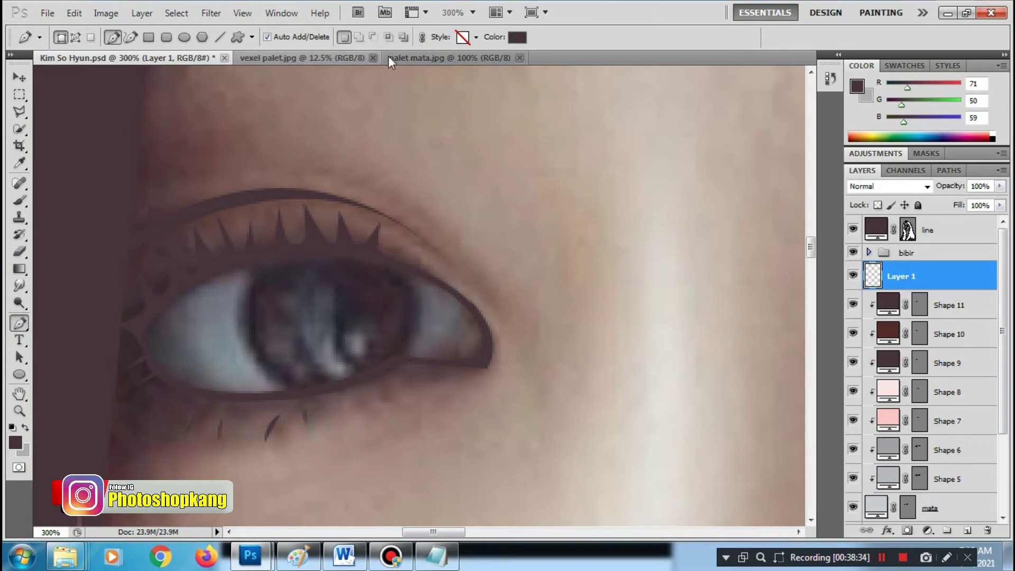
{"action": "left_click", "coordinate": [432, 55]}
{"action": "key", "text": "i"}
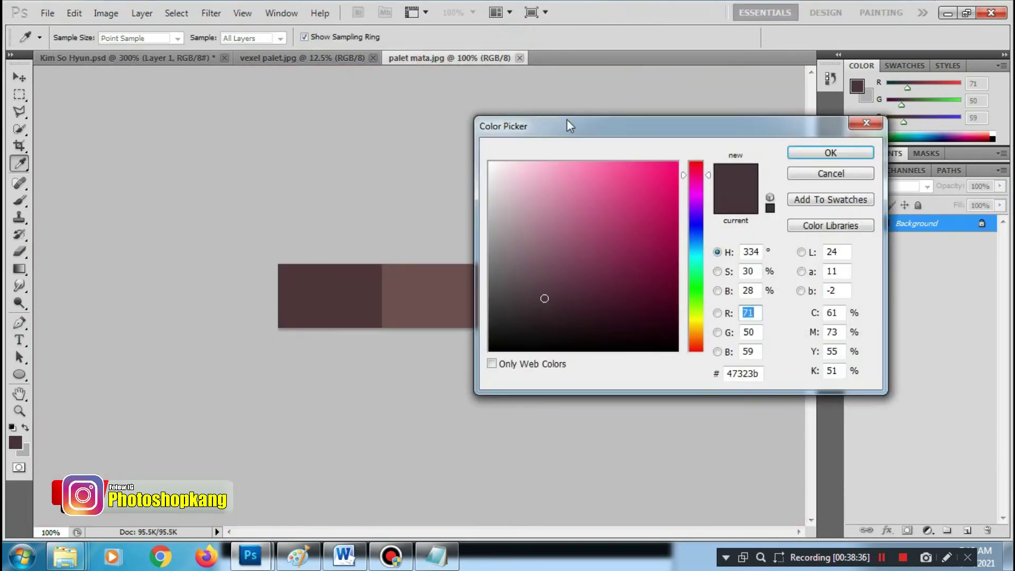
{"action": "left_click_drag", "start_coordinate": [566, 125], "coordinate": [647, 147]}
{"action": "left_click", "coordinate": [524, 282]}
{"action": "left_click", "coordinate": [925, 173]}
{"action": "left_click", "coordinate": [126, 58]}
Draw a pale pinkish wedge, Shape 12, over the lower iris with the Pen
{"action": "key", "text": "p"}
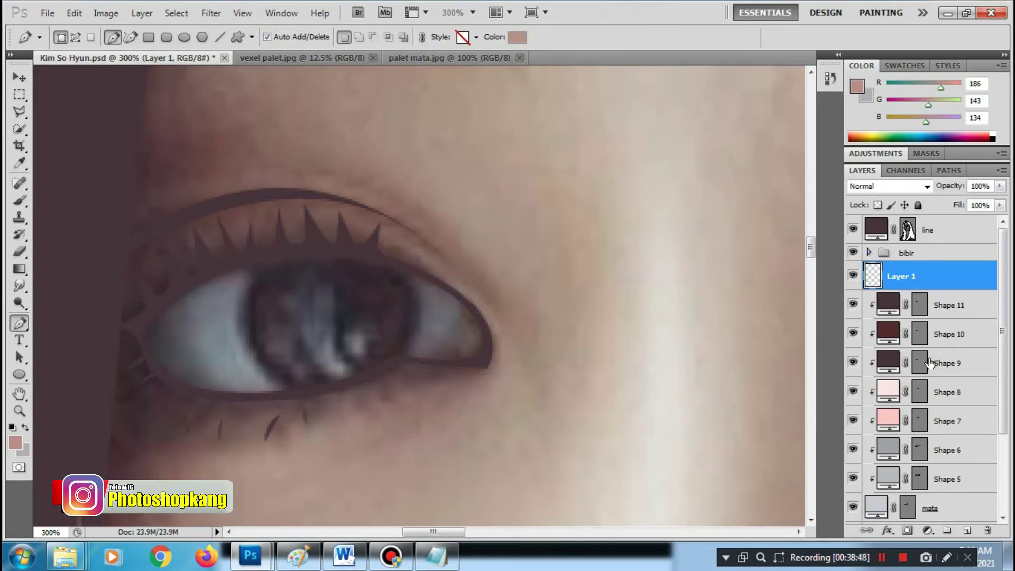
{"action": "left_click", "coordinate": [940, 508]}
{"action": "left_click", "coordinate": [948, 305]}
{"action": "double_click", "coordinate": [972, 478]}
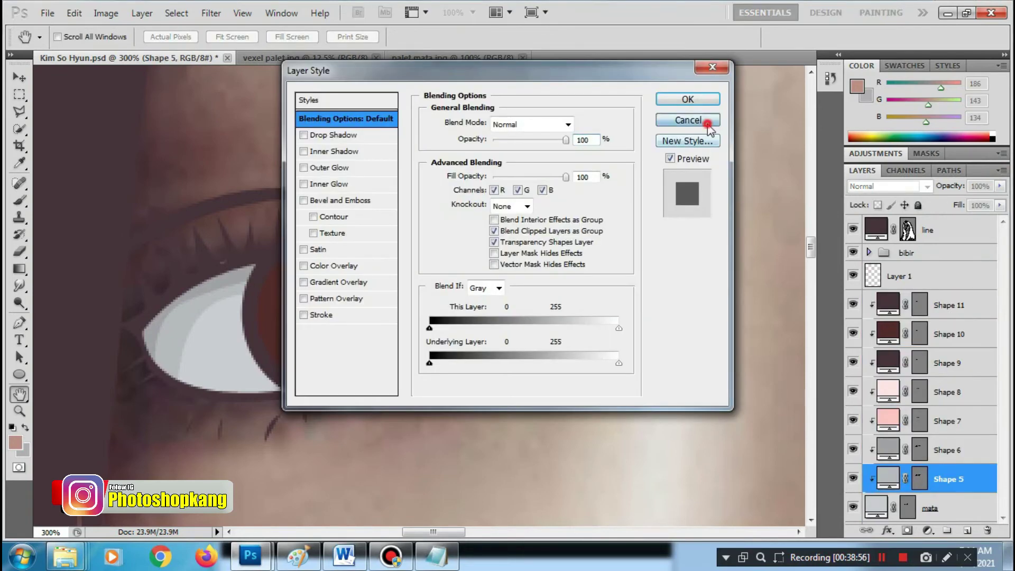
{"action": "left_click", "coordinate": [707, 123]}
{"action": "left_click", "coordinate": [946, 334]}
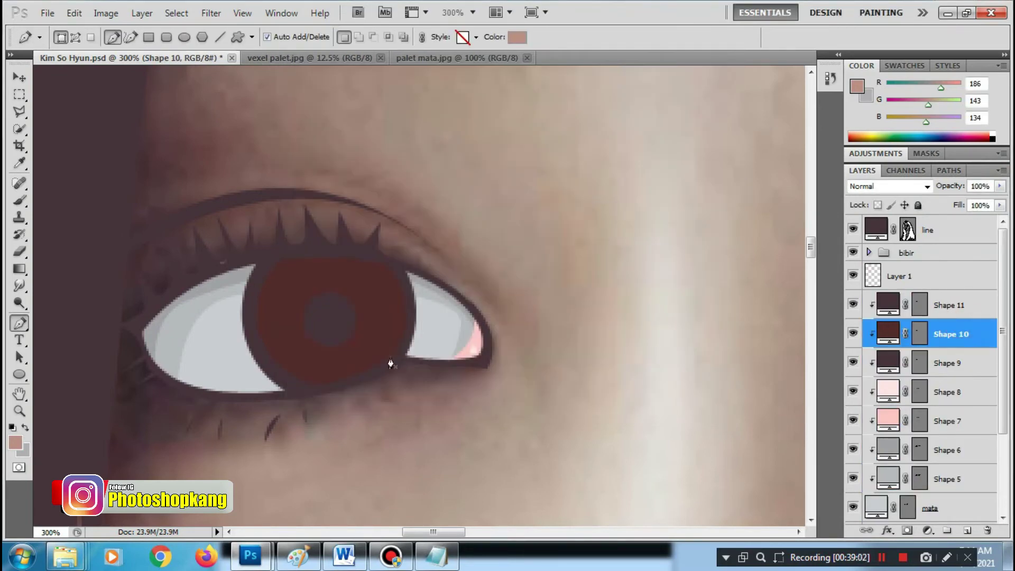
{"action": "left_click", "coordinate": [288, 325]}
{"action": "left_click", "coordinate": [369, 325]}
{"action": "left_click", "coordinate": [363, 378]}
{"action": "left_click", "coordinate": [291, 399]}
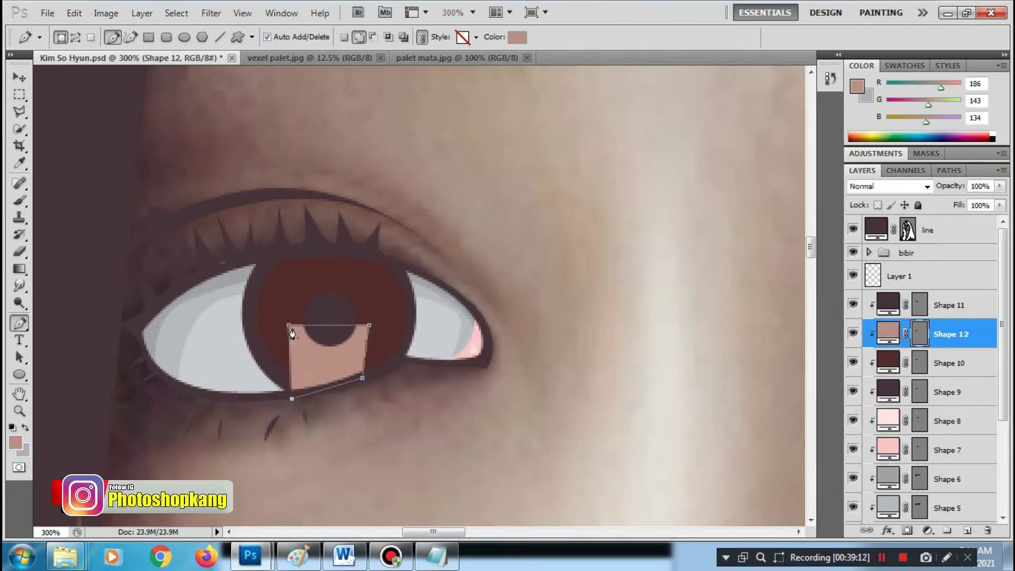
{"action": "left_click", "coordinate": [258, 379]}
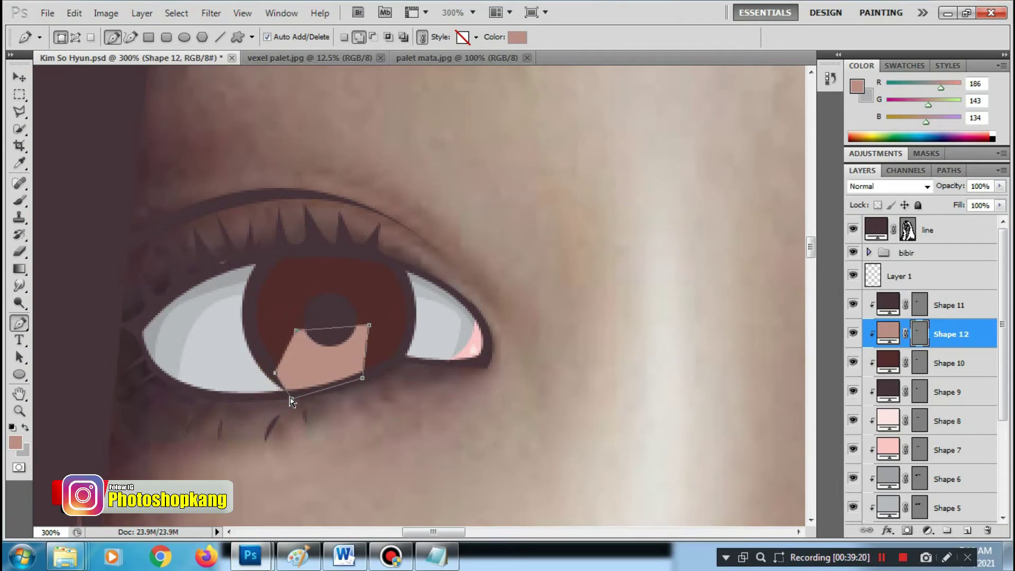
{"action": "left_click", "coordinate": [274, 373]}
Recolour the Shape 10 iris fill to mauve
{"action": "key", "text": "alt+bracketright"}
{"action": "key", "text": "alt+bracketleft"}
{"action": "key", "text": "alt+bracketleft"}
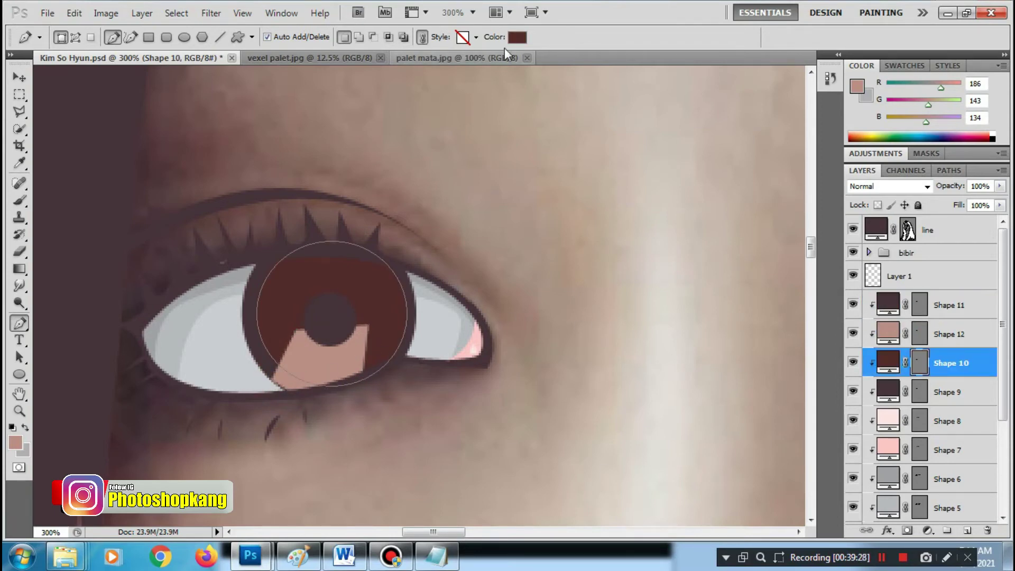
{"action": "left_click", "coordinate": [516, 37]}
{"action": "left_click", "coordinate": [771, 196]}
{"action": "left_click", "coordinate": [621, 307]}
{"action": "left_click", "coordinate": [902, 169]}
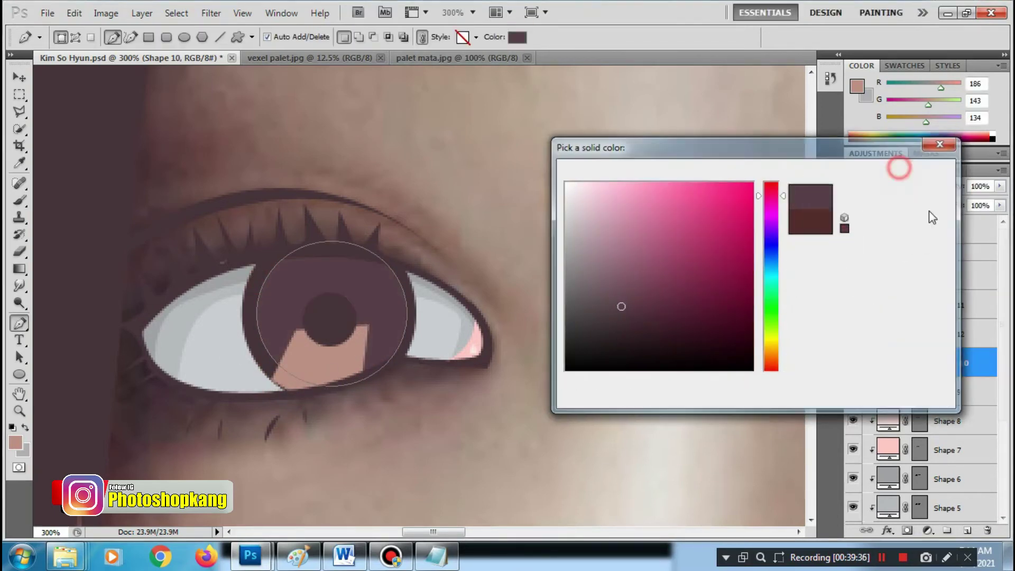
Draw a small white ellipse highlight, Shape 13, above the pupil
{"action": "key", "text": "alt+bracketright"}
{"action": "left_click", "coordinate": [967, 530]}
{"action": "left_click", "coordinate": [15, 441]}
{"action": "left_click", "coordinate": [566, 181]}
{"action": "left_click", "coordinate": [906, 172]}
{"action": "key", "text": "u"}
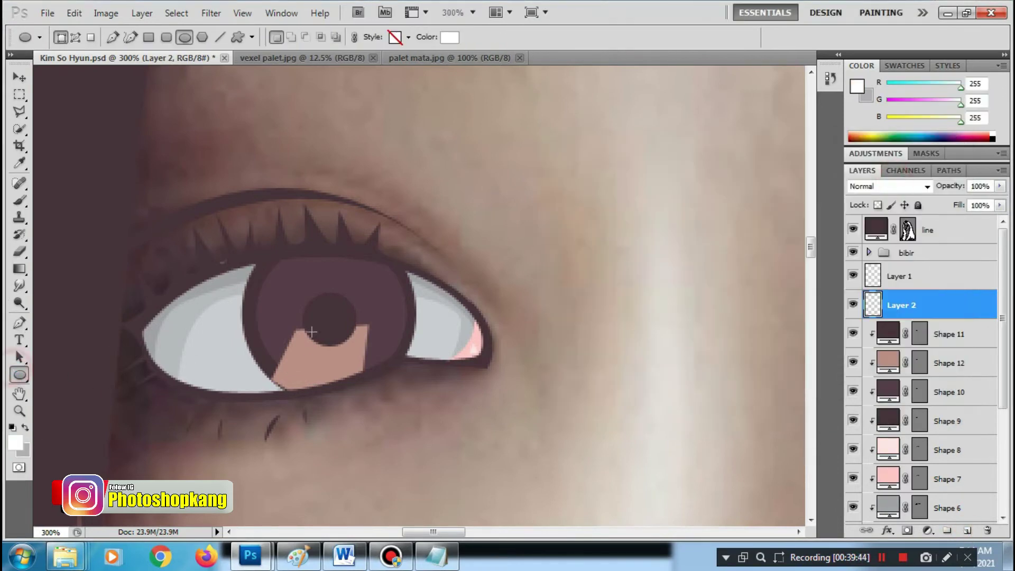
{"action": "left_click_drag", "start_coordinate": [317, 286], "coordinate": [332, 302]}
{"action": "key", "text": "alt+bracketleft"}
{"action": "key", "text": "alt+bracketleft"}
{"action": "key", "text": "p"}
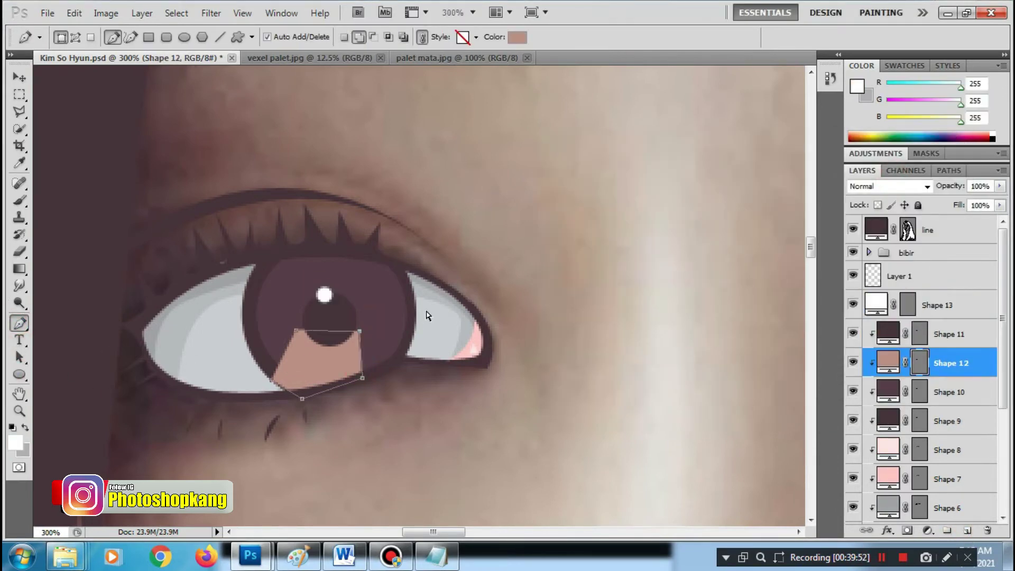
{"action": "left_click", "coordinate": [951, 391]}
Add a layer mask to the Shape 12 wedge and paint part away with a 31 px black brush
{"action": "key", "text": "ctrl+minus"}
{"action": "key", "text": "ctrl+minus"}
{"action": "key", "text": "ctrl+minus"}
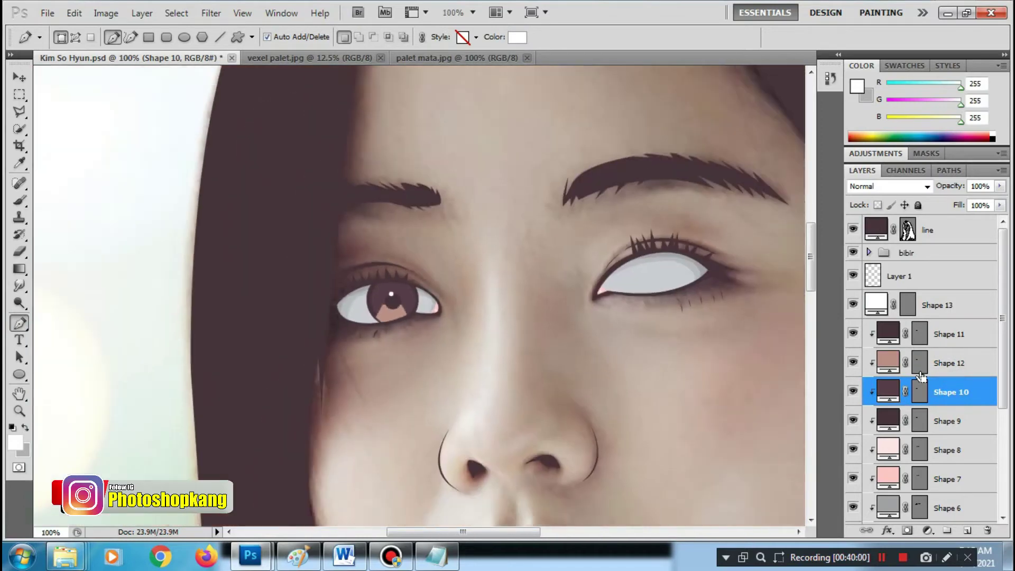
{"action": "key", "text": "ctrl+plus"}
{"action": "key", "text": "ctrl+plus"}
{"action": "key", "text": "ctrl+plus"}
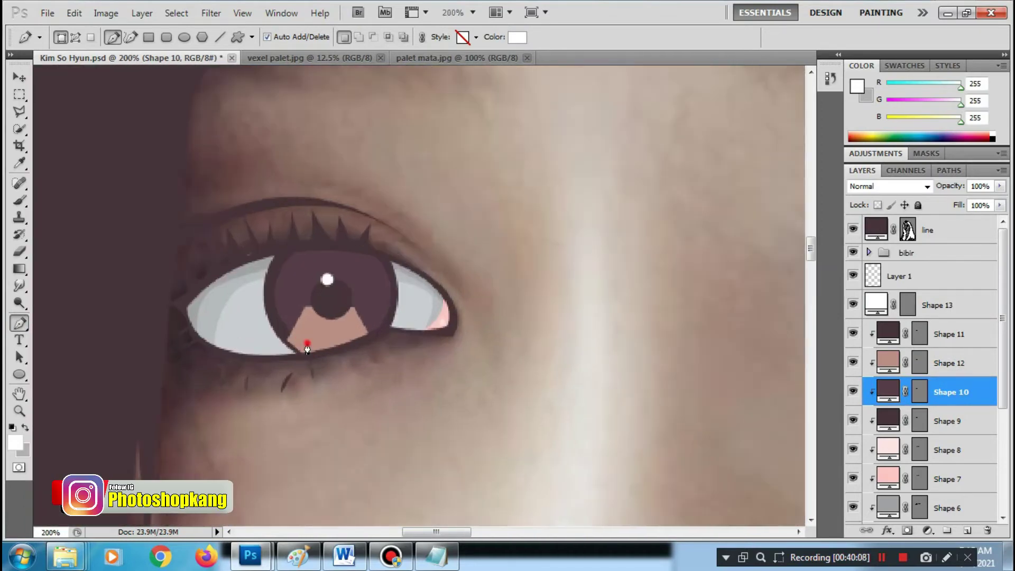
{"action": "key", "text": "ctrl+plus"}
{"action": "left_click", "coordinate": [948, 362]}
{"action": "left_click", "coordinate": [907, 530]}
{"action": "key", "text": "b"}
{"action": "key", "text": "d"}
{"action": "right_click", "coordinate": [458, 275]}
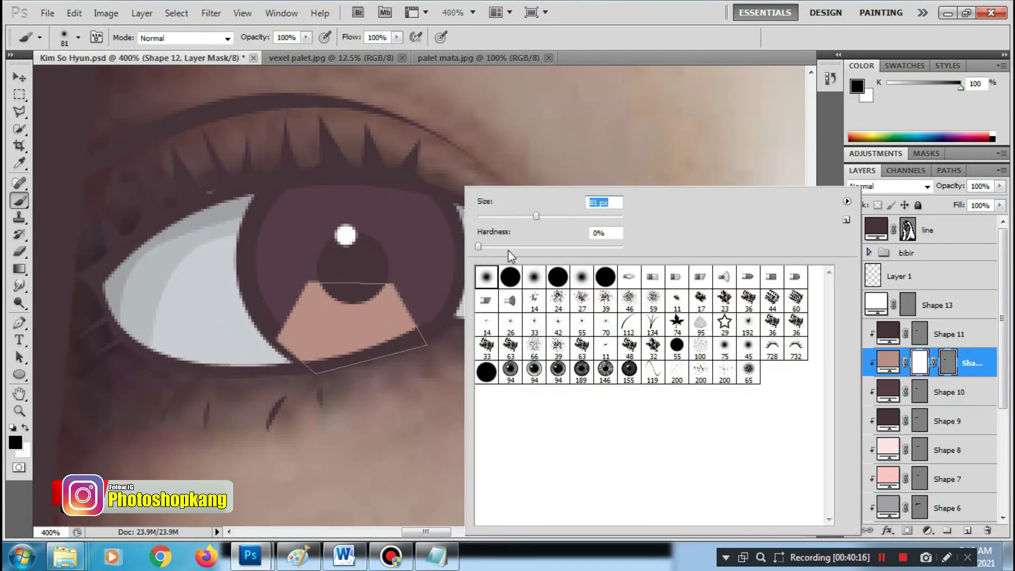
{"action": "type", "text": "31"}
{"action": "key", "text": "Return"}
{"action": "left_click_drag", "start_coordinate": [421, 363], "coordinate": [385, 386]}
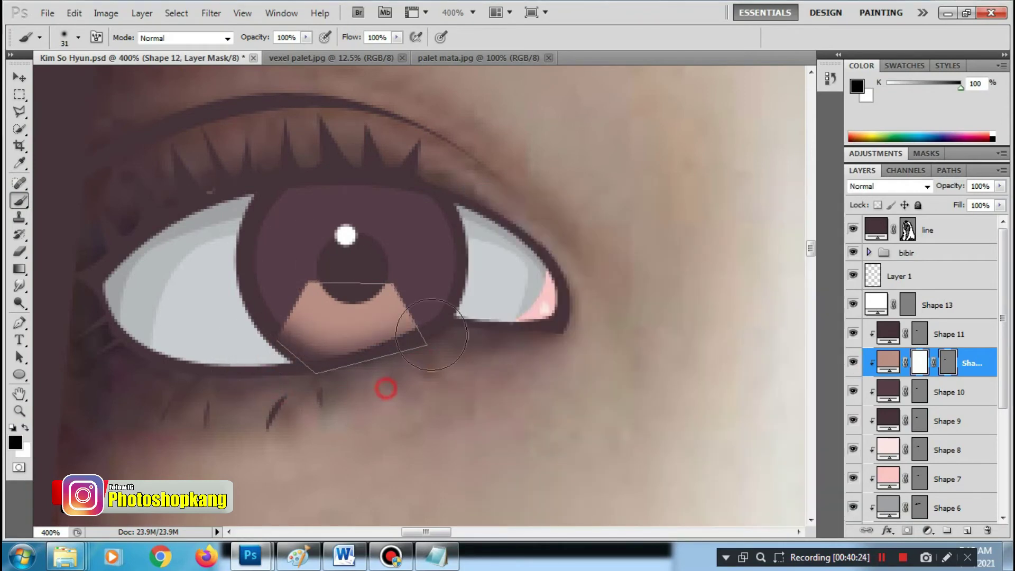
Select iris layers Shape 9 through Shape 11 and nudge them within the left eye
{"action": "left_click", "coordinate": [275, 249], "text": "ctrl"}
{"action": "key", "text": "ctrl+minus"}
{"action": "key", "text": "ctrl+minus"}
{"action": "key", "text": "ctrl+minus"}
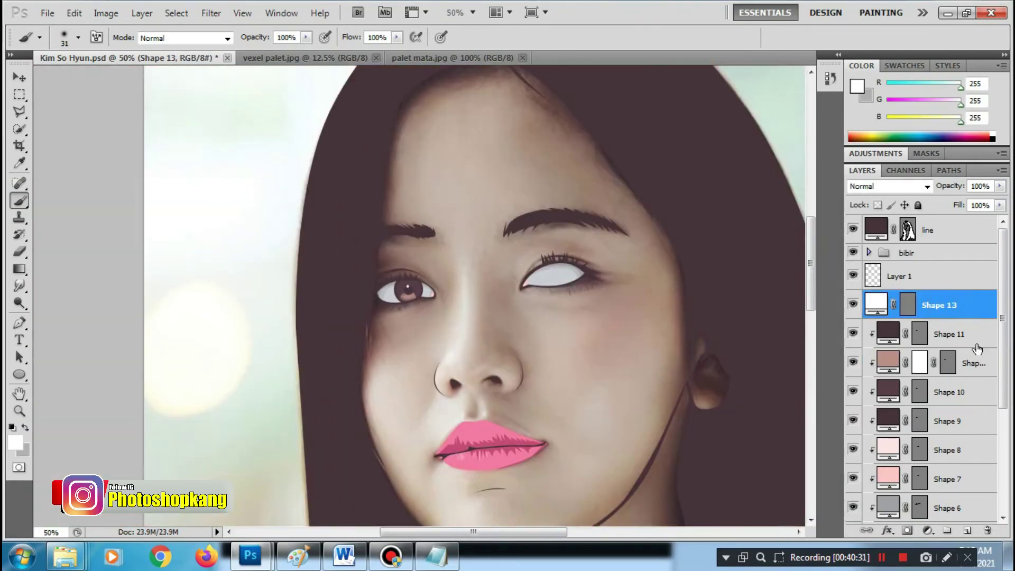
{"action": "left_click", "coordinate": [967, 335]}
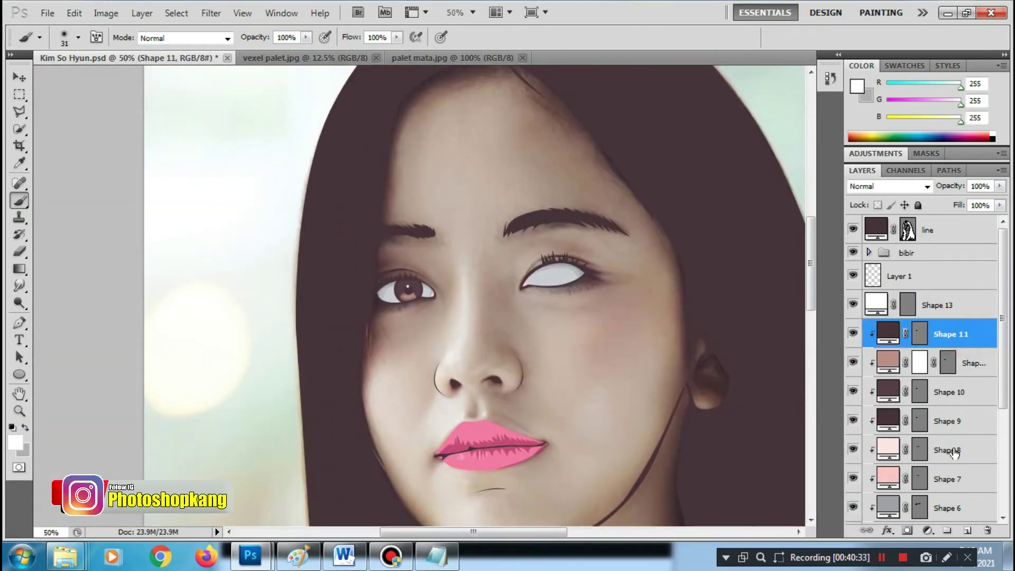
{"action": "left_click", "coordinate": [956, 423], "text": "shift"}
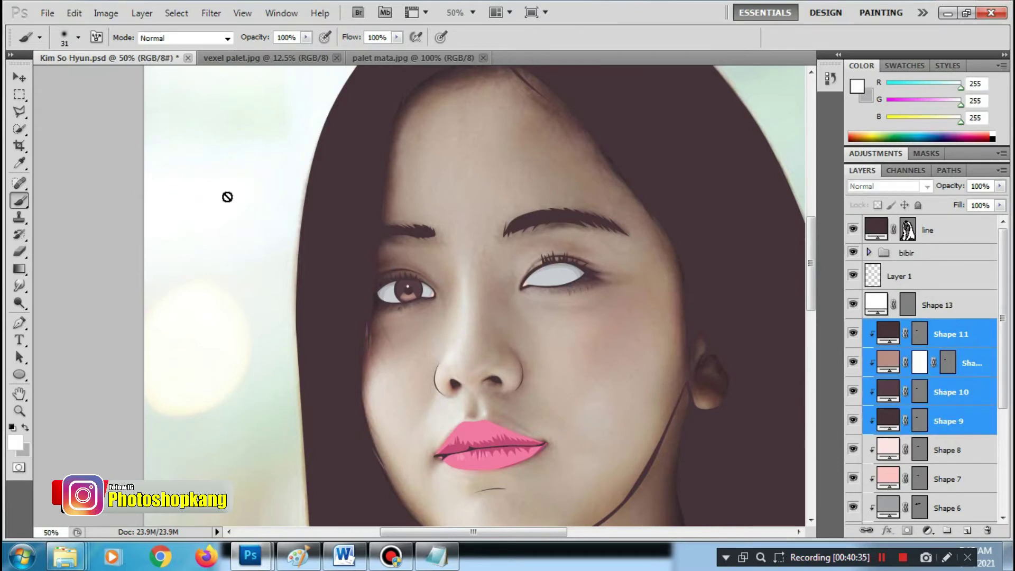
{"action": "key", "text": "v"}
{"action": "mouse_move", "coordinate": [499, 317]}
{"action": "left_mouse_down"}
{"action": "mouse_move", "coordinate": [455, 296]}
{"action": "mouse_move", "coordinate": [408, 295]}
{"action": "left_mouse_up"}
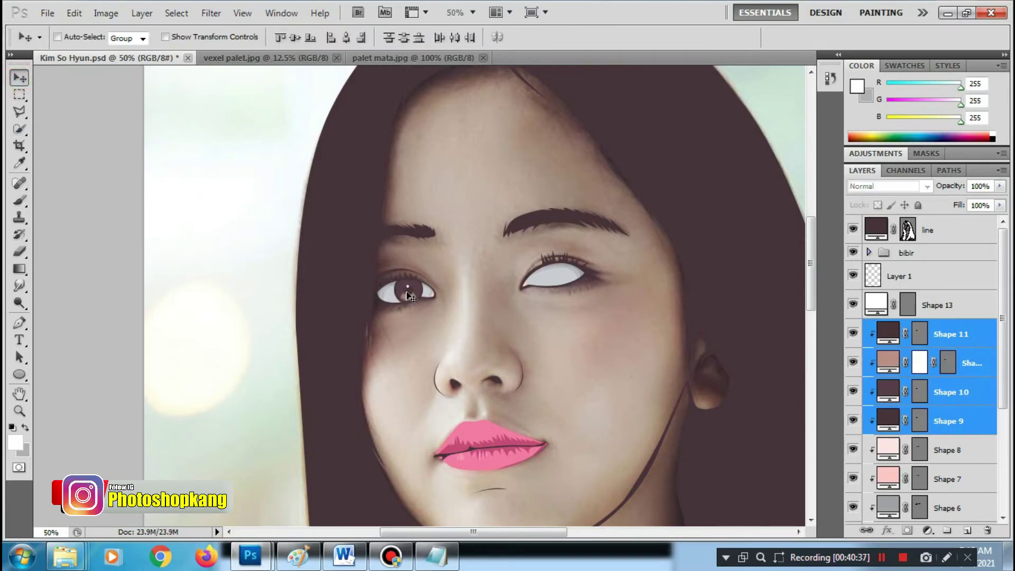
Duplicate the left eye's brown iris, pupil and light wedge layers and drag the copies into the right eye
{"action": "right_click", "coordinate": [946, 338]}
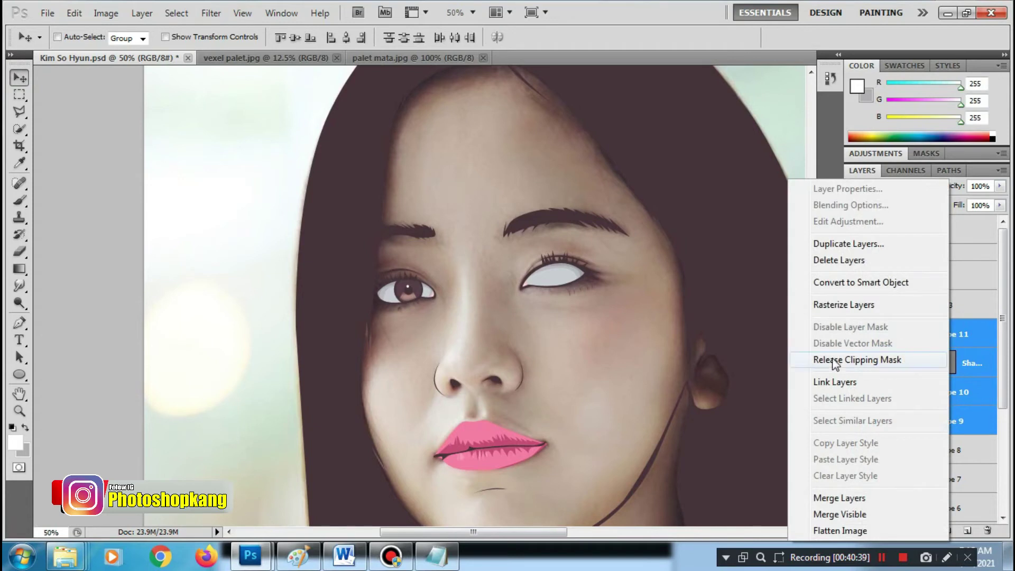
{"action": "left_click", "coordinate": [840, 243]}
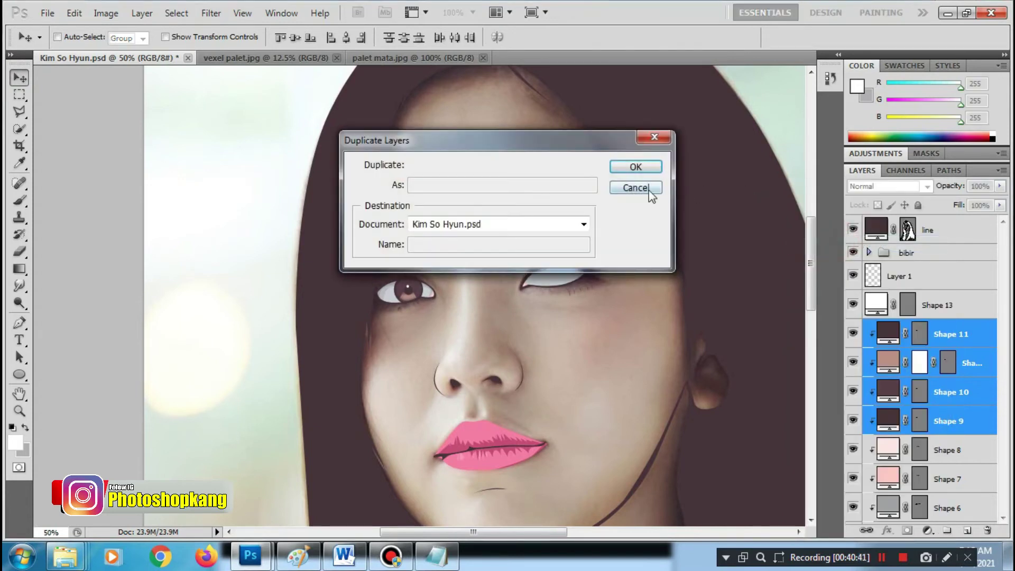
{"action": "left_click", "coordinate": [634, 165]}
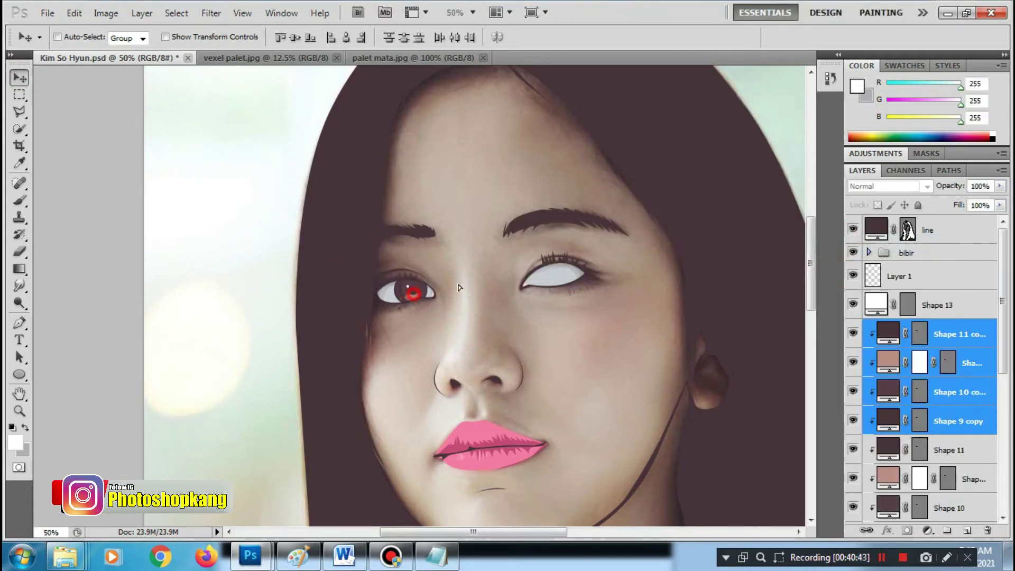
{"action": "left_click_drag", "start_coordinate": [414, 295], "coordinate": [561, 284]}
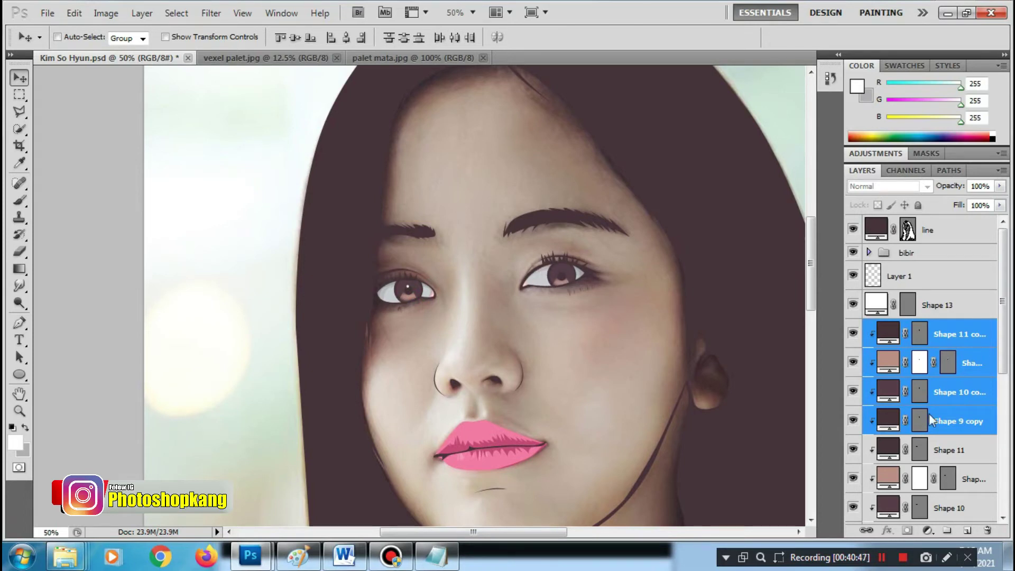
{"action": "scroll", "coordinate": [920, 395], "scroll_direction": "down", "scroll_amount": 2}
{"action": "scroll", "coordinate": [930, 381], "scroll_direction": "up", "scroll_amount": 1}
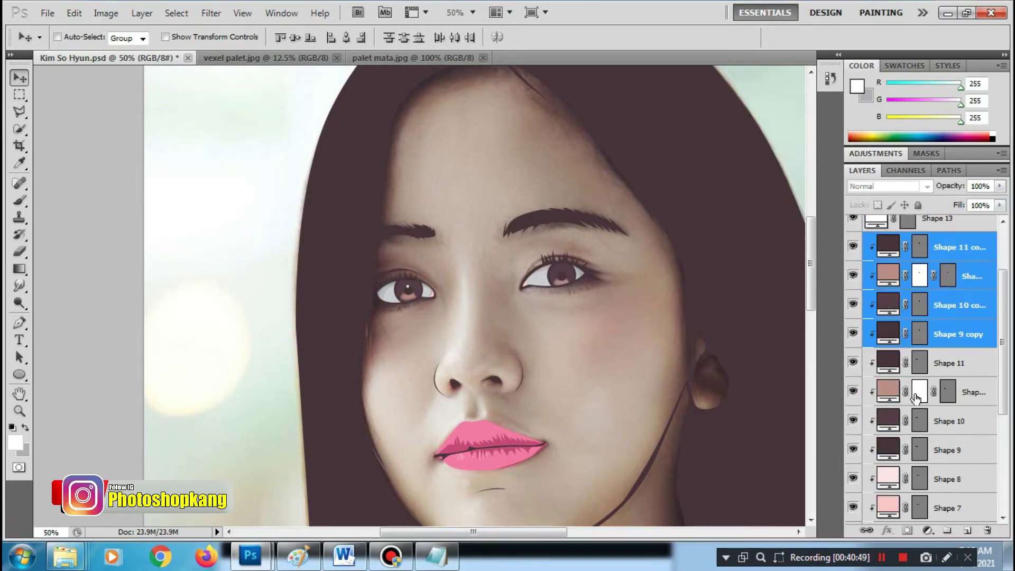
Link the four copied iris layers and check them against the mata eye whites, nudging the iris right
{"action": "right_click", "coordinate": [956, 333]}
{"action": "left_click", "coordinate": [866, 530]}
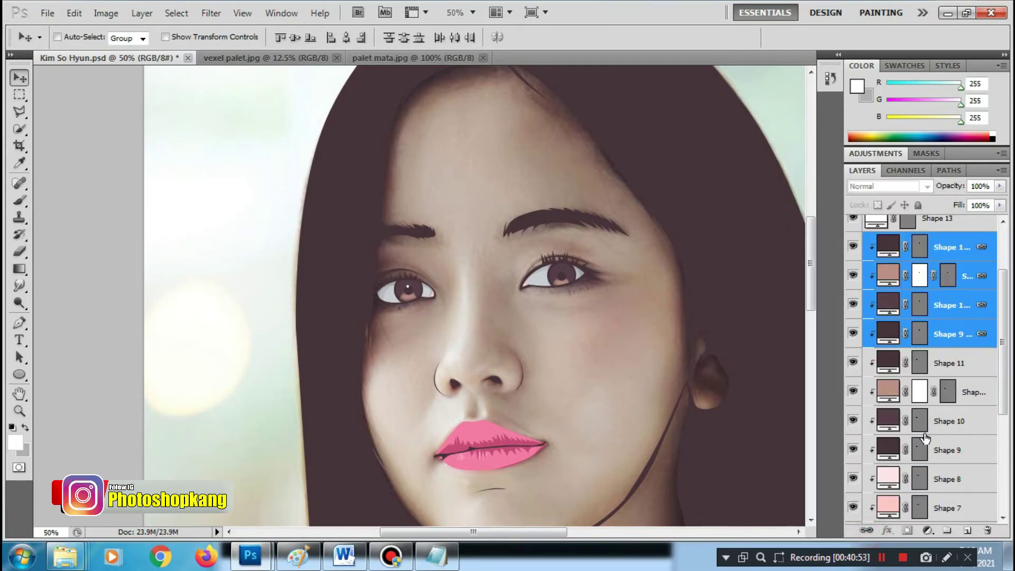
{"action": "scroll", "coordinate": [881, 505], "scroll_direction": "down", "scroll_amount": 2}
{"action": "left_click", "coordinate": [853, 508]}
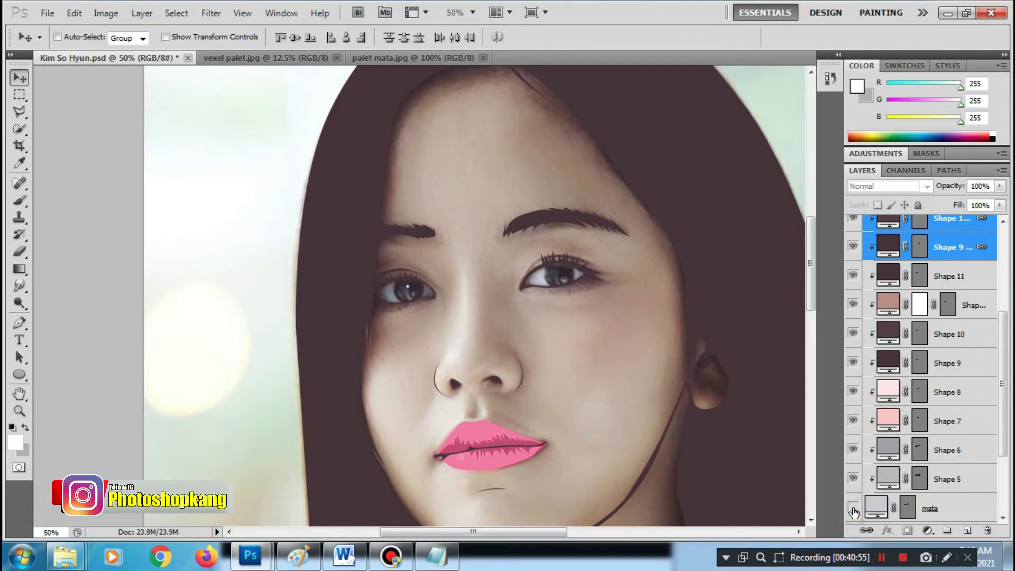
{"action": "left_click", "coordinate": [853, 509]}
{"action": "left_click", "coordinate": [853, 509]}
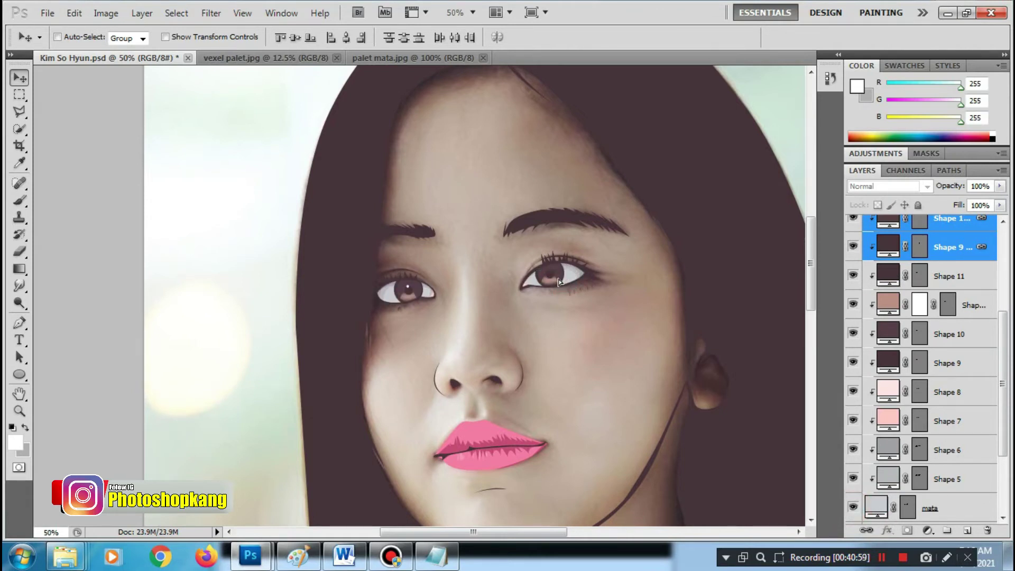
{"action": "left_click_drag", "start_coordinate": [558, 281], "coordinate": [561, 282]}
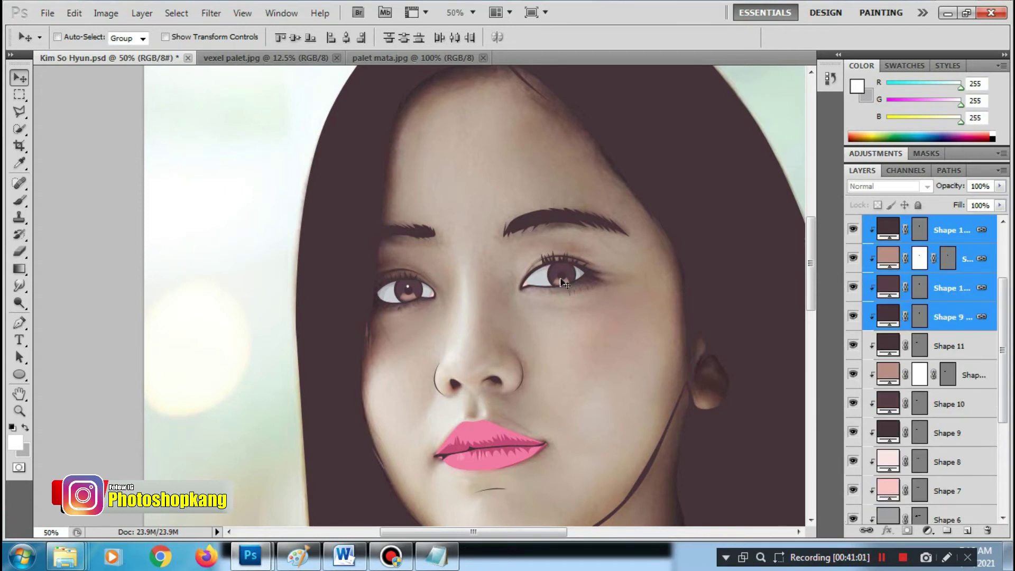
Release the copied iris layers from their clipping mask
{"action": "right_click", "coordinate": [943, 322]}
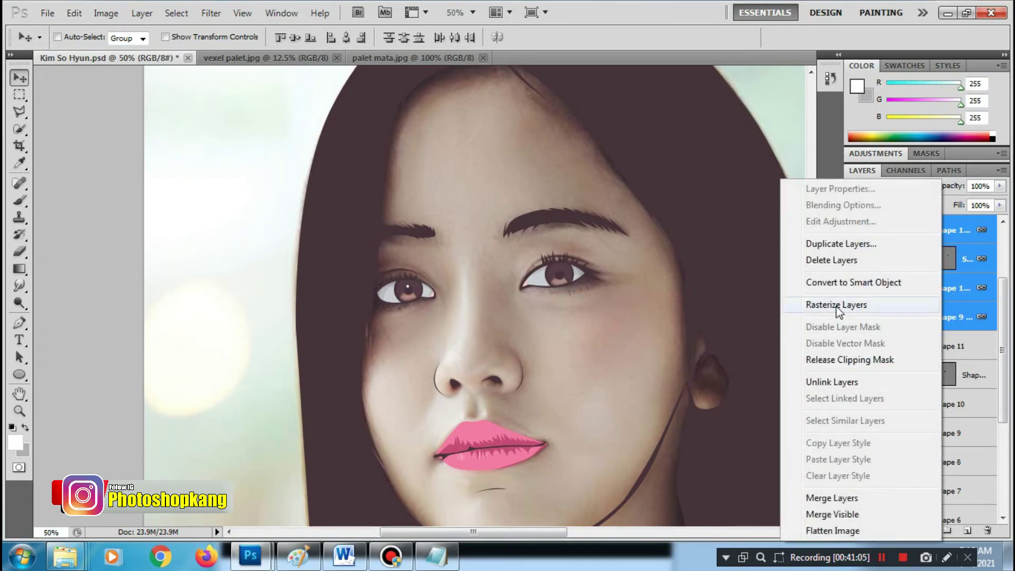
{"action": "left_click", "coordinate": [850, 360]}
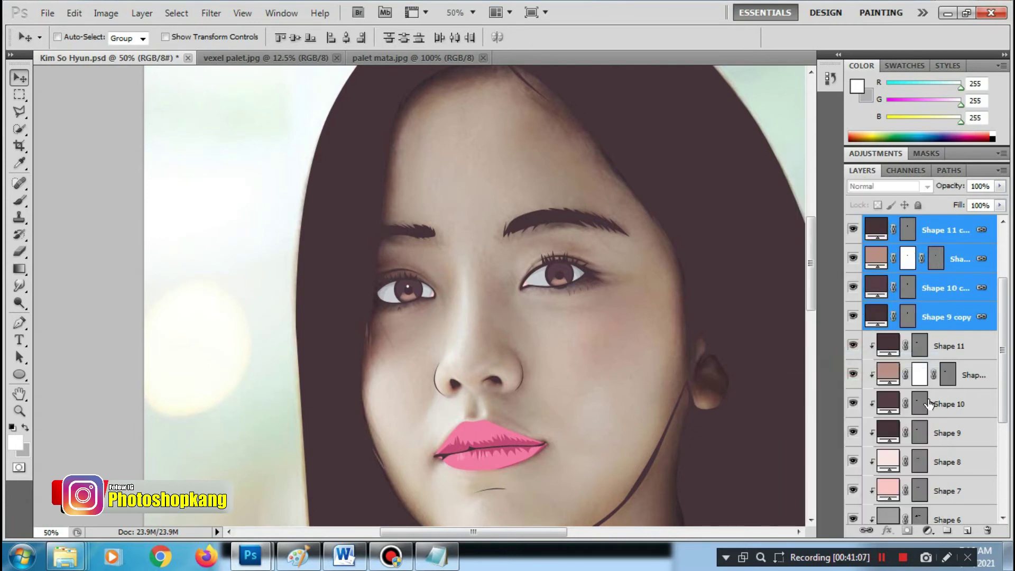
{"action": "scroll", "coordinate": [905, 417], "scroll_direction": "down", "scroll_amount": 2}
{"action": "scroll", "coordinate": [905, 420], "scroll_direction": "down", "scroll_amount": 3}
{"action": "scroll", "coordinate": [905, 423], "scroll_direction": "down", "scroll_amount": 2}
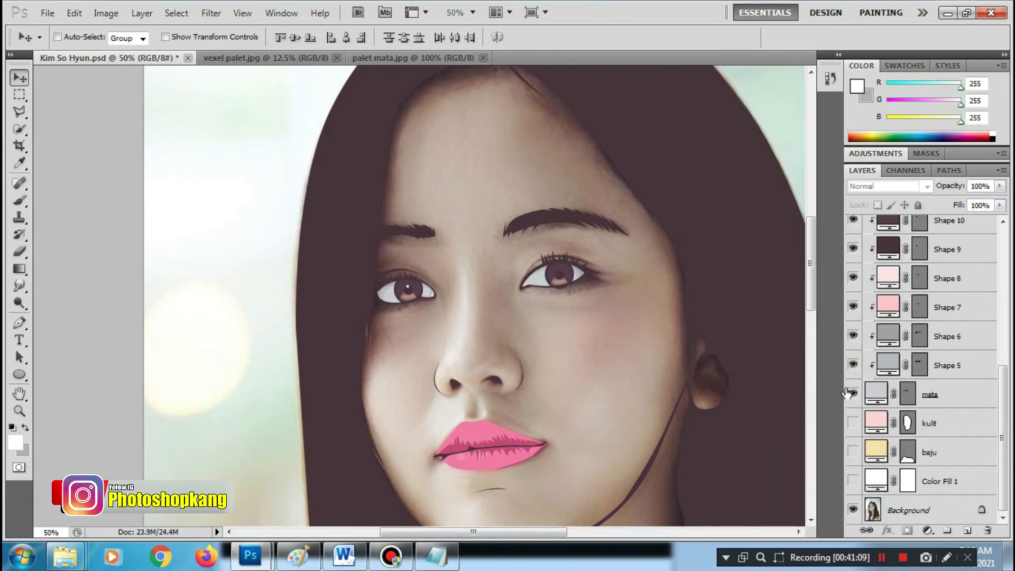
Nudge the right iris slightly left and clip the copied iris layers inside the mata eye white
{"action": "left_click", "coordinate": [852, 394]}
{"action": "left_click", "coordinate": [571, 277], "text": "ctrl+space"}
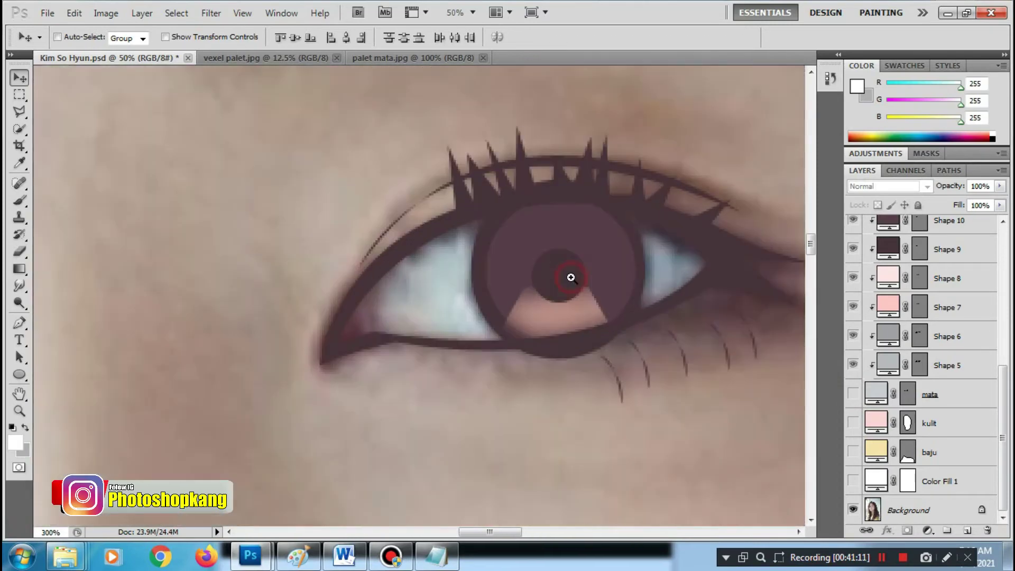
{"action": "left_click_drag", "start_coordinate": [570, 277], "coordinate": [566, 287]}
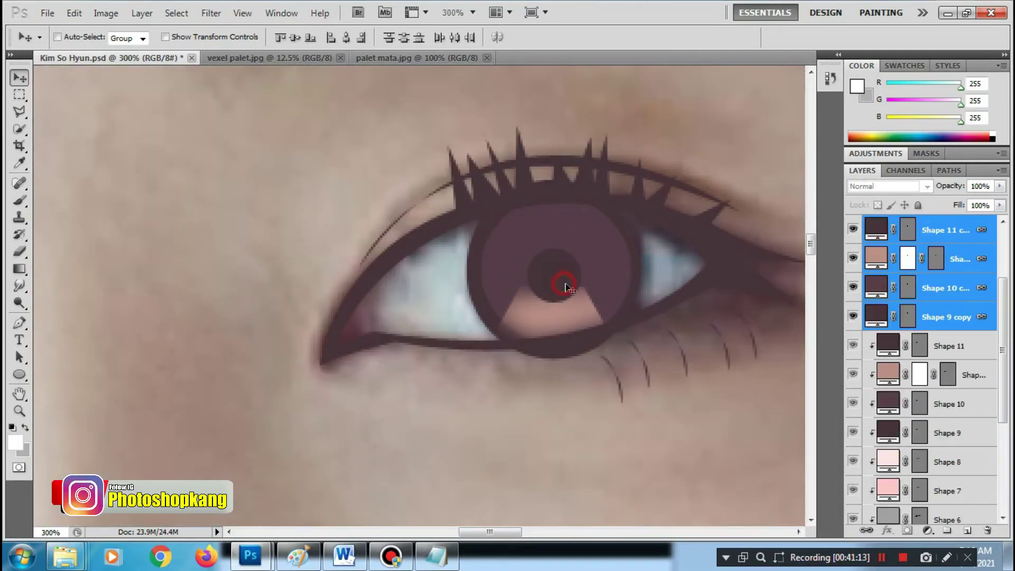
{"action": "right_click", "coordinate": [936, 317]}
{"action": "left_click", "coordinate": [835, 362]}
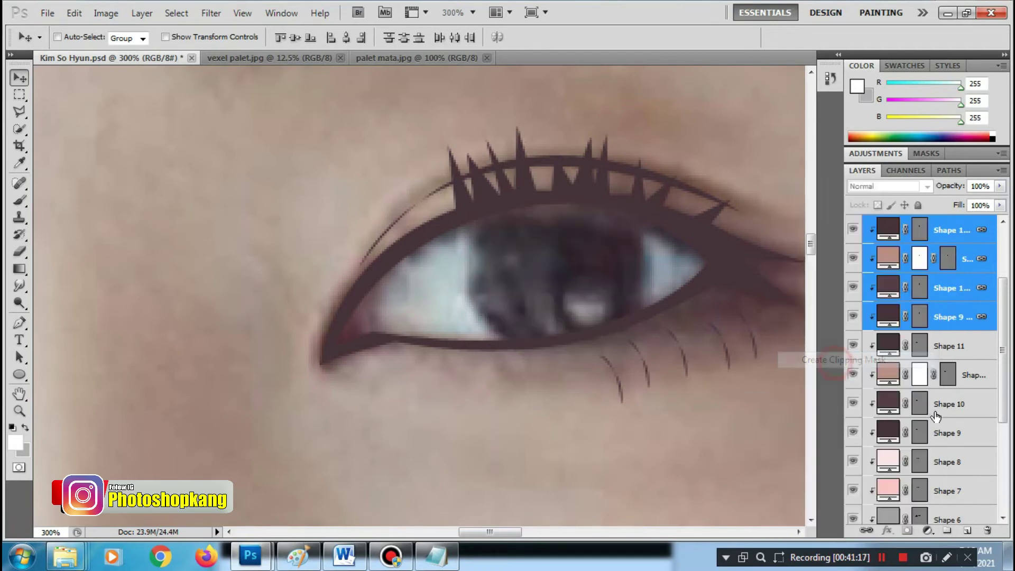
{"action": "scroll", "coordinate": [877, 453], "scroll_direction": "down", "scroll_amount": 5}
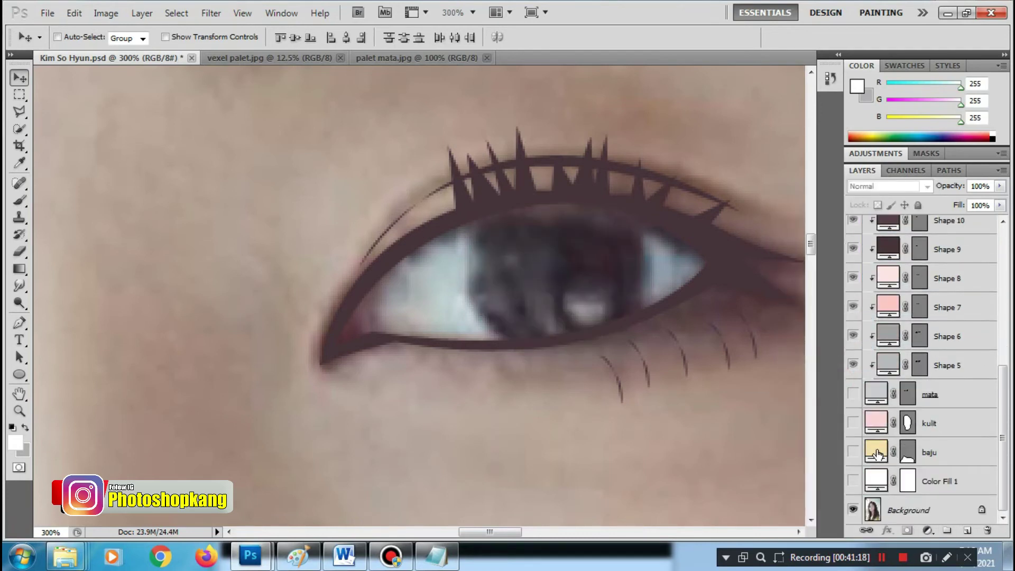
{"action": "left_click", "coordinate": [853, 396]}
Target the Shape 13 highlight layer's mask and zoom out to see both eyes
{"action": "scroll", "coordinate": [624, 317], "scroll_direction": "up", "scroll_amount": 3}
{"action": "scroll", "coordinate": [948, 294], "scroll_direction": "up", "scroll_amount": 5}
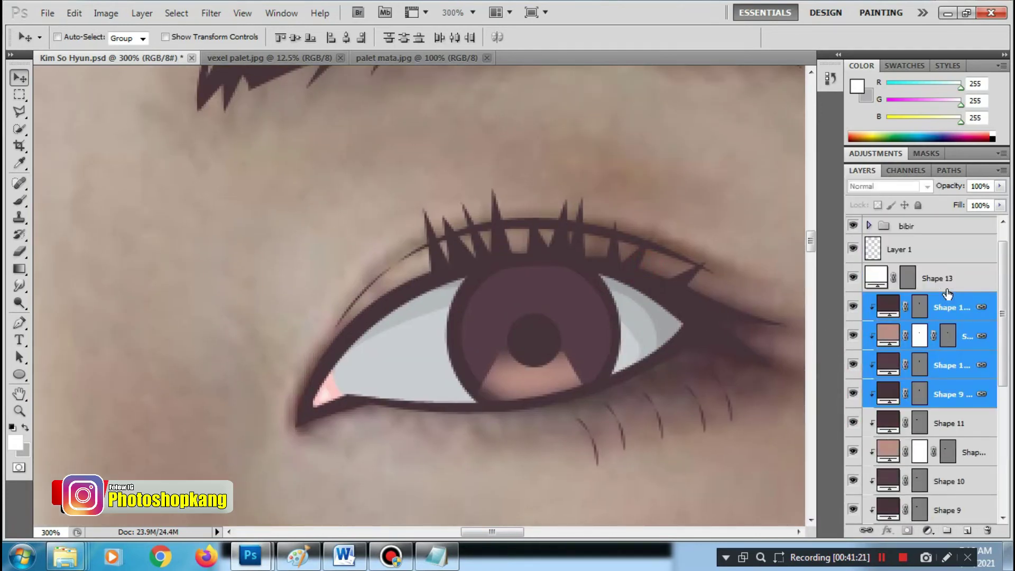
{"action": "scroll", "coordinate": [947, 294], "scroll_direction": "up", "scroll_amount": 1}
{"action": "left_click", "coordinate": [932, 306]}
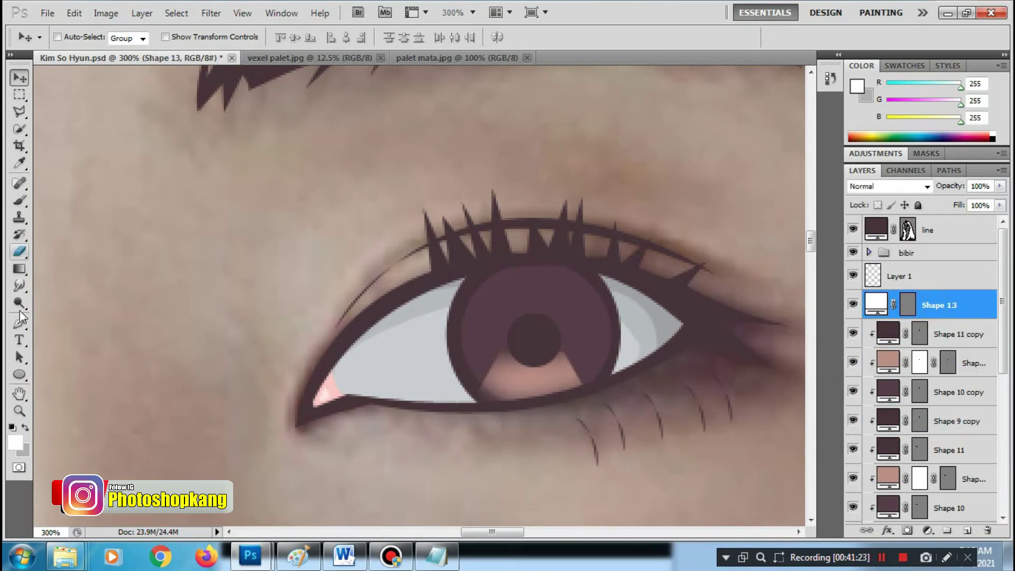
{"action": "left_click", "coordinate": [907, 305]}
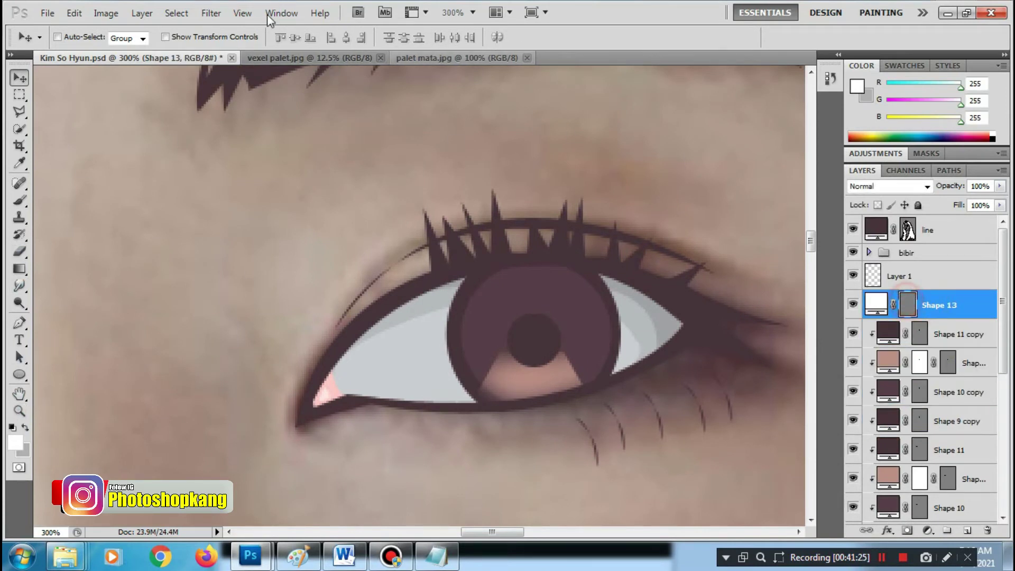
{"action": "left_click", "coordinate": [19, 374]}
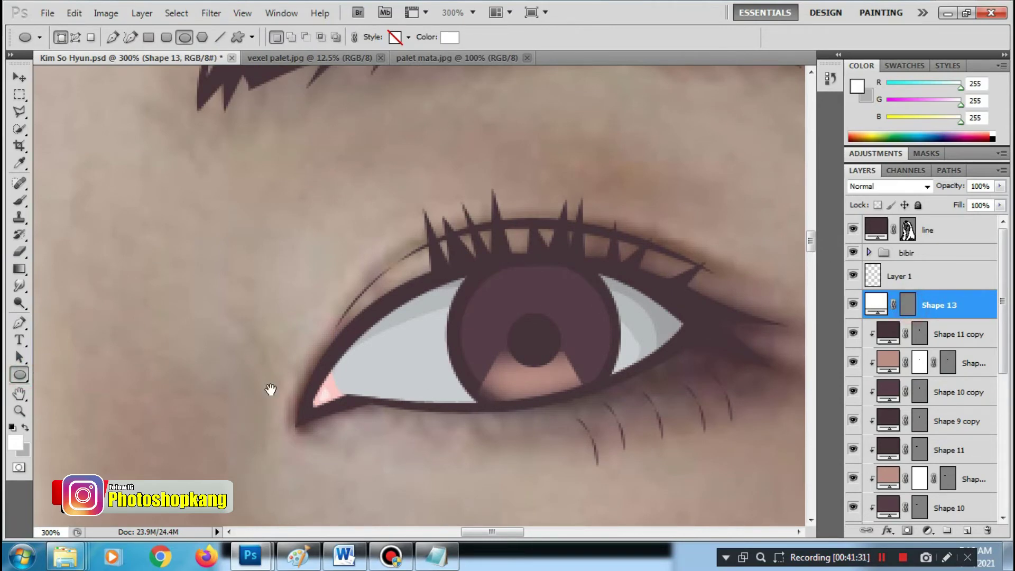
{"action": "scroll", "coordinate": [271, 390], "scroll_direction": "left", "scroll_amount": 5}
{"action": "key", "text": "ctrl+minus"}
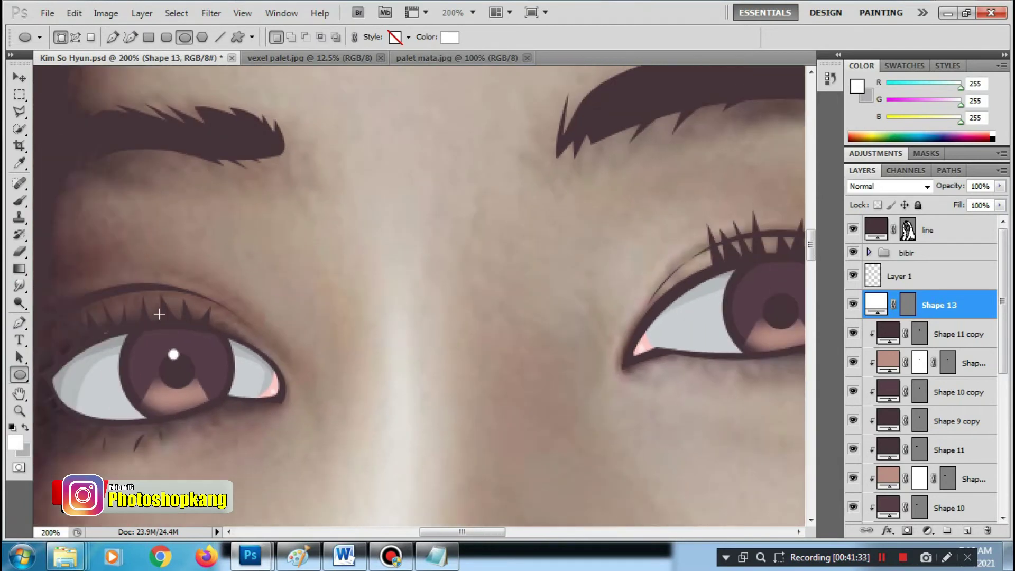
{"action": "left_click", "coordinate": [19, 322]}
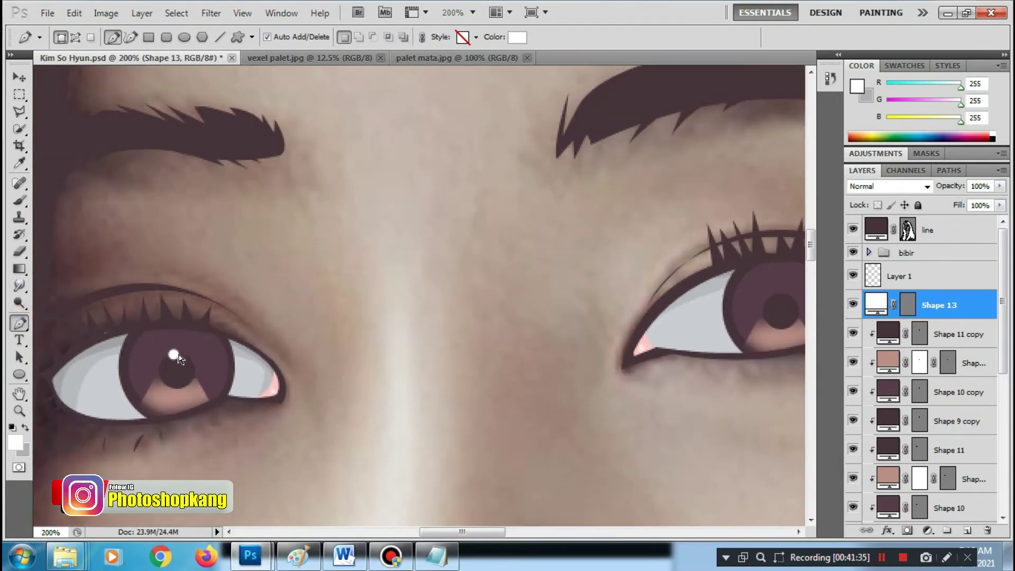
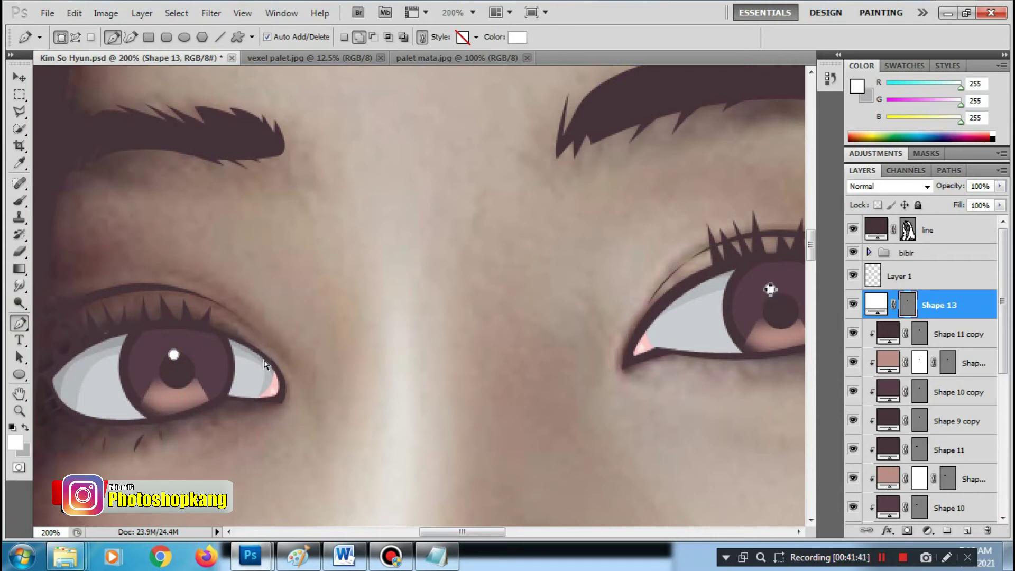
Cancel the Shape 13 transform and zoom out to view the whole face
{"action": "key", "text": "ctrl+t"}
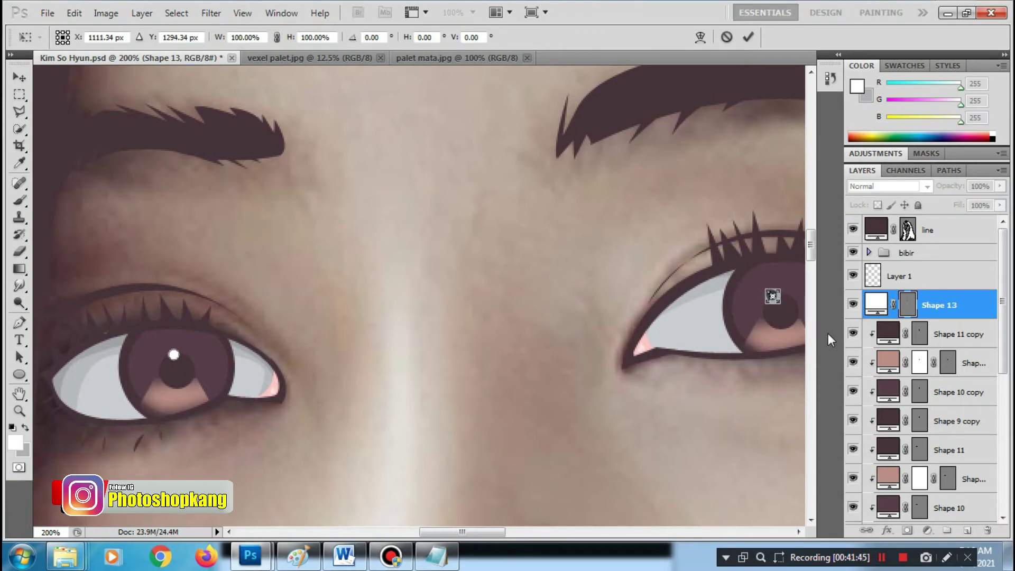
{"action": "key", "text": "Return"}
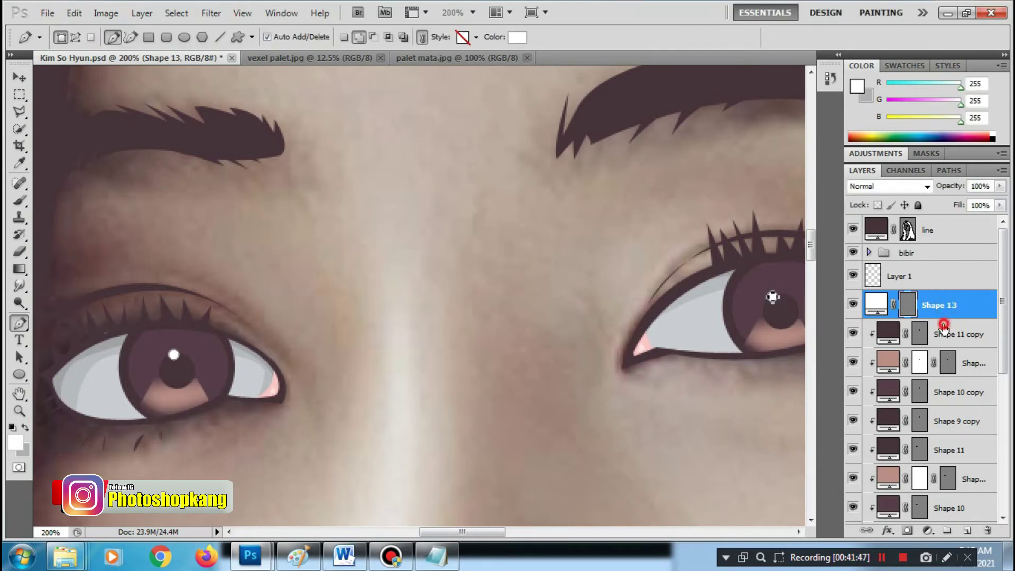
{"action": "left_click", "coordinate": [946, 332]}
{"action": "left_click_drag", "start_coordinate": [608, 394], "coordinate": [500, 381]}
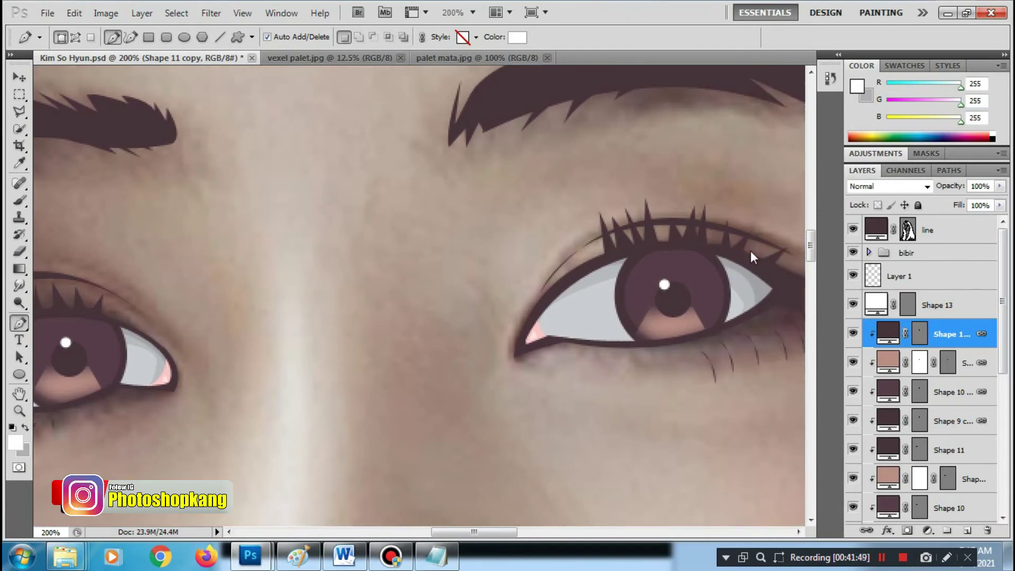
{"action": "key", "text": "ctrl+minus"}
{"action": "key", "text": "ctrl+minus"}
{"action": "key", "text": "ctrl+minus"}
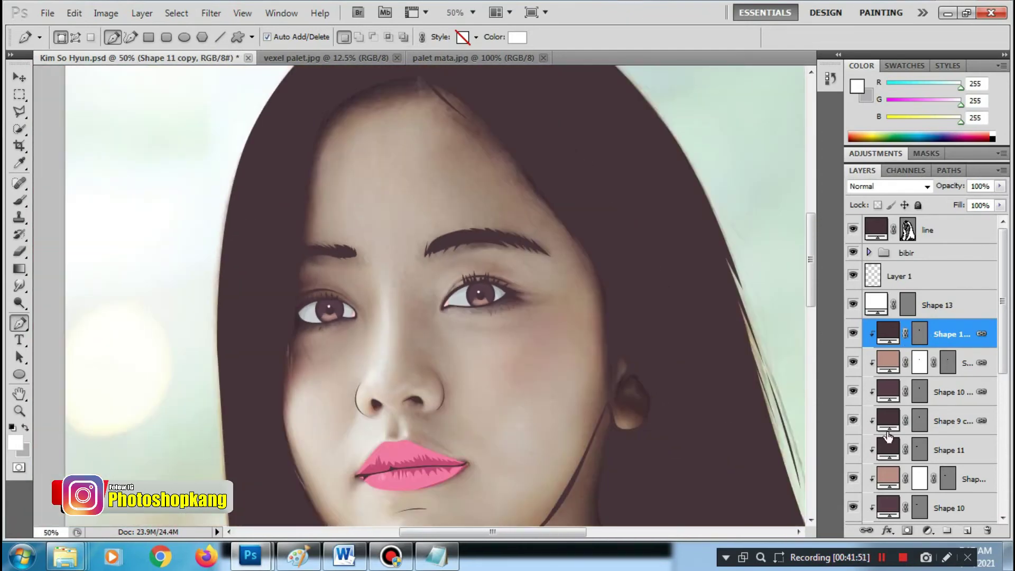
Make the baju clothing and kulit skin layers visible, then select the mata layer
{"action": "scroll", "coordinate": [891, 439], "scroll_direction": "down", "scroll_amount": 3}
{"action": "scroll", "coordinate": [896, 444], "scroll_direction": "down", "scroll_amount": 3}
{"action": "scroll", "coordinate": [906, 451], "scroll_direction": "down", "scroll_amount": 2}
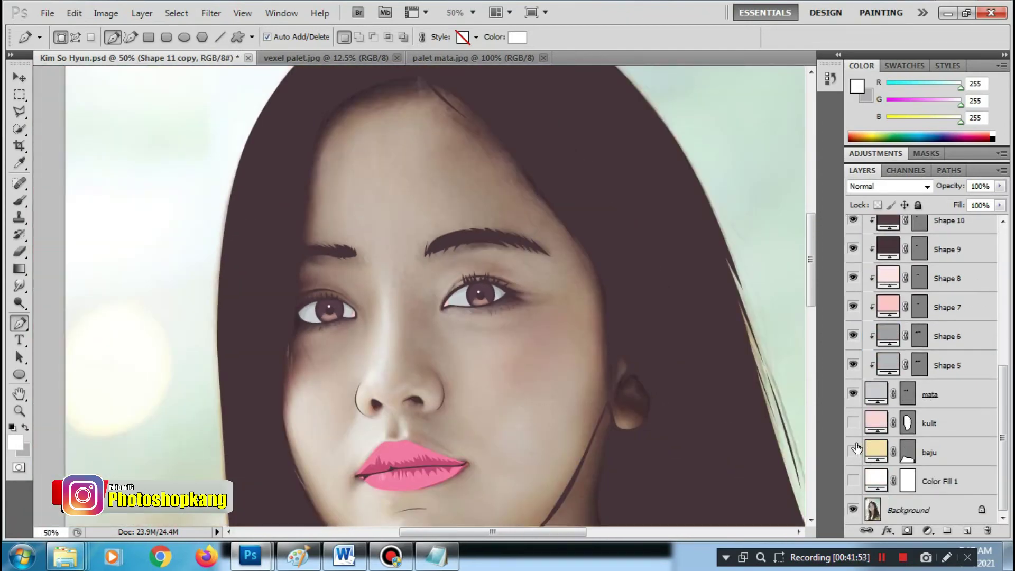
{"action": "left_click", "coordinate": [853, 450]}
{"action": "left_click", "coordinate": [853, 422]}
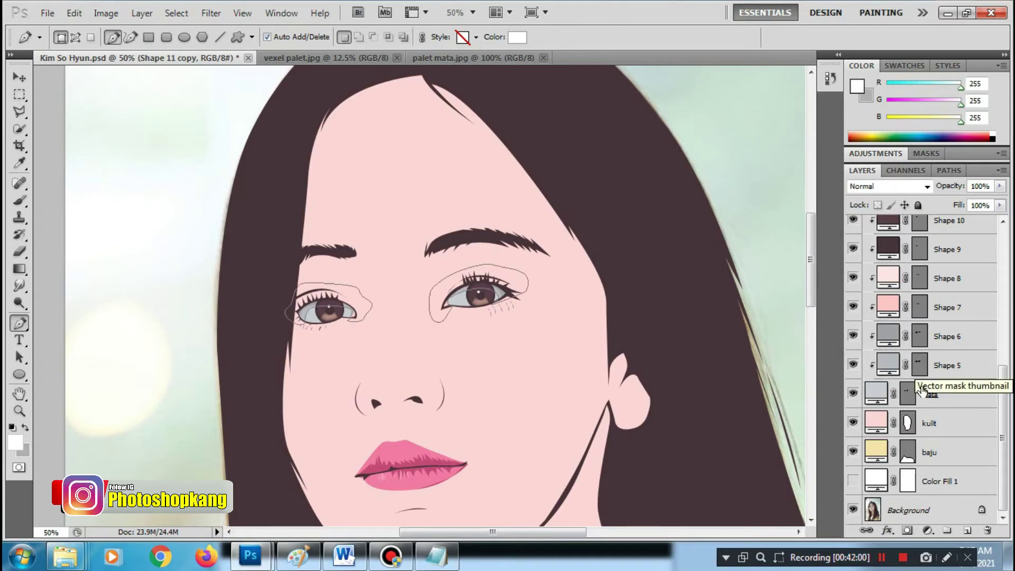
{"action": "left_click", "coordinate": [954, 395]}
{"action": "scroll", "coordinate": [963, 312], "scroll_direction": "up", "scroll_amount": 2}
{"action": "scroll", "coordinate": [964, 311], "scroll_direction": "up", "scroll_amount": 5}
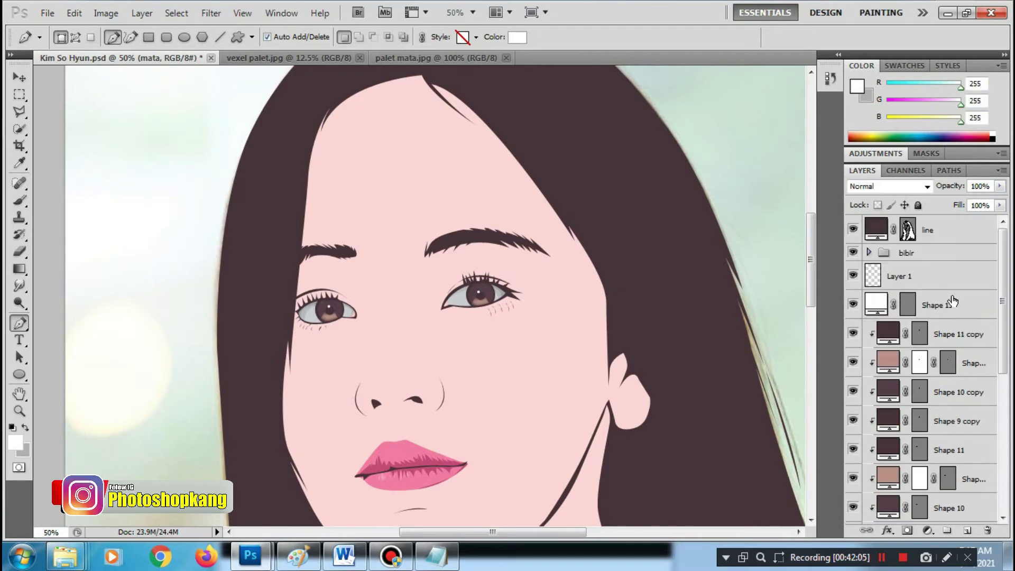
Clip Shape 13 to the layer beneath it with a clipping mask
{"action": "left_click", "coordinate": [934, 305]}
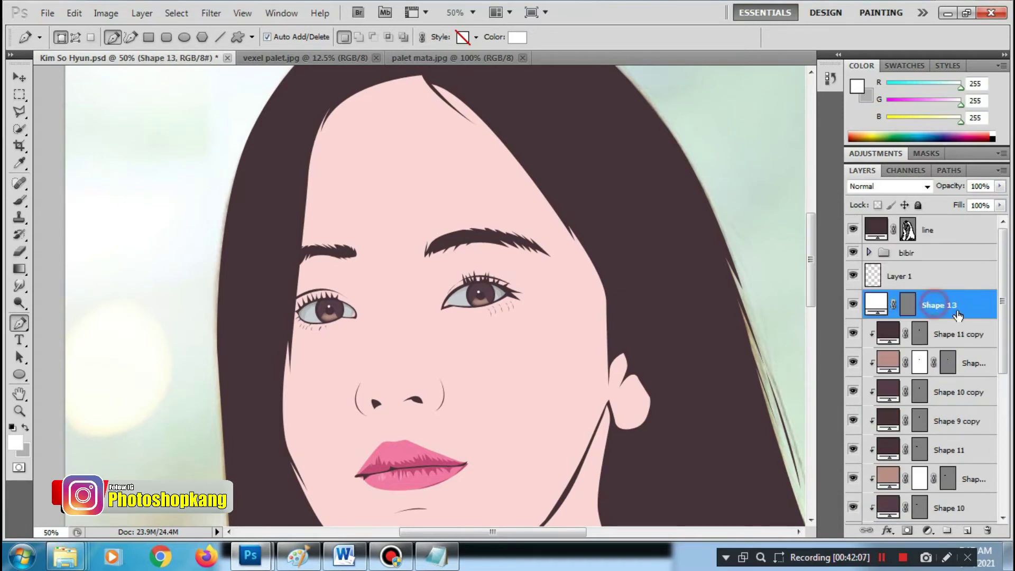
{"action": "right_click", "coordinate": [943, 306]}
{"action": "left_click", "coordinate": [840, 359]}
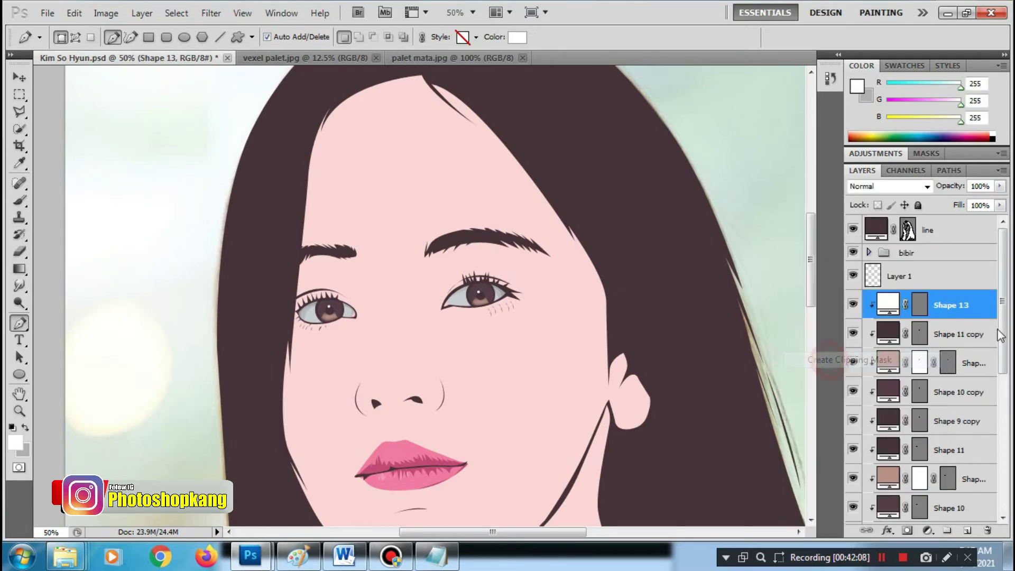
{"action": "left_click", "coordinate": [935, 279]}
{"action": "left_click", "coordinate": [951, 309]}
Group the eye shape layers into a folder named 'mata' placed above Layer 1
{"action": "scroll", "coordinate": [949, 317], "scroll_direction": "down", "scroll_amount": 3}
{"action": "scroll", "coordinate": [941, 397], "scroll_direction": "down", "scroll_amount": 5}
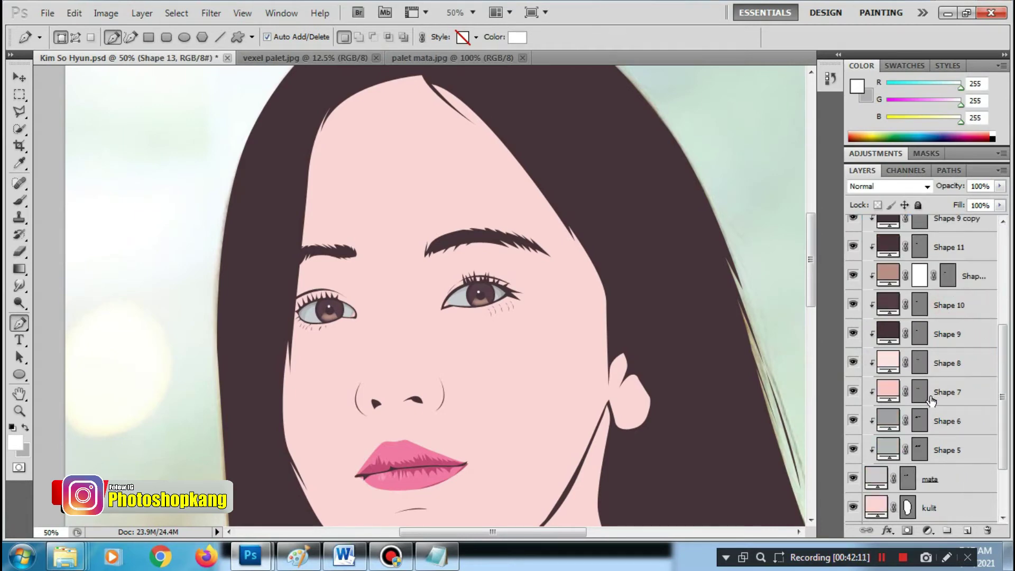
{"action": "left_click", "coordinate": [958, 452], "text": "shift"}
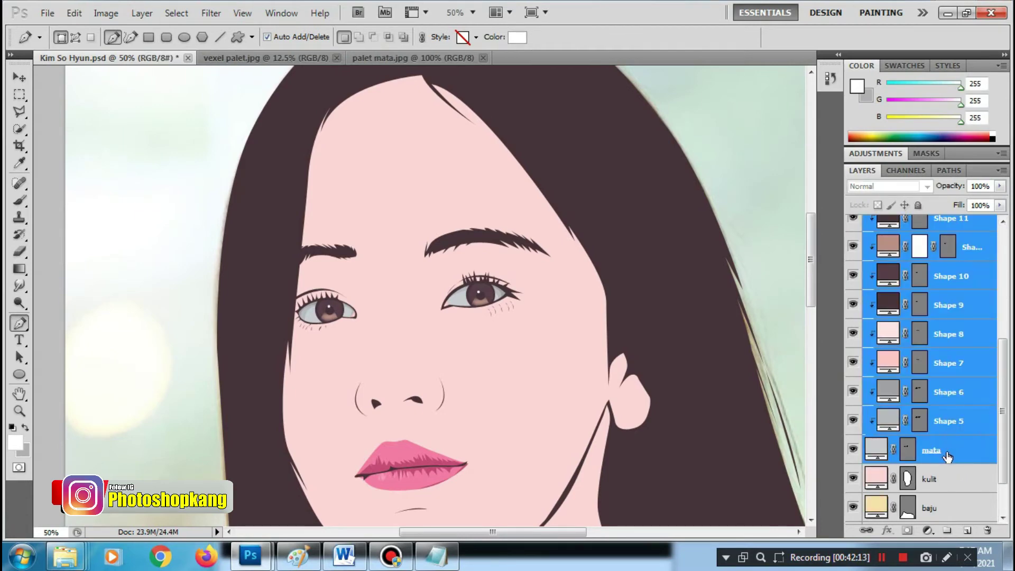
{"action": "scroll", "coordinate": [946, 456], "scroll_direction": "down", "scroll_amount": 3}
{"action": "key", "text": "ctrl+g"}
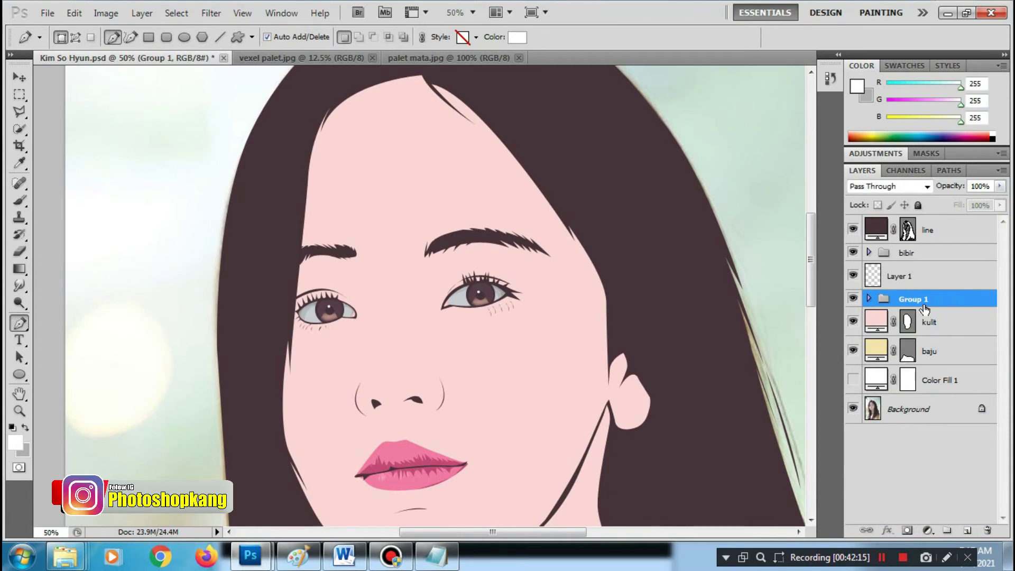
{"action": "double_click", "coordinate": [922, 300]}
{"action": "type", "text": "mata"}
{"action": "key", "text": "Return"}
{"action": "left_click_drag", "start_coordinate": [922, 299], "coordinate": [922, 265]}
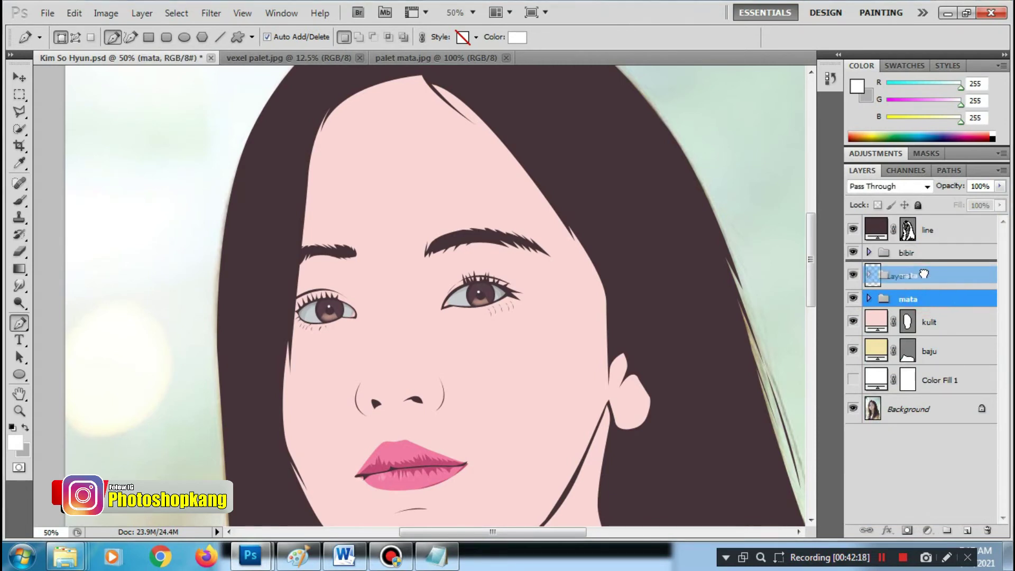
{"action": "left_click", "coordinate": [908, 322]}
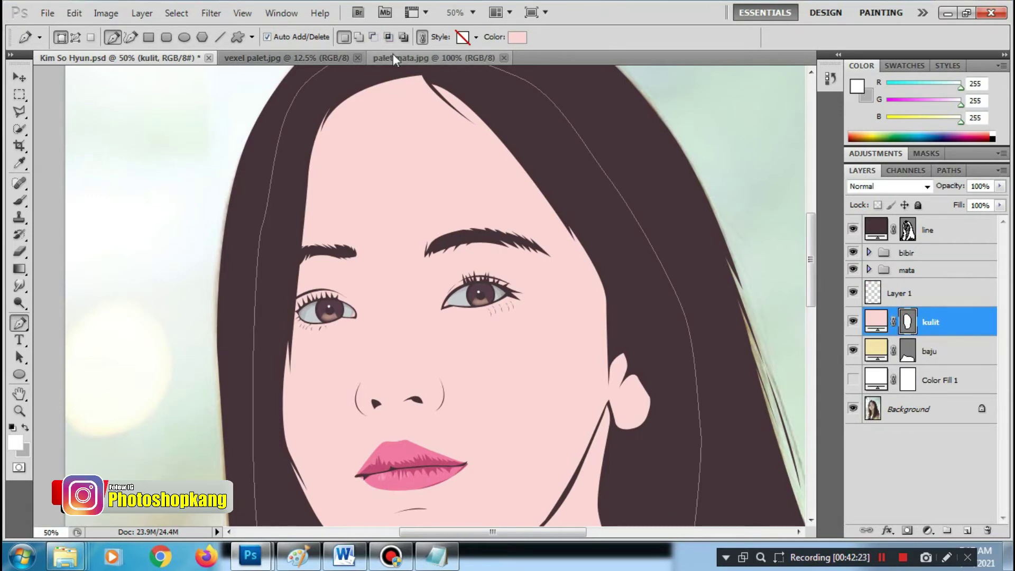
Close palet mata.jpg and float vexel palet.jpg in a resized window
{"action": "left_click", "coordinate": [504, 57]}
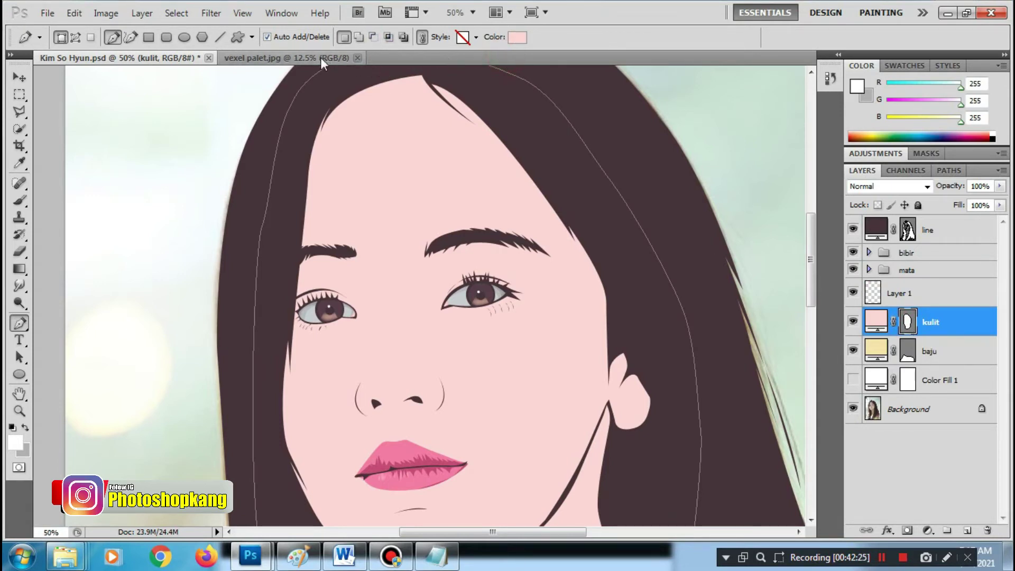
{"action": "left_click_drag", "start_coordinate": [320, 56], "coordinate": [394, 150]}
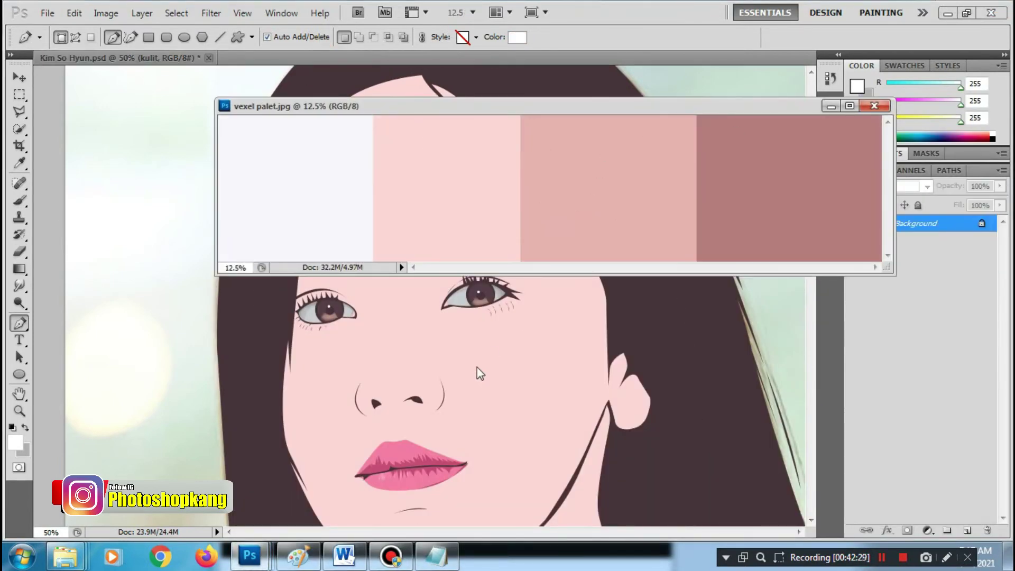
{"action": "left_click", "coordinate": [477, 367]}
{"action": "left_click_drag", "start_coordinate": [692, 109], "coordinate": [584, 108]}
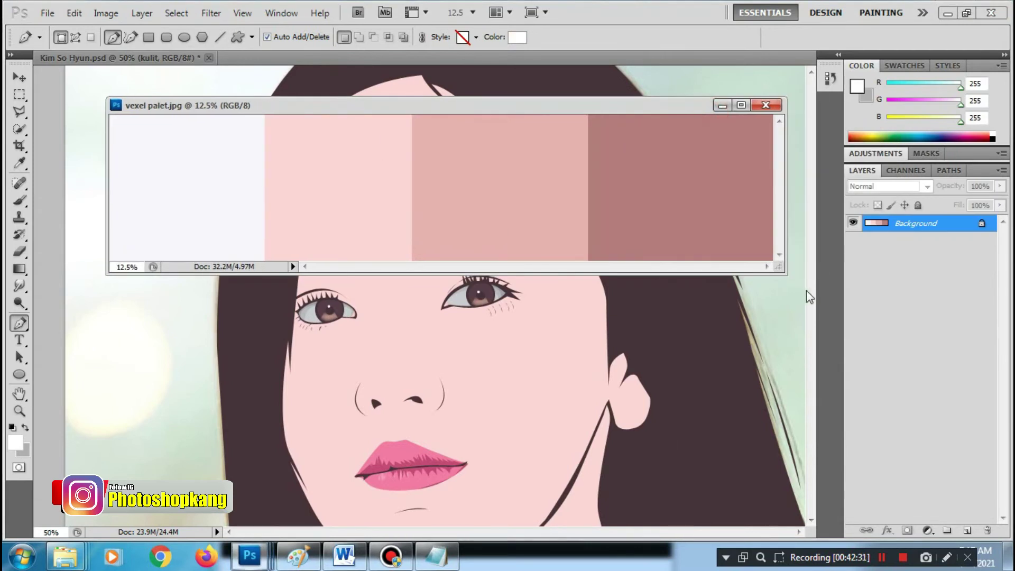
{"action": "left_click_drag", "start_coordinate": [783, 271], "coordinate": [663, 336]}
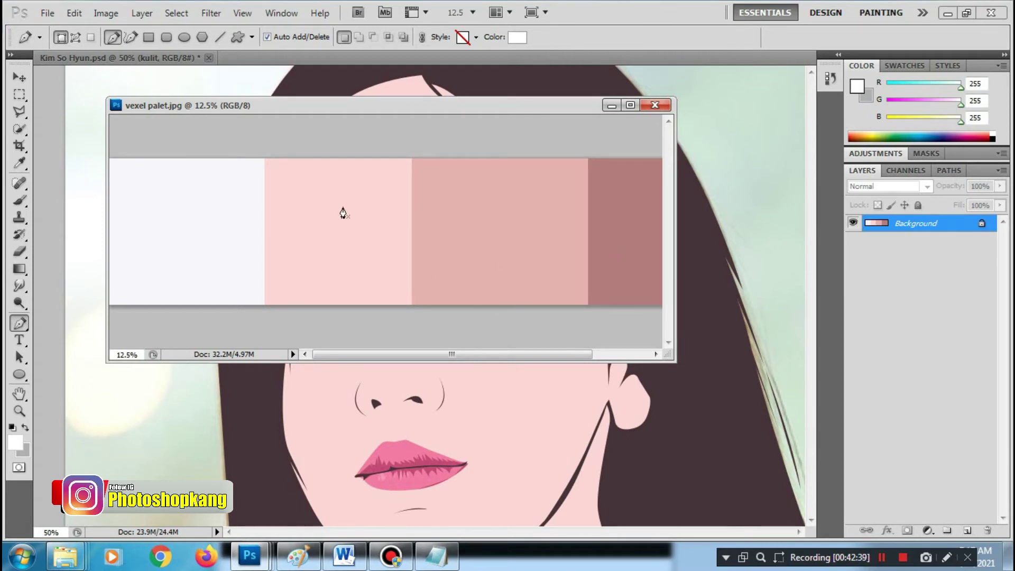
Sample the light pink (230, 176, 174) from the palette and minimize its window
{"action": "left_click", "coordinate": [19, 200]}
{"action": "left_click", "coordinate": [503, 212], "text": "alt"}
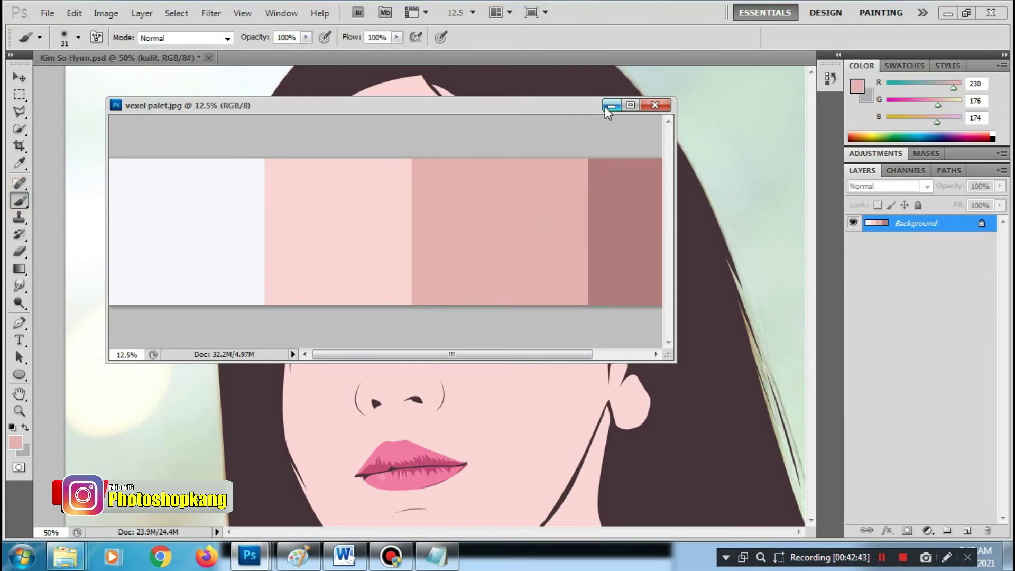
{"action": "left_click", "coordinate": [529, 185], "text": "alt"}
{"action": "left_click", "coordinate": [612, 105]}
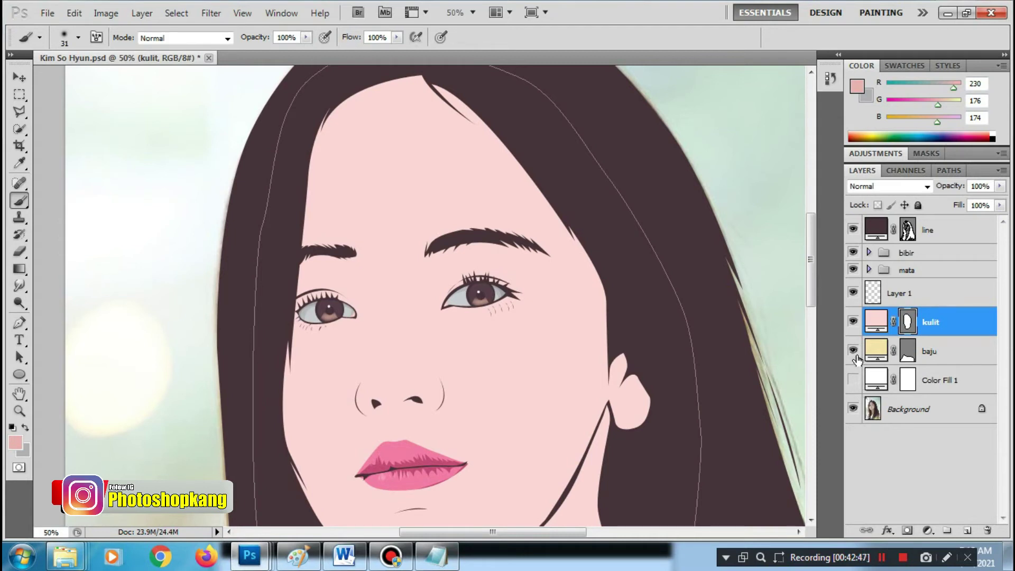
Hide the baju layer and fade the kulit skin layer to 0% opacity
{"action": "left_click", "coordinate": [853, 350]}
{"action": "left_click", "coordinate": [999, 186]}
{"action": "left_click_drag", "start_coordinate": [959, 200], "coordinate": [883, 208]}
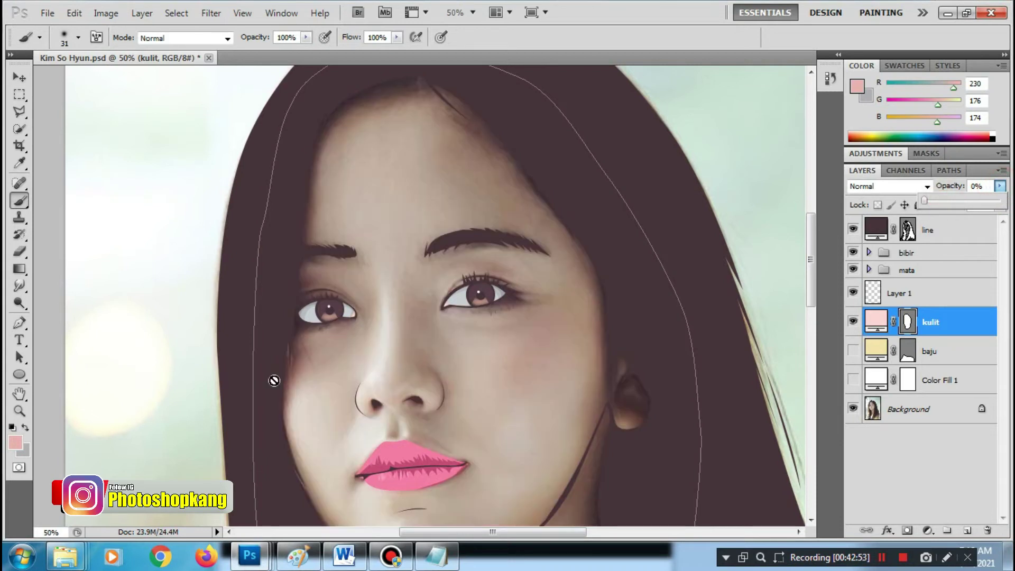
{"action": "left_click", "coordinate": [20, 323]}
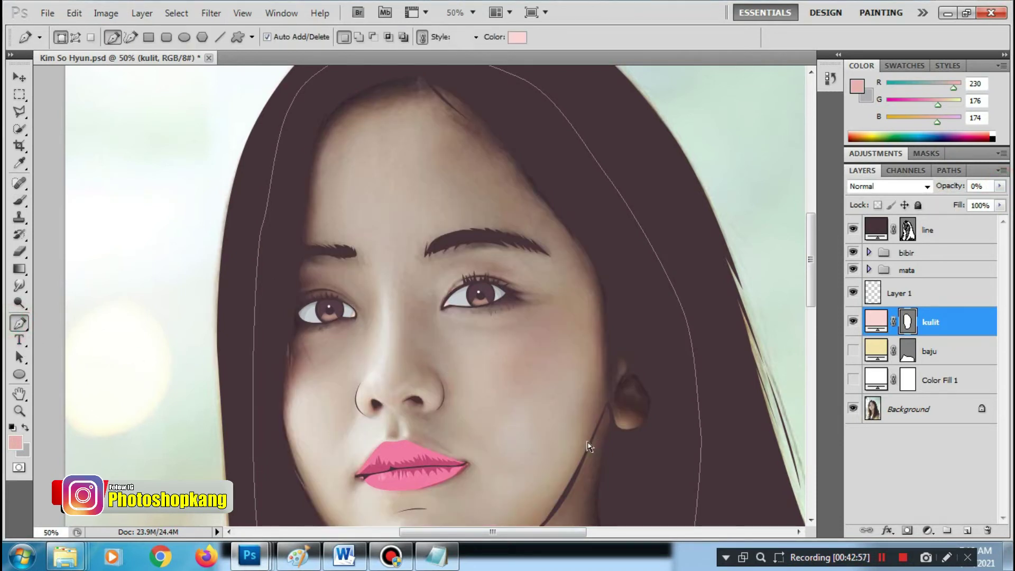
{"action": "key", "text": "ctrl+minus"}
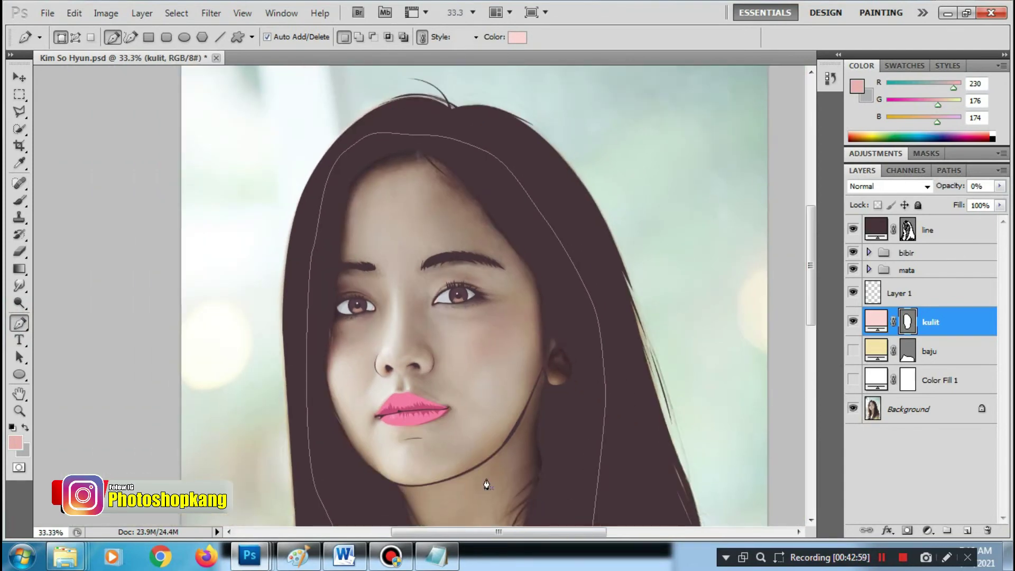
Draw a three-anchor Pen path near the chin and add a new empty layer above kulit
{"action": "scroll", "coordinate": [423, 442], "scroll_direction": "down", "scroll_amount": 3}
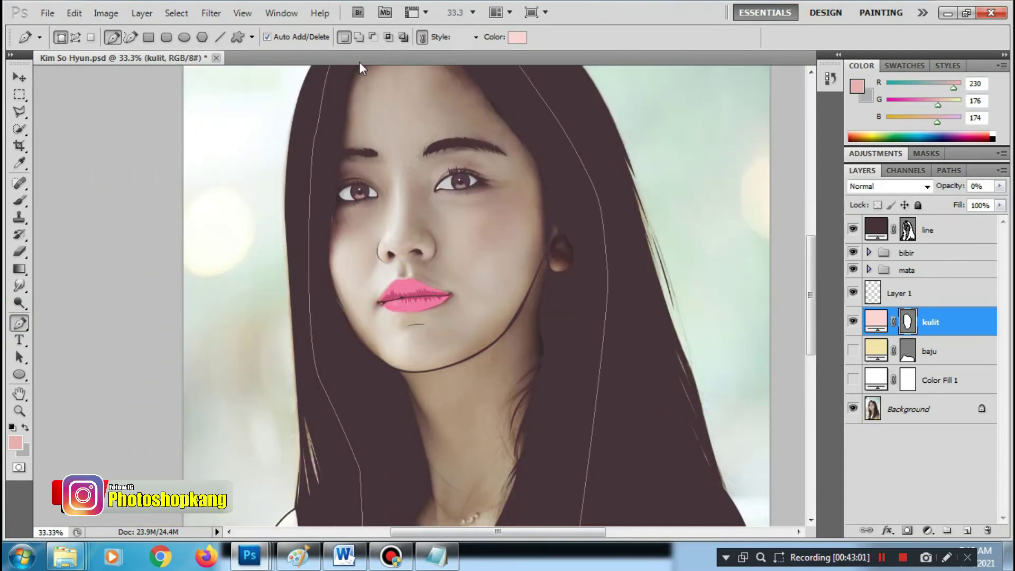
{"action": "left_click", "coordinate": [359, 38]}
{"action": "left_click", "coordinate": [401, 390]}
{"action": "left_click", "coordinate": [435, 442]}
{"action": "left_click", "coordinate": [407, 373]}
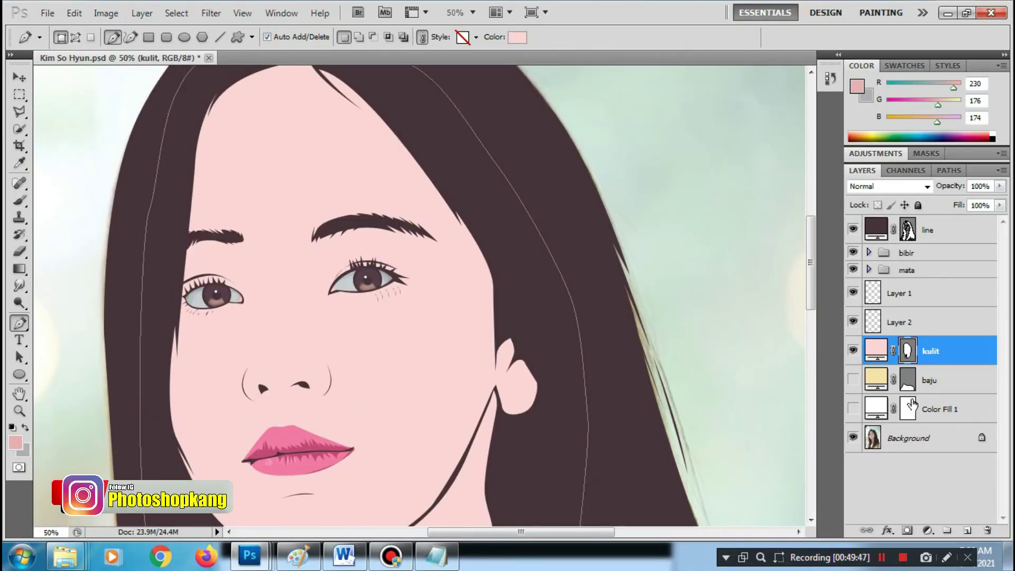
{"action": "left_click", "coordinate": [968, 530]}
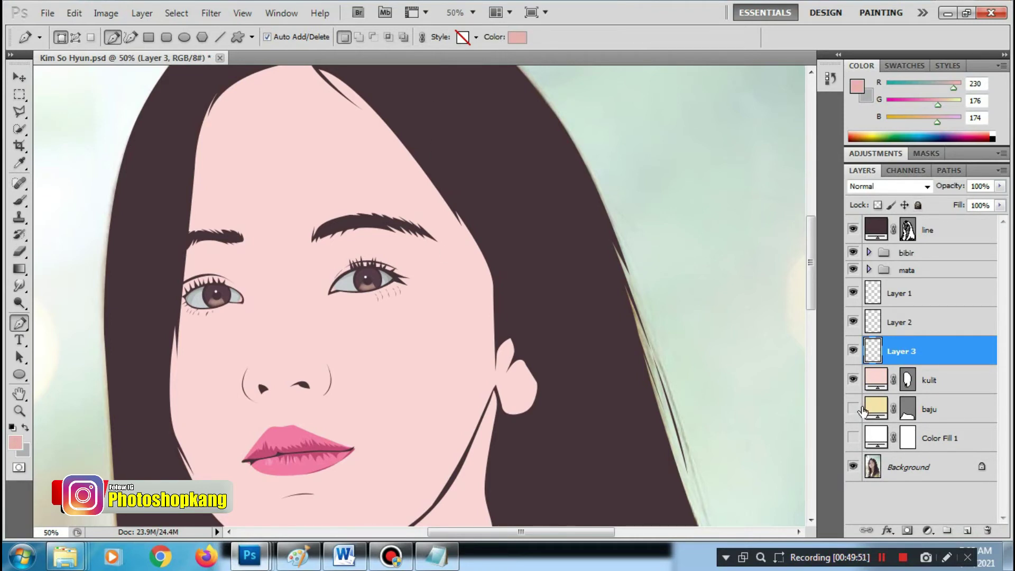
{"action": "left_click", "coordinate": [977, 380]}
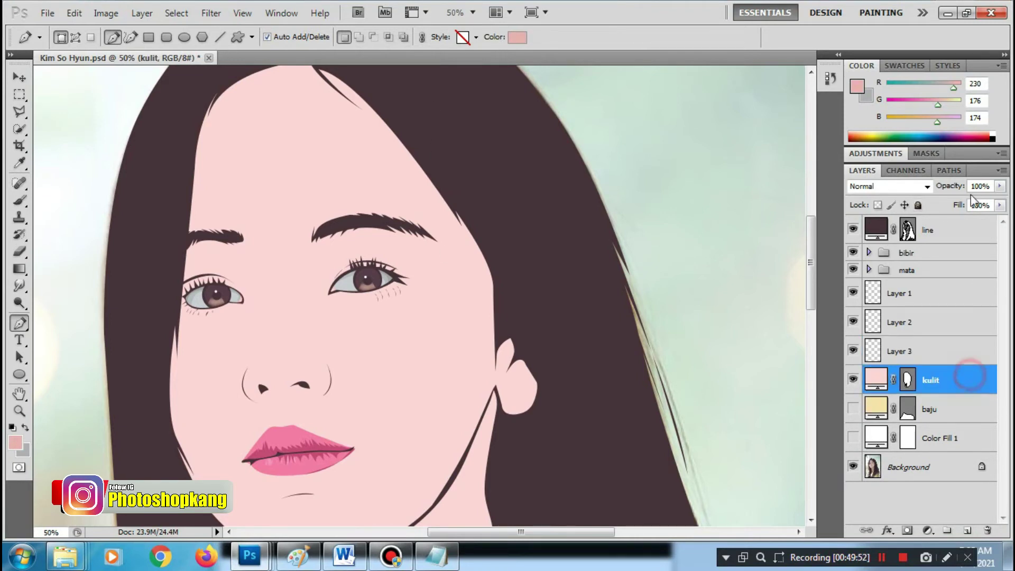
Fade the kulit skin layer to 0% opacity and zoom out to show the face
{"action": "left_click", "coordinate": [999, 185]}
{"action": "left_click_drag", "start_coordinate": [958, 201], "coordinate": [875, 208]}
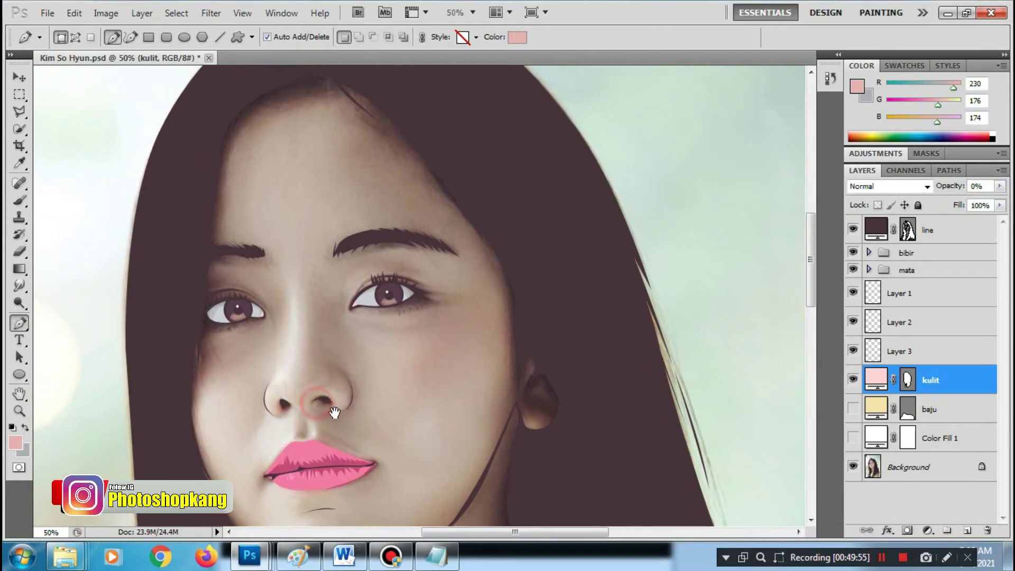
{"action": "left_click", "coordinate": [333, 380], "text": "ctrl"}
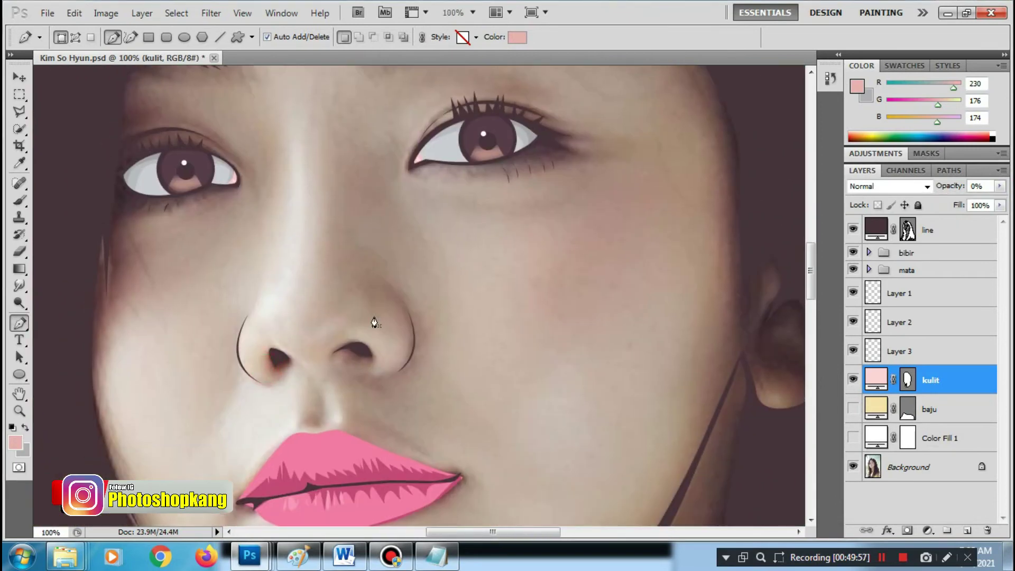
{"action": "key", "text": "ctrl+minus"}
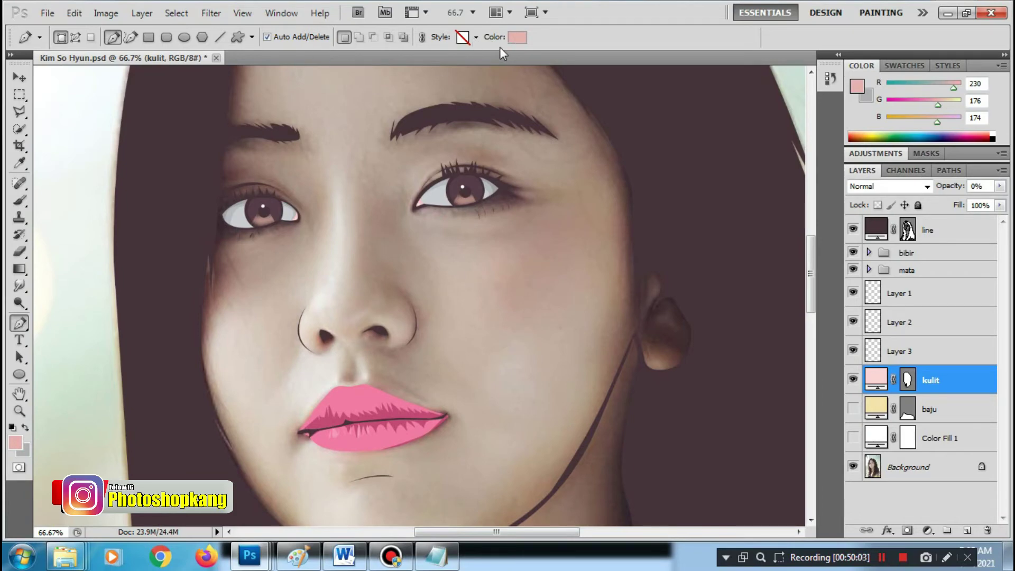
Open vexel palet.jpg, sample its pale pink R230 G176 B174, and minimize the palette
{"action": "left_click", "coordinate": [48, 13]}
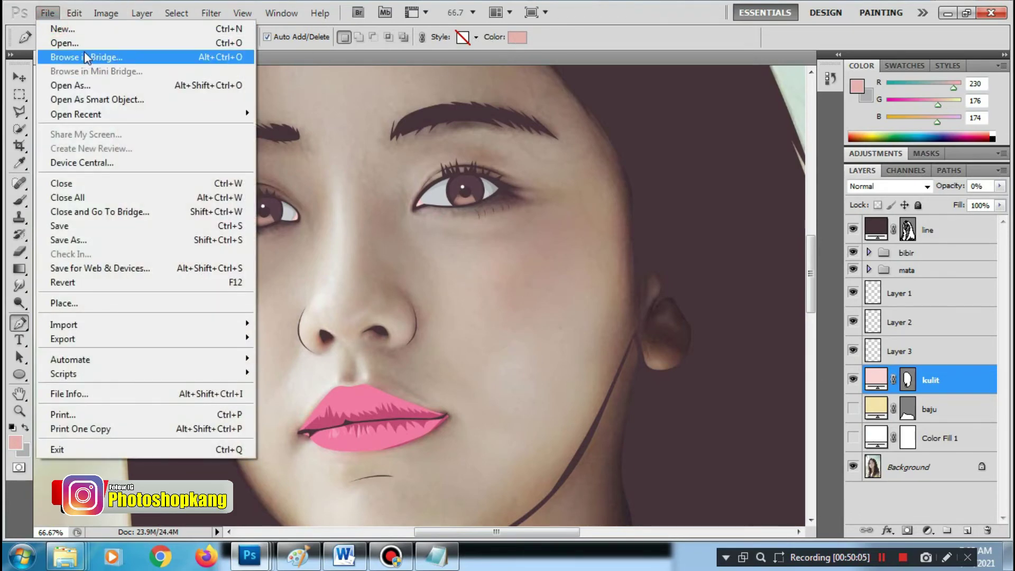
{"action": "left_click", "coordinate": [64, 42]}
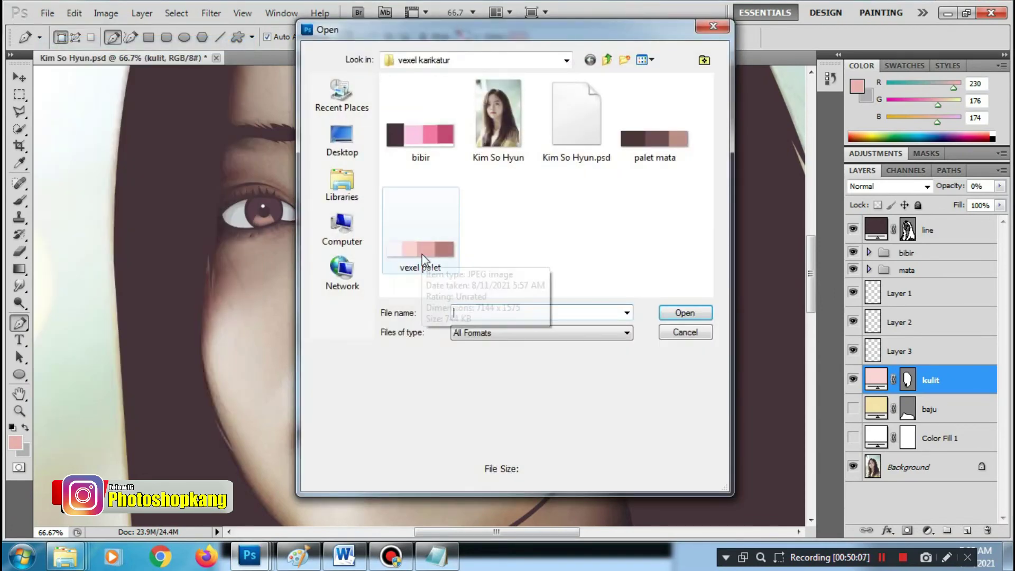
{"action": "double_click", "coordinate": [422, 259]}
{"action": "key", "text": "i"}
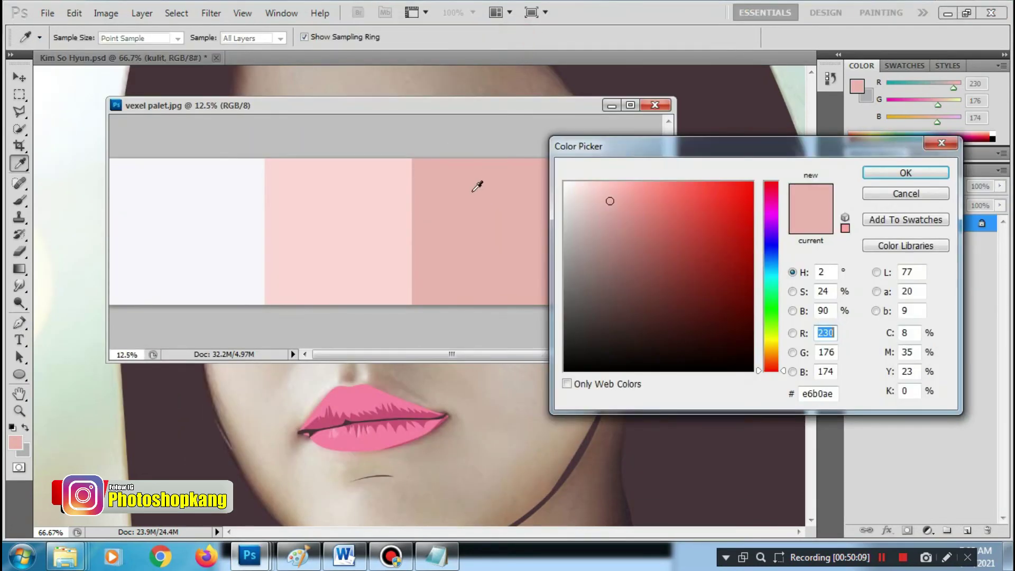
{"action": "left_click", "coordinate": [902, 173]}
{"action": "key", "text": "p"}
{"action": "left_click", "coordinate": [605, 108]}
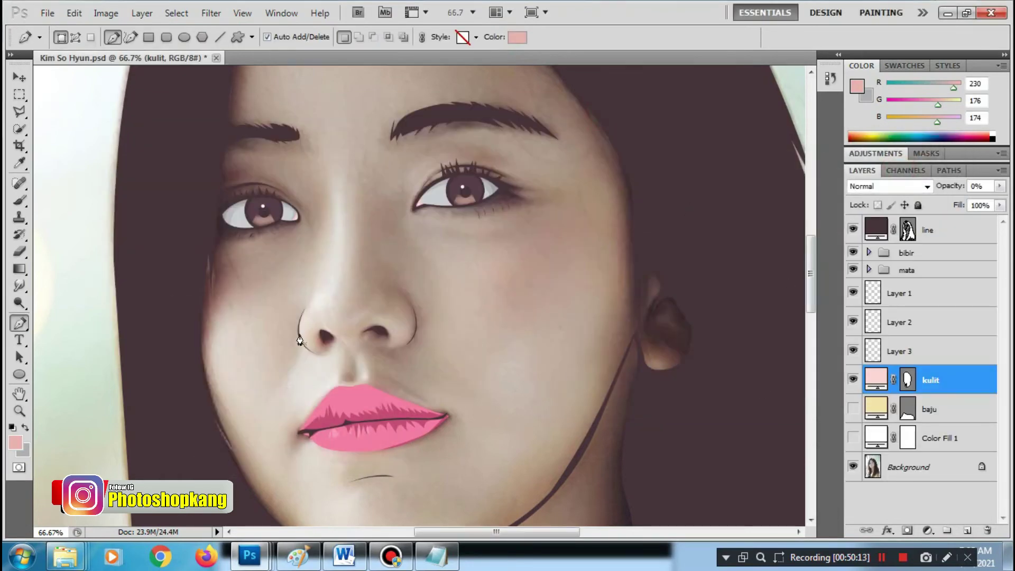
Start a new pink shape on the cheek and drop its opacity to 0%
{"action": "left_click_drag", "start_coordinate": [260, 373], "coordinate": [267, 317]}
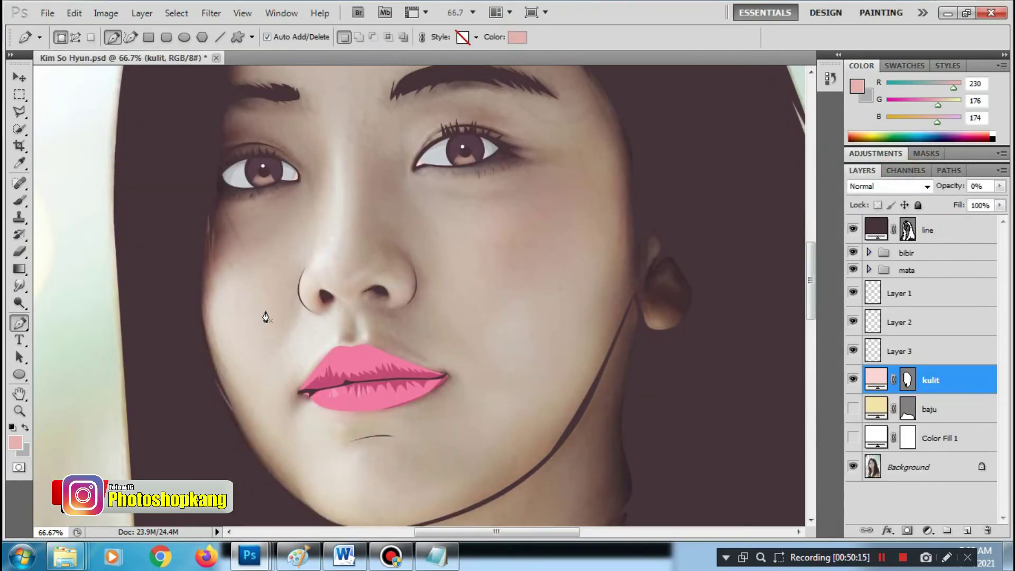
{"action": "left_click", "coordinate": [253, 430]}
{"action": "left_click_drag", "start_coordinate": [217, 284], "coordinate": [230, 231]}
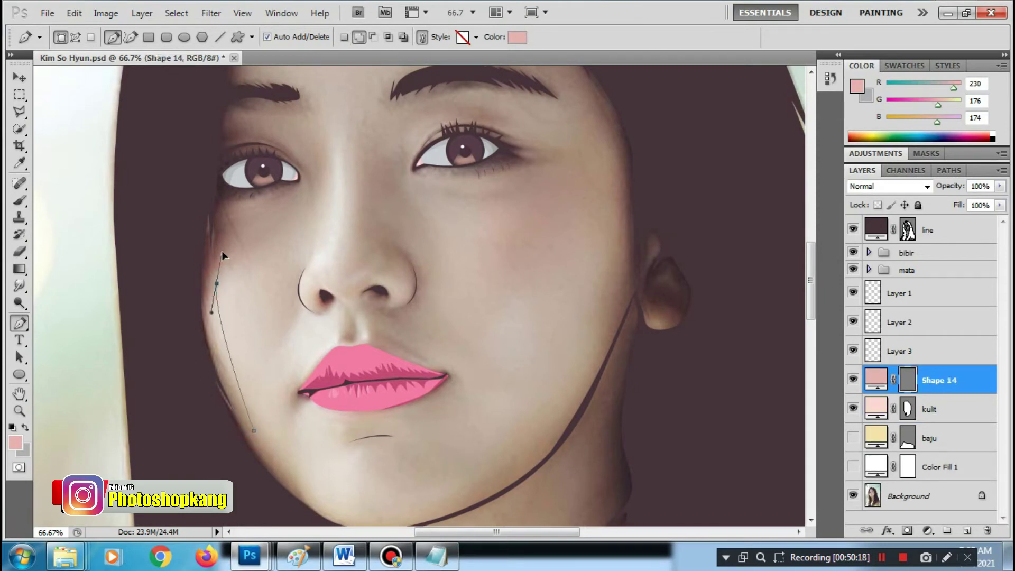
{"action": "left_click", "coordinate": [280, 211]}
{"action": "scroll", "coordinate": [301, 284], "scroll_direction": "up", "scroll_amount": 3}
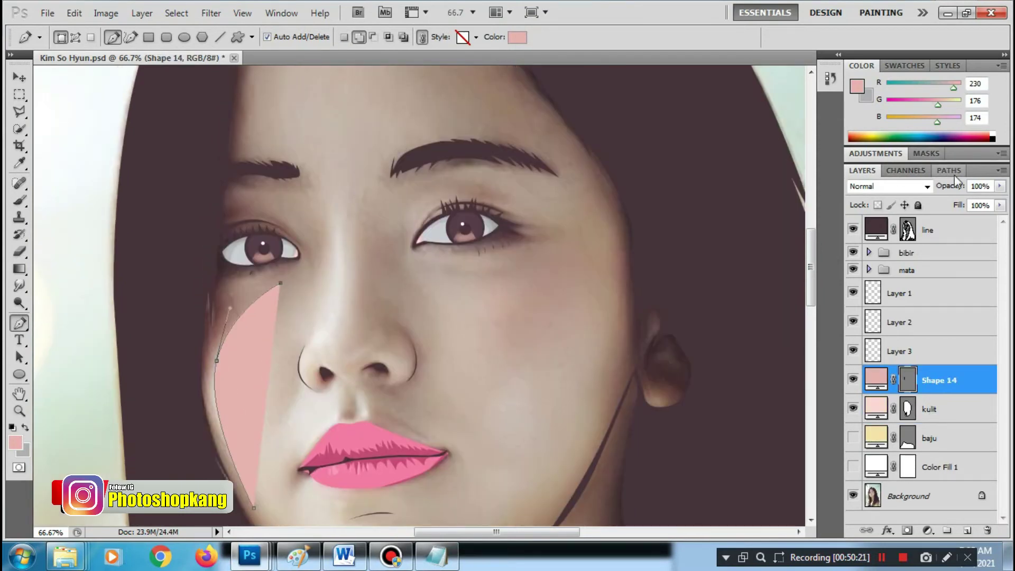
{"action": "left_click_drag", "start_coordinate": [1000, 186], "coordinate": [295, 280]}
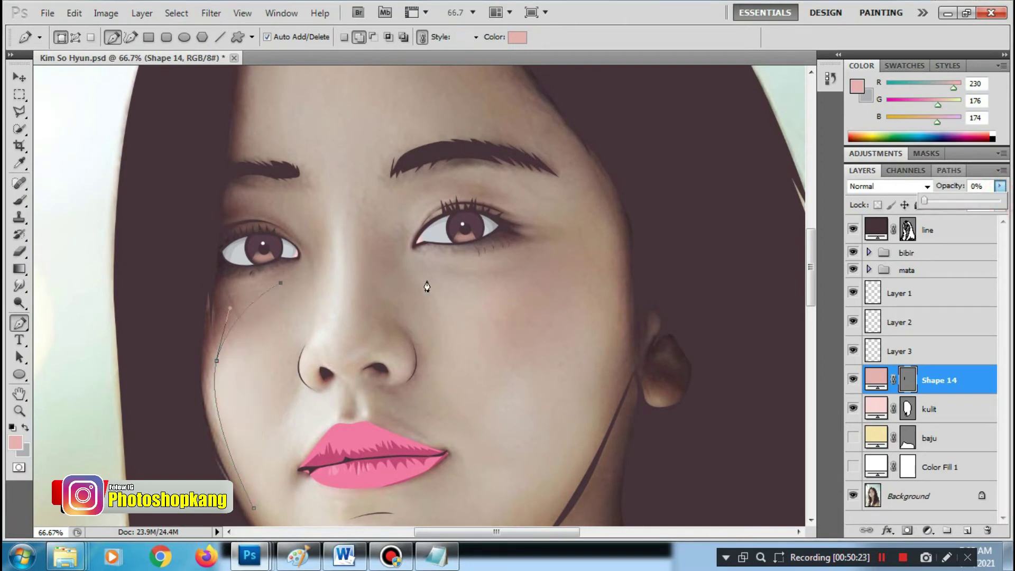
Trace the path from below the left eye along the forehead hairline
{"action": "left_click", "coordinate": [295, 272]}
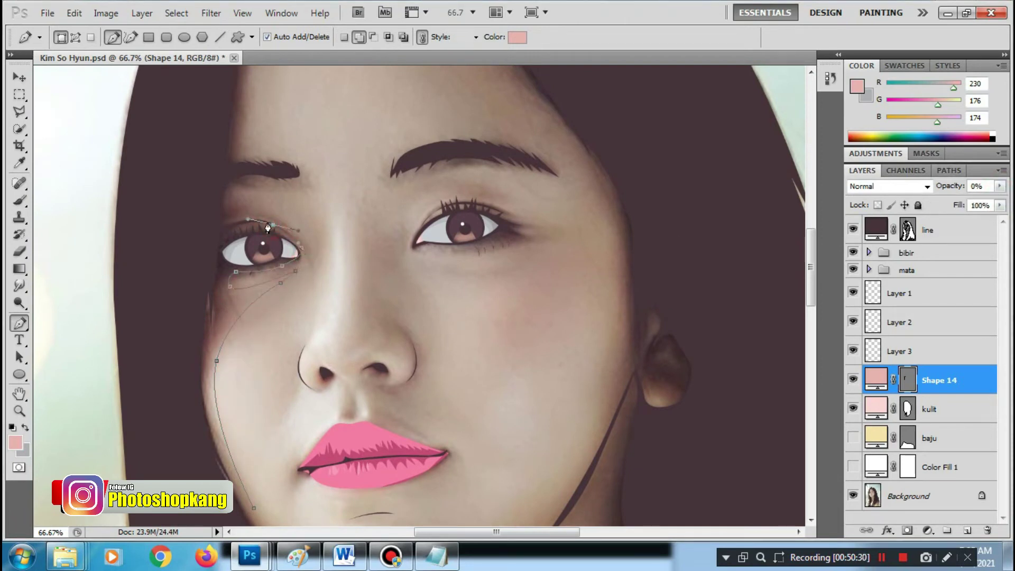
{"action": "left_click", "coordinate": [236, 181]}
{"action": "scroll", "coordinate": [248, 212], "scroll_direction": "up", "scroll_amount": 3}
{"action": "scroll", "coordinate": [244, 295], "scroll_direction": "up", "scroll_amount": 5}
{"action": "left_click", "coordinate": [243, 265]}
{"action": "left_click", "coordinate": [292, 174]}
{"action": "left_click", "coordinate": [350, 154]}
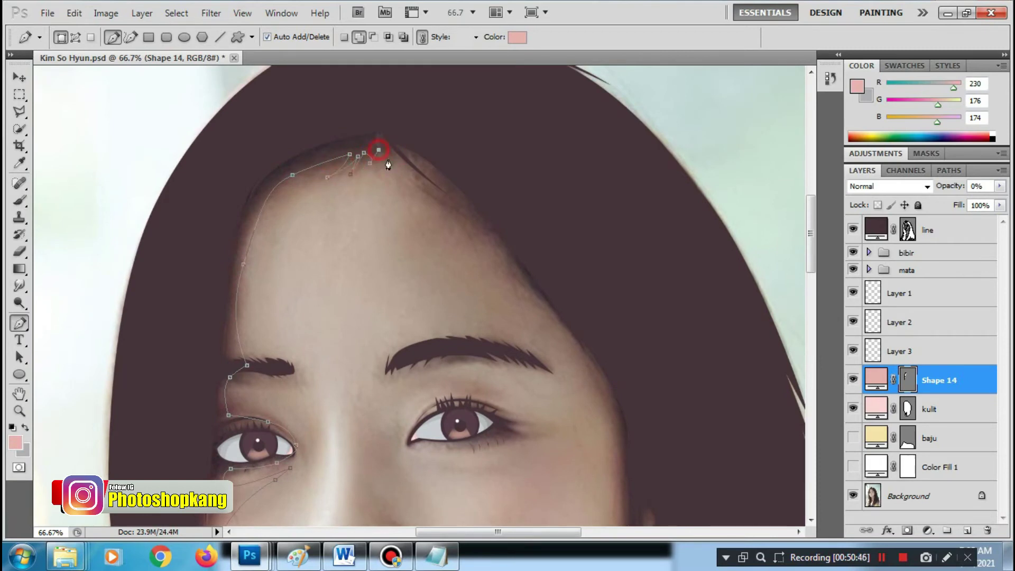
{"action": "scroll", "coordinate": [197, 289], "scroll_direction": "down", "scroll_amount": 5}
{"action": "scroll", "coordinate": [196, 290], "scroll_direction": "down", "scroll_amount": 5}
Continue the path down the left jaw, along the jawline and up the right cheek
{"action": "left_click", "coordinate": [349, 463]}
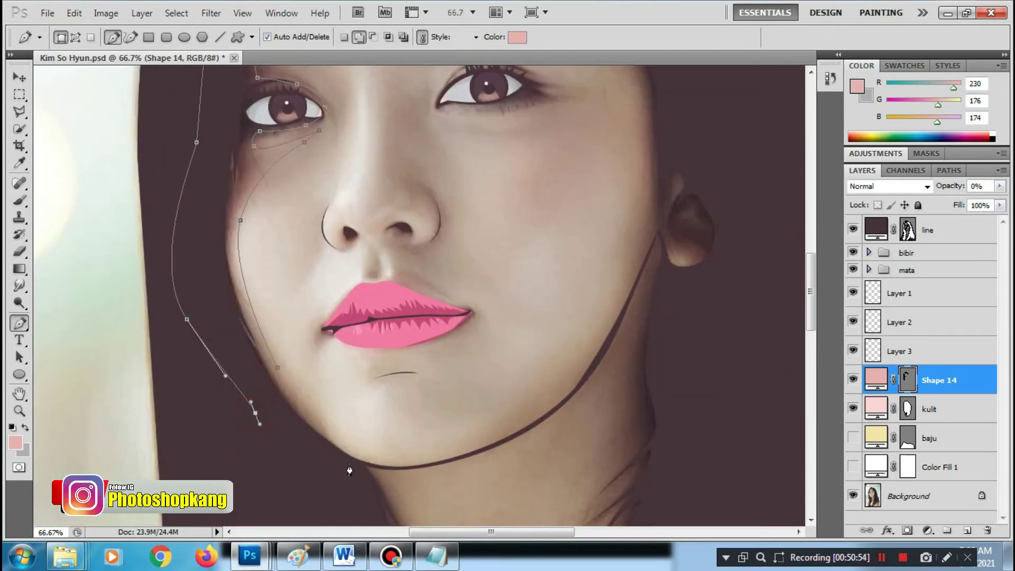
{"action": "left_click", "coordinate": [284, 364]}
{"action": "scroll", "coordinate": [421, 423], "scroll_direction": "down", "scroll_amount": 1}
{"action": "scroll", "coordinate": [421, 422], "scroll_direction": "right", "scroll_amount": 2}
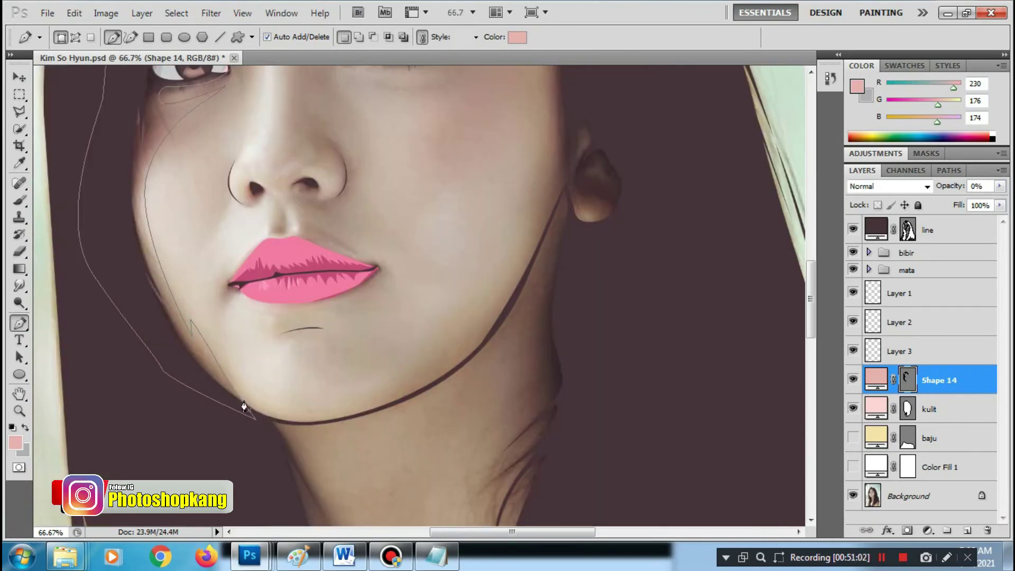
{"action": "left_click", "coordinate": [425, 384]}
{"action": "left_click", "coordinate": [509, 302]}
{"action": "scroll", "coordinate": [536, 274], "scroll_direction": "up", "scroll_amount": 2}
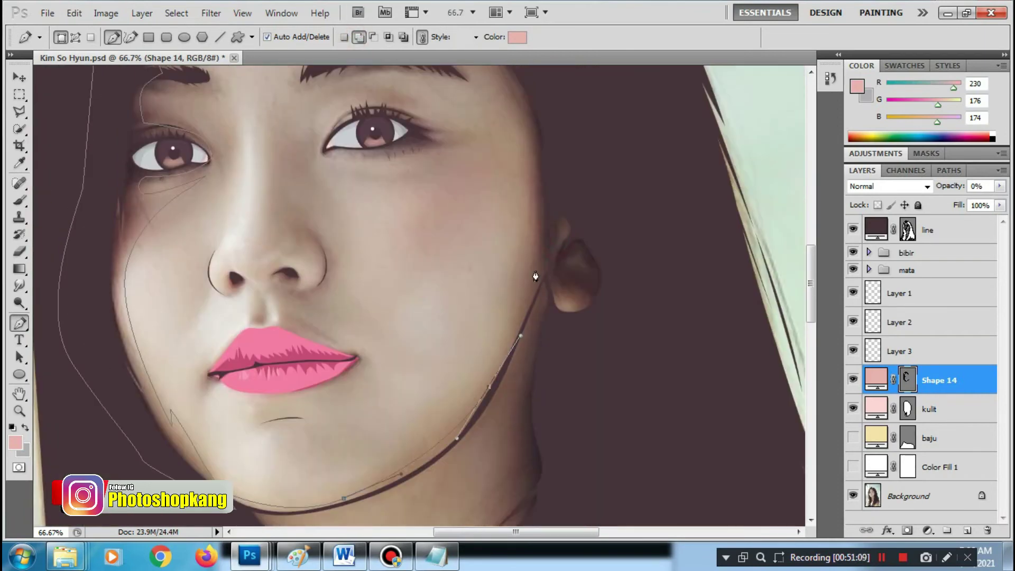
{"action": "scroll", "coordinate": [518, 261], "scroll_direction": "up", "scroll_amount": 3}
{"action": "left_click", "coordinate": [532, 286]}
{"action": "left_click", "coordinate": [508, 231]}
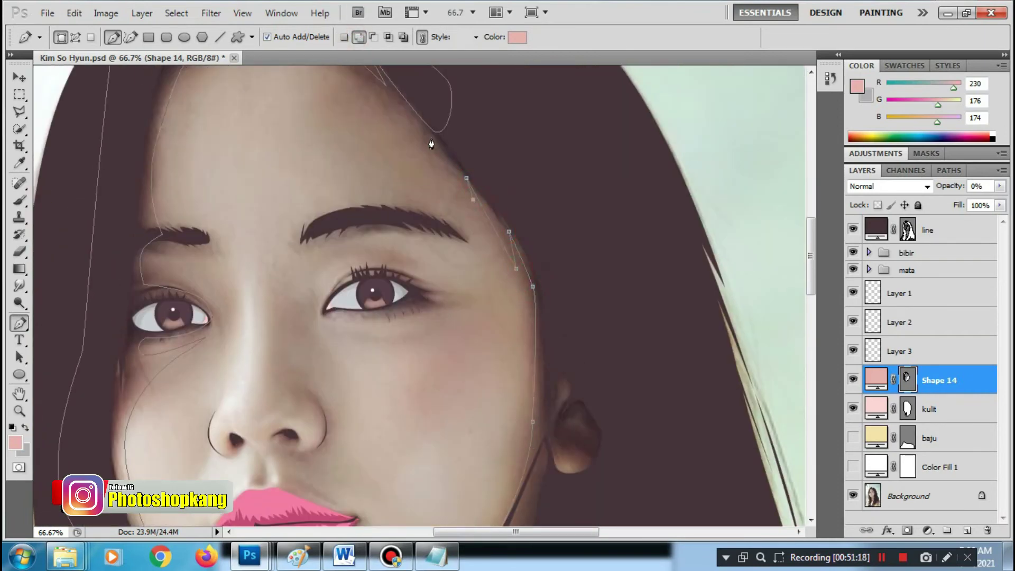
{"action": "scroll", "coordinate": [543, 193], "scroll_direction": "down", "scroll_amount": 4}
{"action": "scroll", "coordinate": [543, 193], "scroll_direction": "right", "scroll_amount": 1}
Trace the path around the ear with anchors and a curve
{"action": "left_click", "coordinate": [504, 232]}
{"action": "left_click", "coordinate": [518, 224]}
{"action": "left_click", "coordinate": [544, 225]}
{"action": "left_click", "coordinate": [553, 254]}
{"action": "left_click_drag", "start_coordinate": [533, 240], "coordinate": [525, 240]}
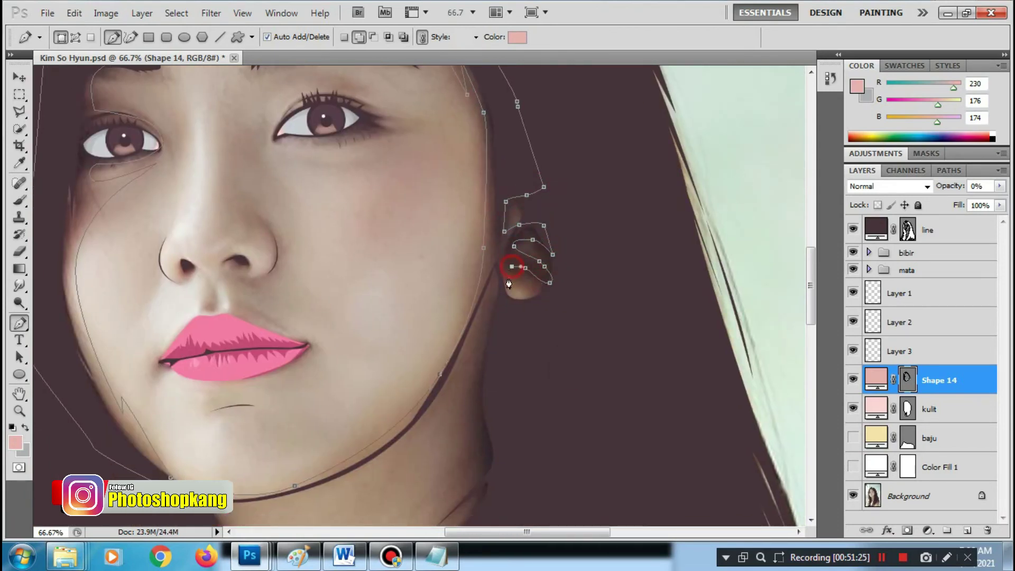
{"action": "scroll", "coordinate": [508, 284], "scroll_direction": "down", "scroll_amount": 3}
Add anchors along the neckline and up the right side of the neck
{"action": "left_click", "coordinate": [423, 373]}
{"action": "scroll", "coordinate": [333, 406], "scroll_direction": "down", "scroll_amount": 4}
{"action": "scroll", "coordinate": [496, 277], "scroll_direction": "up", "scroll_amount": 3}
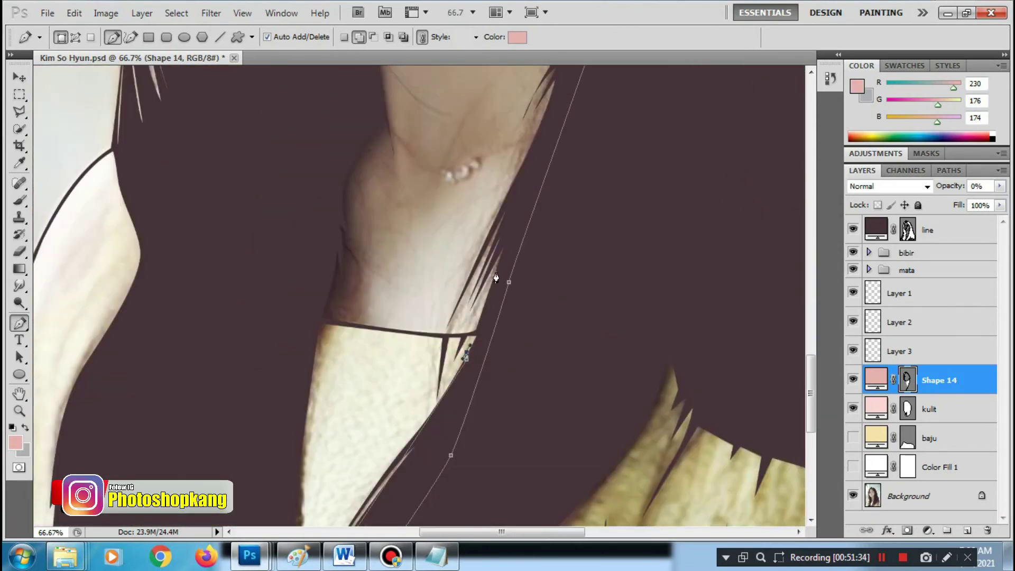
{"action": "left_click", "coordinate": [496, 277]}
{"action": "scroll", "coordinate": [499, 264], "scroll_direction": "up", "scroll_amount": 4}
{"action": "left_click", "coordinate": [521, 267]}
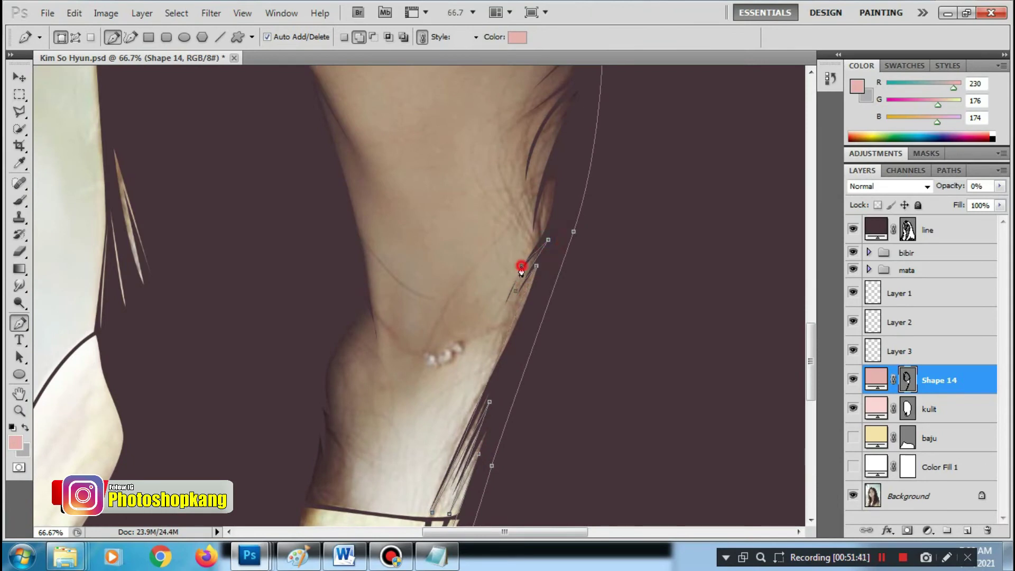
{"action": "scroll", "coordinate": [521, 267], "scroll_direction": "up", "scroll_amount": 3}
{"action": "left_click", "coordinate": [529, 380]}
{"action": "left_click", "coordinate": [561, 224]}
{"action": "left_click_drag", "start_coordinate": [565, 213], "coordinate": [605, 191]}
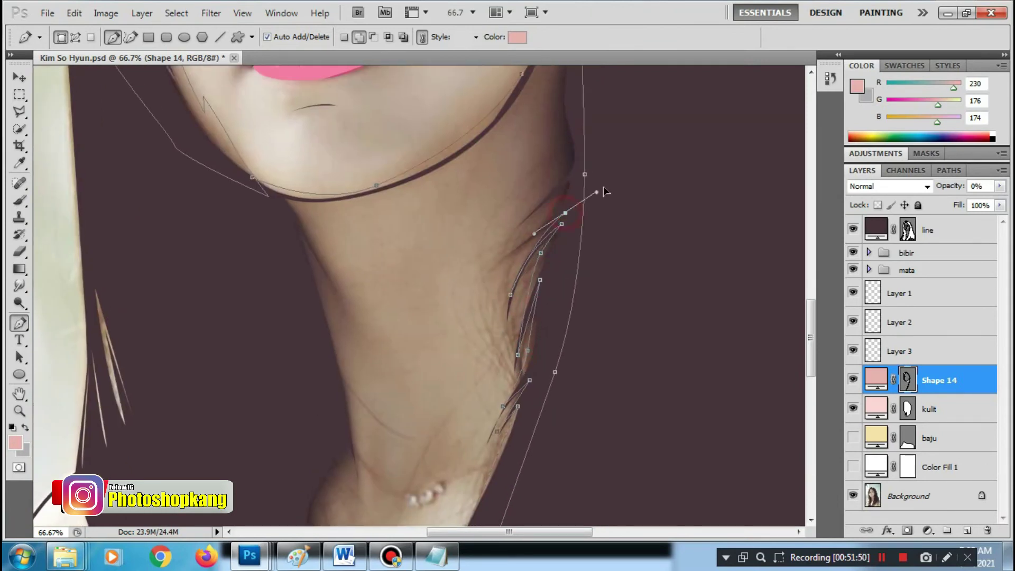
{"action": "left_click", "coordinate": [565, 212], "text": "alt"}
{"action": "scroll", "coordinate": [524, 216], "scroll_direction": "up", "scroll_amount": 3}
{"action": "mouse_move", "coordinate": [528, 259]}
{"action": "left_mouse_down"}
{"action": "mouse_move", "coordinate": [529, 228]}
{"action": "mouse_move", "coordinate": [475, 252]}
{"action": "left_mouse_up"}
Curve the path along the jaw and down the left side of the neck to the necklace
{"action": "left_click_drag", "start_coordinate": [381, 300], "coordinate": [365, 308]}
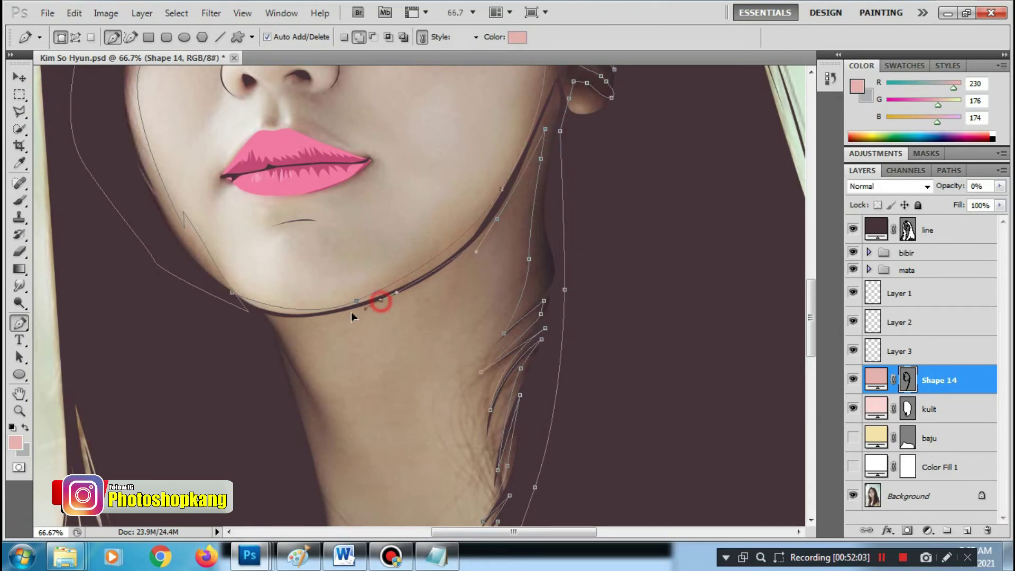
{"action": "left_click", "coordinate": [276, 317]}
{"action": "left_click_drag", "start_coordinate": [295, 374], "coordinate": [337, 430]}
{"action": "scroll", "coordinate": [324, 476], "scroll_direction": "down", "scroll_amount": 3}
{"action": "left_click_drag", "start_coordinate": [313, 398], "coordinate": [237, 248]}
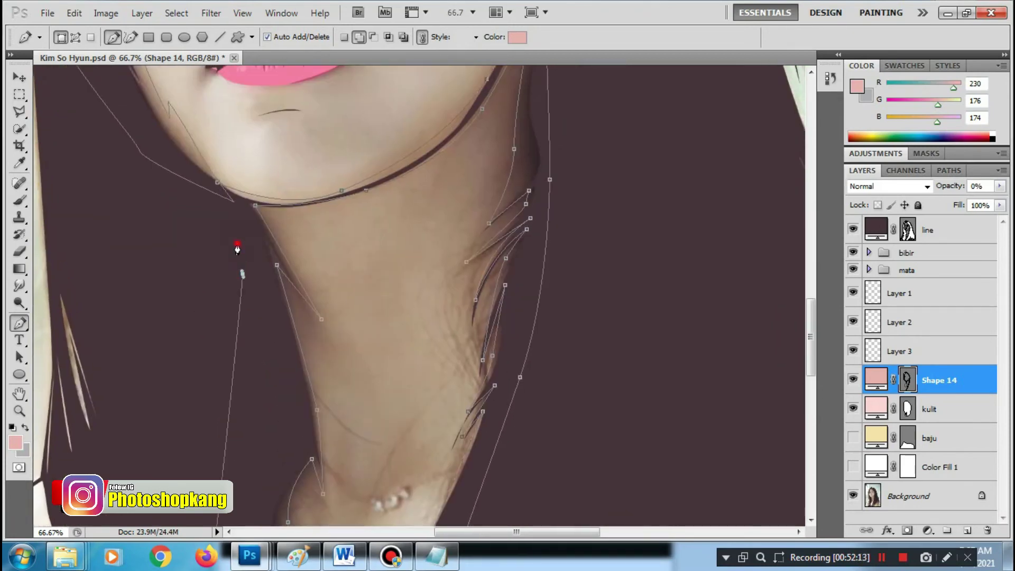
{"action": "scroll", "coordinate": [383, 264], "scroll_direction": "down", "scroll_amount": 3}
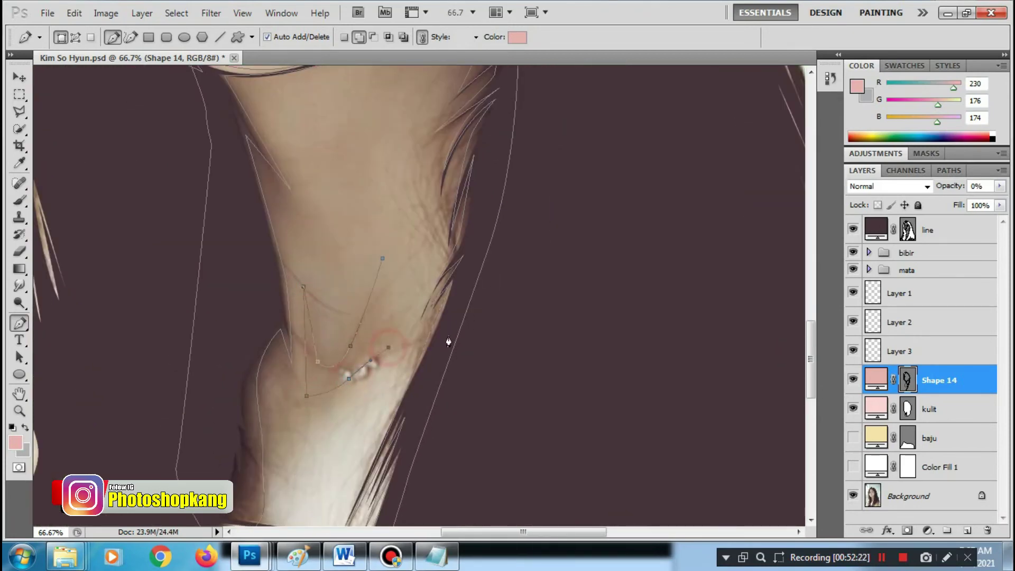
{"action": "left_click_drag", "start_coordinate": [385, 327], "coordinate": [382, 285]}
{"action": "left_click_drag", "start_coordinate": [424, 227], "coordinate": [430, 273]}
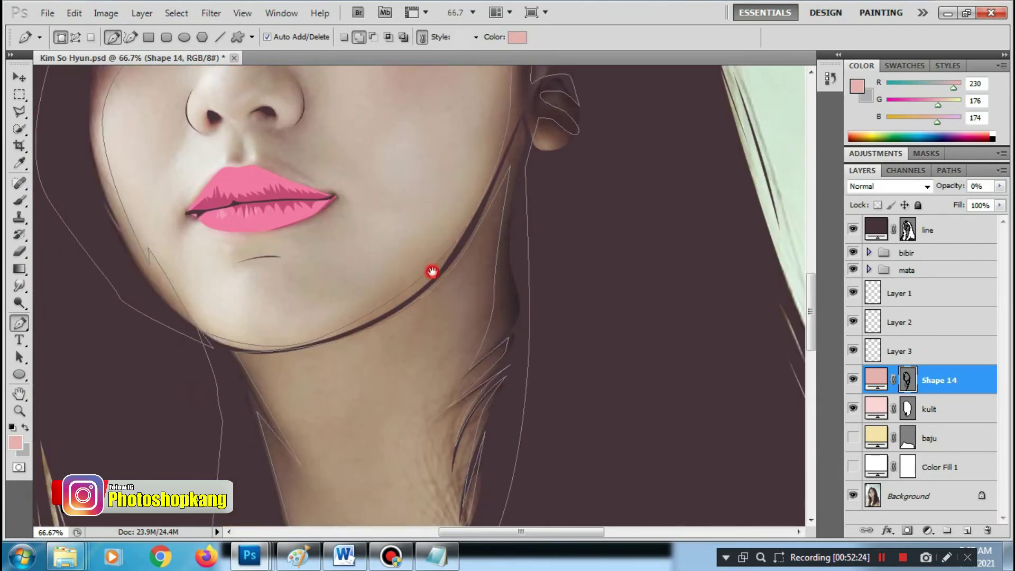
{"action": "mouse_move", "coordinate": [428, 233]}
{"action": "left_mouse_down"}
{"action": "mouse_move", "coordinate": [396, 305]}
{"action": "mouse_move", "coordinate": [445, 359]}
{"action": "left_mouse_up"}
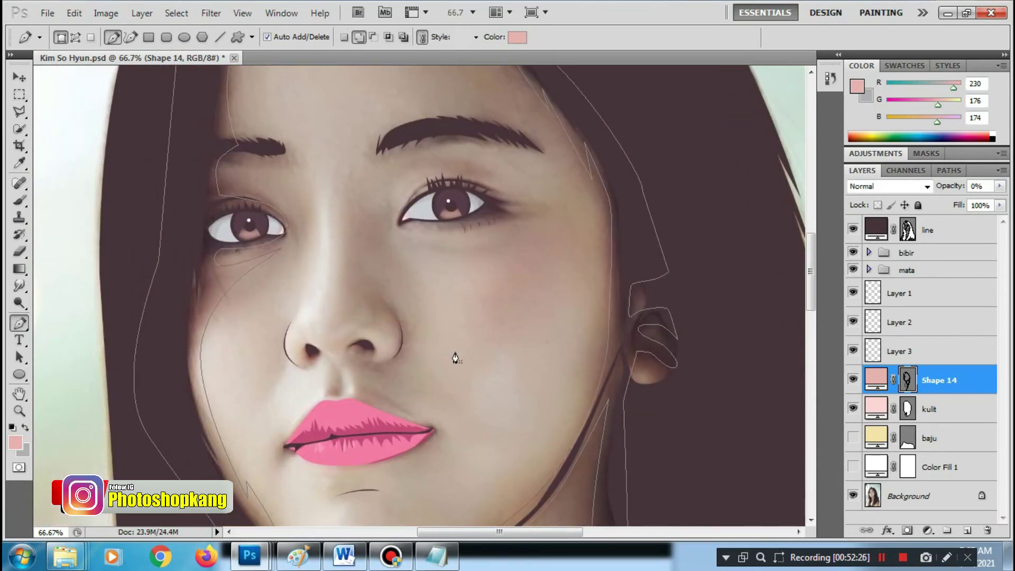
{"action": "key", "text": "ctrl+minus"}
{"action": "key", "text": "ctrl+minus"}
{"action": "key", "text": "ctrl+minus"}
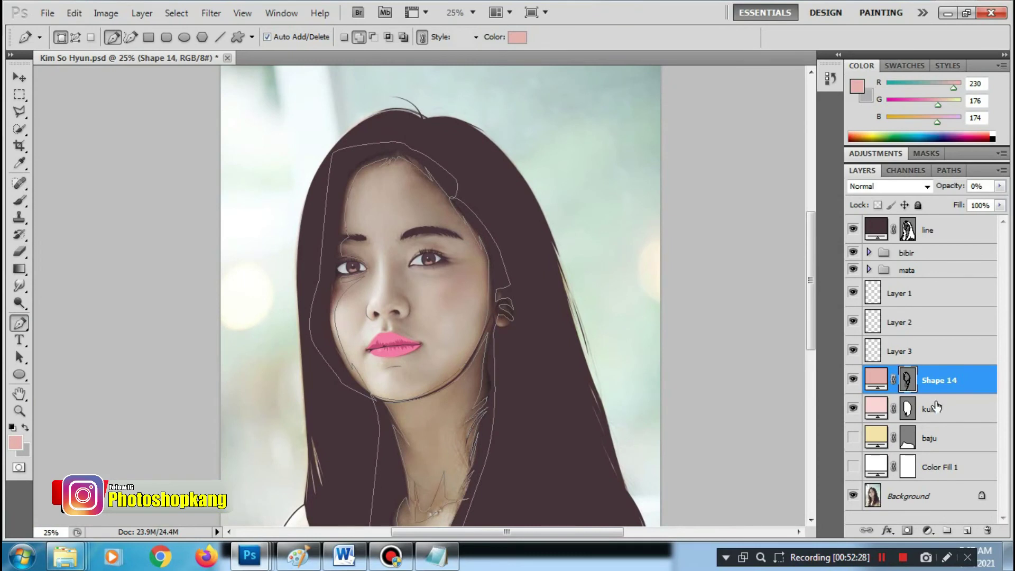
Restore the kulit layer's opacity and raise Shape 14's opacity to 100%
{"action": "left_click", "coordinate": [935, 406]}
{"action": "left_click", "coordinate": [1000, 186]}
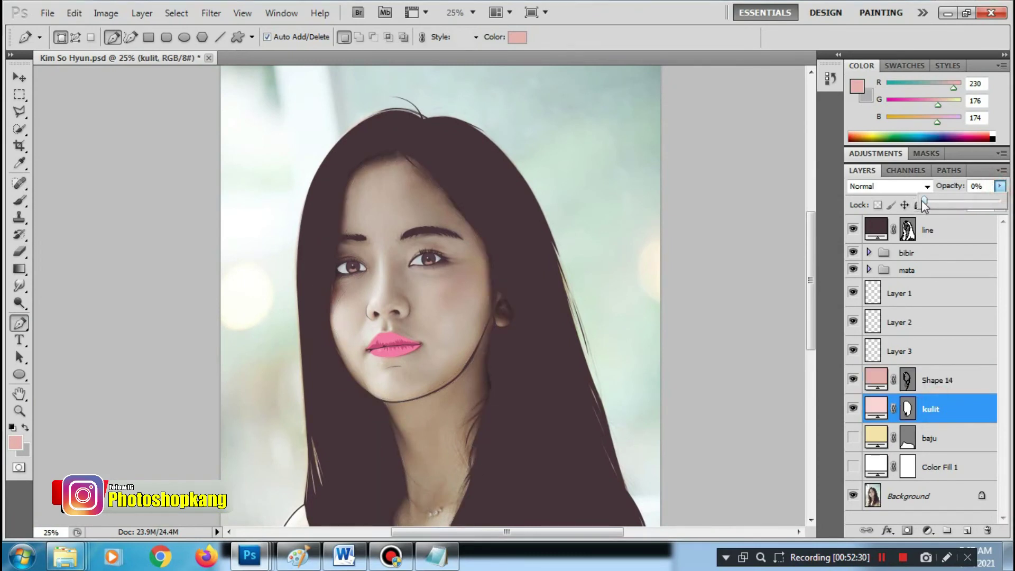
{"action": "key", "text": "Escape"}
{"action": "left_click", "coordinate": [951, 389]}
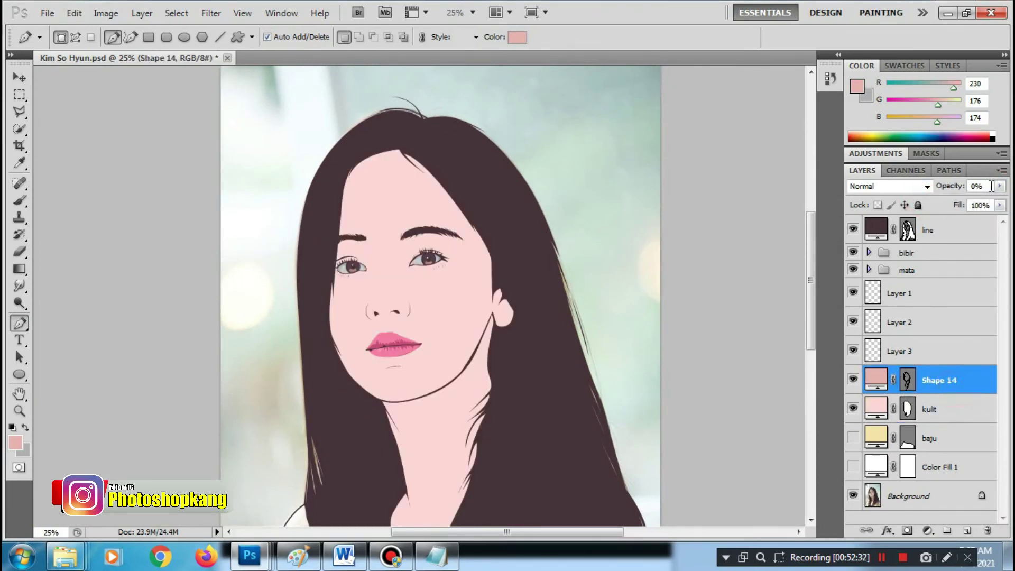
{"action": "left_click", "coordinate": [999, 186]}
{"action": "left_click_drag", "start_coordinate": [920, 199], "coordinate": [999, 199]}
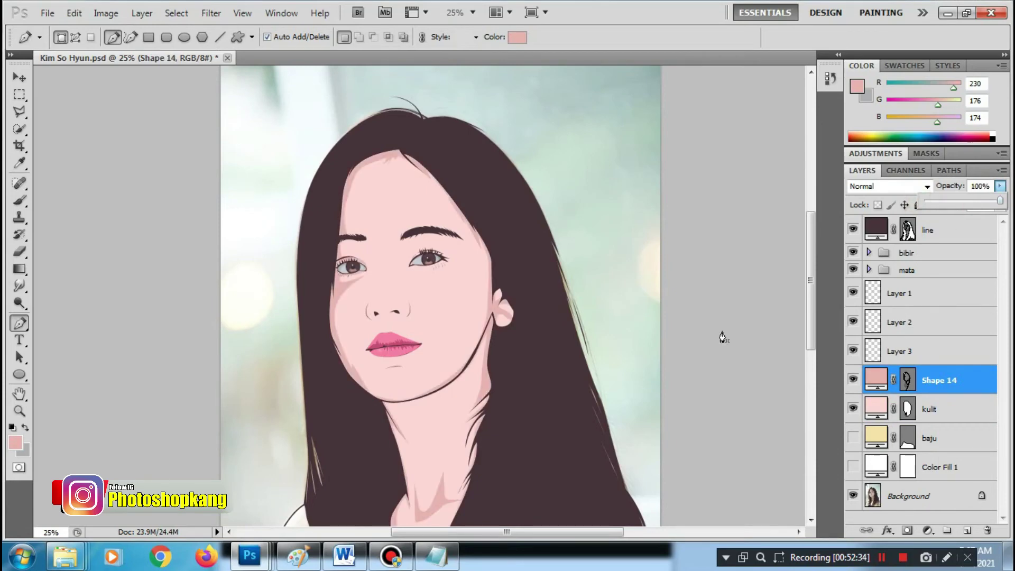
{"action": "scroll", "coordinate": [338, 285], "scroll_direction": "up", "scroll_amount": 4}
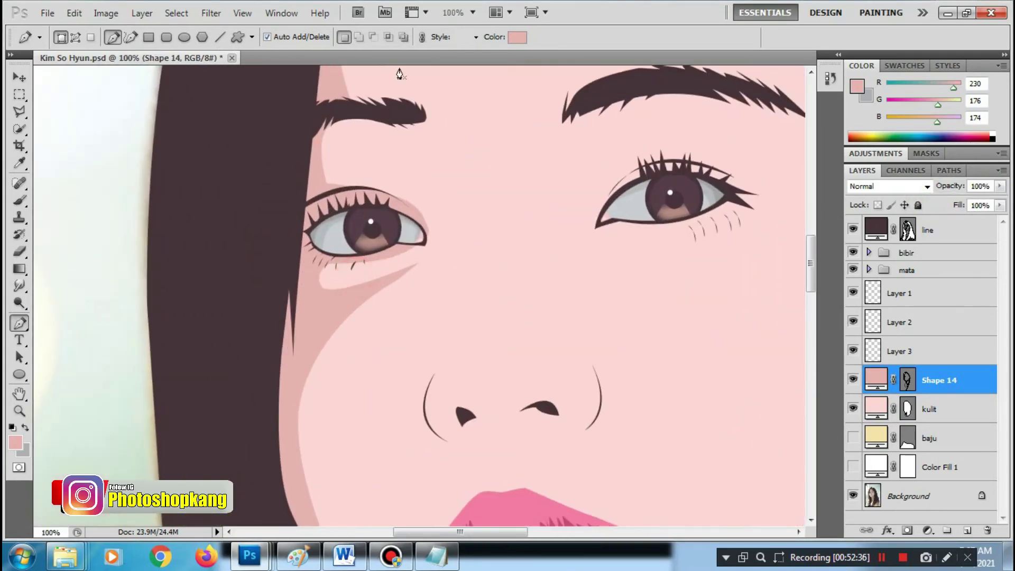
Add an under-eye shading piece to Shape 14 and curve it at the outer eye corner
{"action": "left_click", "coordinate": [908, 381]}
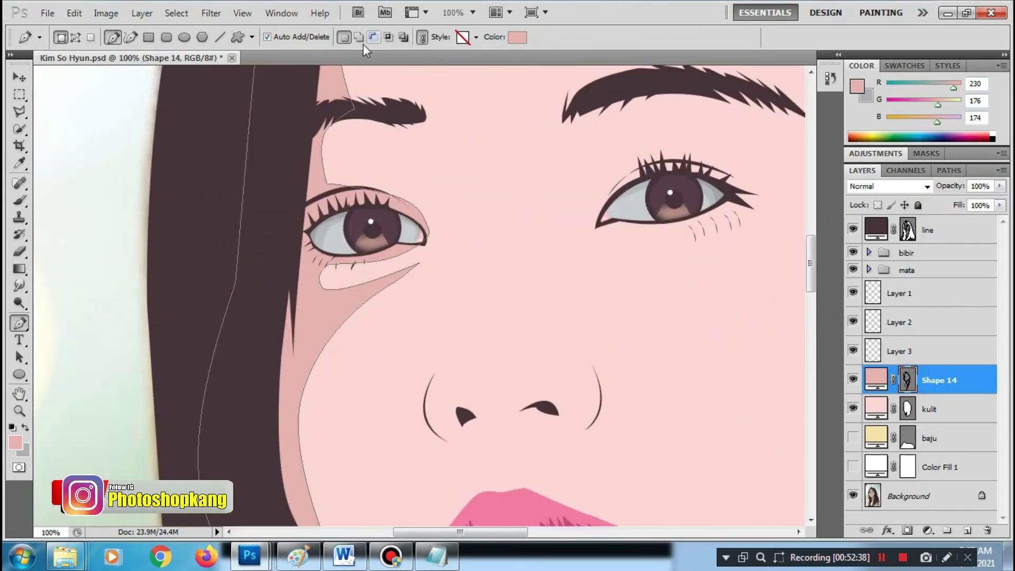
{"action": "left_click", "coordinate": [372, 36]}
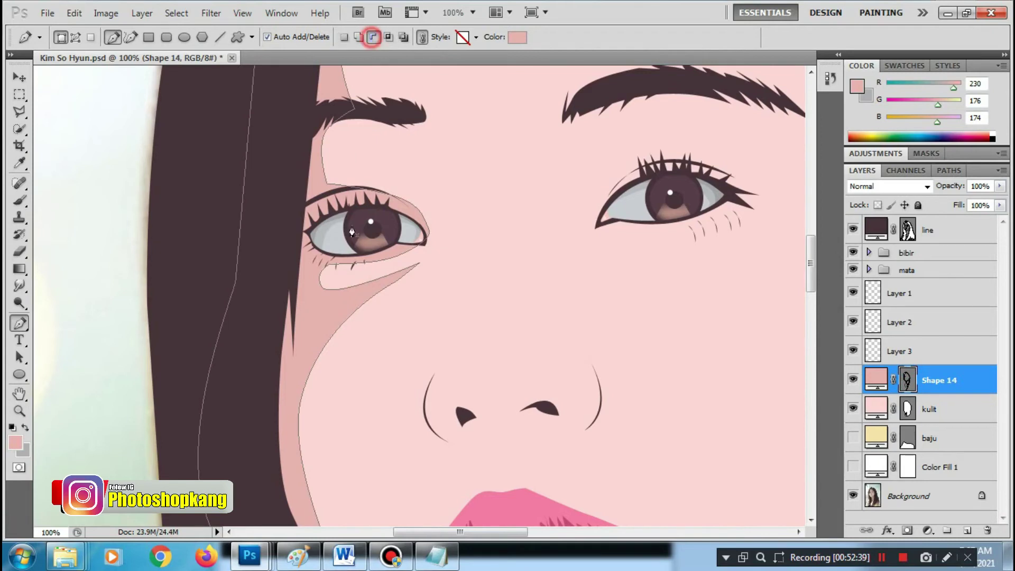
{"action": "left_click", "coordinate": [304, 408]}
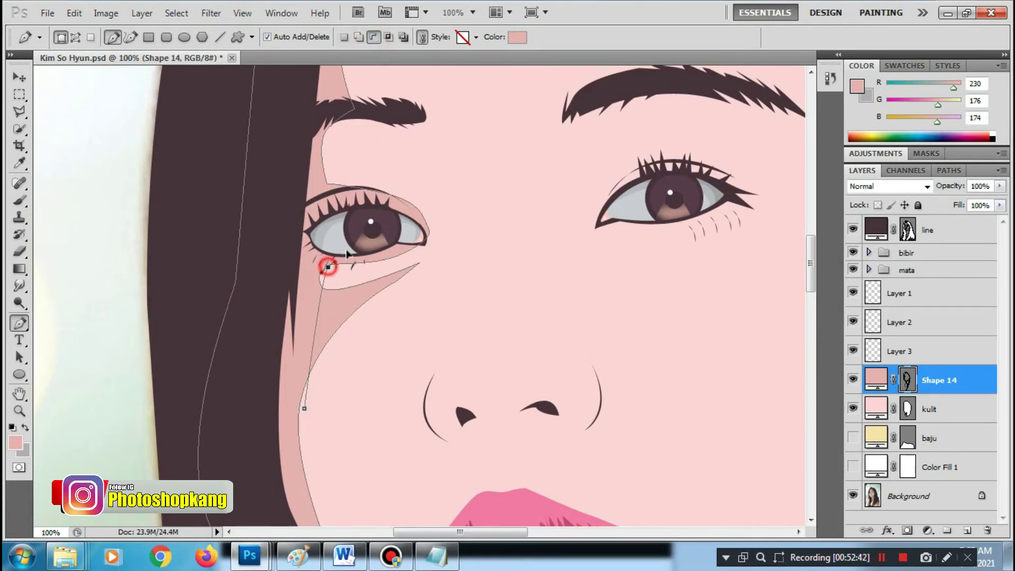
{"action": "left_click", "coordinate": [303, 406]}
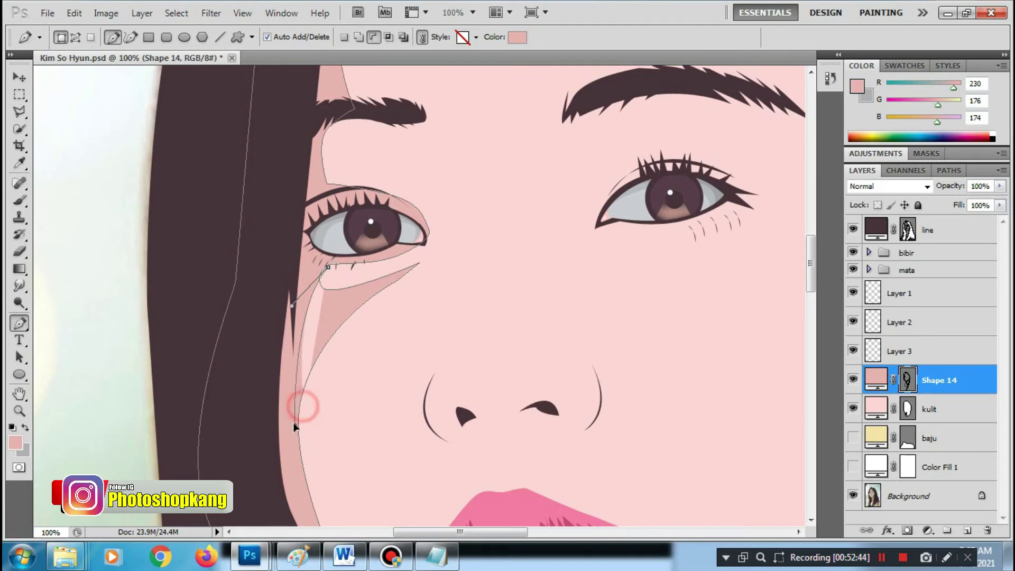
{"action": "left_click", "coordinate": [329, 269]}
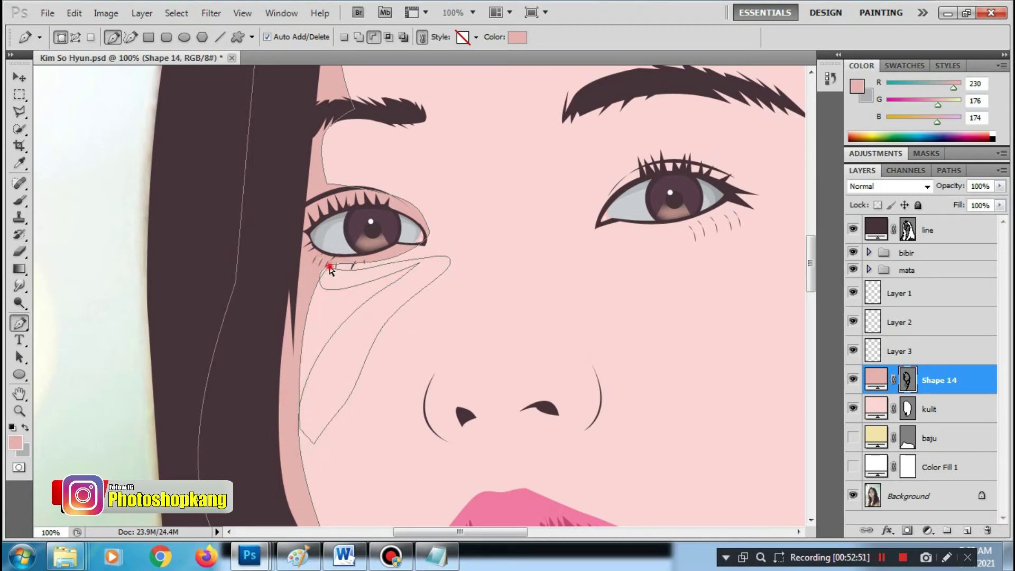
{"action": "left_click", "coordinate": [414, 246]}
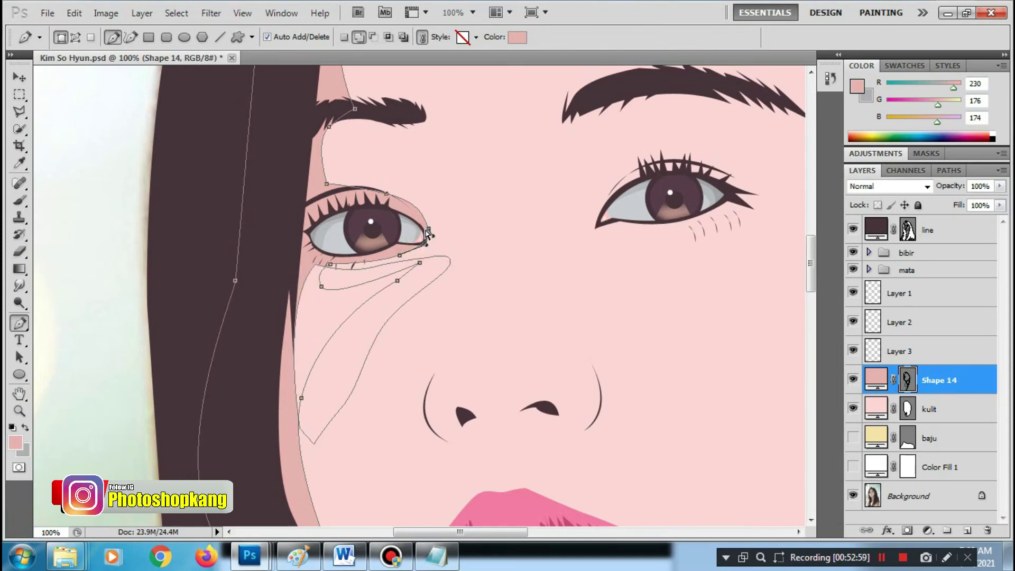
{"action": "left_click_drag", "start_coordinate": [428, 233], "coordinate": [359, 195]}
Hide the kulit layer and set Shape 14's opacity to 0%
{"action": "left_click", "coordinate": [853, 408]}
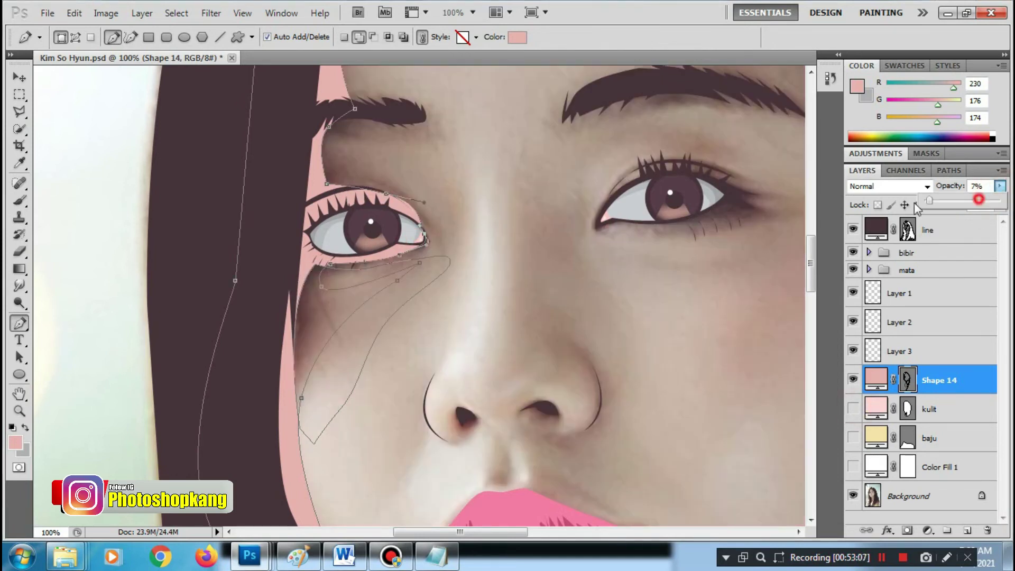
{"action": "key", "text": "0"}
{"action": "key", "text": "0"}
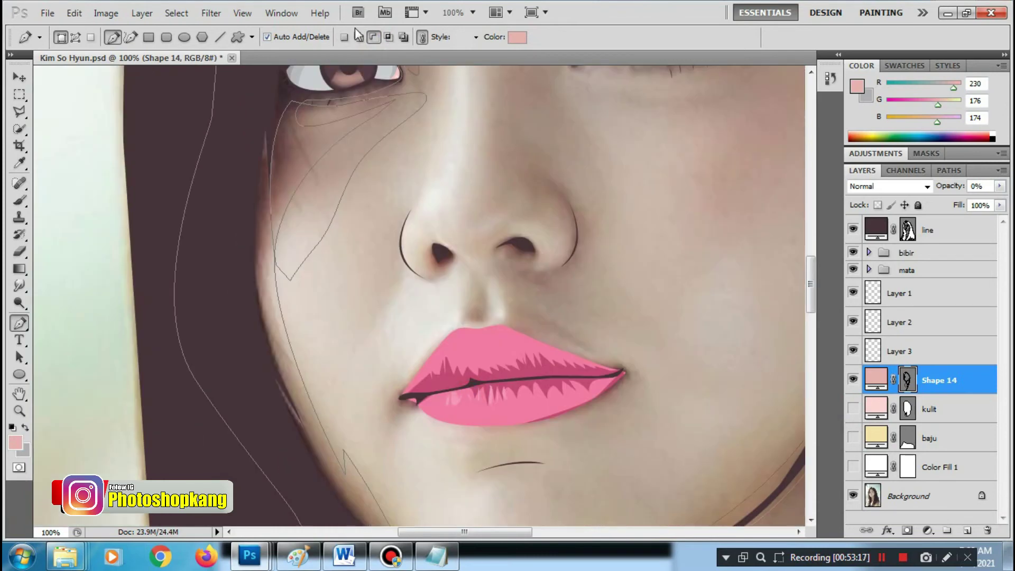
{"action": "scroll", "coordinate": [334, 350], "scroll_direction": "down", "scroll_amount": 5}
Trace and close a small triangle shape around the left nostril under the nose
{"action": "left_click", "coordinate": [362, 249]}
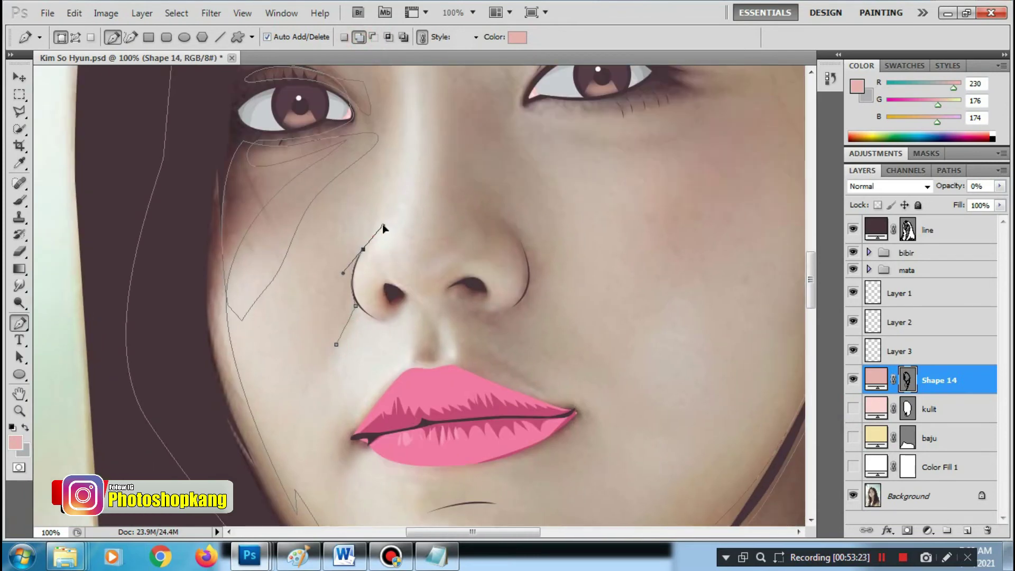
{"action": "left_click_drag", "start_coordinate": [373, 317], "coordinate": [414, 340]}
{"action": "scroll", "coordinate": [326, 345], "scroll_direction": "right", "scroll_amount": 3}
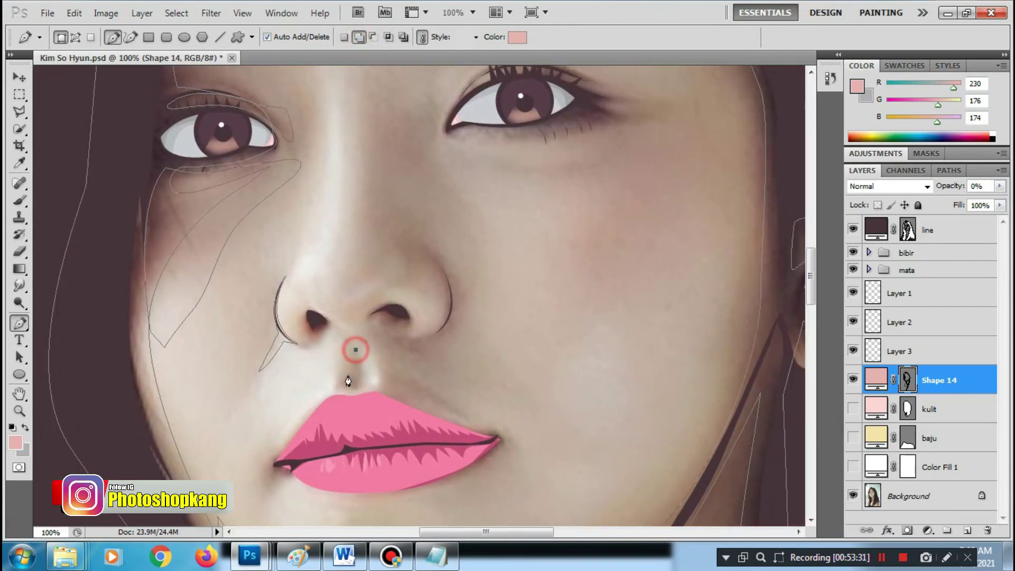
{"action": "left_click", "coordinate": [356, 354]}
{"action": "scroll", "coordinate": [380, 252], "scroll_direction": "right", "scroll_amount": 2}
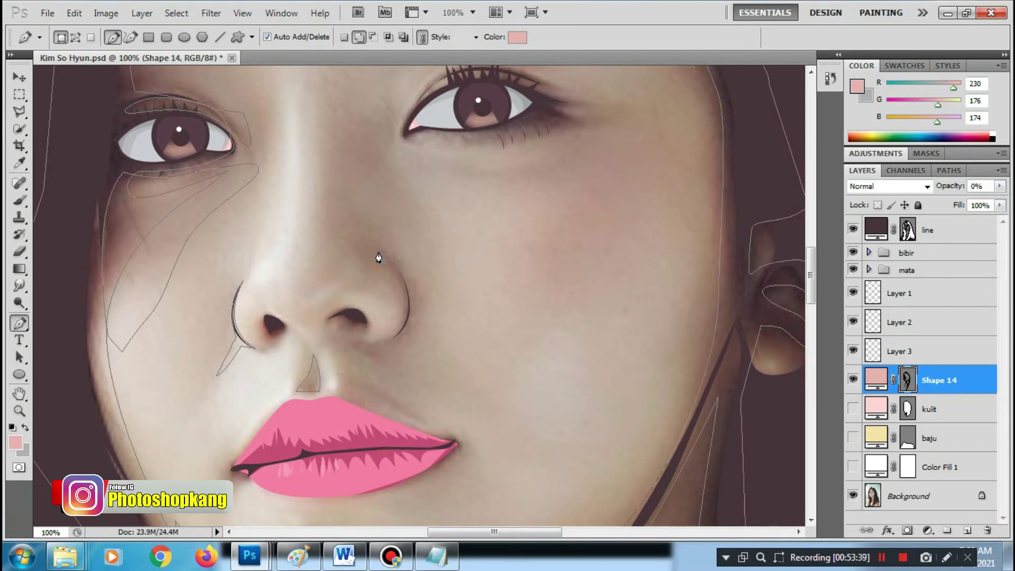
{"action": "scroll", "coordinate": [362, 196], "scroll_direction": "up", "scroll_amount": 5}
Trace and close the nose shape from the eyebrow, down around the nostril, and back along the eyebrow
{"action": "left_click_drag", "start_coordinate": [314, 252], "coordinate": [310, 342]}
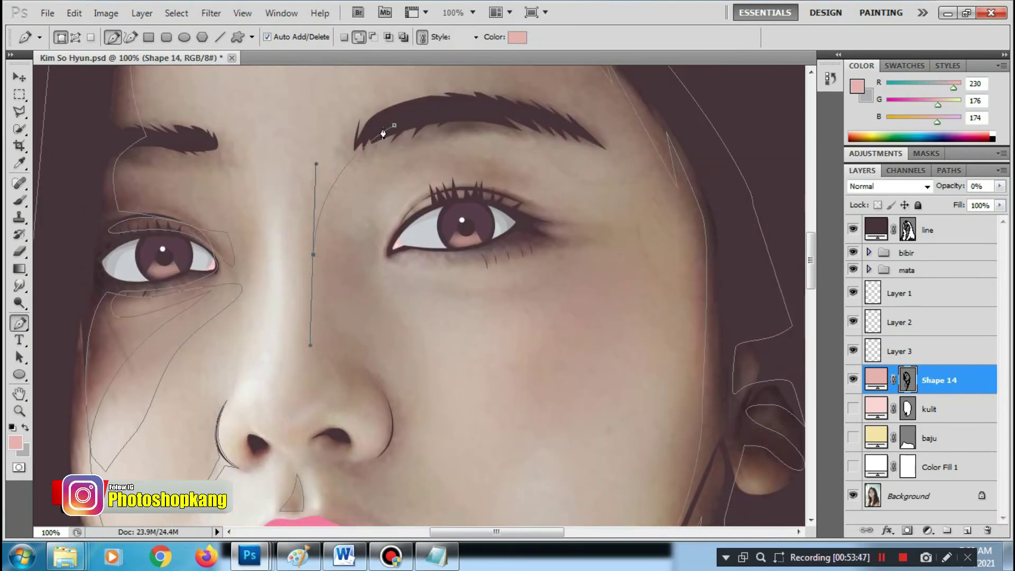
{"action": "left_click", "coordinate": [302, 388]}
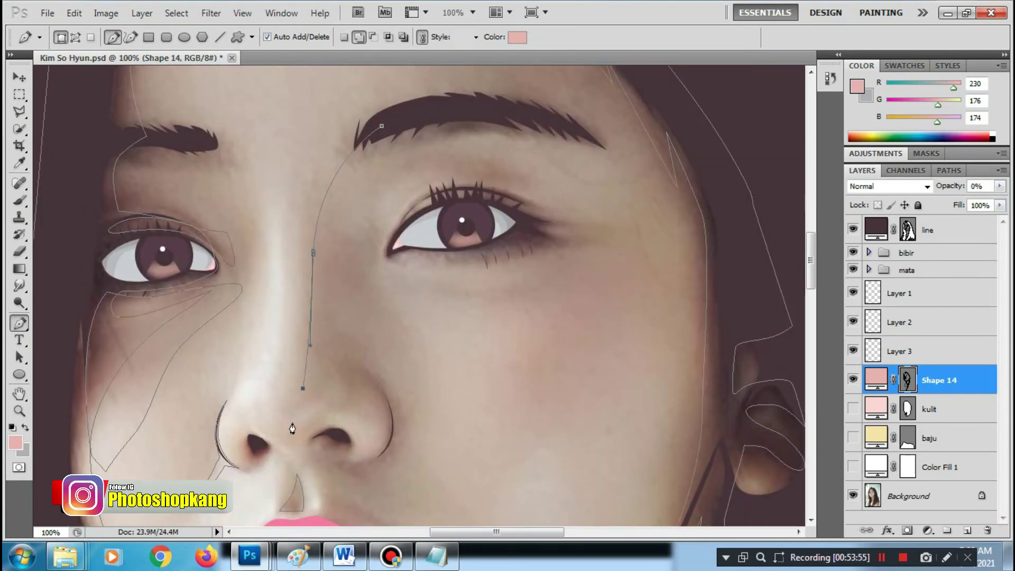
{"action": "left_click_drag", "start_coordinate": [292, 432], "coordinate": [282, 432]}
{"action": "left_click", "coordinate": [257, 420]}
{"action": "left_click_drag", "start_coordinate": [246, 469], "coordinate": [269, 453]}
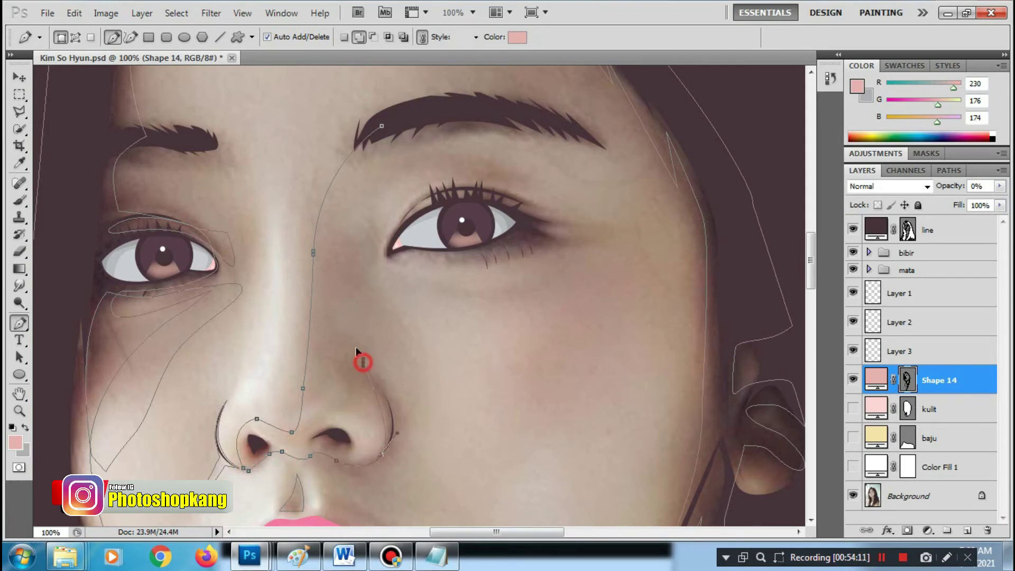
{"action": "left_click_drag", "start_coordinate": [354, 257], "coordinate": [373, 210]}
{"action": "left_click", "coordinate": [446, 132]}
{"action": "left_click", "coordinate": [523, 141]}
{"action": "left_click_drag", "start_coordinate": [579, 151], "coordinate": [576, 139]}
{"action": "left_click", "coordinate": [382, 126]}
Close a small shape at the outer eye corner, then show the kulit skin layer again
{"action": "left_click", "coordinate": [521, 194]}
{"action": "left_click", "coordinate": [494, 184]}
{"action": "left_click", "coordinate": [512, 181]}
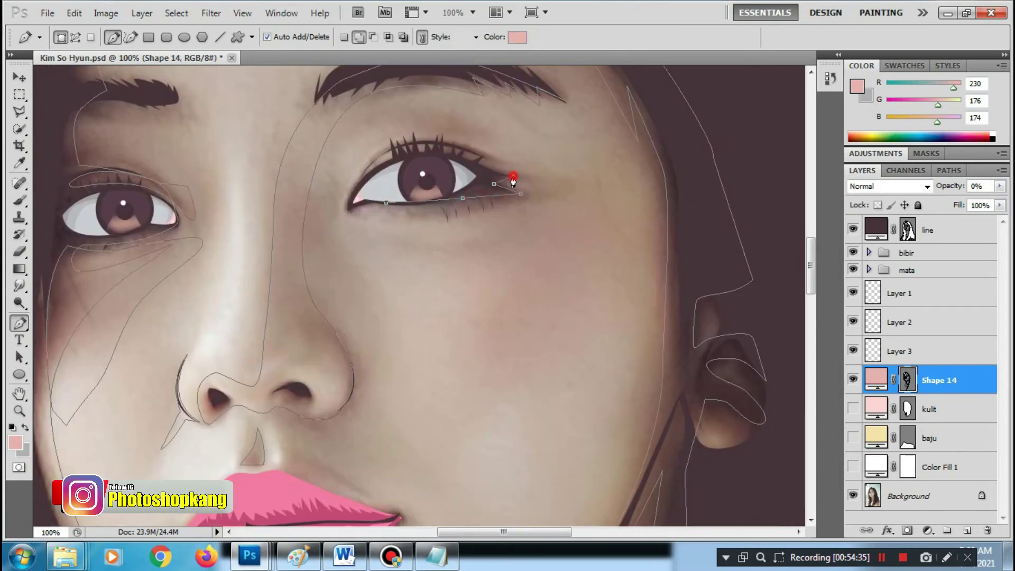
{"action": "left_click", "coordinate": [487, 165]}
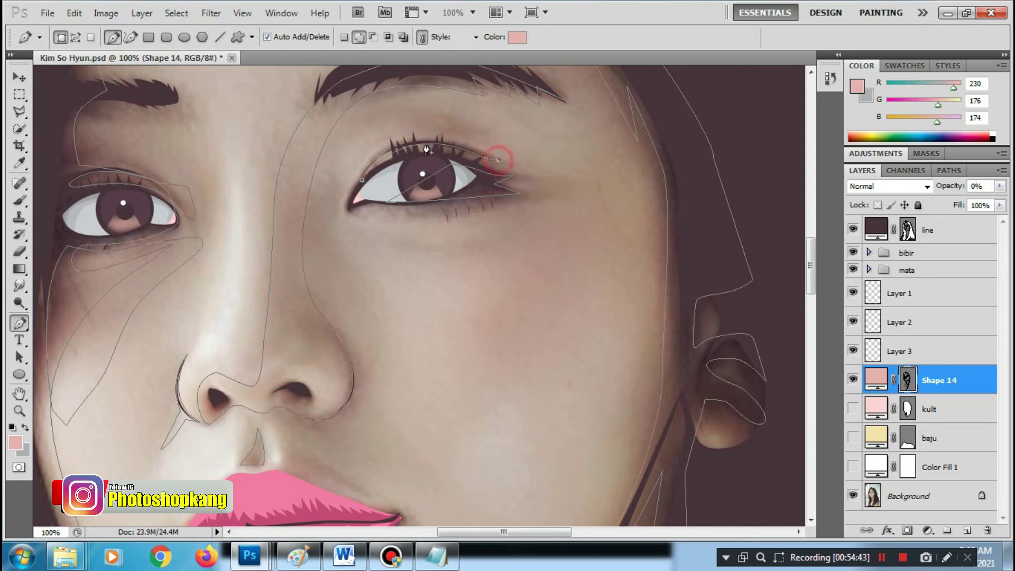
{"action": "left_click_drag", "start_coordinate": [177, 283], "coordinate": [254, 190]}
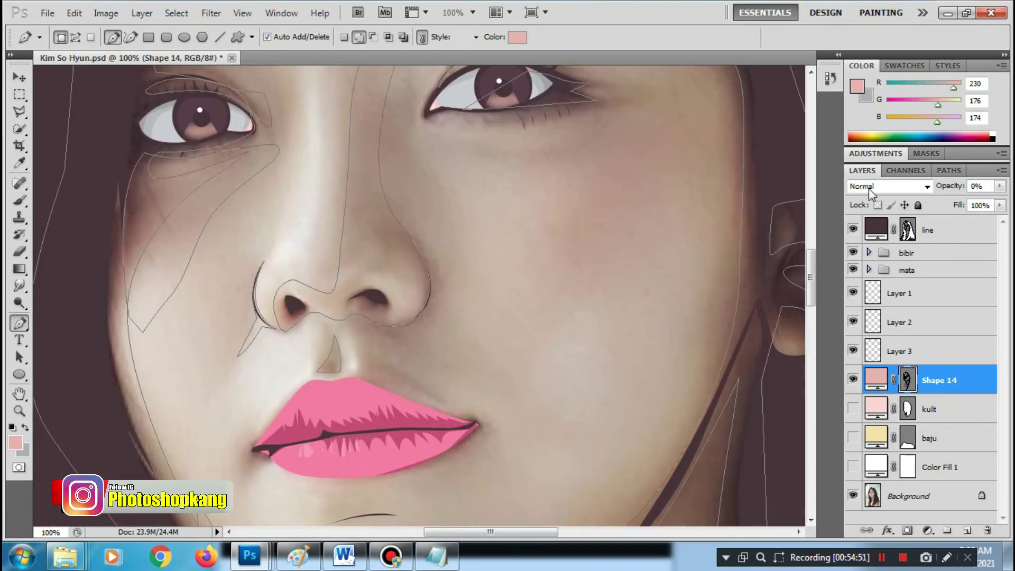
{"action": "left_click", "coordinate": [930, 409], "text": "shift"}
{"action": "left_click", "coordinate": [852, 408]}
Make Shape 14 the active layer and hide the kulit skin layer
{"action": "left_click_drag", "start_coordinate": [574, 214], "coordinate": [534, 313]}
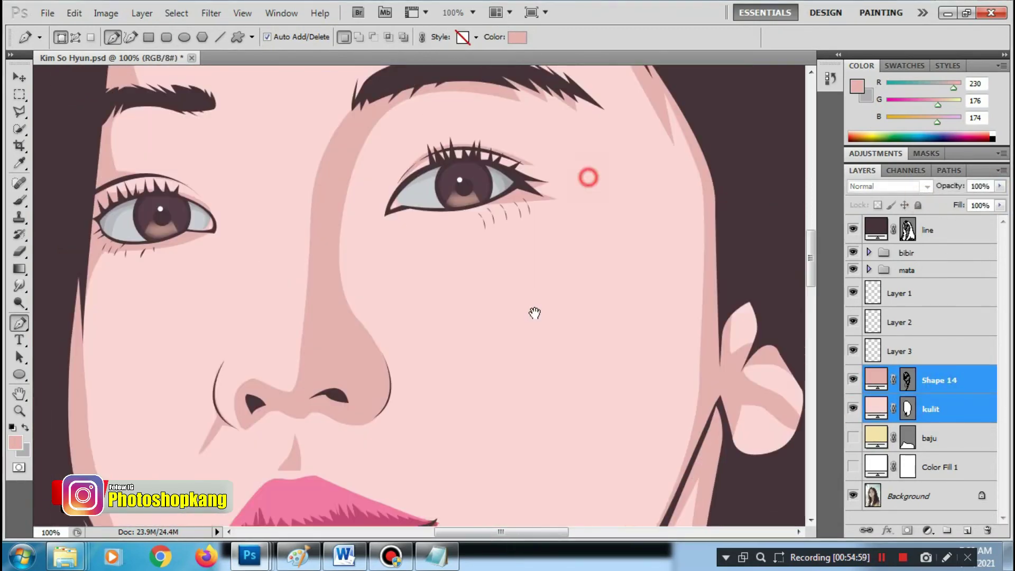
{"action": "scroll", "coordinate": [367, 220], "scroll_direction": "up", "scroll_amount": 2}
{"action": "left_click", "coordinate": [949, 238]}
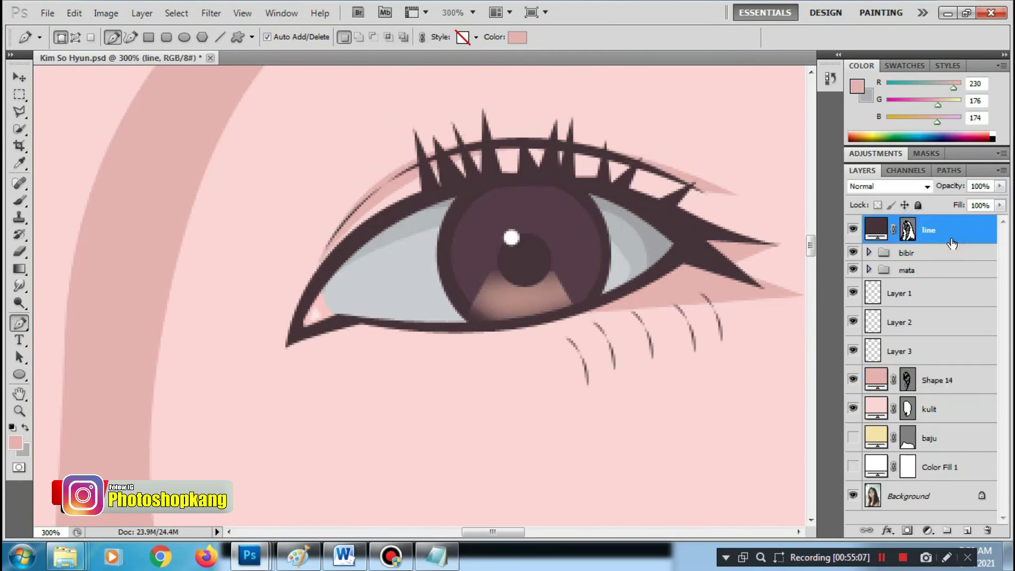
{"action": "scroll", "coordinate": [371, 312], "scroll_direction": "down", "scroll_amount": 5}
{"action": "scroll", "coordinate": [372, 312], "scroll_direction": "up", "scroll_amount": 1}
{"action": "left_click", "coordinate": [372, 312]}
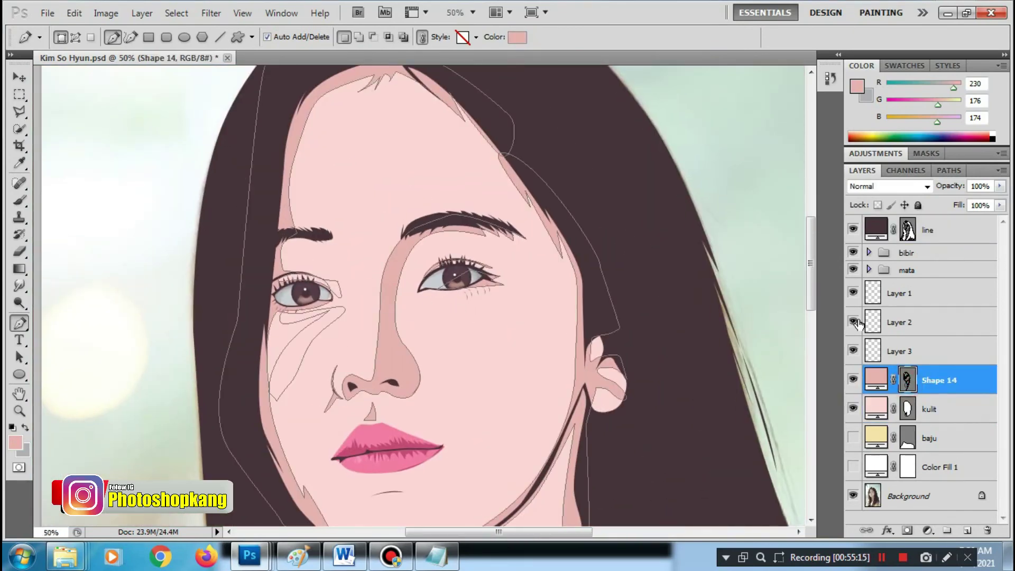
{"action": "left_click", "coordinate": [852, 409]}
Switch the Pen to Subtract from shape area and start a path at the nose bottom
{"action": "scroll", "coordinate": [391, 266], "scroll_direction": "down", "scroll_amount": 1}
{"action": "key", "text": "minus"}
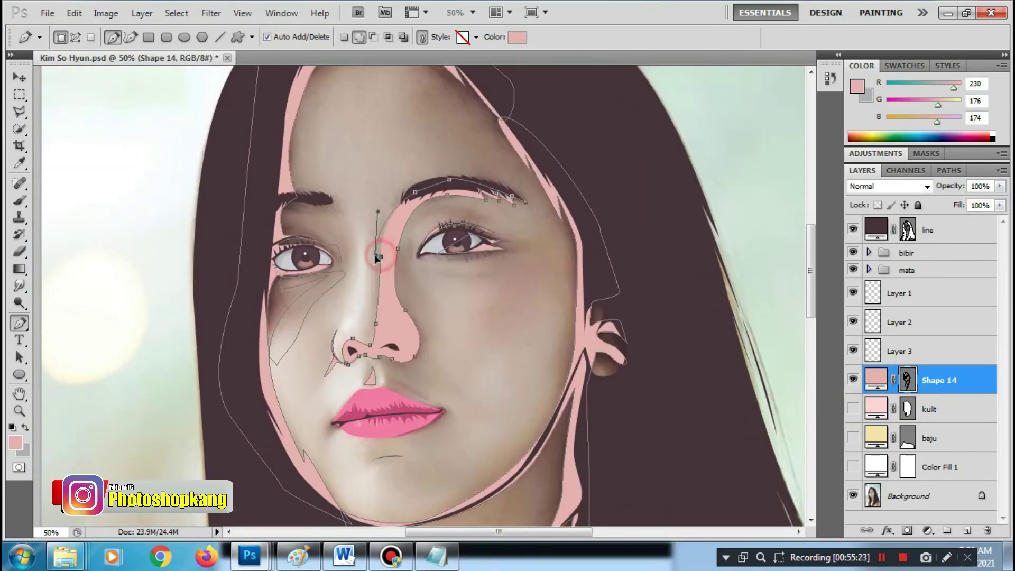
{"action": "left_click", "coordinate": [371, 344]}
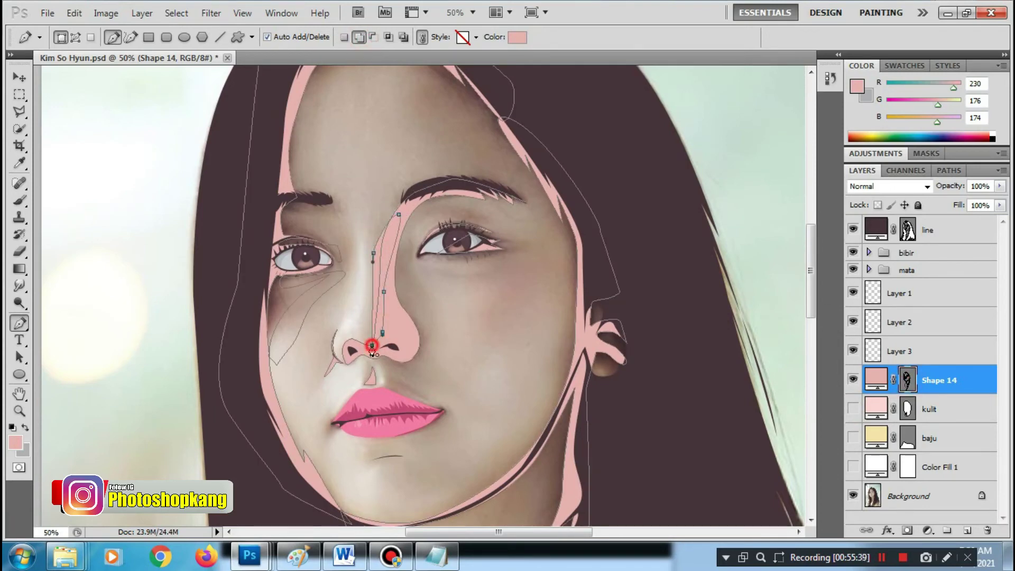
{"action": "left_click_drag", "start_coordinate": [607, 244], "coordinate": [636, 1]}
{"action": "left_click_drag", "start_coordinate": [557, 386], "coordinate": [539, 354]}
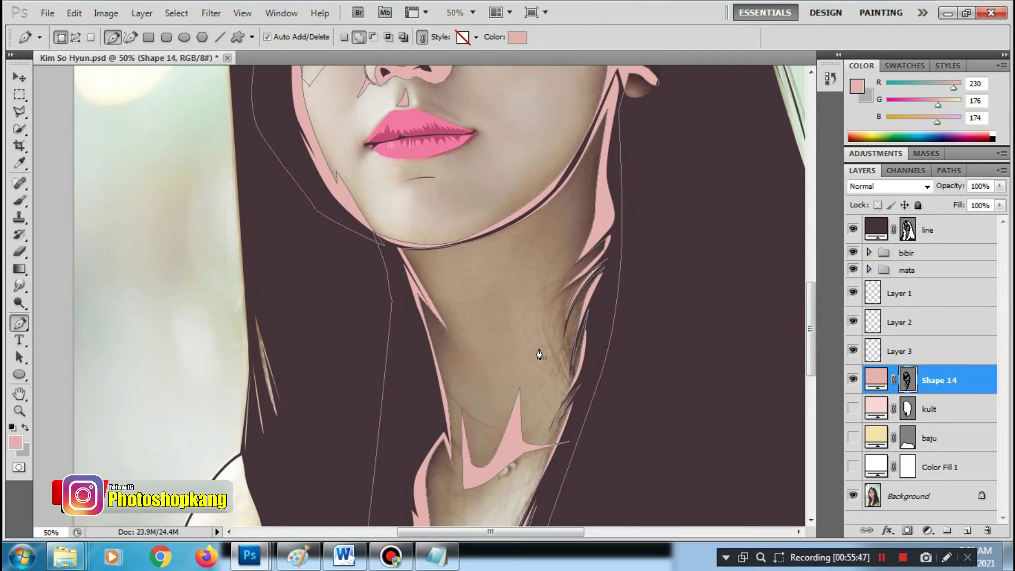
Create a new layer and sample the darker swatch colour from bibir.jpg
{"action": "left_click", "coordinate": [967, 530]}
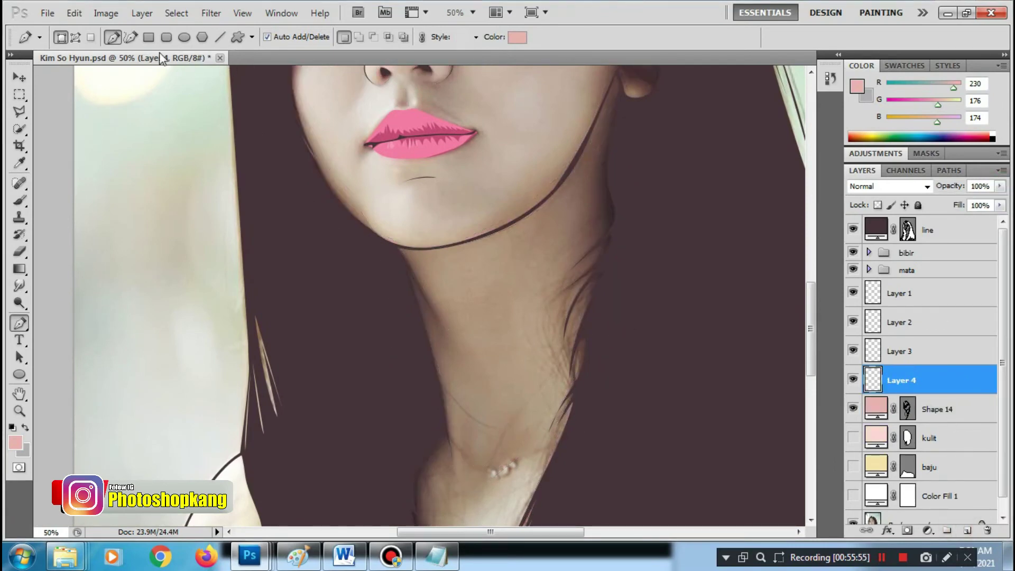
{"action": "key", "text": "ctrl+Tab"}
{"action": "key", "text": "ctrl+Tab"}
{"action": "left_click", "coordinate": [612, 182]}
{"action": "key", "text": "ctrl+Tab"}
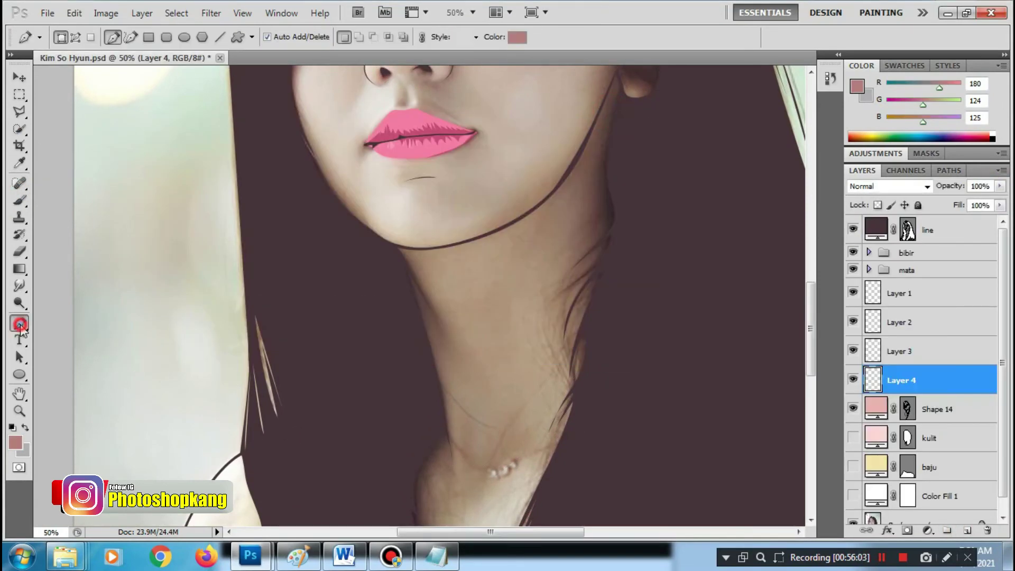
Start Shape 15 with anchors around the right eye's lower and upper lids
{"action": "left_click", "coordinate": [398, 261]}
{"action": "scroll", "coordinate": [390, 263], "scroll_direction": "down", "scroll_amount": 1}
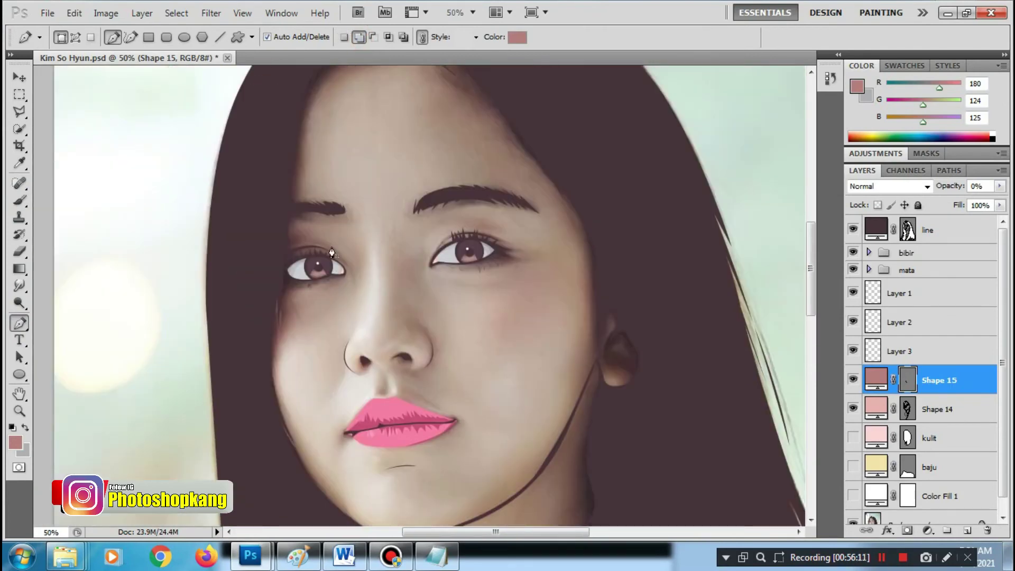
{"action": "scroll", "coordinate": [271, 309], "scroll_direction": "up", "scroll_amount": 3}
{"action": "left_click", "coordinate": [317, 292]}
{"action": "left_click", "coordinate": [364, 281]}
{"action": "left_click", "coordinate": [400, 276]}
{"action": "left_click", "coordinate": [396, 256]}
{"action": "left_click", "coordinate": [356, 244]}
{"action": "left_click", "coordinate": [307, 247]}
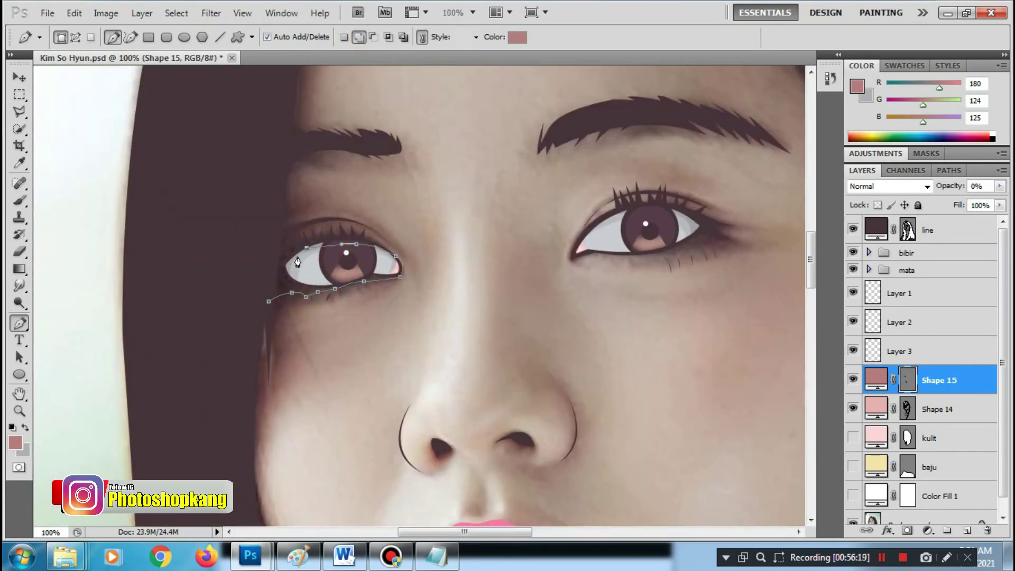
Continue the Shape 15 path up the side of the face and along the hairline
{"action": "scroll", "coordinate": [296, 317], "scroll_direction": "up", "scroll_amount": 5}
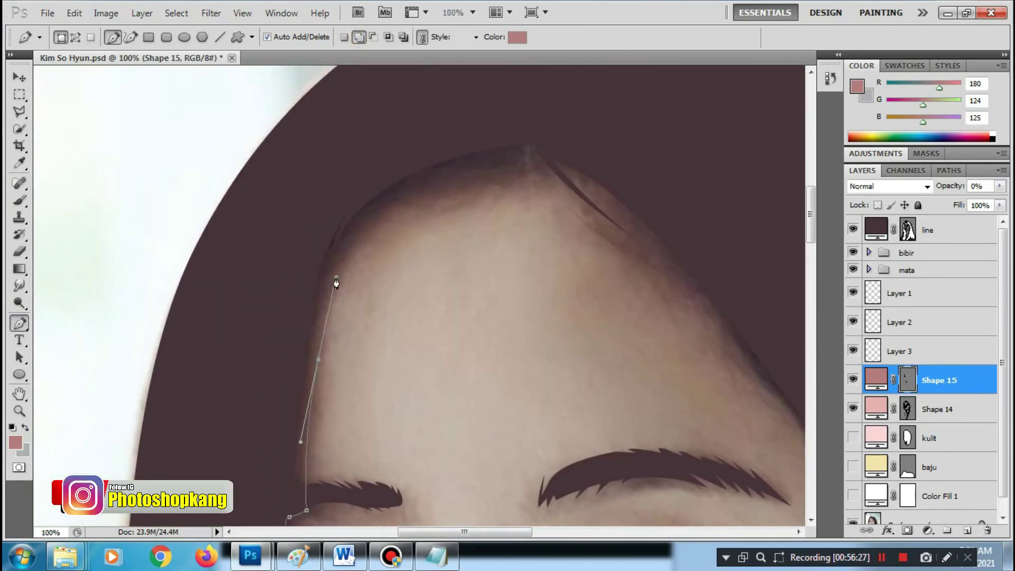
{"action": "left_click", "coordinate": [329, 272]}
{"action": "left_click", "coordinate": [346, 227]}
{"action": "left_click", "coordinate": [396, 193]}
{"action": "left_click", "coordinate": [443, 183]}
{"action": "left_click", "coordinate": [490, 173]}
{"action": "left_click_drag", "start_coordinate": [519, 178], "coordinate": [533, 177]}
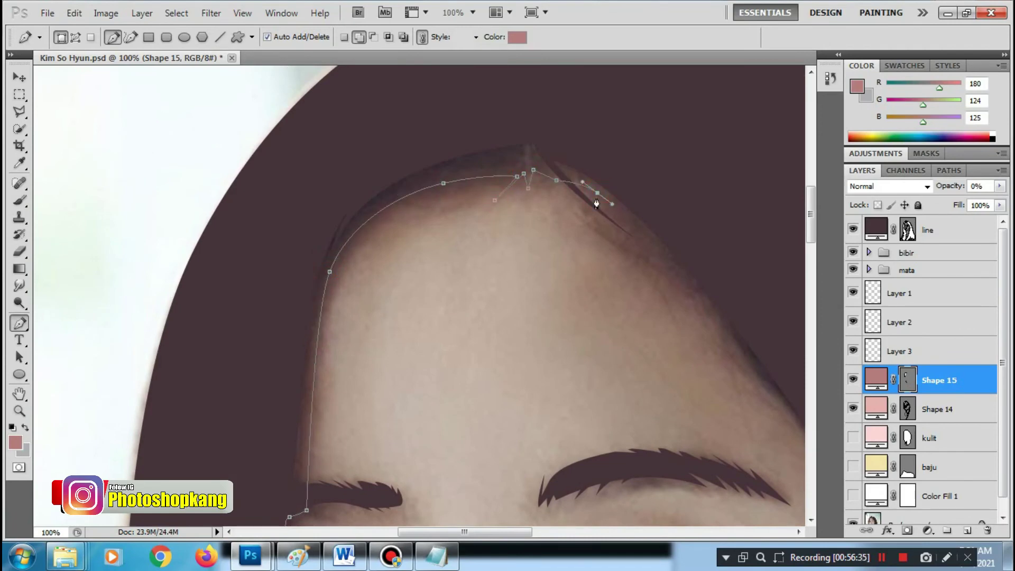
Extend the path down the cheek to the ear
{"action": "left_click", "coordinate": [596, 224]}
{"action": "scroll", "coordinate": [597, 224], "scroll_direction": "down", "scroll_amount": 5}
{"action": "scroll", "coordinate": [557, 219], "scroll_direction": "down", "scroll_amount": 5}
{"action": "left_click", "coordinate": [595, 257]}
{"action": "left_click", "coordinate": [608, 373]}
{"action": "left_click", "coordinate": [642, 277]}
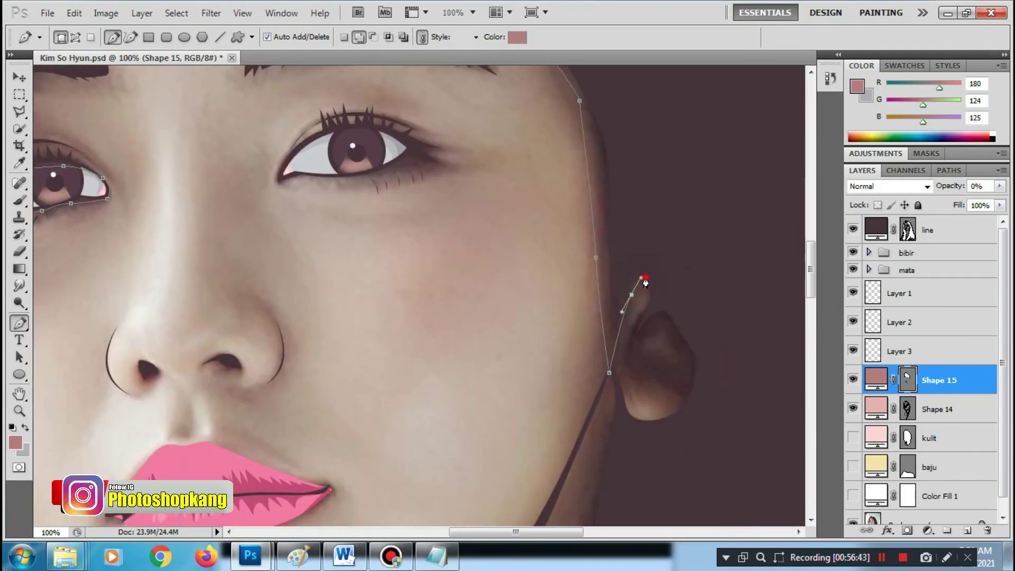
{"action": "scroll", "coordinate": [713, 339], "scroll_direction": "up", "scroll_amount": 5}
{"action": "scroll", "coordinate": [560, 211], "scroll_direction": "left", "scroll_amount": 5}
{"action": "scroll", "coordinate": [283, 358], "scroll_direction": "down", "scroll_amount": 3}
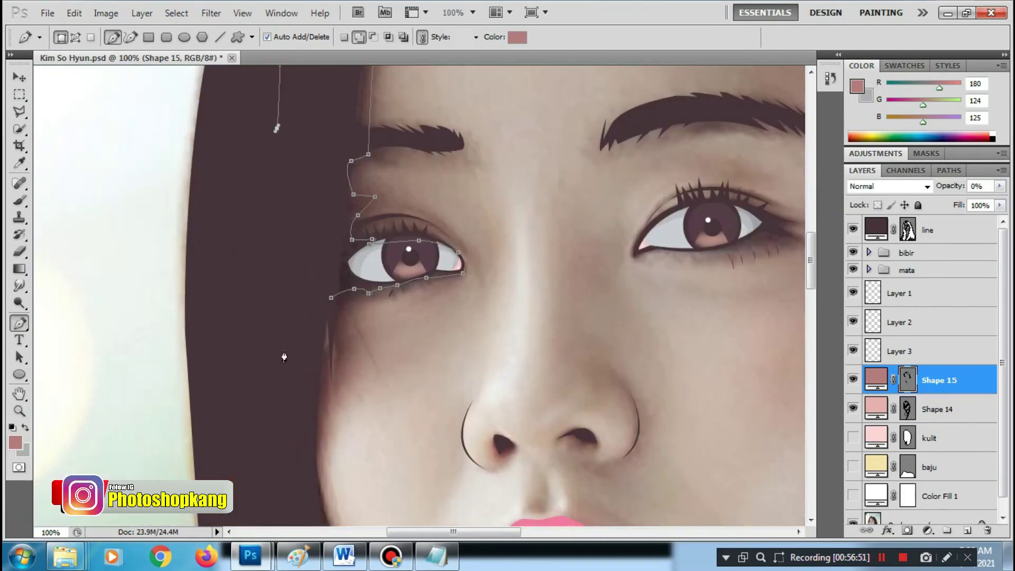
{"action": "scroll", "coordinate": [322, 292], "scroll_direction": "down", "scroll_amount": 3}
{"action": "scroll", "coordinate": [541, 280], "scroll_direction": "right", "scroll_amount": 5}
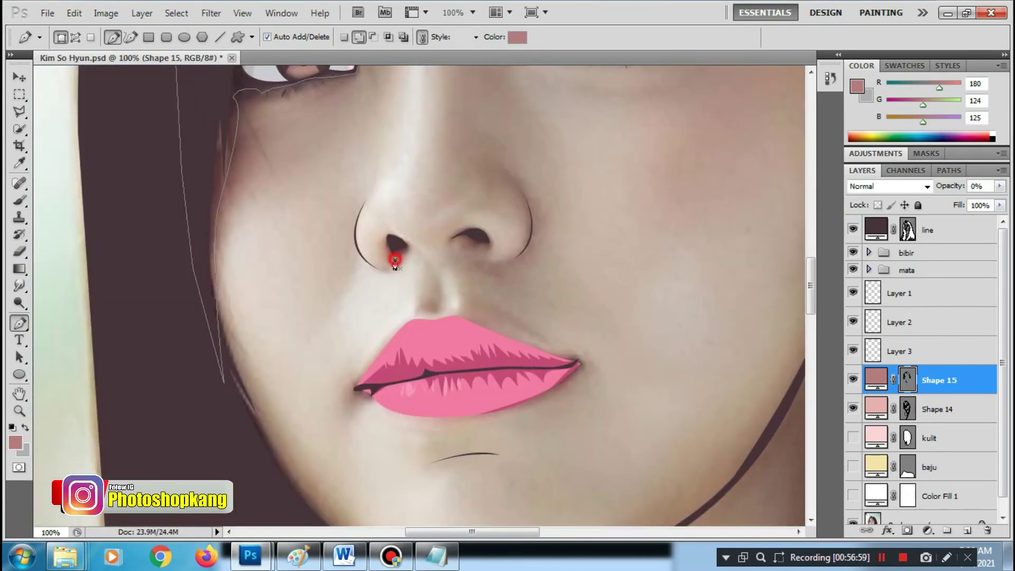
Trace and close an outline around the right nostril below the nose
{"action": "left_click", "coordinate": [437, 279]}
{"action": "left_click", "coordinate": [414, 310]}
{"action": "left_click", "coordinate": [488, 239]}
{"action": "left_click", "coordinate": [452, 236]}
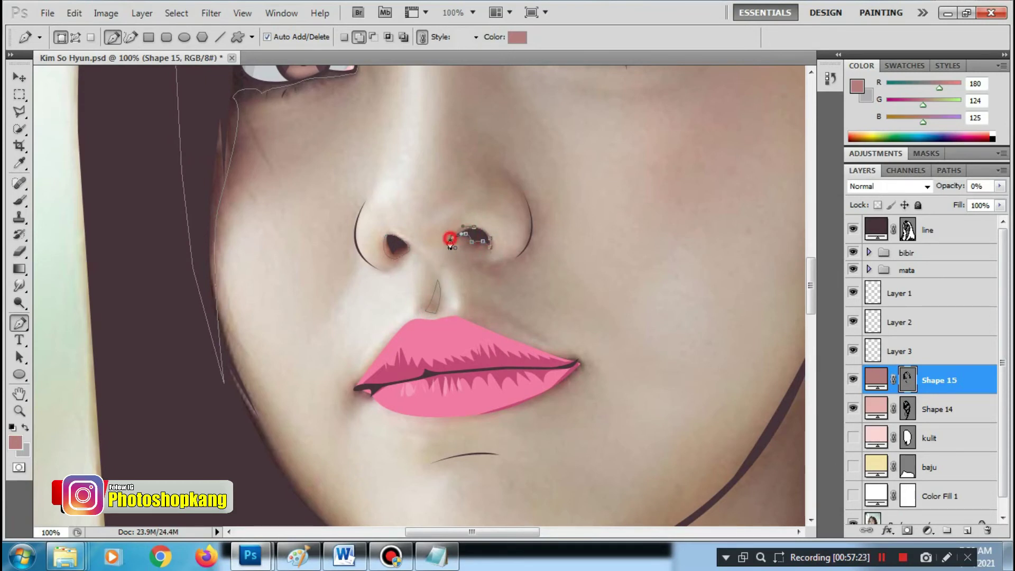
Start a new path along the face edge, curving into the neck line
{"action": "left_click", "coordinate": [525, 194]}
{"action": "left_click", "coordinate": [515, 255]}
{"action": "scroll", "coordinate": [364, 257], "scroll_direction": "down", "scroll_amount": 5}
{"action": "scroll", "coordinate": [203, 275], "scroll_direction": "right", "scroll_amount": 4}
{"action": "scroll", "coordinate": [205, 278], "scroll_direction": "up", "scroll_amount": 3}
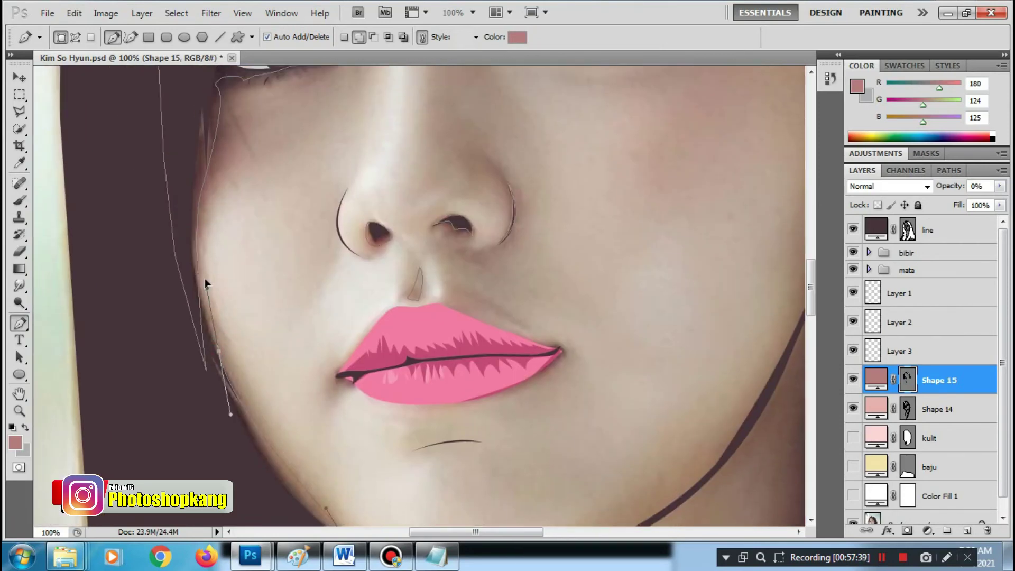
{"action": "scroll", "coordinate": [261, 412], "scroll_direction": "down", "scroll_amount": 3}
{"action": "scroll", "coordinate": [457, 367], "scroll_direction": "right", "scroll_amount": 4}
{"action": "scroll", "coordinate": [563, 329], "scroll_direction": "up", "scroll_amount": 3}
{"action": "scroll", "coordinate": [564, 329], "scroll_direction": "down", "scroll_amount": 3}
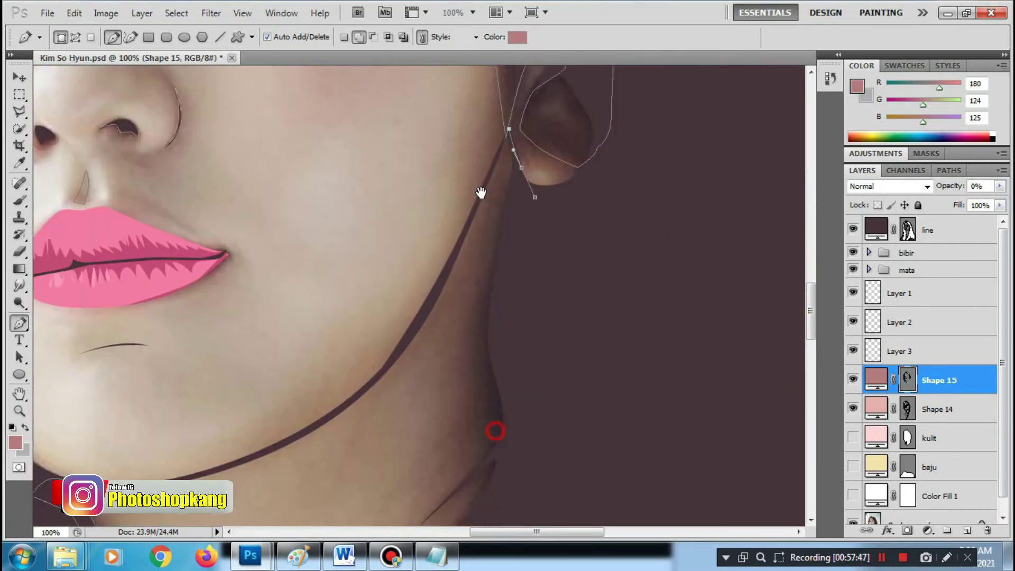
{"action": "scroll", "coordinate": [481, 193], "scroll_direction": "down", "scroll_amount": 3}
{"action": "left_click_drag", "start_coordinate": [465, 362], "coordinate": [548, 356]}
Extend the neck path upward with additional curved anchors
{"action": "scroll", "coordinate": [606, 170], "scroll_direction": "left", "scroll_amount": 2}
{"action": "scroll", "coordinate": [301, 369], "scroll_direction": "down", "scroll_amount": 5}
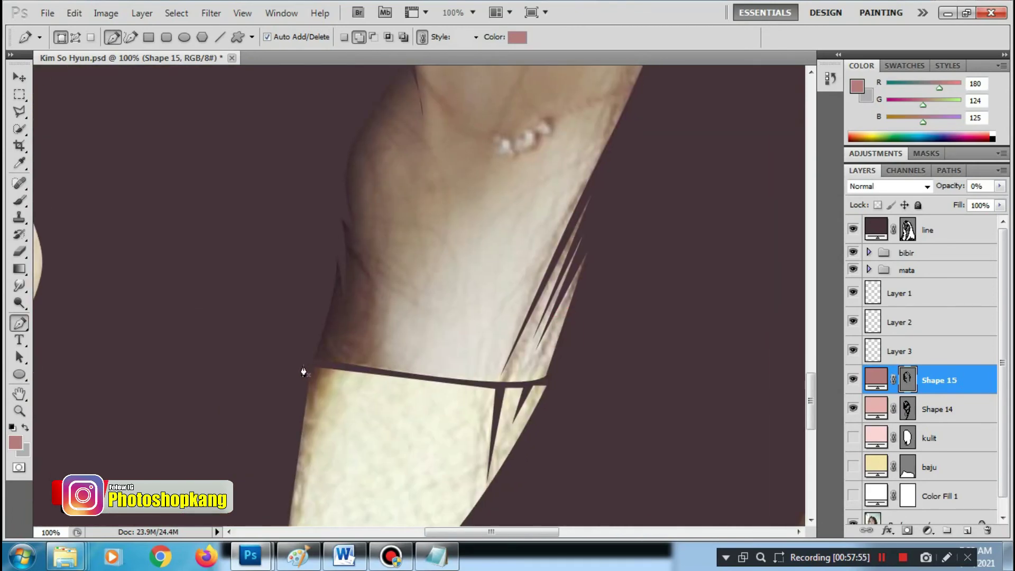
{"action": "scroll", "coordinate": [363, 369], "scroll_direction": "up", "scroll_amount": 3}
{"action": "scroll", "coordinate": [381, 328], "scroll_direction": "up", "scroll_amount": 1}
{"action": "left_click_drag", "start_coordinate": [376, 318], "coordinate": [378, 323]}
{"action": "left_click_drag", "start_coordinate": [403, 261], "coordinate": [426, 329]}
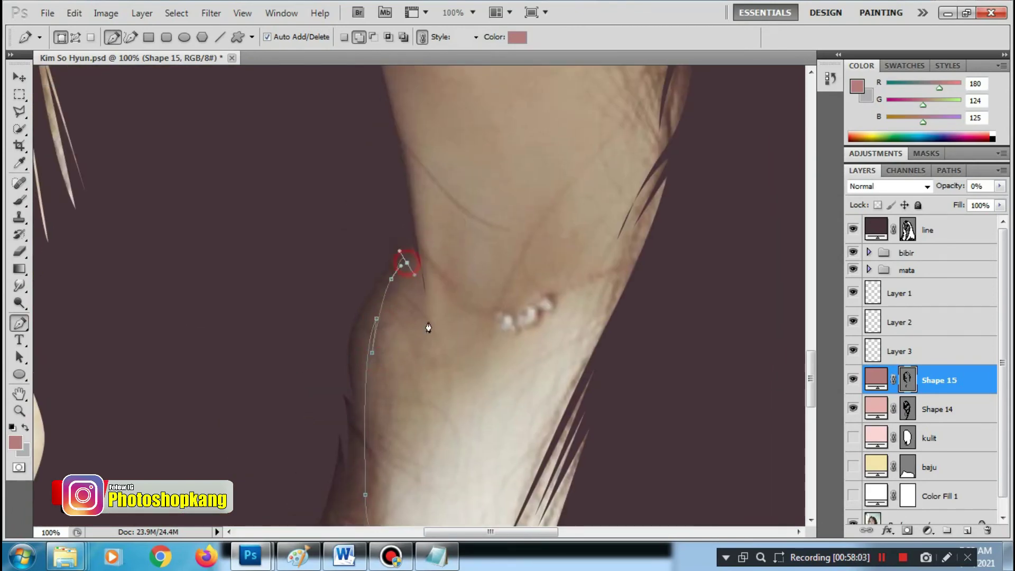
{"action": "left_click", "coordinate": [396, 169]}
Trace and close the eye shadow path along the right eye's lower and upper lids
{"action": "left_click_drag", "start_coordinate": [444, 166], "coordinate": [446, 480]}
{"action": "left_click_drag", "start_coordinate": [390, 295], "coordinate": [401, 418]}
{"action": "mouse_move", "coordinate": [390, 159]}
{"action": "left_mouse_down"}
{"action": "mouse_move", "coordinate": [402, 476]}
{"action": "mouse_move", "coordinate": [392, 342]}
{"action": "left_mouse_up"}
{"action": "left_click", "coordinate": [441, 305]}
{"action": "left_click", "coordinate": [521, 308]}
{"action": "left_click", "coordinate": [581, 295]}
{"action": "left_click", "coordinate": [559, 280]}
{"action": "left_click_drag", "start_coordinate": [429, 289], "coordinate": [417, 296]}
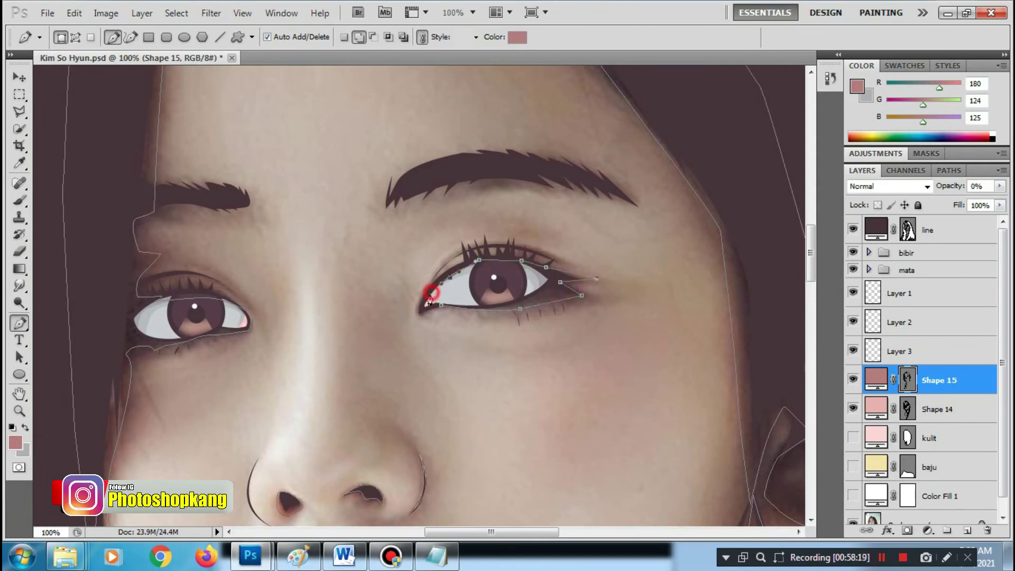
{"action": "left_click", "coordinate": [441, 305]}
Select Shape 15, hide kulit and Shape 14, and fade Shape 15 to 0% opacity
{"action": "left_click", "coordinate": [853, 437]}
{"action": "left_click", "coordinate": [930, 438], "text": "shift"}
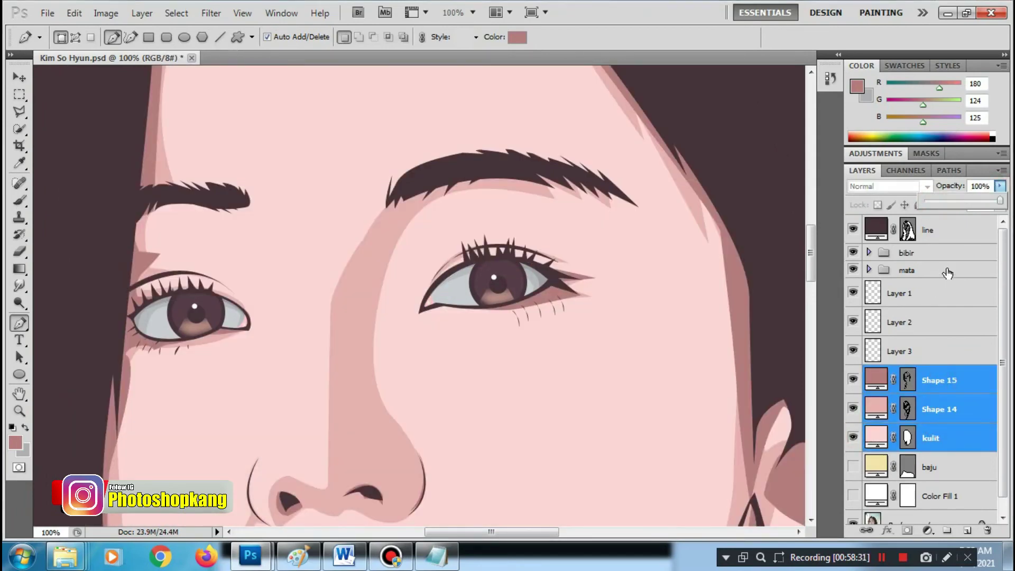
{"action": "left_click", "coordinate": [946, 272]}
{"action": "key", "text": "ctrl+minus"}
{"action": "key", "text": "ctrl+minus"}
{"action": "key", "text": "ctrl+minus"}
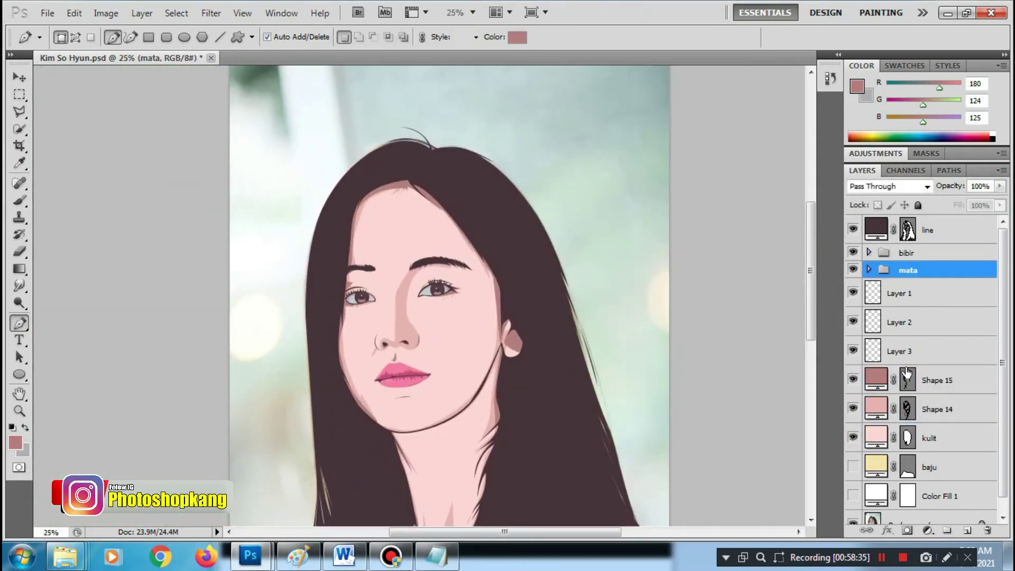
{"action": "left_click", "coordinate": [907, 372]}
{"action": "left_click", "coordinate": [852, 437]}
{"action": "key", "text": "ctrl+plus"}
{"action": "left_click", "coordinate": [852, 409]}
{"action": "left_click_drag", "start_coordinate": [998, 186], "coordinate": [851, 214]}
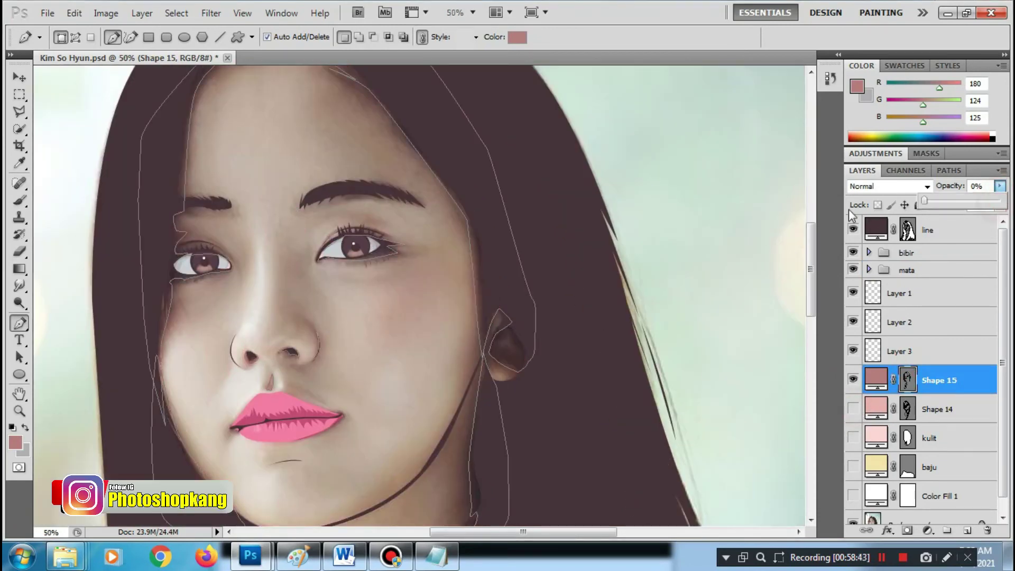
Restore Shape 15 to full opacity and show kulit, Shape 14, baju and Color Fill 1
{"action": "left_click", "coordinate": [358, 37]}
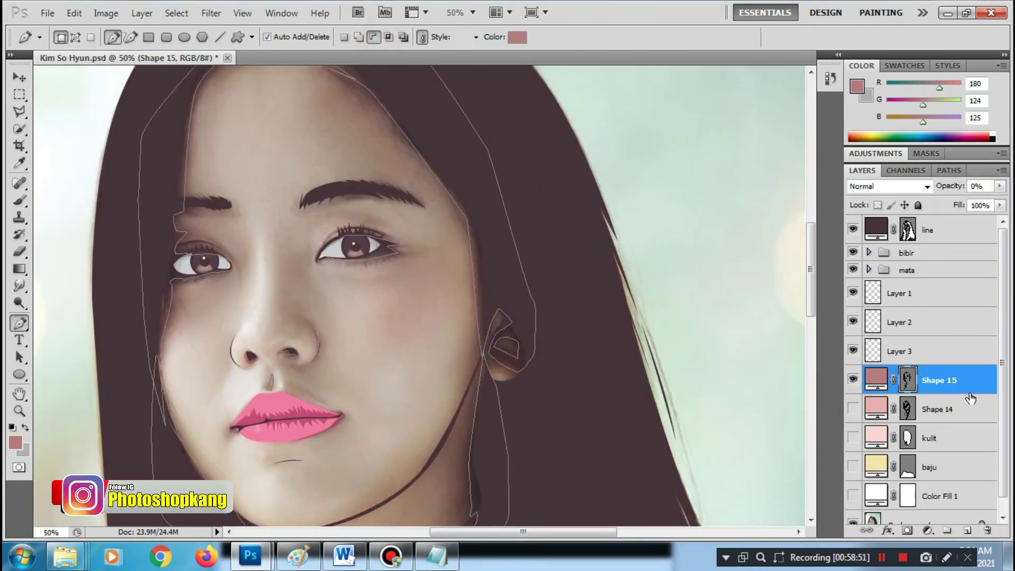
{"action": "left_click", "coordinate": [929, 412]}
{"action": "key", "text": "0"}
{"action": "scroll", "coordinate": [568, 275], "scroll_direction": "down", "scroll_amount": 5}
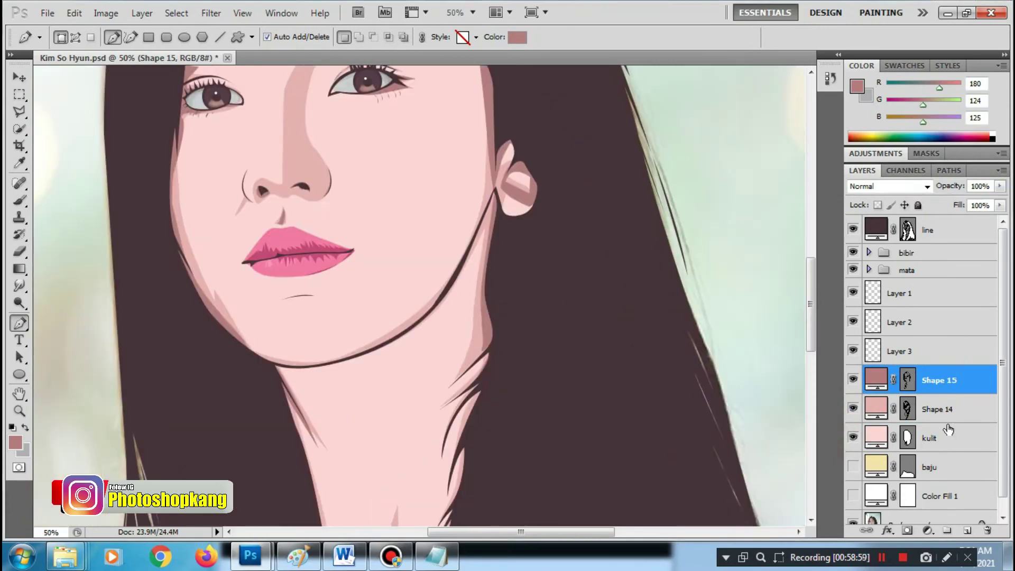
{"action": "key", "text": "ctrl+minus"}
{"action": "left_click", "coordinate": [853, 495]}
{"action": "left_click", "coordinate": [930, 438]}
{"action": "left_click", "coordinate": [852, 466]}
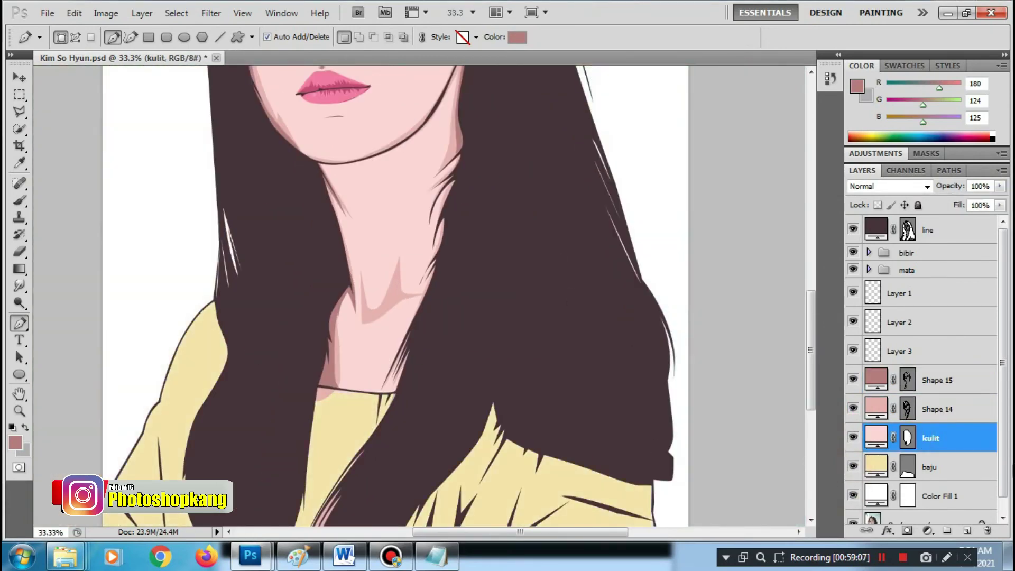
{"action": "key", "text": "ctrl+plus"}
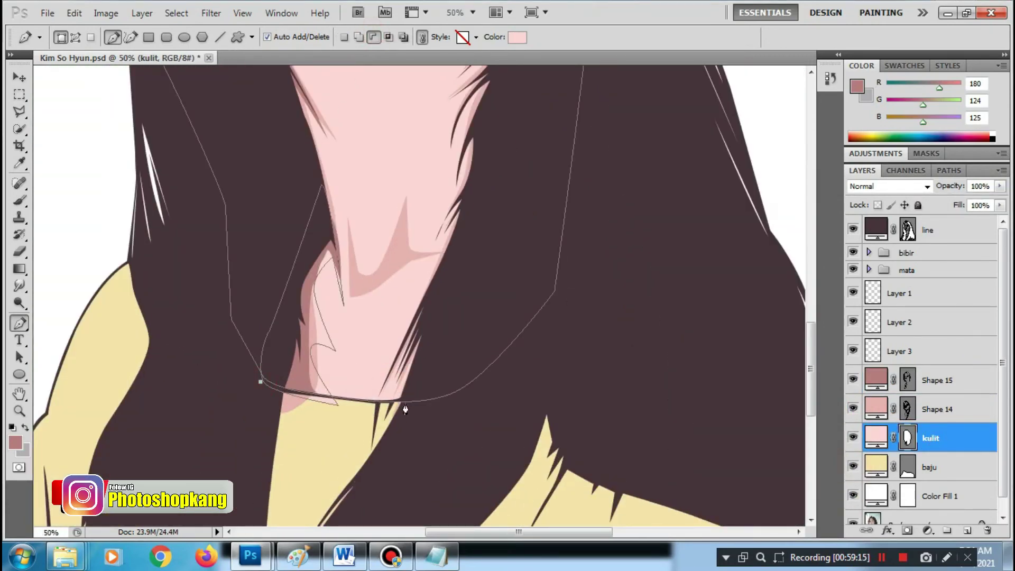
Adjust Shape 14's edge near the collar, then zoom out to the whole face
{"action": "key", "text": "alt+bracketright"}
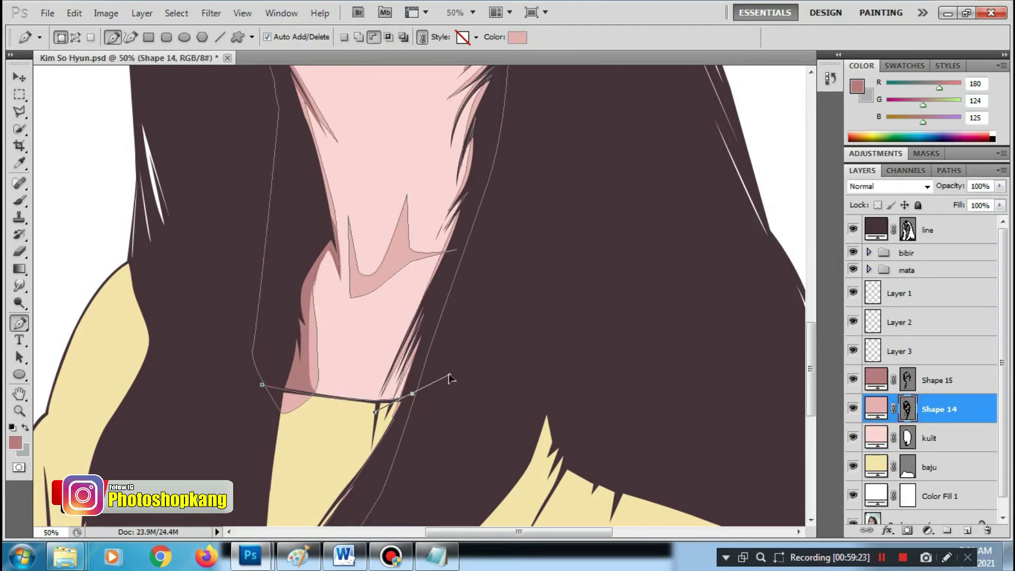
{"action": "left_click", "coordinate": [448, 379]}
{"action": "left_click", "coordinate": [256, 369]}
{"action": "key", "text": "alt+bracketright"}
{"action": "key", "text": "alt+bracketright"}
{"action": "scroll", "coordinate": [421, 410], "scroll_direction": "up", "scroll_amount": 5}
{"action": "scroll", "coordinate": [427, 334], "scroll_direction": "up", "scroll_amount": 5}
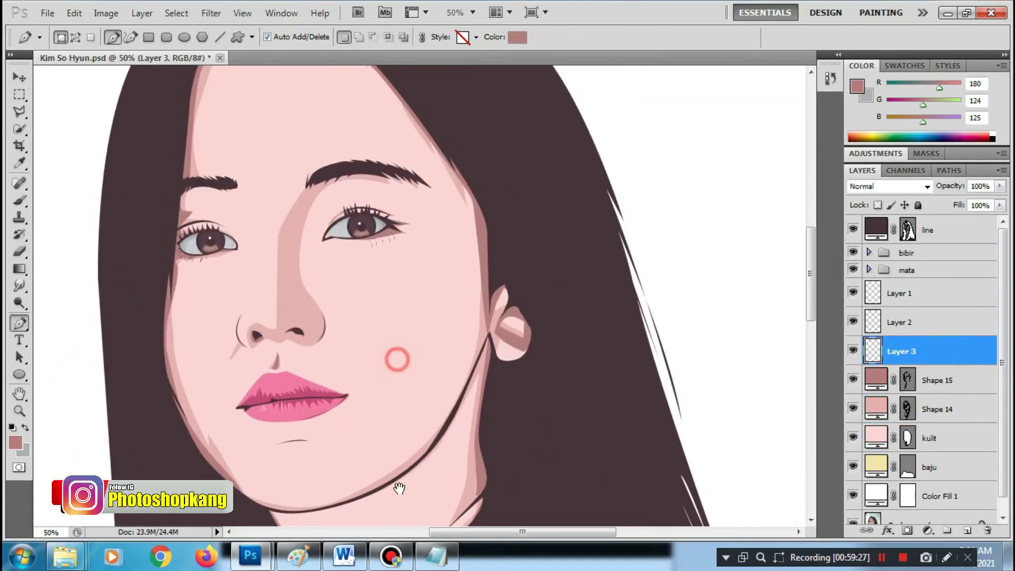
{"action": "key", "text": "ctrl+minus"}
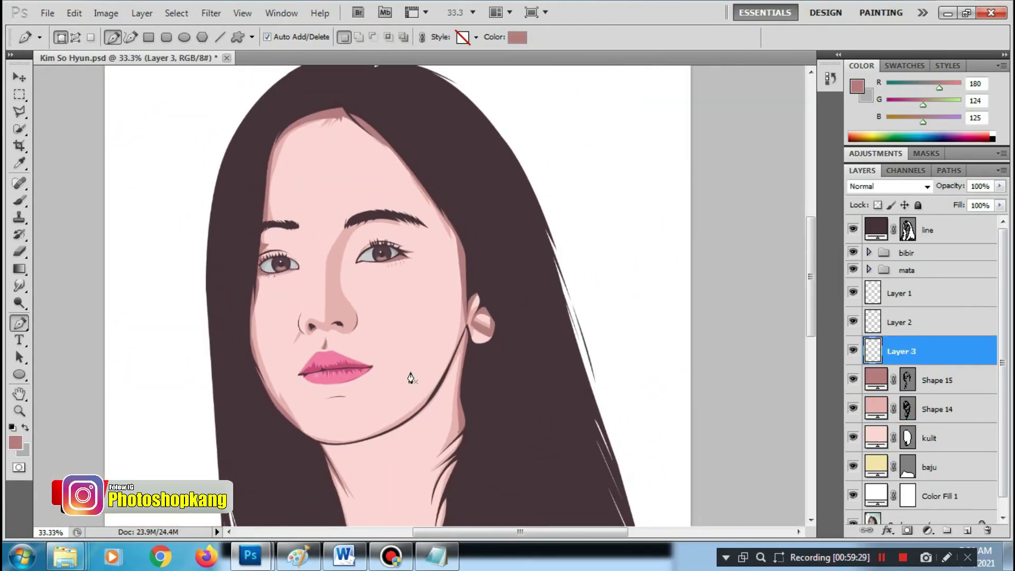
{"action": "scroll", "coordinate": [923, 429], "scroll_direction": "down", "scroll_amount": 1}
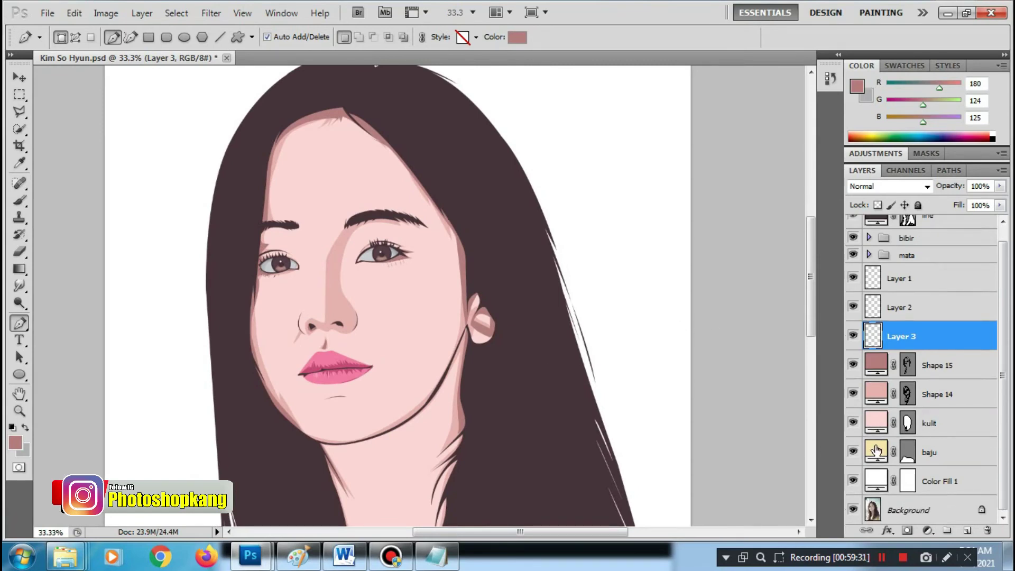
Fade Shape 15, Shape 14 and kulit to 0% opacity and bring vexel palet.jpg forward
{"action": "left_click", "coordinate": [956, 366]}
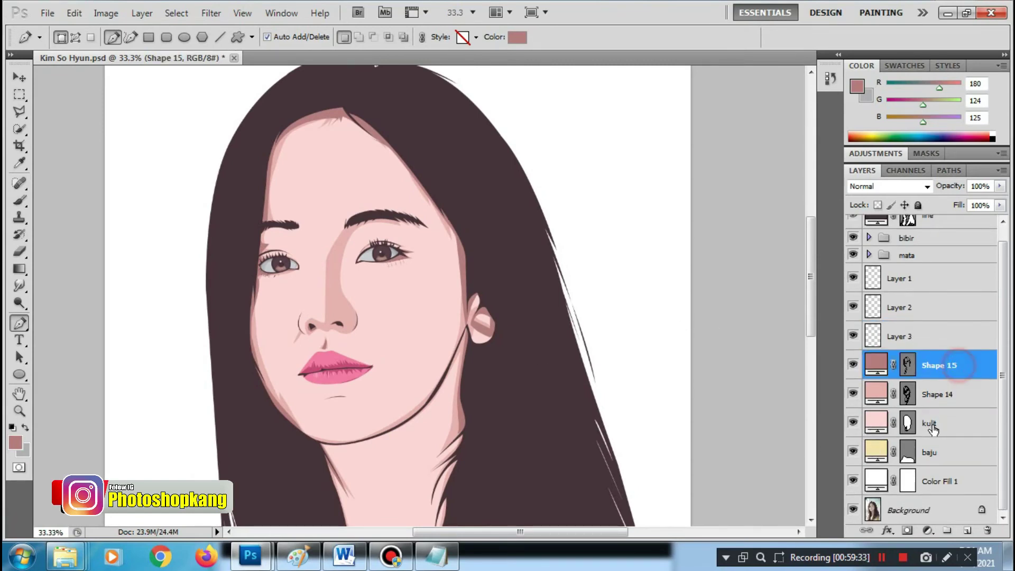
{"action": "left_click", "coordinate": [942, 421], "text": "shift"}
{"action": "left_click", "coordinate": [999, 186]}
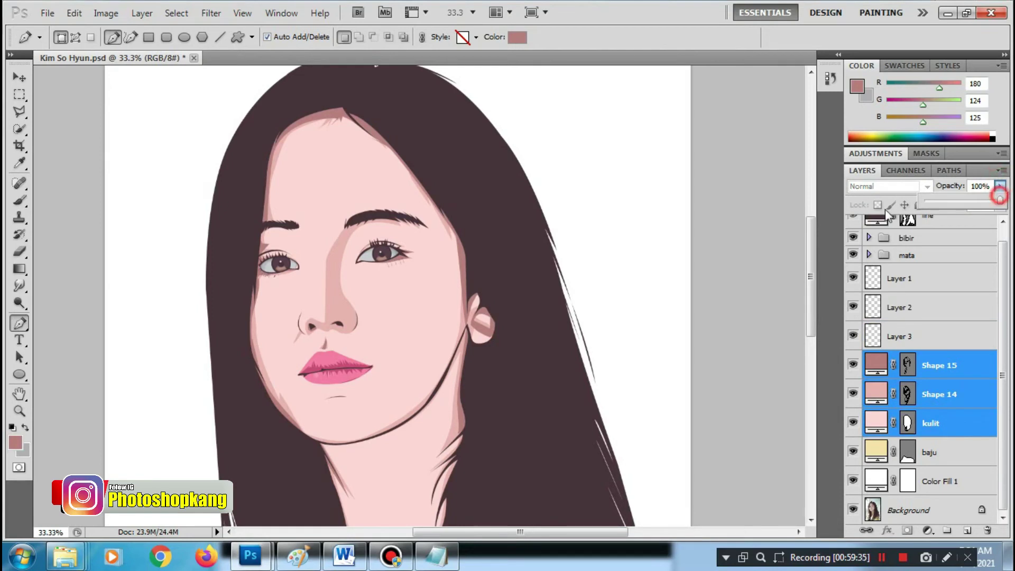
{"action": "left_click_drag", "start_coordinate": [999, 201], "coordinate": [924, 206]}
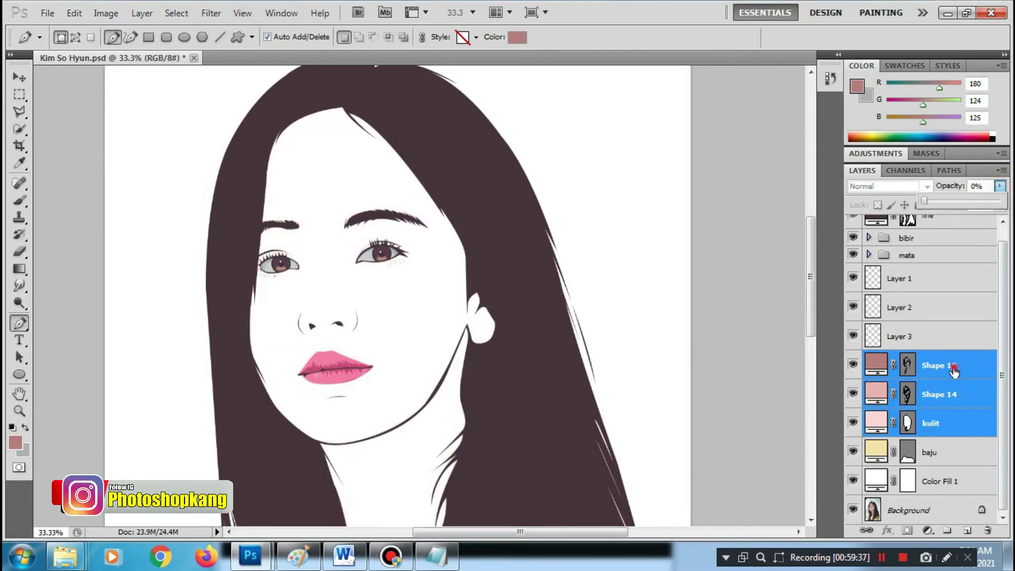
{"action": "left_click", "coordinate": [954, 369]}
{"action": "key", "text": "ctrl+Tab"}
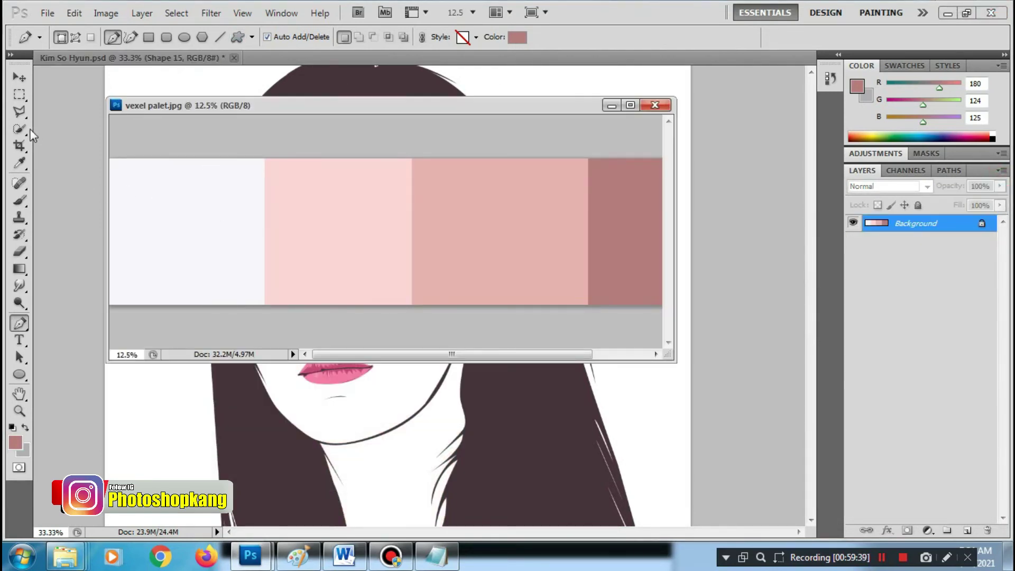
Sample white as the colour, add a new layer above Shape 15, and hide Color Fill 1
{"action": "left_click", "coordinate": [19, 201]}
{"action": "left_click", "coordinate": [190, 190], "text": "alt"}
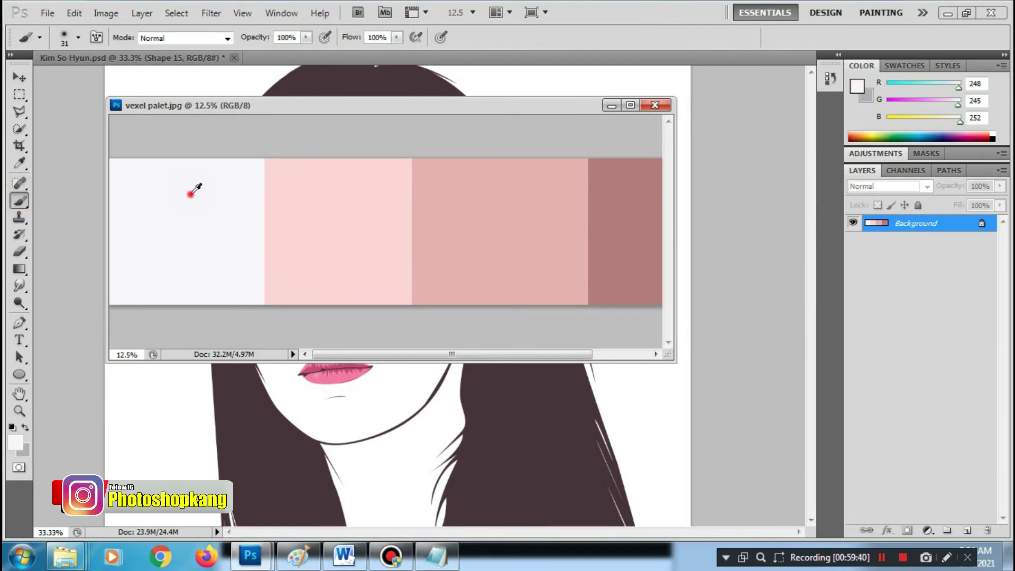
{"action": "left_click", "coordinate": [611, 105]}
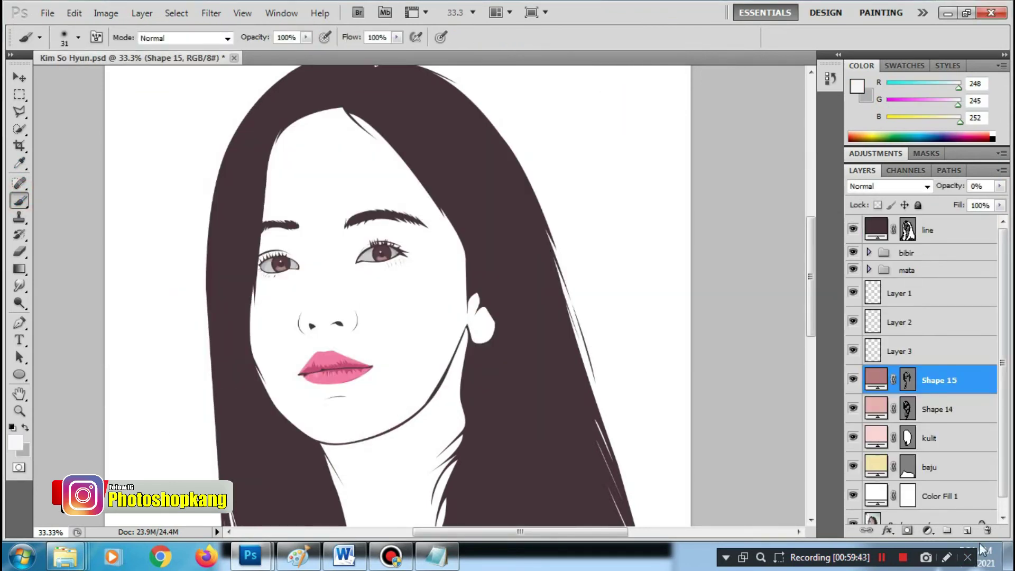
{"action": "left_click", "coordinate": [967, 531]}
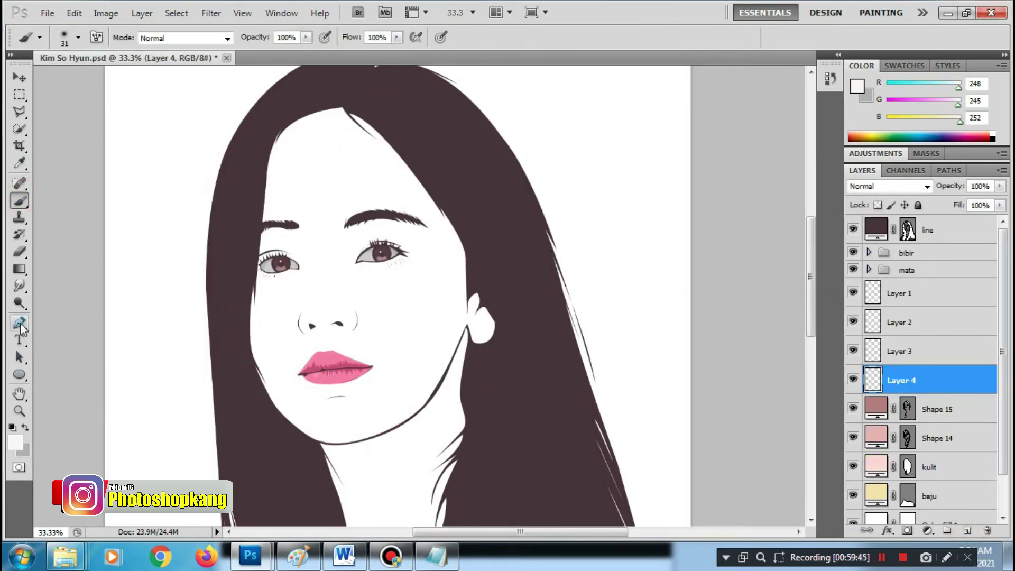
{"action": "left_click", "coordinate": [19, 322]}
{"action": "scroll", "coordinate": [884, 482], "scroll_direction": "down", "scroll_amount": 2}
{"action": "left_click", "coordinate": [852, 481]}
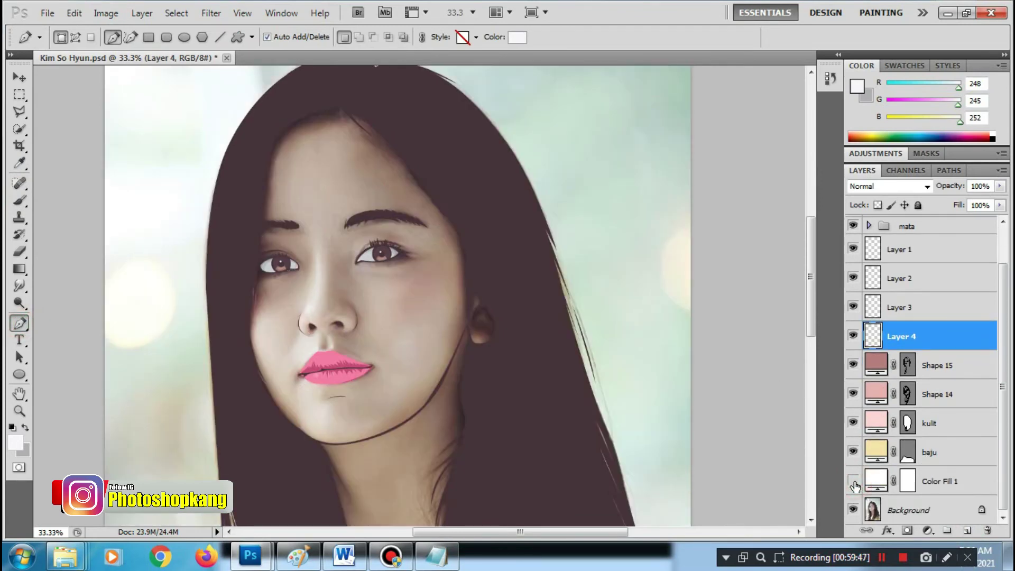
{"action": "scroll", "coordinate": [330, 272], "scroll_direction": "up", "scroll_amount": 2}
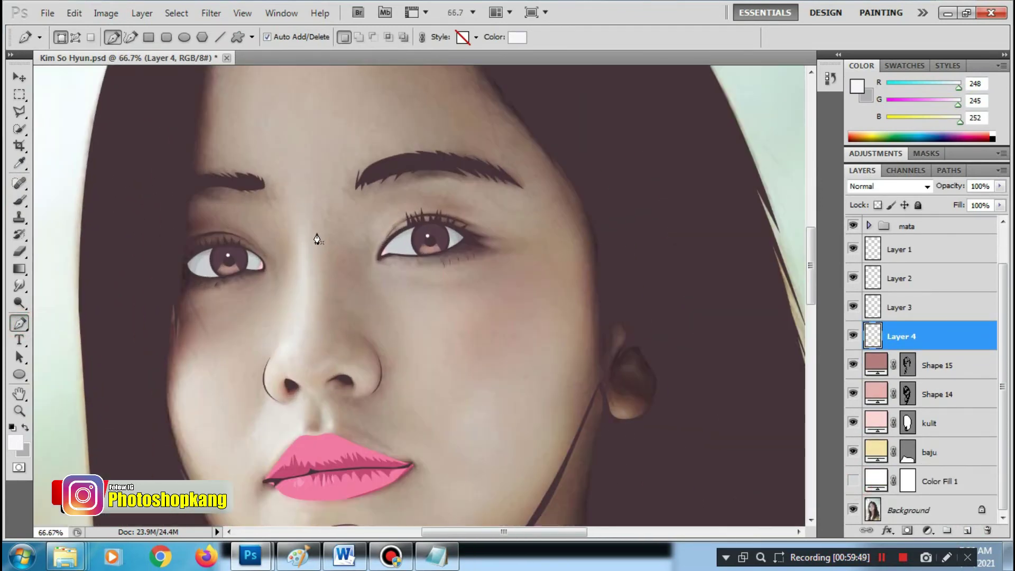
Draw a curved white highlight shape down the nose bridge, with further paths adding to it
{"action": "left_click", "coordinate": [304, 231]}
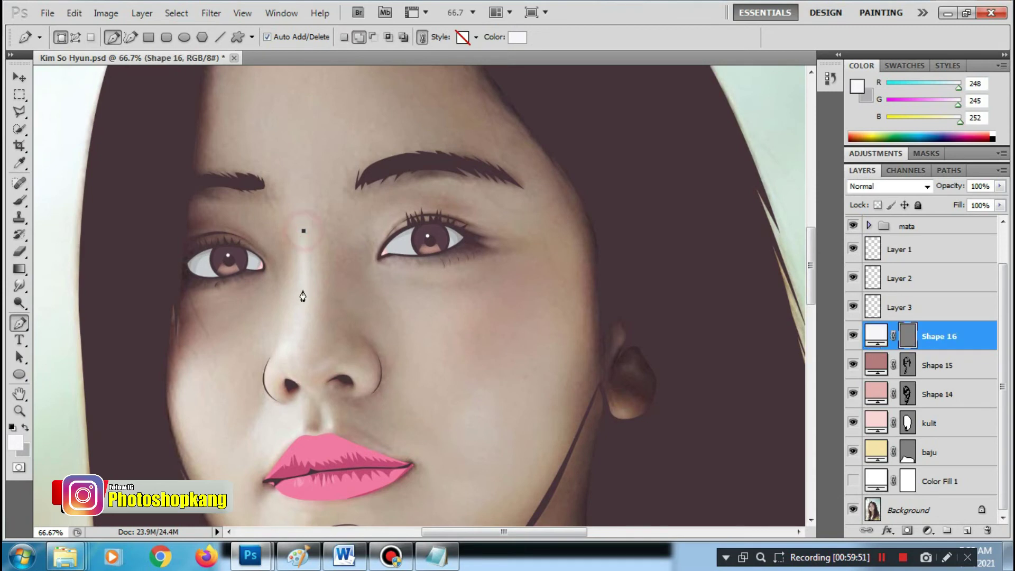
{"action": "left_click", "coordinate": [301, 302]}
{"action": "left_click_drag", "start_coordinate": [301, 302], "coordinate": [302, 310]}
{"action": "left_click", "coordinate": [303, 231]}
{"action": "key", "text": "Return"}
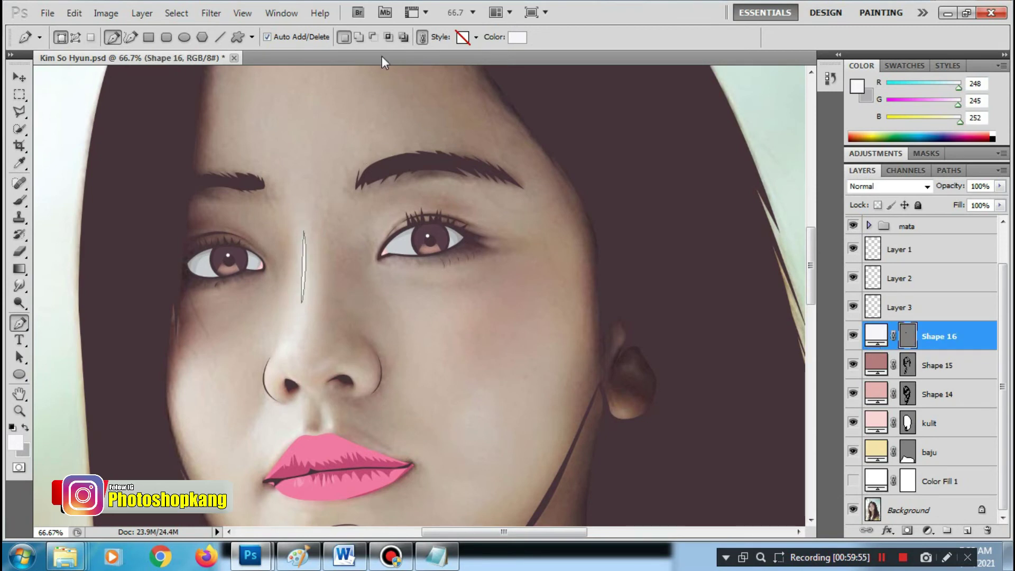
{"action": "left_click", "coordinate": [359, 37]}
{"action": "scroll", "coordinate": [330, 267], "scroll_direction": "down", "scroll_amount": 3}
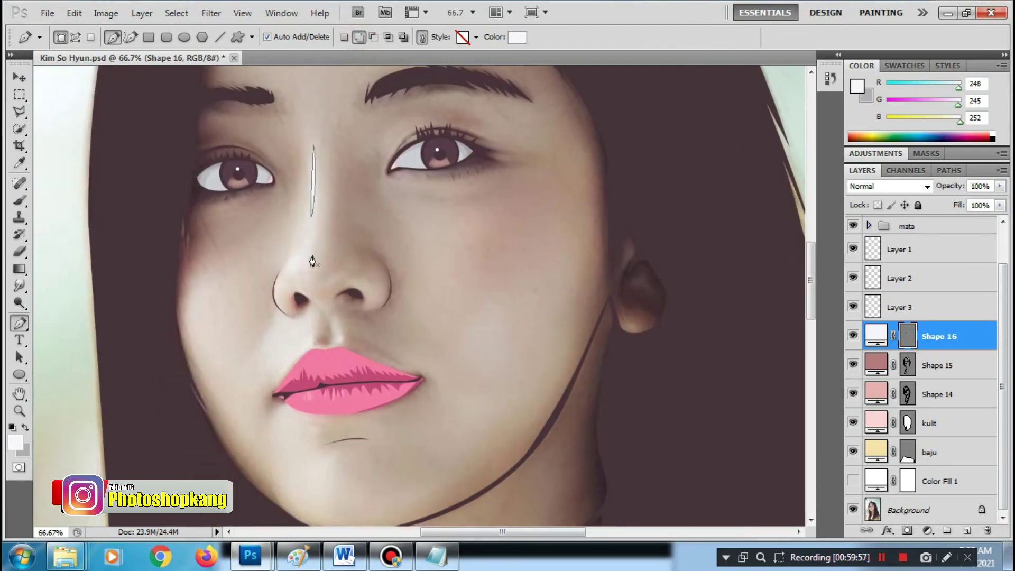
Outline a highlight along the upper lip edge out to the left lip corner
{"action": "left_click", "coordinate": [344, 344]}
{"action": "left_click", "coordinate": [377, 364]}
{"action": "left_click", "coordinate": [334, 346]}
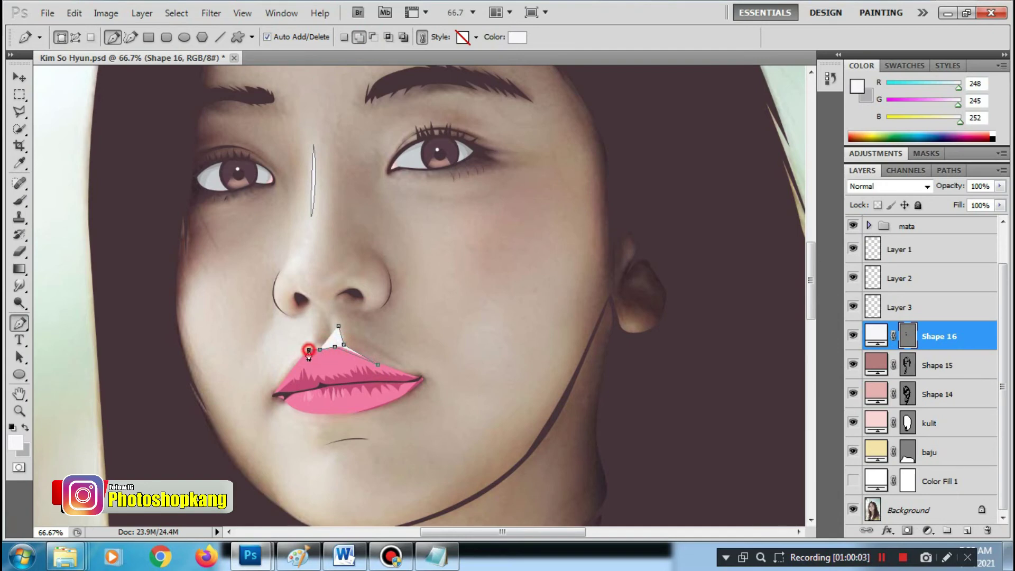
{"action": "left_click", "coordinate": [274, 389]}
{"action": "scroll", "coordinate": [303, 351], "scroll_direction": "up", "scroll_amount": 2}
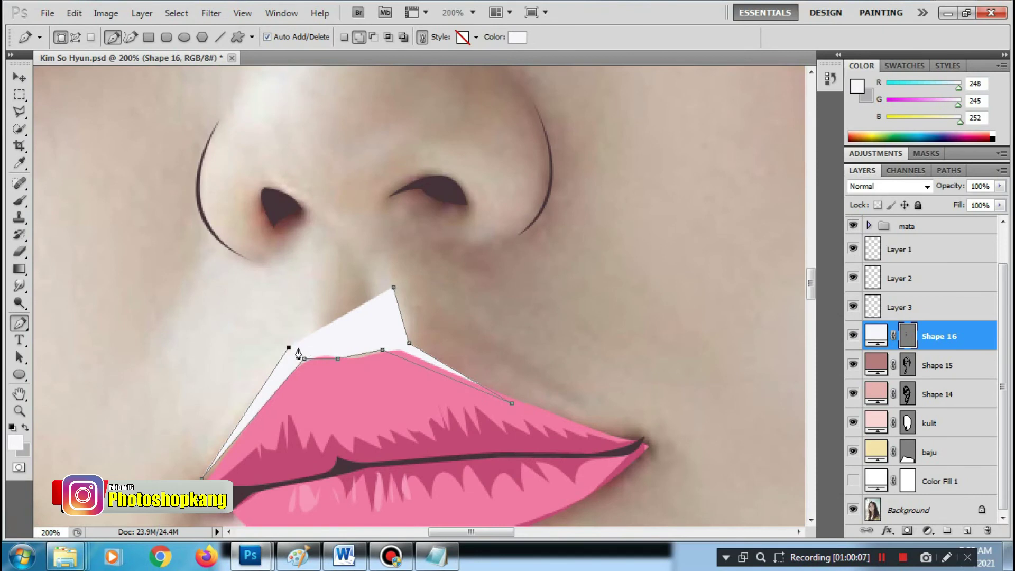
{"action": "left_click", "coordinate": [305, 359]}
{"action": "left_click_drag", "start_coordinate": [288, 348], "coordinate": [303, 348]}
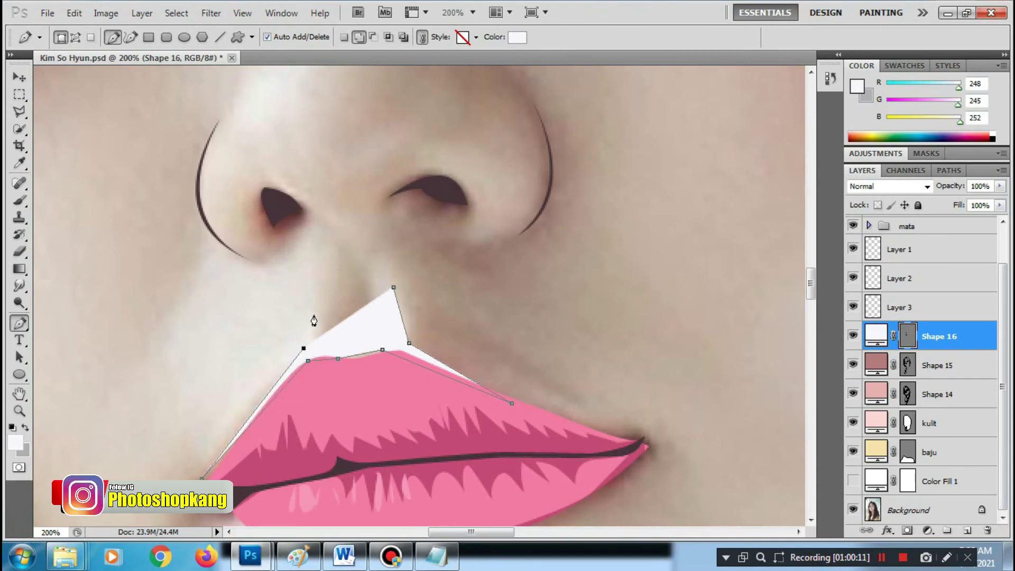
Shape the upper-lip highlight with a spike toward the nose and a curved right side
{"action": "left_click", "coordinate": [314, 310]}
{"action": "left_click", "coordinate": [317, 350]}
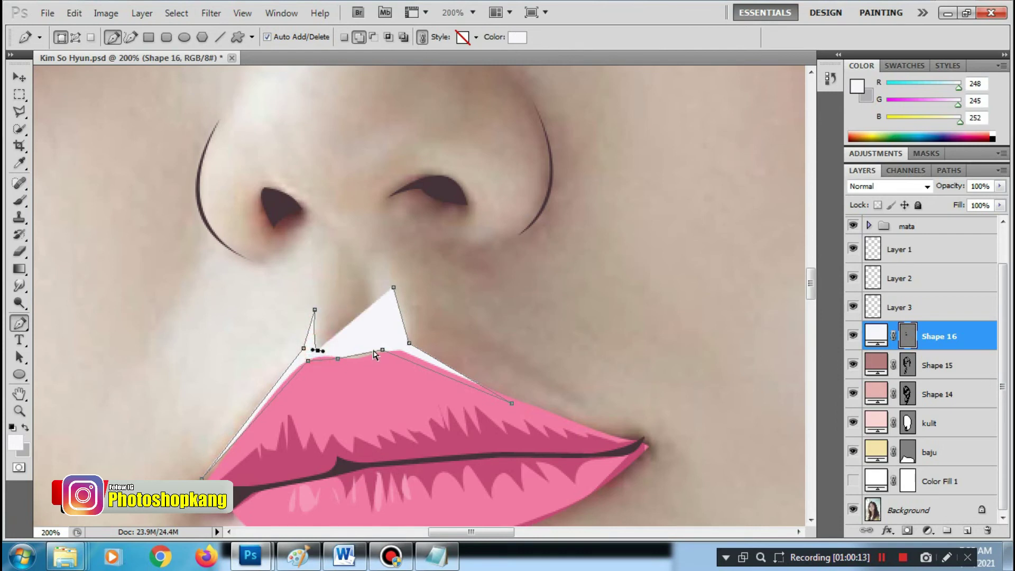
{"action": "left_click_drag", "start_coordinate": [392, 342], "coordinate": [410, 322]}
{"action": "left_click", "coordinate": [393, 342], "text": "alt"}
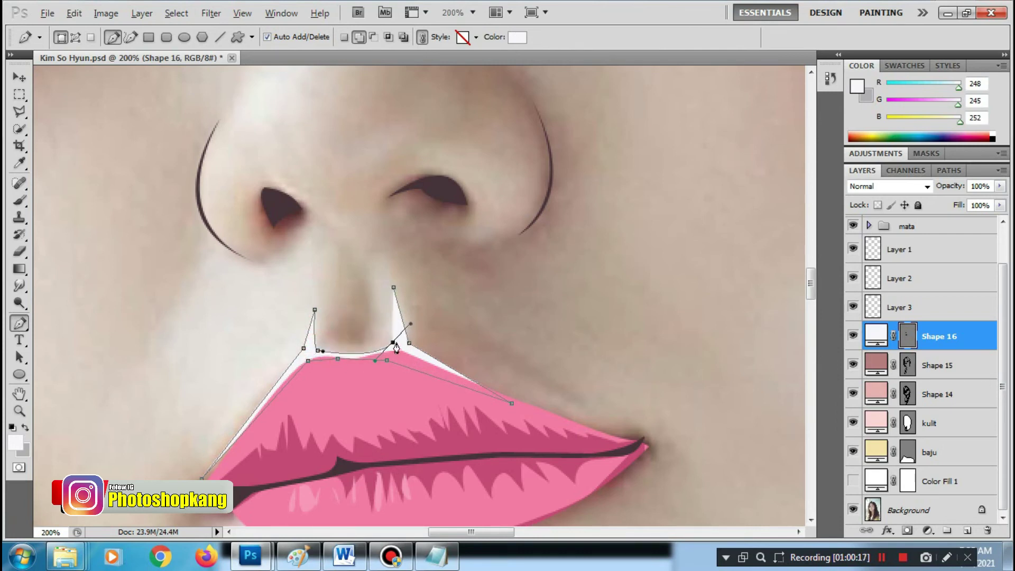
{"action": "left_click", "coordinate": [395, 298]}
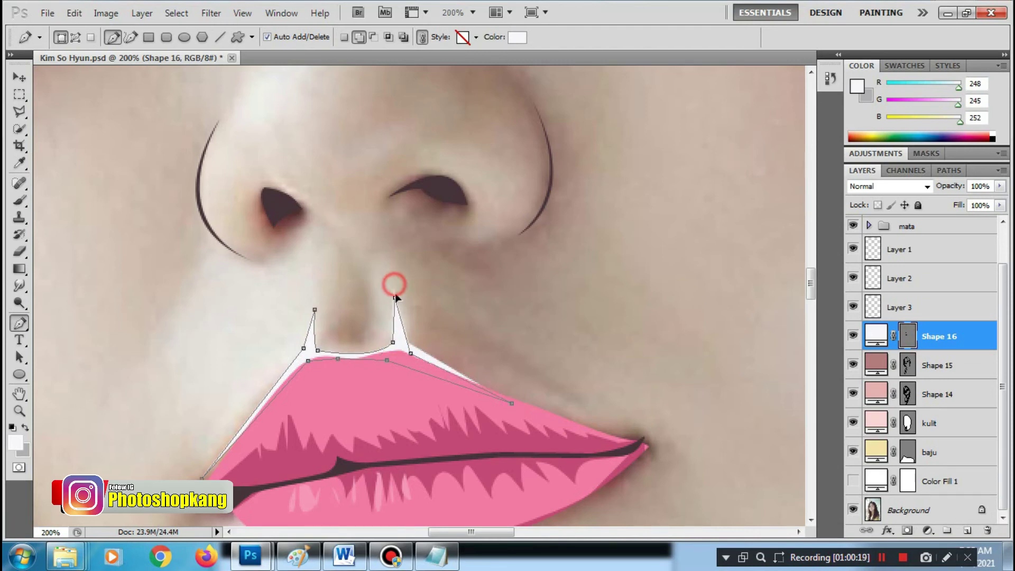
{"action": "left_click", "coordinate": [413, 349]}
{"action": "left_click_drag", "start_coordinate": [512, 400], "coordinate": [535, 407]}
{"action": "key", "text": "Return"}
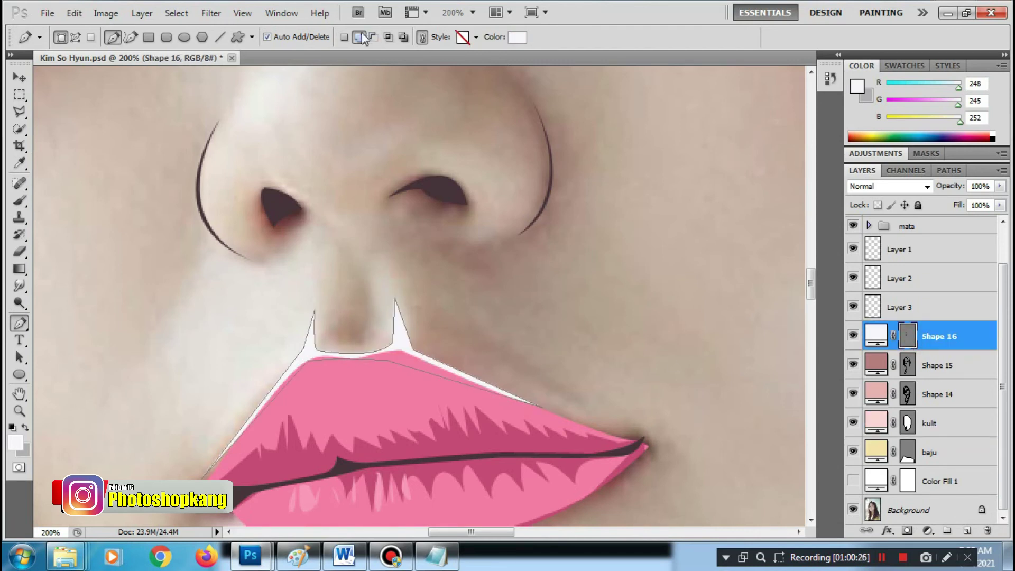
Draw white highlight crescents around the left and right nostrils
{"action": "mouse_move", "coordinate": [256, 264]}
{"action": "left_mouse_down"}
{"action": "mouse_move", "coordinate": [339, 294]}
{"action": "mouse_move", "coordinate": [316, 305]}
{"action": "left_mouse_up"}
{"action": "left_click", "coordinate": [249, 260], "text": "alt"}
{"action": "scroll", "coordinate": [249, 261], "scroll_direction": "up", "scroll_amount": 3}
{"action": "left_click", "coordinate": [215, 188]}
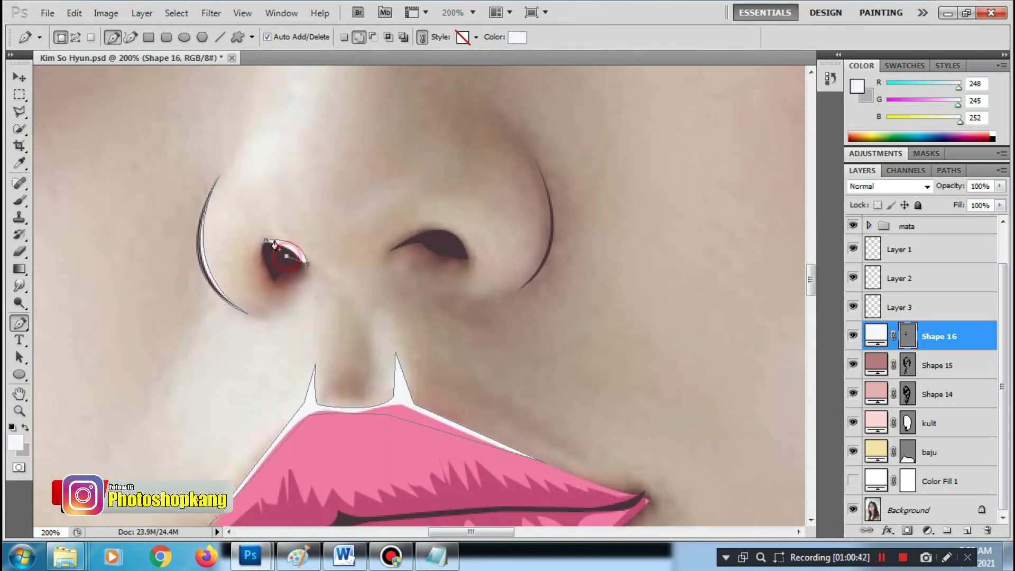
{"action": "key", "text": "Return"}
{"action": "left_click", "coordinate": [520, 288], "text": "alt"}
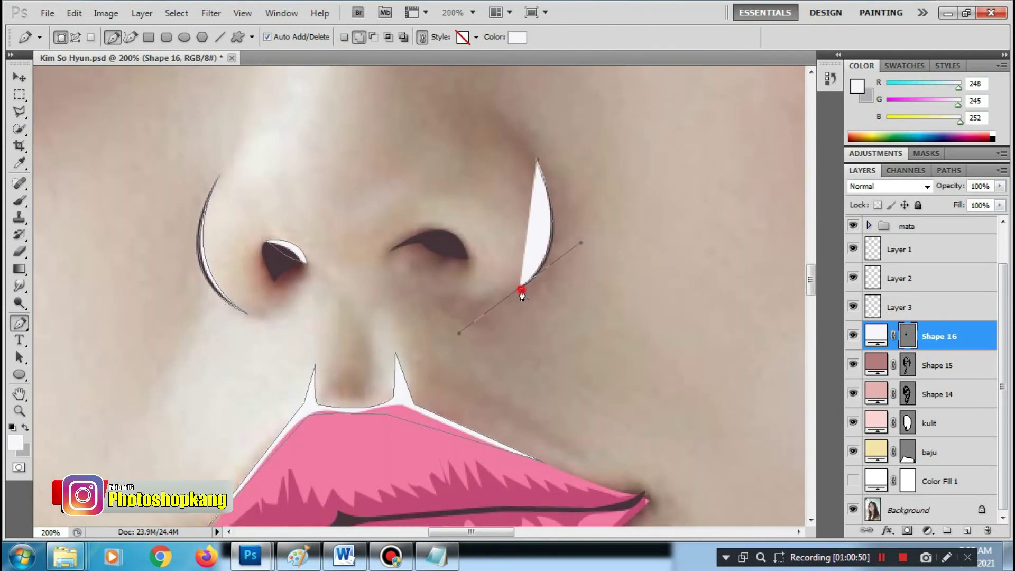
{"action": "key", "text": "Return"}
Trace a right-nostril highlight and a curved crescent above the right eyelid
{"action": "left_click", "coordinate": [410, 243]}
{"action": "left_click_drag", "start_coordinate": [466, 258], "coordinate": [485, 315]}
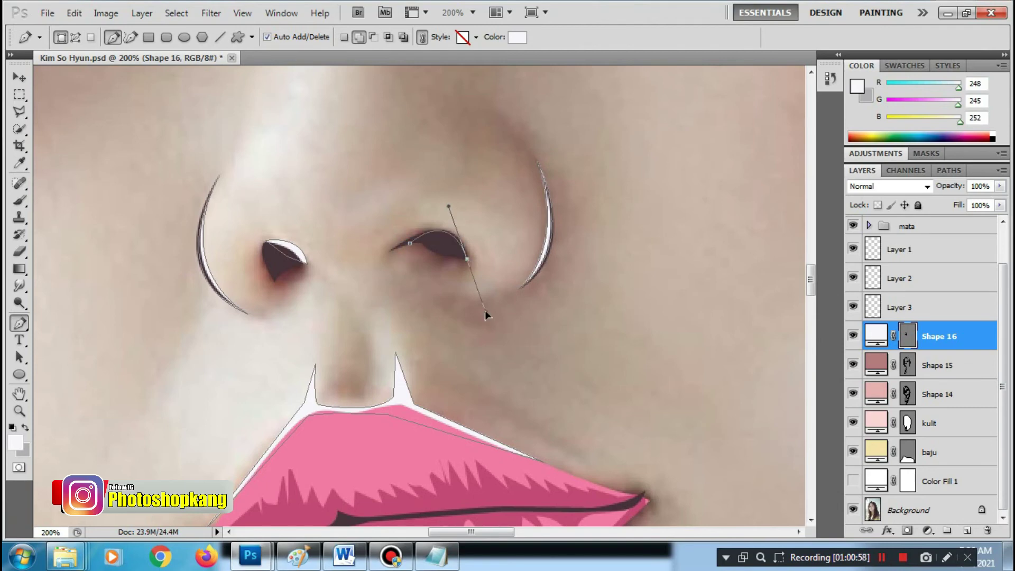
{"action": "left_click", "coordinate": [409, 246]}
{"action": "scroll", "coordinate": [483, 291], "scroll_direction": "down", "scroll_amount": 3}
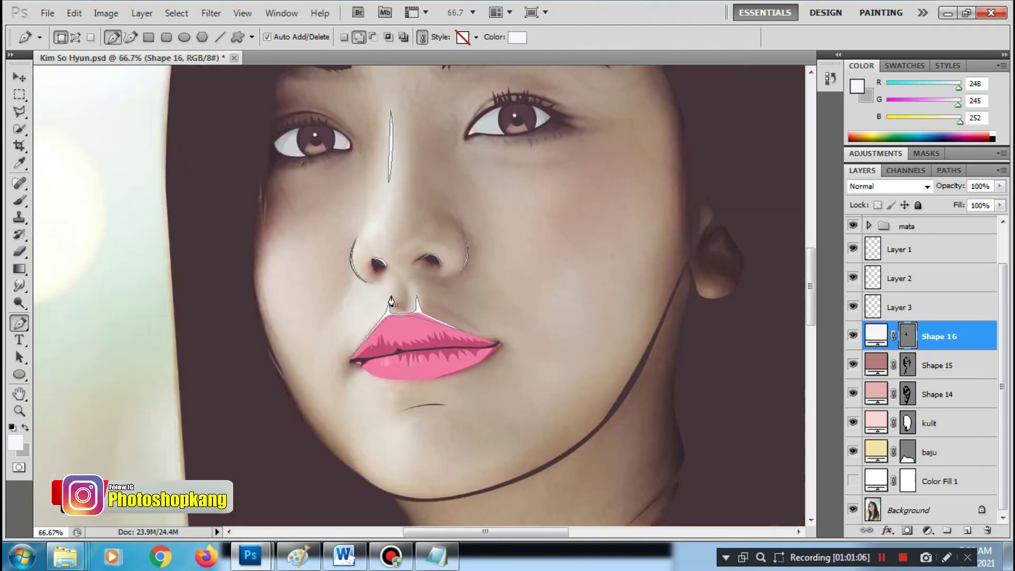
{"action": "left_click", "coordinate": [447, 346]}
{"action": "left_click_drag", "start_coordinate": [530, 317], "coordinate": [593, 326]}
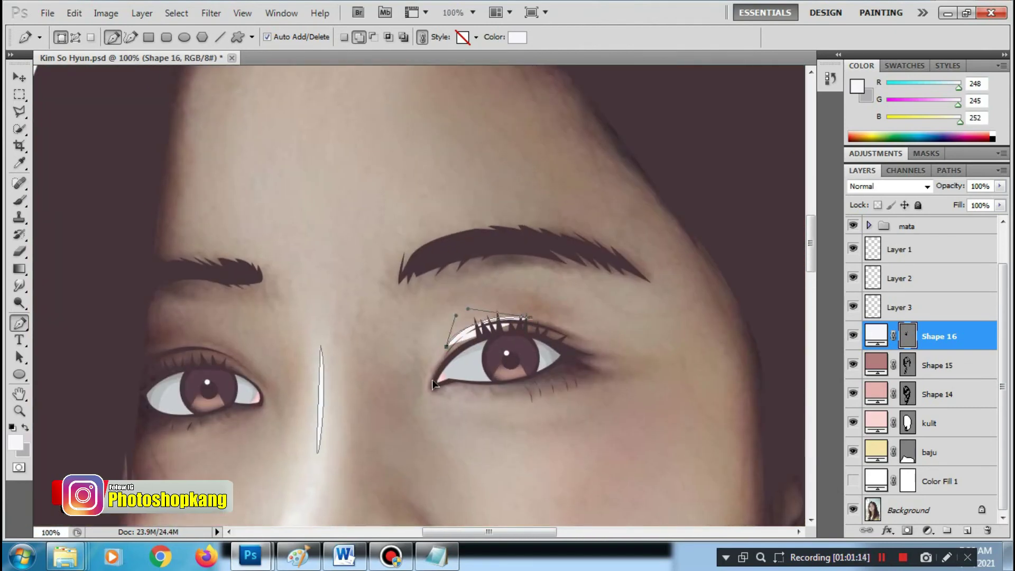
{"action": "key", "text": "Return"}
Add curved highlight crescents over the left eyelid and along the jawline
{"action": "left_click", "coordinate": [170, 351]}
{"action": "left_click_drag", "start_coordinate": [235, 359], "coordinate": [263, 379]}
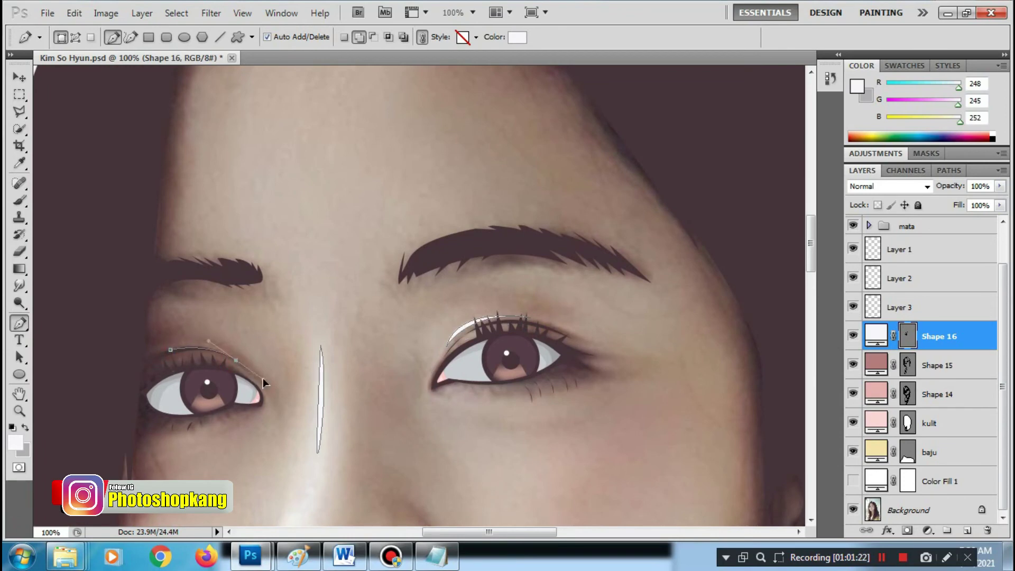
{"action": "scroll", "coordinate": [244, 296], "scroll_direction": "down", "scroll_amount": 5}
{"action": "scroll", "coordinate": [245, 296], "scroll_direction": "down", "scroll_amount": 2}
{"action": "scroll", "coordinate": [262, 301], "scroll_direction": "down", "scroll_amount": 2}
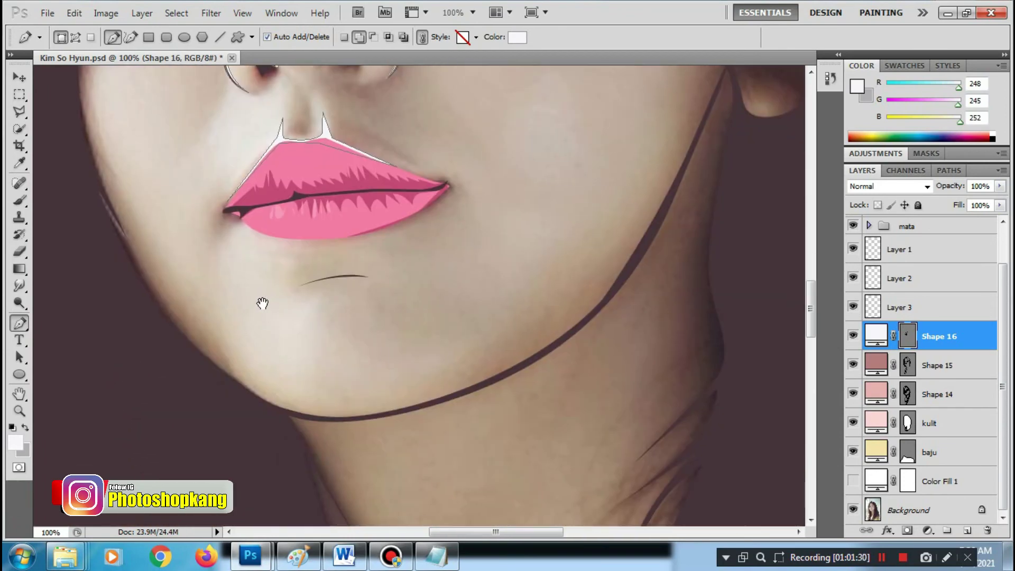
{"action": "left_click_drag", "start_coordinate": [340, 417], "coordinate": [529, 374]}
{"action": "left_click", "coordinate": [582, 320]}
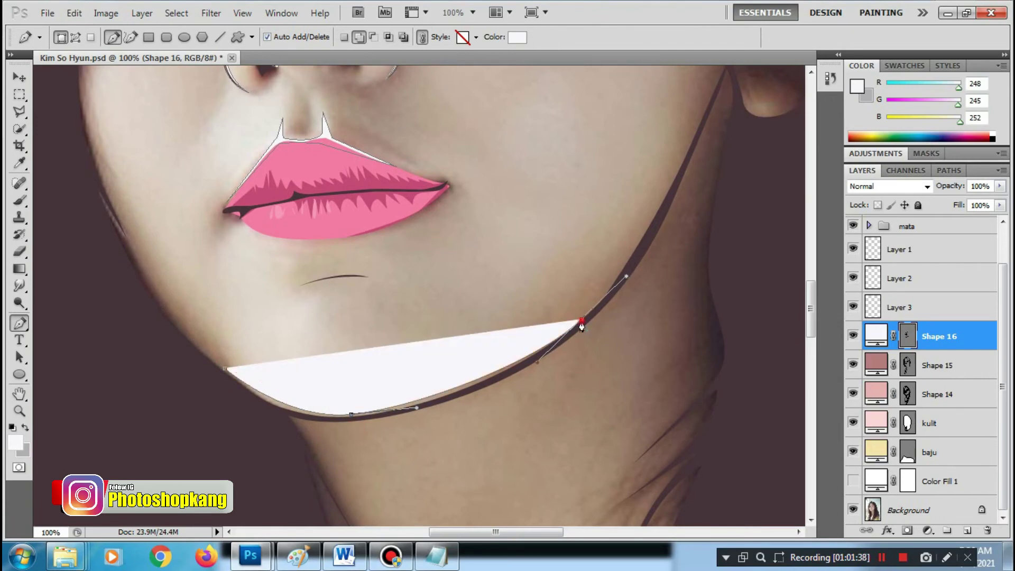
{"action": "left_click_drag", "start_coordinate": [225, 369], "coordinate": [296, 407]}
Place highlight anchors along the neck and close the earring highlight path
{"action": "scroll", "coordinate": [323, 483], "scroll_direction": "down", "scroll_amount": 3}
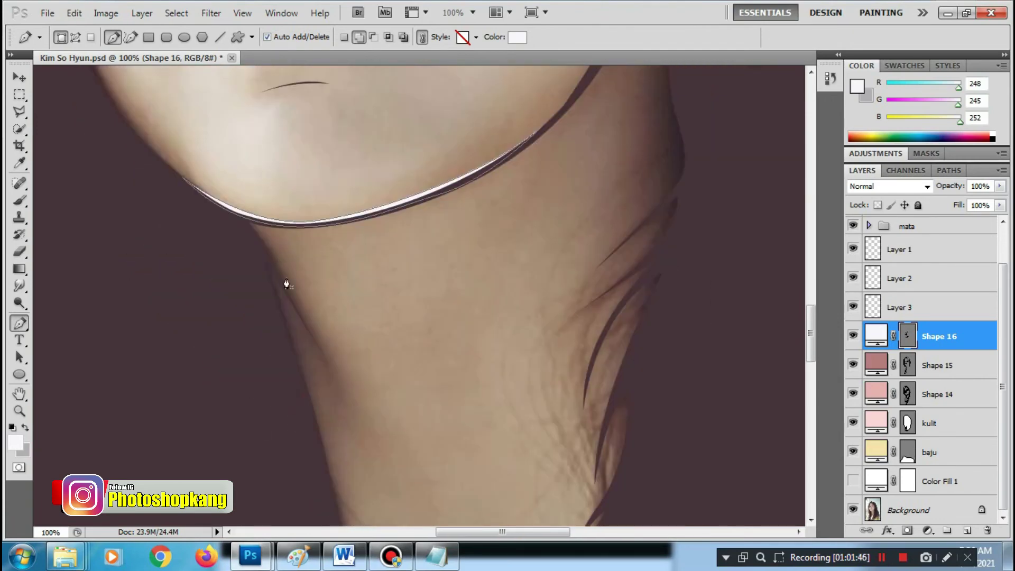
{"action": "scroll", "coordinate": [317, 291], "scroll_direction": "down", "scroll_amount": 3}
{"action": "left_click", "coordinate": [287, 288]}
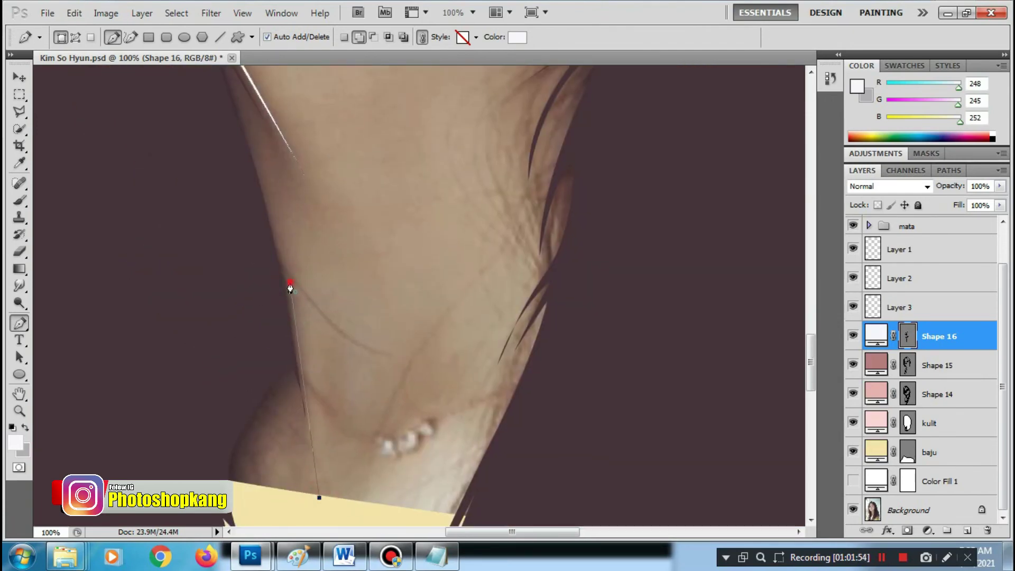
{"action": "scroll", "coordinate": [446, 426], "scroll_direction": "up", "scroll_amount": 2}
{"action": "scroll", "coordinate": [368, 505], "scroll_direction": "down", "scroll_amount": 2}
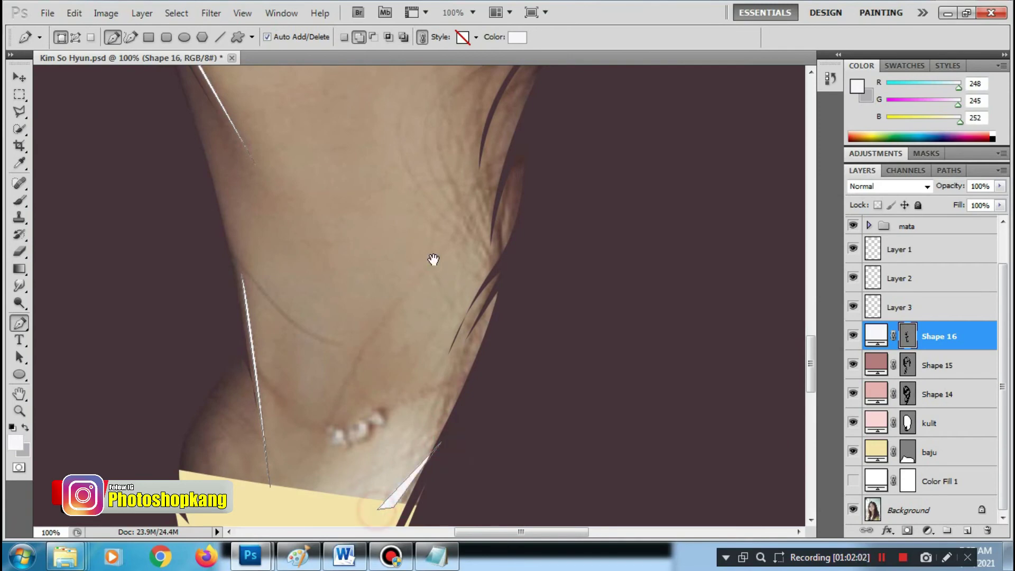
{"action": "scroll", "coordinate": [530, 428], "scroll_direction": "up", "scroll_amount": 10}
{"action": "left_click", "coordinate": [513, 408]}
Start a highlight path under the eye corner, bringing the eyebrows and eyes into view
{"action": "left_click_drag", "start_coordinate": [265, 201], "coordinate": [370, 246]}
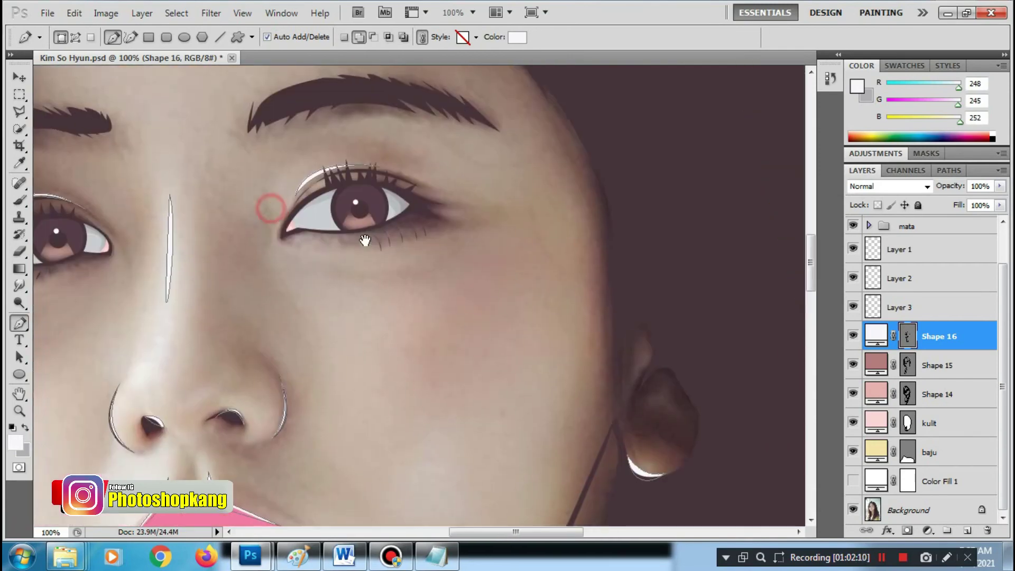
{"action": "left_click", "coordinate": [291, 246]}
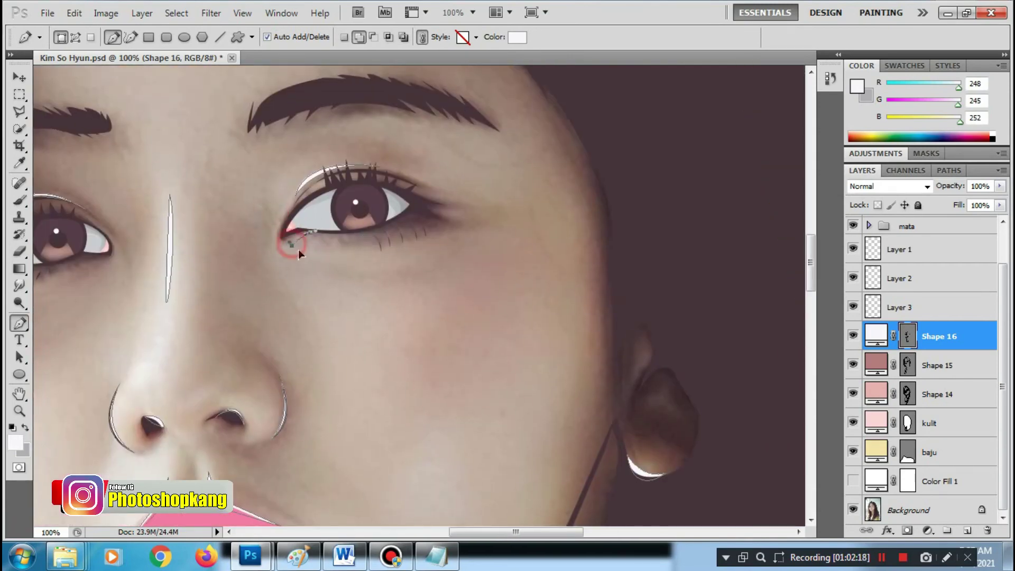
{"action": "scroll", "coordinate": [200, 275], "scroll_direction": "left", "scroll_amount": 3}
{"action": "left_click_drag", "start_coordinate": [301, 179], "coordinate": [301, 312]}
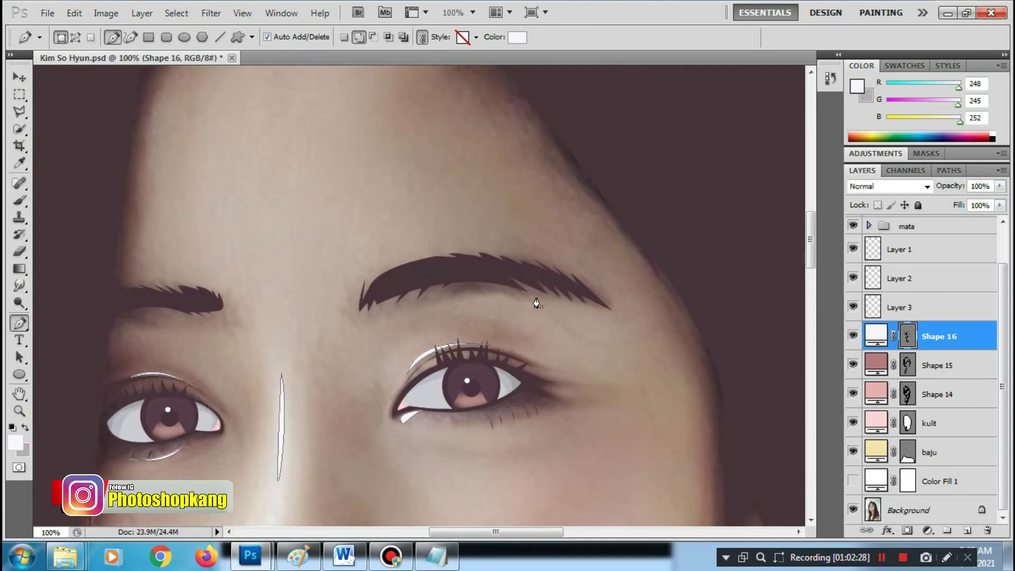
{"action": "scroll", "coordinate": [548, 378], "scroll_direction": "down", "scroll_amount": 5}
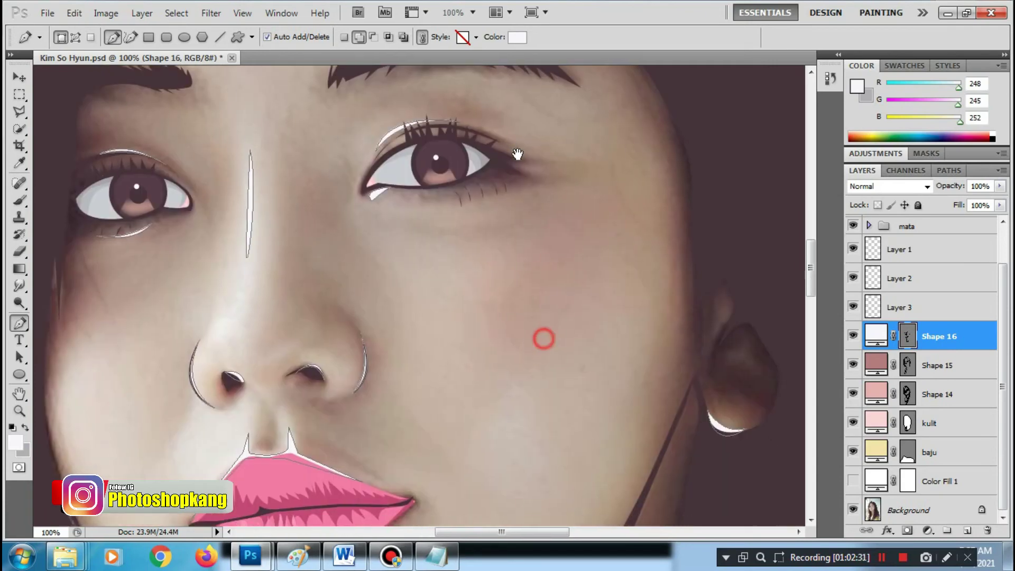
Set the kulit, Shape 14 and Shape 15 skin layers to 100% opacity
{"action": "left_click", "coordinate": [950, 414]}
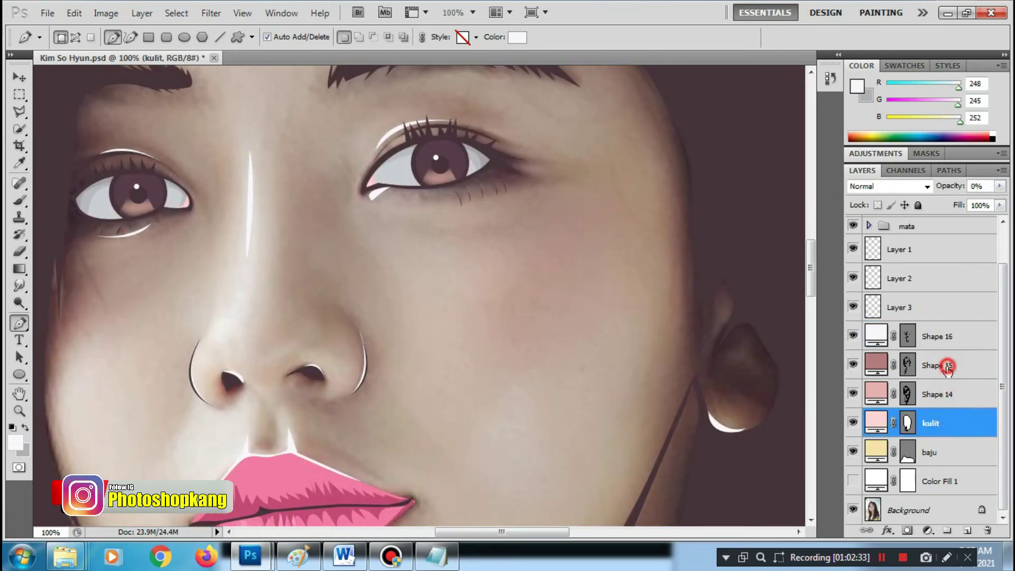
{"action": "left_click", "coordinate": [938, 365], "text": "shift"}
{"action": "left_click", "coordinate": [1000, 186]}
{"action": "left_click_drag", "start_coordinate": [996, 202], "coordinate": [922, 203]}
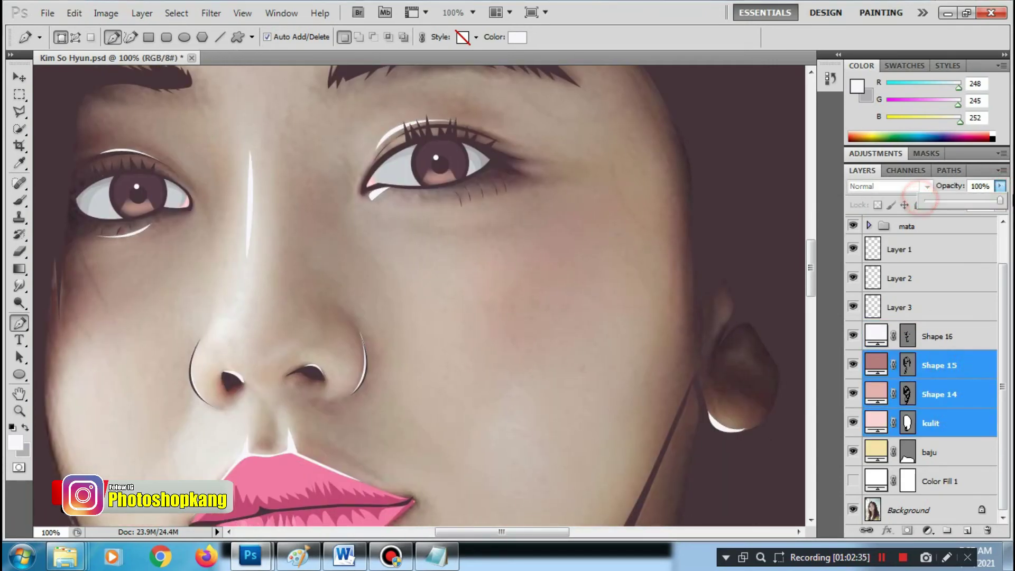
{"action": "key", "text": "ctrl+z"}
Zoom into the eye and move a Shape 14 eye-corner shadow anchor downward
{"action": "left_click", "coordinate": [948, 335]}
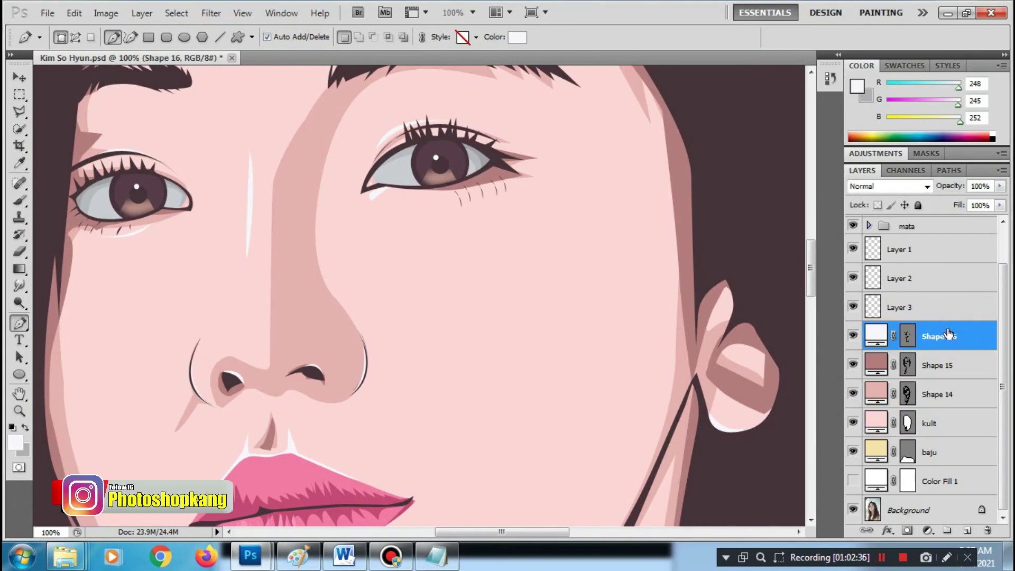
{"action": "key", "text": "ctrl+minus"}
{"action": "key", "text": "ctrl+minus"}
{"action": "key", "text": "ctrl+minus"}
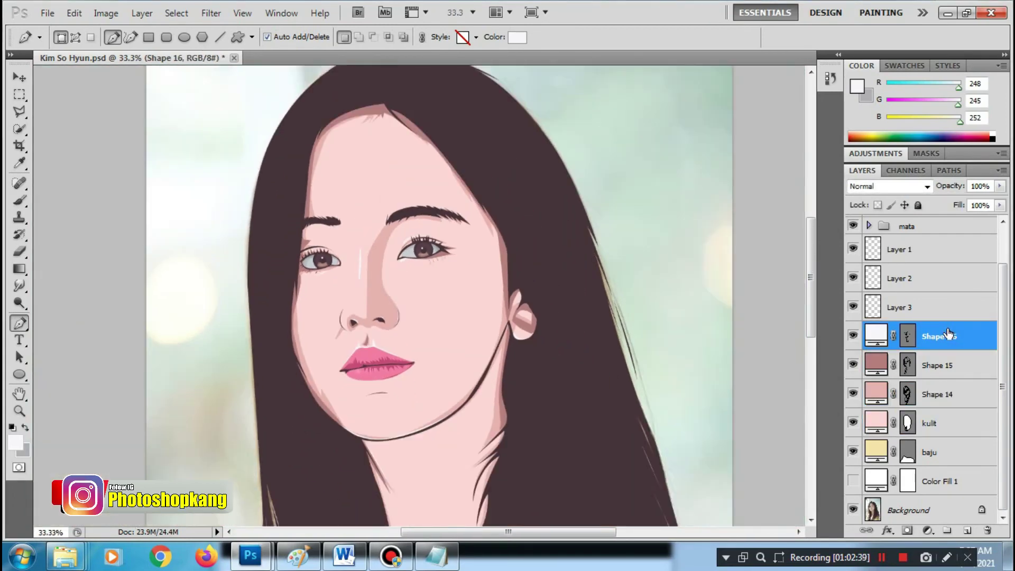
{"action": "left_click", "coordinate": [365, 265], "text": "ctrl"}
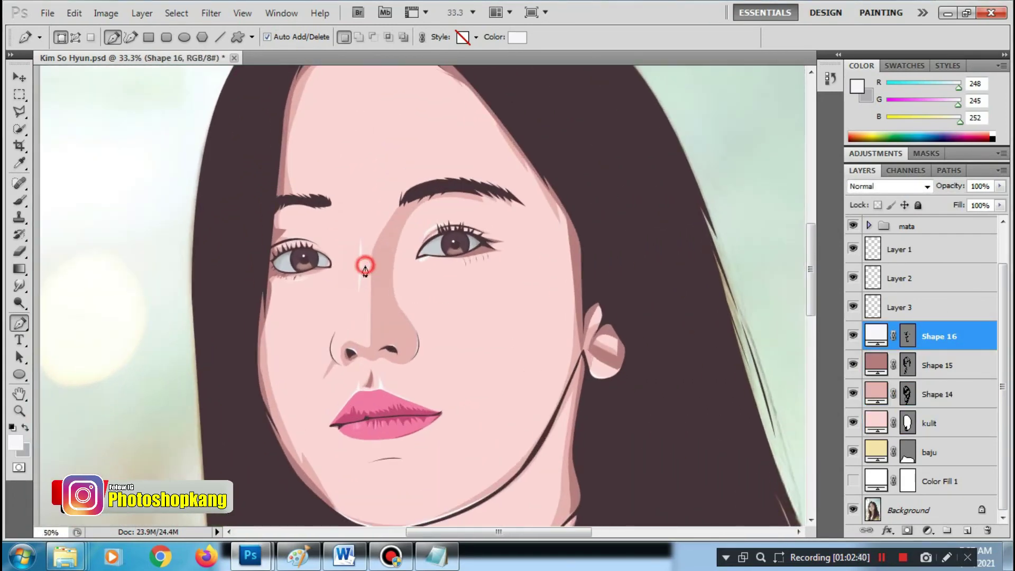
{"action": "left_click", "coordinate": [412, 238], "text": "ctrl"}
{"action": "left_click", "coordinate": [453, 206], "text": "ctrl"}
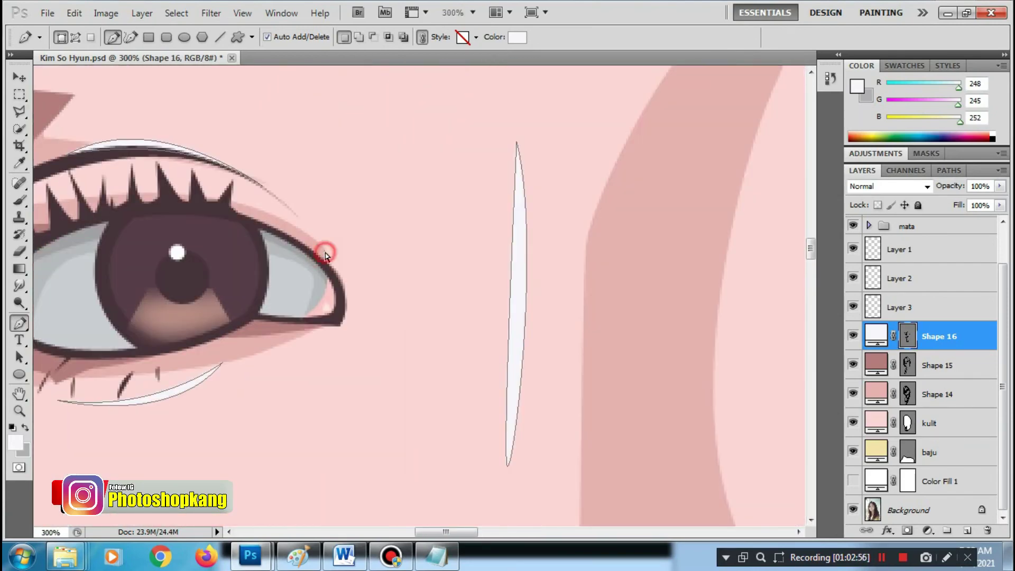
{"action": "left_click", "coordinate": [938, 393]}
{"action": "left_click_drag", "start_coordinate": [347, 290], "coordinate": [351, 302]}
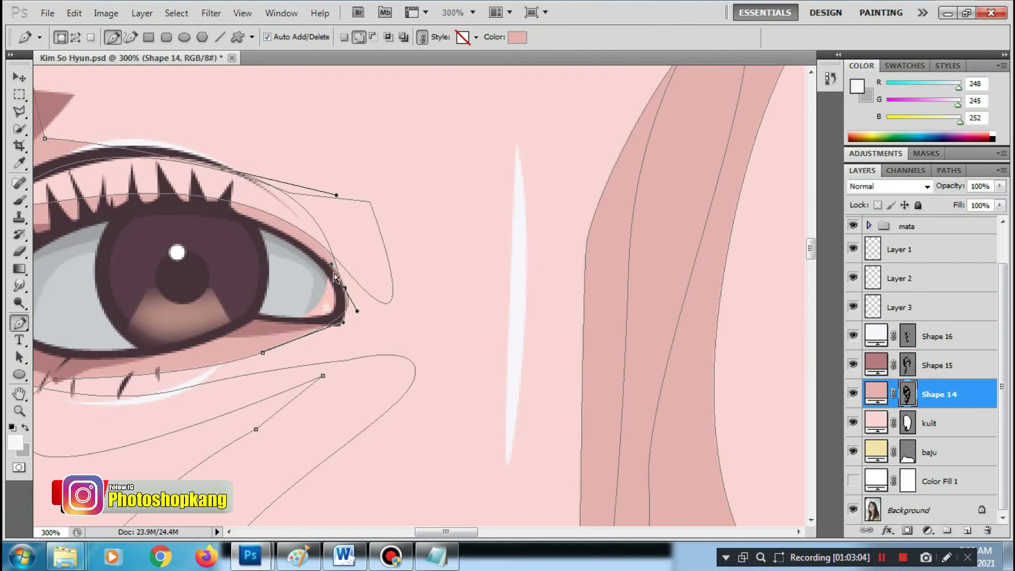
Lower the Shape 16 white highlight layer opacity to 31%
{"action": "left_click", "coordinate": [909, 365]}
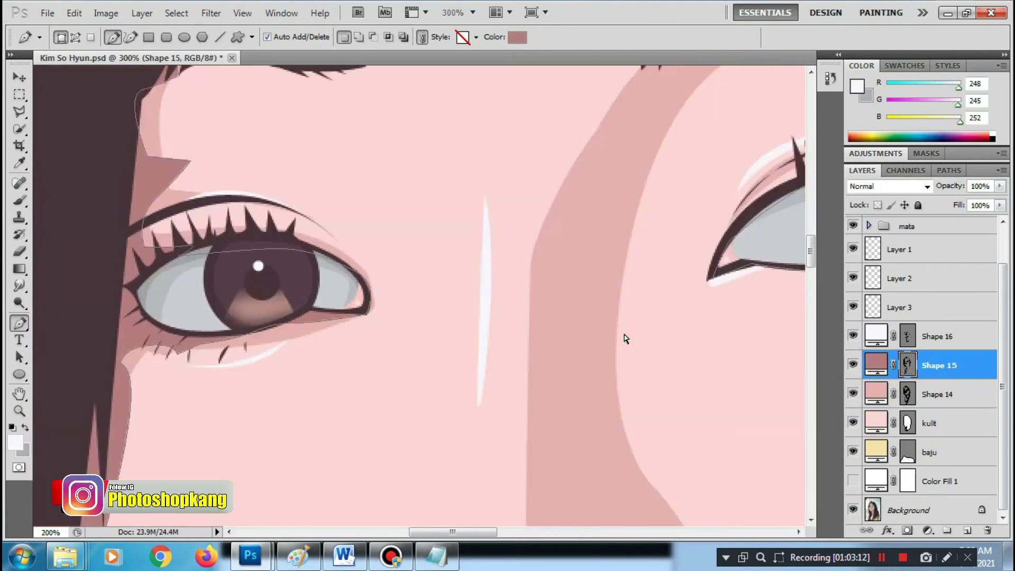
{"action": "left_click", "coordinate": [938, 336]}
{"action": "key", "text": "alt+bracketright"}
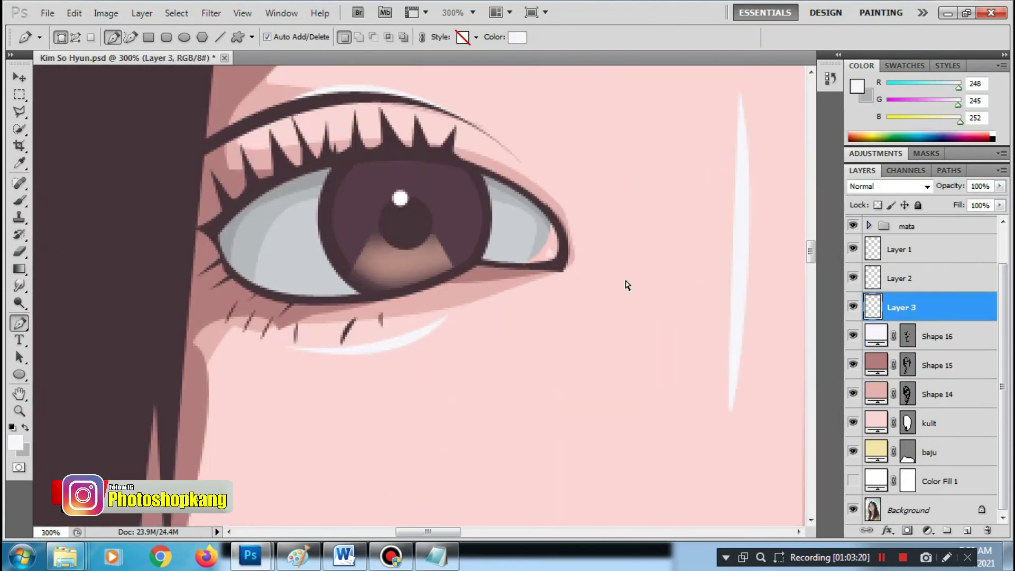
{"action": "key", "text": "ctrl+minus"}
{"action": "key", "text": "ctrl+minus"}
{"action": "key", "text": "ctrl+minus"}
{"action": "key", "text": "alt+bracketleft"}
{"action": "left_click", "coordinate": [373, 37]}
{"action": "left_click", "coordinate": [999, 186]}
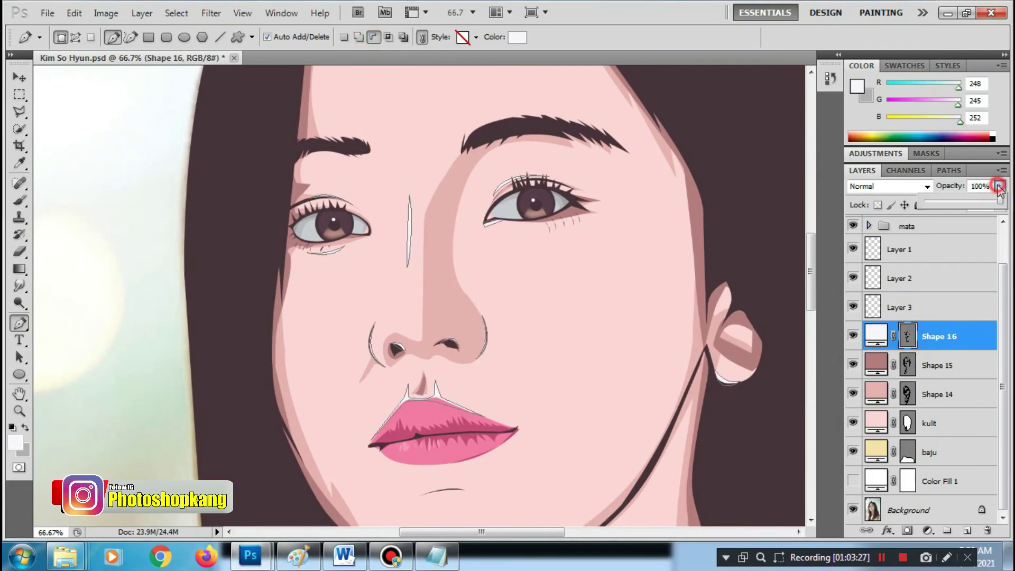
{"action": "mouse_move", "coordinate": [993, 203]}
{"action": "left_mouse_down"}
{"action": "mouse_move", "coordinate": [967, 203]}
{"action": "mouse_move", "coordinate": [976, 203]}
{"action": "left_mouse_up"}
{"action": "left_click", "coordinate": [1000, 186]}
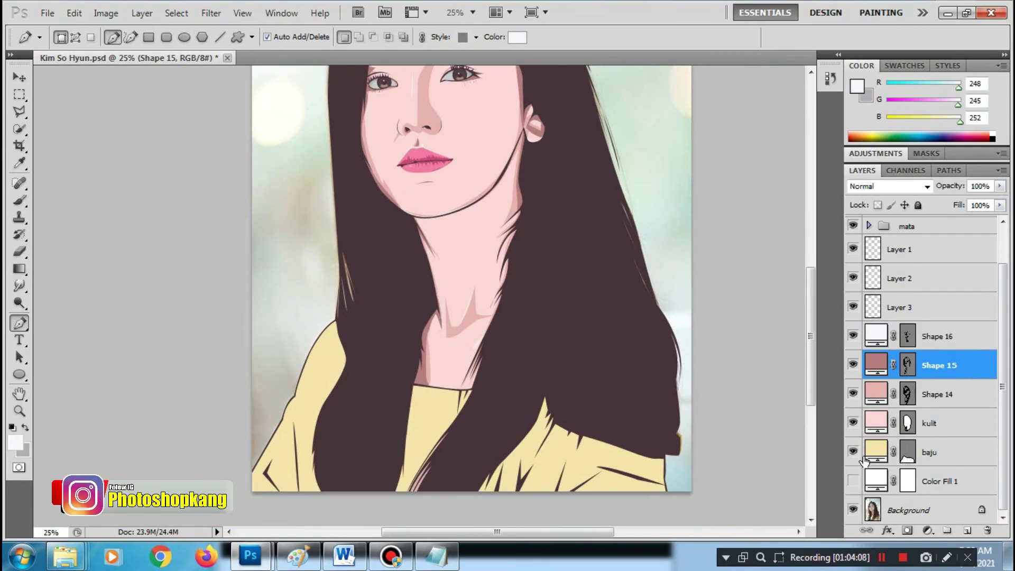
Group Layer 1 through the kulit layer into a folder named kulit
{"action": "left_click", "coordinate": [854, 456]}
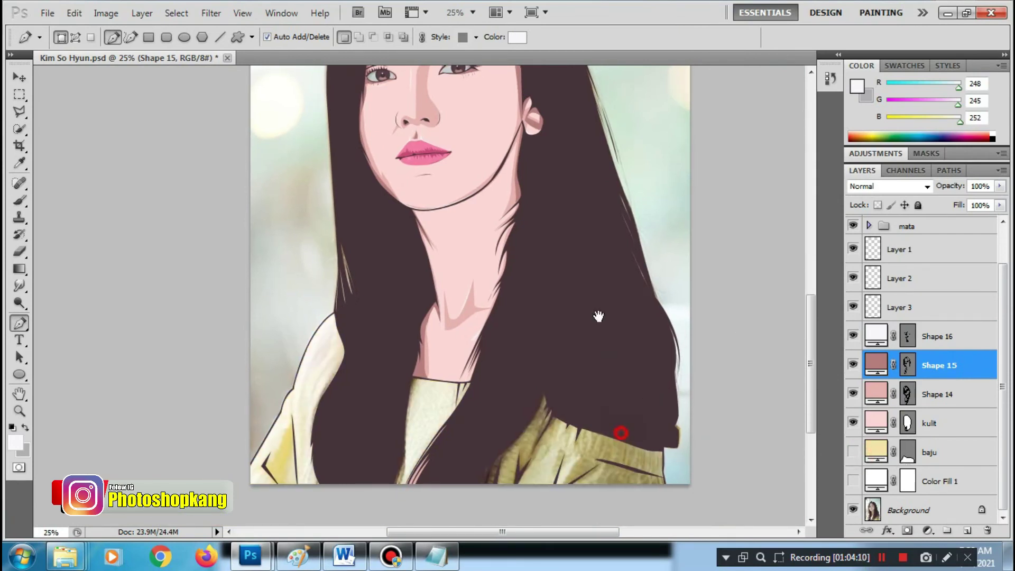
{"action": "left_click_drag", "start_coordinate": [616, 426], "coordinate": [544, 351]}
{"action": "key", "text": "ctrl+plus"}
{"action": "left_click", "coordinate": [938, 451]}
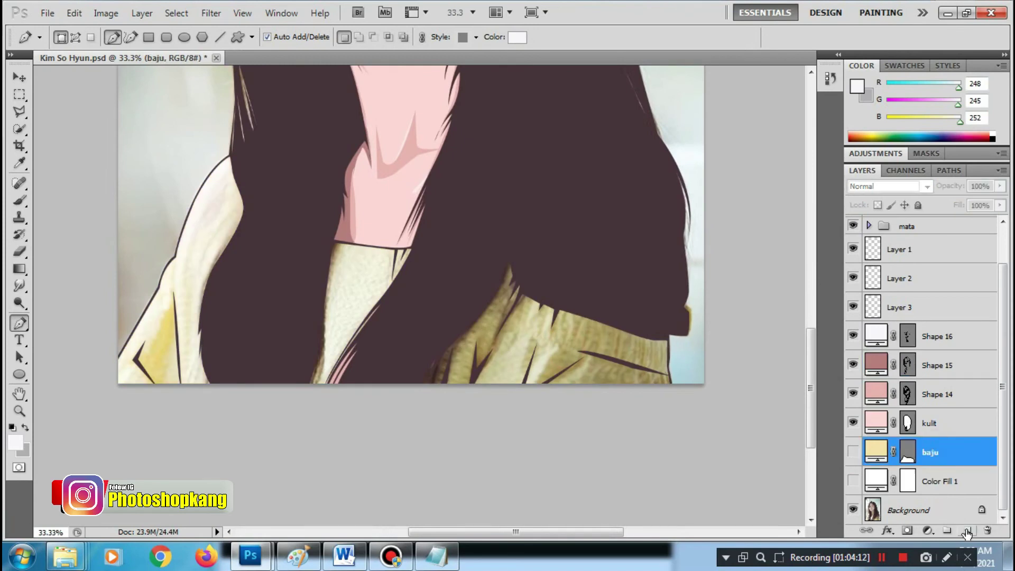
{"action": "left_click", "coordinate": [957, 423]}
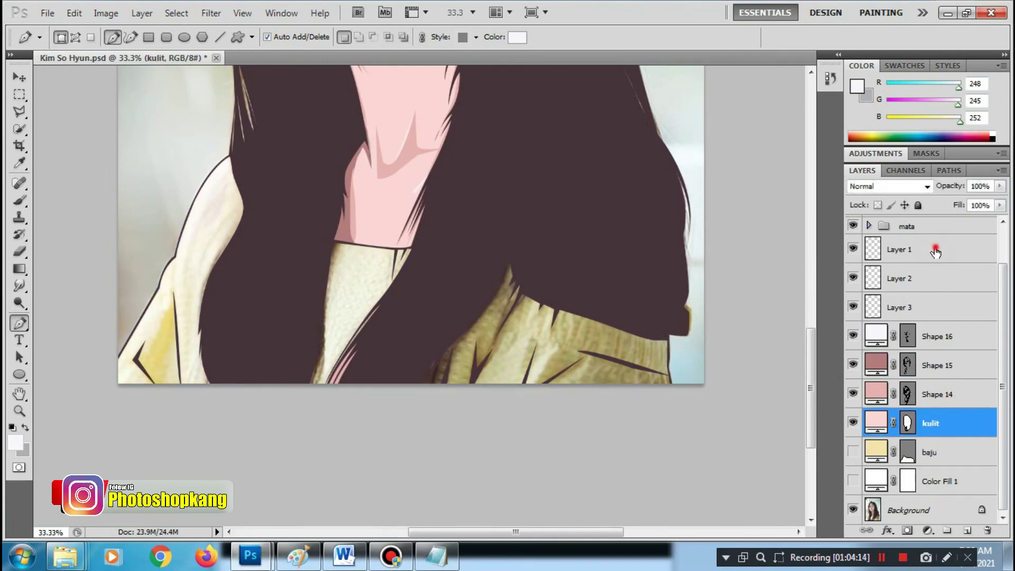
{"action": "left_click", "coordinate": [934, 252], "text": "shift"}
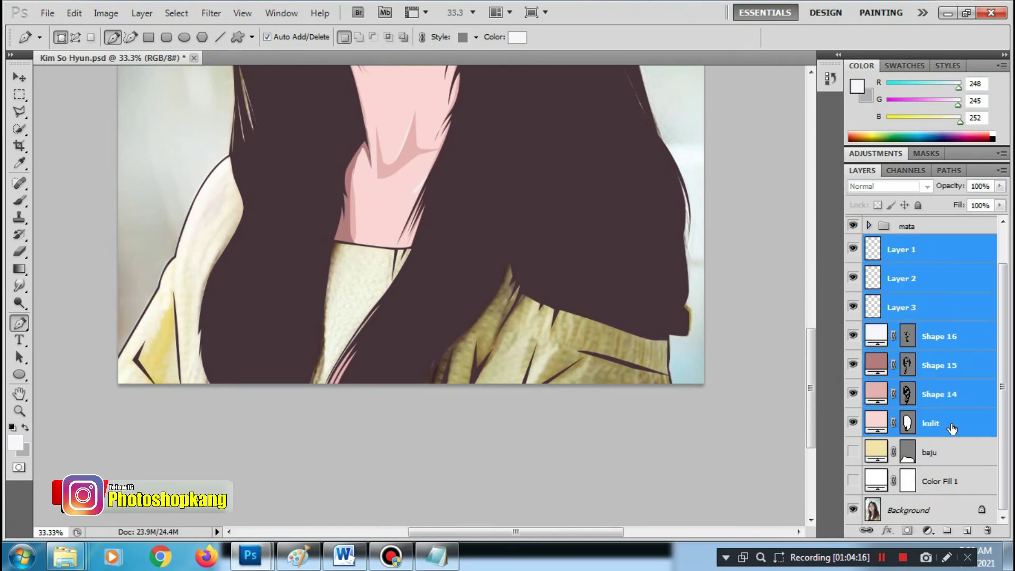
{"action": "left_click_drag", "start_coordinate": [951, 428], "coordinate": [946, 530]}
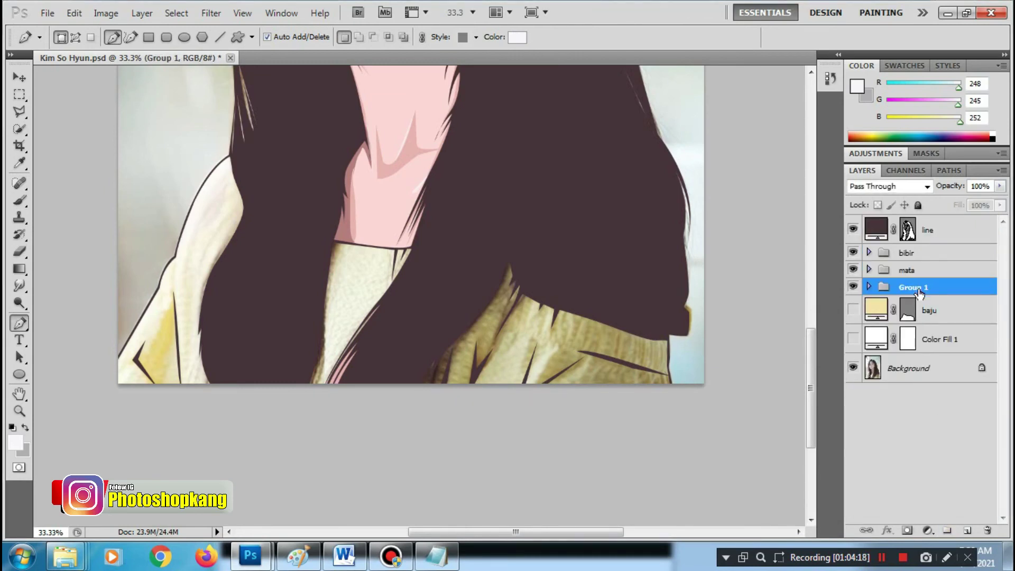
{"action": "double_click", "coordinate": [919, 288]}
{"action": "type", "text": "kulit"}
{"action": "key", "text": "Return"}
Toggle the baju shirt layer's visibility and add an empty Layer 4 above it
{"action": "left_click", "coordinate": [945, 319]}
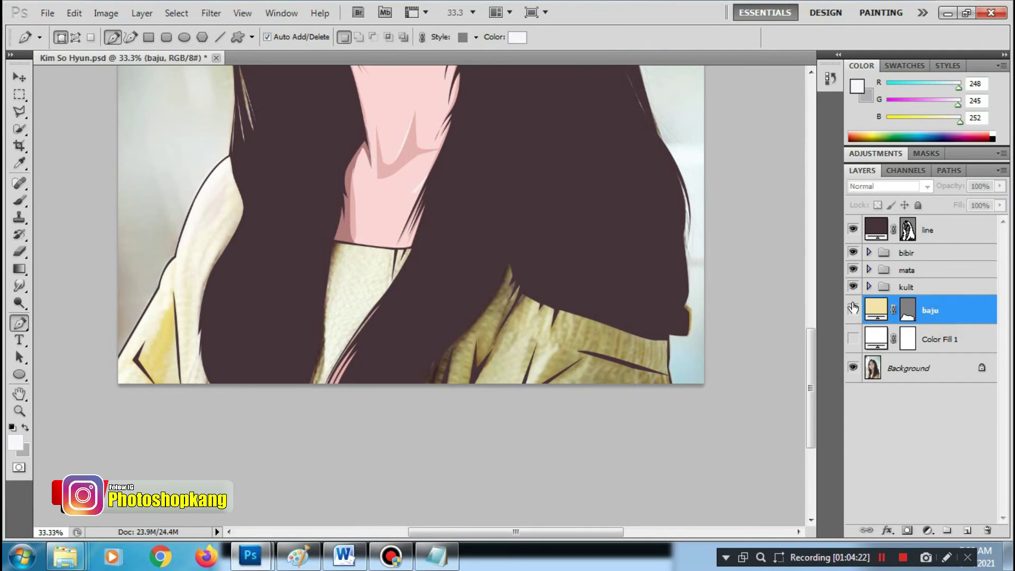
{"action": "left_click", "coordinate": [852, 309]}
{"action": "left_click", "coordinate": [905, 313]}
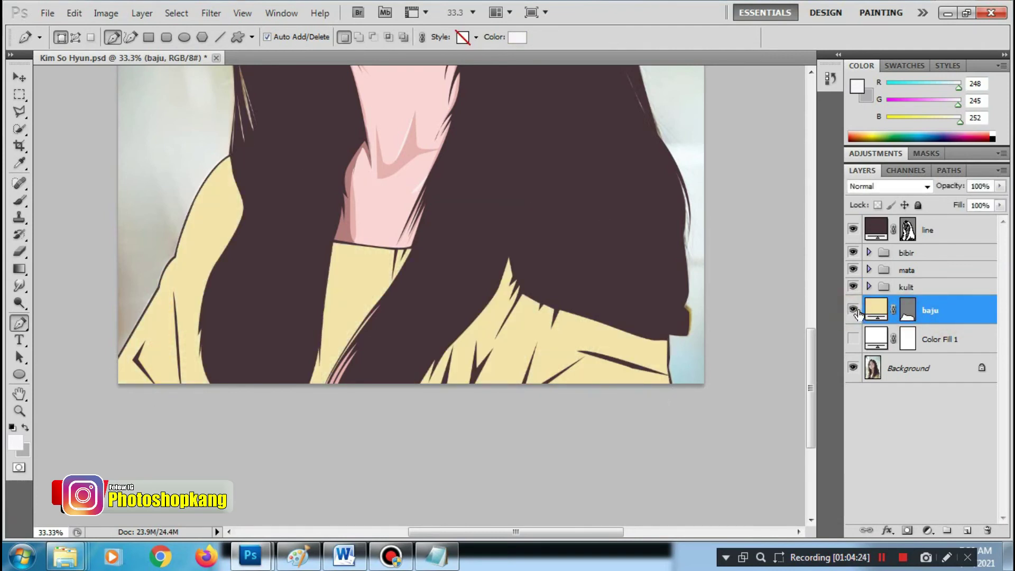
{"action": "left_click", "coordinate": [852, 308]}
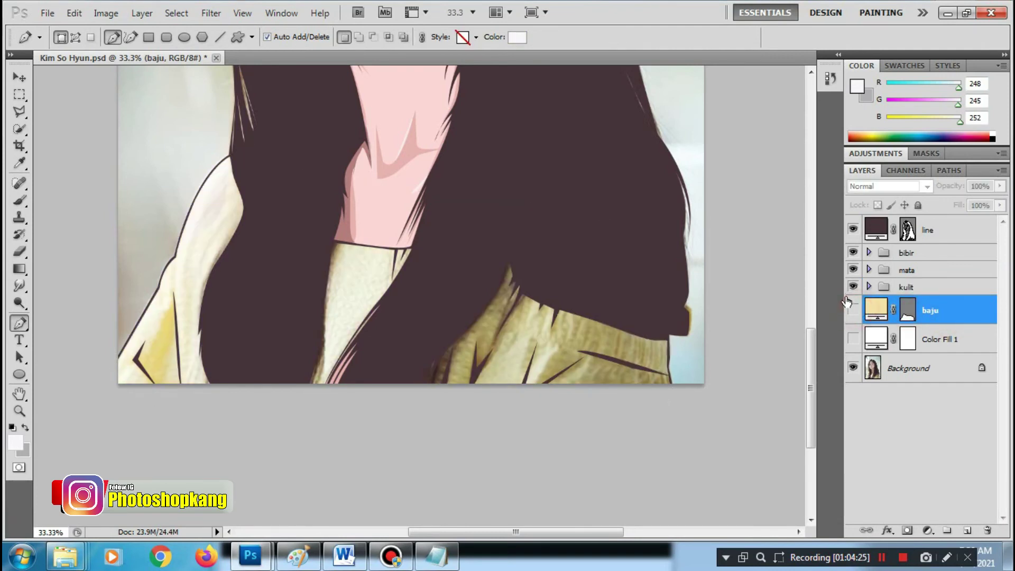
{"action": "left_click", "coordinate": [967, 529]}
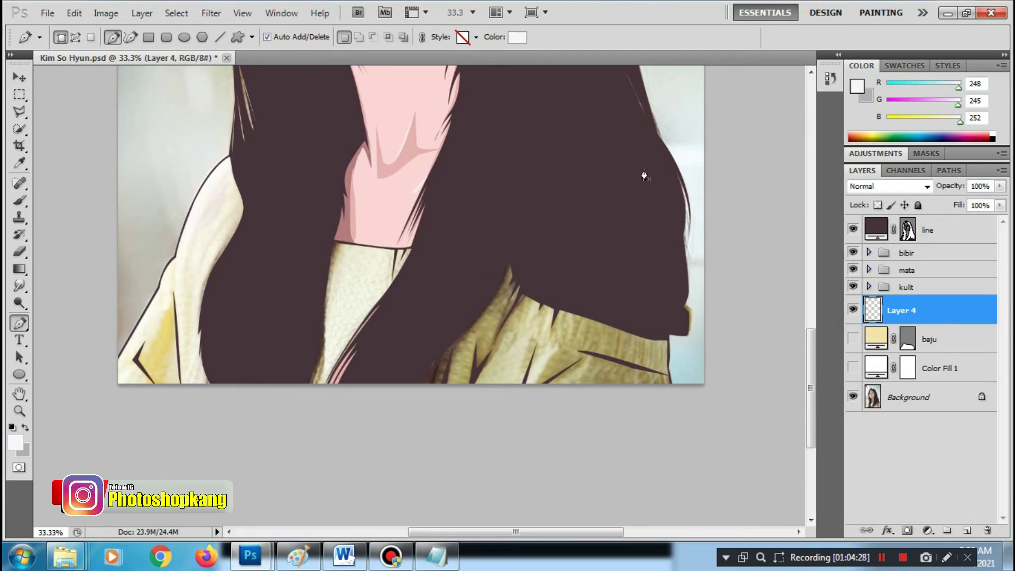
Outline a zigzag shading shape along the shirt collar, looping up through the hair
{"action": "left_click", "coordinate": [442, 302]}
{"action": "left_click", "coordinate": [421, 401]}
{"action": "left_click", "coordinate": [450, 339]}
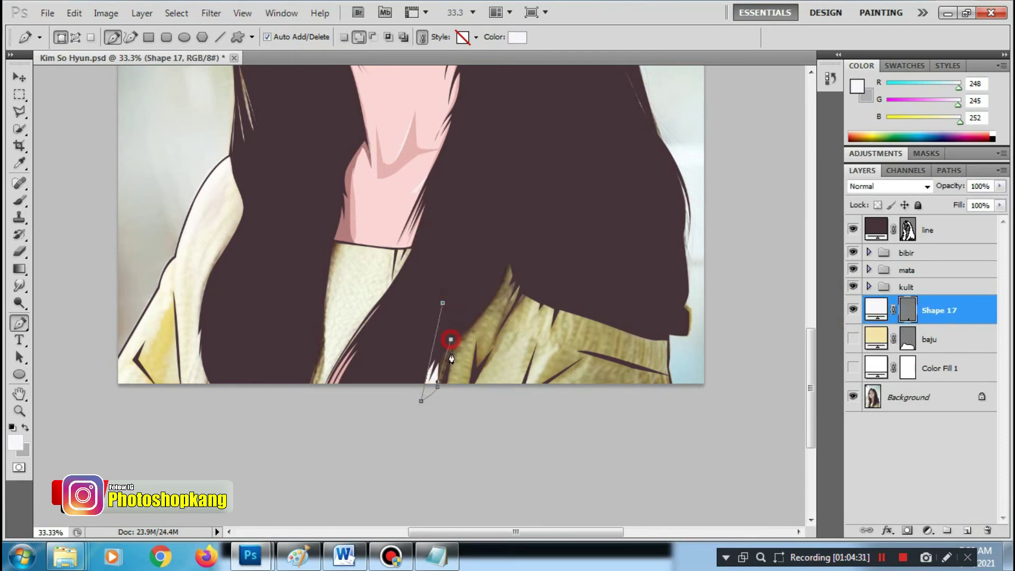
{"action": "left_click", "coordinate": [495, 338]}
{"action": "left_click", "coordinate": [512, 270]}
{"action": "left_click", "coordinate": [539, 329]}
{"action": "left_click", "coordinate": [549, 299]}
{"action": "left_click", "coordinate": [572, 337]}
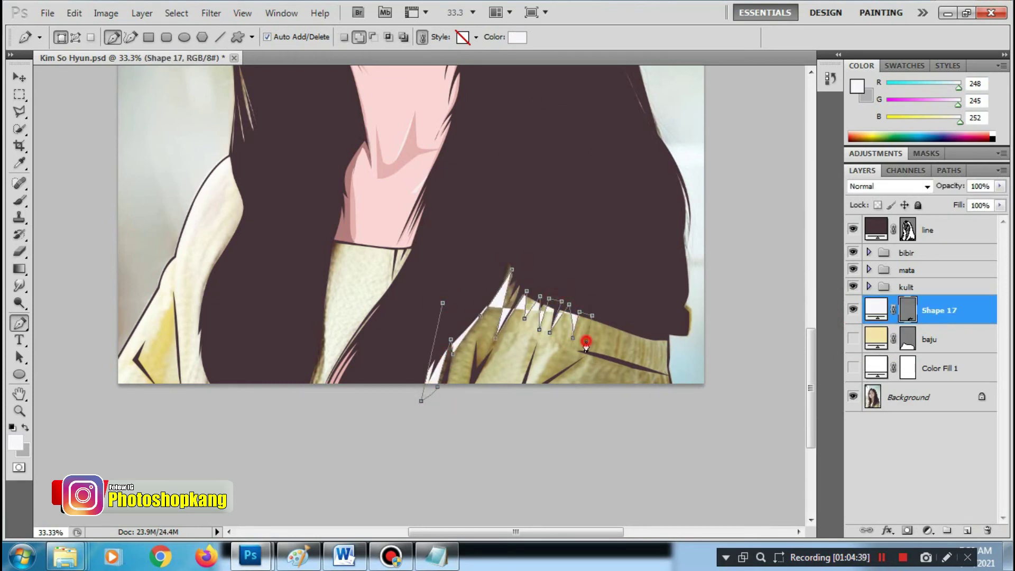
{"action": "left_click", "coordinate": [607, 315]}
{"action": "left_click", "coordinate": [626, 351]}
{"action": "left_click", "coordinate": [644, 324]}
{"action": "left_click", "coordinate": [658, 304]}
{"action": "left_click", "coordinate": [639, 272]}
{"action": "left_click", "coordinate": [478, 236]}
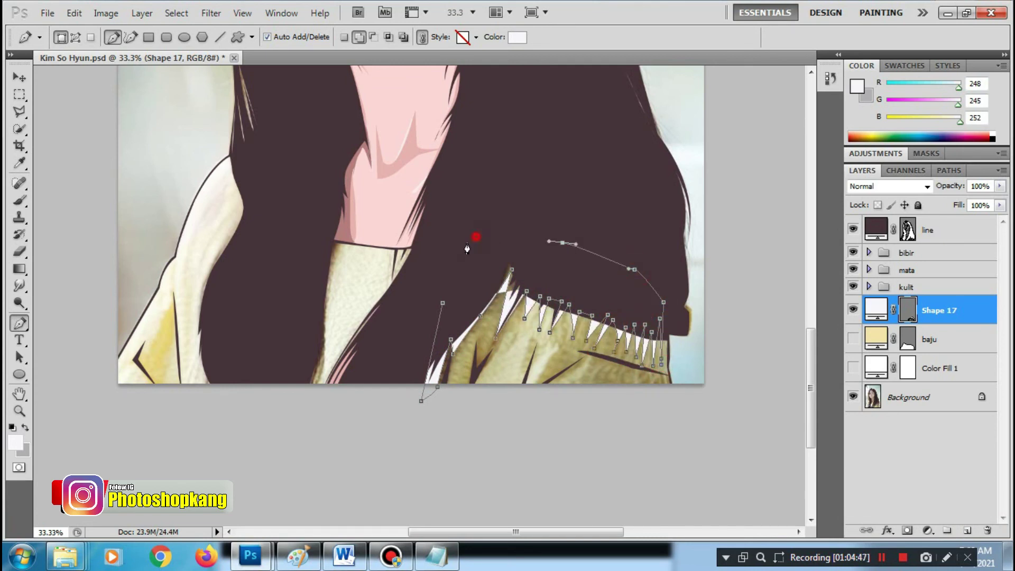
{"action": "left_click", "coordinate": [444, 303]}
{"action": "left_click", "coordinate": [424, 306]}
{"action": "left_click", "coordinate": [471, 393]}
Add zigzag shading spikes below the collar and along the lower right shirt edge
{"action": "left_click", "coordinate": [478, 341]}
{"action": "left_click", "coordinate": [466, 398]}
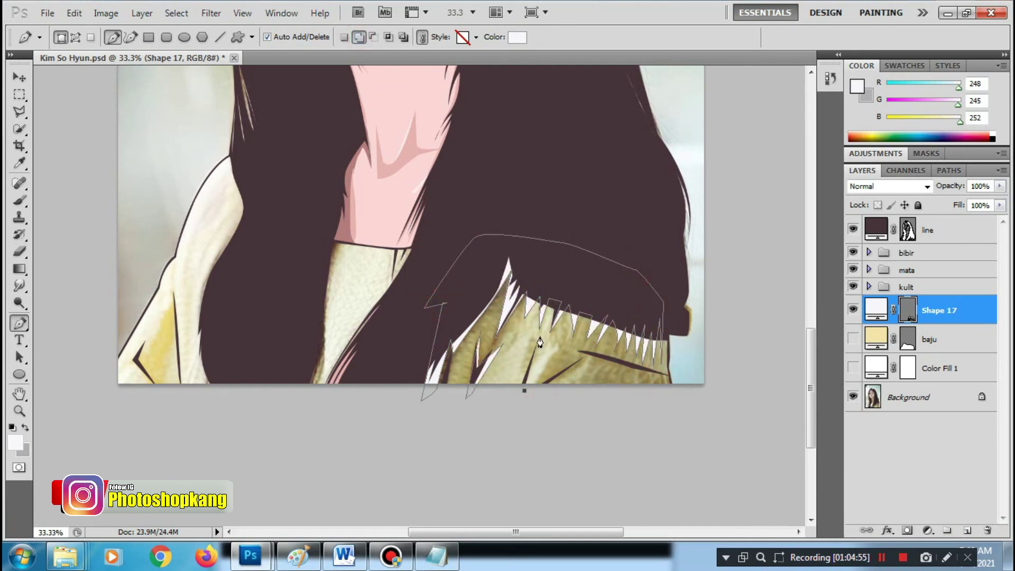
{"action": "left_click", "coordinate": [521, 394]}
{"action": "left_click", "coordinate": [564, 353]}
{"action": "left_click", "coordinate": [576, 392]}
{"action": "left_click", "coordinate": [592, 369]}
{"action": "left_click", "coordinate": [603, 388]}
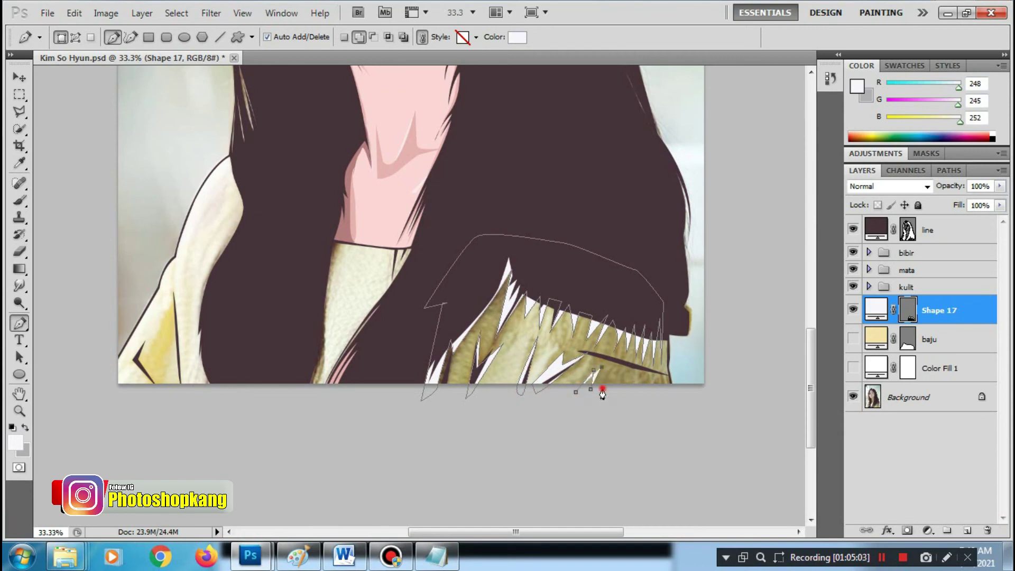
{"action": "left_click", "coordinate": [620, 371]}
{"action": "left_click", "coordinate": [634, 390]}
{"action": "left_click", "coordinate": [659, 375]}
{"action": "left_click", "coordinate": [666, 420]}
Outline the left hair-strand shading with a zigzag hook on the left shirt fold
{"action": "left_click", "coordinate": [508, 412]}
{"action": "left_click", "coordinate": [576, 392]}
{"action": "left_click", "coordinate": [320, 391]}
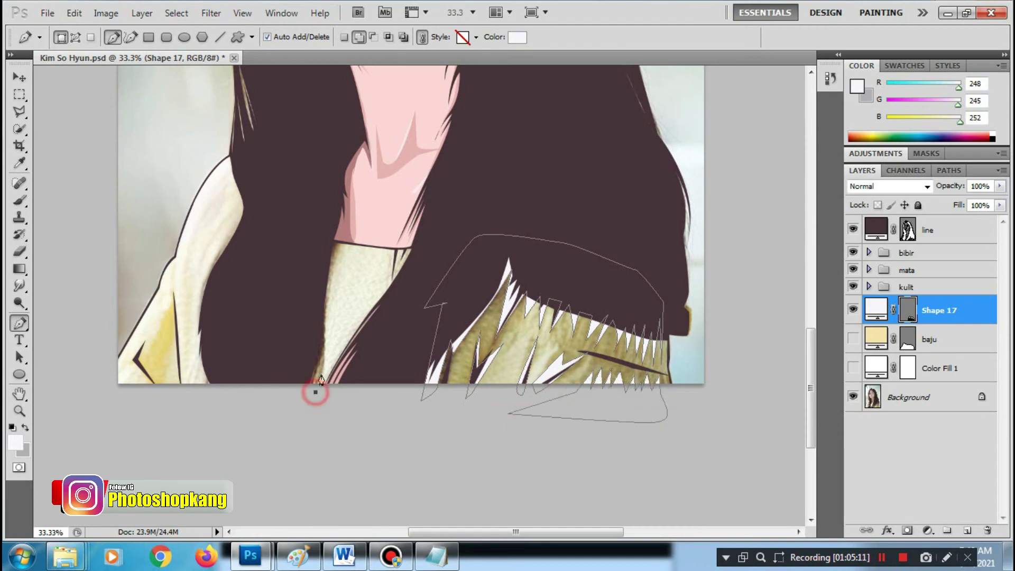
{"action": "left_click", "coordinate": [293, 401]}
{"action": "left_click_drag", "start_coordinate": [317, 298], "coordinate": [323, 317]}
{"action": "left_click_drag", "start_coordinate": [144, 414], "coordinate": [229, 429]}
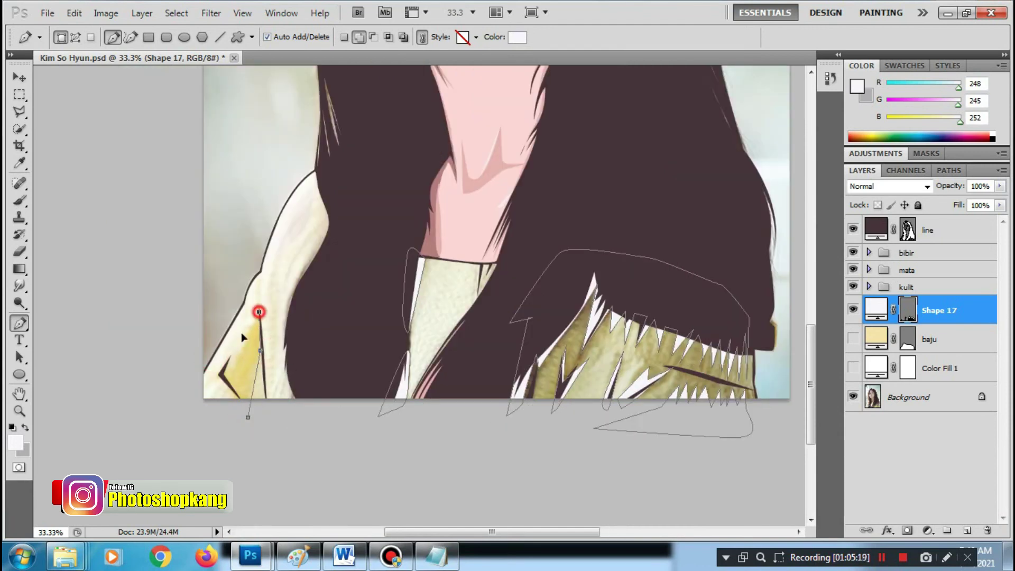
{"action": "left_click", "coordinate": [248, 416]}
{"action": "left_click", "coordinate": [279, 418]}
{"action": "left_click", "coordinate": [290, 410]}
{"action": "left_click", "coordinate": [300, 377]}
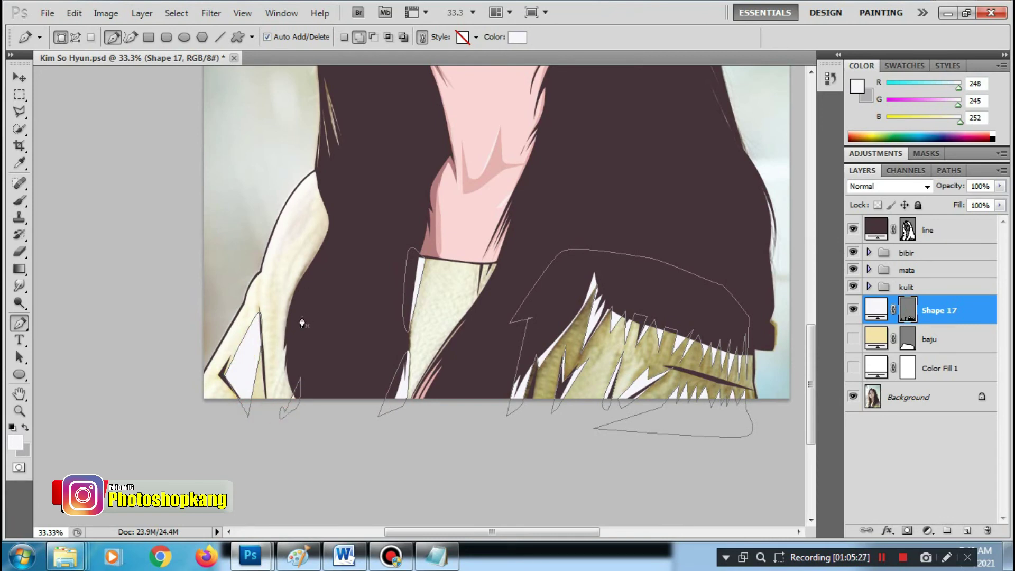
Fill the Shape 17 shading with a darker yellow sampled from the shirt
{"action": "double_click", "coordinate": [875, 310]}
{"action": "left_click", "coordinate": [303, 222]}
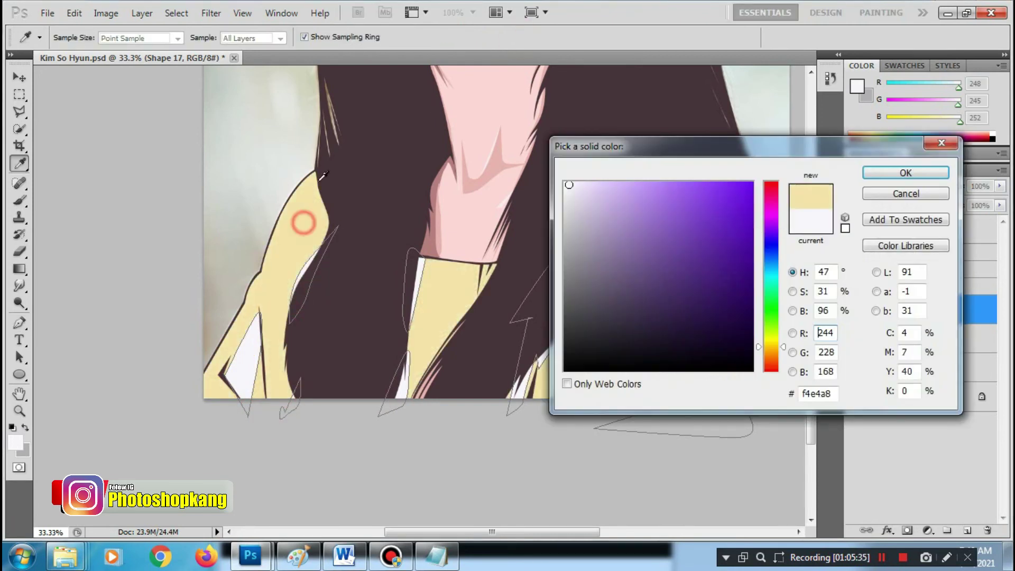
{"action": "left_click", "coordinate": [644, 222]}
{"action": "left_click", "coordinate": [898, 174]}
Zoom in and add one more triangular yellow spike to the shirt shading
{"action": "left_click_drag", "start_coordinate": [685, 309], "coordinate": [612, 309]}
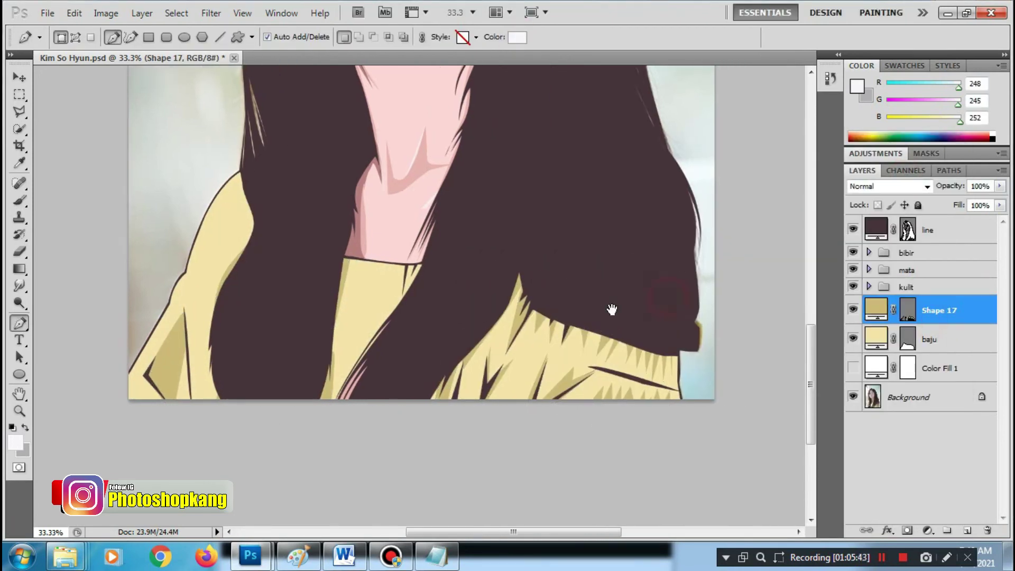
{"action": "key", "text": "ctrl+plus"}
{"action": "left_click", "coordinate": [442, 362]}
{"action": "left_click", "coordinate": [438, 435]}
{"action": "left_click", "coordinate": [489, 390]}
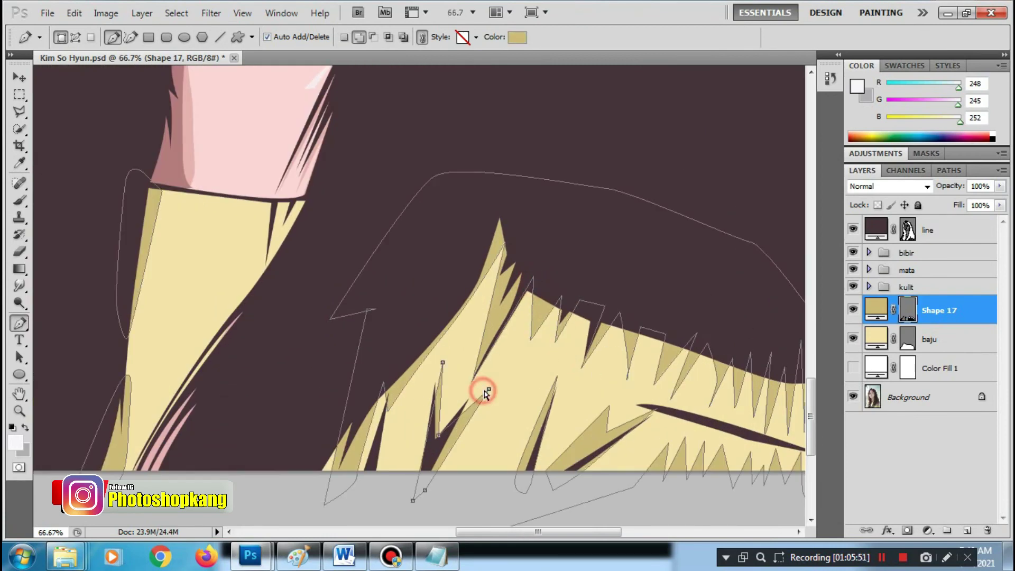
{"action": "left_click", "coordinate": [442, 363]}
{"action": "left_click", "coordinate": [911, 287]}
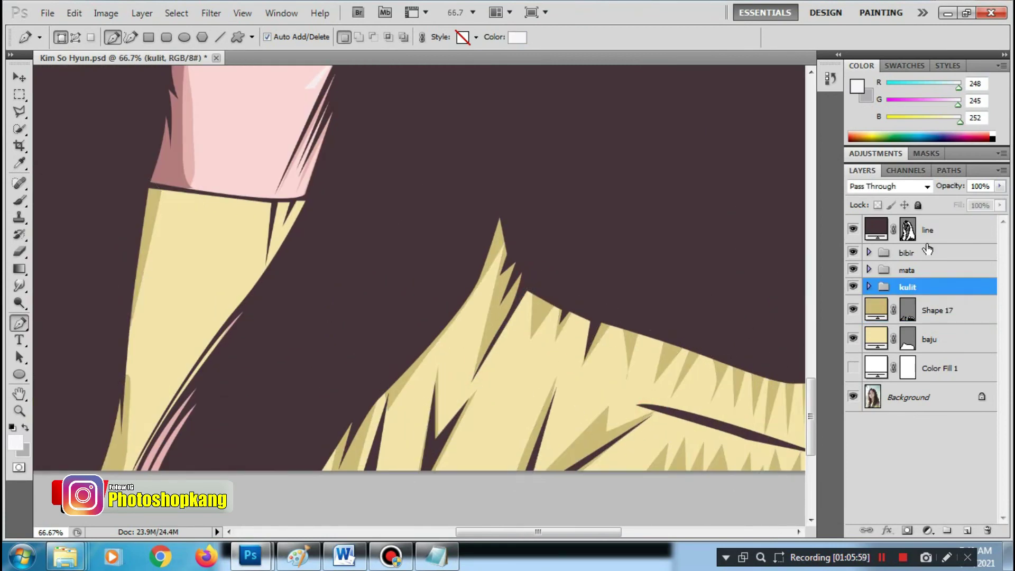
Create a new empty layer and set the drawing colour to pale cream sampled from the shirt
{"action": "key", "text": "ctrl+minus"}
{"action": "key", "text": "ctrl+shift+alt+n"}
{"action": "left_click", "coordinate": [16, 442]}
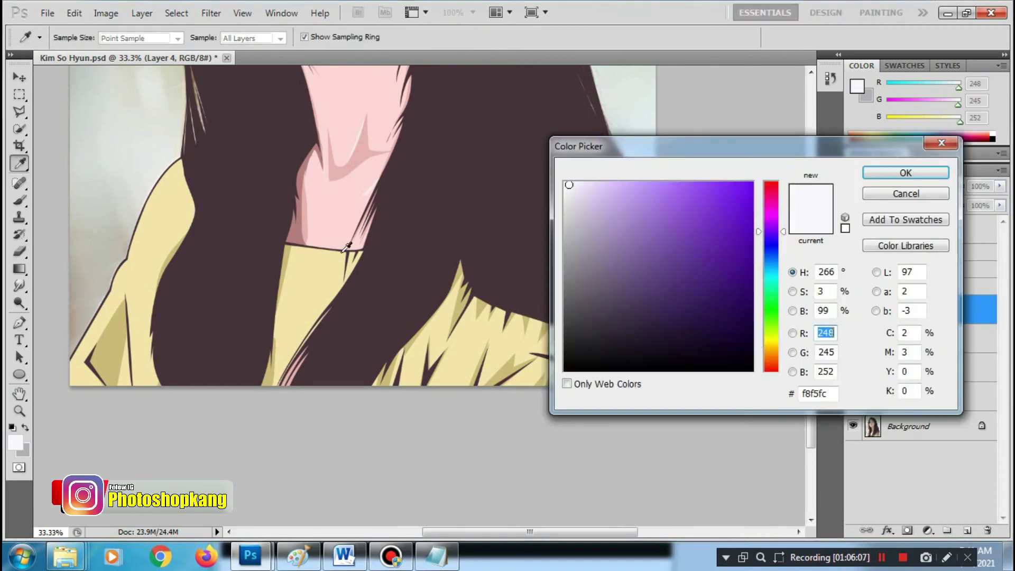
{"action": "left_click", "coordinate": [607, 183]}
{"action": "left_click", "coordinate": [913, 166]}
Draw a thin highlight sliver on the shirt and fill it paler cream
{"action": "left_click", "coordinate": [462, 396]}
{"action": "left_click", "coordinate": [489, 337]}
{"action": "left_click", "coordinate": [462, 396]}
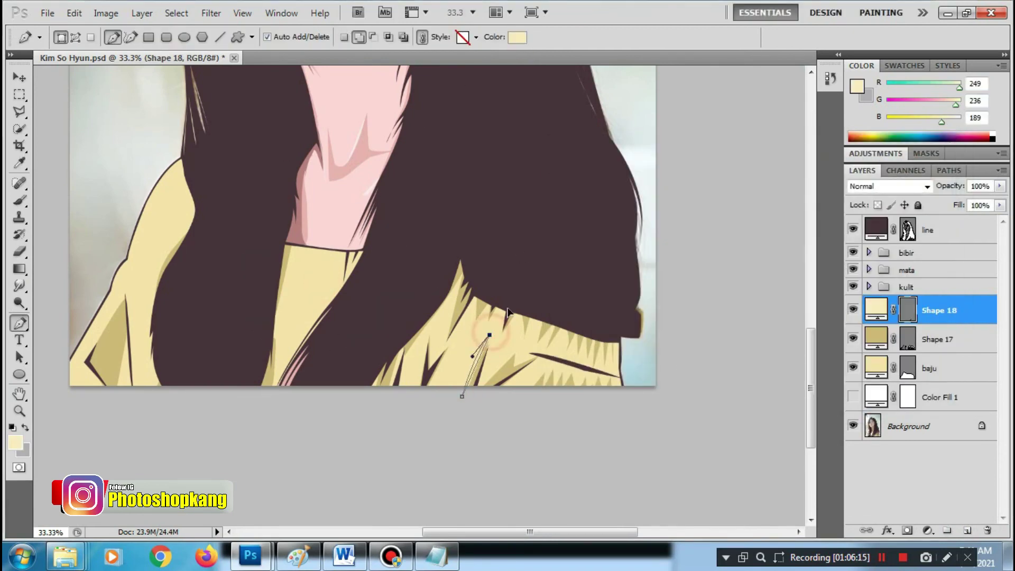
{"action": "double_click", "coordinate": [875, 310]}
{"action": "left_click", "coordinate": [910, 172]}
Add two more highlight slivers to Shape 18, on the left shirt and collar fold
{"action": "left_click", "coordinate": [362, 34]}
{"action": "left_click", "coordinate": [128, 289]}
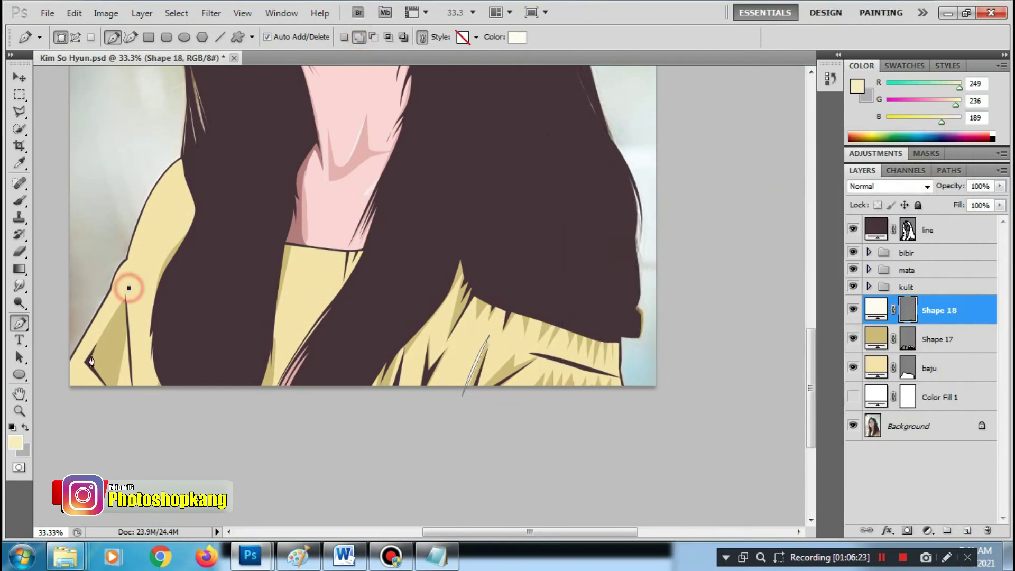
{"action": "left_click", "coordinate": [88, 364]}
{"action": "left_click", "coordinate": [128, 289]}
{"action": "left_click", "coordinate": [431, 325]}
{"action": "left_click", "coordinate": [429, 369]}
{"action": "left_click", "coordinate": [443, 352]}
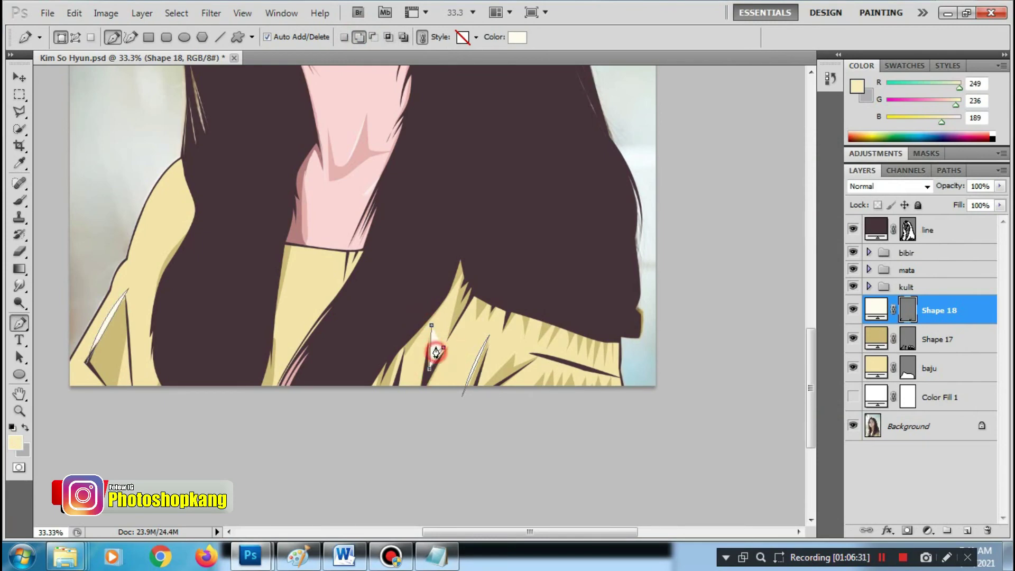
{"action": "left_click", "coordinate": [431, 325]}
{"action": "left_click", "coordinate": [907, 287]}
{"action": "key", "text": "ctrl+minus"}
{"action": "key", "text": "ctrl+minus"}
{"action": "key", "text": "ctrl+minus"}
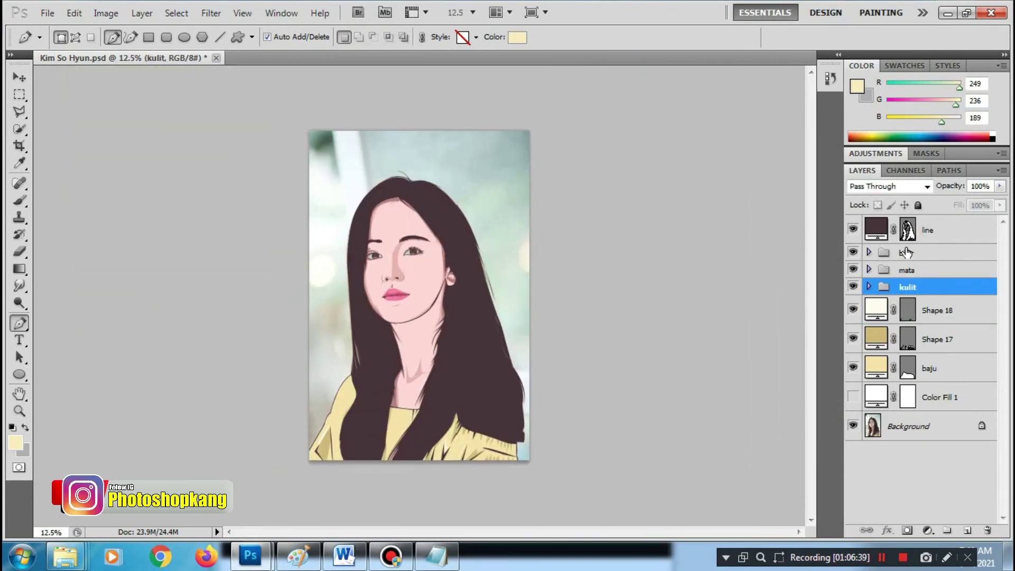
Group Shape 18, Shape 17 and baju into a folder named baju
{"action": "left_click", "coordinate": [943, 310]}
{"action": "left_click", "coordinate": [935, 338], "text": "shift"}
{"action": "right_click", "coordinate": [944, 318]}
{"action": "key", "text": "Escape"}
{"action": "left_click", "coordinate": [930, 368], "text": "shift"}
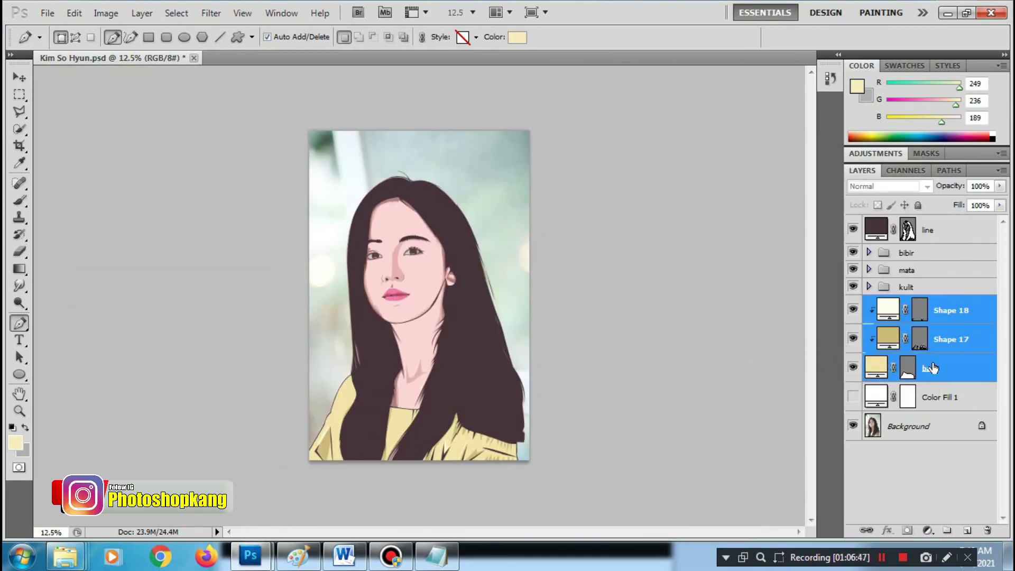
{"action": "key", "text": "ctrl+g"}
{"action": "double_click", "coordinate": [913, 304]}
{"action": "type", "text": "baju"}
{"action": "key", "text": "Return"}
Show Color Fill 1 and group bibir, mata, kulit and baju into a folder named badan
{"action": "left_click", "coordinate": [853, 326]}
{"action": "scroll", "coordinate": [391, 206], "scroll_direction": "up", "scroll_amount": 1}
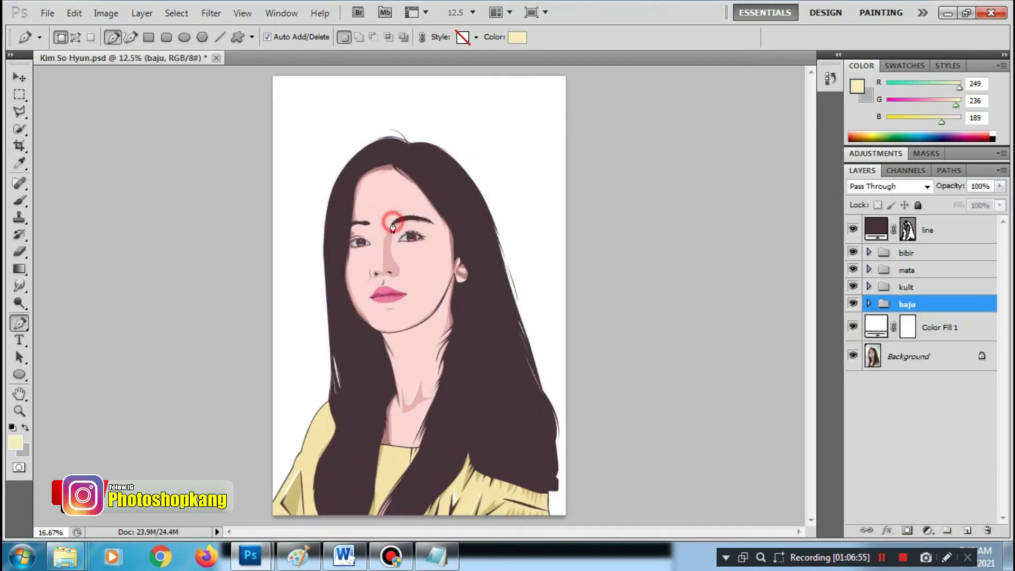
{"action": "scroll", "coordinate": [391, 206], "scroll_direction": "up", "scroll_amount": 2}
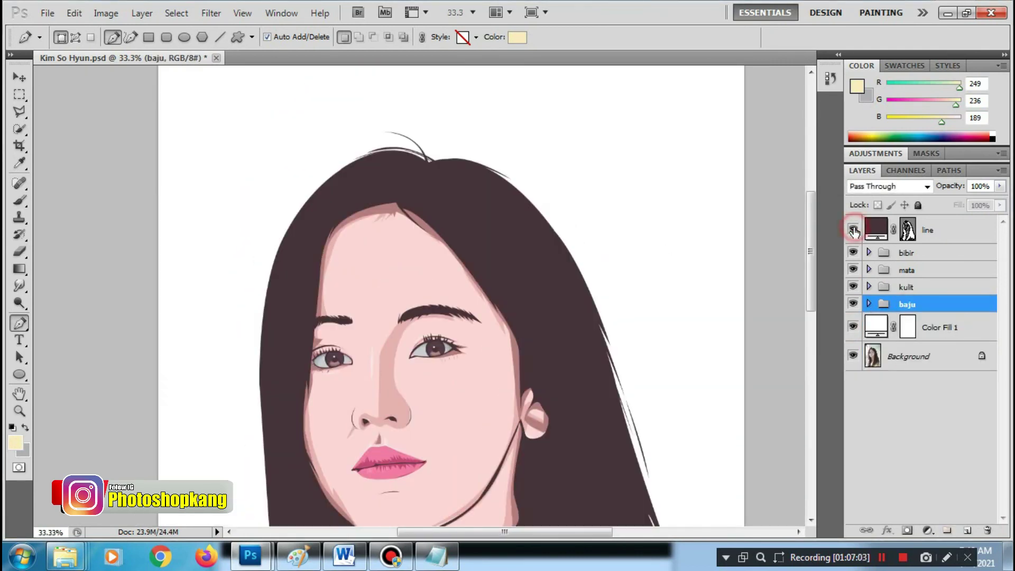
{"action": "left_click", "coordinate": [906, 253]}
{"action": "left_click", "coordinate": [906, 303], "text": "shift"}
{"action": "key", "text": "ctrl+g"}
{"action": "double_click", "coordinate": [909, 254]}
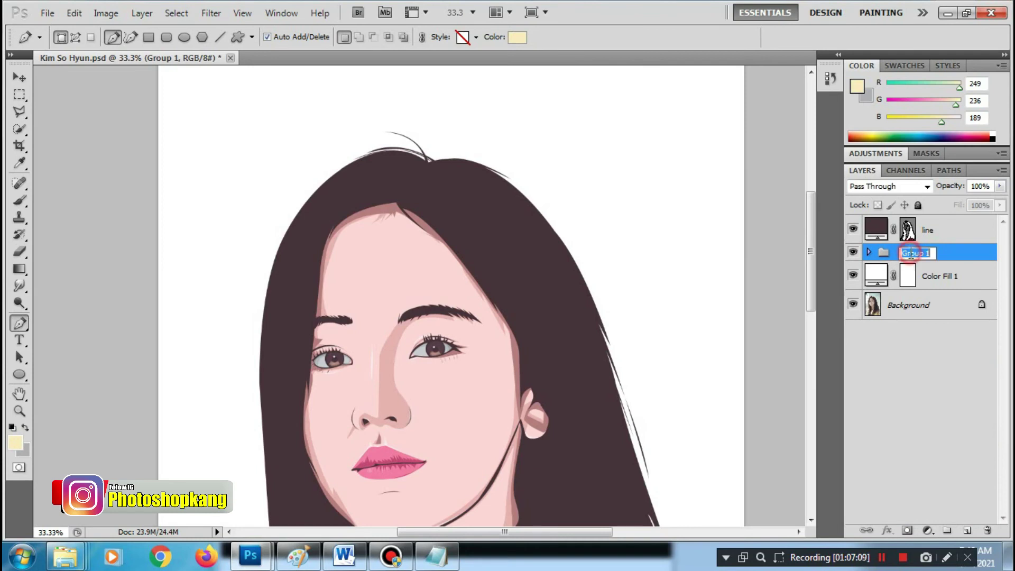
{"action": "type", "text": "bacan"}
{"action": "key", "text": "Return"}
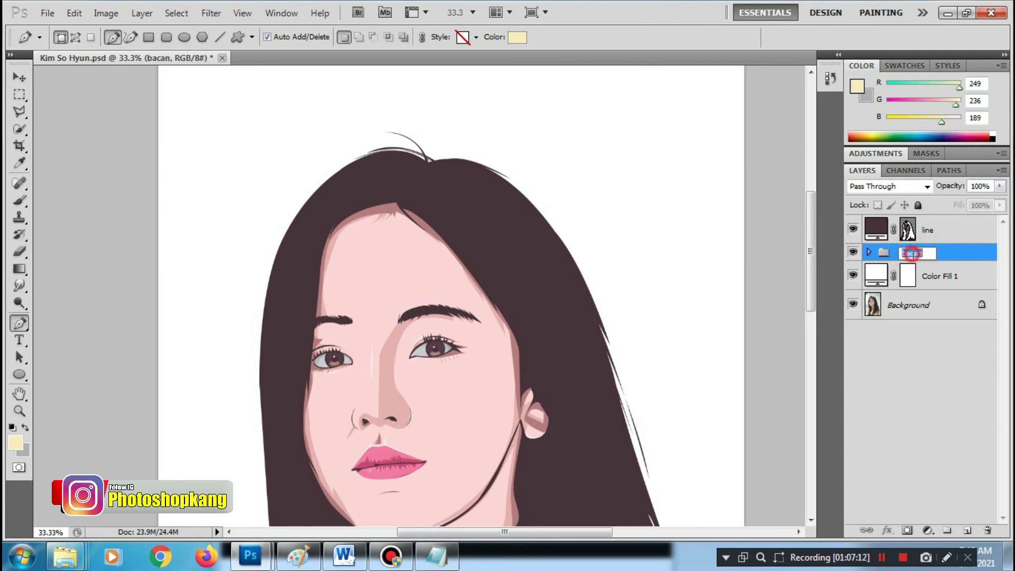
{"action": "double_click", "coordinate": [910, 254]}
{"action": "key", "text": "Return"}
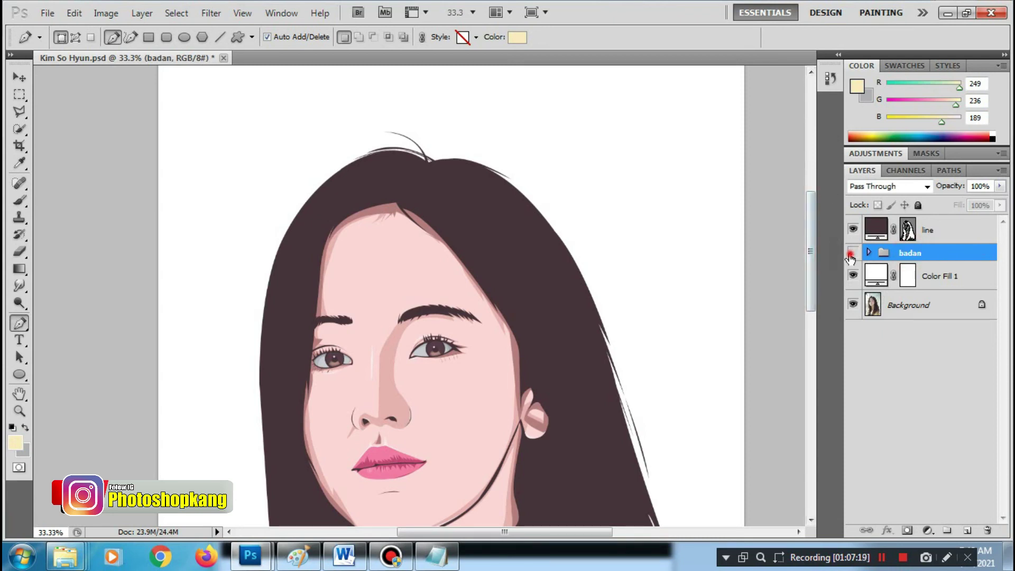
Hide badan, the hair outline layer and the white fill to view the reference photo
{"action": "left_click", "coordinate": [852, 252]}
{"action": "left_click", "coordinate": [853, 229]}
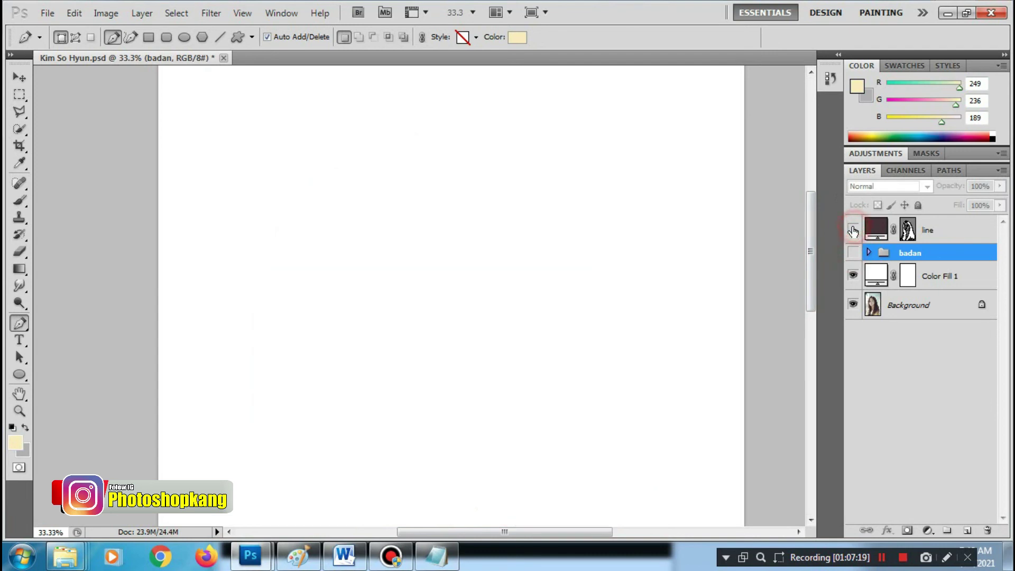
{"action": "left_click", "coordinate": [851, 276]}
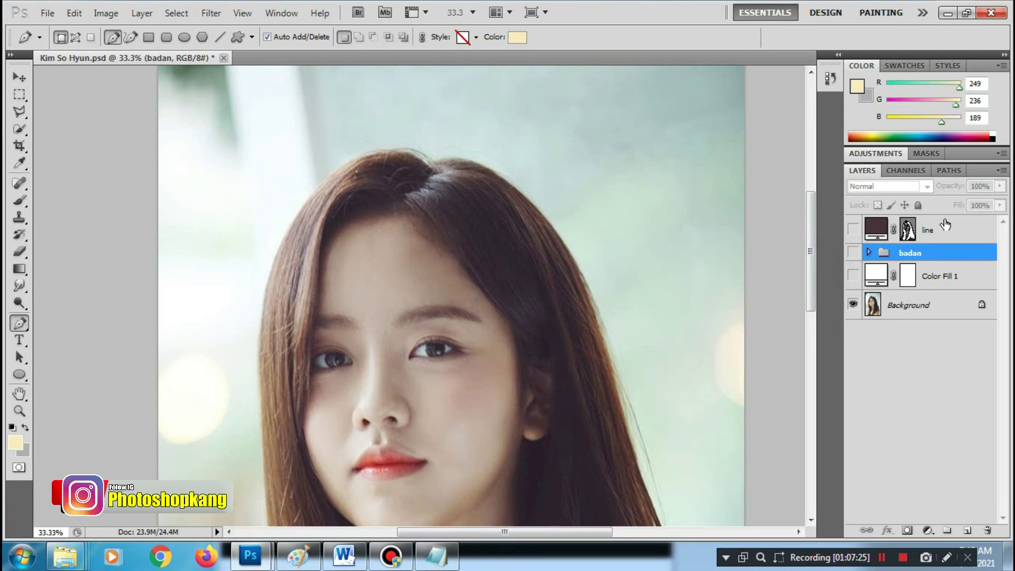
{"action": "left_click_drag", "start_coordinate": [333, 412], "coordinate": [326, 240]}
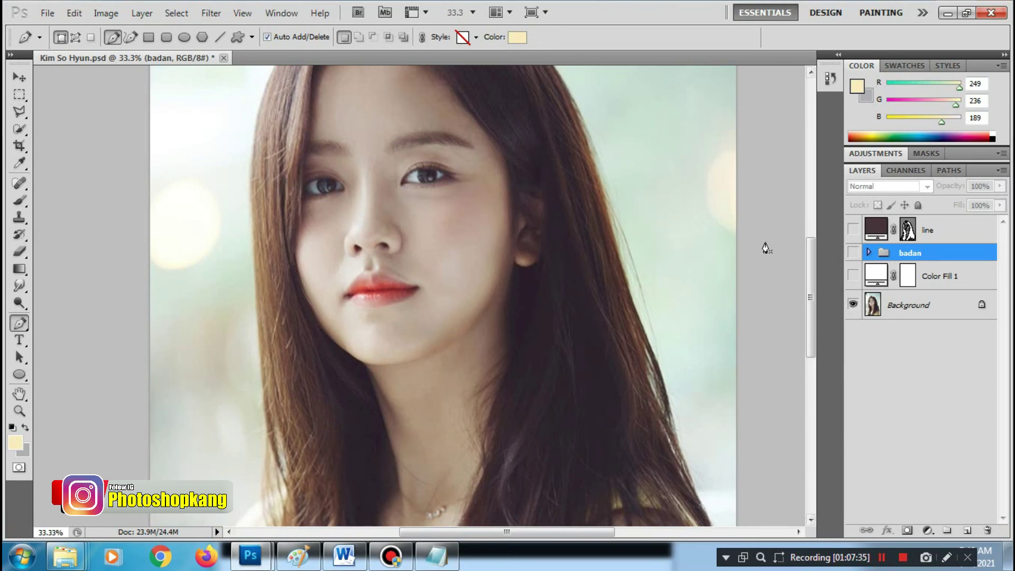
{"action": "left_click_drag", "start_coordinate": [344, 364], "coordinate": [344, 241]}
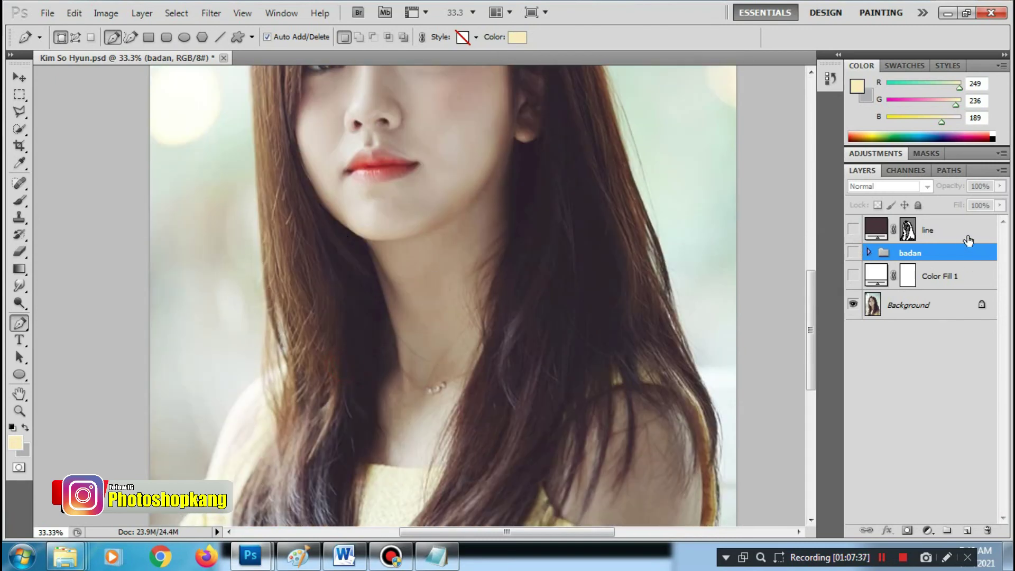
Add an empty Layer 4 above line, fade line to 0% opacity, and select Layer 4
{"action": "left_click", "coordinate": [968, 240]}
{"action": "left_click", "coordinate": [966, 529]}
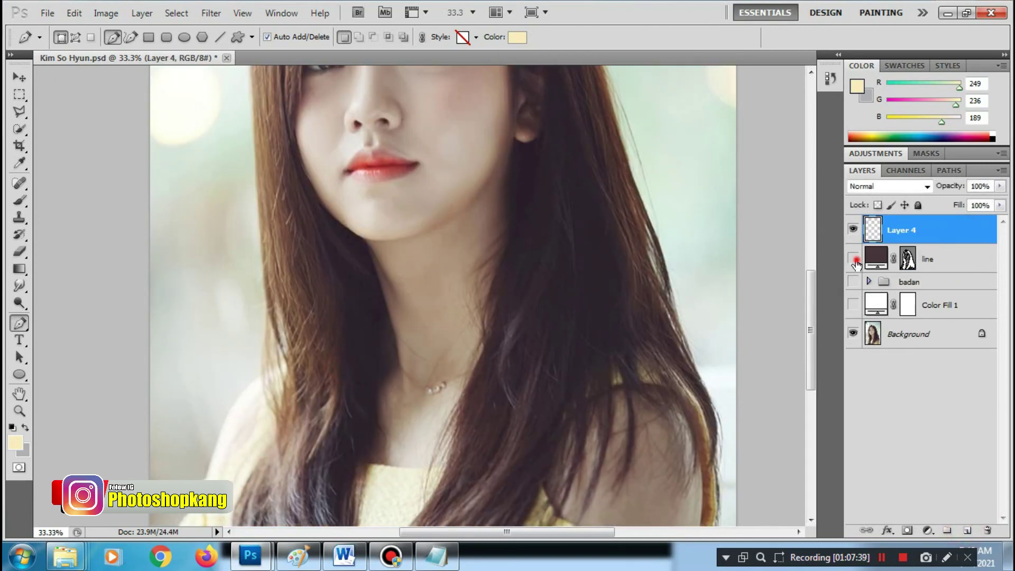
{"action": "left_click", "coordinate": [853, 258]}
{"action": "left_click", "coordinate": [907, 259]}
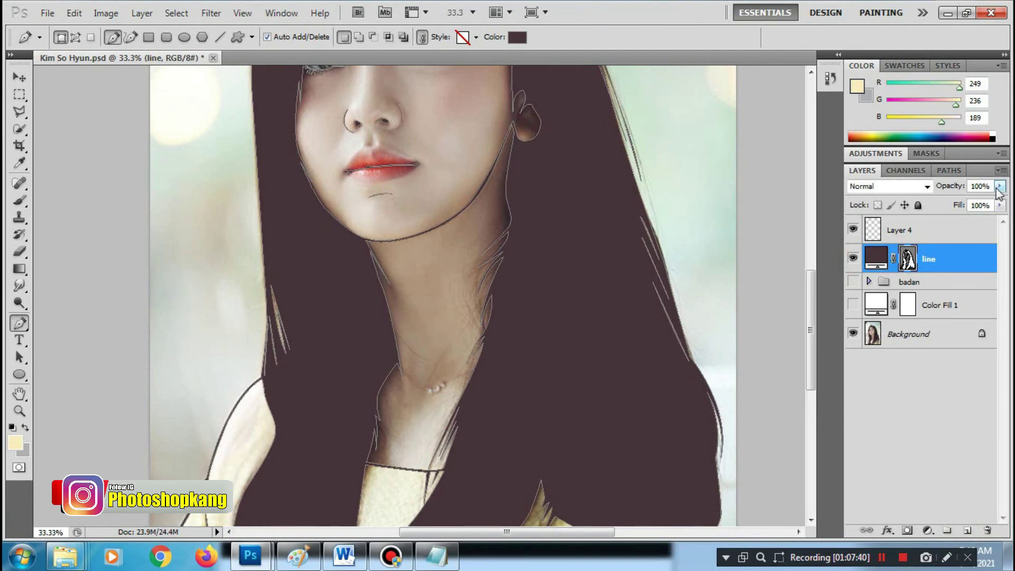
{"action": "left_click_drag", "start_coordinate": [999, 187], "coordinate": [835, 206]}
{"action": "left_click", "coordinate": [906, 232]}
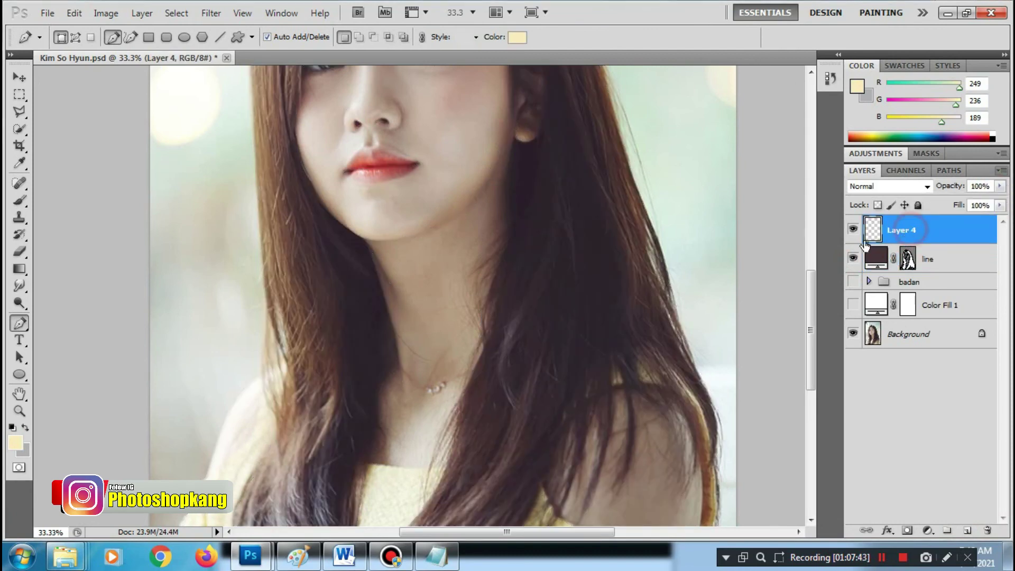
{"action": "scroll", "coordinate": [333, 402], "scroll_direction": "down", "scroll_amount": 3}
{"action": "scroll", "coordinate": [317, 391], "scroll_direction": "down", "scroll_amount": 1}
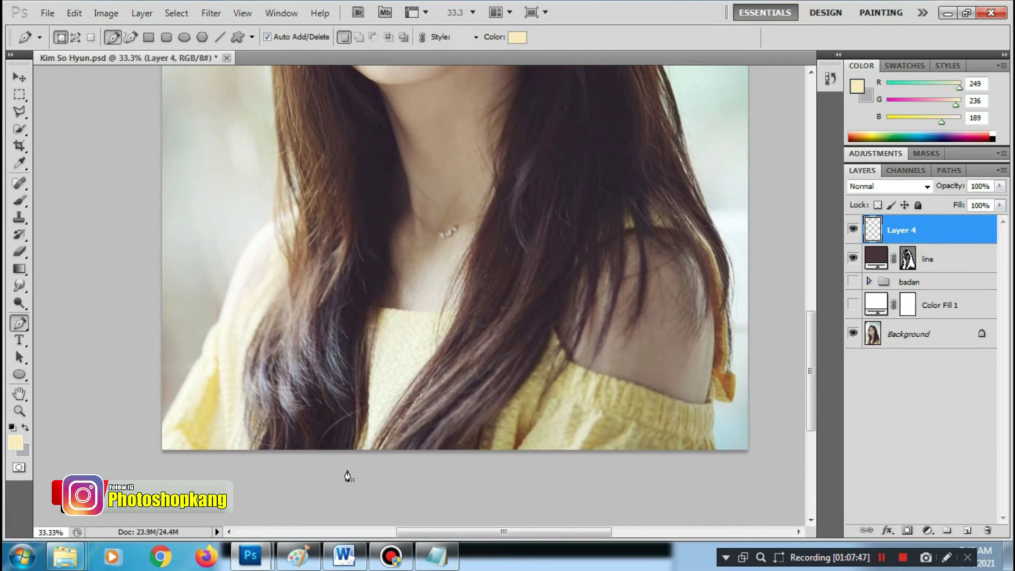
Set the foreground colour to the sampled brown hair colour 9c7b69
{"action": "left_click", "coordinate": [15, 444]}
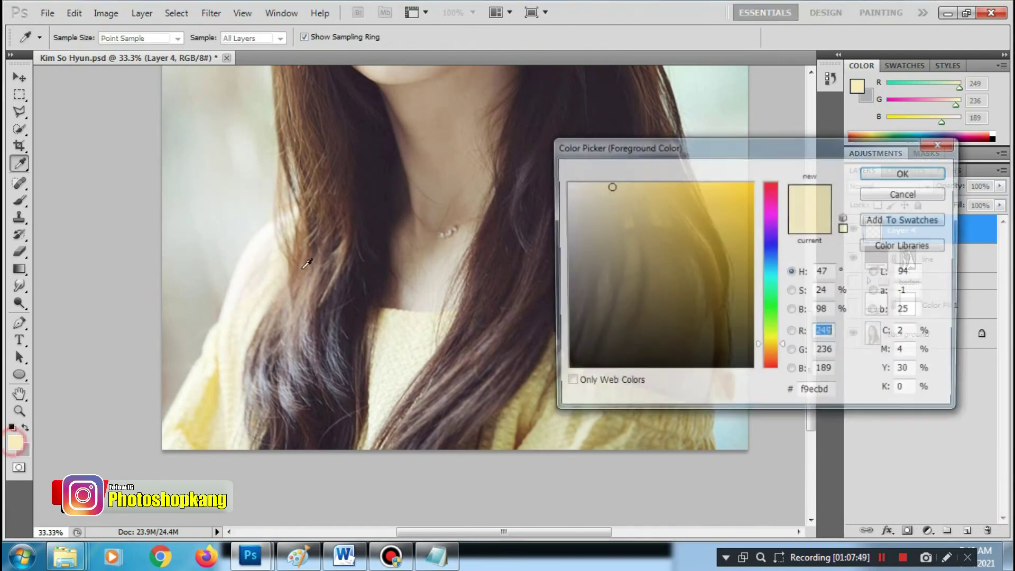
{"action": "left_click_drag", "start_coordinate": [369, 102], "coordinate": [319, 359]}
{"action": "left_click_drag", "start_coordinate": [264, 111], "coordinate": [265, 205]}
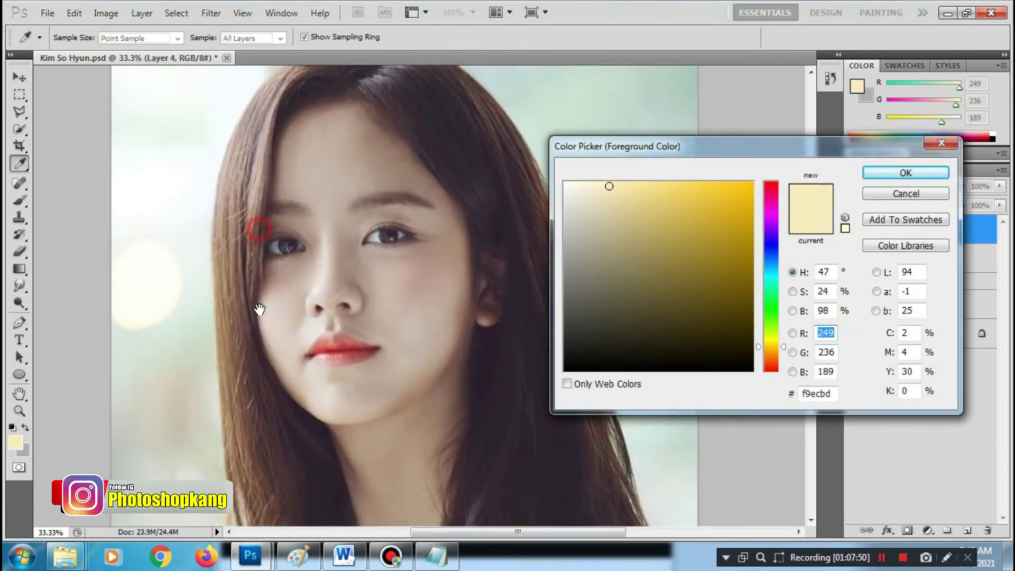
{"action": "left_click", "coordinate": [262, 210]}
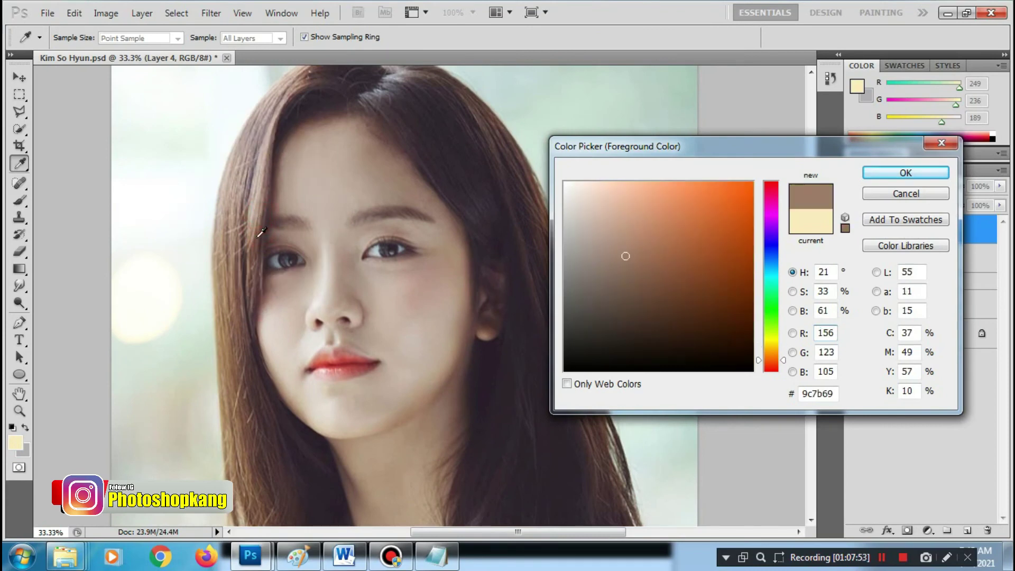
{"action": "left_click", "coordinate": [902, 172]}
With the Pen tool, trace the first curved hair strand from the parting toward the eyebrow
{"action": "key", "text": "p"}
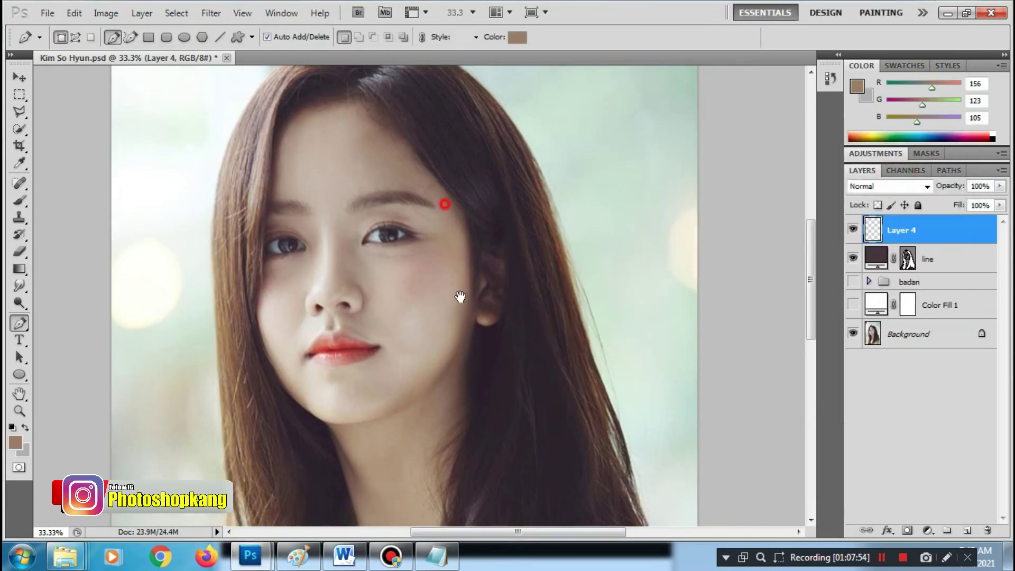
{"action": "left_click_drag", "start_coordinate": [444, 204], "coordinate": [460, 298]}
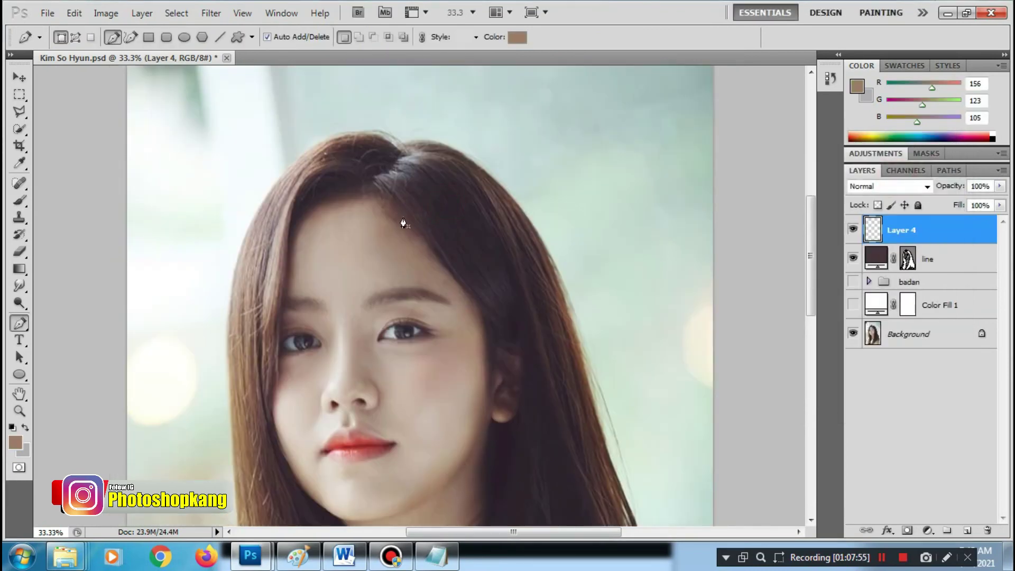
{"action": "left_click", "coordinate": [371, 183]}
{"action": "left_click", "coordinate": [455, 294]}
{"action": "scroll", "coordinate": [491, 255], "scroll_direction": "up", "scroll_amount": 2}
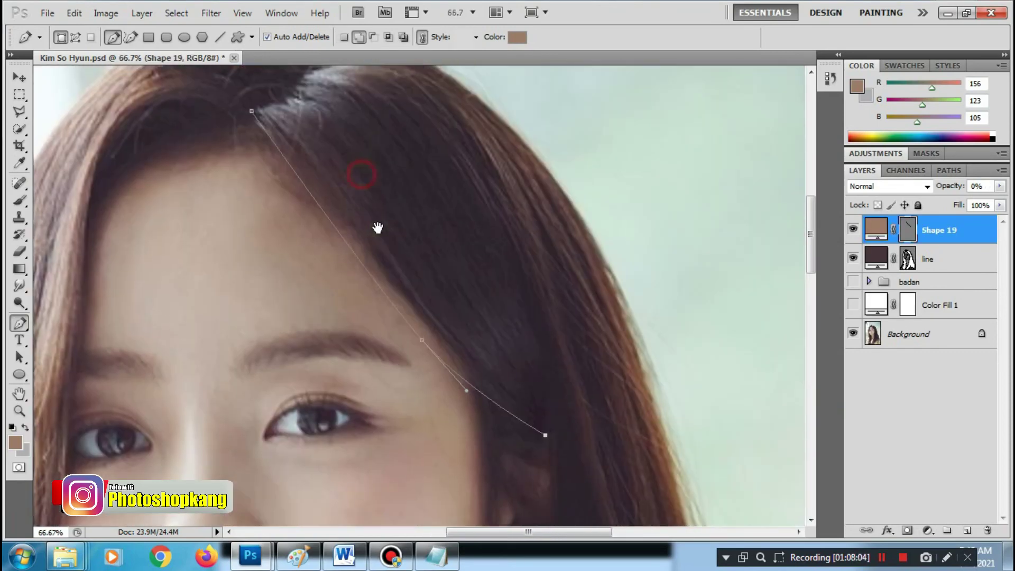
{"action": "left_click_drag", "start_coordinate": [363, 224], "coordinate": [373, 245]}
{"action": "left_click_drag", "start_coordinate": [548, 427], "coordinate": [596, 453]}
Add zigzag strands running from the fringe top down to the lower tips
{"action": "left_click", "coordinate": [382, 228]}
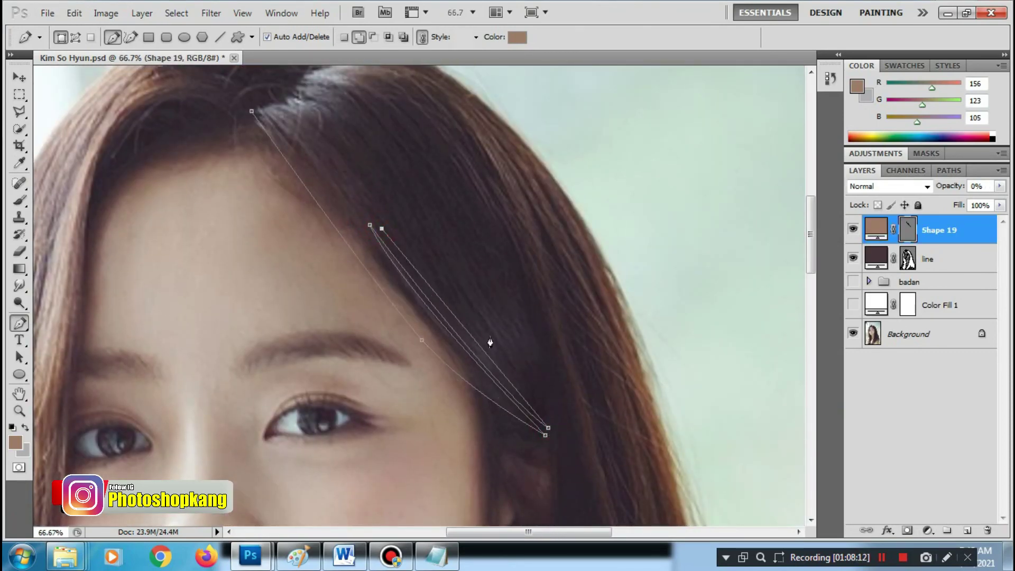
{"action": "left_click", "coordinate": [538, 392]}
{"action": "left_click", "coordinate": [413, 231]}
{"action": "left_click", "coordinate": [543, 381]}
{"action": "left_click", "coordinate": [429, 228]}
{"action": "left_click", "coordinate": [539, 342]}
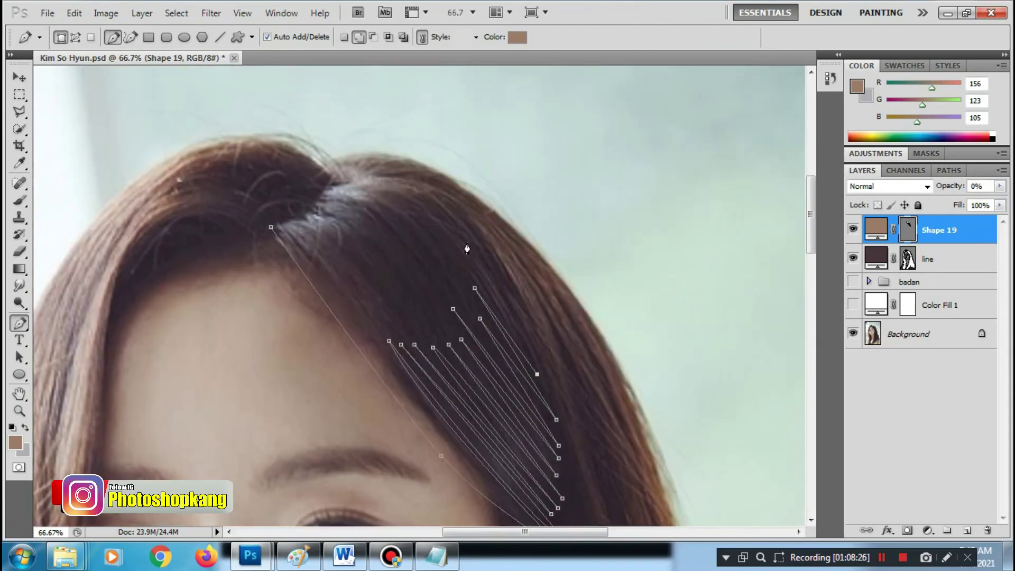
Add curved strands near the top of the fringe
{"action": "left_click_drag", "start_coordinate": [455, 178], "coordinate": [431, 131]}
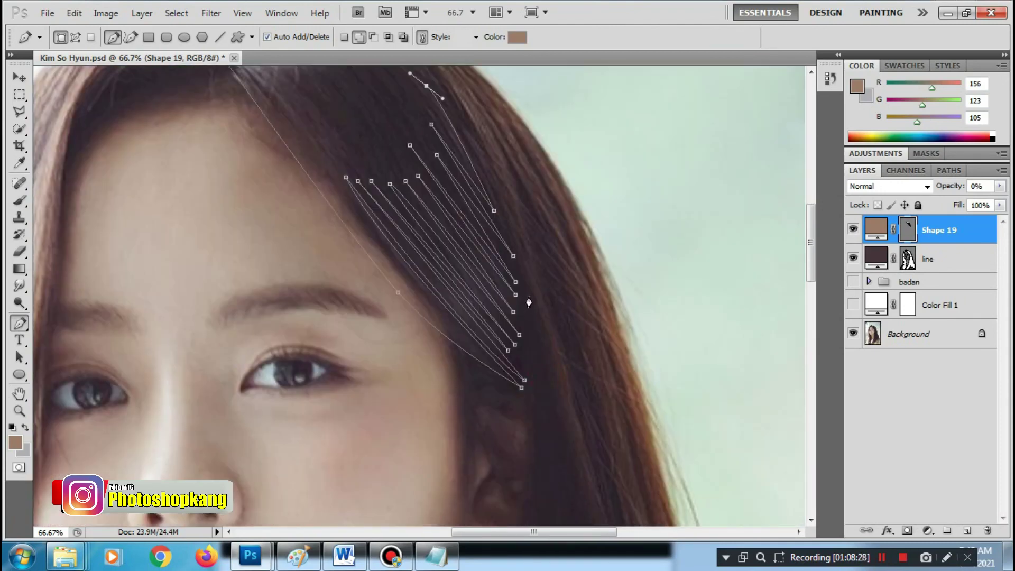
{"action": "left_click", "coordinate": [431, 125]}
{"action": "left_click", "coordinate": [494, 210]}
{"action": "left_click", "coordinate": [427, 86]}
{"action": "left_click_drag", "start_coordinate": [539, 317], "coordinate": [568, 431]}
Extend a strand path down the side hair to the shoulder
{"action": "scroll", "coordinate": [548, 233], "scroll_direction": "down", "scroll_amount": 5}
{"action": "left_click", "coordinate": [548, 233]}
{"action": "scroll", "coordinate": [530, 333], "scroll_direction": "down", "scroll_amount": 3}
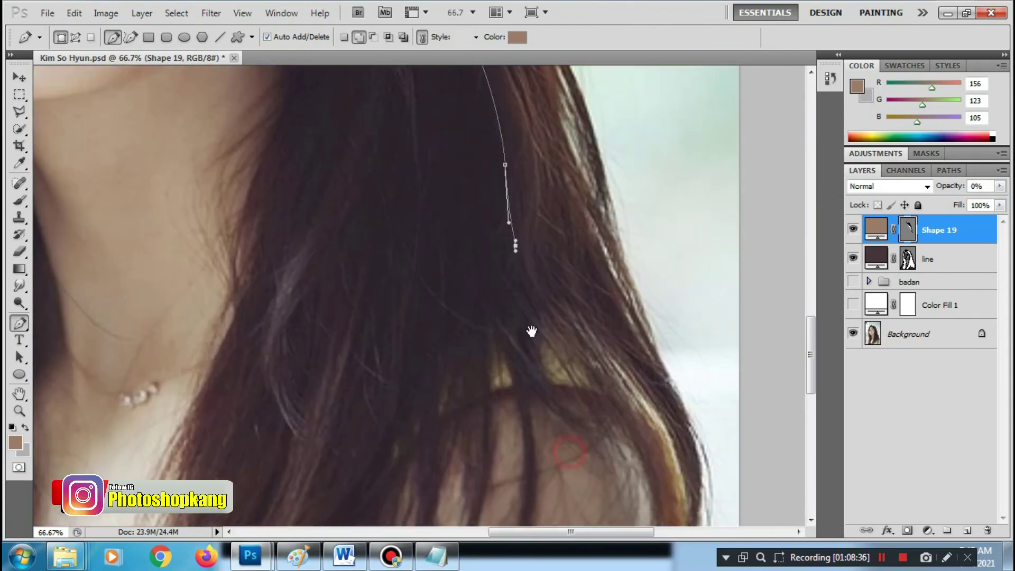
{"action": "left_click", "coordinate": [581, 375]}
{"action": "scroll", "coordinate": [611, 317], "scroll_direction": "down", "scroll_amount": 3}
{"action": "left_click", "coordinate": [656, 459]}
{"action": "left_click", "coordinate": [613, 437]}
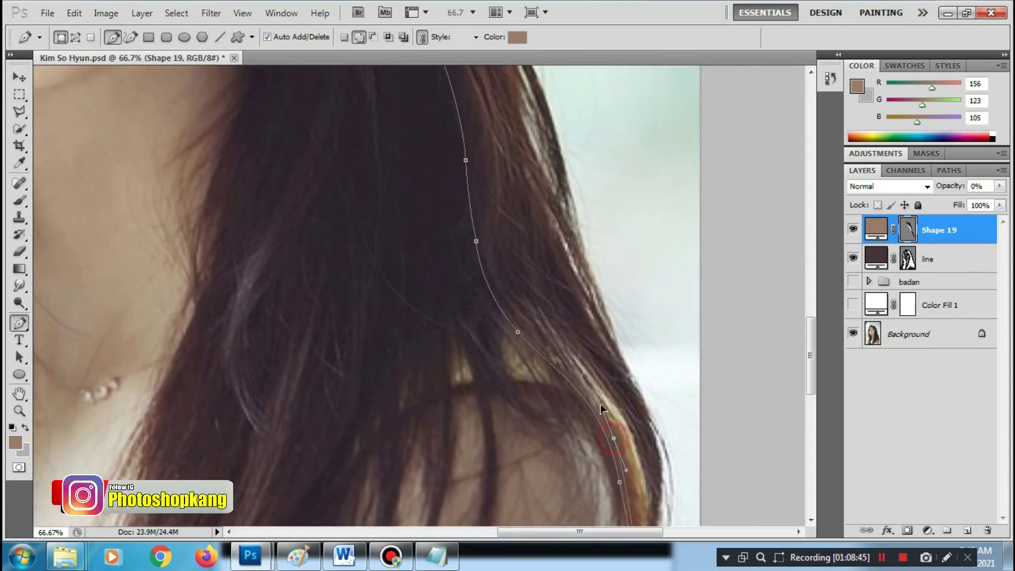
Curve strands back up along the side hair and outer hair edge
{"action": "left_click_drag", "start_coordinate": [513, 296], "coordinate": [493, 258]}
{"action": "left_click_drag", "start_coordinate": [542, 301], "coordinate": [478, 155]}
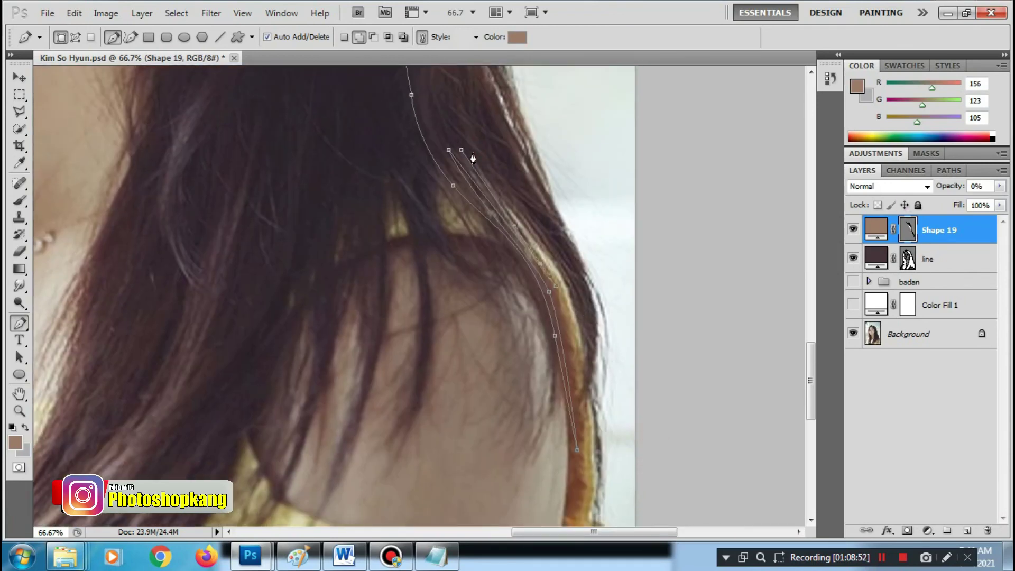
{"action": "left_click", "coordinate": [562, 290]}
{"action": "left_click", "coordinate": [517, 203]}
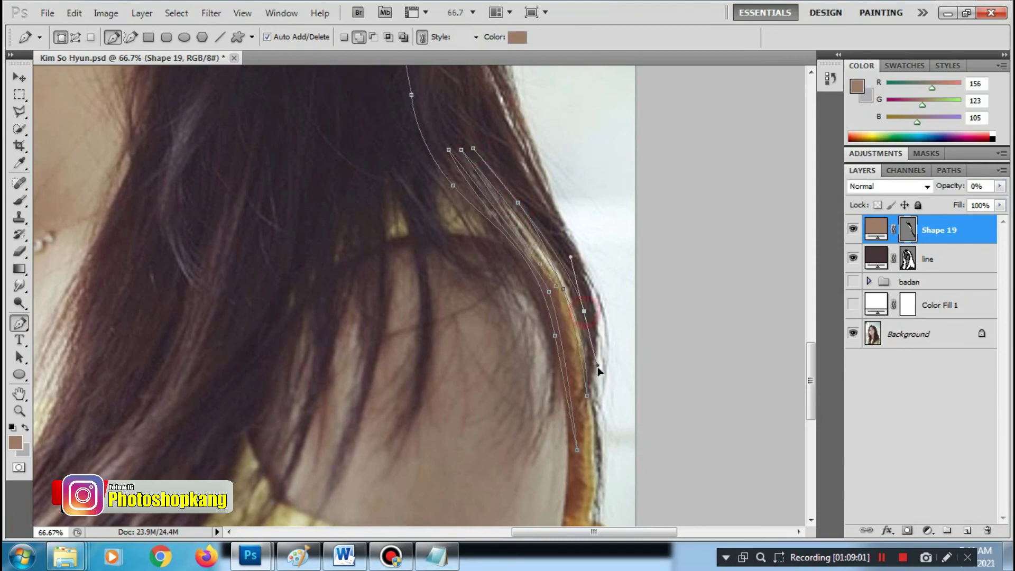
{"action": "left_click_drag", "start_coordinate": [511, 178], "coordinate": [548, 428]}
{"action": "left_click_drag", "start_coordinate": [516, 301], "coordinate": [496, 257]}
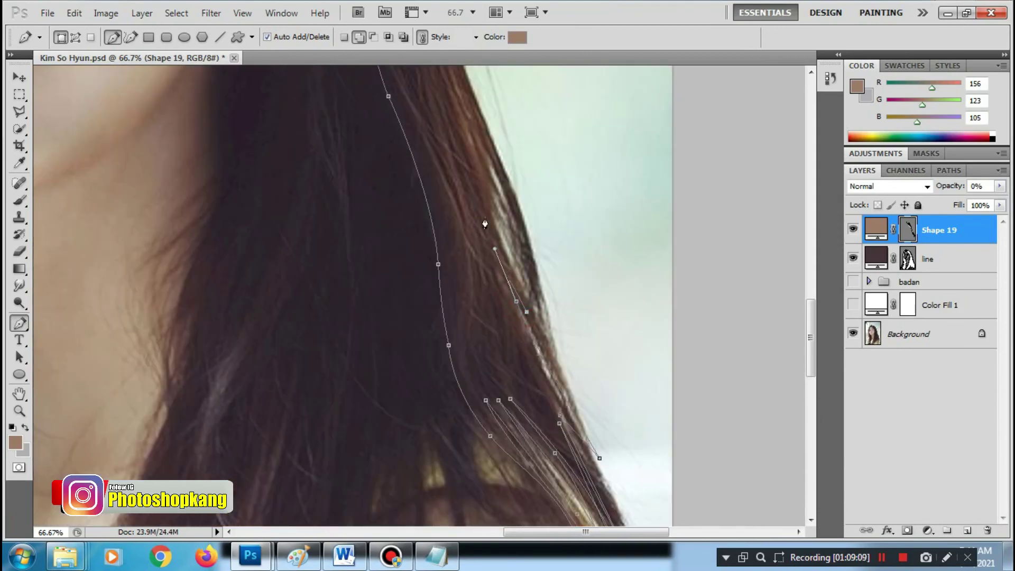
{"action": "mouse_move", "coordinate": [485, 223]}
{"action": "left_mouse_down"}
{"action": "mouse_move", "coordinate": [488, 333]}
{"action": "mouse_move", "coordinate": [479, 263]}
{"action": "left_mouse_up"}
Start another strand at the parting running along the left hair edge
{"action": "scroll", "coordinate": [484, 239], "scroll_direction": "up", "scroll_amount": 5}
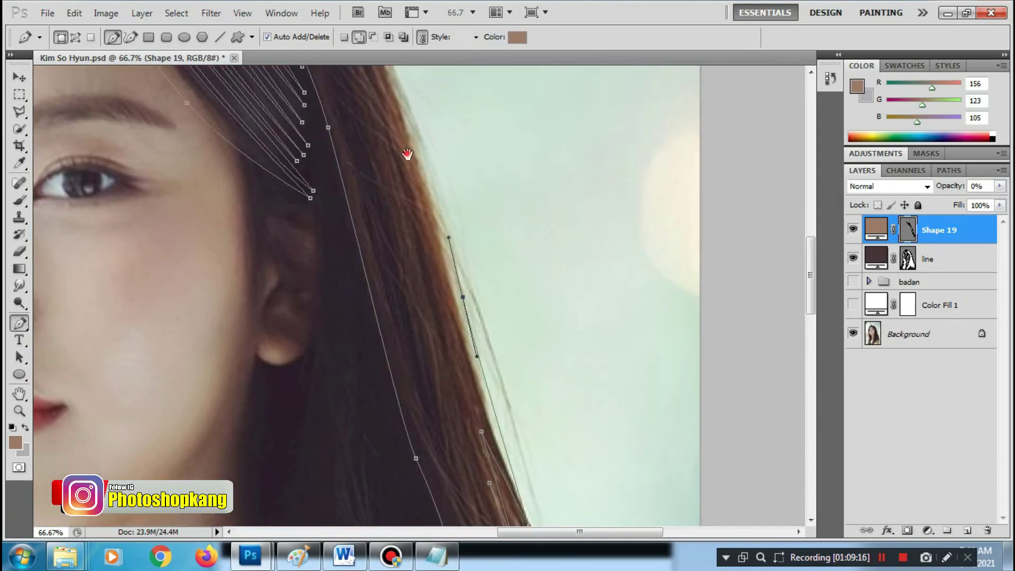
{"action": "scroll", "coordinate": [407, 154], "scroll_direction": "up", "scroll_amount": 5}
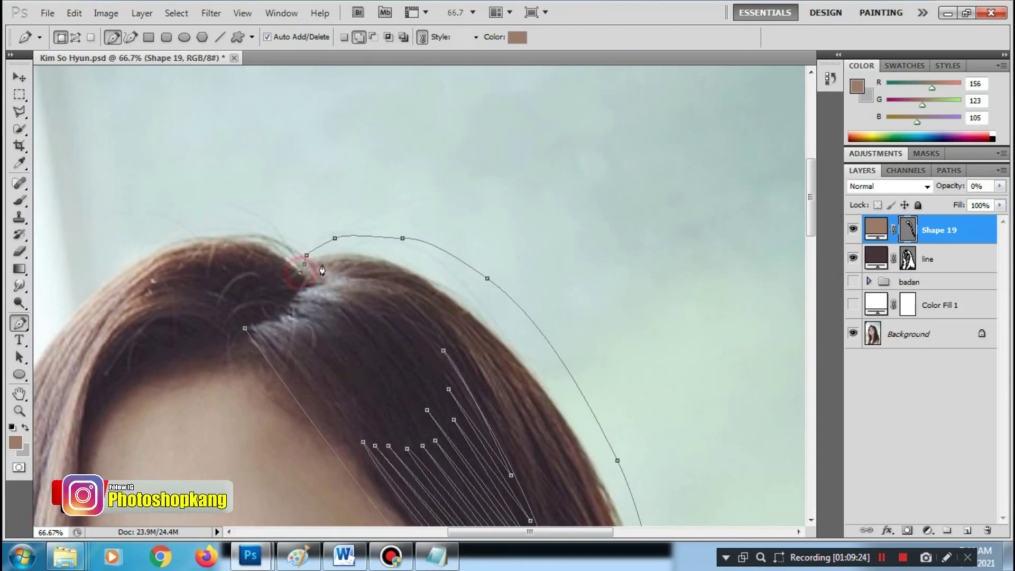
{"action": "scroll", "coordinate": [340, 266], "scroll_direction": "up", "scroll_amount": 1}
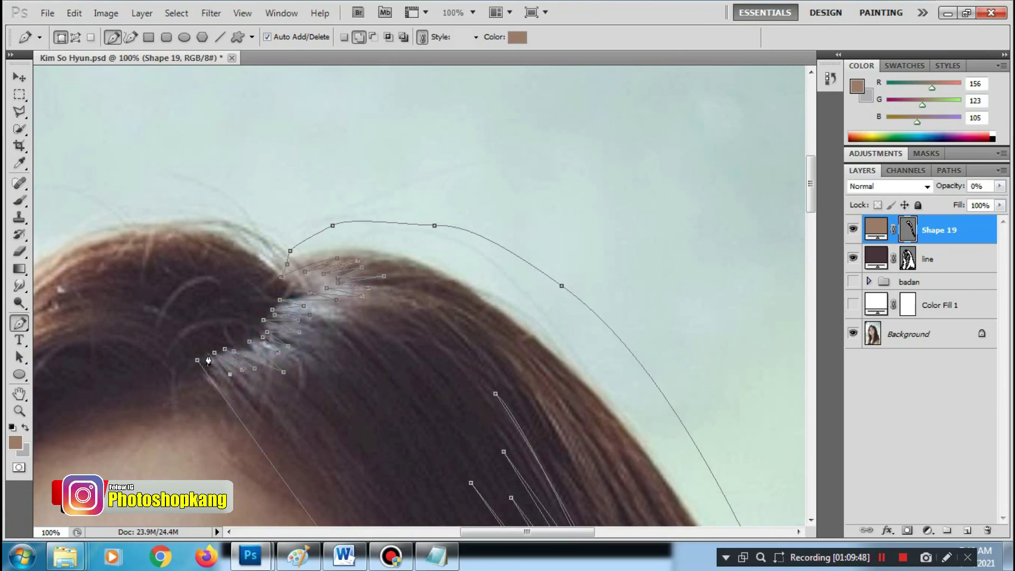
{"action": "left_click_drag", "start_coordinate": [208, 361], "coordinate": [478, 167]}
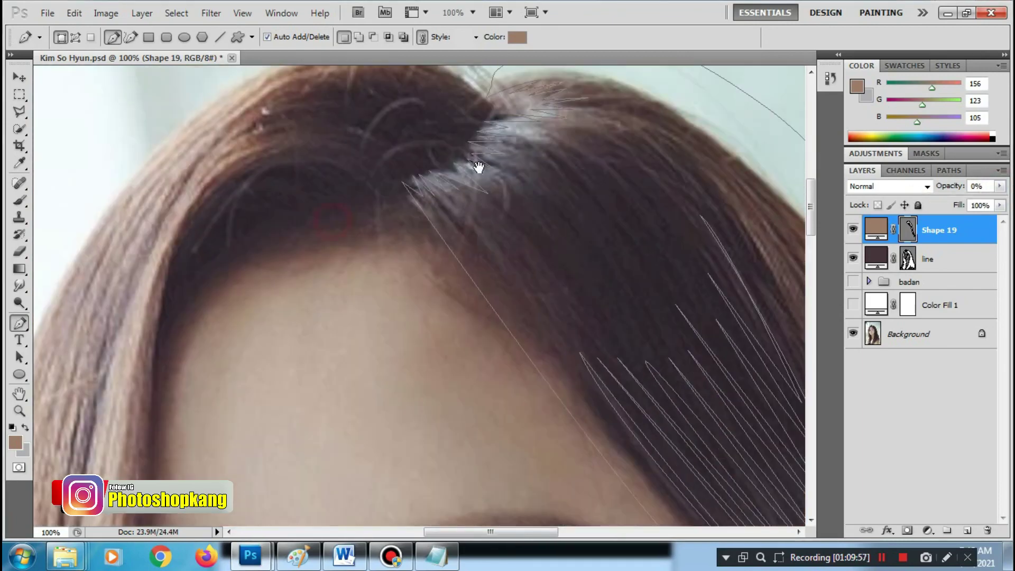
{"action": "left_click", "coordinate": [381, 188]}
{"action": "scroll", "coordinate": [201, 222], "scroll_direction": "down", "scroll_amount": 5}
{"action": "scroll", "coordinate": [211, 212], "scroll_direction": "down", "scroll_amount": 5}
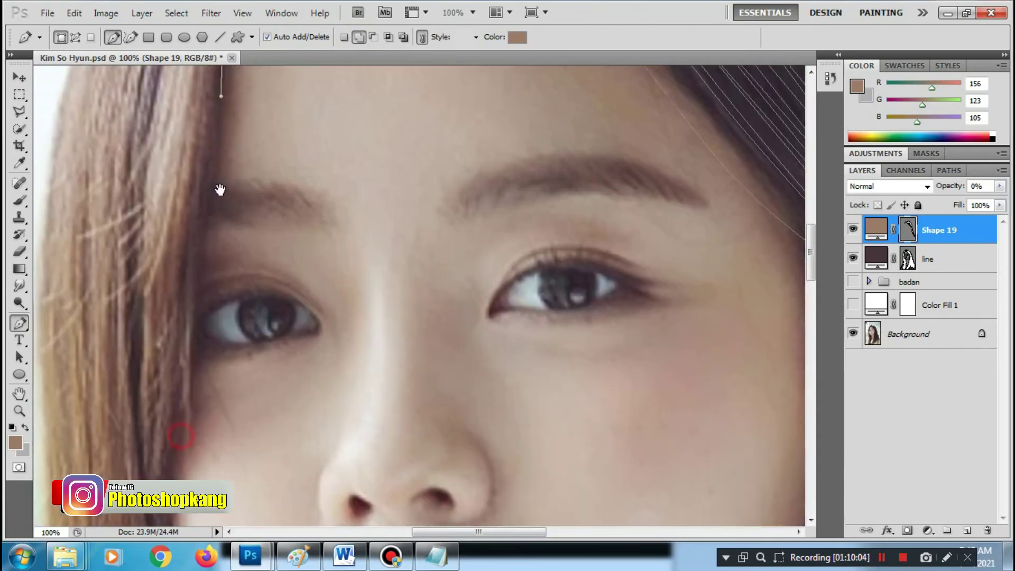
{"action": "left_click", "coordinate": [216, 301]}
{"action": "scroll", "coordinate": [211, 222], "scroll_direction": "down", "scroll_amount": 5}
{"action": "left_click", "coordinate": [211, 336]}
Continue the left strand beside the cheek and down past the lips
{"action": "scroll", "coordinate": [217, 221], "scroll_direction": "up", "scroll_amount": 5}
{"action": "scroll", "coordinate": [217, 220], "scroll_direction": "down", "scroll_amount": 5}
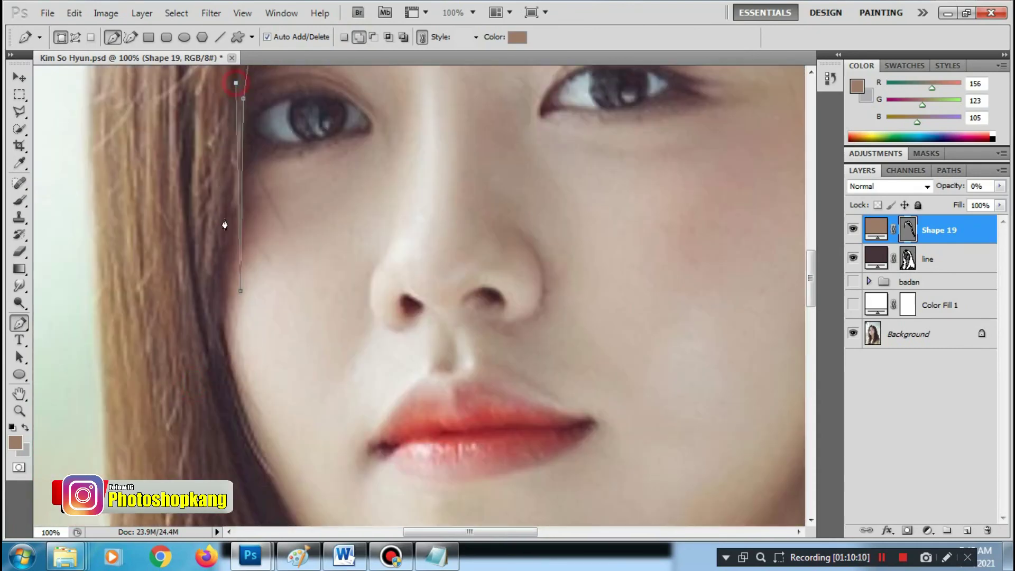
{"action": "left_click", "coordinate": [218, 343]}
{"action": "scroll", "coordinate": [244, 227], "scroll_direction": "up", "scroll_amount": 5}
{"action": "scroll", "coordinate": [226, 227], "scroll_direction": "down", "scroll_amount": 5}
{"action": "scroll", "coordinate": [236, 300], "scroll_direction": "down", "scroll_amount": 5}
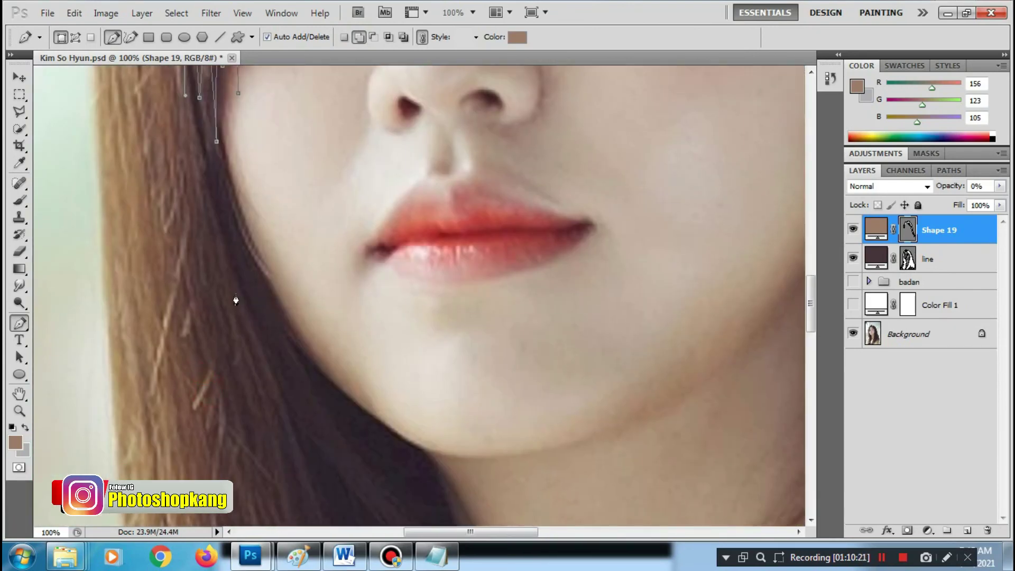
{"action": "scroll", "coordinate": [236, 300], "scroll_direction": "down", "scroll_amount": 5}
{"action": "left_click", "coordinate": [290, 367]}
{"action": "scroll", "coordinate": [291, 367], "scroll_direction": "down", "scroll_amount": 5}
Curve strands through the hair near the neck and shoulder, plus short flyaways at the crown
{"action": "left_click_drag", "start_coordinate": [315, 265], "coordinate": [315, 169]}
{"action": "scroll", "coordinate": [337, 233], "scroll_direction": "down", "scroll_amount": 5}
{"action": "scroll", "coordinate": [314, 324], "scroll_direction": "up", "scroll_amount": 5}
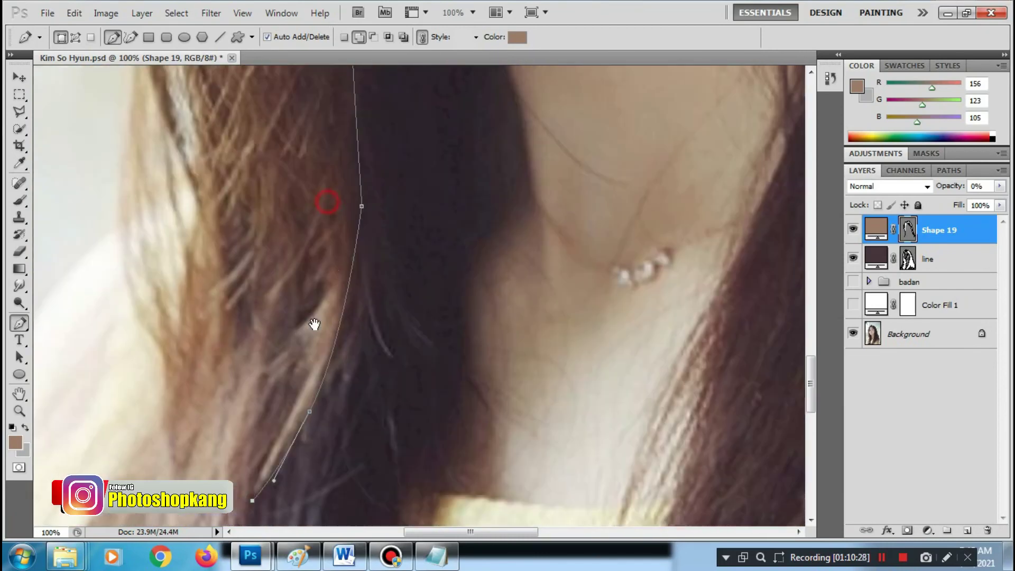
{"action": "left_click", "coordinate": [298, 303]}
{"action": "scroll", "coordinate": [279, 356], "scroll_direction": "up", "scroll_amount": 5}
{"action": "scroll", "coordinate": [272, 423], "scroll_direction": "down", "scroll_amount": 5}
{"action": "left_click_drag", "start_coordinate": [253, 384], "coordinate": [243, 345]}
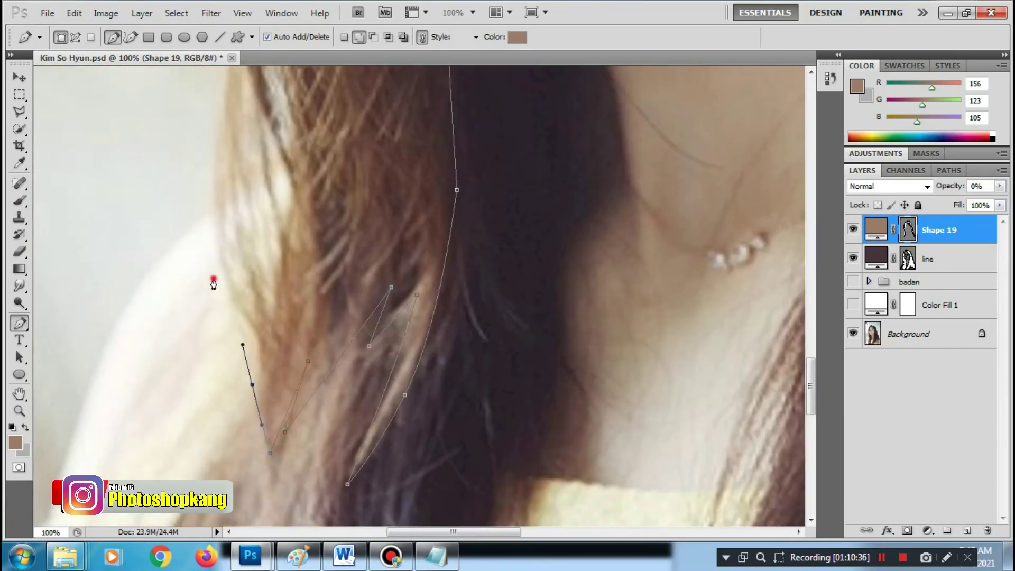
{"action": "scroll", "coordinate": [227, 351], "scroll_direction": "up", "scroll_amount": 10}
{"action": "scroll", "coordinate": [407, 163], "scroll_direction": "up", "scroll_amount": 5}
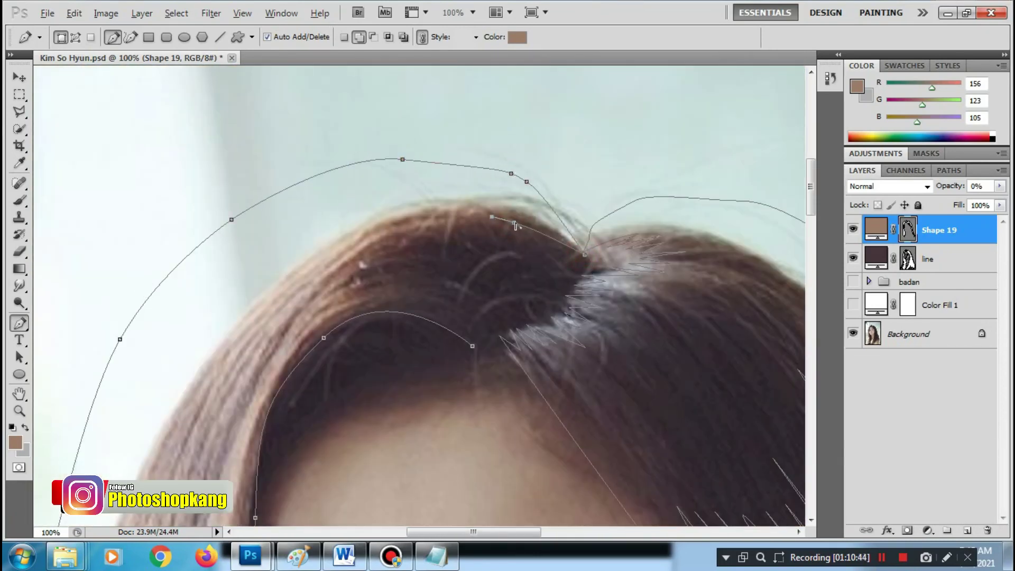
{"action": "left_click_drag", "start_coordinate": [484, 247], "coordinate": [450, 234]}
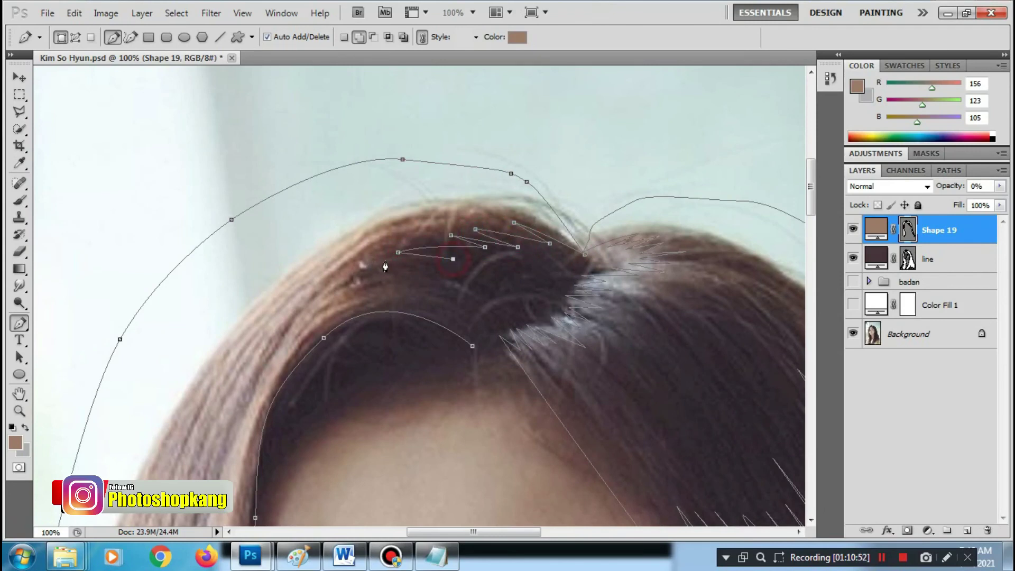
{"action": "left_click_drag", "start_coordinate": [501, 309], "coordinate": [482, 287]}
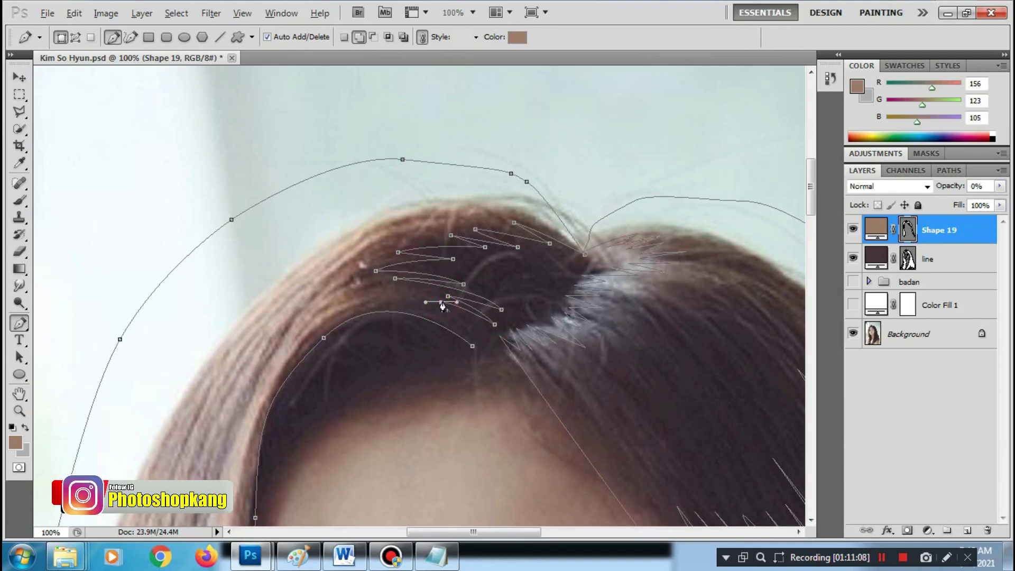
Finish the last crown strand cut-outs on Shape 19 with curved Pen points
{"action": "left_click", "coordinate": [439, 321]}
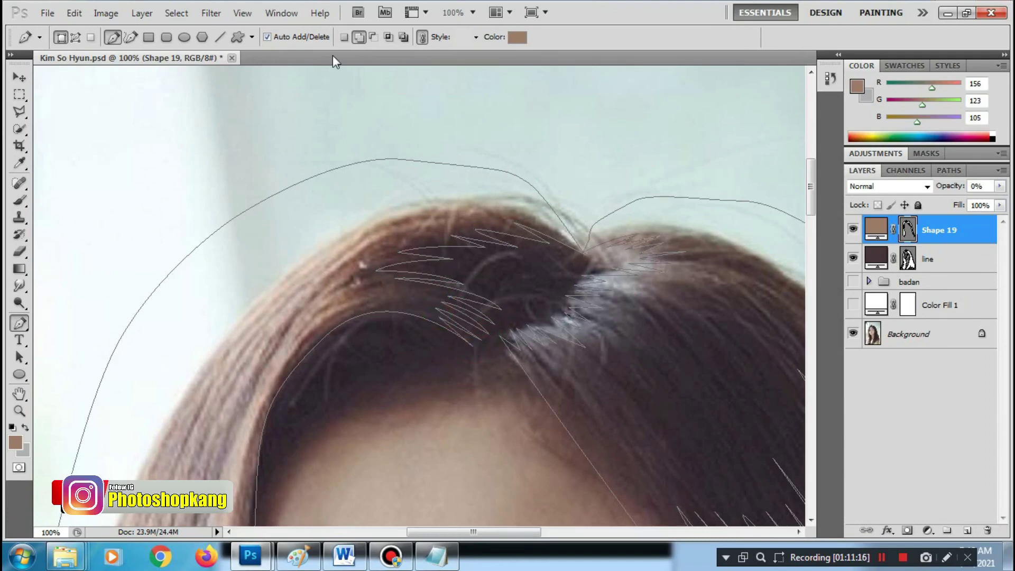
{"action": "left_click_drag", "start_coordinate": [385, 306], "coordinate": [432, 315]}
{"action": "left_click_drag", "start_coordinate": [271, 437], "coordinate": [261, 458]}
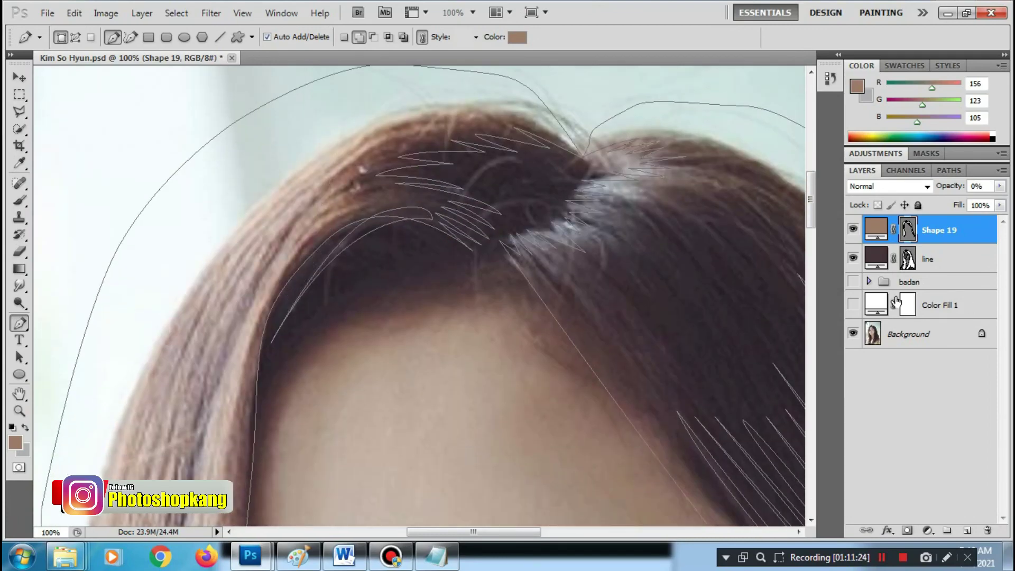
Restore Shape 19 to 100% opacity and clip it to the line layer
{"action": "left_click", "coordinate": [930, 259]}
{"action": "left_click", "coordinate": [935, 229], "text": "shift"}
{"action": "key", "text": "0"}
{"action": "right_click", "coordinate": [904, 267]}
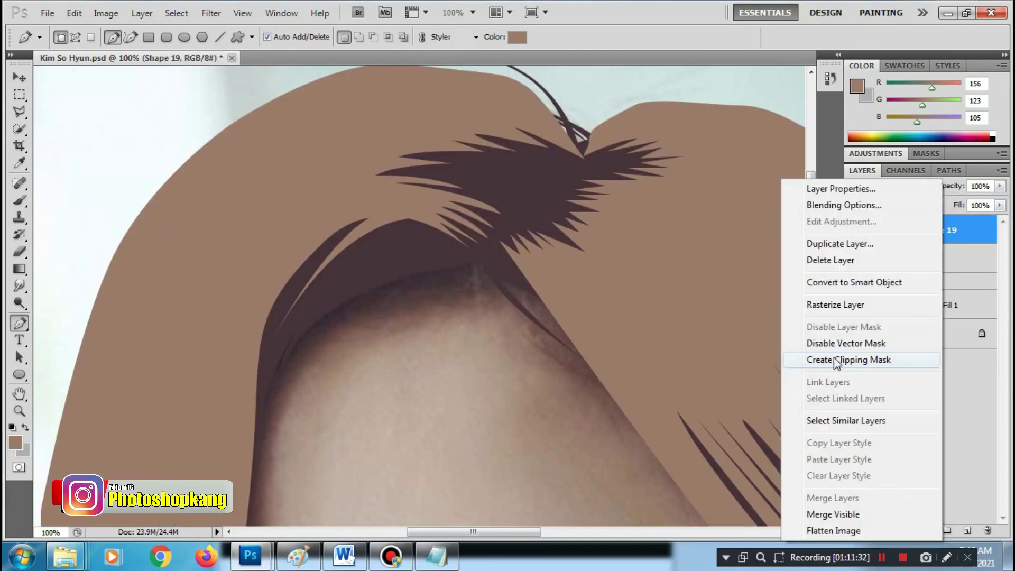
{"action": "left_click", "coordinate": [838, 358]}
{"action": "key", "text": "ctrl+0"}
Hide the line layer and start an added strand cut-out in Shape 19's lower hair
{"action": "left_click", "coordinate": [945, 230]}
{"action": "left_click", "coordinate": [852, 258]}
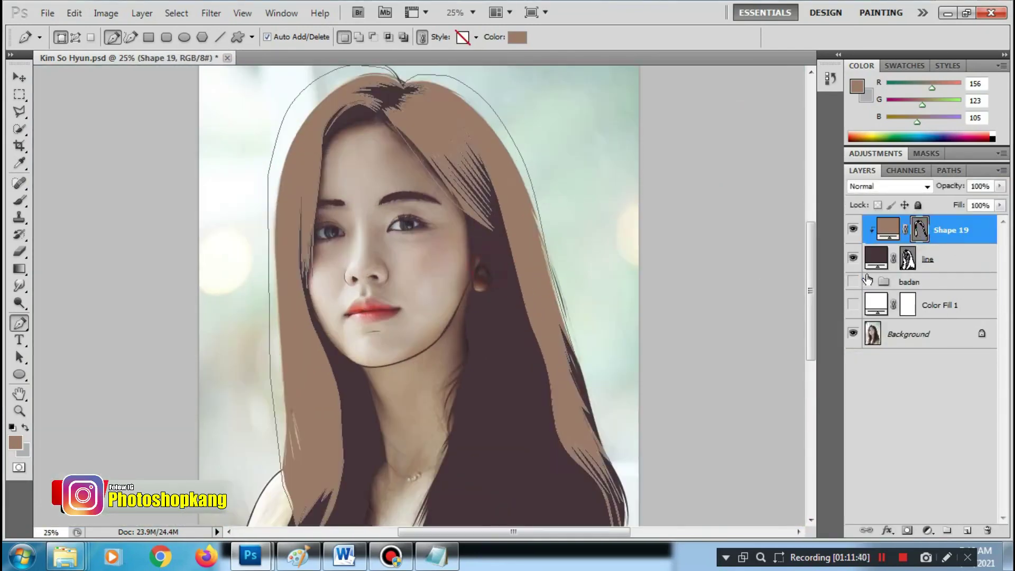
{"action": "key", "text": "ctrl+plus"}
{"action": "left_click", "coordinate": [359, 37]}
{"action": "left_click", "coordinate": [481, 219]}
{"action": "left_click_drag", "start_coordinate": [404, 409], "coordinate": [354, 483]}
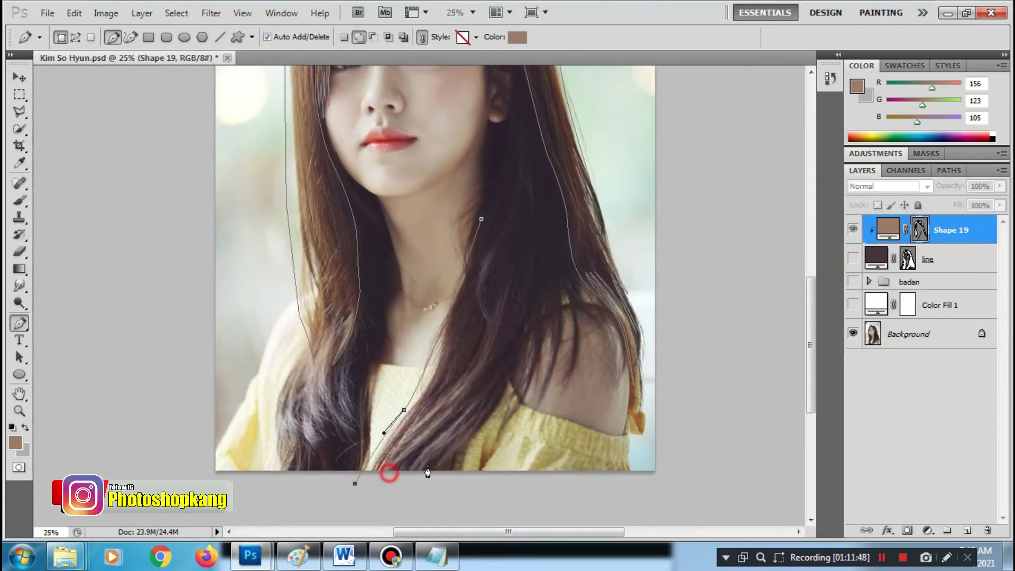
{"action": "key", "text": "ctrl+plus"}
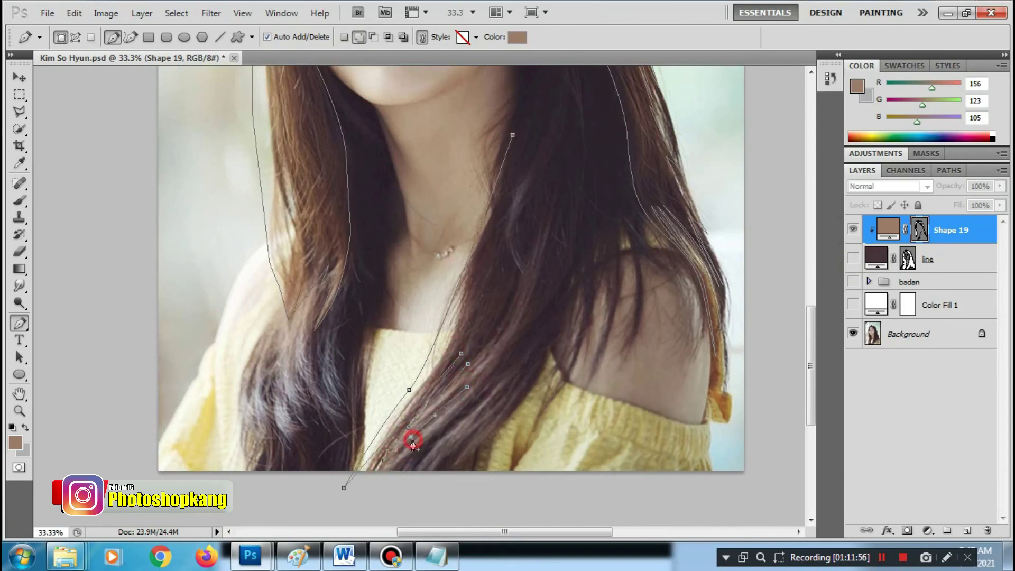
Trace the lower strand outline up toward the neck and finish that path
{"action": "left_click", "coordinate": [436, 458]}
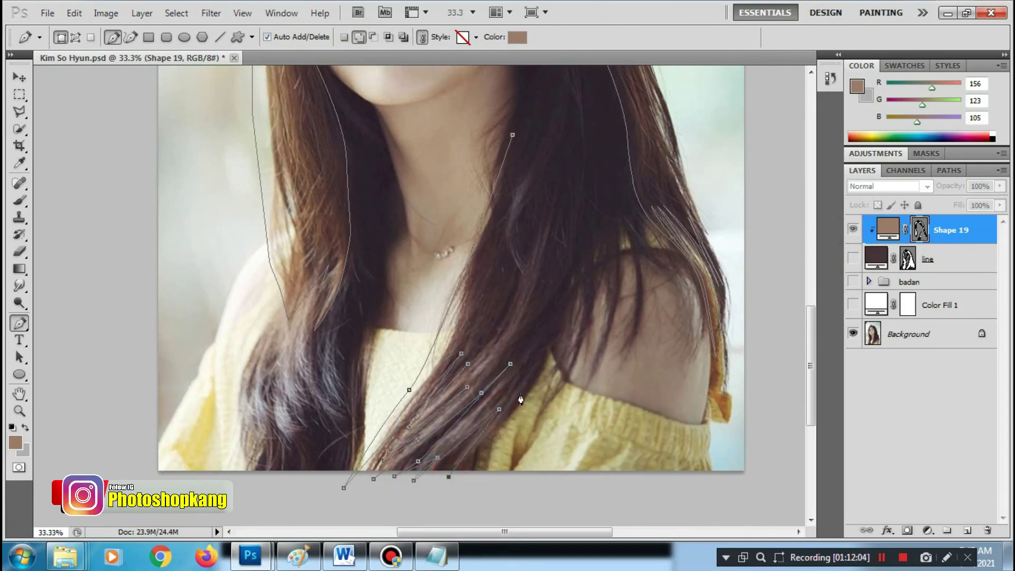
{"action": "mouse_move", "coordinate": [508, 397]}
{"action": "left_mouse_down"}
{"action": "mouse_move", "coordinate": [546, 351]}
{"action": "mouse_move", "coordinate": [504, 441]}
{"action": "left_mouse_up"}
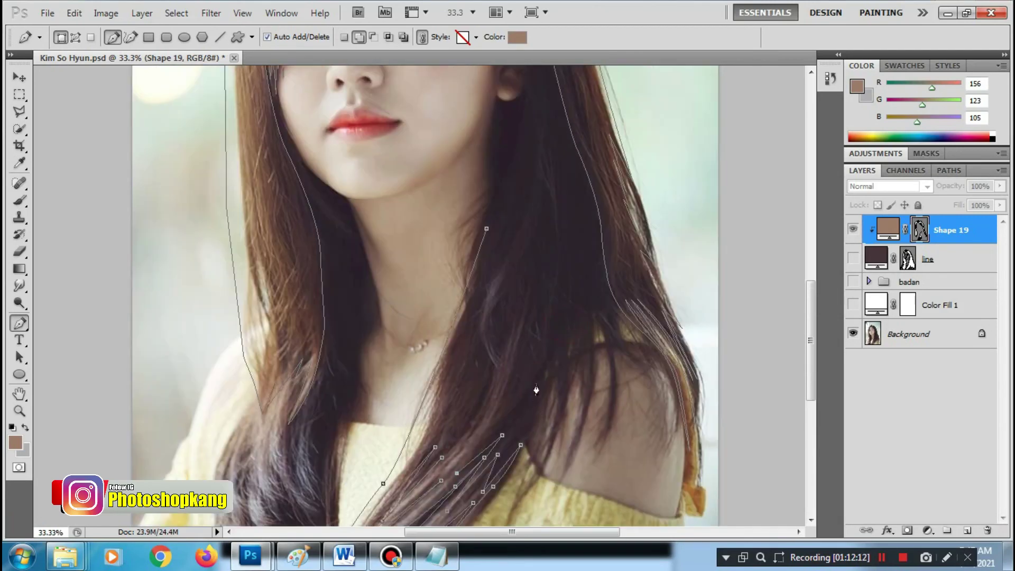
{"action": "left_click_drag", "start_coordinate": [536, 371], "coordinate": [550, 335]}
{"action": "left_click", "coordinate": [554, 206]}
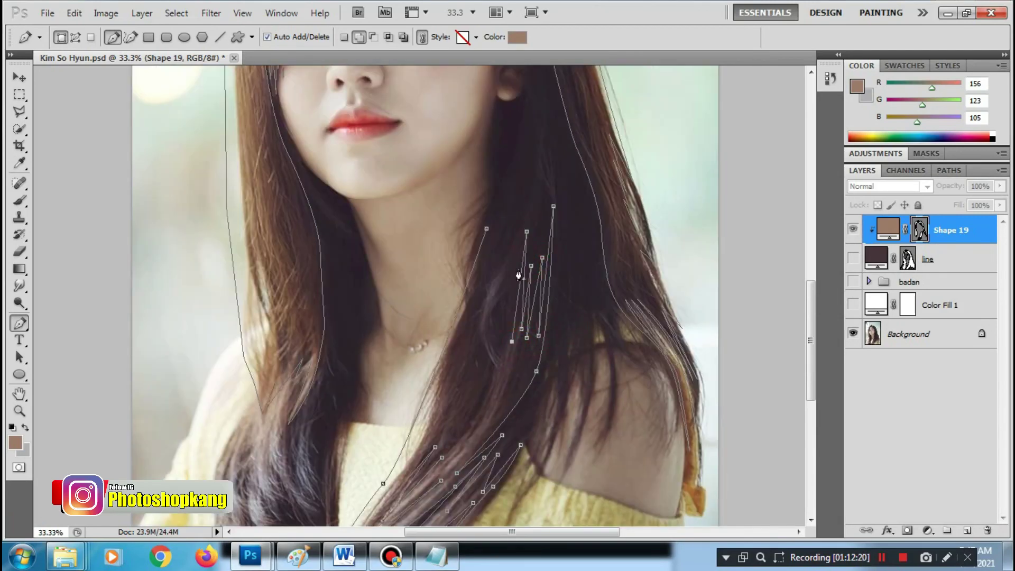
{"action": "left_click", "coordinate": [520, 251]}
{"action": "left_click_drag", "start_coordinate": [471, 420], "coordinate": [449, 454]}
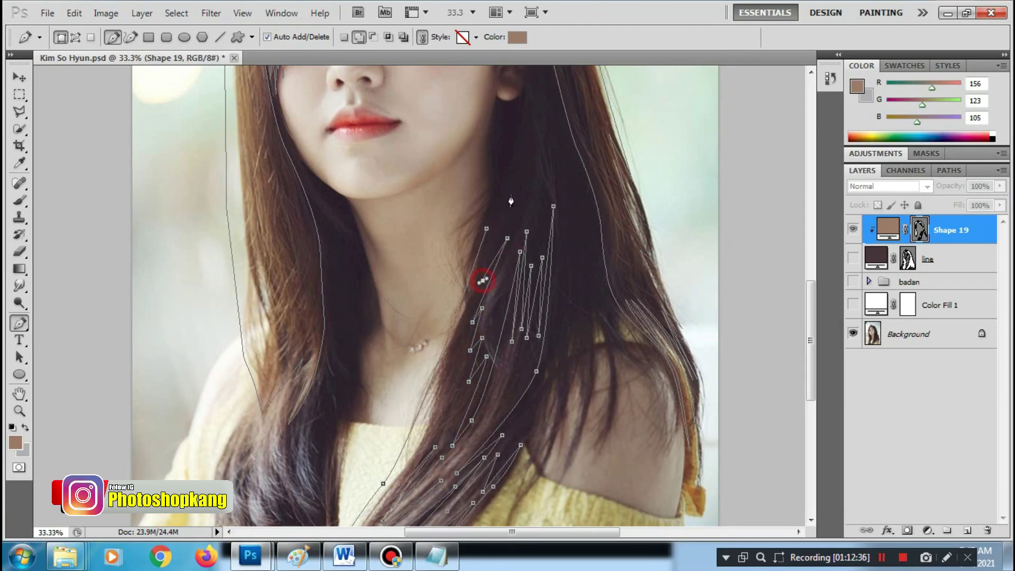
{"action": "key", "text": "Return"}
Outline a strand cut-out along the left hair lock
{"action": "scroll", "coordinate": [359, 241], "scroll_direction": "down", "scroll_amount": 5}
{"action": "scroll", "coordinate": [359, 240], "scroll_direction": "left", "scroll_amount": 3}
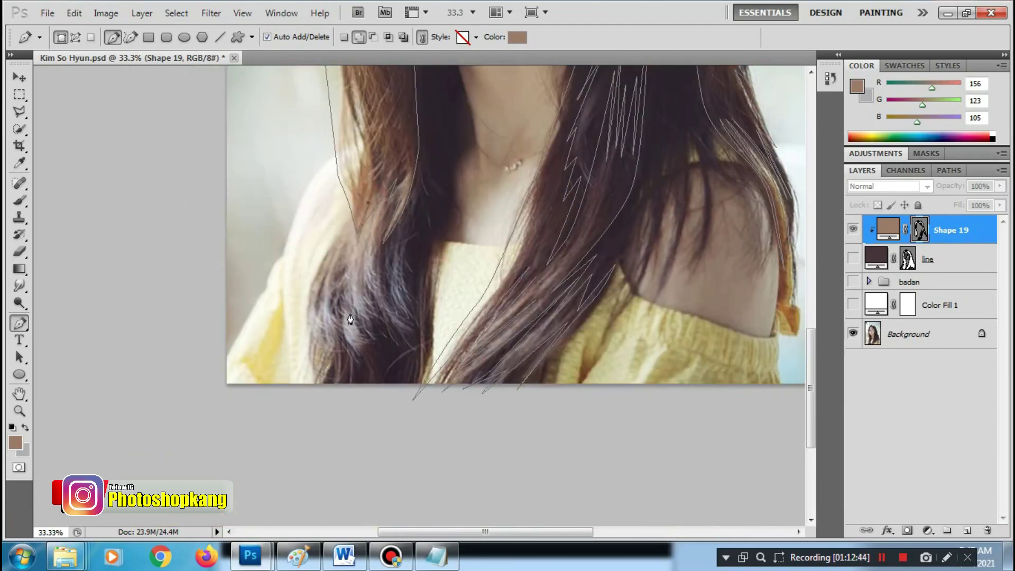
{"action": "left_click", "coordinate": [351, 201]}
{"action": "left_click", "coordinate": [309, 297]}
{"action": "left_click", "coordinate": [312, 379]}
{"action": "left_click", "coordinate": [329, 268]}
{"action": "left_click_drag", "start_coordinate": [335, 347], "coordinate": [356, 370]}
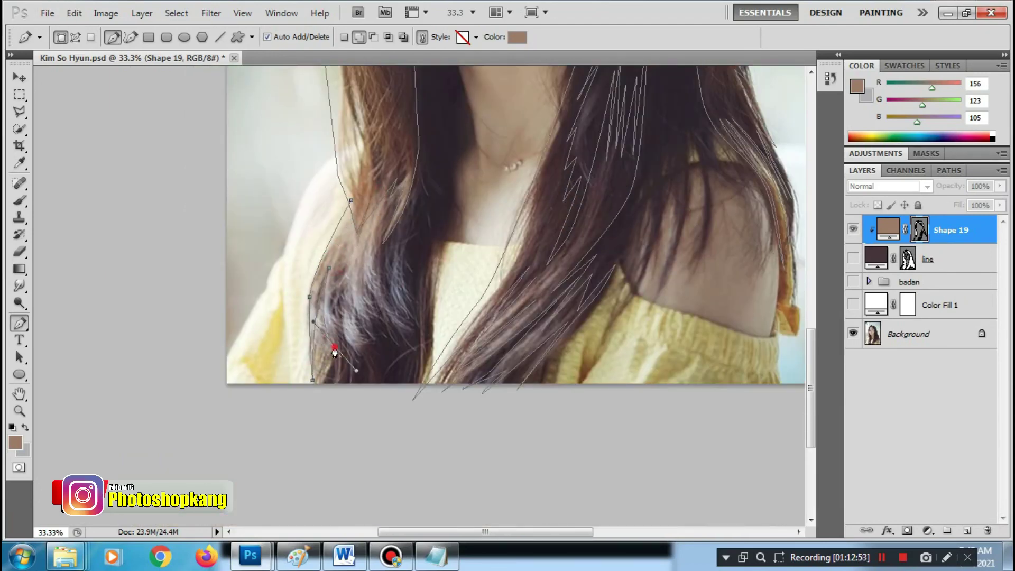
{"action": "left_click_drag", "start_coordinate": [346, 254], "coordinate": [368, 211]}
Add a zigzag strand cut-out in the left lock and close the path
{"action": "scroll", "coordinate": [358, 321], "scroll_direction": "up", "scroll_amount": 1}
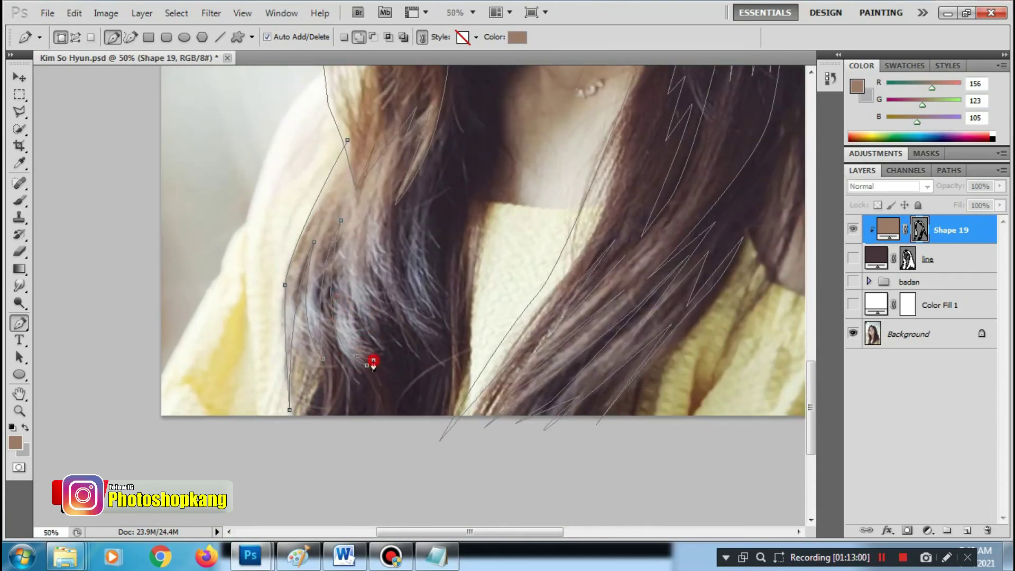
{"action": "scroll", "coordinate": [429, 333], "scroll_direction": "up", "scroll_amount": 2}
{"action": "left_click_drag", "start_coordinate": [429, 375], "coordinate": [445, 398]}
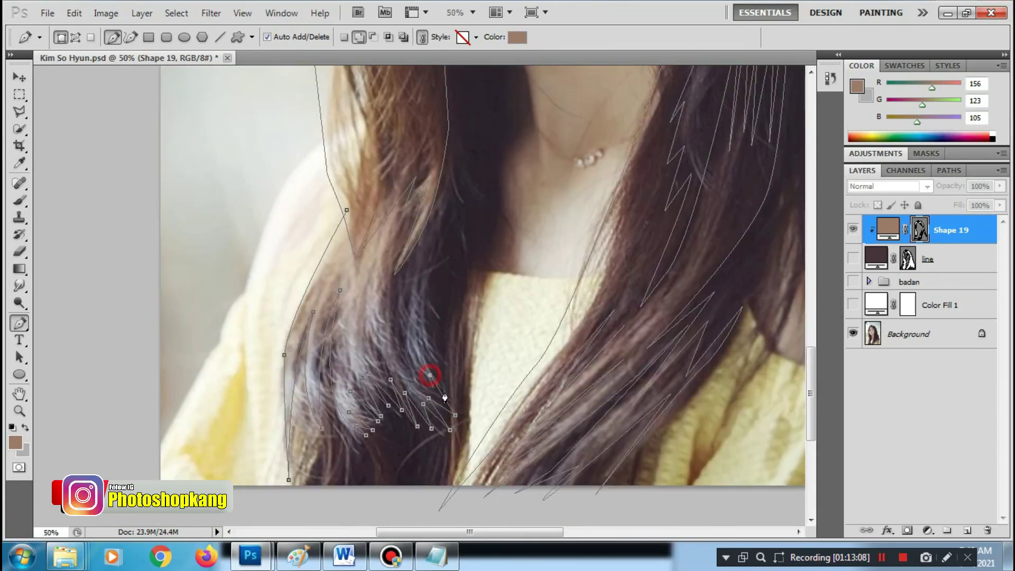
{"action": "left_click", "coordinate": [446, 188]}
{"action": "left_click", "coordinate": [437, 243]}
{"action": "left_click", "coordinate": [406, 263]}
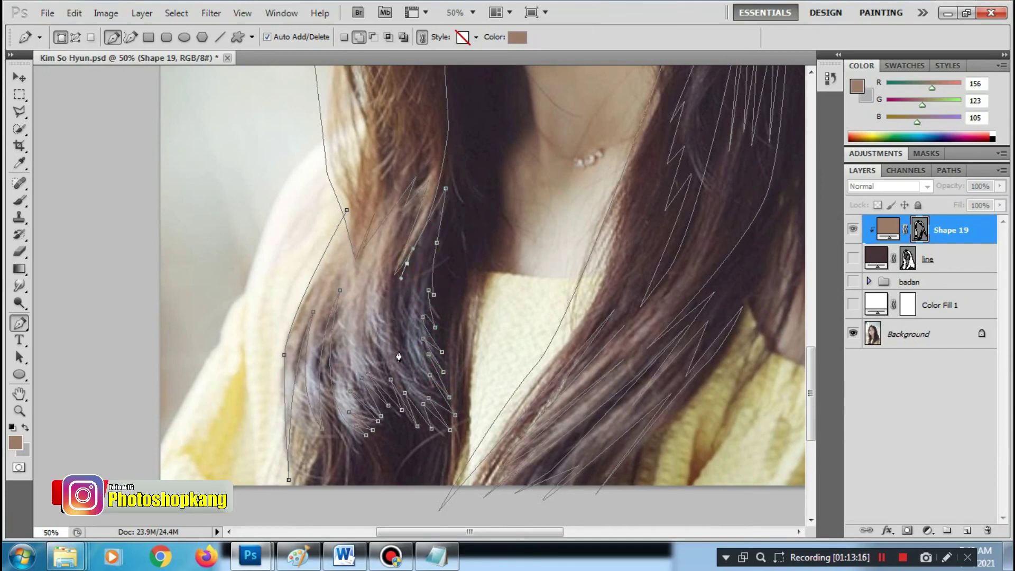
{"action": "left_click", "coordinate": [400, 351]}
{"action": "left_click_drag", "start_coordinate": [391, 275], "coordinate": [383, 264]}
{"action": "left_click", "coordinate": [431, 148]}
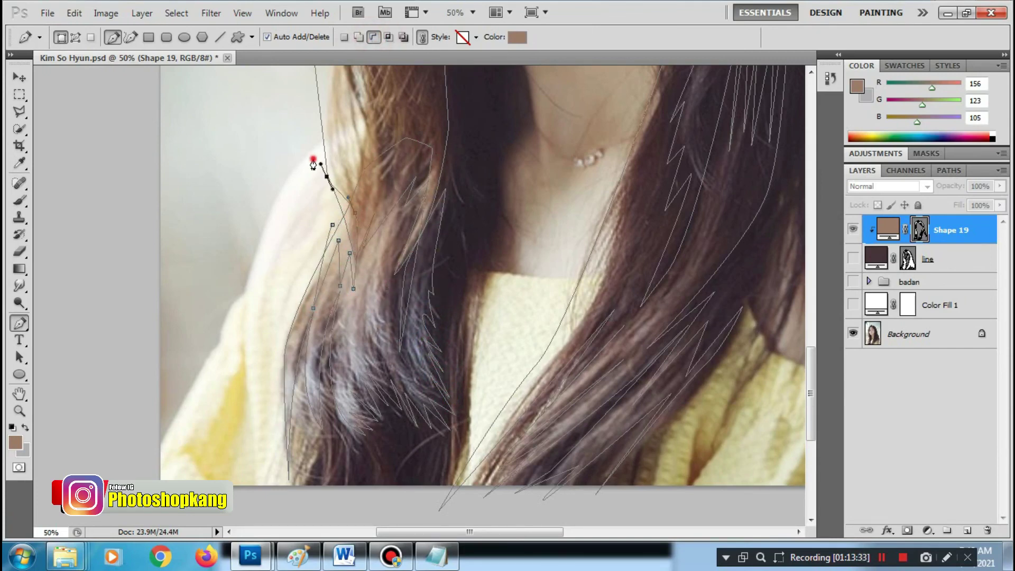
Make the line layer visible again beneath Shape 19 and review the hair
{"action": "left_click", "coordinate": [852, 258]}
{"action": "left_click", "coordinate": [930, 259]}
{"action": "key", "text": "ctrl+minus"}
{"action": "left_click", "coordinate": [952, 230]}
Show the badan group and the Color Fill 1 background again
{"action": "key", "text": "ctrl+plus"}
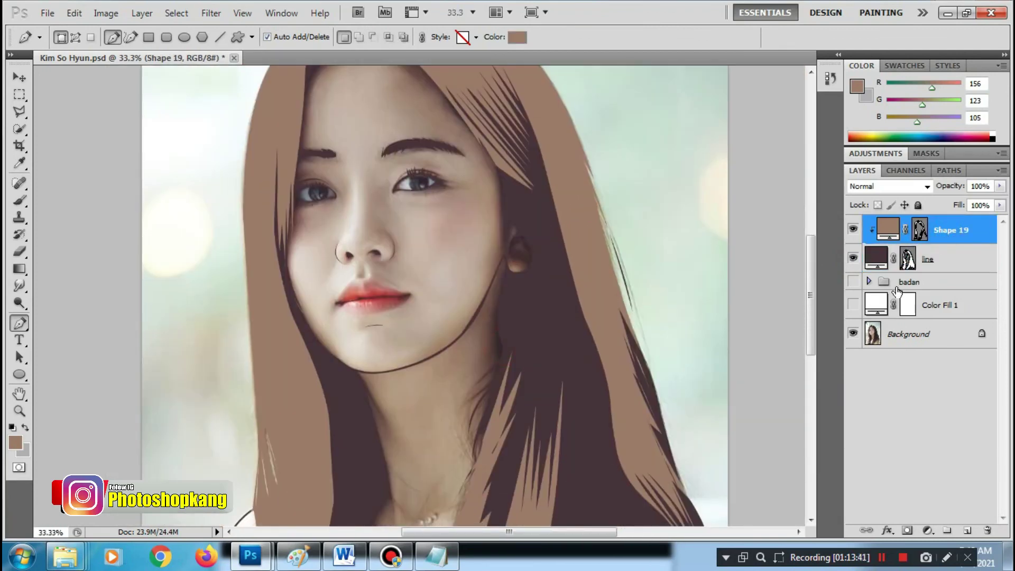
{"action": "left_click", "coordinate": [853, 281]}
{"action": "left_click", "coordinate": [853, 305]}
{"action": "key", "text": "ctrl+minus"}
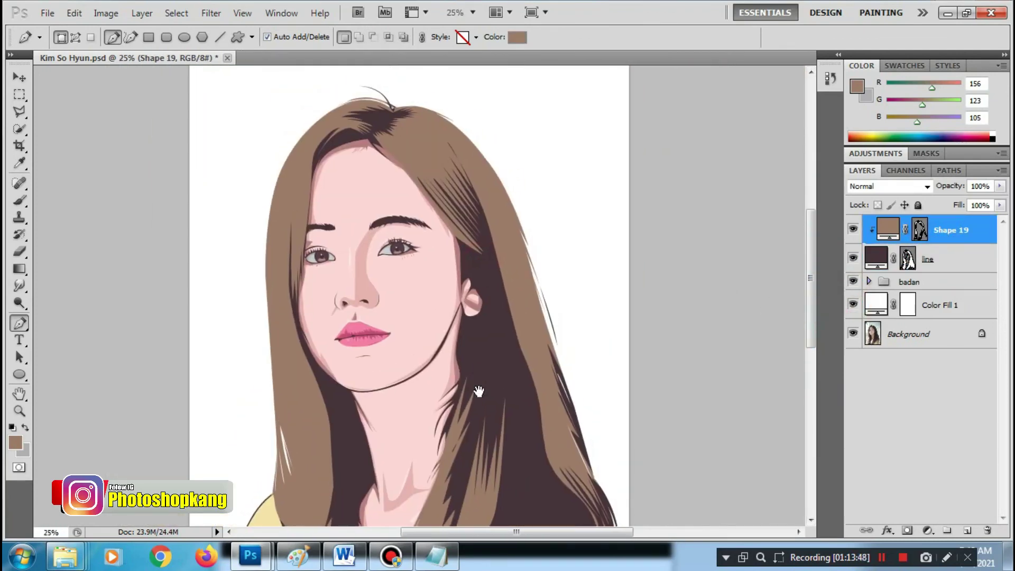
{"action": "key", "text": "ctrl+plus"}
{"action": "key", "text": "ctrl+plus"}
{"action": "key", "text": "ctrl+plus"}
{"action": "key", "text": "ctrl+plus"}
Add a new empty Layer 4 clipped above Shape 19
{"action": "left_click", "coordinate": [966, 530]}
{"action": "right_click", "coordinate": [941, 230]}
{"action": "left_click", "coordinate": [816, 359]}
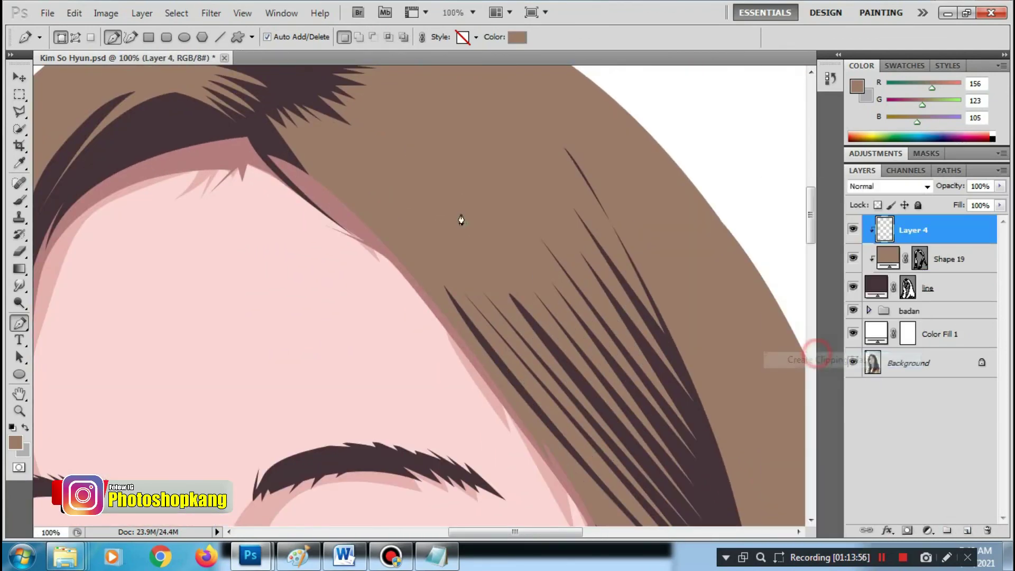
Set the foreground colour to light beige (214,194,183) for the next highlight shape
{"action": "key", "text": "i"}
{"action": "left_click", "coordinate": [16, 441]}
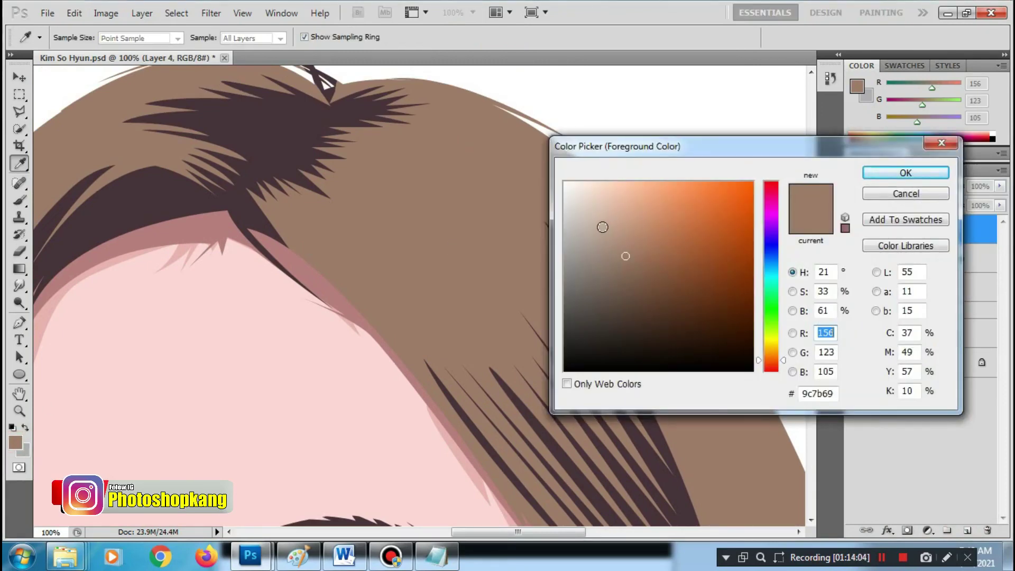
{"action": "key", "text": "Return"}
{"action": "key", "text": "p"}
{"action": "key", "text": "ctrl+minus"}
{"action": "key", "text": "alt+bracketleft"}
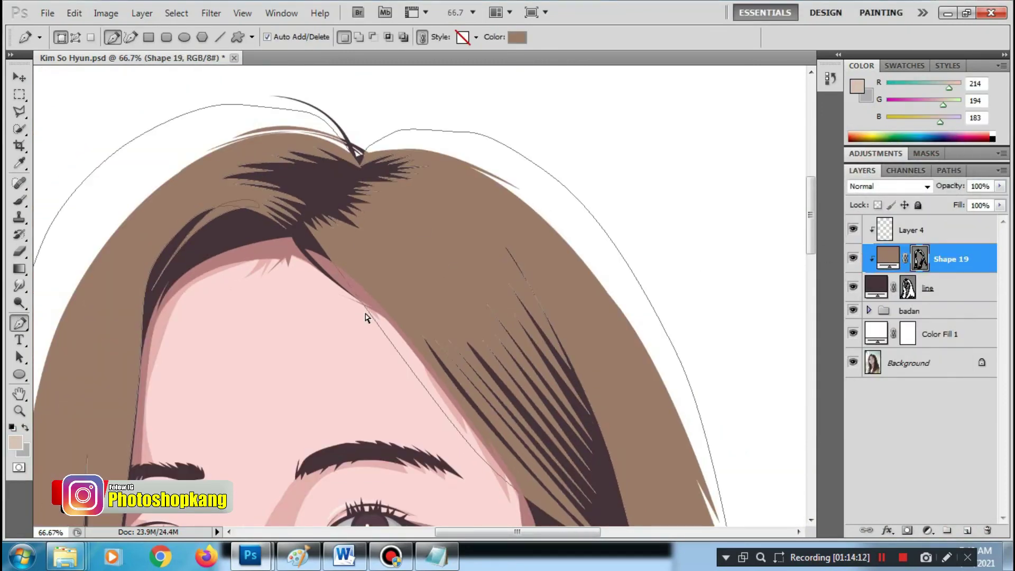
{"action": "left_click", "coordinate": [430, 400]}
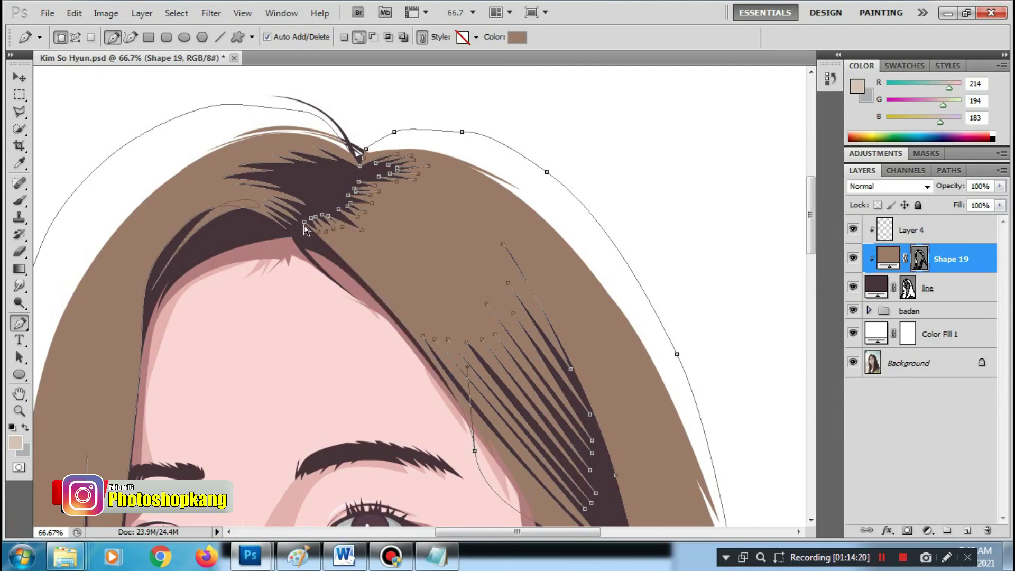
Start a beige highlight shape along the hair edge with zigzag spikes
{"action": "key", "text": "alt+bracketright"}
{"action": "left_click", "coordinate": [319, 231]}
{"action": "left_click", "coordinate": [415, 316]}
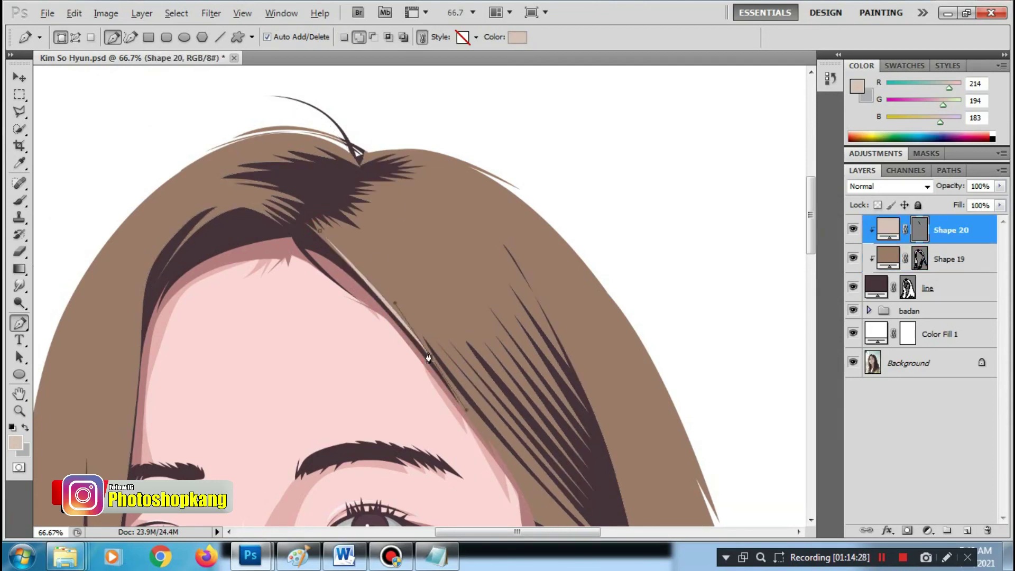
{"action": "left_click", "coordinate": [430, 357]}
{"action": "left_click", "coordinate": [482, 406]}
{"action": "left_click", "coordinate": [433, 319]}
{"action": "left_click", "coordinate": [488, 393]}
{"action": "left_click", "coordinate": [454, 324]}
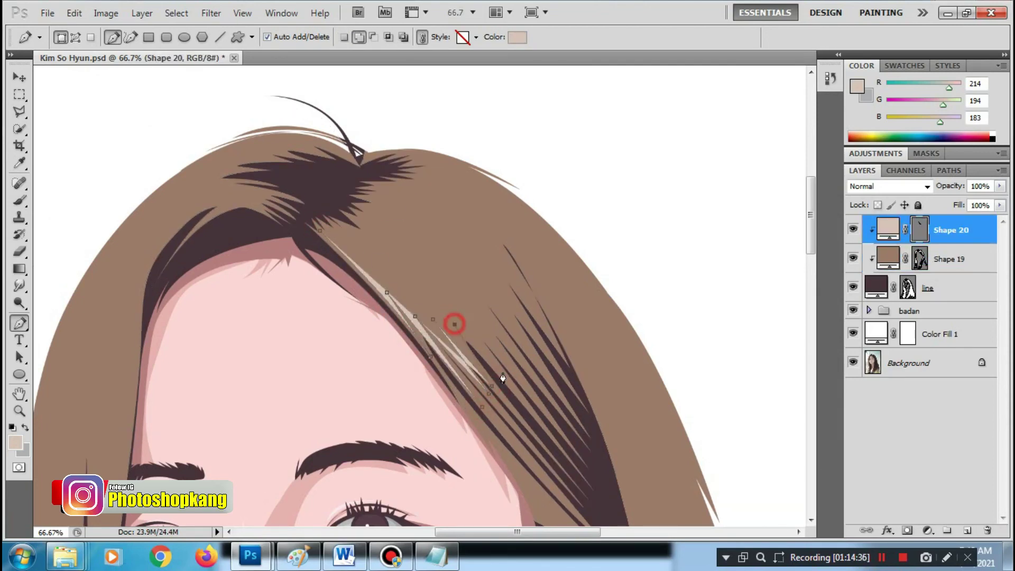
{"action": "left_click", "coordinate": [512, 385]}
{"action": "left_click", "coordinate": [471, 320]}
{"action": "left_click", "coordinate": [529, 391]}
Extend the highlight spikes, then hide Shape 19, the line layer, badan and Color Fill 1
{"action": "left_click", "coordinate": [492, 282]}
{"action": "left_click", "coordinate": [549, 337]}
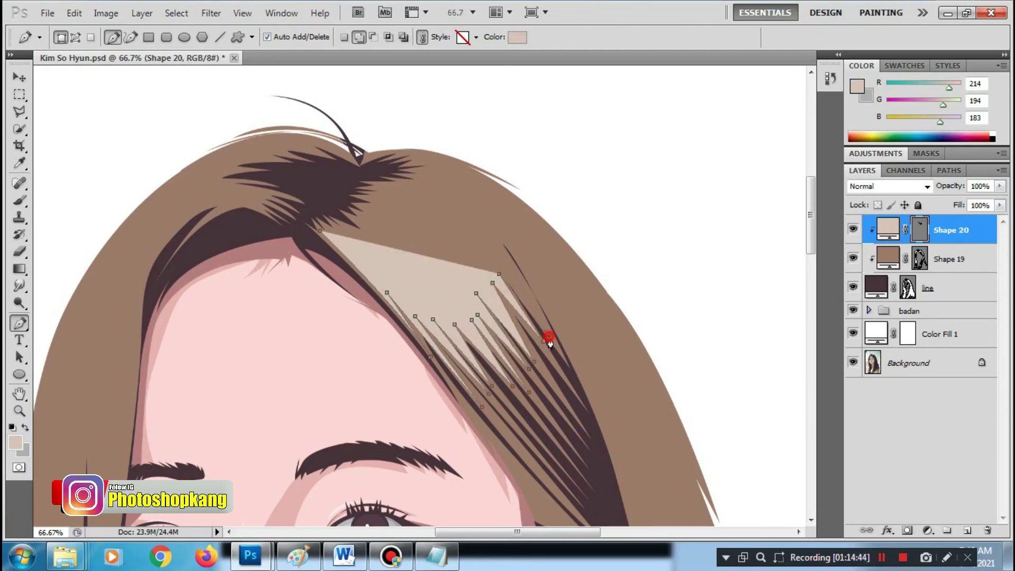
{"action": "left_click", "coordinate": [500, 241]}
{"action": "left_click", "coordinate": [567, 342]}
{"action": "left_click", "coordinate": [585, 380]}
{"action": "left_click", "coordinate": [852, 259]}
{"action": "left_click", "coordinate": [852, 287]}
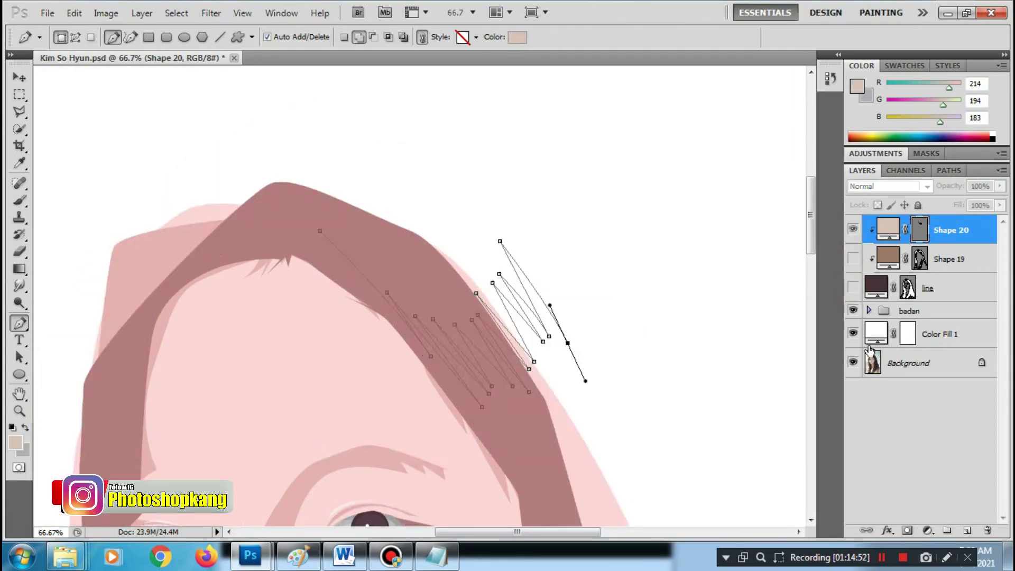
{"action": "left_click", "coordinate": [853, 310]}
{"action": "left_click", "coordinate": [852, 334]}
Trace highlight points along the right hair edge, curving the strand up toward the crown
{"action": "left_click", "coordinate": [613, 456]}
{"action": "left_click", "coordinate": [570, 282]}
{"action": "left_click", "coordinate": [619, 439]}
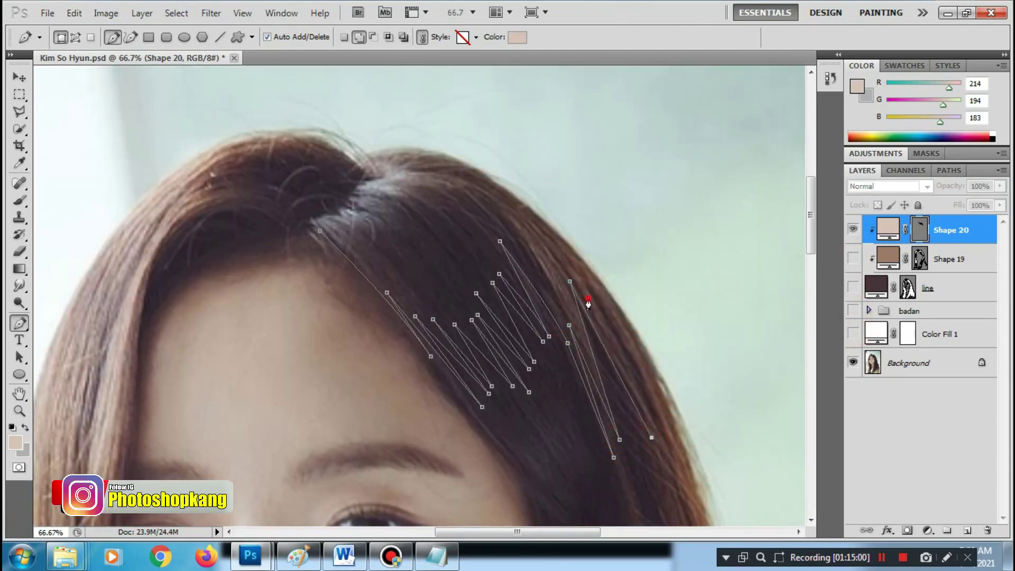
{"action": "left_click", "coordinate": [651, 437]}
{"action": "left_click", "coordinate": [686, 445]}
{"action": "left_click", "coordinate": [623, 314]}
{"action": "left_click_drag", "start_coordinate": [612, 268], "coordinate": [564, 227]}
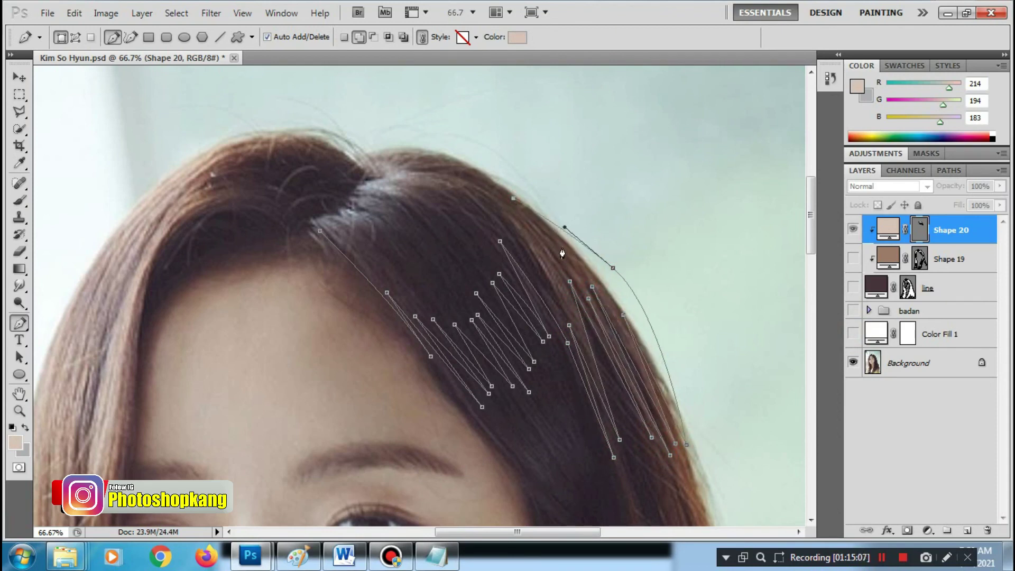
Curve more strand segments back toward the parting and begin a new strand outline
{"action": "left_click", "coordinate": [396, 170]}
{"action": "left_click_drag", "start_coordinate": [491, 201], "coordinate": [530, 229]}
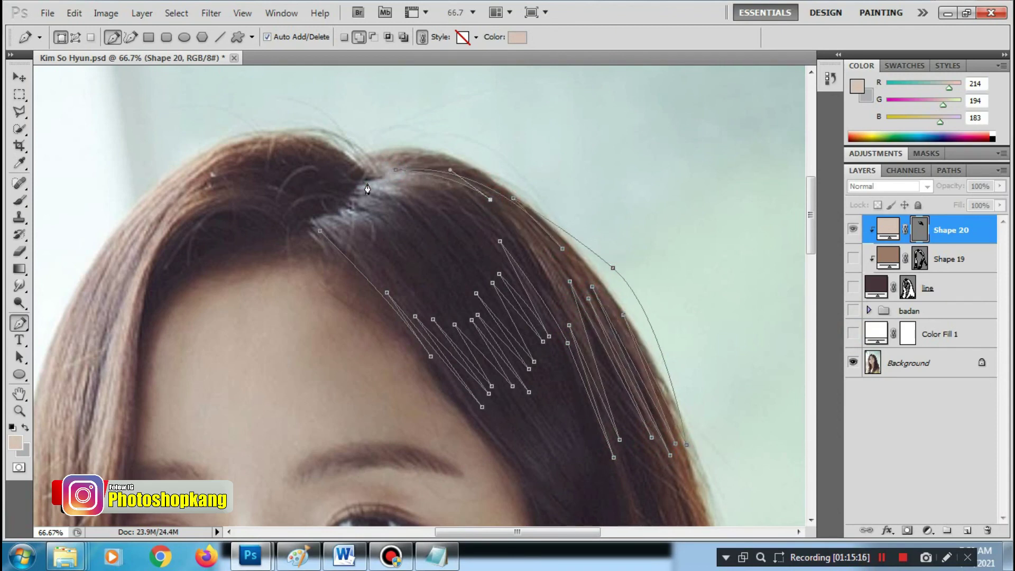
{"action": "left_click", "coordinate": [474, 200]}
{"action": "mouse_move", "coordinate": [353, 189]}
{"action": "left_mouse_down"}
{"action": "mouse_move", "coordinate": [328, 199]}
{"action": "mouse_move", "coordinate": [400, 224]}
{"action": "left_mouse_up"}
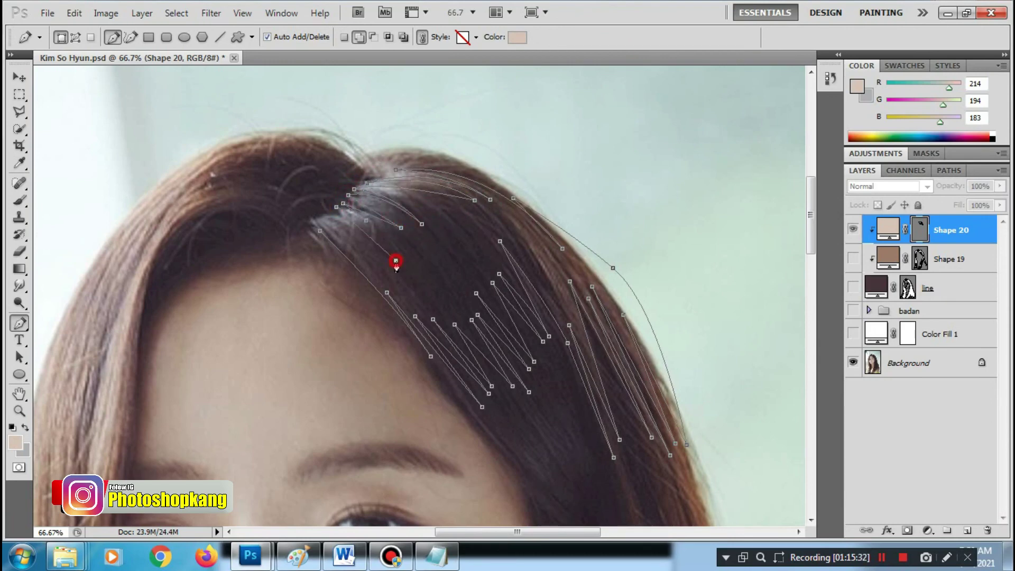
{"action": "left_click", "coordinate": [311, 226]}
{"action": "scroll", "coordinate": [310, 226], "scroll_direction": "down", "scroll_amount": 5}
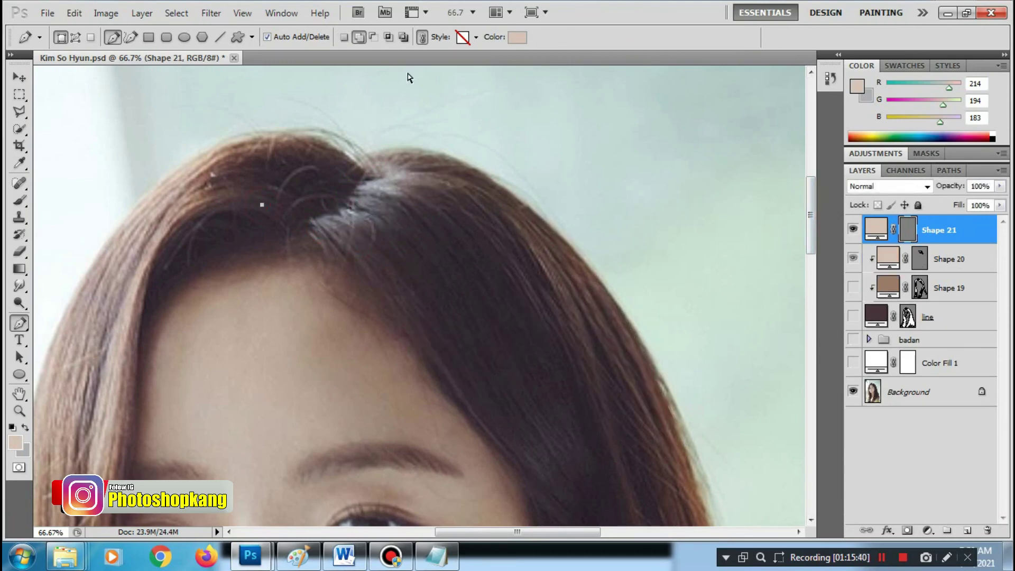
Start a light strand along the left fringe, then show the Shape 19 and line layers
{"action": "left_click", "coordinate": [285, 110]}
{"action": "left_click_drag", "start_coordinate": [178, 183], "coordinate": [162, 272]}
{"action": "scroll", "coordinate": [148, 386], "scroll_direction": "down", "scroll_amount": 5}
{"action": "left_click_drag", "start_coordinate": [146, 423], "coordinate": [159, 288]}
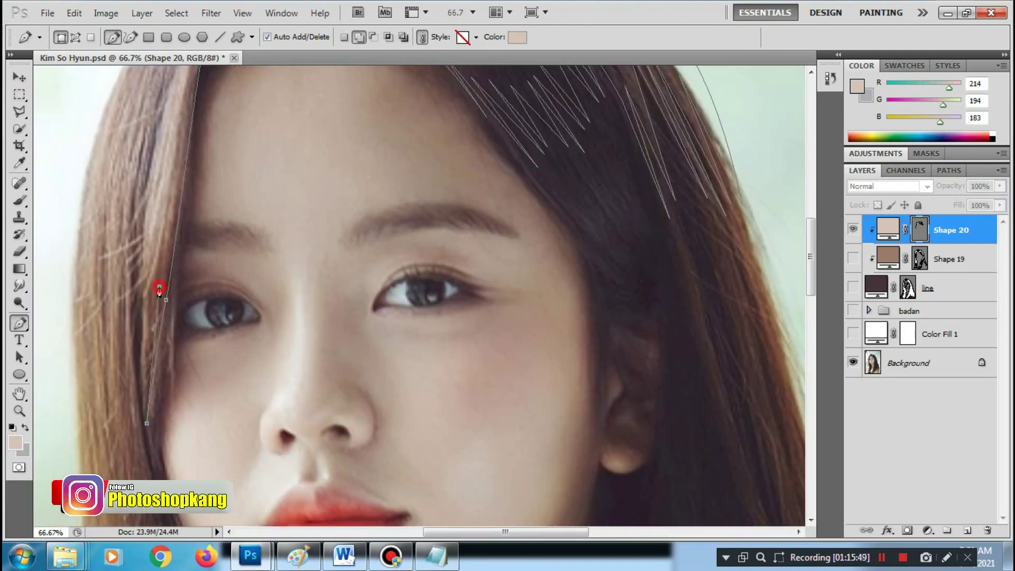
{"action": "left_click", "coordinate": [140, 307]}
{"action": "scroll", "coordinate": [190, 177], "scroll_direction": "up", "scroll_amount": 5}
{"action": "scroll", "coordinate": [169, 296], "scroll_direction": "down", "scroll_amount": 5}
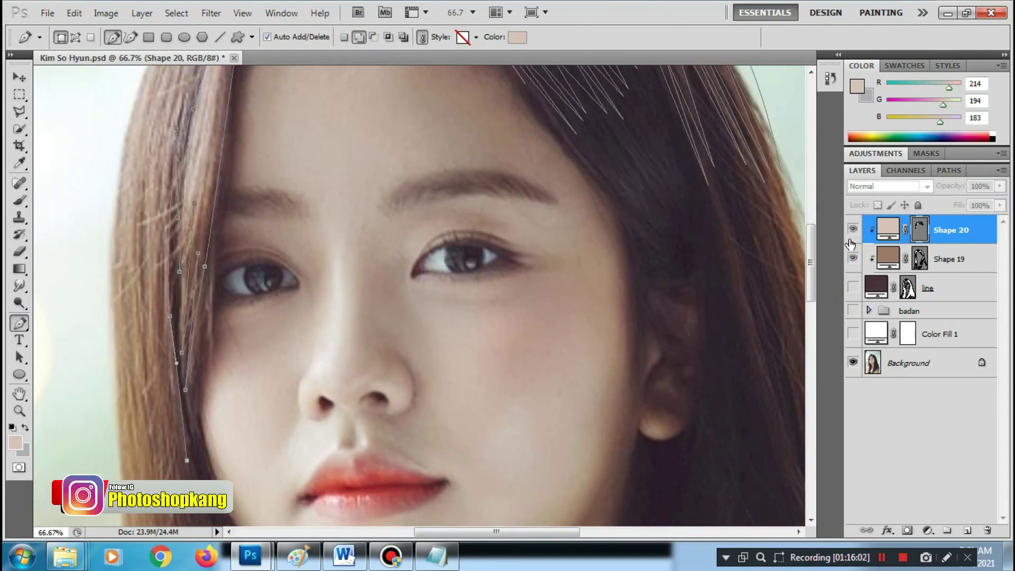
{"action": "left_click", "coordinate": [853, 287]}
{"action": "left_click", "coordinate": [853, 258]}
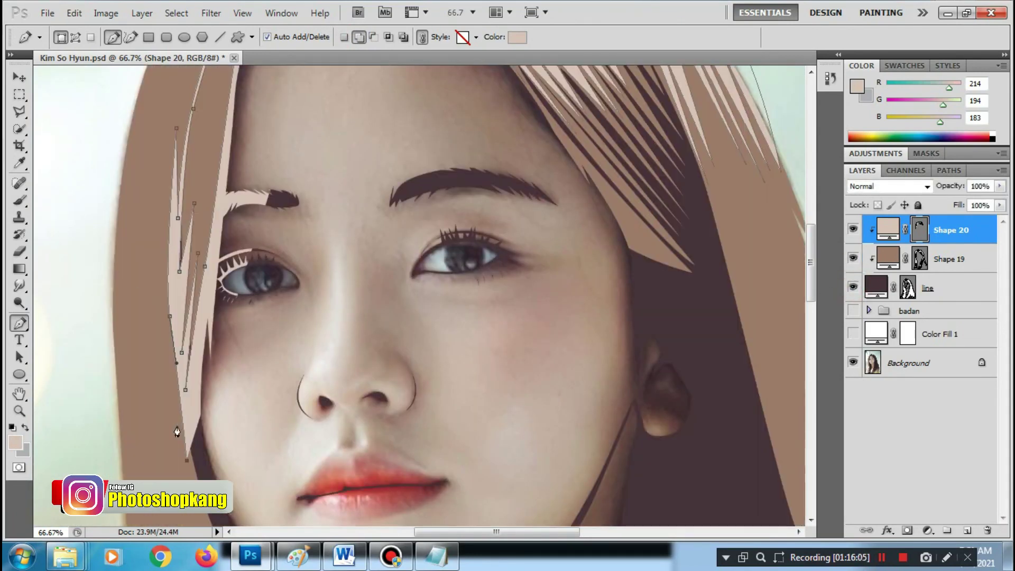
Extend the fringe strand down beside the eye, then hide the line layer
{"action": "left_click", "coordinate": [140, 347]}
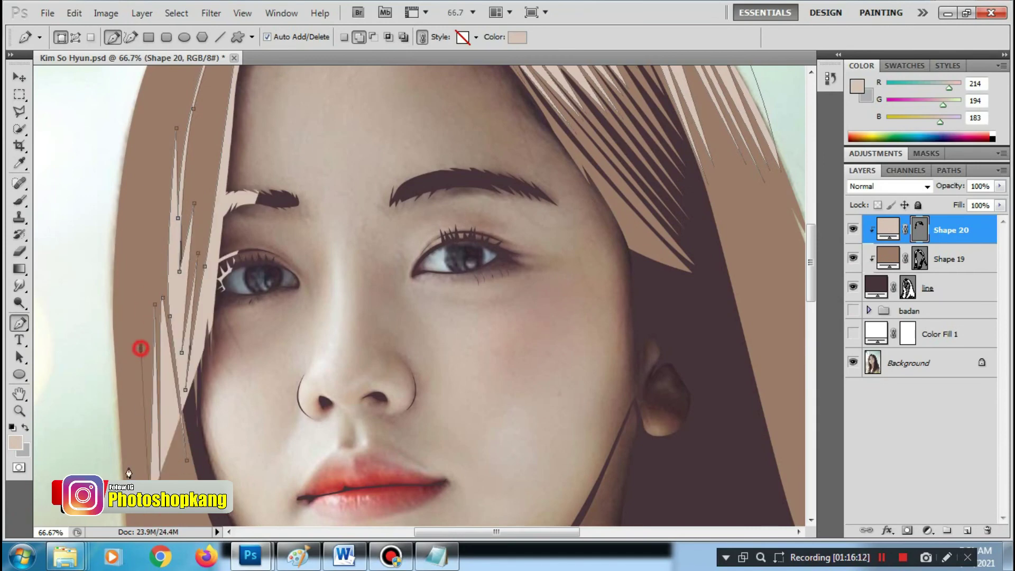
{"action": "scroll", "coordinate": [132, 353], "scroll_direction": "down", "scroll_amount": 5}
{"action": "scroll", "coordinate": [174, 289], "scroll_direction": "up", "scroll_amount": 10}
{"action": "left_click_drag", "start_coordinate": [185, 425], "coordinate": [210, 287]}
{"action": "left_click_drag", "start_coordinate": [314, 157], "coordinate": [360, 129]}
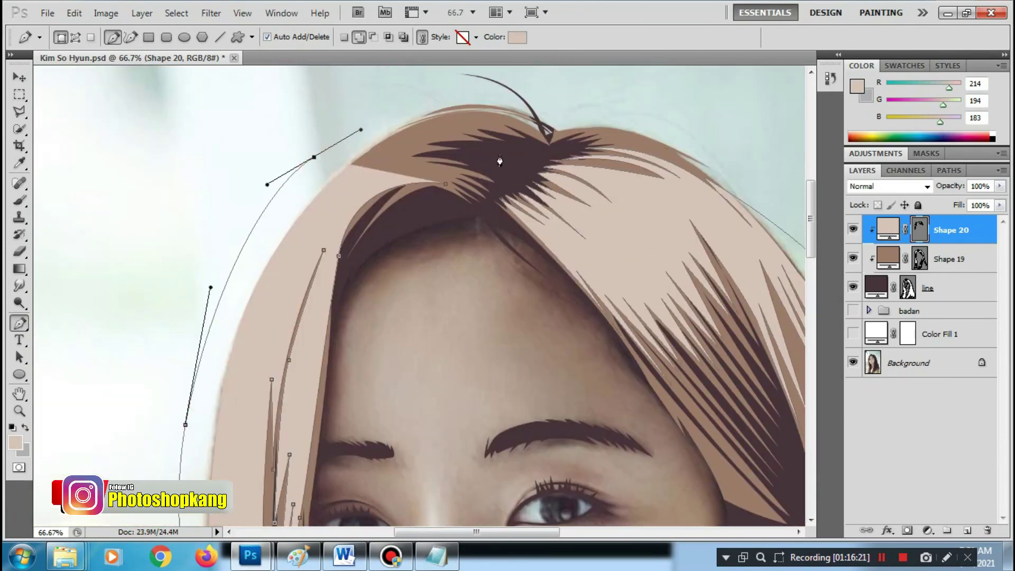
{"action": "left_click", "coordinate": [853, 287]}
Trace the strand over the crown with curved and corner anchors
{"action": "left_click_drag", "start_coordinate": [435, 108], "coordinate": [482, 120]}
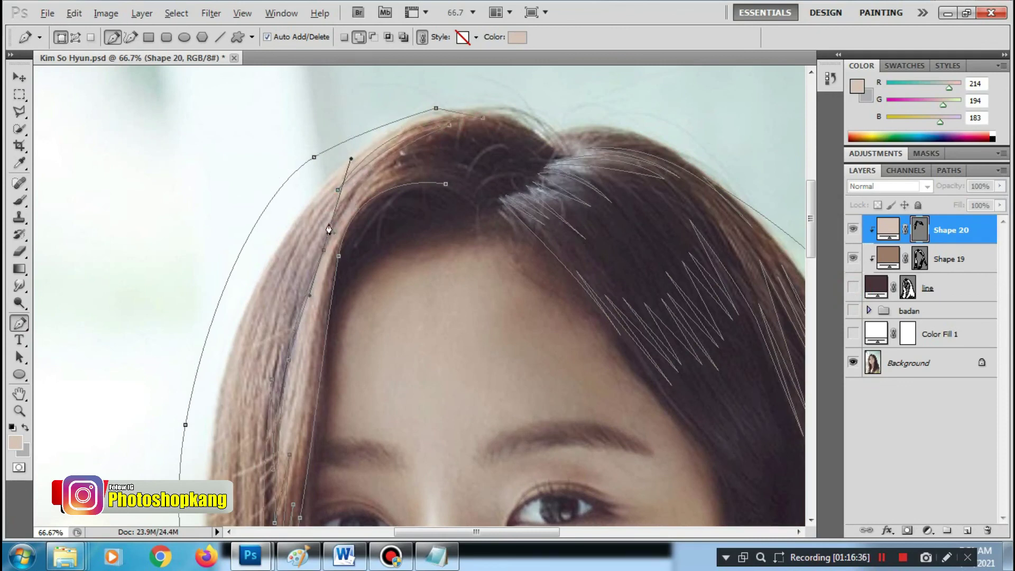
{"action": "left_click_drag", "start_coordinate": [445, 149], "coordinate": [522, 149]}
{"action": "left_click", "coordinate": [378, 178]}
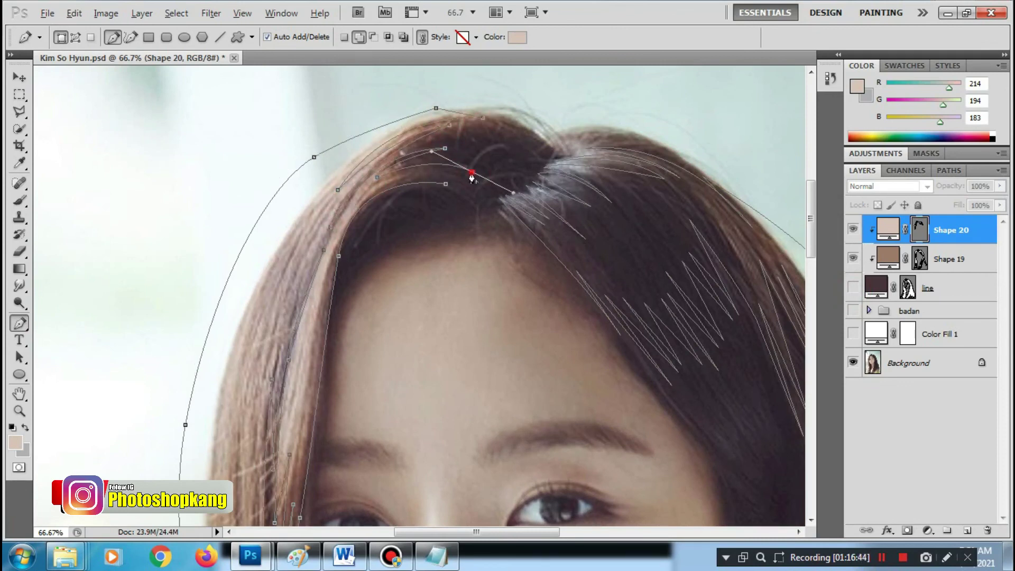
{"action": "left_click", "coordinate": [385, 184]}
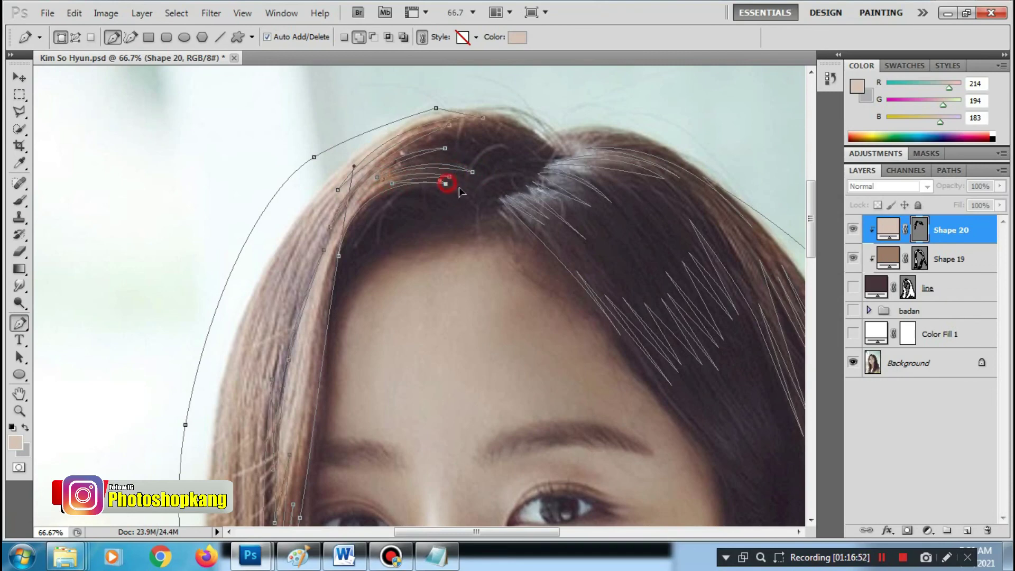
{"action": "left_click_drag", "start_coordinate": [316, 379], "coordinate": [316, 239]}
{"action": "key", "text": "ctrl+minus"}
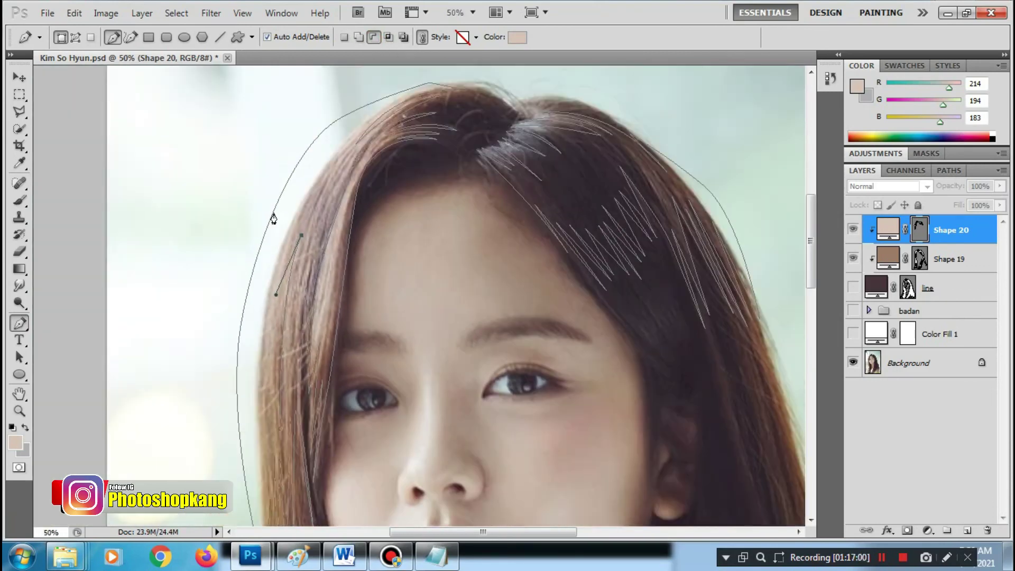
{"action": "scroll", "coordinate": [272, 220], "scroll_direction": "down", "scroll_amount": 2}
{"action": "scroll", "coordinate": [281, 301], "scroll_direction": "up", "scroll_amount": 4}
{"action": "left_click", "coordinate": [358, 150], "text": "alt"}
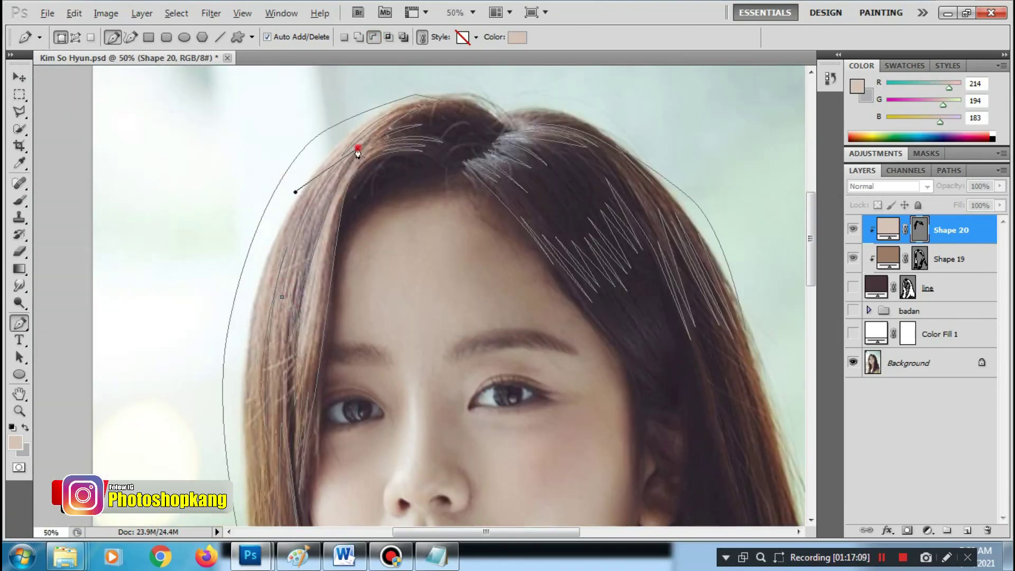
{"action": "left_click_drag", "start_coordinate": [344, 155], "coordinate": [347, 157]}
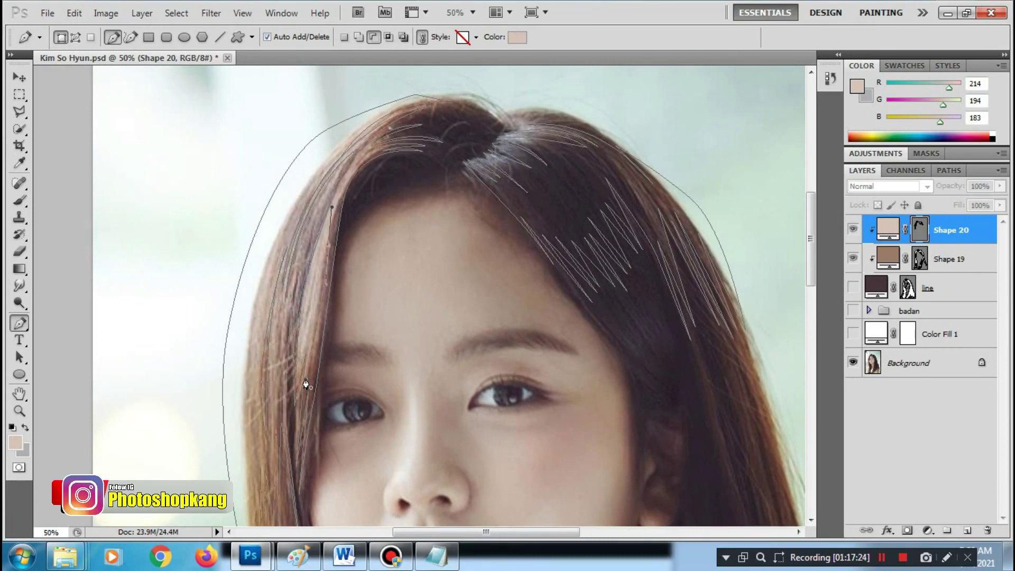
Curve the strand along the left hair edge into the right-side strands and finish the path
{"action": "left_click", "coordinate": [254, 447]}
{"action": "left_click_drag", "start_coordinate": [309, 191], "coordinate": [358, 120]}
{"action": "scroll", "coordinate": [260, 473], "scroll_direction": "down", "scroll_amount": 3}
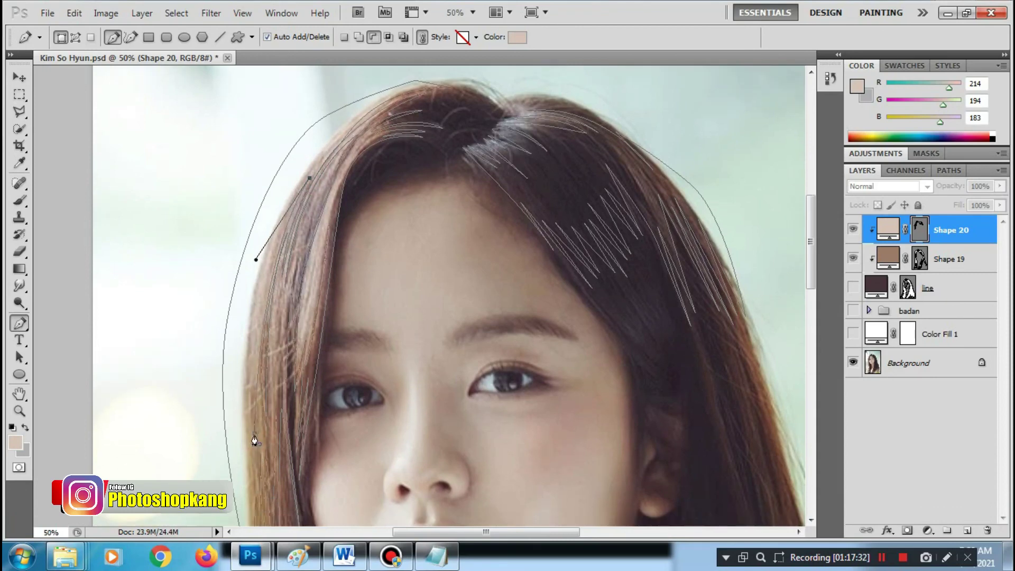
{"action": "scroll", "coordinate": [436, 267], "scroll_direction": "up", "scroll_amount": 1}
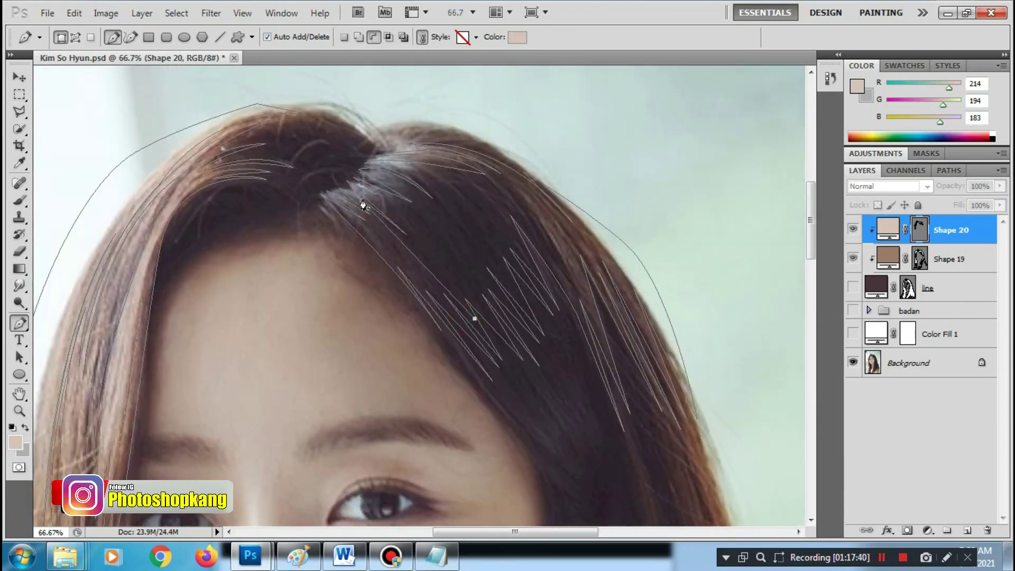
{"action": "left_click", "coordinate": [490, 308]}
{"action": "scroll", "coordinate": [590, 342], "scroll_direction": "down", "scroll_amount": 5}
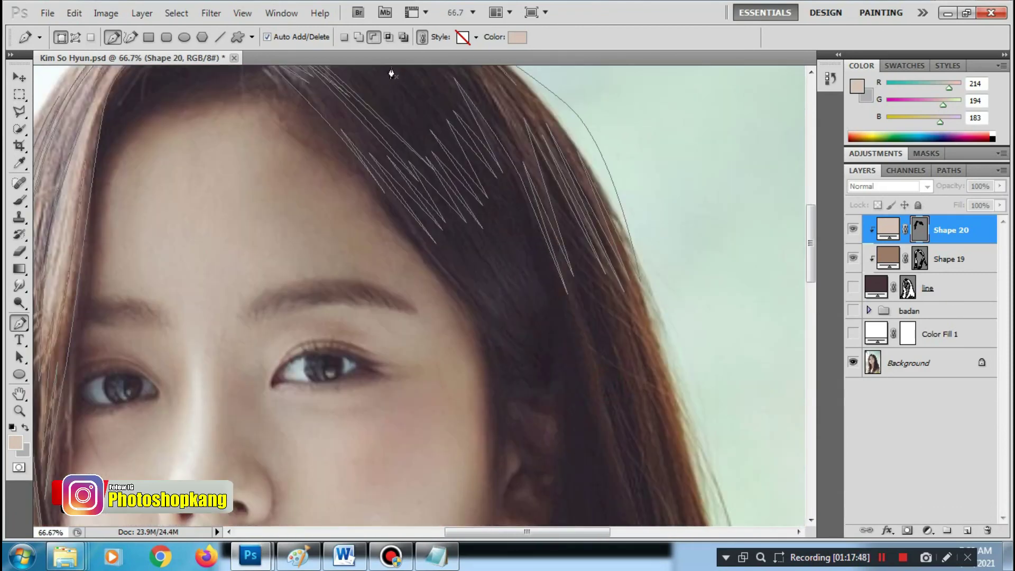
{"action": "scroll", "coordinate": [511, 154], "scroll_direction": "up", "scroll_amount": 5}
{"action": "left_click_drag", "start_coordinate": [521, 283], "coordinate": [550, 350]}
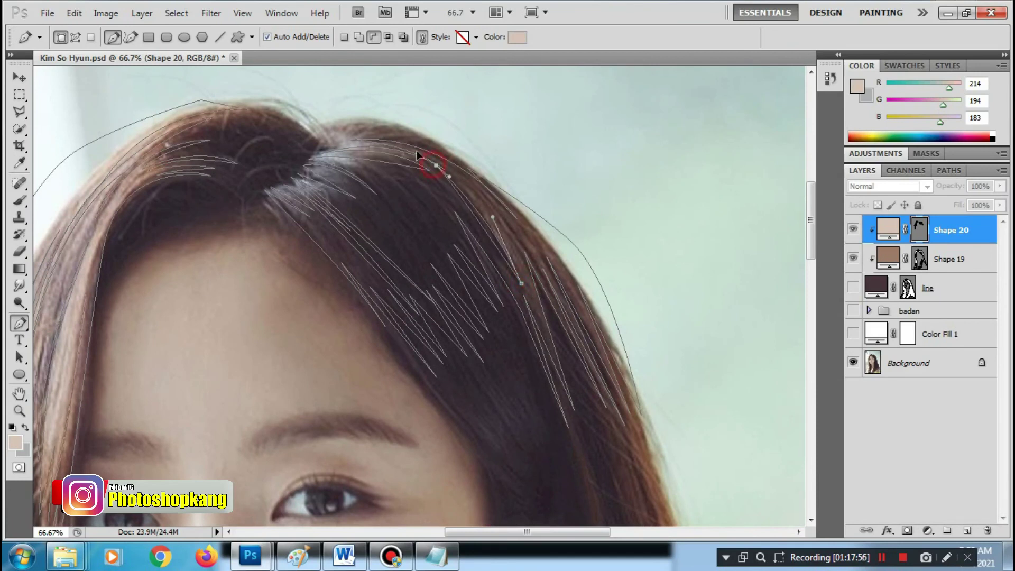
{"action": "key", "text": "Return"}
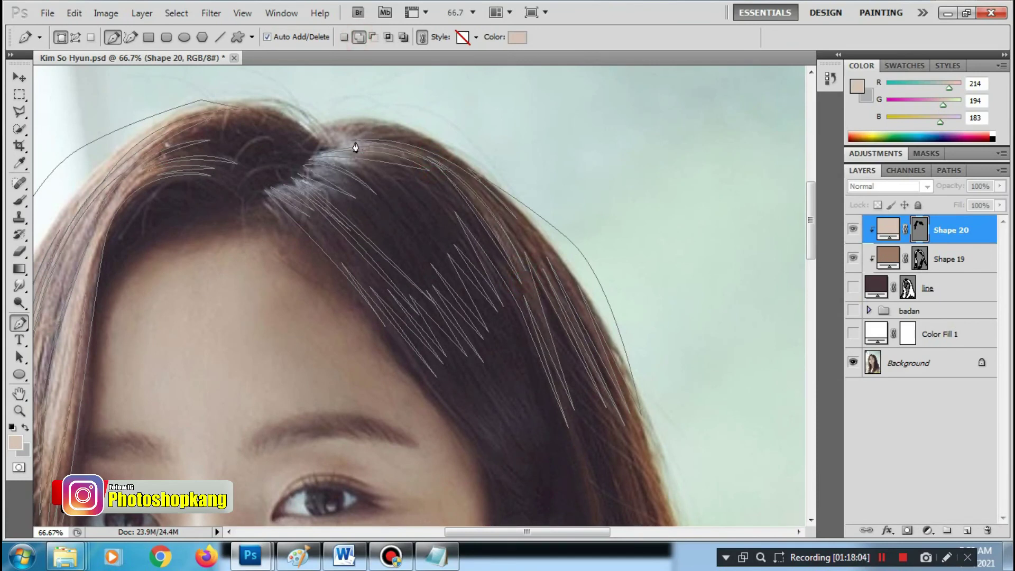
Add a row of anchors along the top of the hair
{"action": "left_click", "coordinate": [420, 125]}
{"action": "left_click", "coordinate": [371, 113]}
{"action": "left_click", "coordinate": [334, 114]}
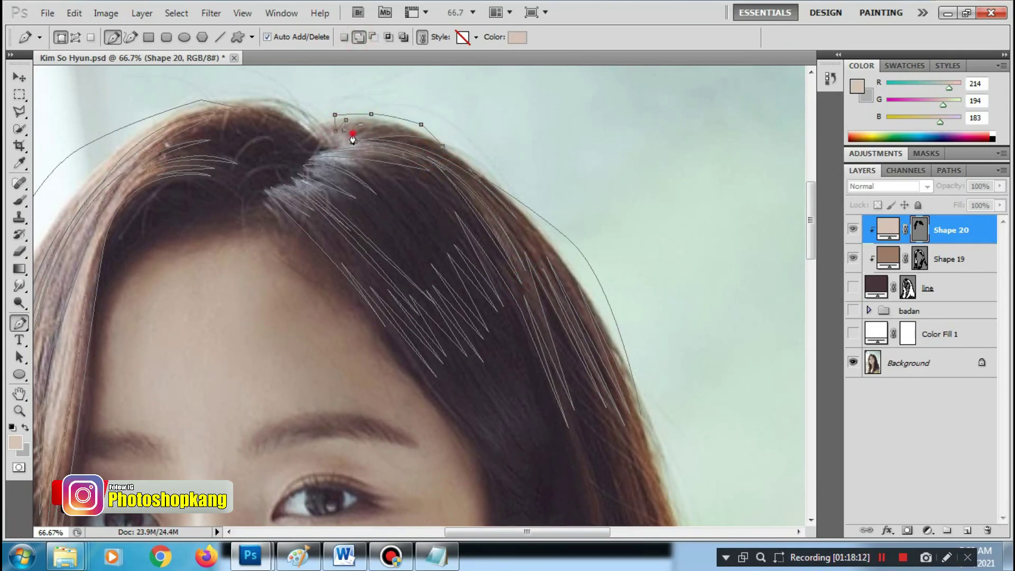
{"action": "scroll", "coordinate": [452, 315], "scroll_direction": "down", "scroll_amount": 5}
{"action": "scroll", "coordinate": [526, 245], "scroll_direction": "down", "scroll_amount": 5}
Draw a closed strand down the right-side hair and show the line layer again
{"action": "left_click", "coordinate": [634, 469]}
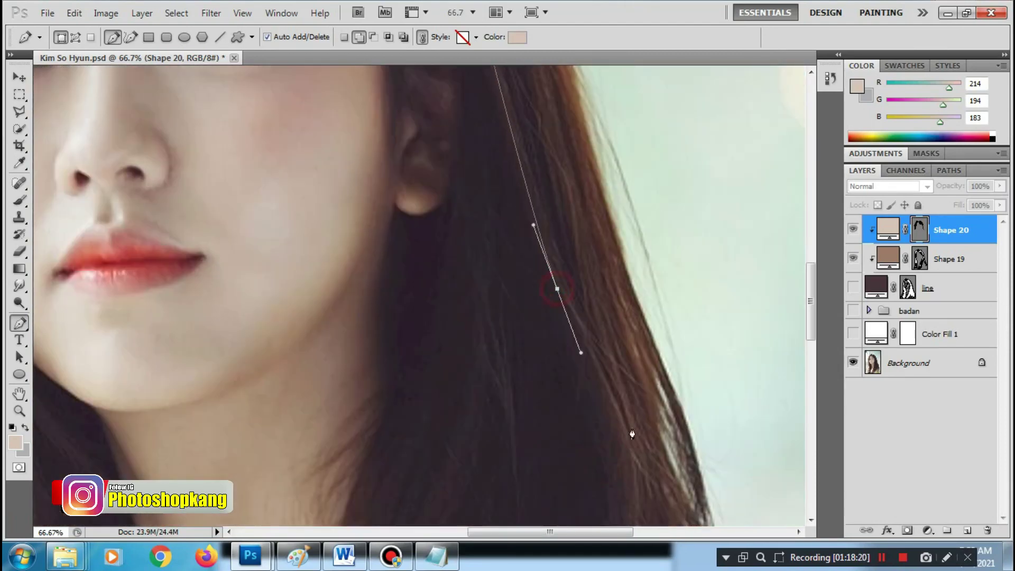
{"action": "left_click", "coordinate": [619, 410]}
{"action": "left_click", "coordinate": [557, 289]}
{"action": "left_click", "coordinate": [536, 166]}
{"action": "left_click", "coordinate": [561, 197]}
{"action": "left_click", "coordinate": [622, 282]}
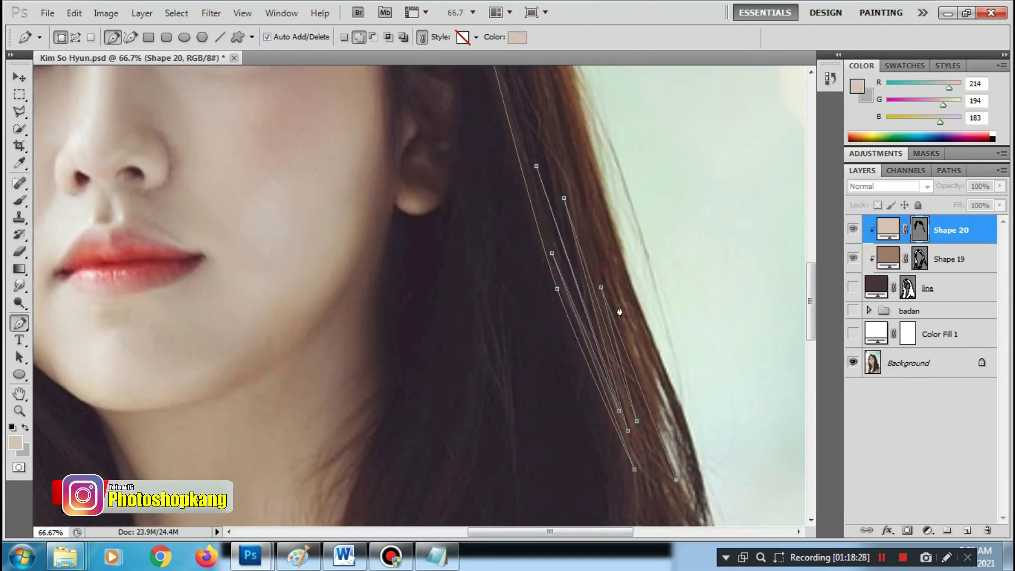
{"action": "left_click", "coordinate": [668, 403]}
{"action": "scroll", "coordinate": [645, 370], "scroll_direction": "up", "scroll_amount": 4}
{"action": "left_click", "coordinate": [621, 364]}
{"action": "left_click", "coordinate": [617, 320]}
{"action": "left_click", "coordinate": [511, 159]}
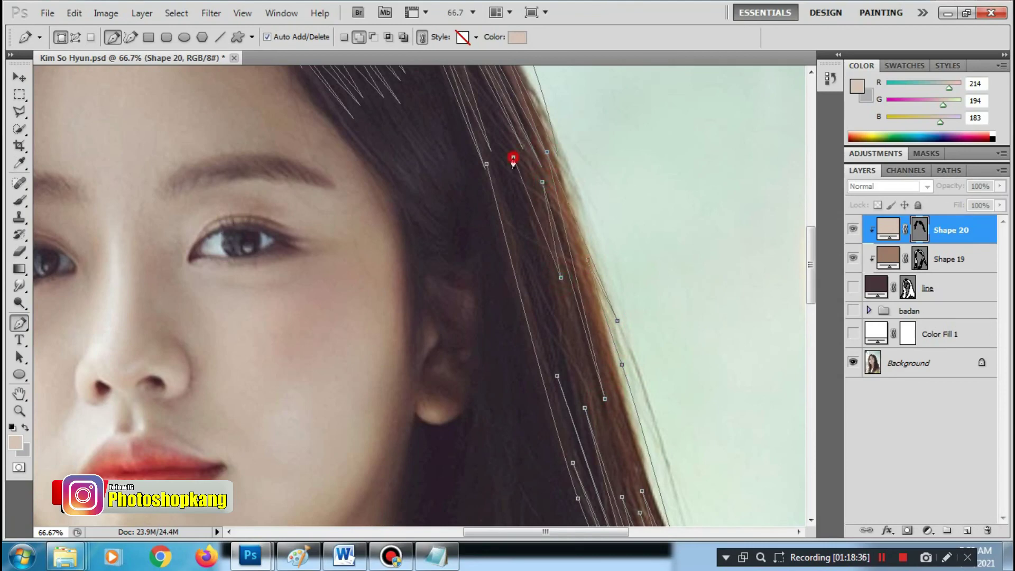
{"action": "left_click", "coordinate": [853, 288]}
{"action": "scroll", "coordinate": [550, 376], "scroll_direction": "up", "scroll_amount": 5}
Make the badan body and Color Fill 1 backdrop layers visible
{"action": "key", "text": "ctrl+minus"}
{"action": "left_click", "coordinate": [951, 259]}
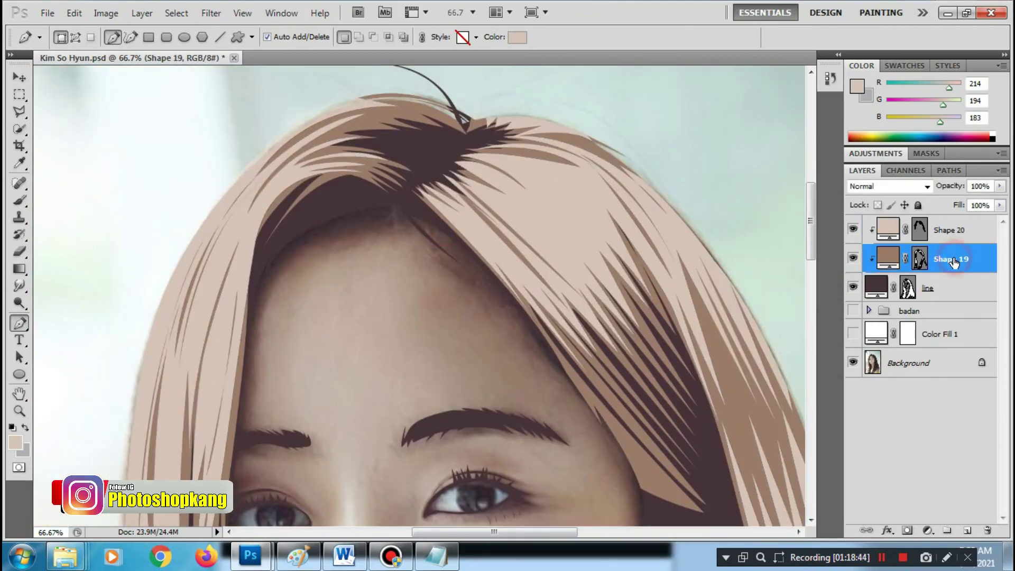
{"action": "left_click_drag", "start_coordinate": [851, 316], "coordinate": [852, 334]}
{"action": "scroll", "coordinate": [499, 393], "scroll_direction": "down", "scroll_amount": 3}
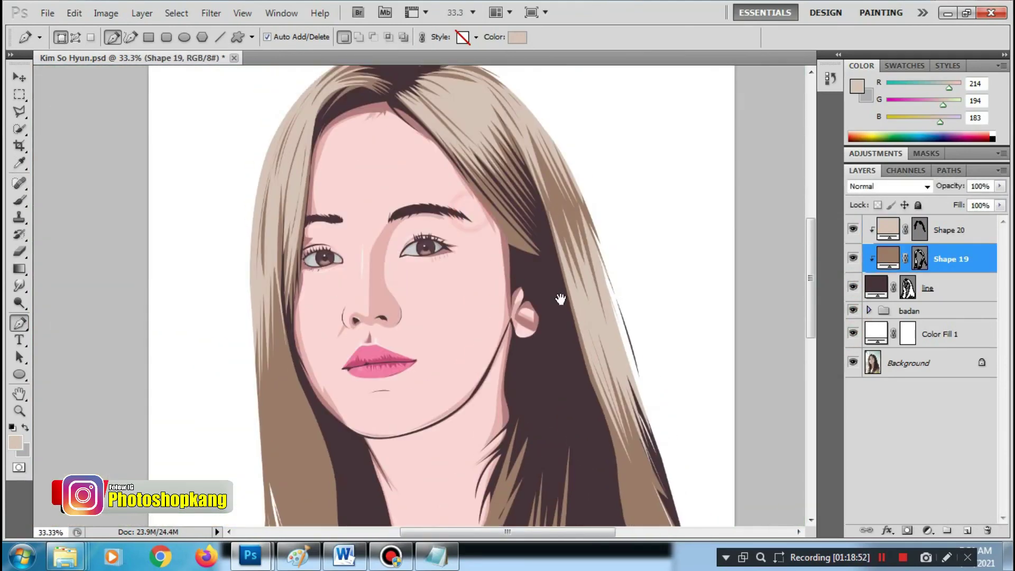
{"action": "left_click", "coordinate": [948, 230]}
Try orange-brown and purple fill colours on the Shape 19 hair
{"action": "left_click", "coordinate": [883, 258]}
{"action": "double_click", "coordinate": [883, 259]}
{"action": "left_click", "coordinate": [682, 240]}
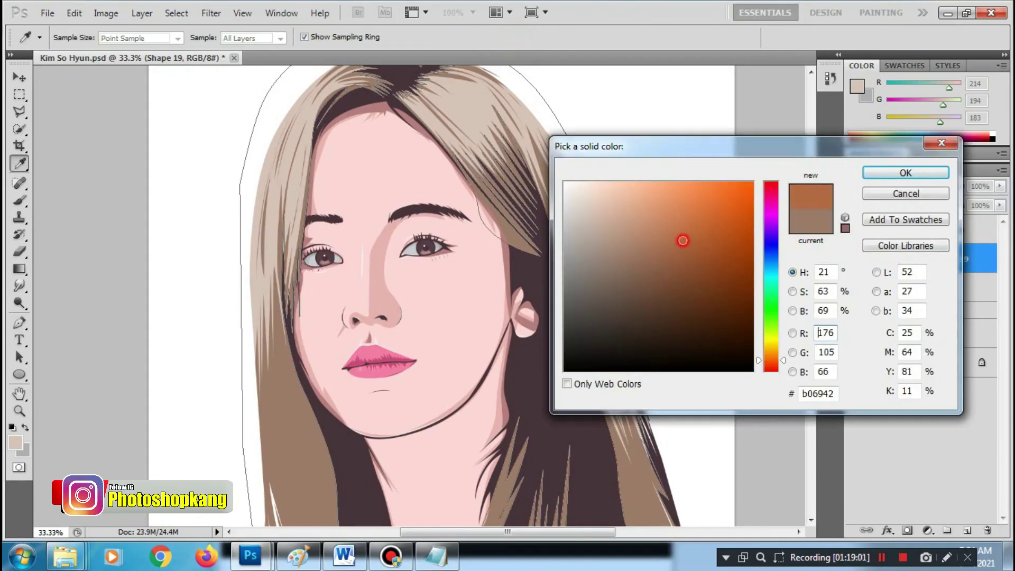
{"action": "left_click", "coordinate": [641, 251]}
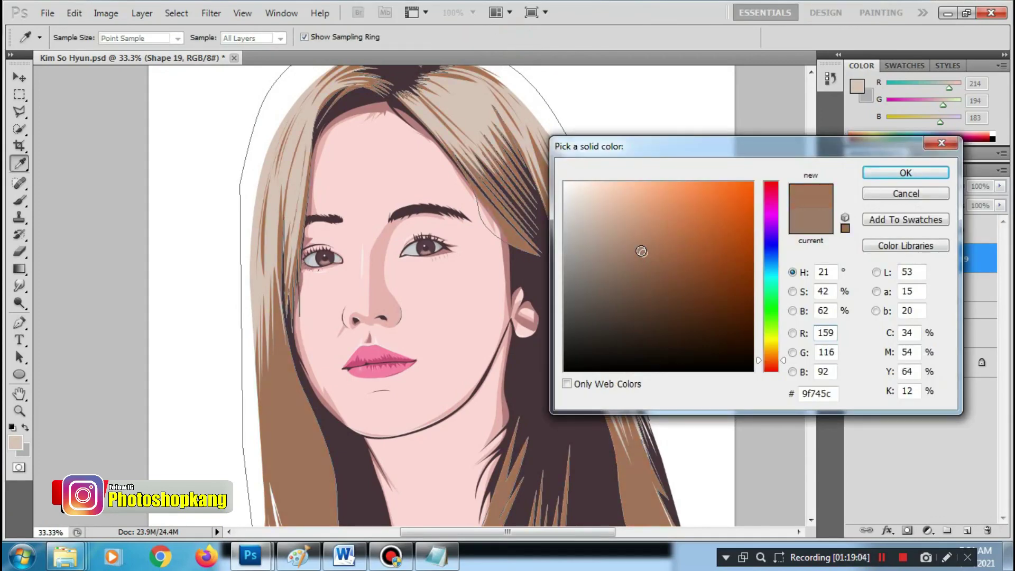
{"action": "left_click", "coordinate": [770, 212]}
{"action": "left_click", "coordinate": [700, 281]}
{"action": "left_click", "coordinate": [632, 287]}
{"action": "left_click", "coordinate": [905, 173]}
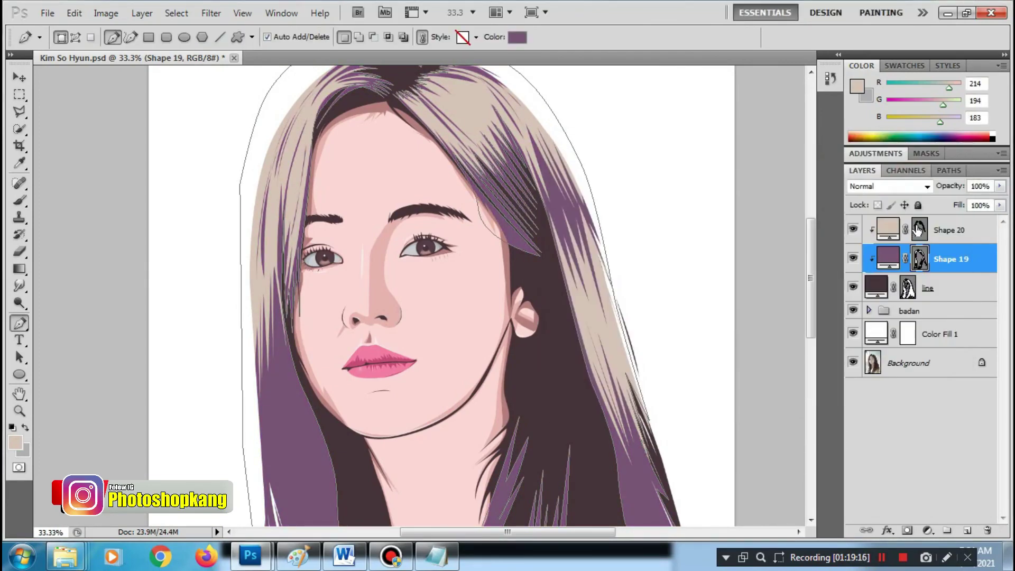
Give the Shape 20 highlights a peach fill
{"action": "left_click", "coordinate": [918, 228]}
{"action": "double_click", "coordinate": [888, 229]}
{"action": "left_click", "coordinate": [608, 196]}
{"action": "left_click", "coordinate": [904, 170]}
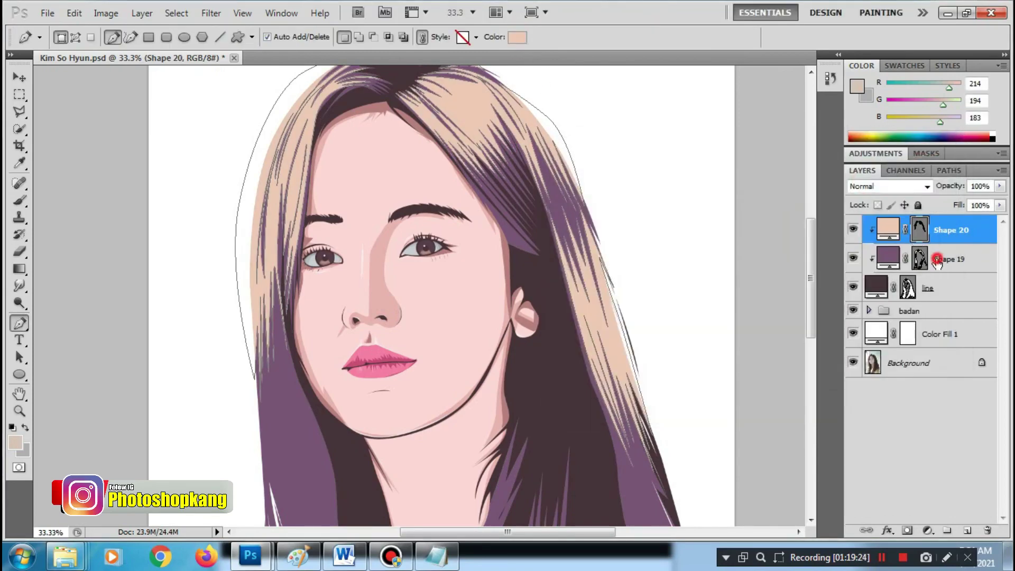
Set Shape 19's hair fill to dark mauve-brown #58434c
{"action": "left_click", "coordinate": [937, 261]}
{"action": "key", "text": "ctrl+minus"}
{"action": "double_click", "coordinate": [888, 259]}
{"action": "left_click", "coordinate": [615, 315]}
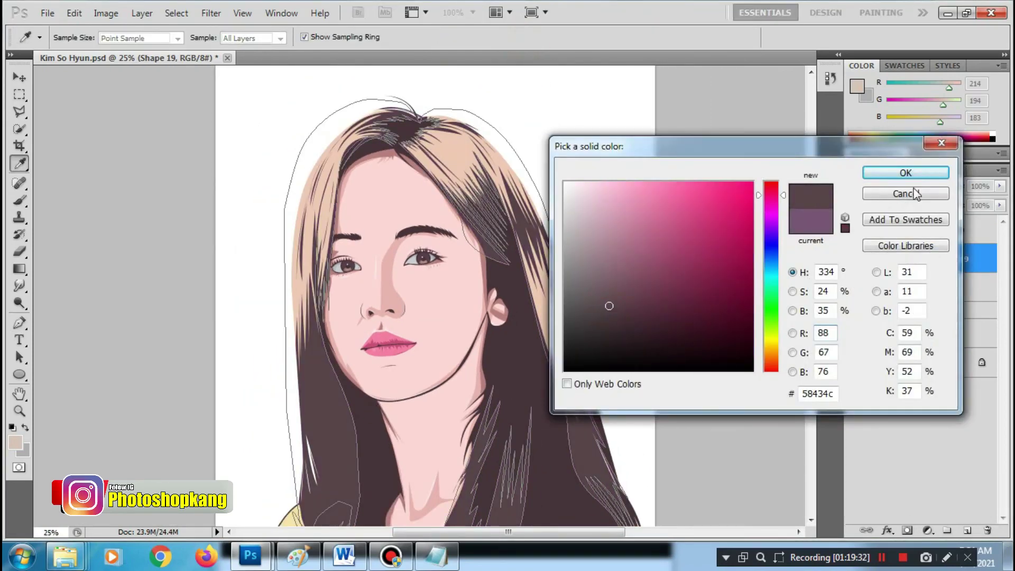
{"action": "left_click", "coordinate": [905, 174]}
{"action": "left_click", "coordinate": [919, 228]}
Set Shape 20's highlights to muted mauve #7c656f and hide the white backdrop
{"action": "double_click", "coordinate": [887, 229]}
{"action": "left_click", "coordinate": [600, 284]}
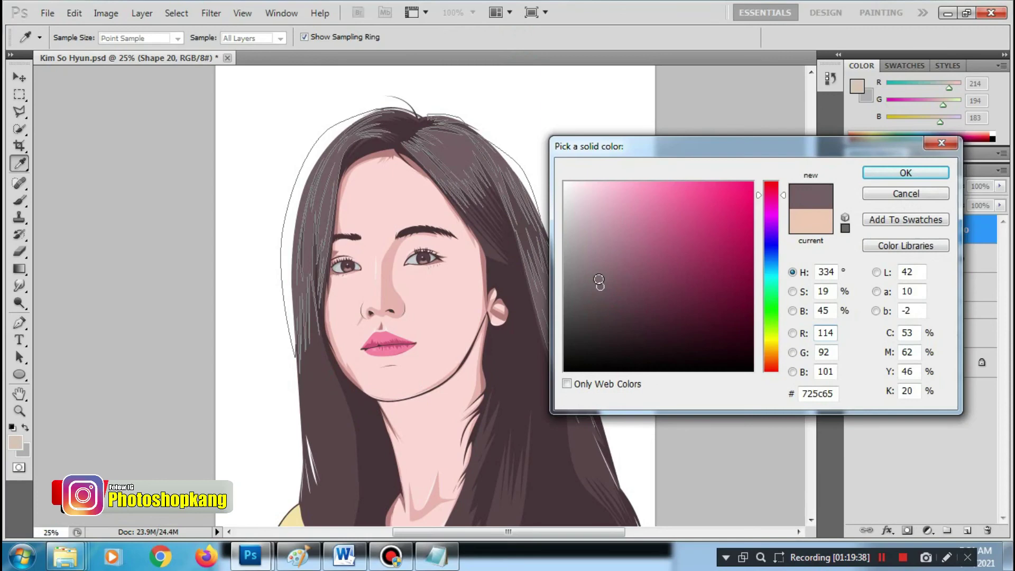
{"action": "left_click", "coordinate": [898, 180]}
{"action": "key", "text": "p"}
{"action": "left_click", "coordinate": [853, 333]}
Hide the line and body layers and draw a jagged hair patch at the hairline
{"action": "left_click", "coordinate": [853, 287]}
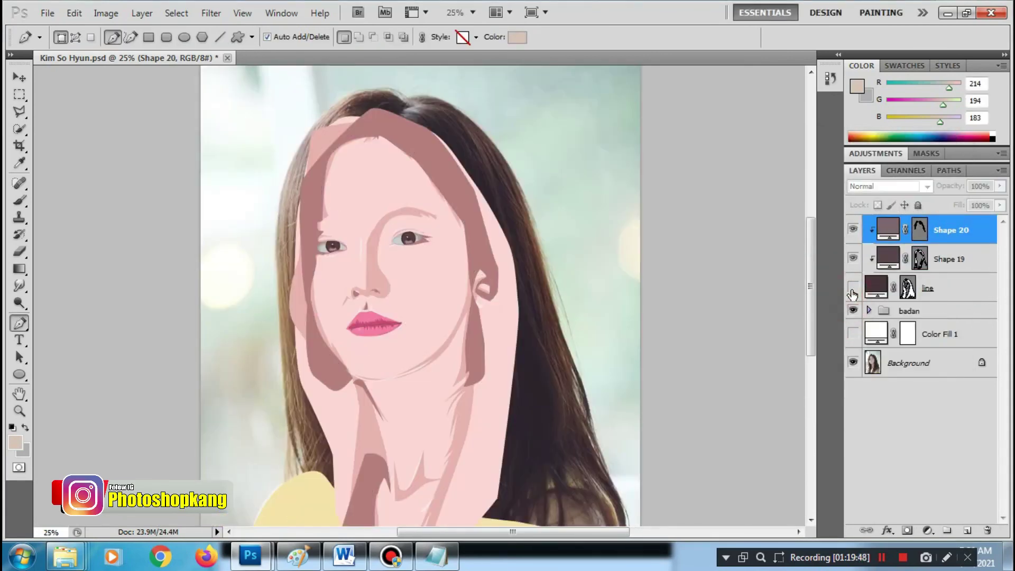
{"action": "left_click", "coordinate": [852, 310]}
{"action": "left_click", "coordinate": [404, 166]}
{"action": "key", "text": "ctrl+plus"}
{"action": "key", "text": "ctrl+plus"}
{"action": "key", "text": "ctrl+plus"}
{"action": "left_click", "coordinate": [474, 183]}
{"action": "left_click", "coordinate": [449, 178]}
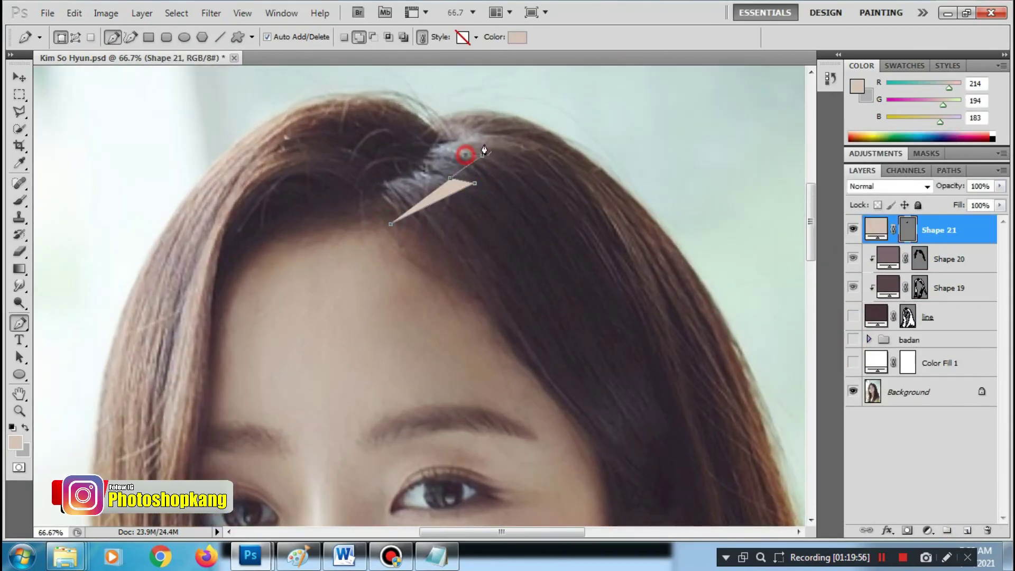
{"action": "left_click", "coordinate": [497, 134]}
{"action": "left_click", "coordinate": [390, 224]}
{"action": "left_click", "coordinate": [209, 136]}
{"action": "left_click", "coordinate": [209, 193]}
{"action": "left_click", "coordinate": [211, 321]}
Add a curved strand shape at the left hairline and clip it into the hair
{"action": "left_click", "coordinate": [211, 449]}
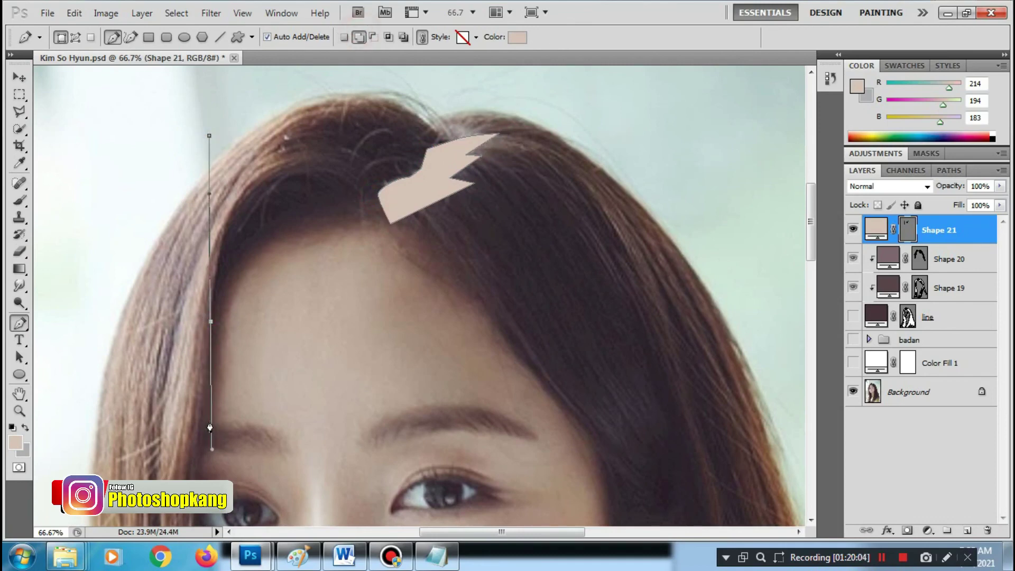
{"action": "left_click", "coordinate": [162, 344]}
{"action": "left_click_drag", "start_coordinate": [159, 242], "coordinate": [132, 200]}
{"action": "key", "text": "Escape"}
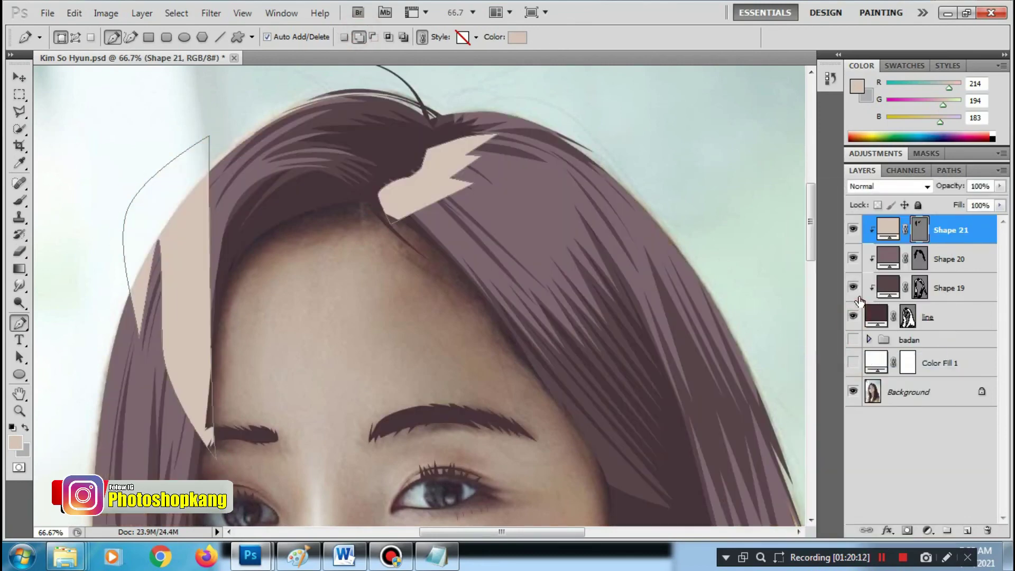
Fill Shape 21 white at 13% opacity and show the badan group again
{"action": "double_click", "coordinate": [888, 229]}
{"action": "left_click", "coordinate": [1000, 186]}
{"action": "left_click_drag", "start_coordinate": [998, 201], "coordinate": [930, 201]}
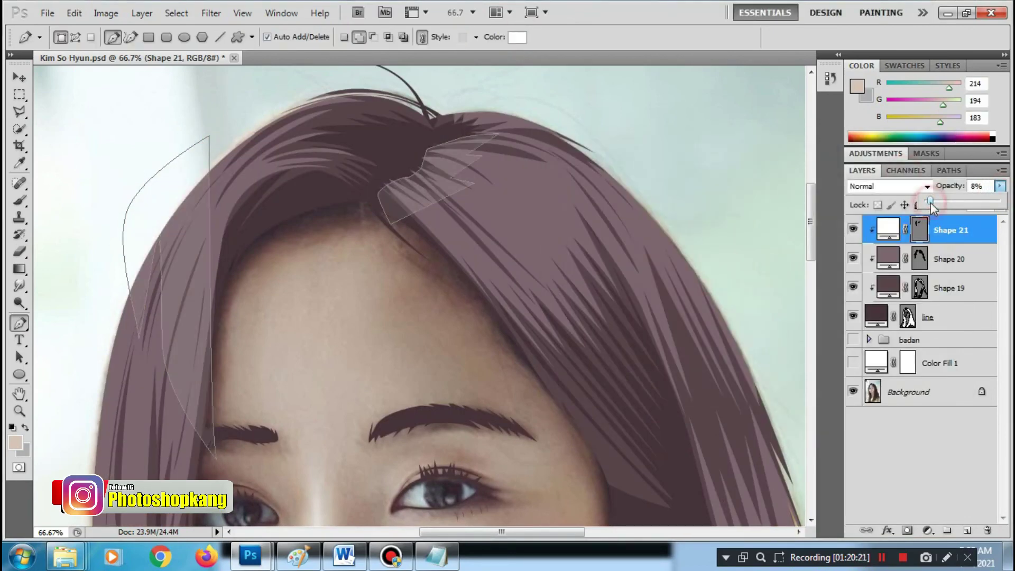
{"action": "left_click", "coordinate": [906, 330]}
{"action": "left_click", "coordinate": [852, 339]}
{"action": "left_click", "coordinate": [937, 227]}
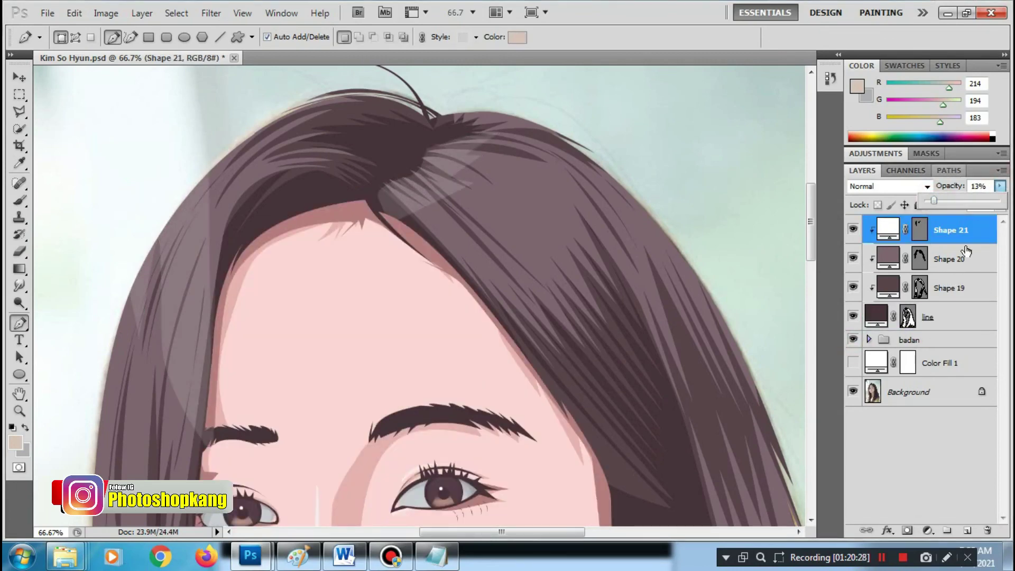
{"action": "left_click", "coordinate": [920, 230]}
Select Shape 20 and show the white Color Fill backdrop again
{"action": "left_click", "coordinate": [950, 259]}
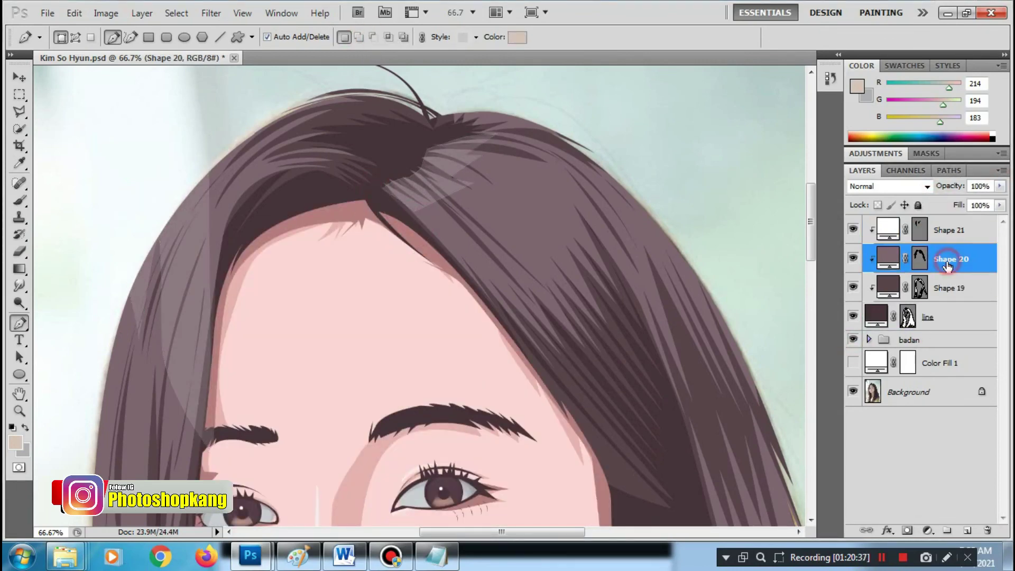
{"action": "key", "text": "ctrl+minus"}
{"action": "key", "text": "ctrl+minus"}
{"action": "key", "text": "ctrl+minus"}
{"action": "key", "text": "ctrl+minus"}
{"action": "left_click", "coordinate": [852, 363]}
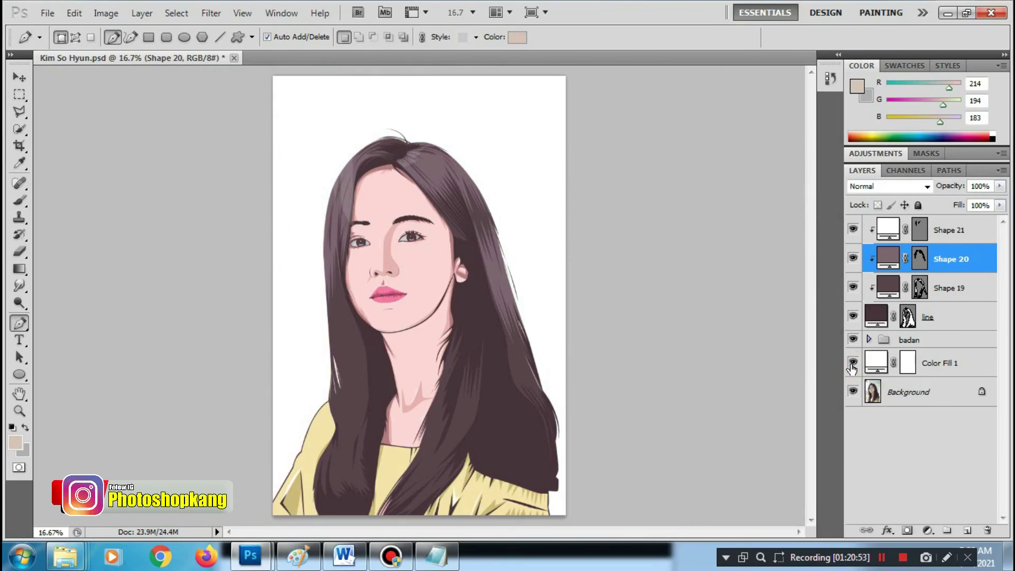
{"action": "scroll", "coordinate": [374, 423], "scroll_direction": "up", "scroll_amount": 2}
Group Shape 21 through badan into Group 1 and hide the white backdrop
{"action": "left_click", "coordinate": [909, 340]}
{"action": "left_click", "coordinate": [948, 230], "text": "shift"}
{"action": "key", "text": "ctrl+g"}
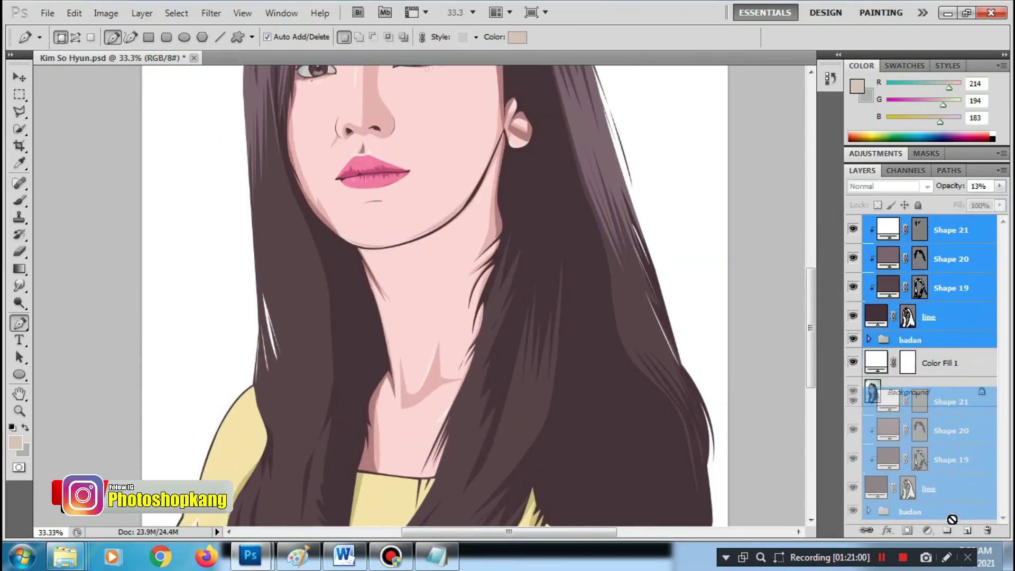
{"action": "left_click", "coordinate": [853, 247]}
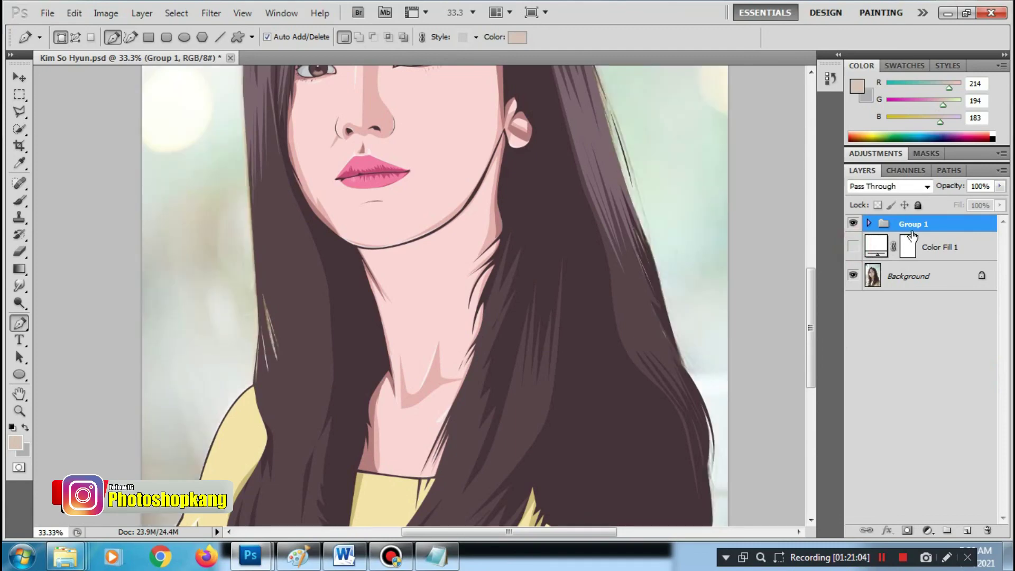
{"action": "key", "text": "ctrl+minus"}
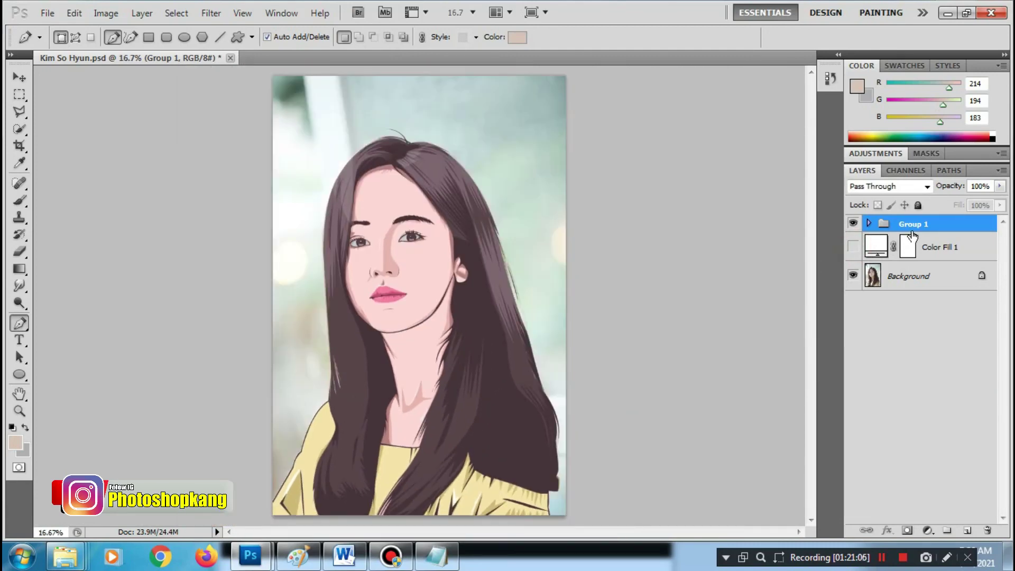
Toggle Group 1 on and off repeatedly to compare the vector illustration with the photo
{"action": "left_click", "coordinate": [853, 224]}
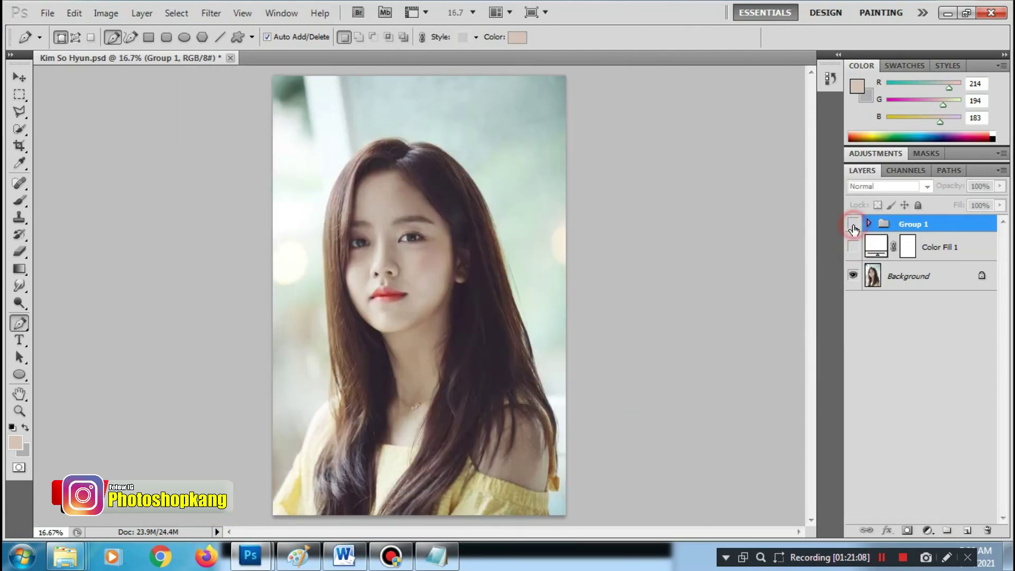
{"action": "left_click", "coordinate": [852, 224]}
{"action": "left_click", "coordinate": [853, 224]}
{"action": "left_click", "coordinate": [853, 224]}
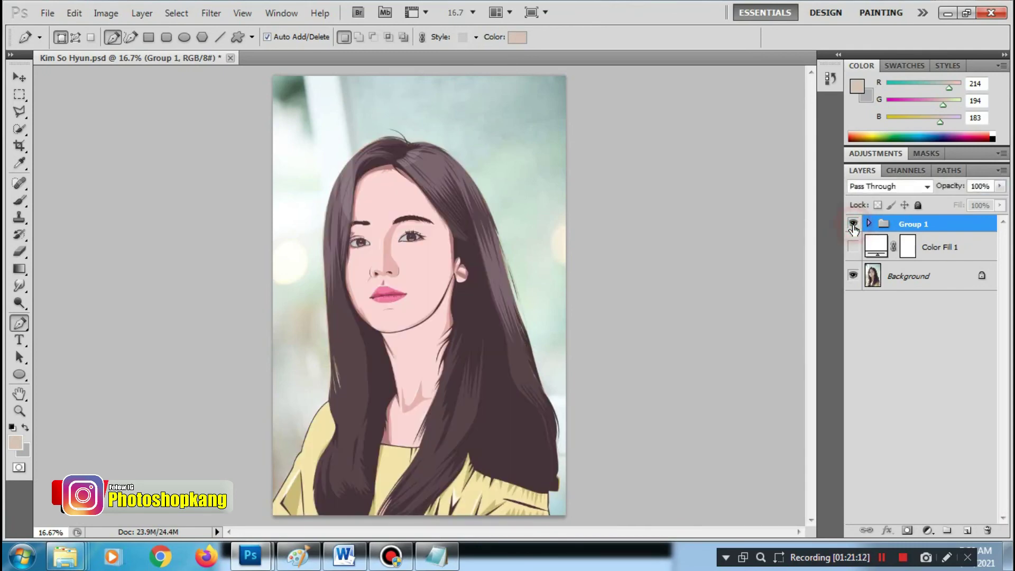
{"action": "left_click", "coordinate": [852, 224]}
{"action": "left_click", "coordinate": [853, 224]}
{"action": "left_click", "coordinate": [853, 224]}
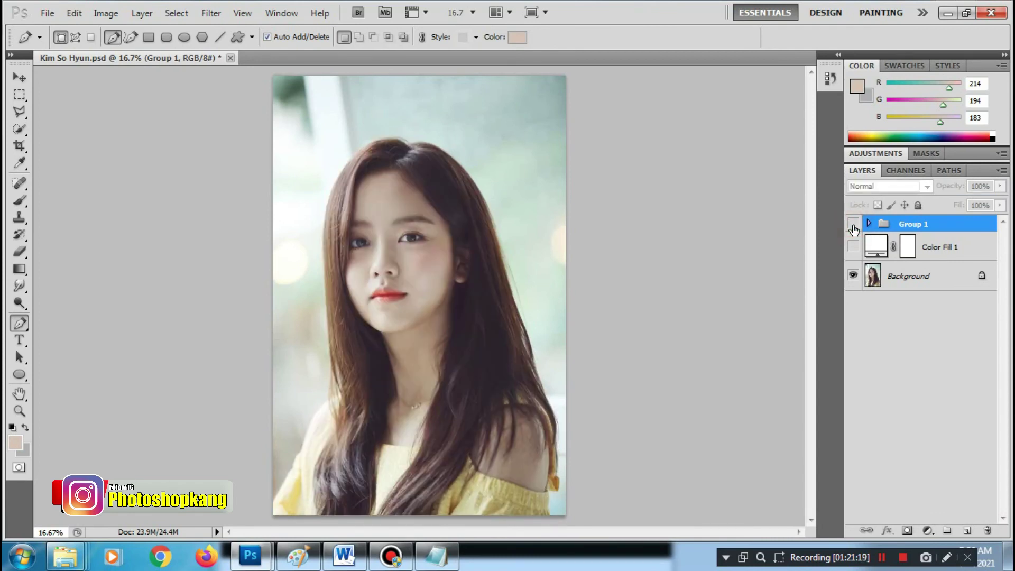
{"action": "left_click", "coordinate": [853, 225]}
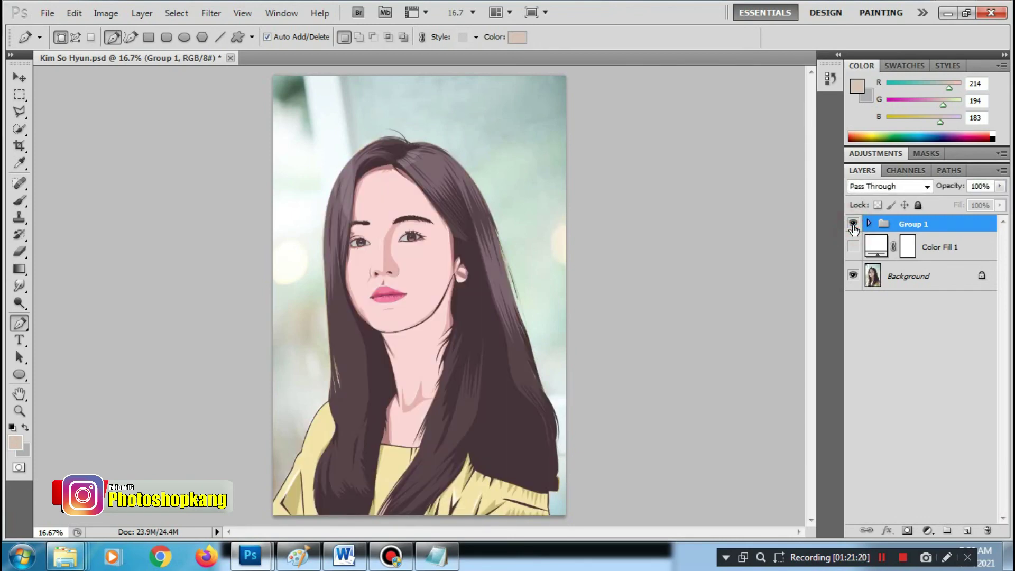
{"action": "left_click", "coordinate": [852, 225]}
{"action": "left_click", "coordinate": [853, 225]}
Zoom in on the face and cheek to compare details, then pan around the face and neck
{"action": "left_click", "coordinate": [461, 244], "text": "ctrl"}
{"action": "left_click", "coordinate": [418, 275], "text": "ctrl"}
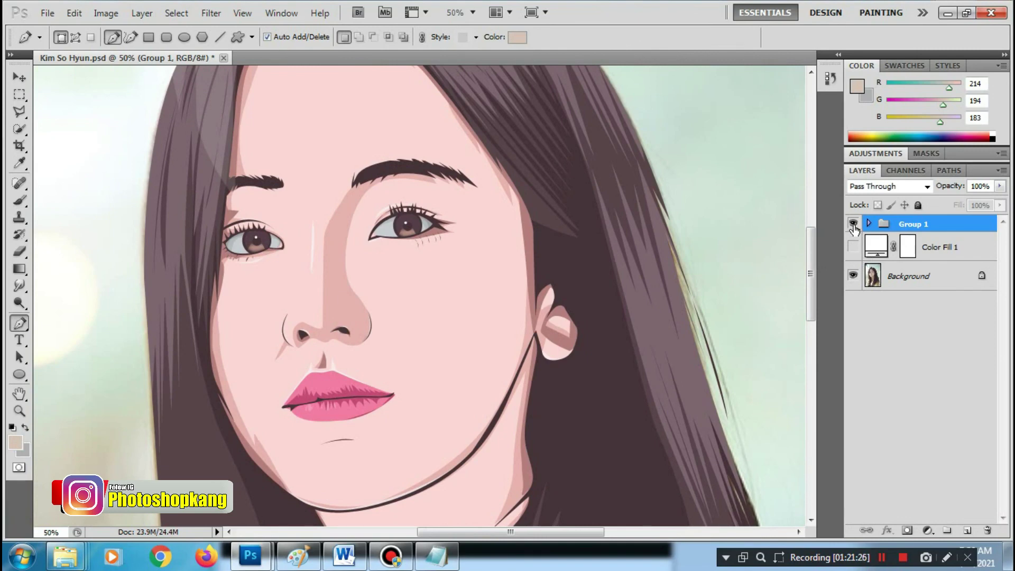
{"action": "left_click", "coordinate": [853, 225]}
{"action": "key", "text": "ctrl+minus"}
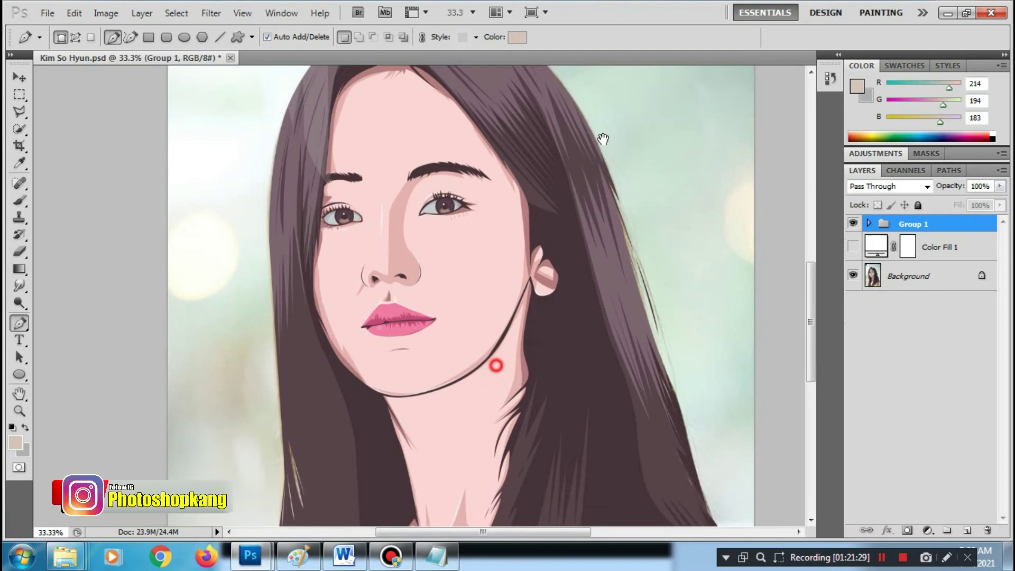
{"action": "mouse_move", "coordinate": [492, 351]}
{"action": "left_mouse_down"}
{"action": "mouse_move", "coordinate": [603, 136]}
{"action": "mouse_move", "coordinate": [561, 333]}
{"action": "left_mouse_up"}
{"action": "left_click_drag", "start_coordinate": [555, 217], "coordinate": [557, 335]}
{"action": "mouse_move", "coordinate": [562, 290]}
{"action": "left_mouse_down"}
{"action": "mouse_move", "coordinate": [499, 287]}
{"action": "mouse_move", "coordinate": [518, 85]}
{"action": "left_mouse_up"}
{"action": "left_click_drag", "start_coordinate": [516, 356], "coordinate": [503, 415]}
{"action": "left_click_drag", "start_coordinate": [507, 211], "coordinate": [532, 380]}
Compare illustration and photo a few more times while recentering the face, ending with Group 1 visible
{"action": "left_click", "coordinate": [852, 223]}
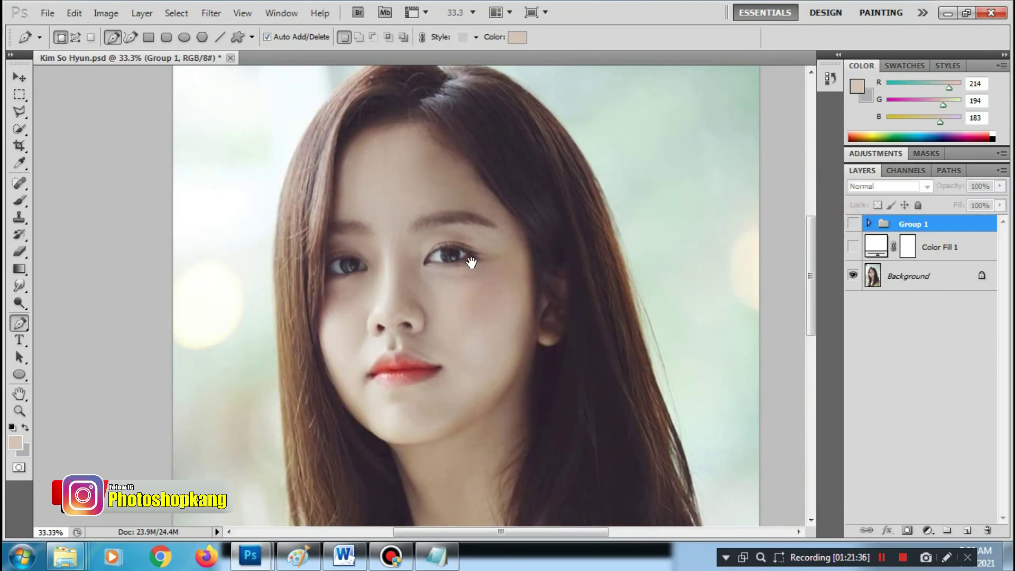
{"action": "mouse_move", "coordinate": [470, 263]}
{"action": "left_mouse_down"}
{"action": "mouse_move", "coordinate": [393, 234]}
{"action": "mouse_move", "coordinate": [460, 281]}
{"action": "left_mouse_up"}
{"action": "left_click", "coordinate": [853, 223]}
{"action": "left_click", "coordinate": [852, 223]}
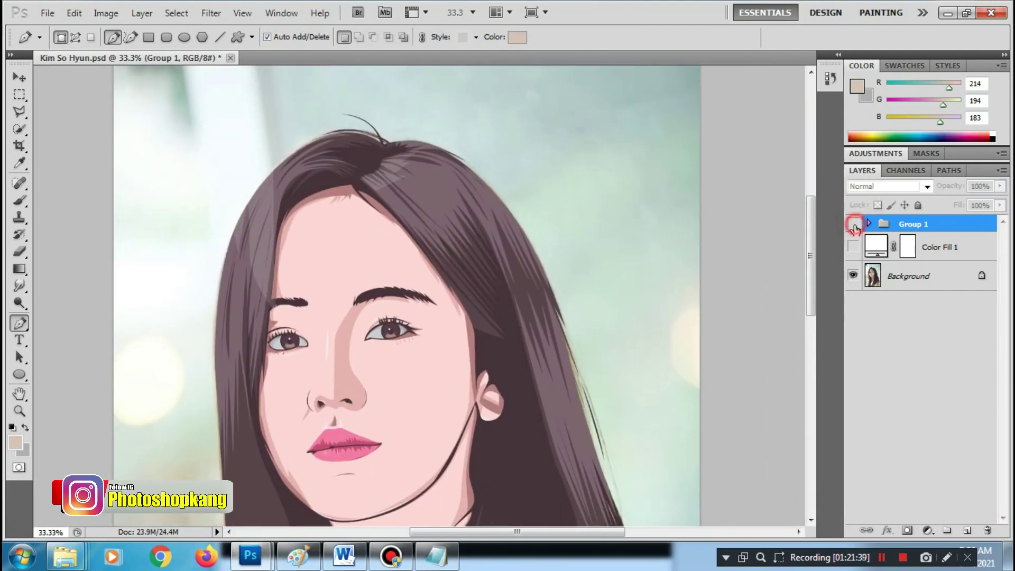
{"action": "left_click", "coordinate": [852, 223]}
{"action": "left_click_drag", "start_coordinate": [356, 455], "coordinate": [594, 316]}
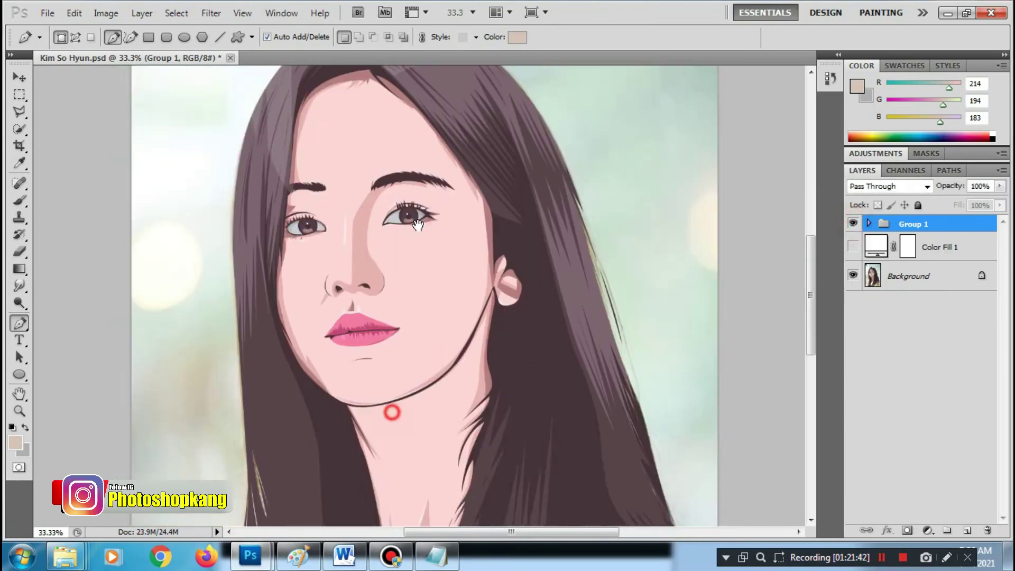
{"action": "left_click", "coordinate": [853, 223]}
{"action": "scroll", "coordinate": [528, 271], "scroll_direction": "down", "scroll_amount": 5}
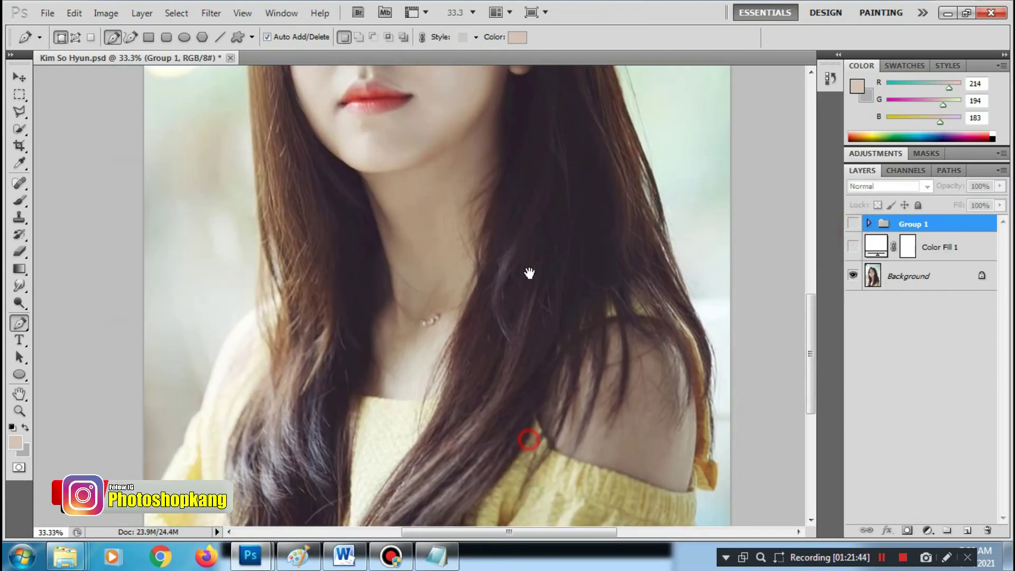
{"action": "left_click", "coordinate": [853, 224]}
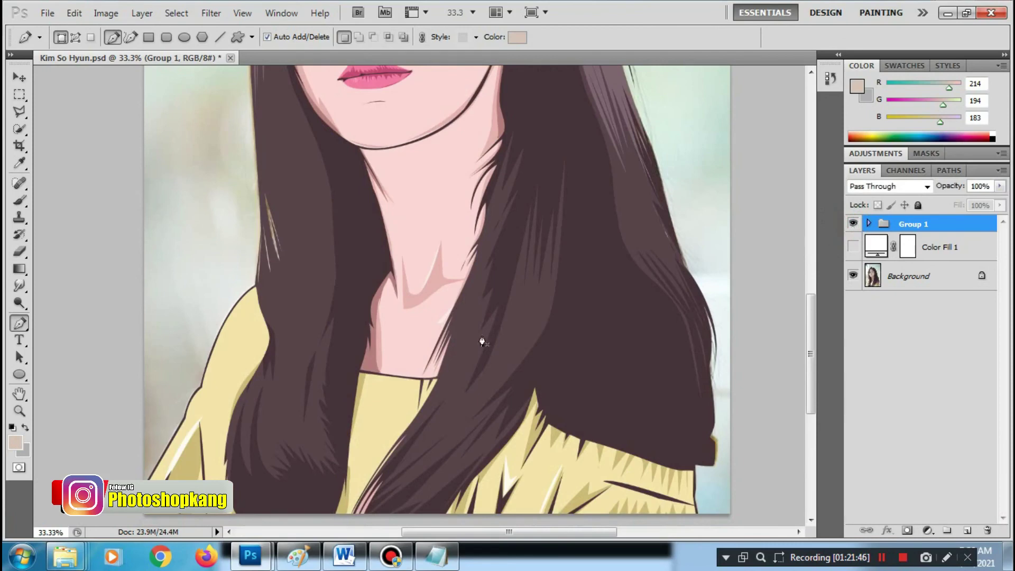
{"action": "scroll", "coordinate": [442, 273], "scroll_direction": "up", "scroll_amount": 5}
{"action": "scroll", "coordinate": [478, 254], "scroll_direction": "up", "scroll_amount": 4}
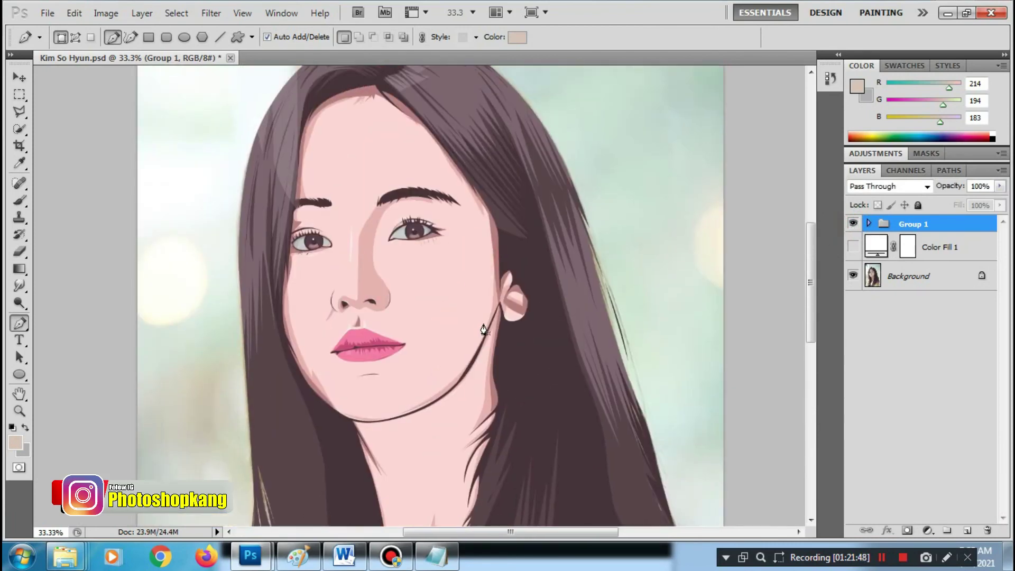